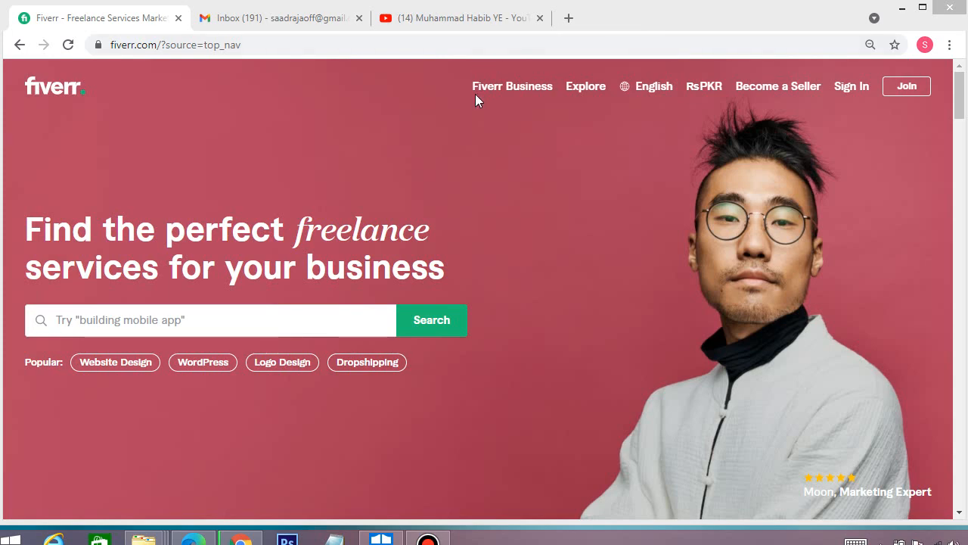
- Subscribe to the Fiverr tutorial channel on YouTube and set its notifications to All
left_click(426, 21)
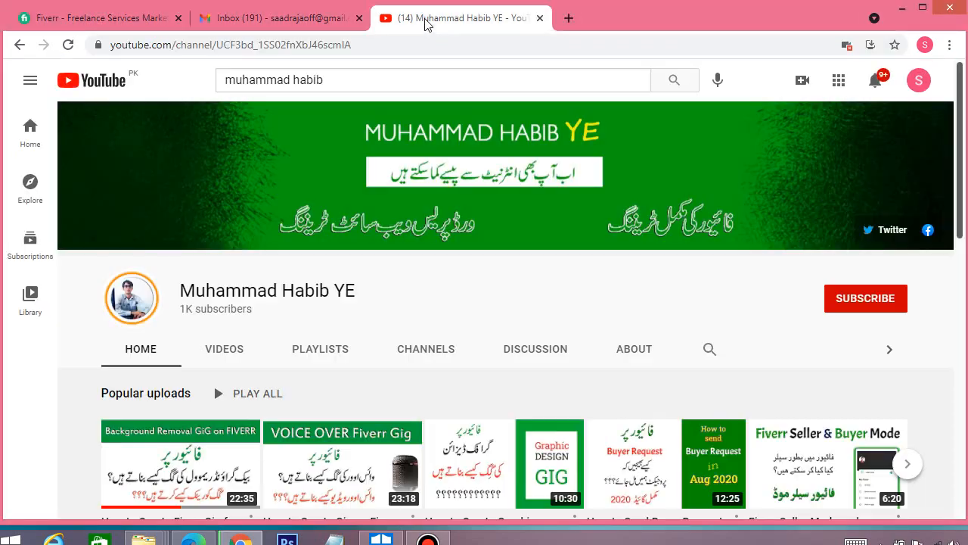
scroll(346, 340, "down", 1)
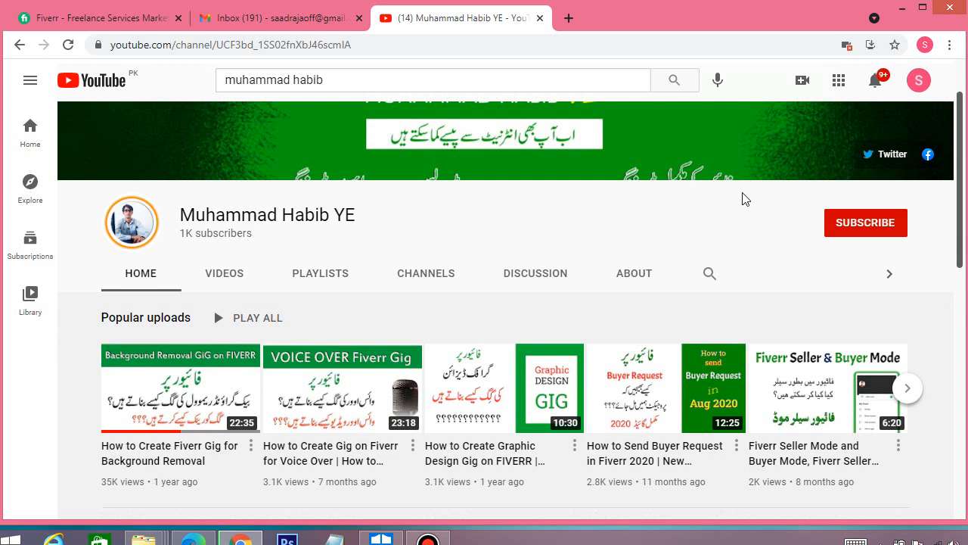
left_click(853, 222)
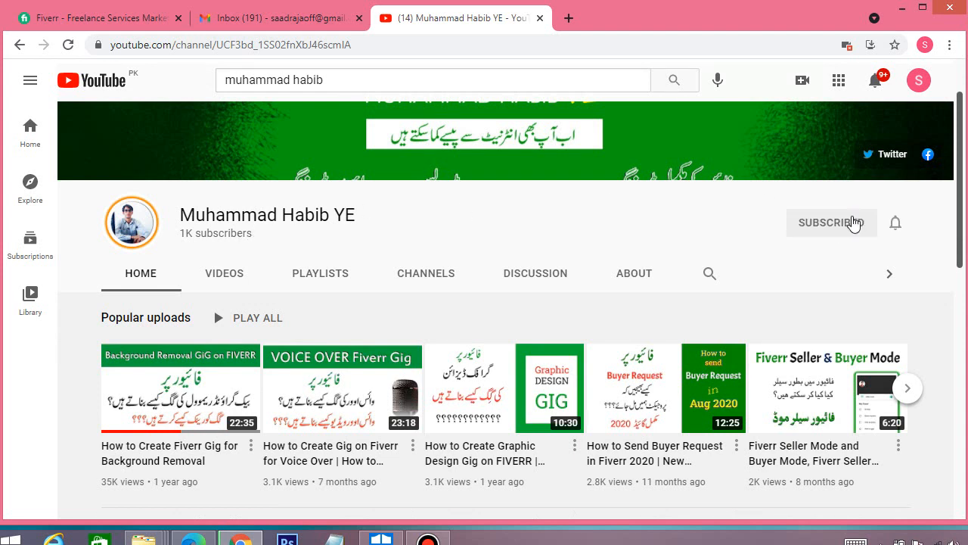
left_click(895, 223)
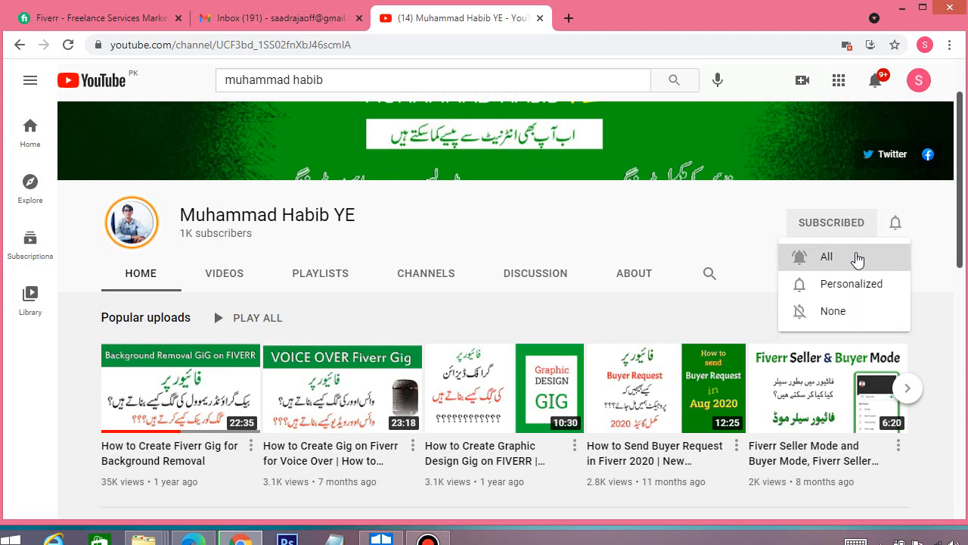
left_click(857, 260)
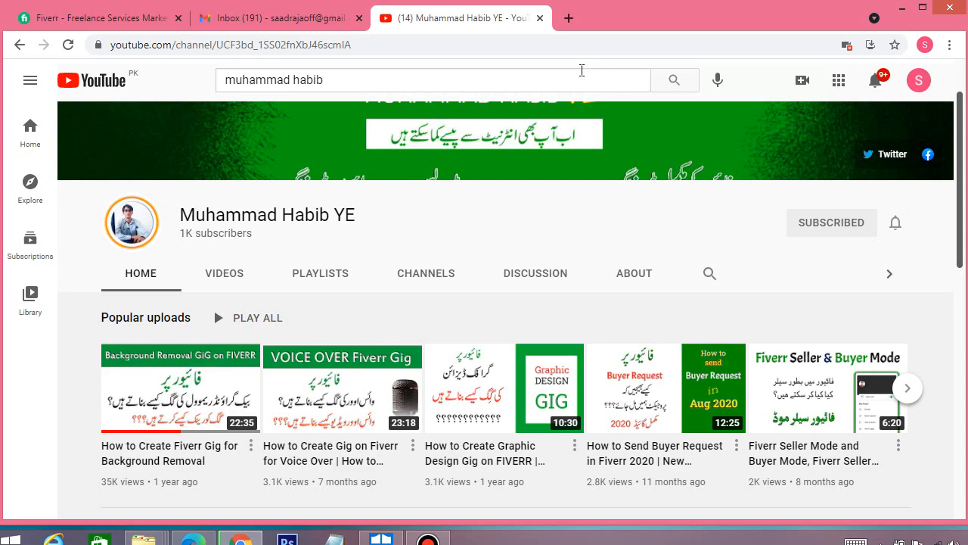
- Glance at the Gmail inbox, then go back to the Fiverr homepage
left_click(297, 20)
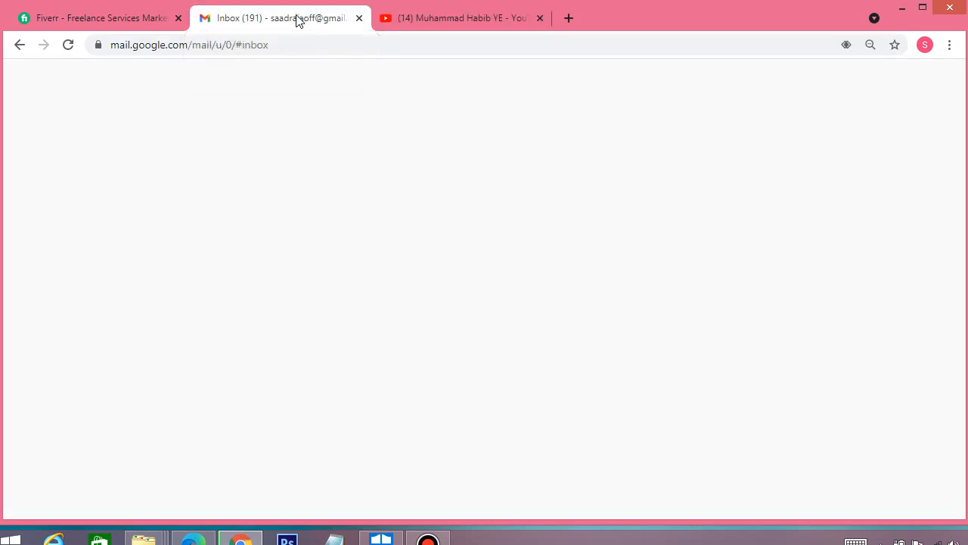
left_click(134, 21)
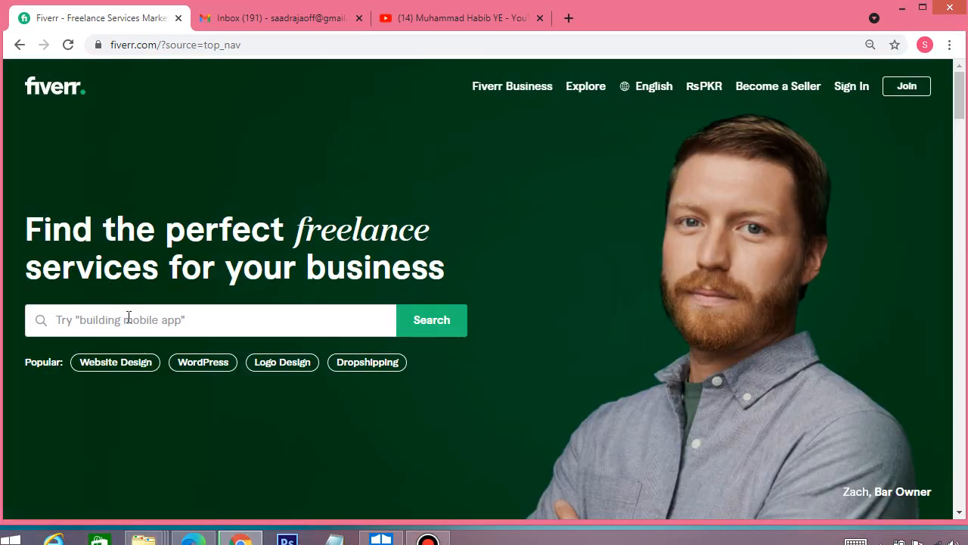
- Search Fiverr for 'photo editing', bringing up 32,021 services
left_click(161, 252)
scroll(144, 250, "down", 7)
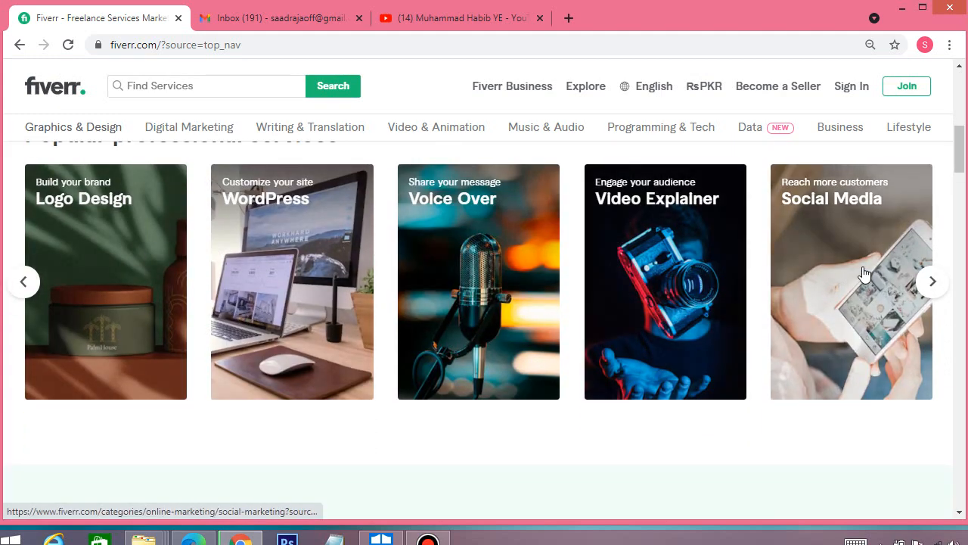
scroll(815, 241, "down", 20)
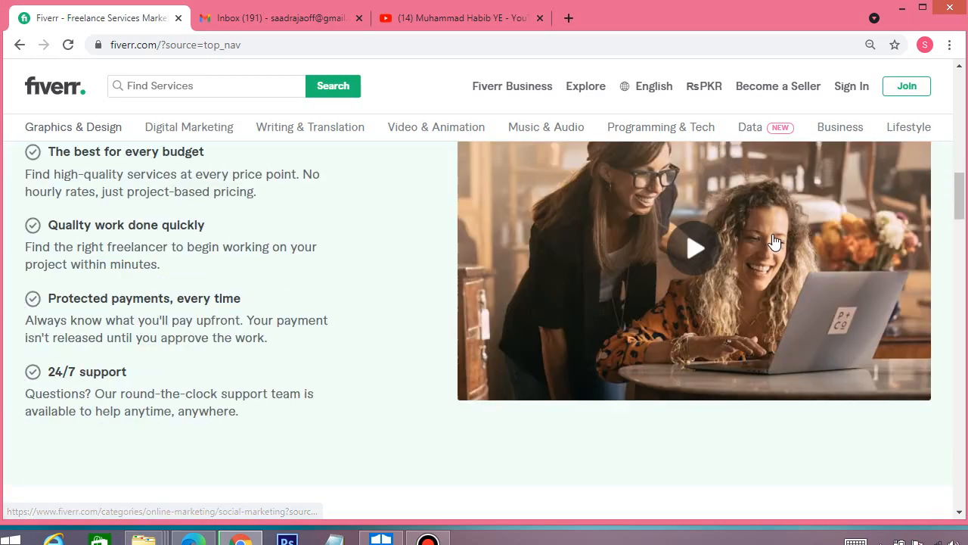
scroll(742, 233, "down", 20)
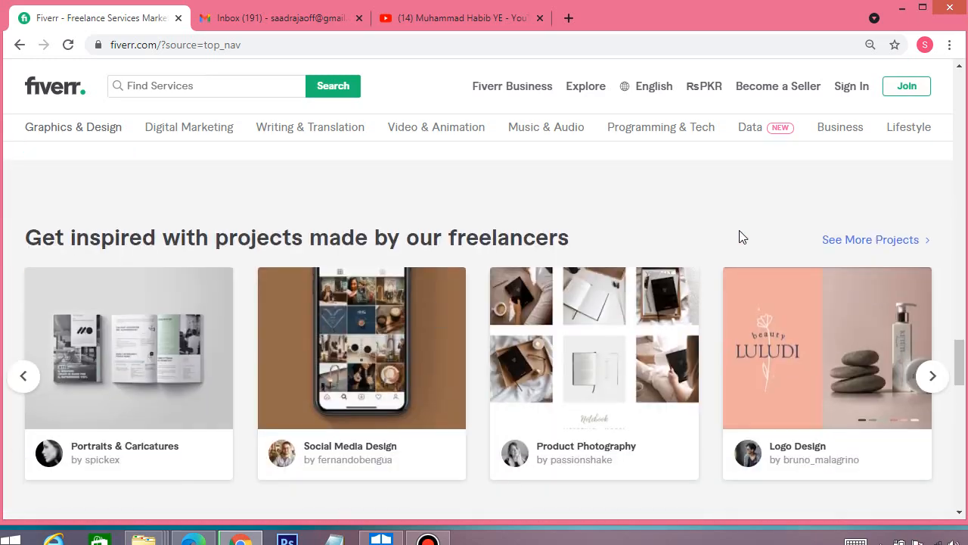
scroll(737, 230, "up", 20)
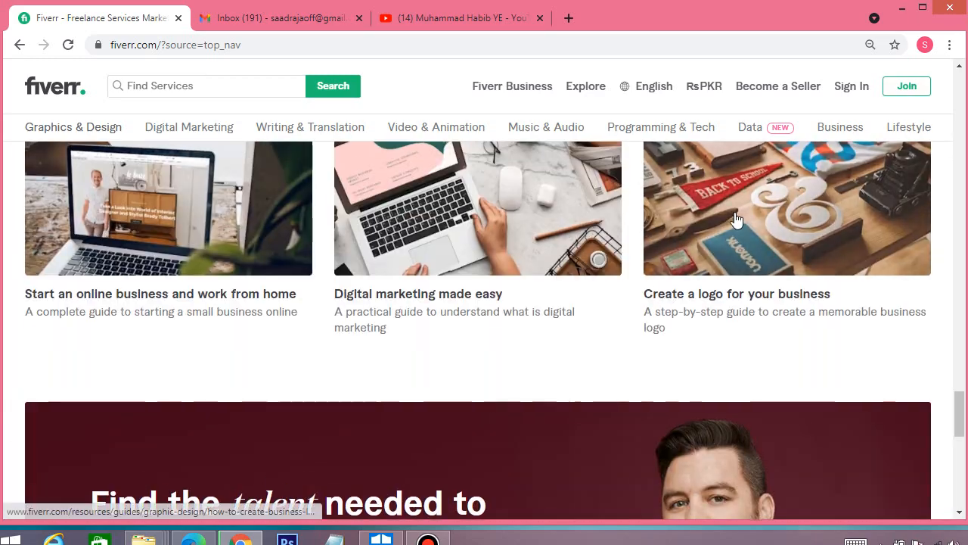
scroll(738, 176, "up", 5)
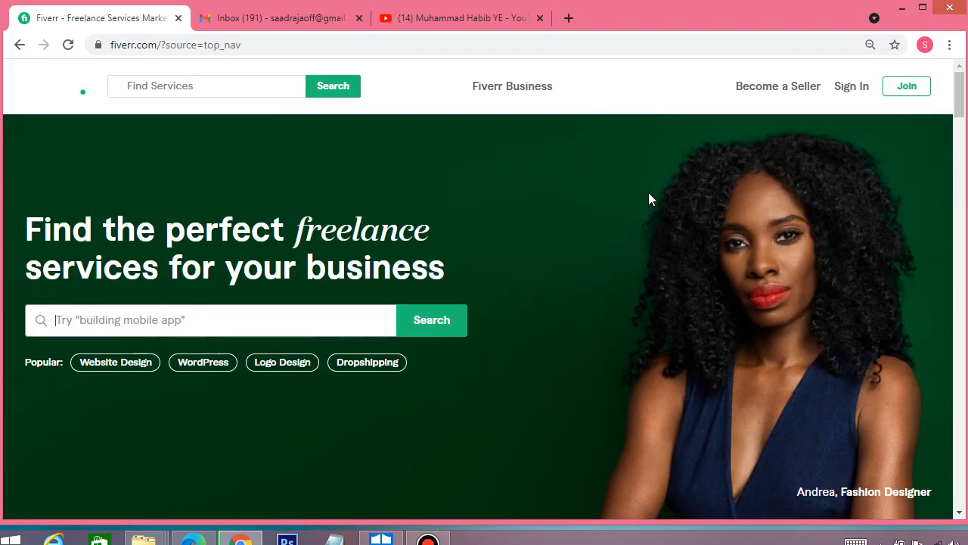
left_click(188, 316)
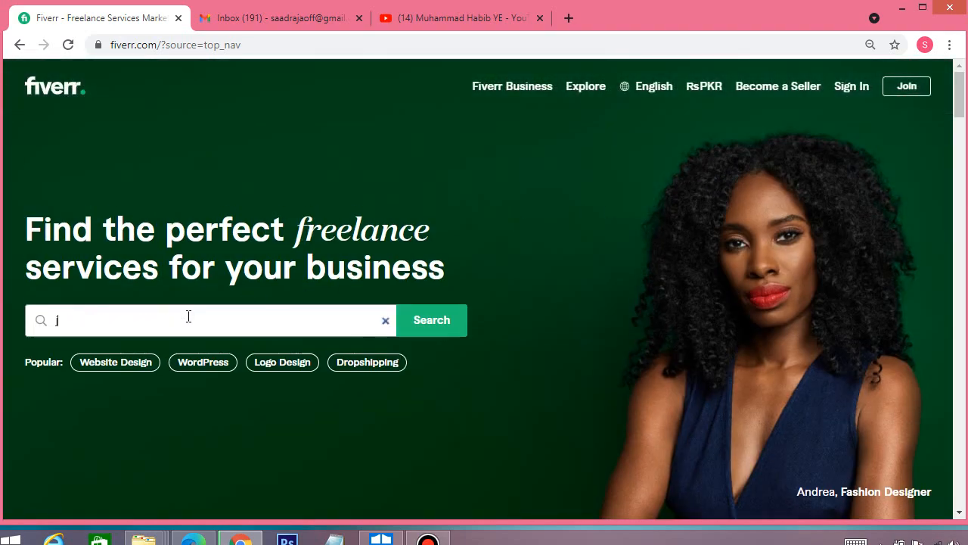
type("photo ")
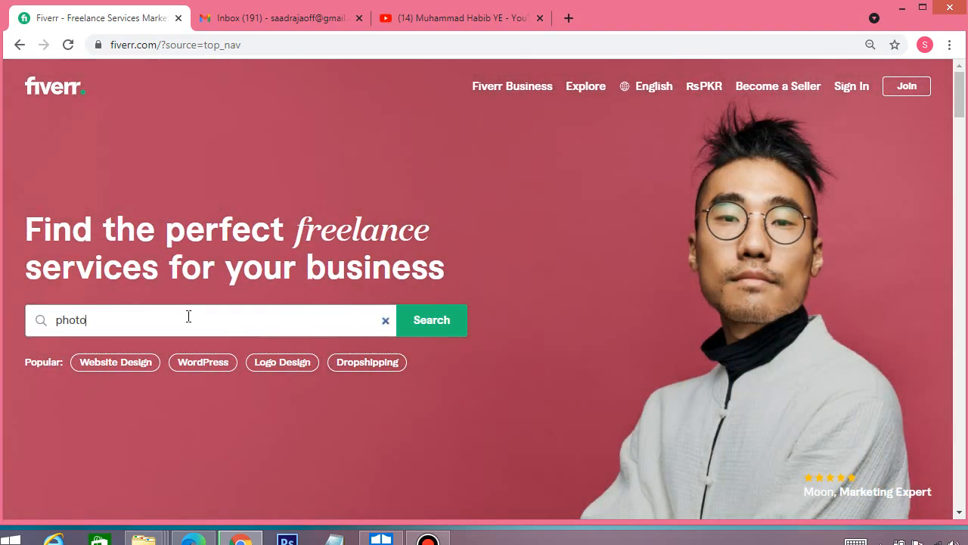
type("editing")
key("Return")
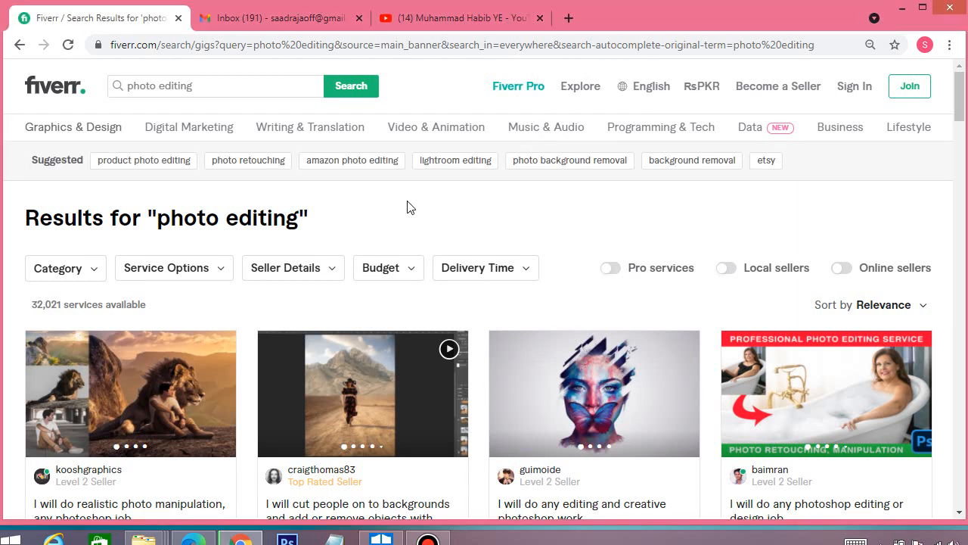
- Open the first photo-editing seller's profile in a new browser tab
scroll(407, 207, "down", 1)
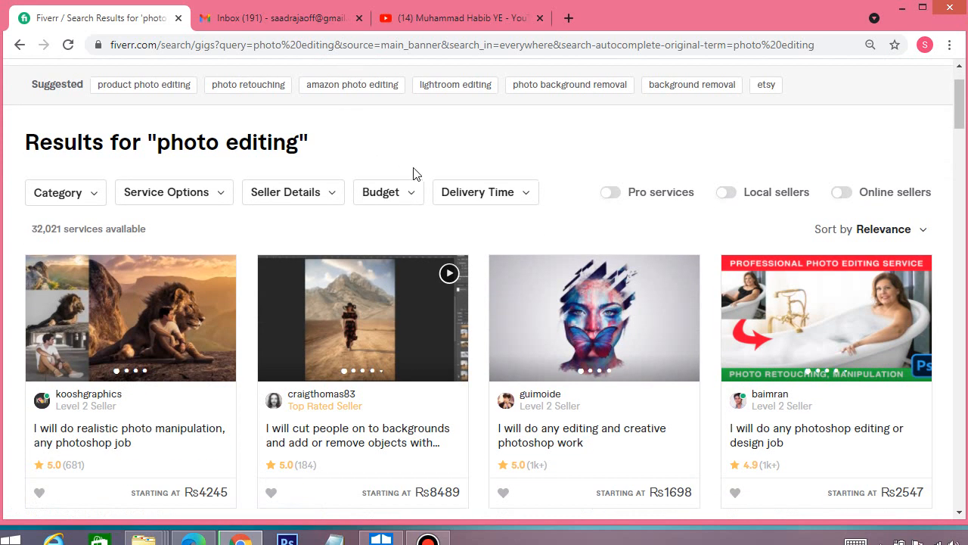
scroll(414, 175, "up", 1)
scroll(409, 170, "up", 1)
scroll(404, 165, "down", 1)
scroll(407, 153, "down", 1)
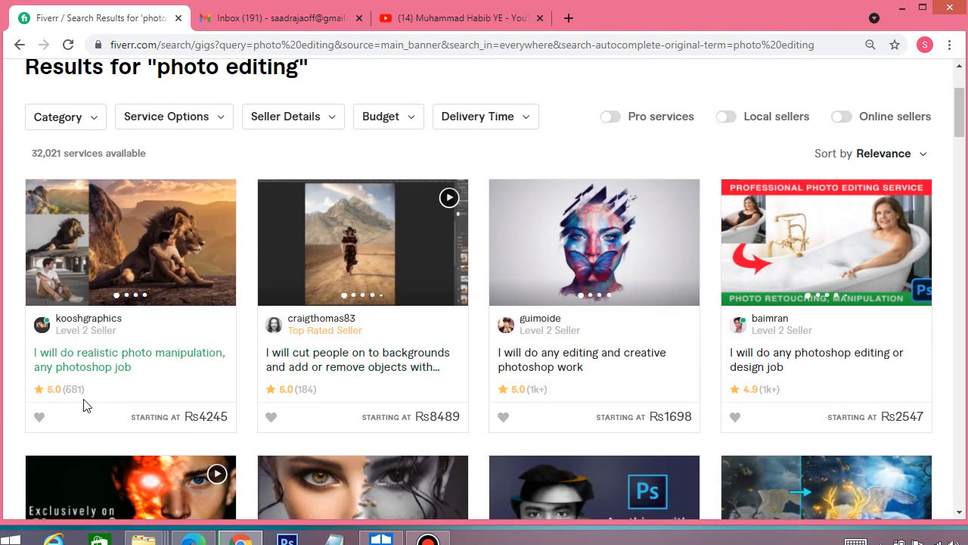
right_click(79, 322)
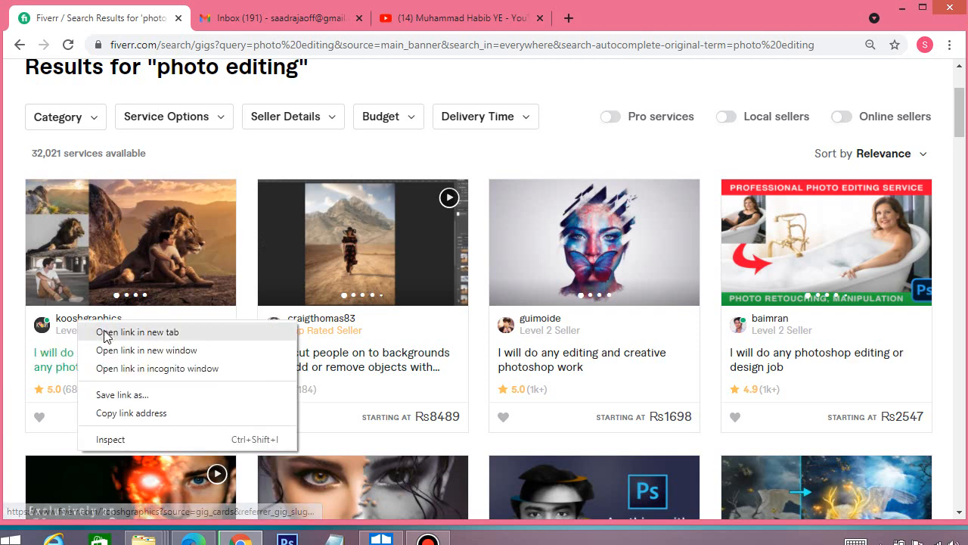
left_click(105, 333)
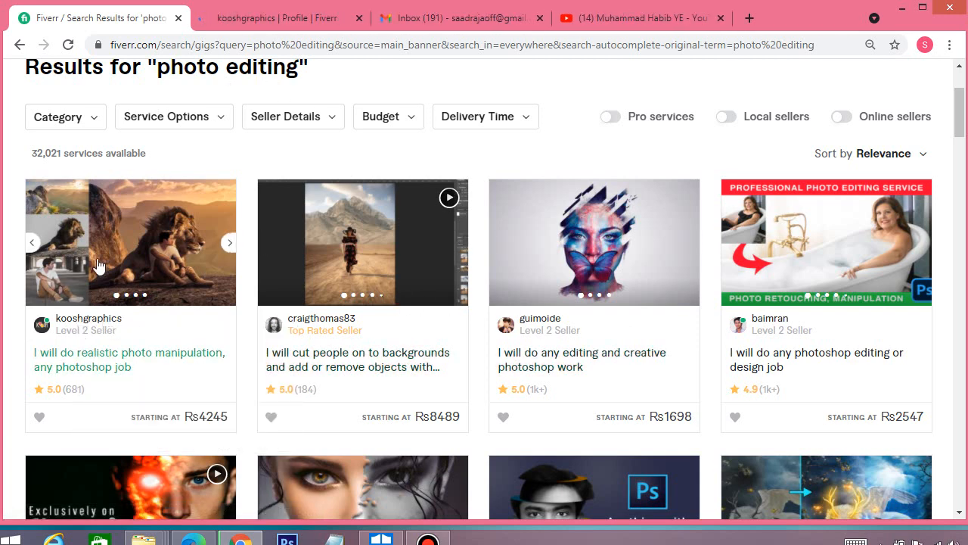
- Review the seller's profile: two gigs from Rs4244.05, description, and 690 five-star reviews
left_click(267, 18)
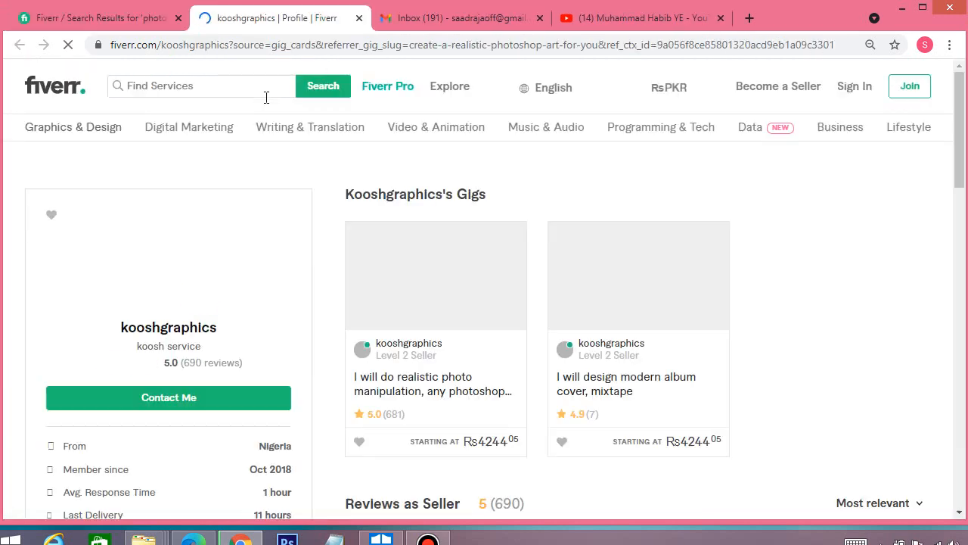
scroll(244, 214, "down", 1)
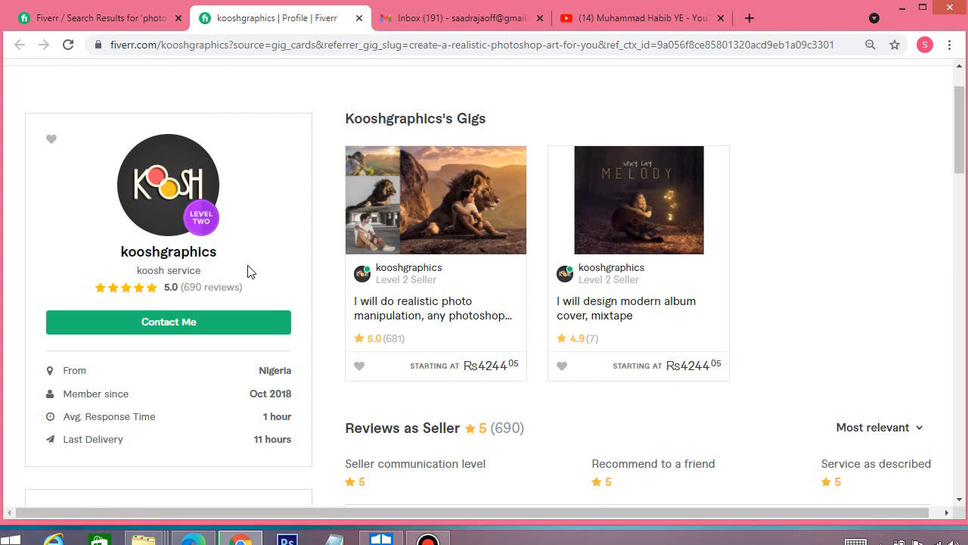
left_click_drag(345, 118, 516, 125)
left_click(749, 195)
scroll(508, 219, "down", 4)
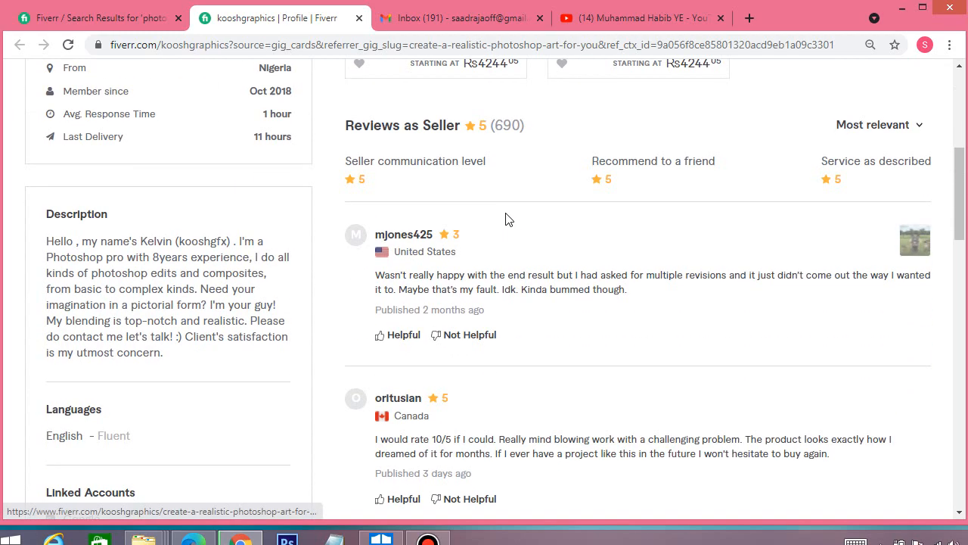
scroll(510, 225, "down", 5)
scroll(279, 242, "up", 3)
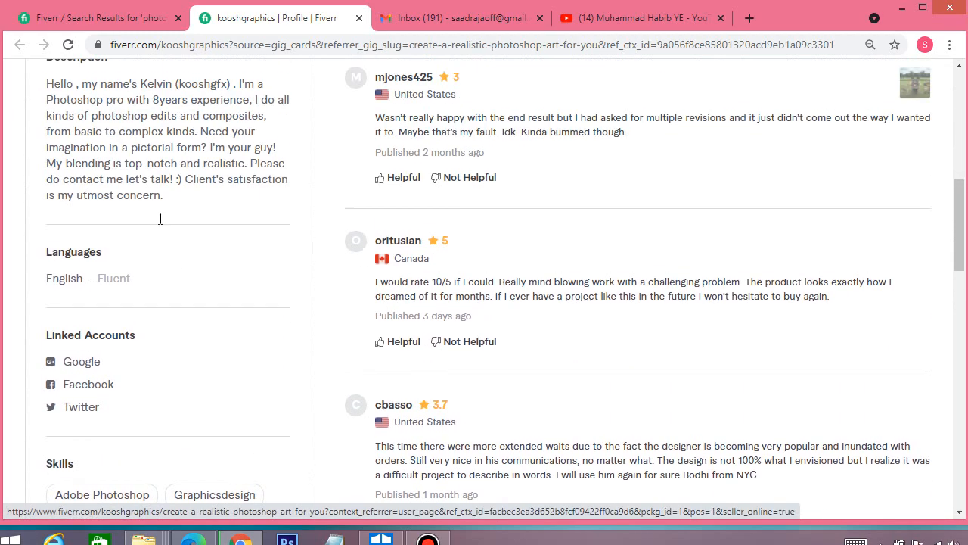
scroll(160, 218, "up", 6)
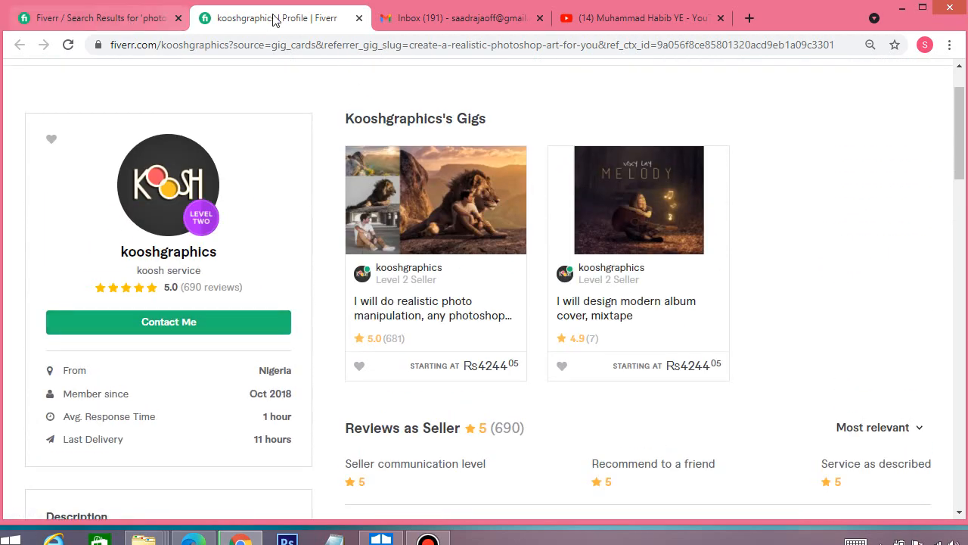
- Close the seller's profile and return to the Fiverr homepage via the logo
left_click(358, 18)
scroll(111, 164, "up", 2)
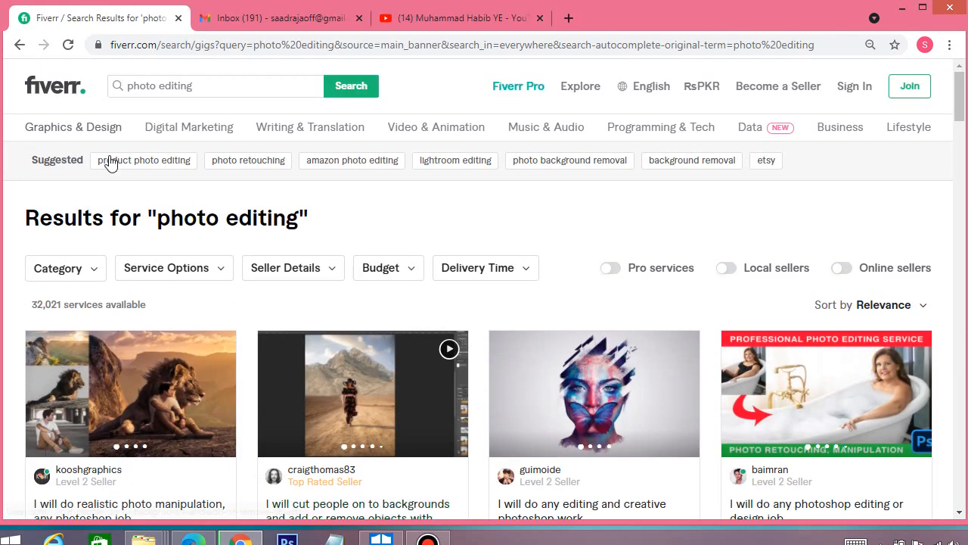
left_click(82, 92)
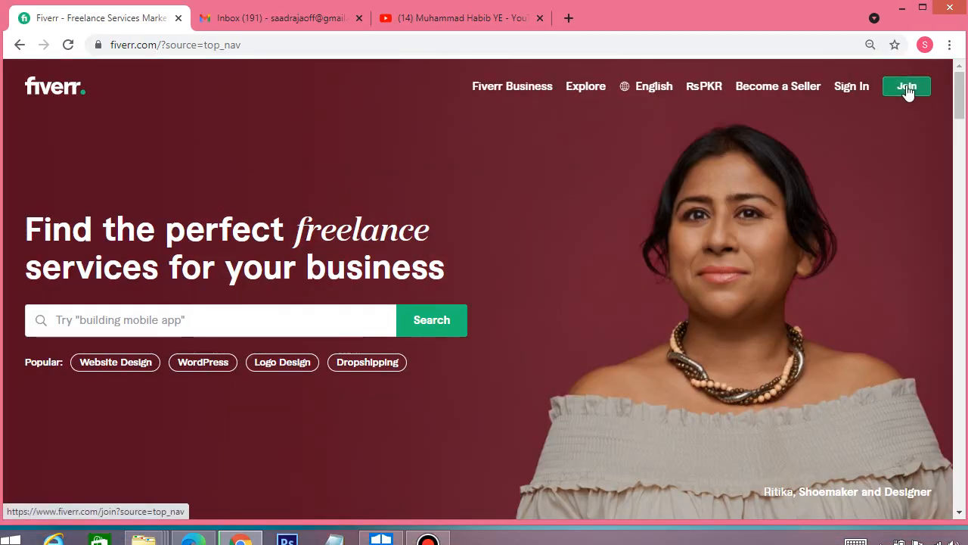
- Open the Join Fiverr sign-up form at its email field, then switch over to Gmail
left_click(859, 106)
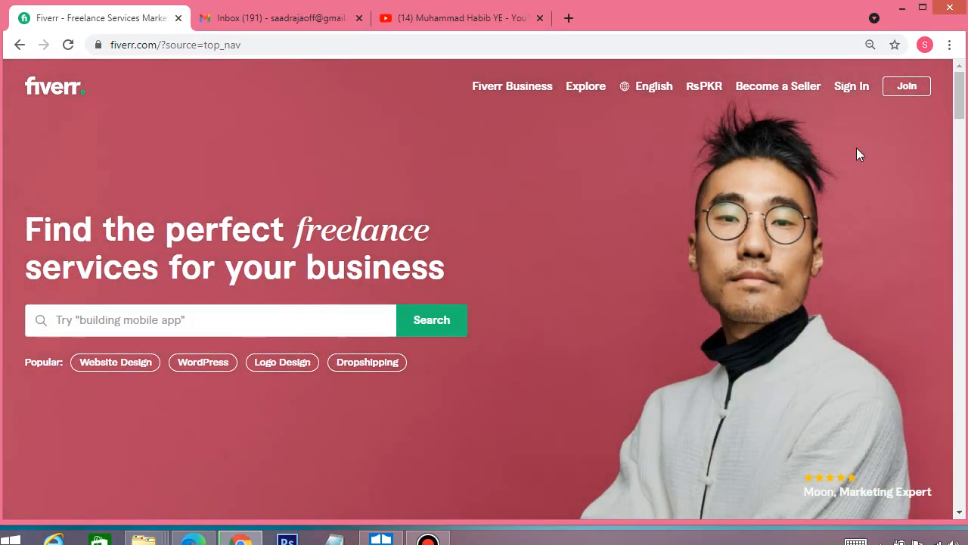
left_click(907, 86)
left_click(438, 348)
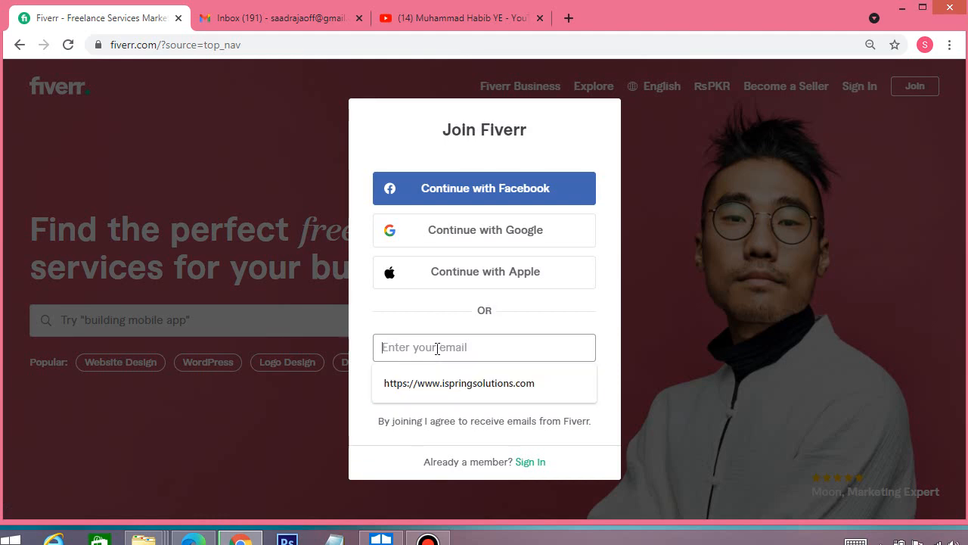
left_click(291, 18)
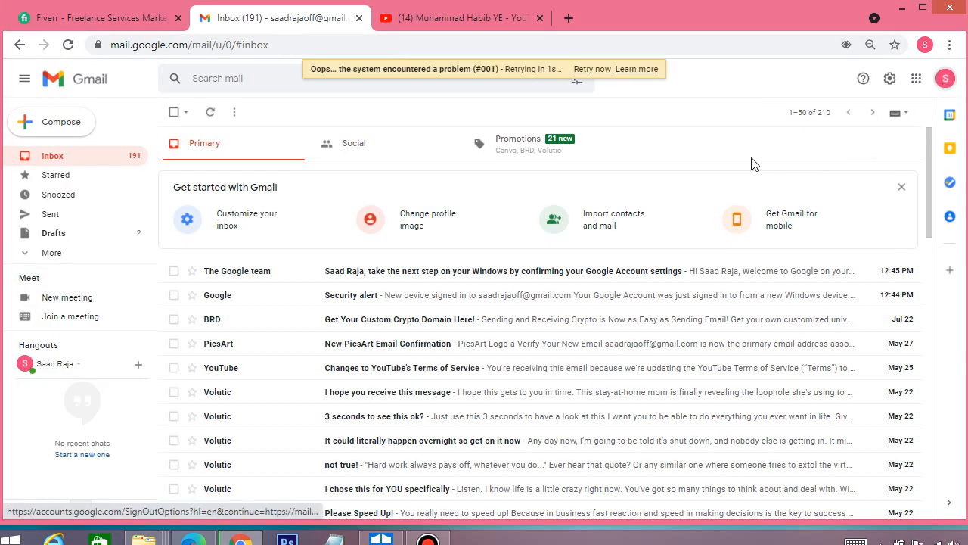
left_click(945, 78)
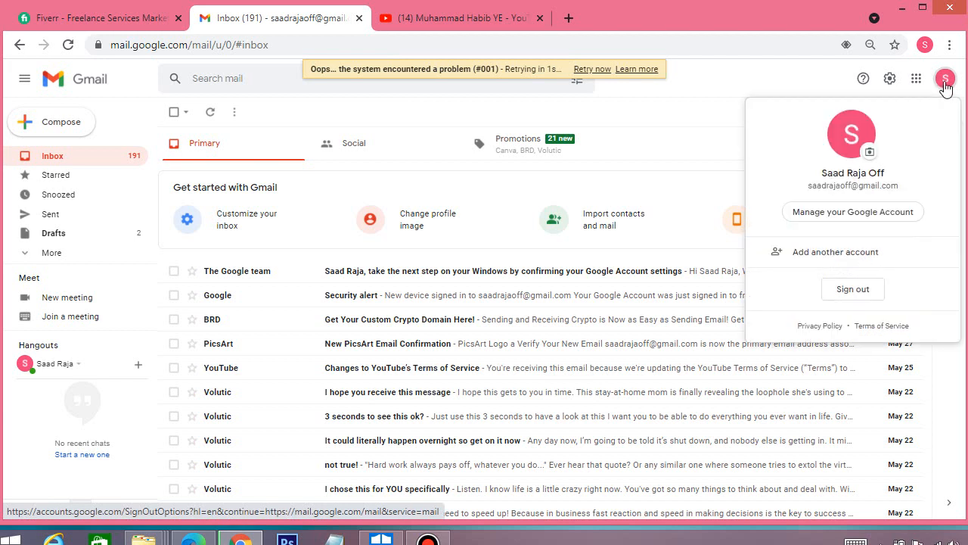
triple_click(827, 188)
key("ctrl+c")
key("Escape")
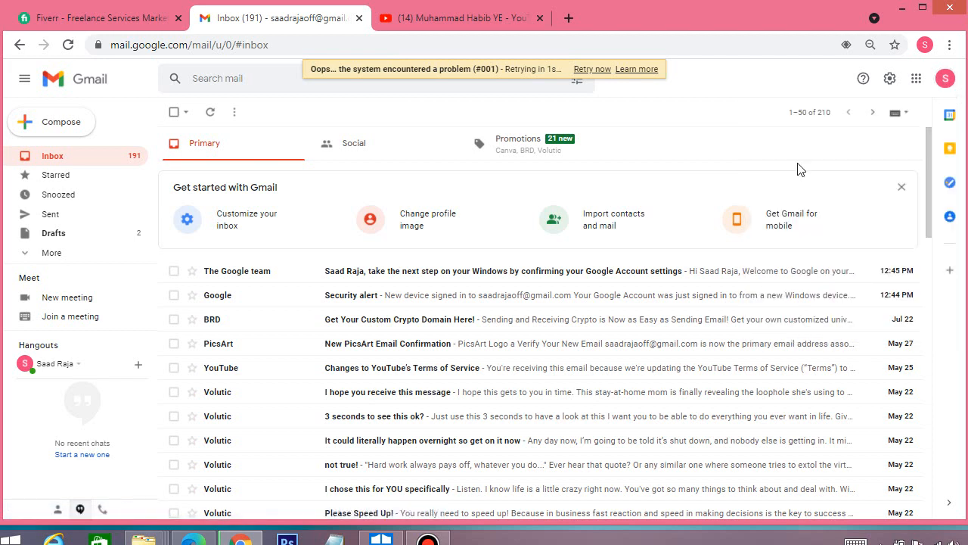
left_click(945, 80)
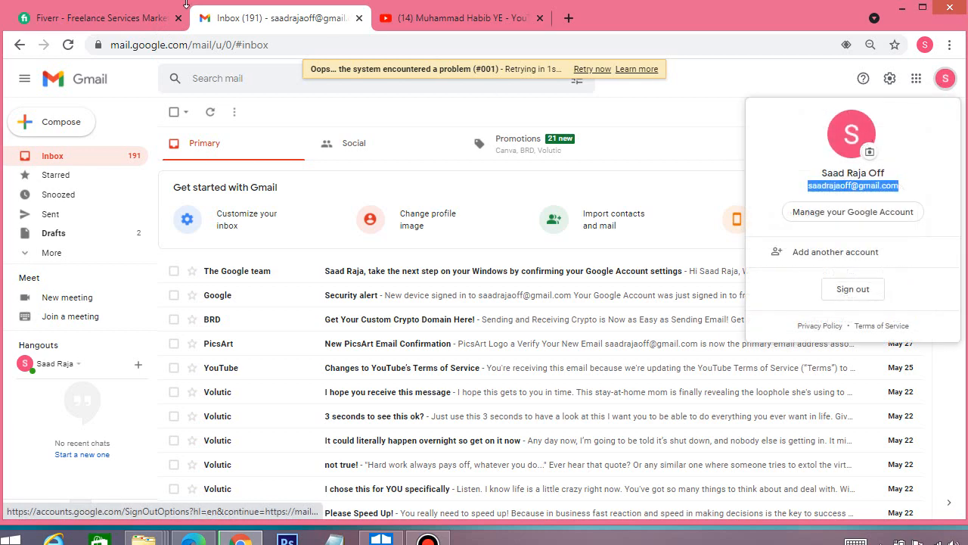
left_click(132, 20)
- Paste the copied account e-mail into the Join form and continue sign-up
left_click(447, 347)
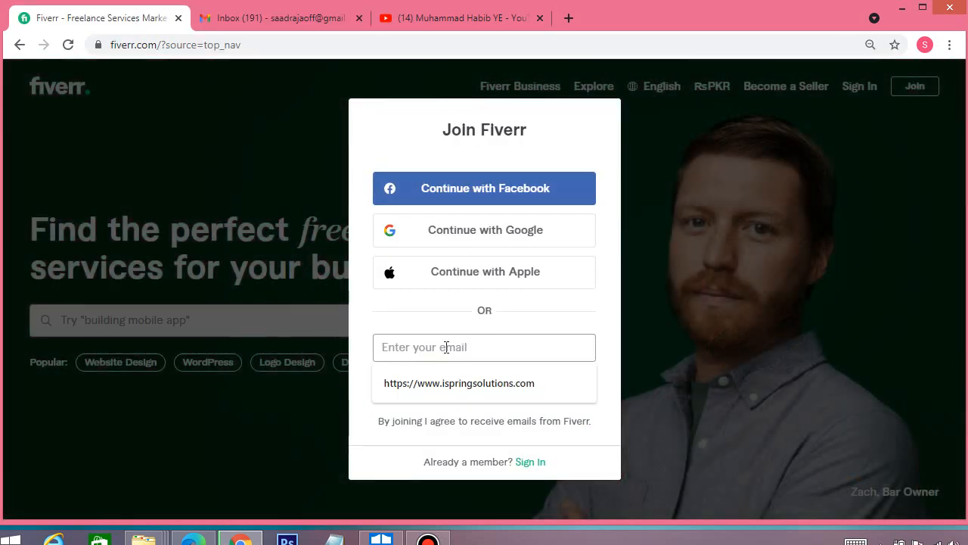
key("ctrl+v")
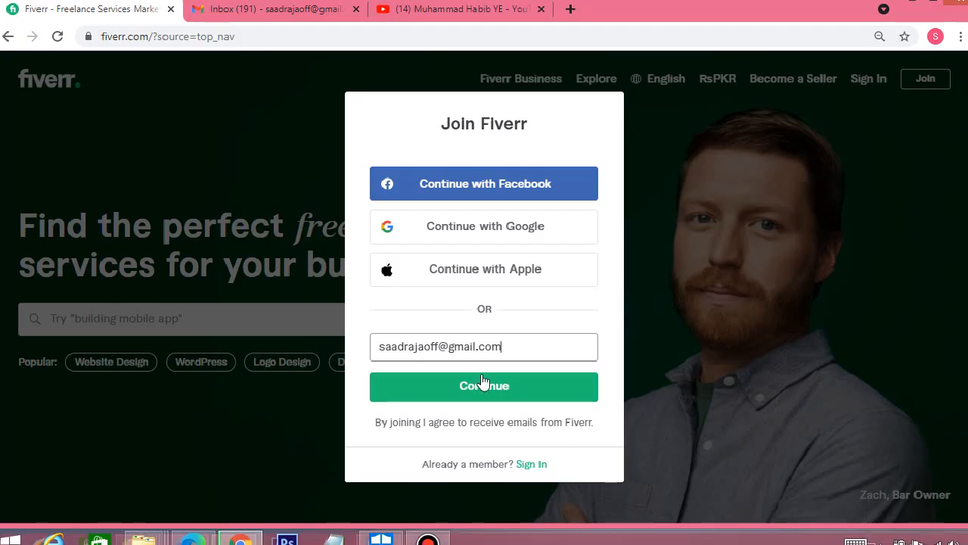
left_click(470, 387)
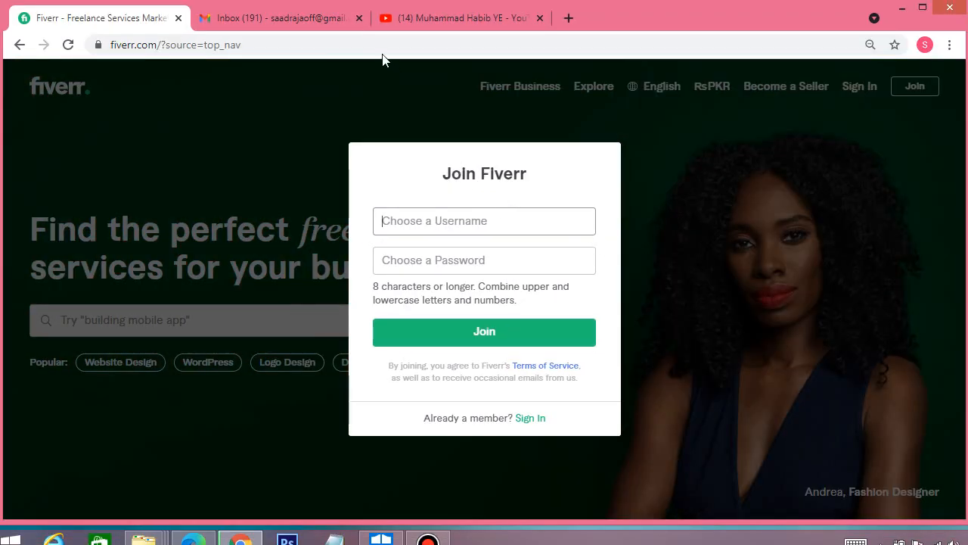
- Load fiverr.com in a second browser tab
left_click(570, 17)
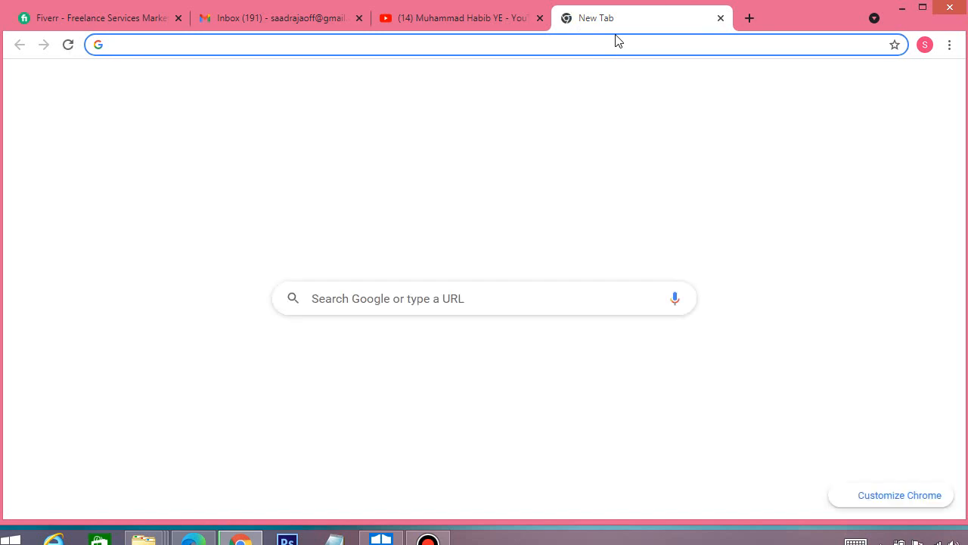
type("fiverr.")
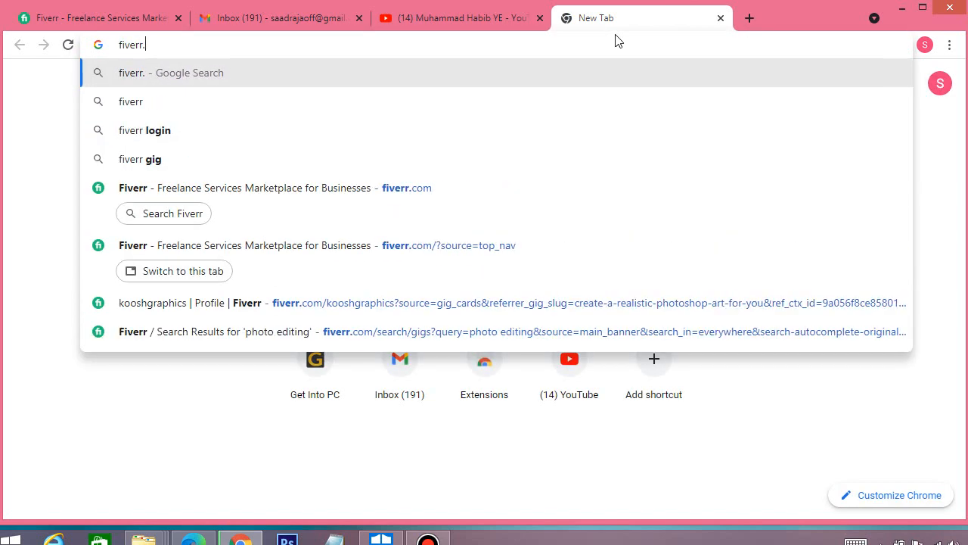
type("com")
key("Return")
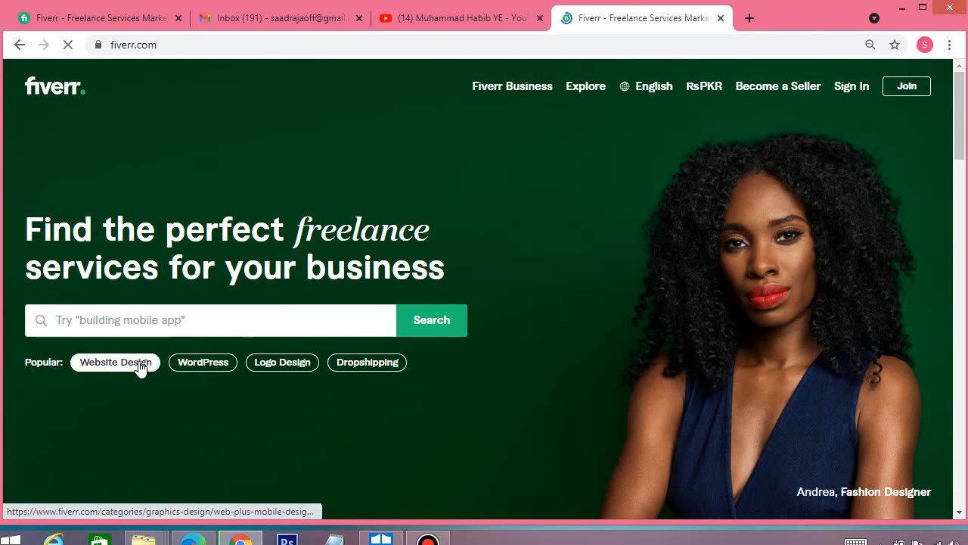
- Browse the Website Design category's 594 services, then return to the join-dialog tab
left_click(140, 366)
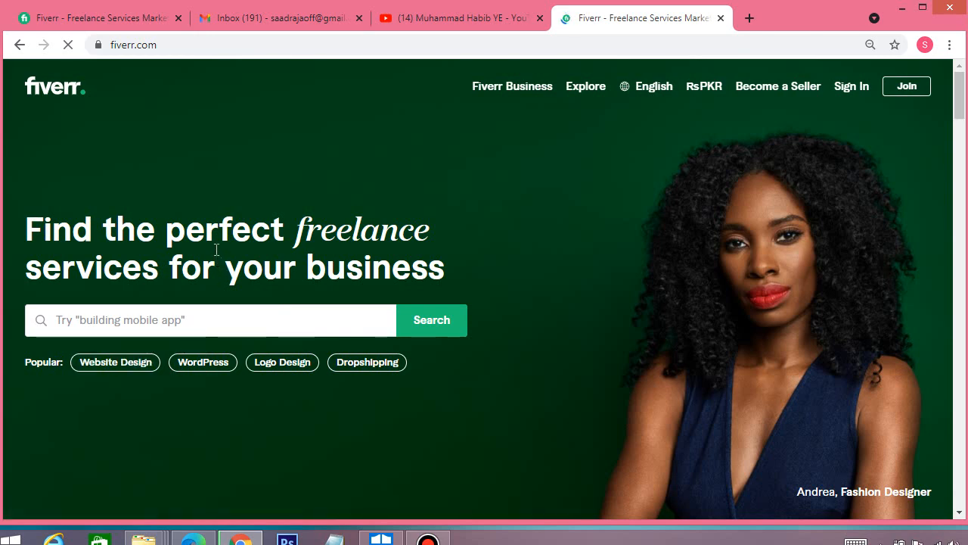
scroll(125, 290, "down", 2)
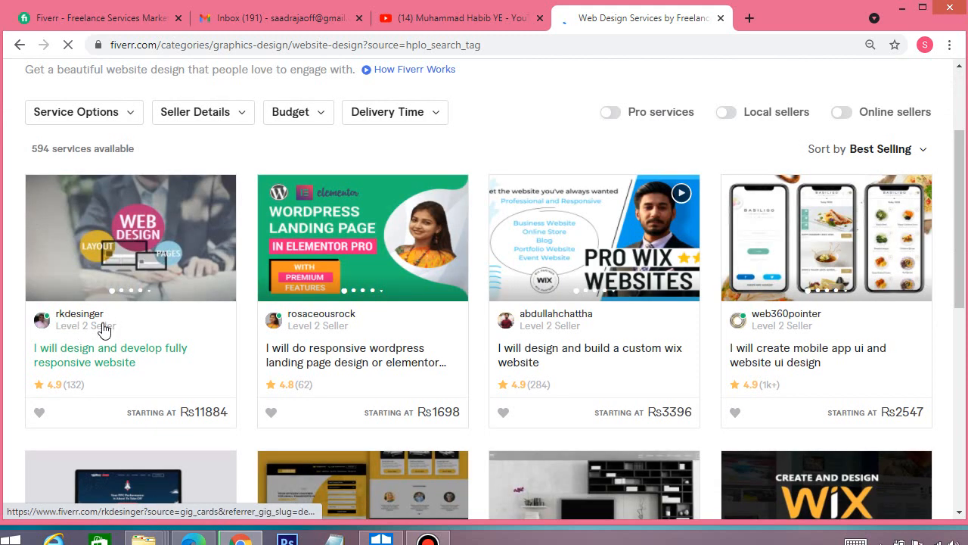
right_click(67, 318)
left_click(17, 299)
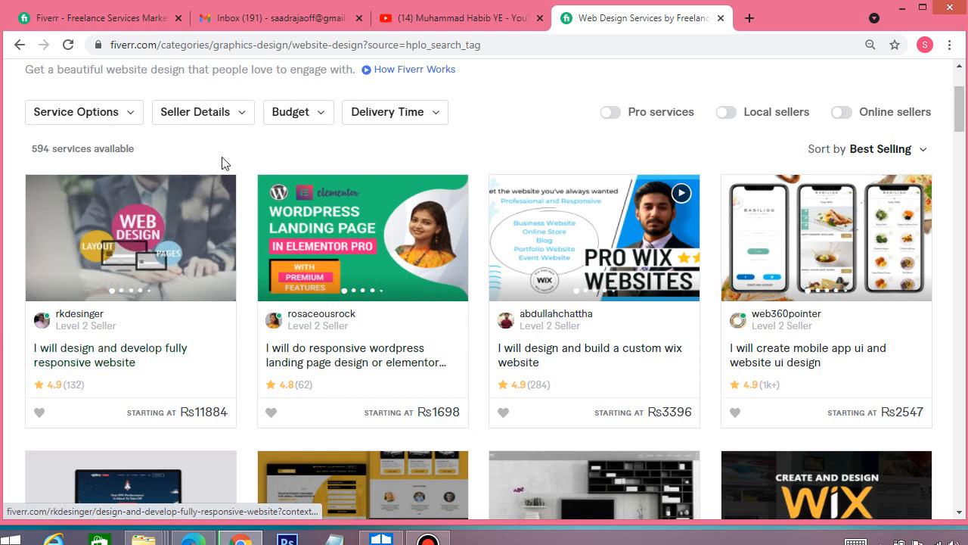
left_click(83, 20)
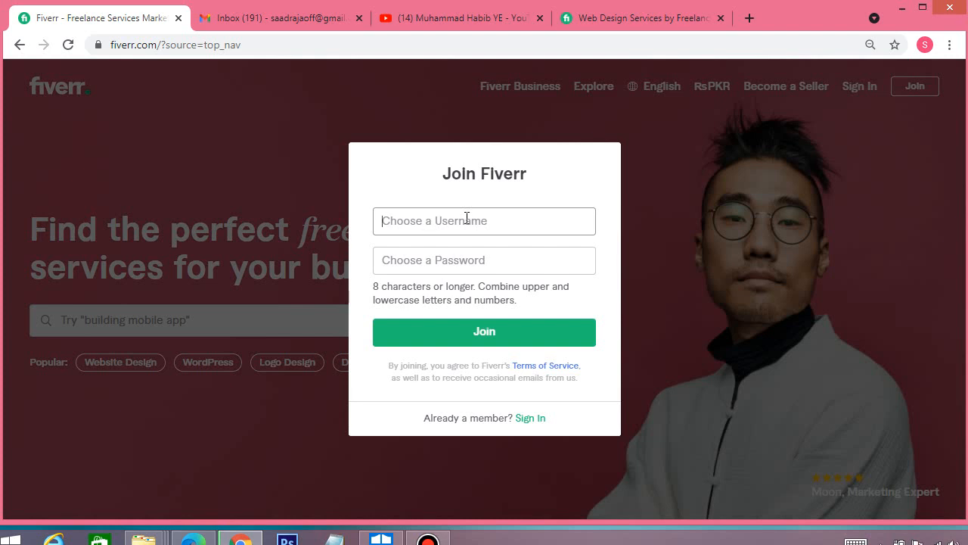
- Enter a username, changing its trailing digit after the 'already taken' warning, until it is accepted
type("SaadA")
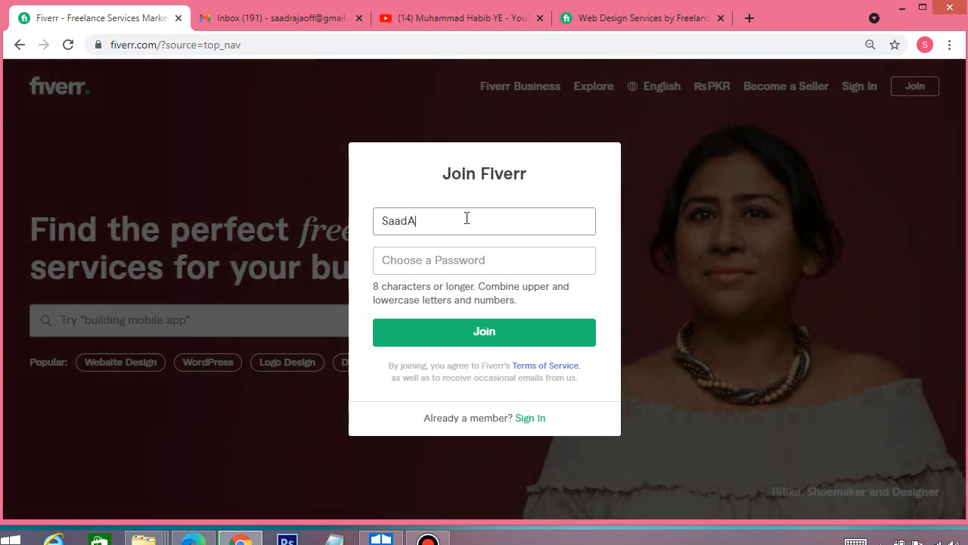
type("kbar")
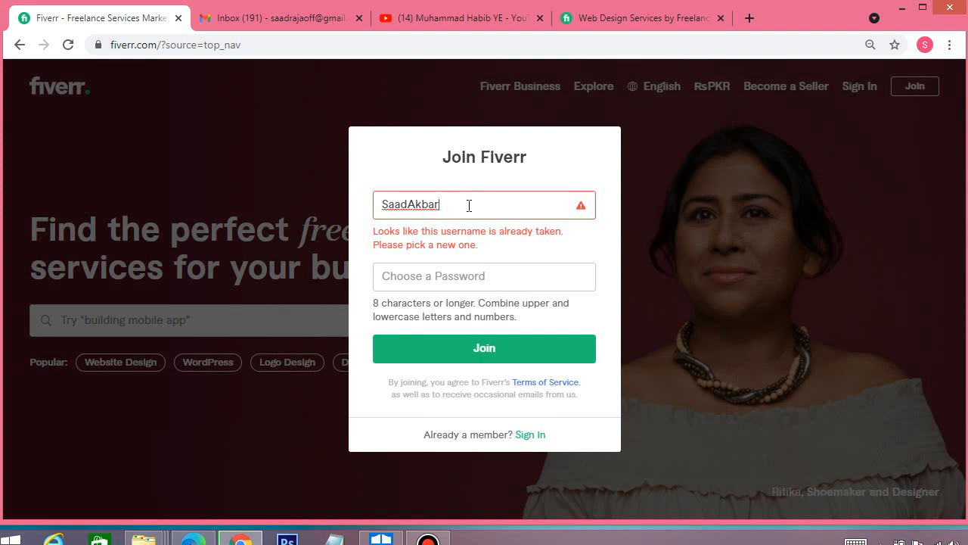
type("1")
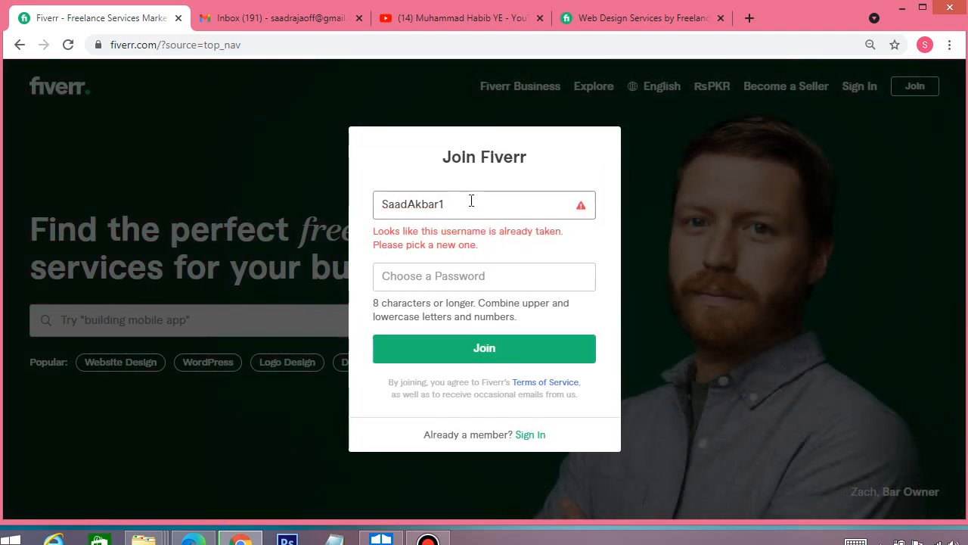
key("BackSpace")
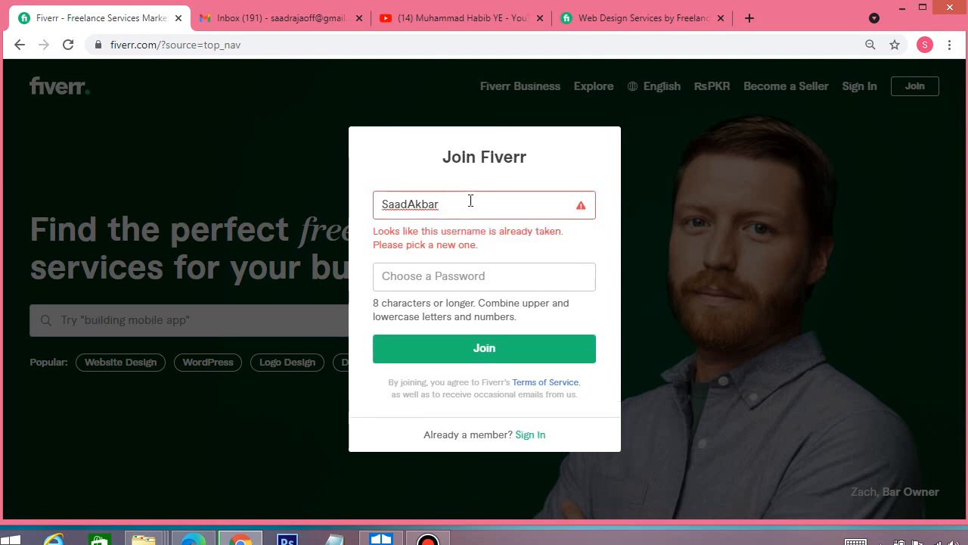
type("2")
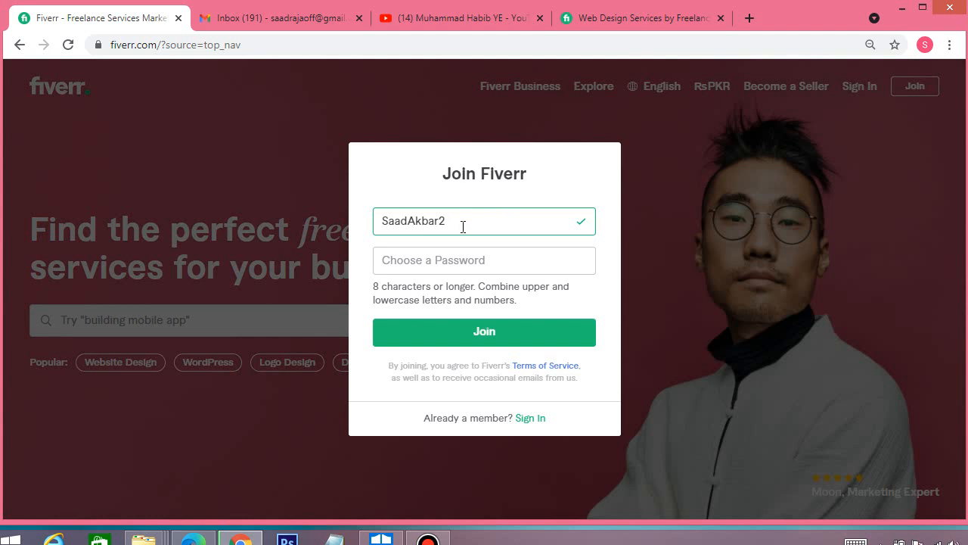
left_click(381, 220, "shift")
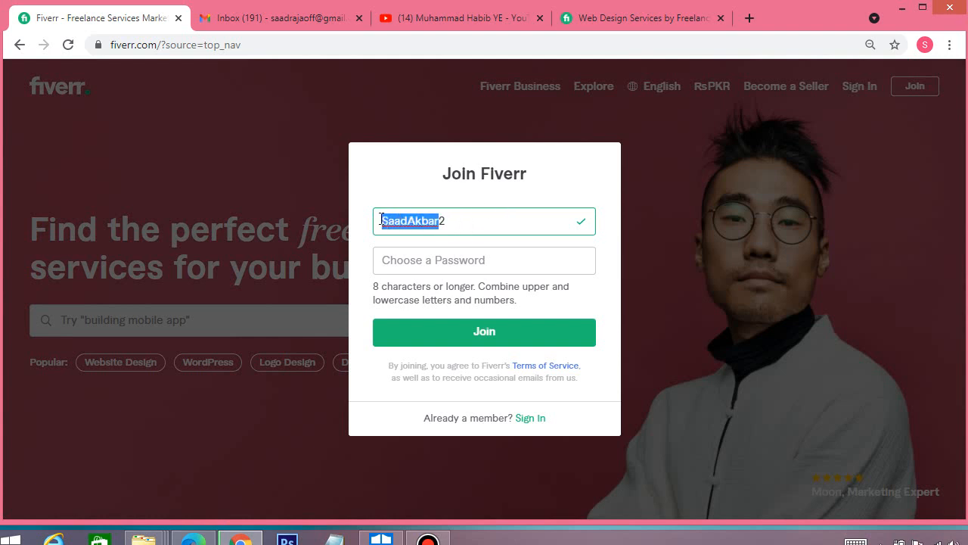
left_click(412, 260)
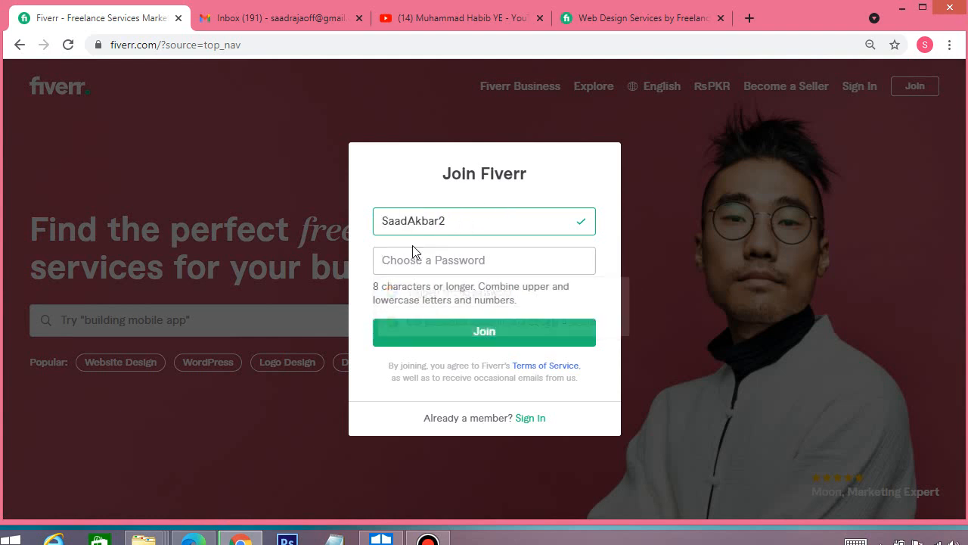
left_click(469, 223)
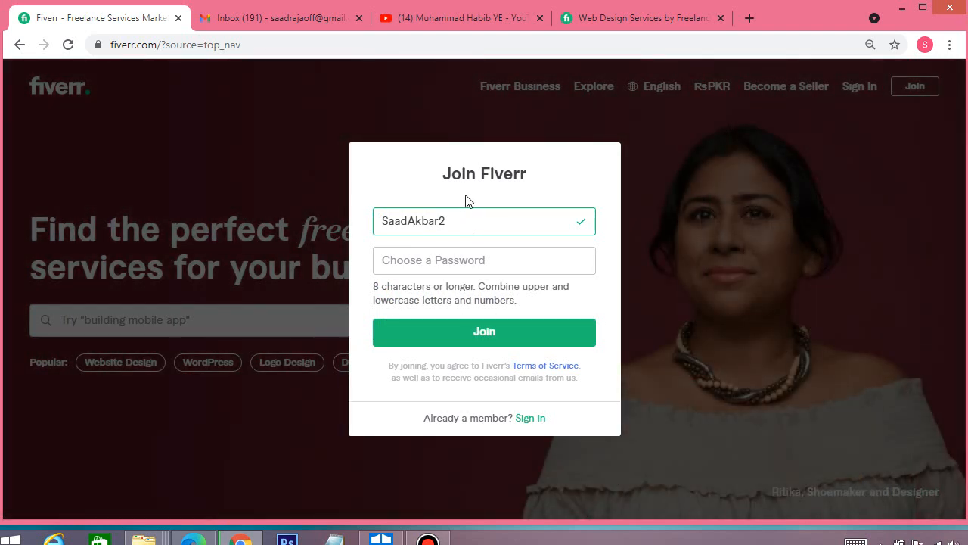
left_click(433, 258)
left_click(421, 242)
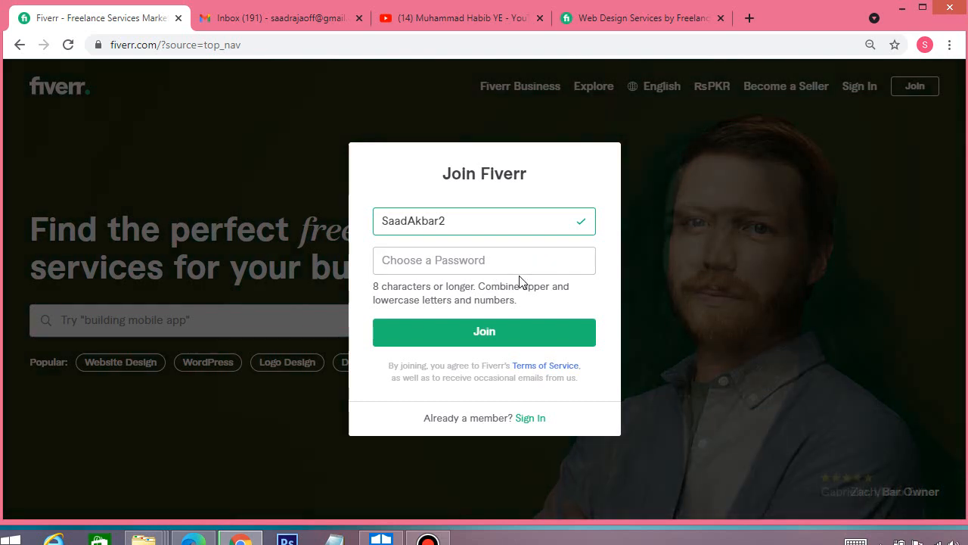
- Enter a 10-character account password, dismiss Chrome's suggestions, and submit the Join form
left_click(494, 255)
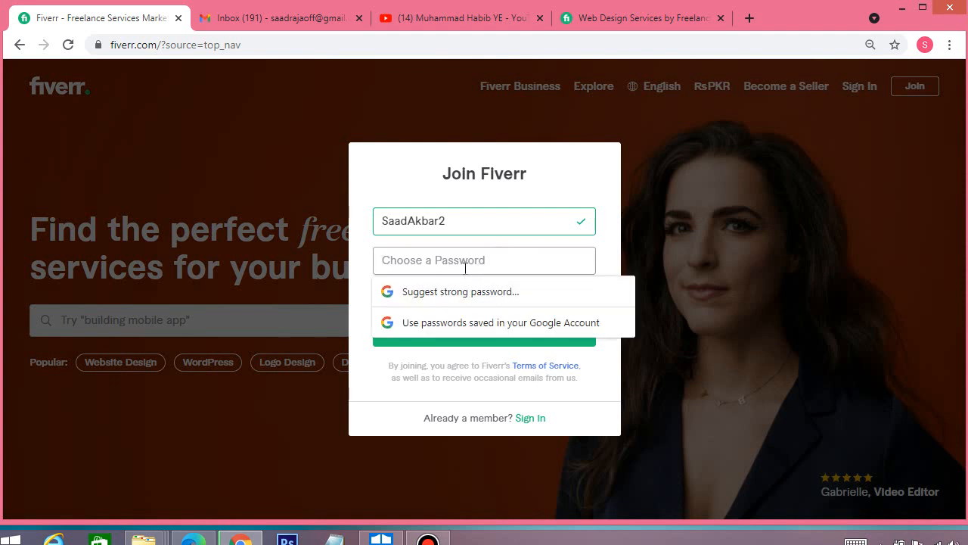
type("s")
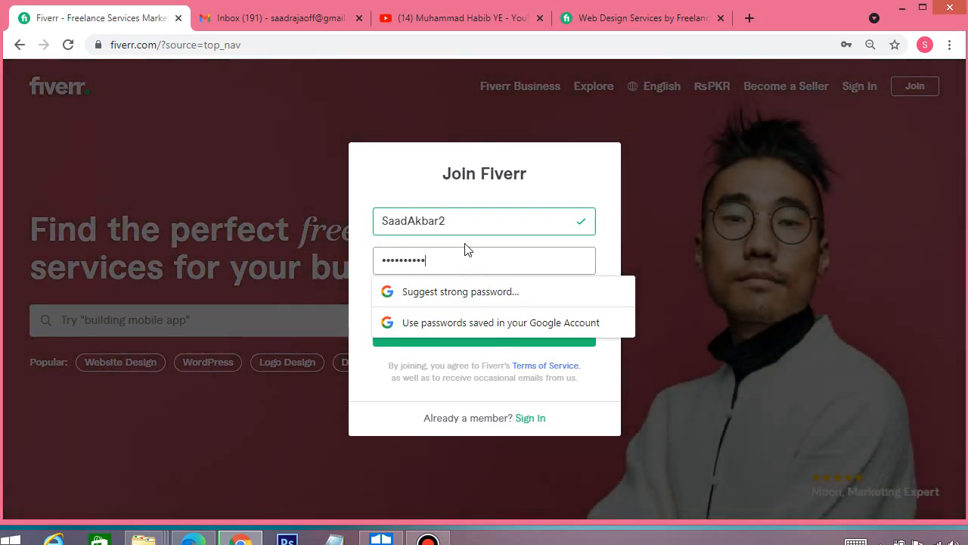
left_click(466, 243)
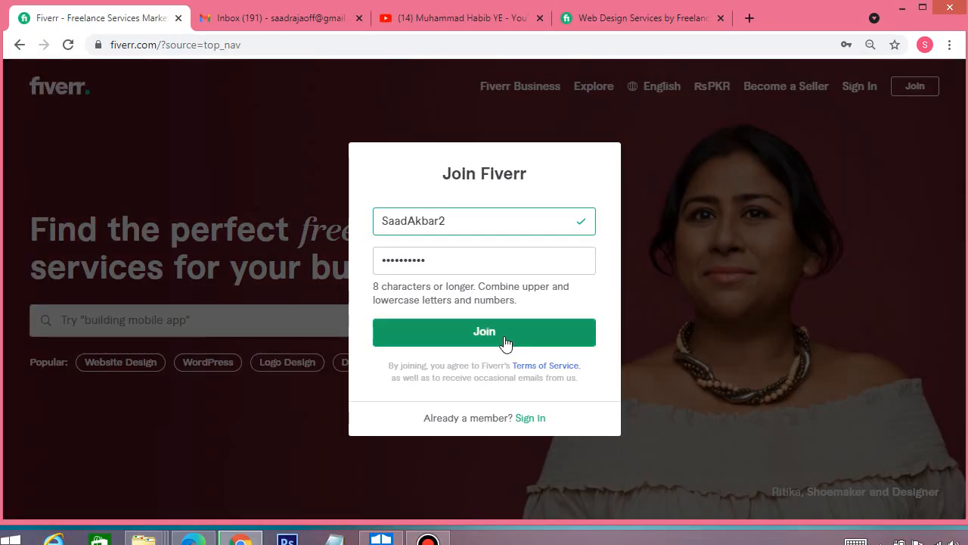
left_click(587, 385)
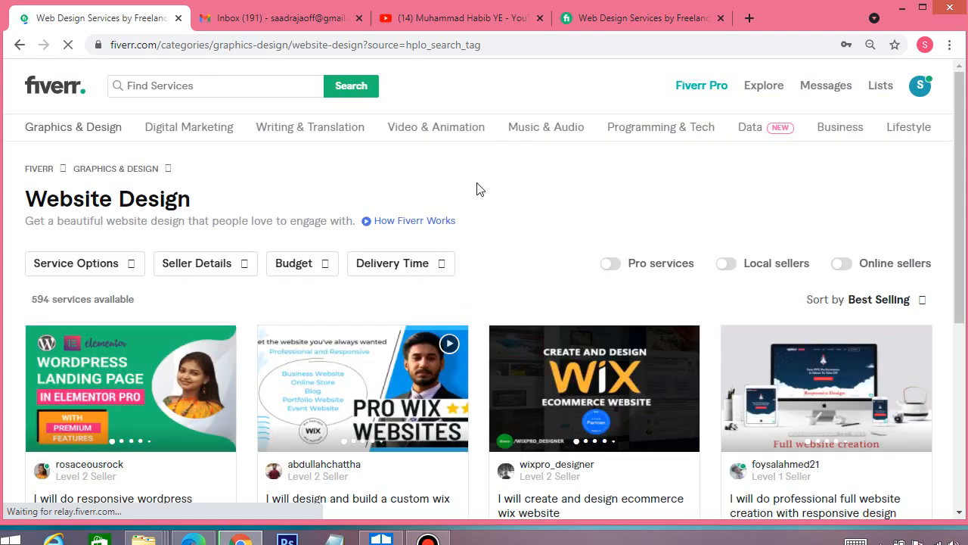
- Accept Chrome's prompts to save the new password to the Google Account
scroll(364, 204, "down", 3)
scroll(681, 227, "up", 3)
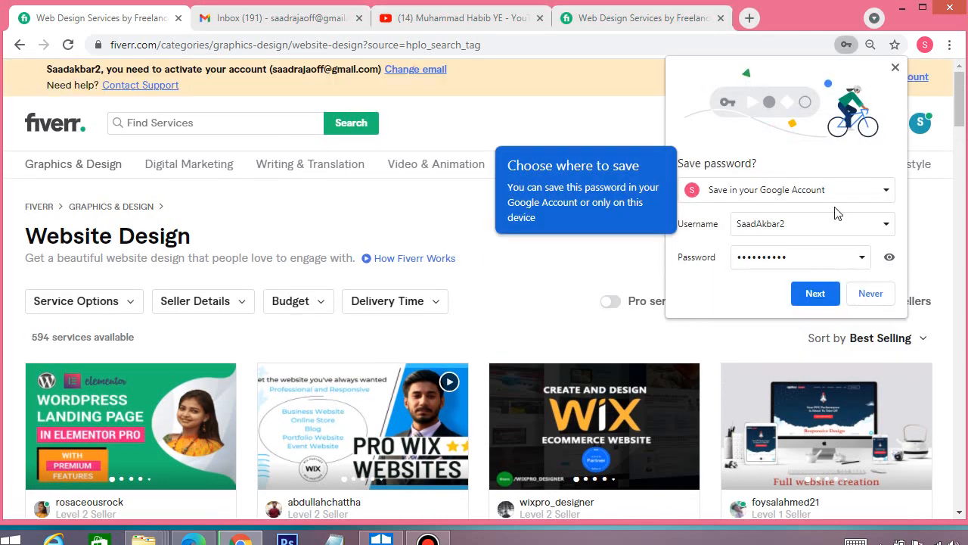
left_click(815, 296)
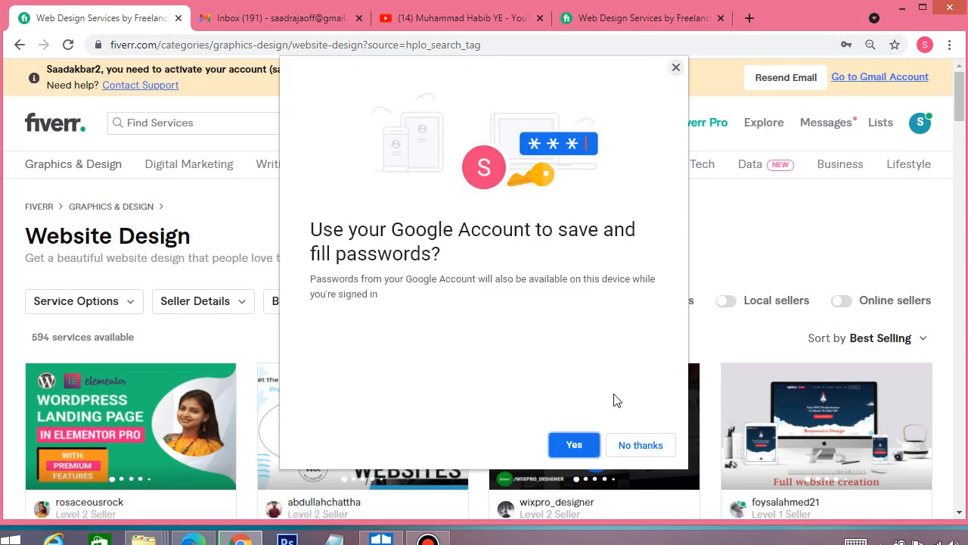
left_click(588, 445)
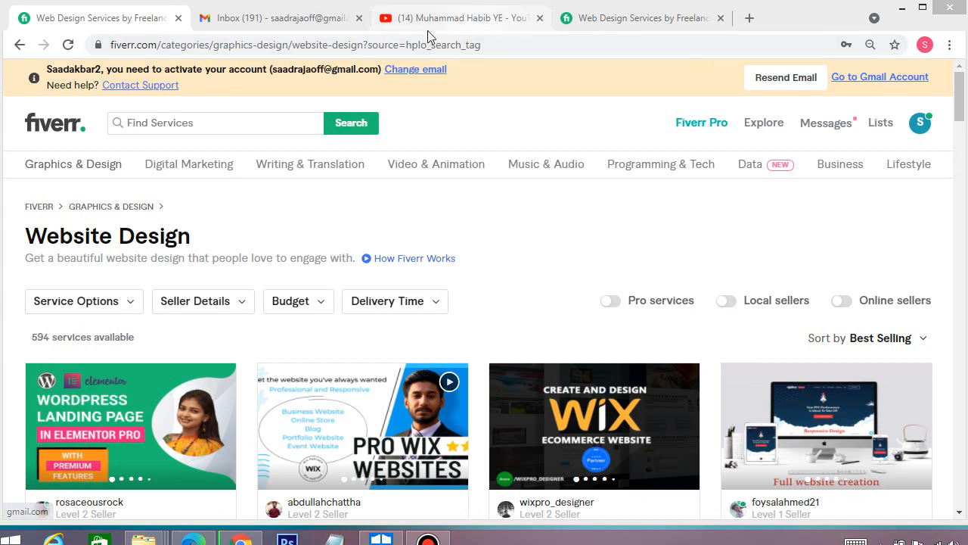
- Open the Fiverr activation email in the Gmail inbox
left_click(297, 27)
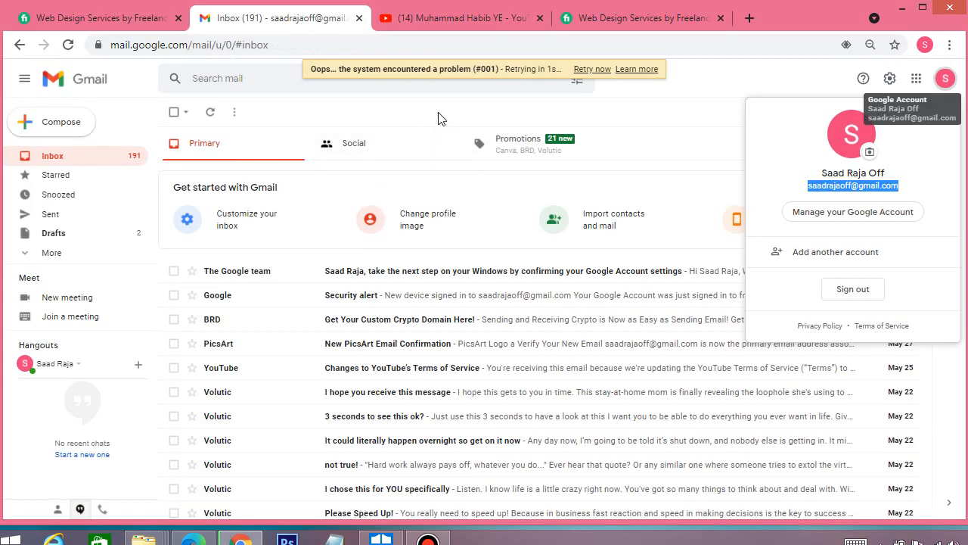
left_click(598, 70)
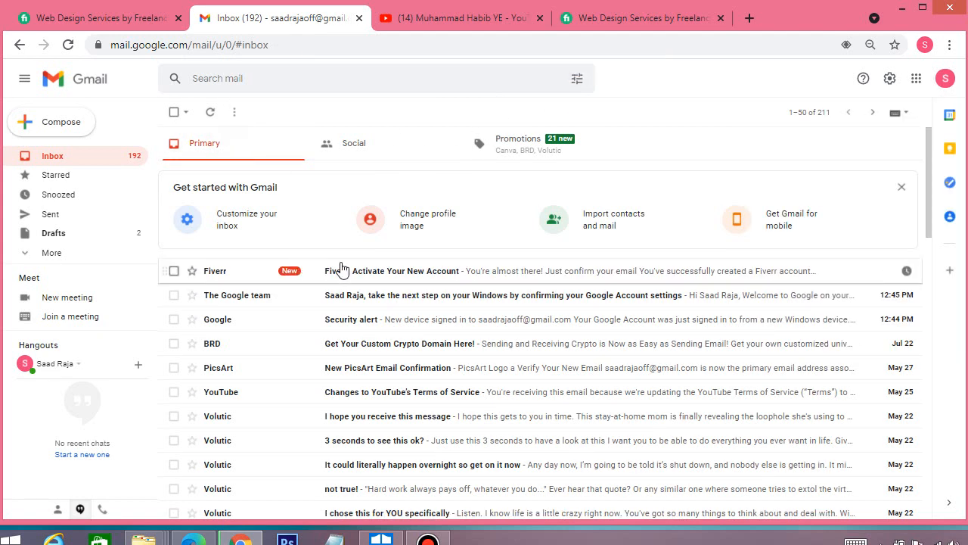
left_click(345, 270)
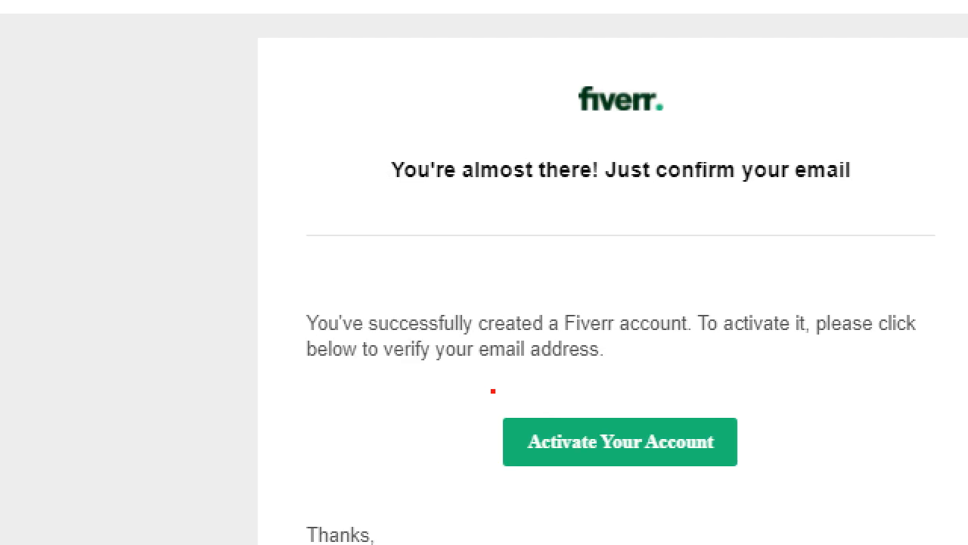
mouse_move(479, 390)
left_mouse_down()
mouse_move(726, 463)
mouse_move(415, 439)
left_mouse_up()
left_click_drag(451, 357, 779, 496)
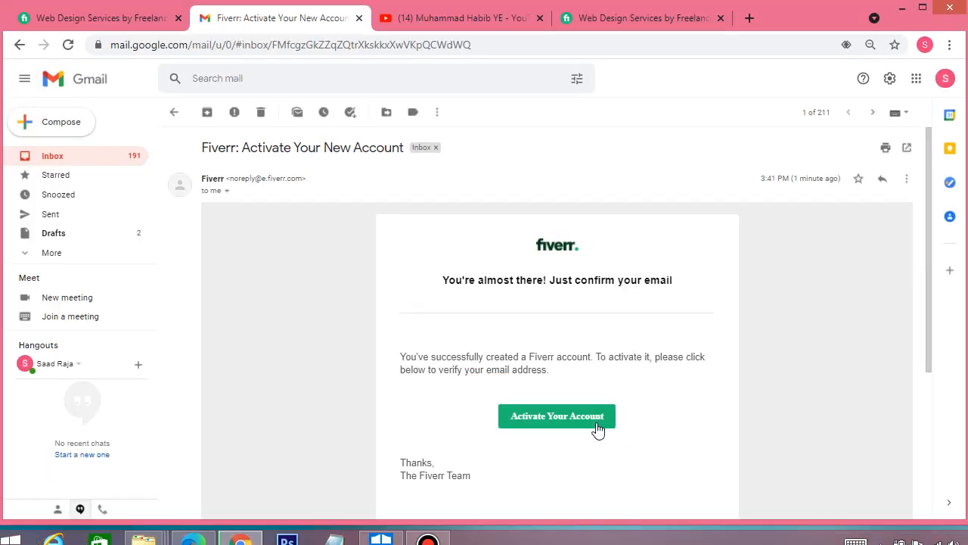
- Follow the Activate Your Account link twice and check the failing fiverr.com tabs
left_click(597, 418)
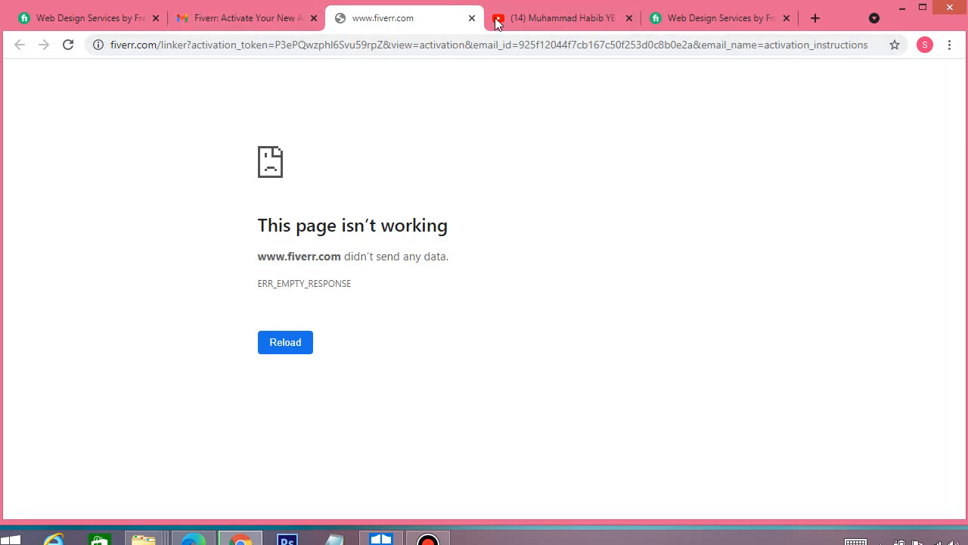
left_click(283, 20)
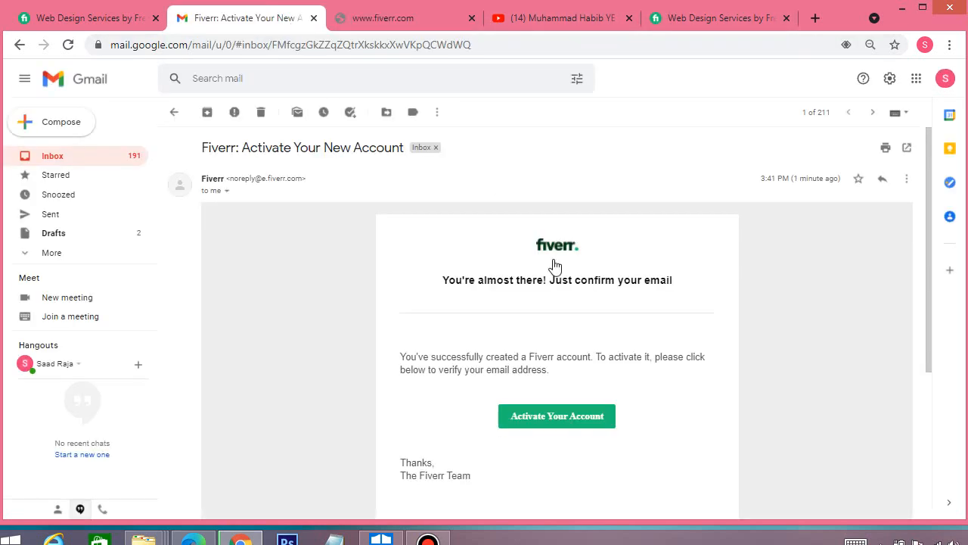
left_click(536, 412)
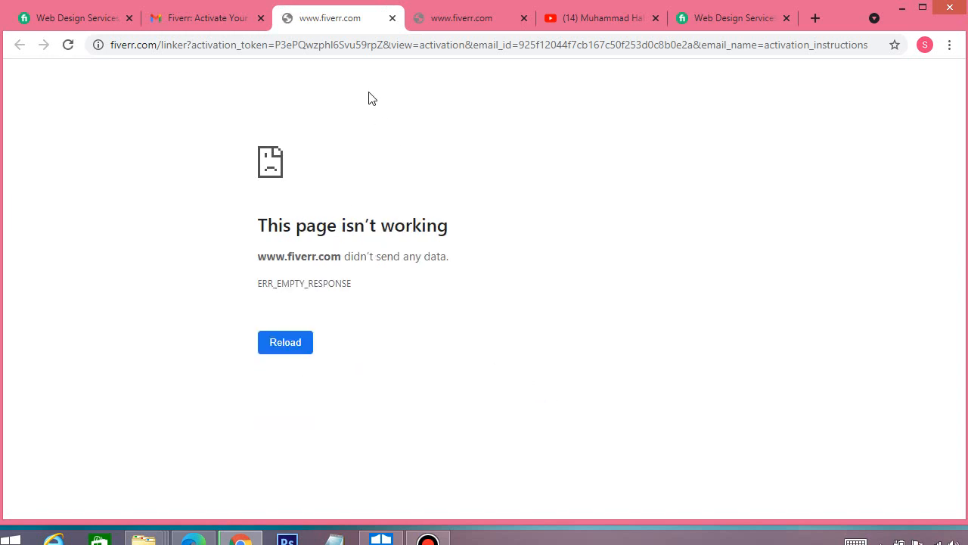
left_click(442, 21)
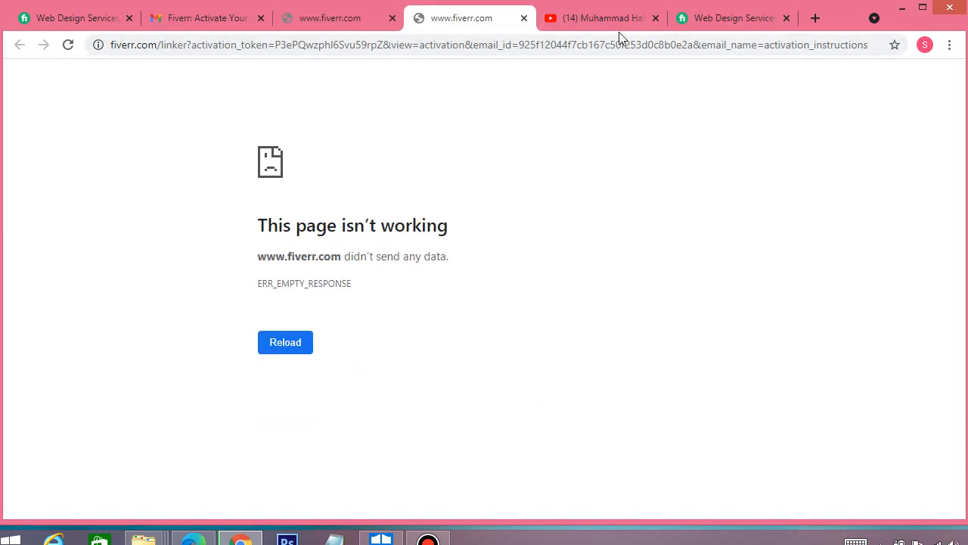
left_click(62, 14)
- Reload the Website Design page, resend the activation email, and close both broken fiverr.com tabs
left_click(68, 47)
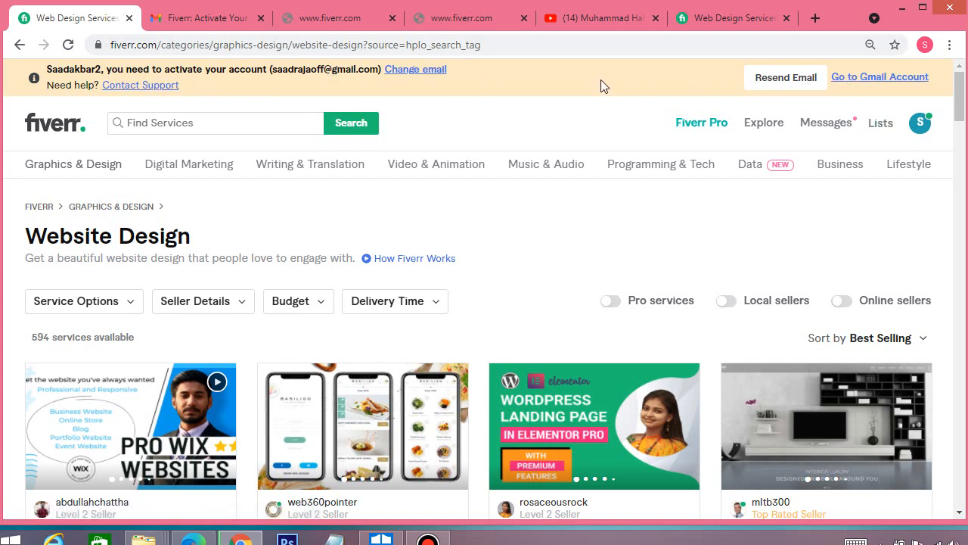
left_click(793, 81)
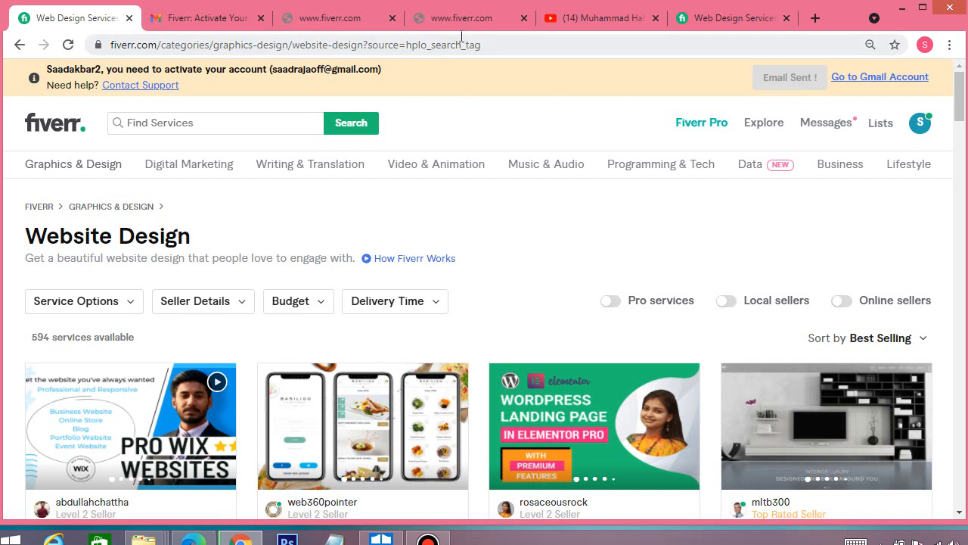
left_click(392, 17)
left_click(392, 18)
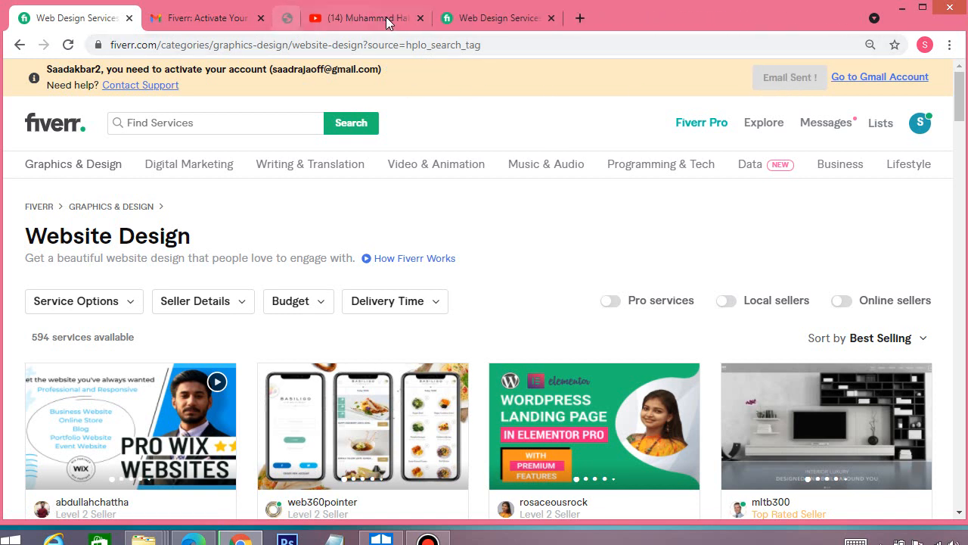
left_click(212, 17)
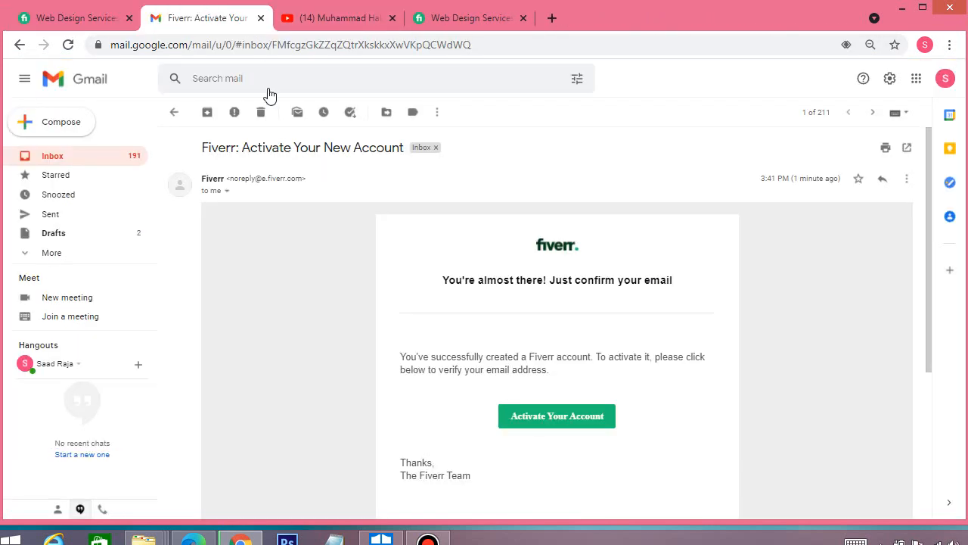
- Open the newest Fiverr email in Gmail and follow its Activate Your Account link
left_click(96, 160)
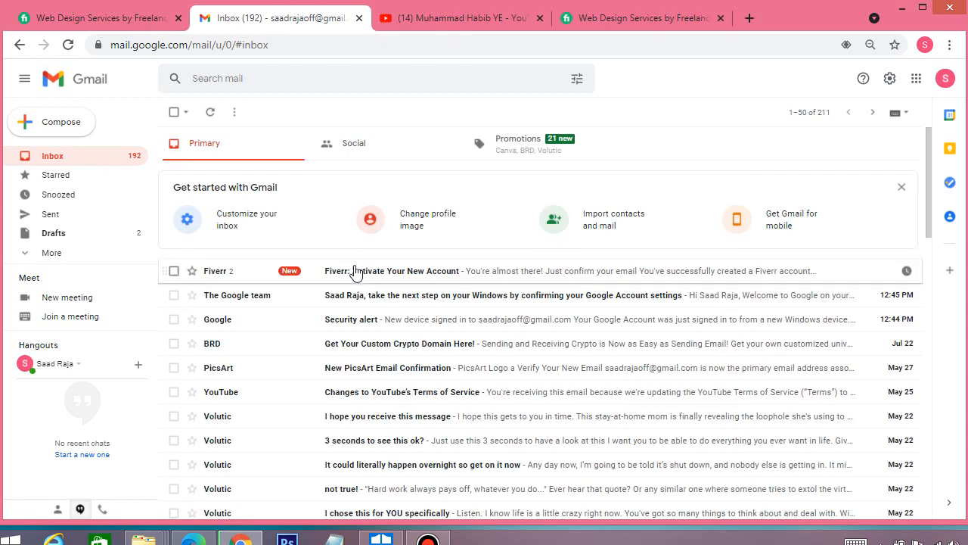
left_click(362, 274)
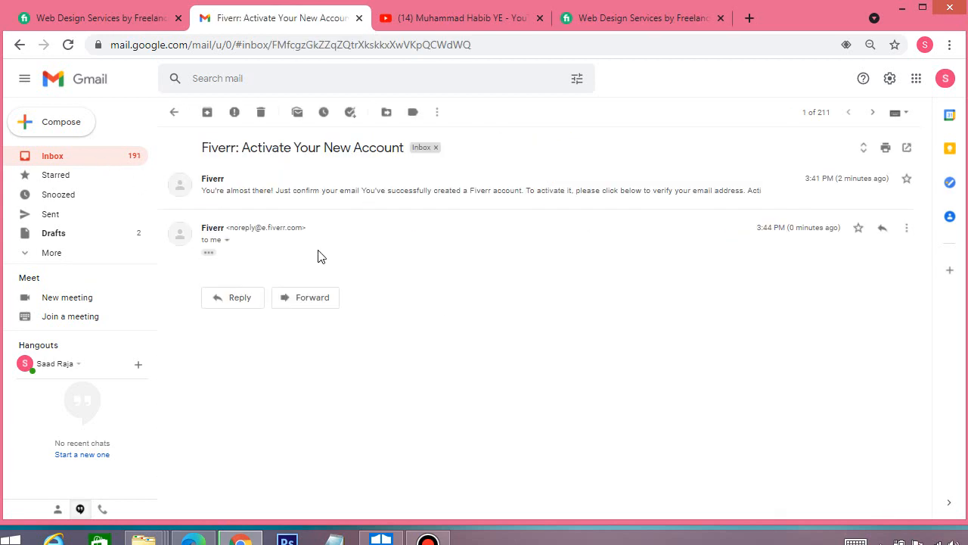
left_click(337, 195)
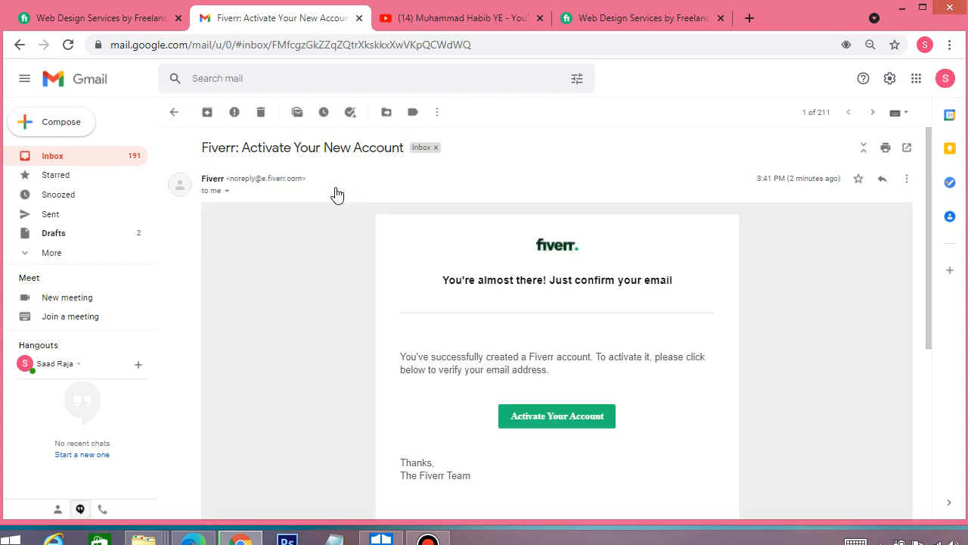
left_click(564, 422)
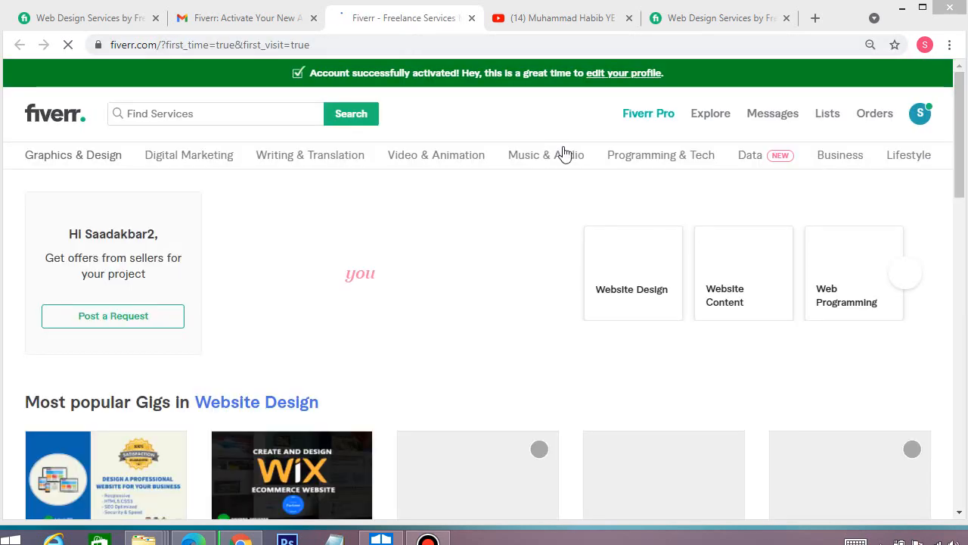
left_click(259, 17)
left_click(381, 21)
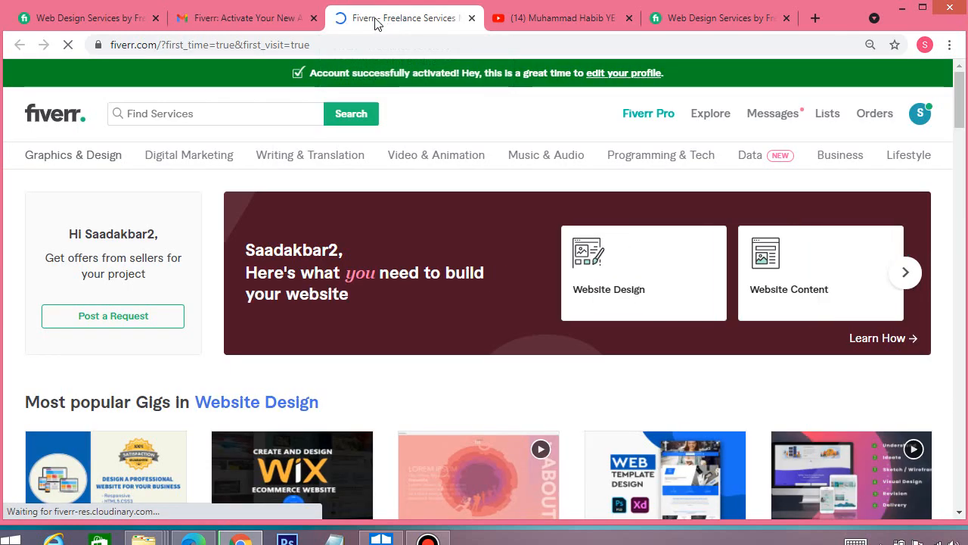
left_click(295, 17)
left_click(562, 420)
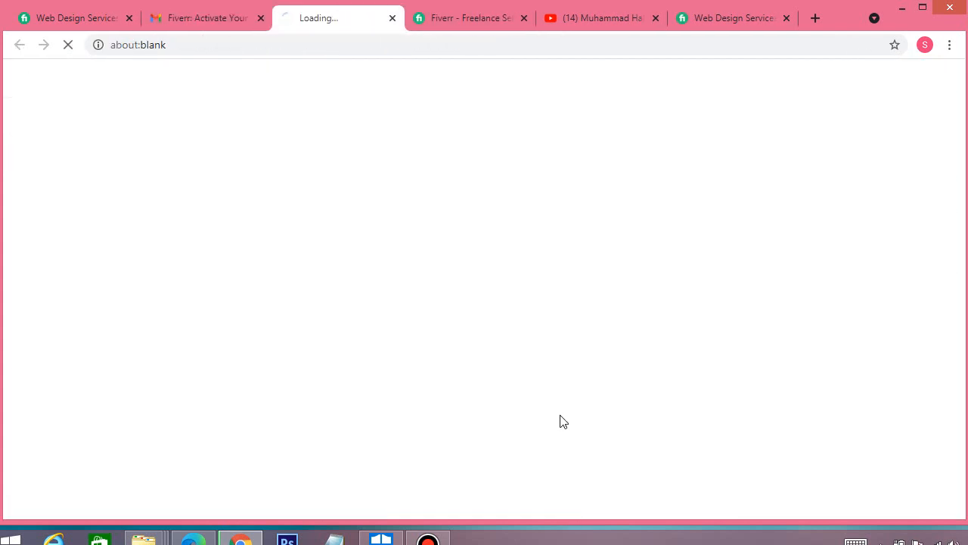
left_click(392, 17)
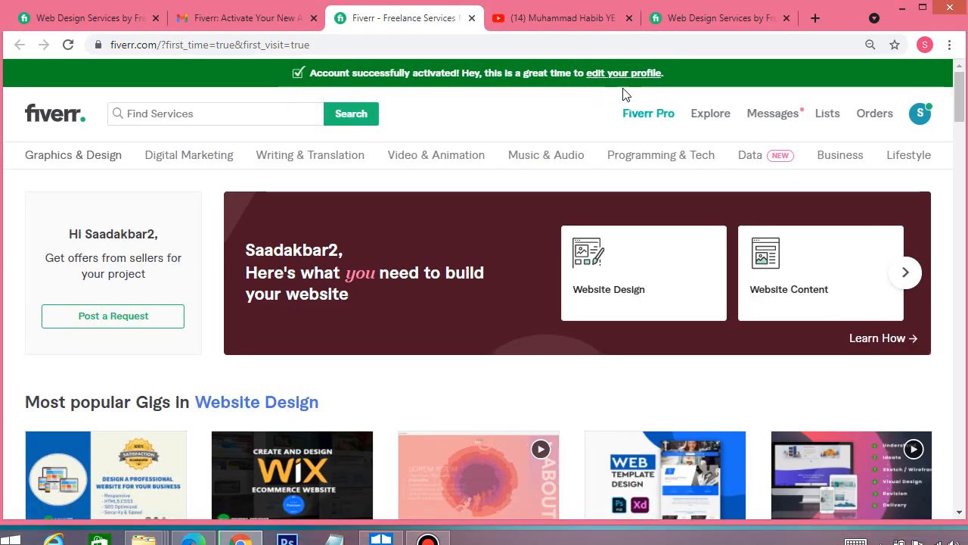
left_click(630, 75)
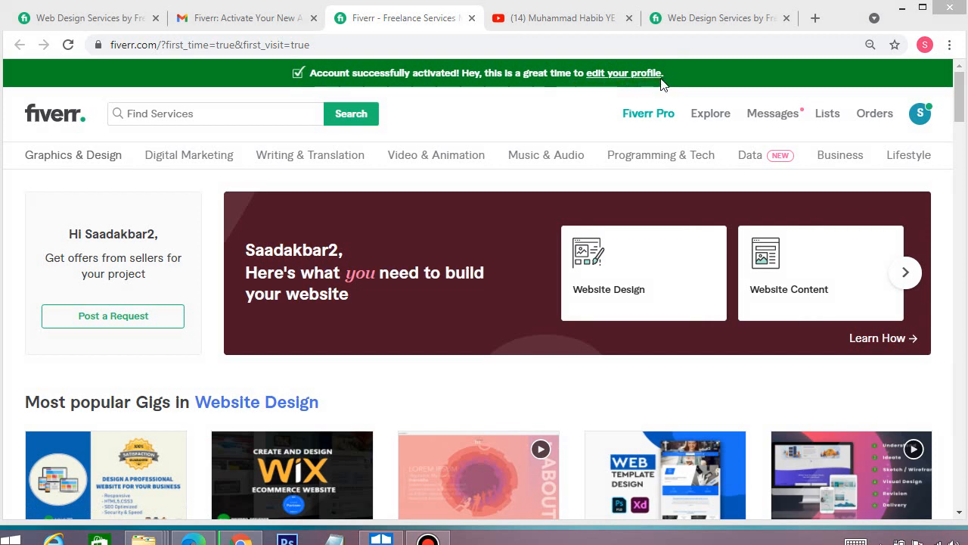
- Open the account settings and enter the seller's first and last name as Full Name
left_click(639, 75)
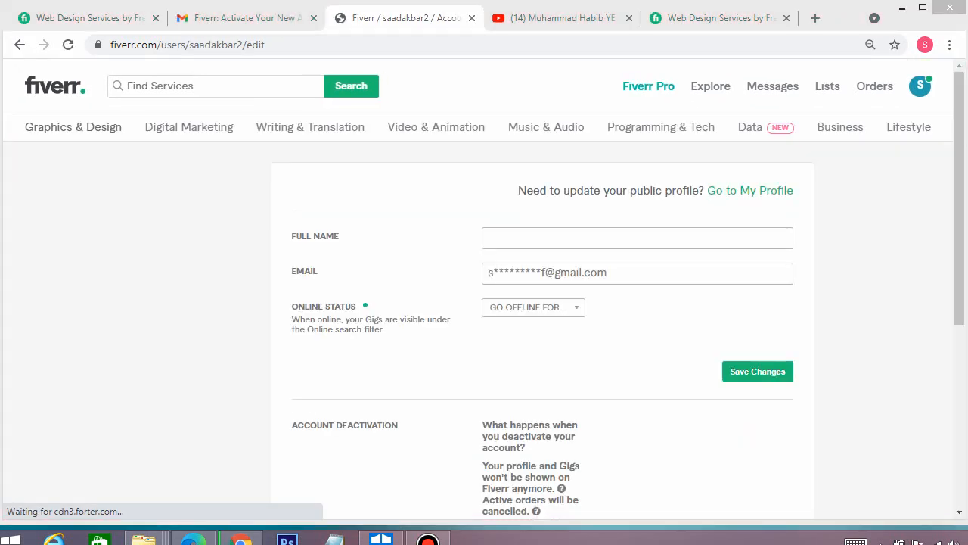
left_click_drag(417, 229, 478, 236)
key("Escape")
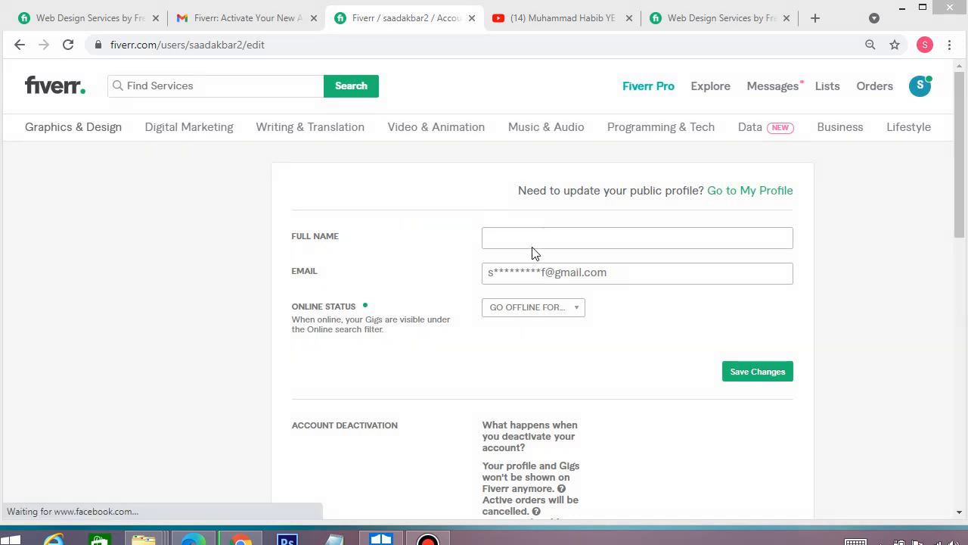
left_click(572, 239)
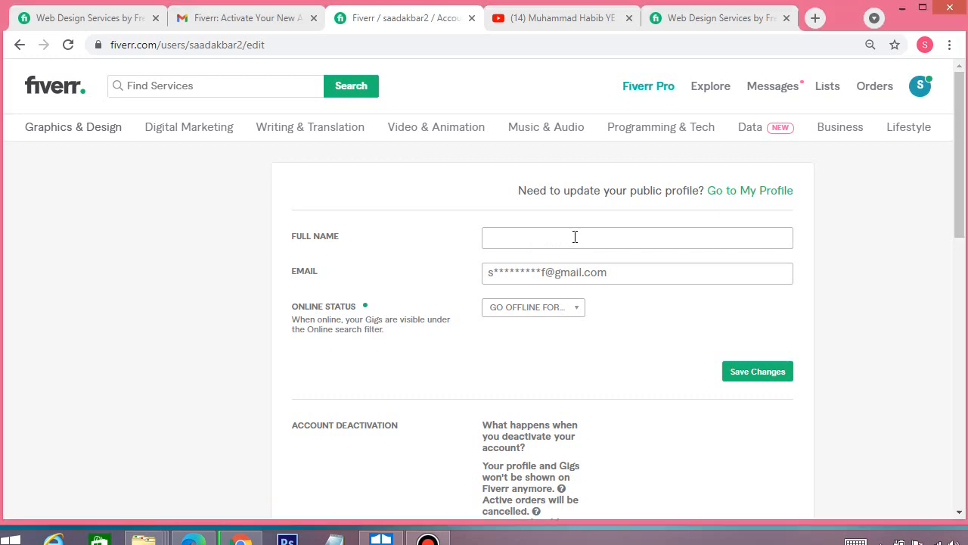
type("S")
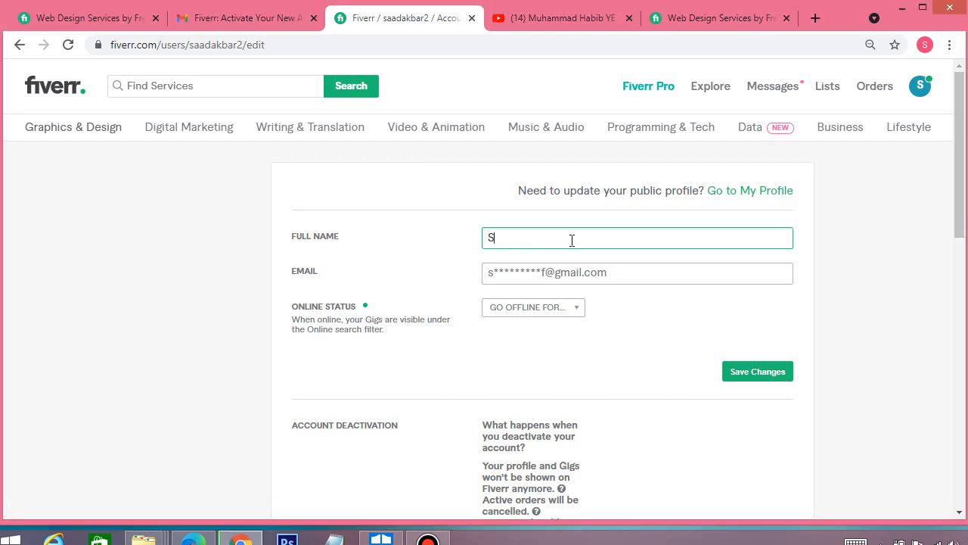
type("aad")
left_click(859, 0)
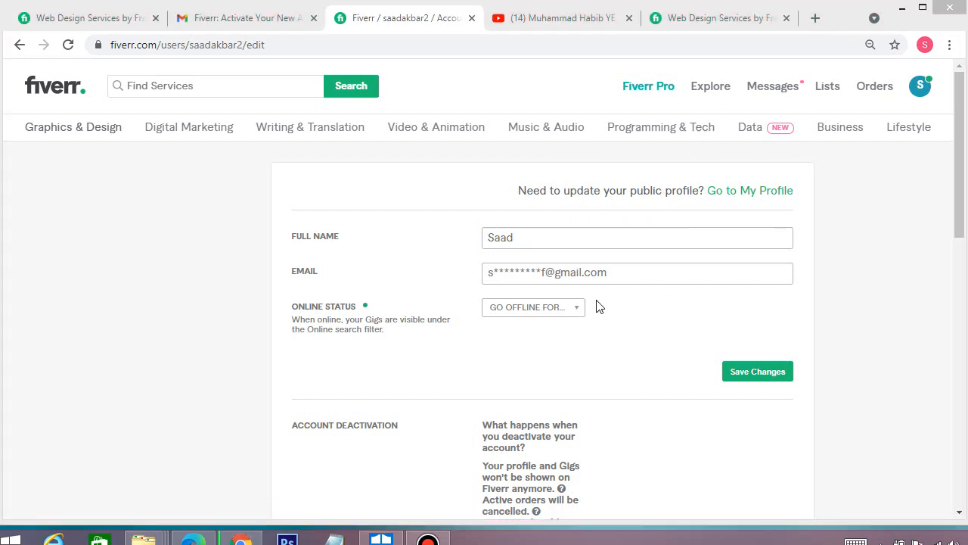
left_click(584, 238)
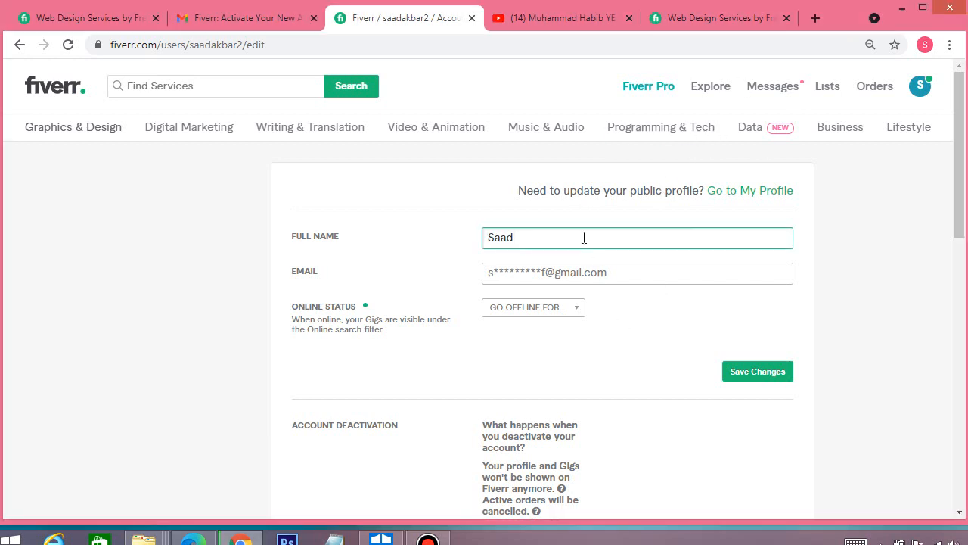
type("Akbar")
left_click(574, 224)
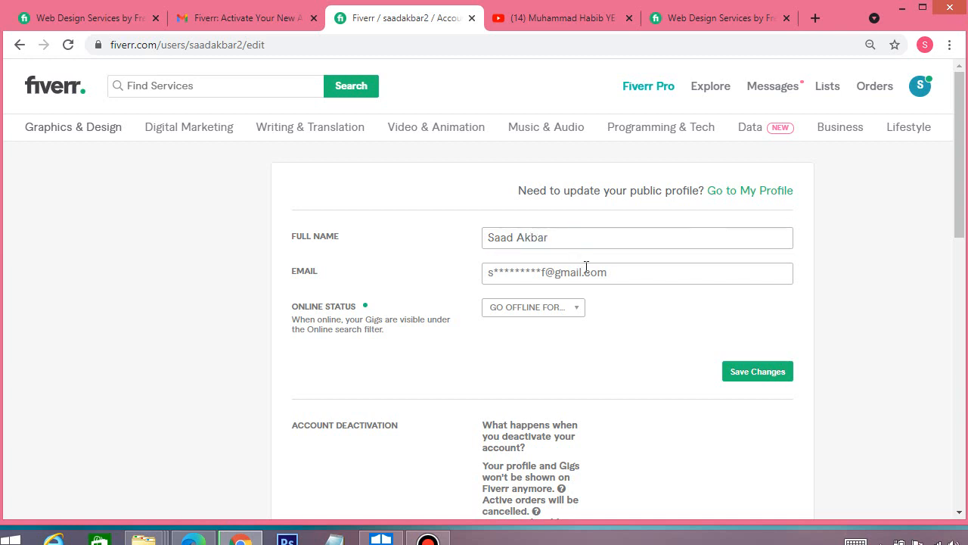
- Save the account settings and check the 'Settings successfully updated' confirmation
scroll(603, 306, "down", 1)
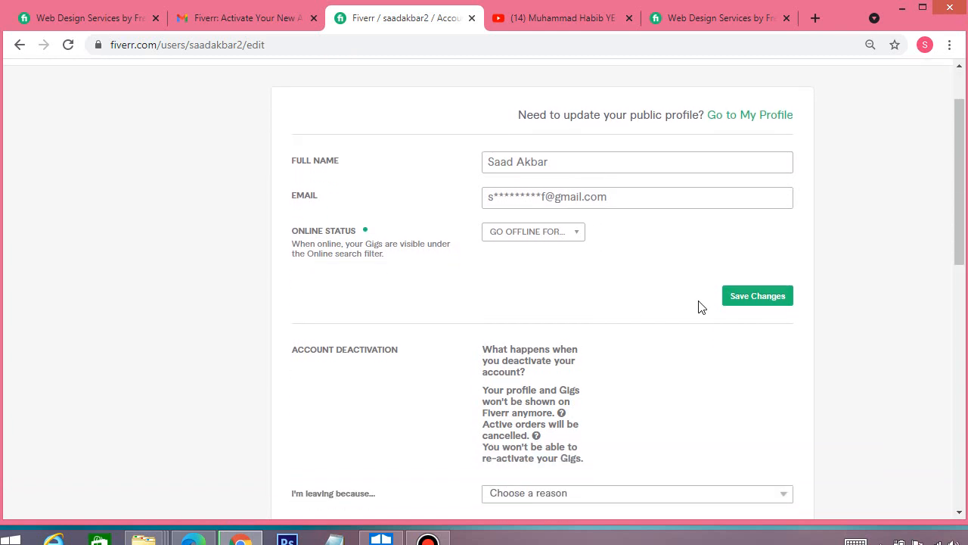
scroll(738, 305, "up", 1)
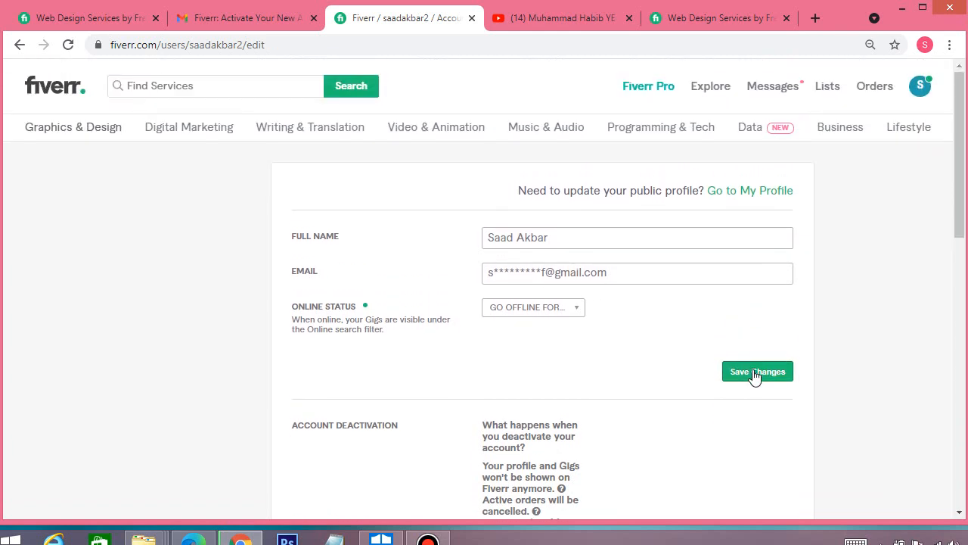
left_click(755, 374)
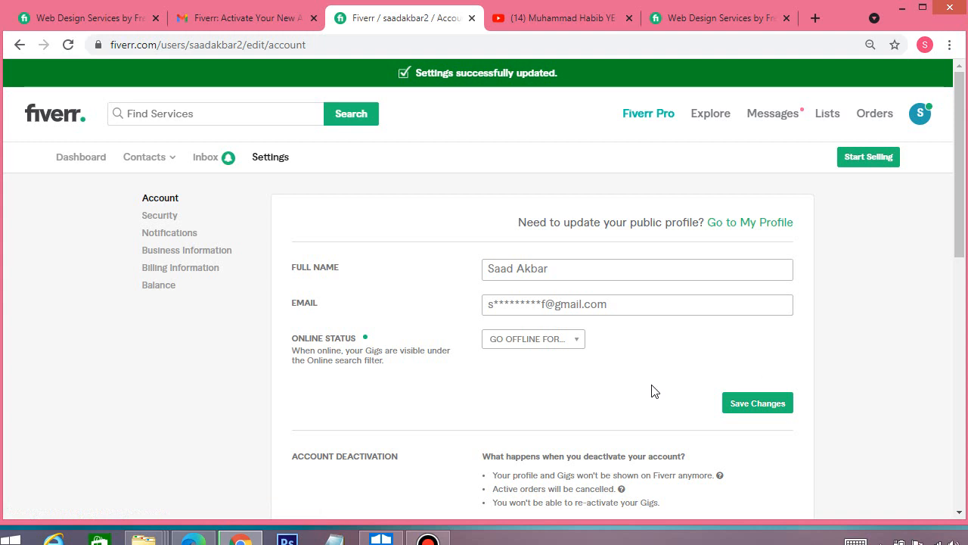
scroll(420, 265, "down", 5)
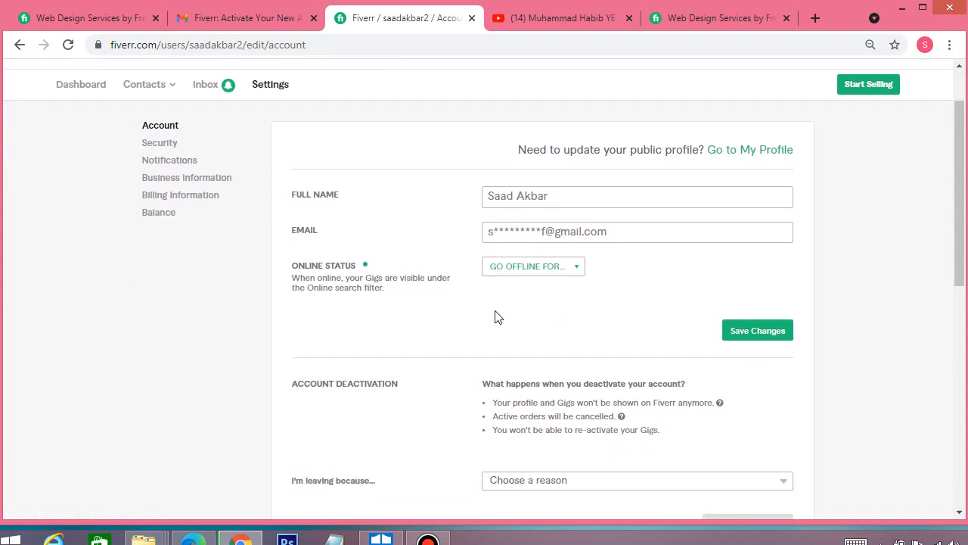
scroll(441, 292, "up", 1)
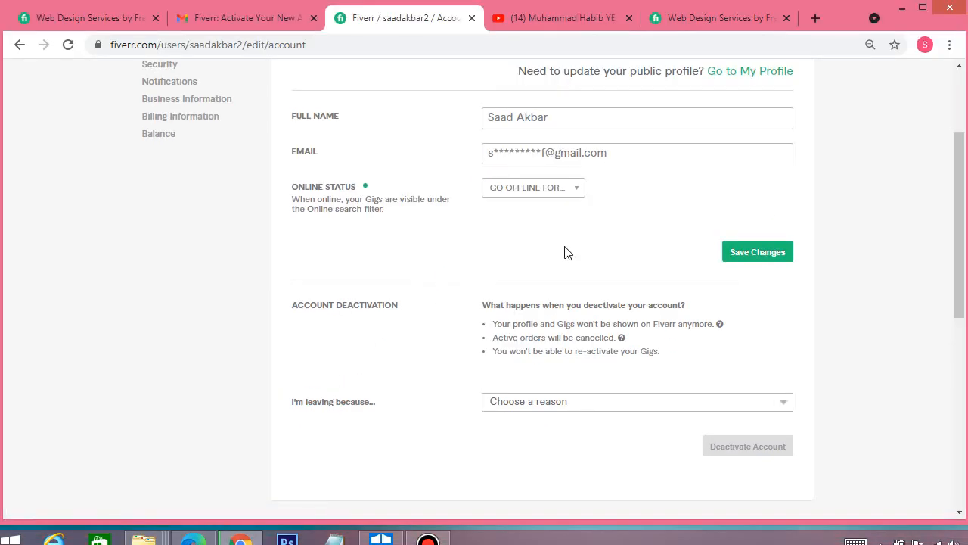
scroll(530, 252, "up", 2)
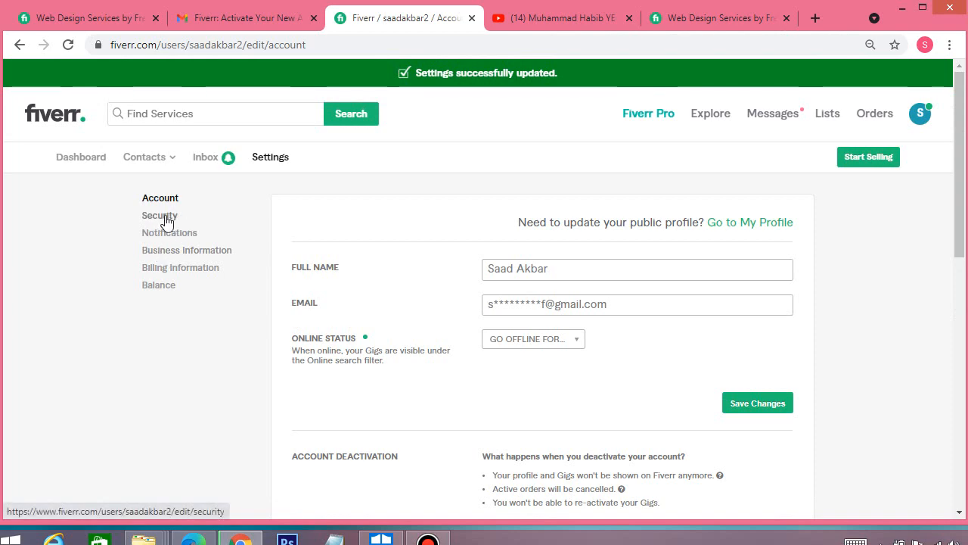
left_click(164, 221)
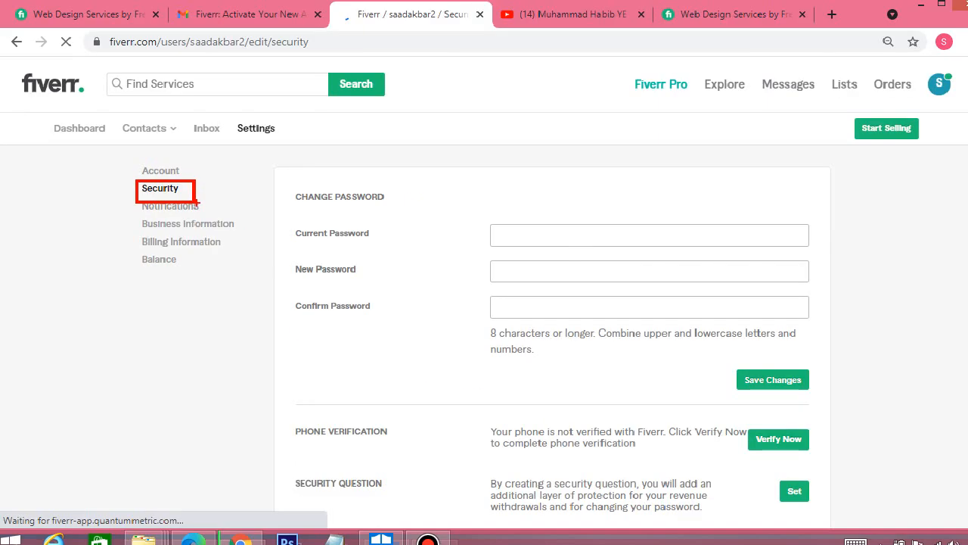
left_click(568, 233)
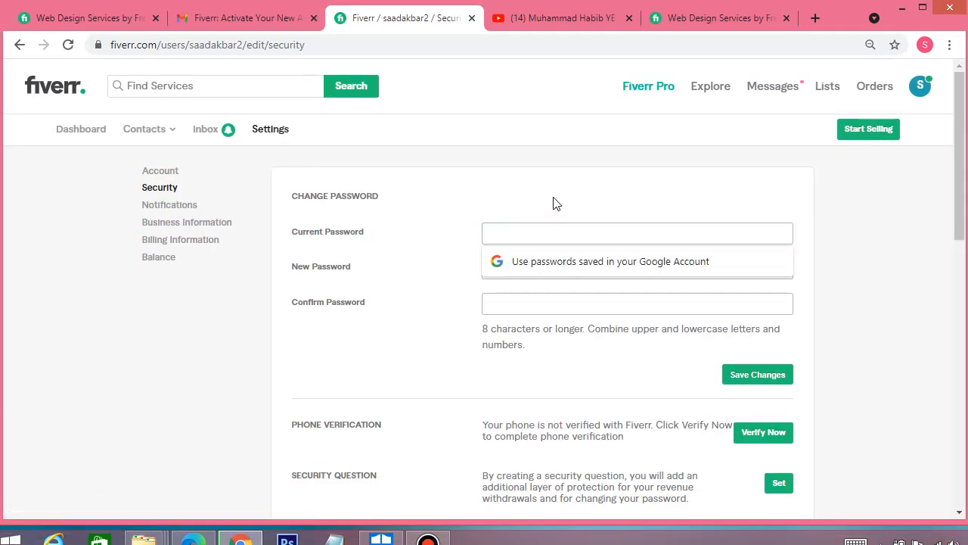
left_click(557, 202)
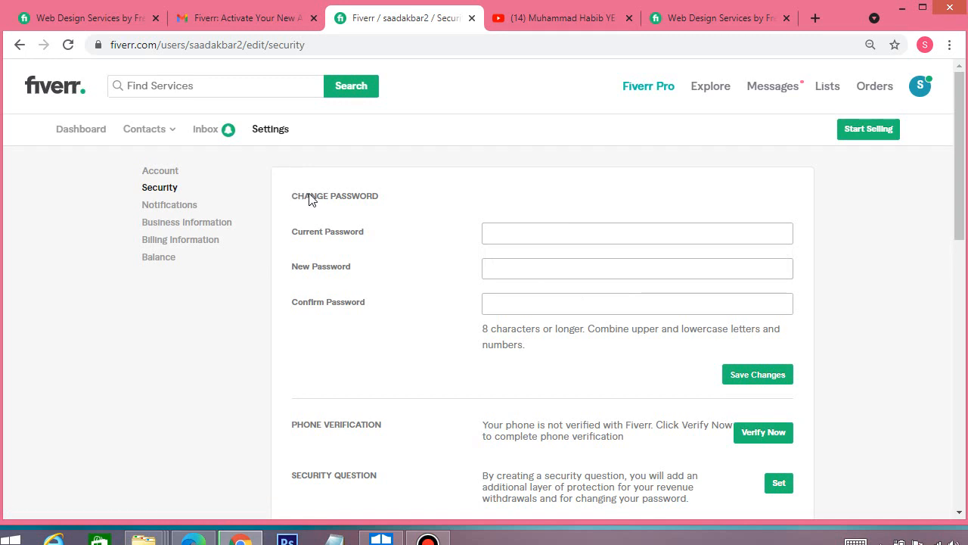
left_click_drag(275, 172, 314, 187)
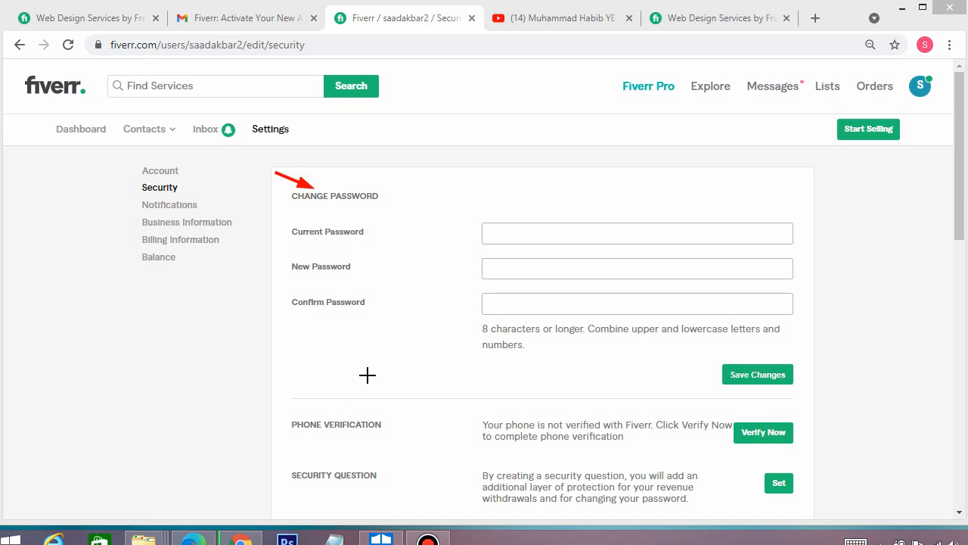
left_click_drag(223, 390, 288, 412)
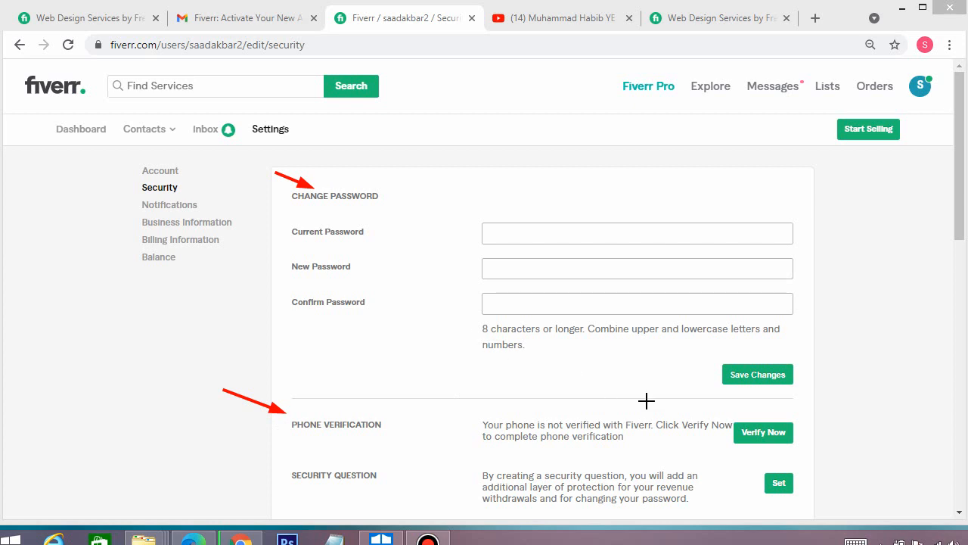
left_click_drag(694, 394, 746, 420)
key("Escape")
key("ctrl+2")
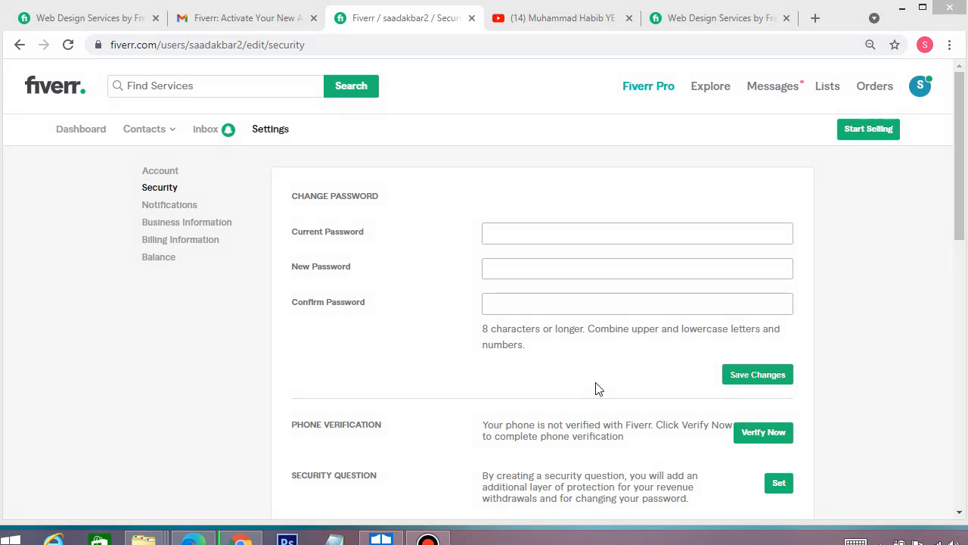
key("Escape")
scroll(656, 380, "down", 1)
scroll(655, 356, "down", 1)
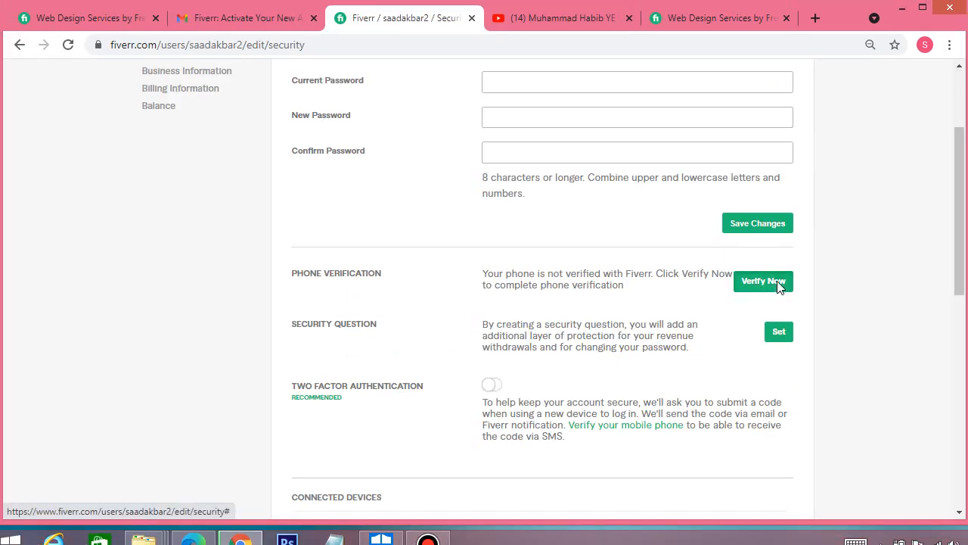
- Start phone verification with Pakistan as the country
left_click(747, 288)
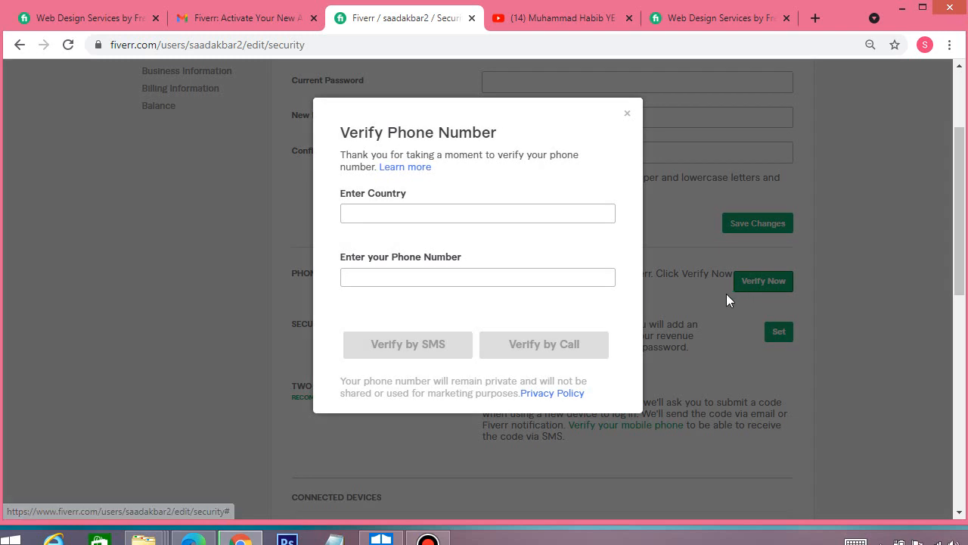
left_click(490, 218)
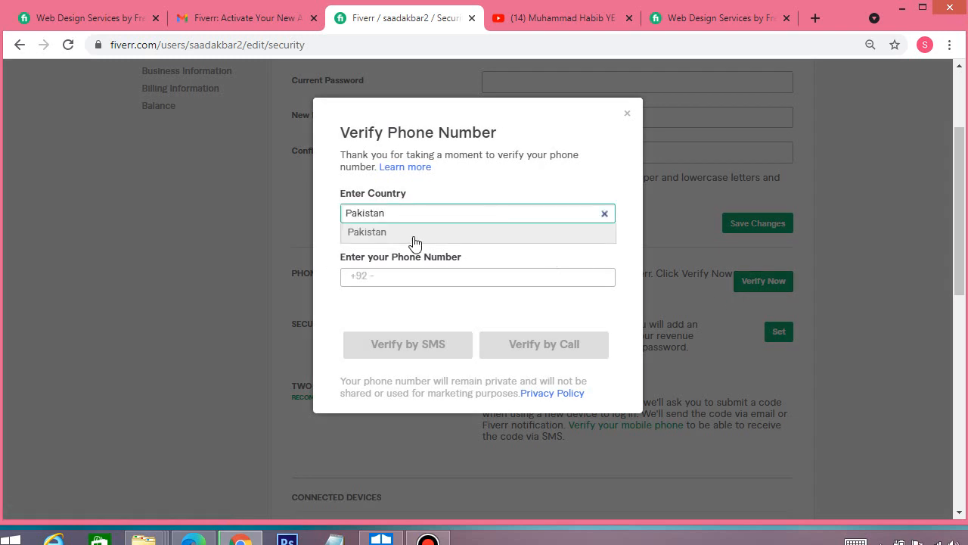
left_click(336, 253)
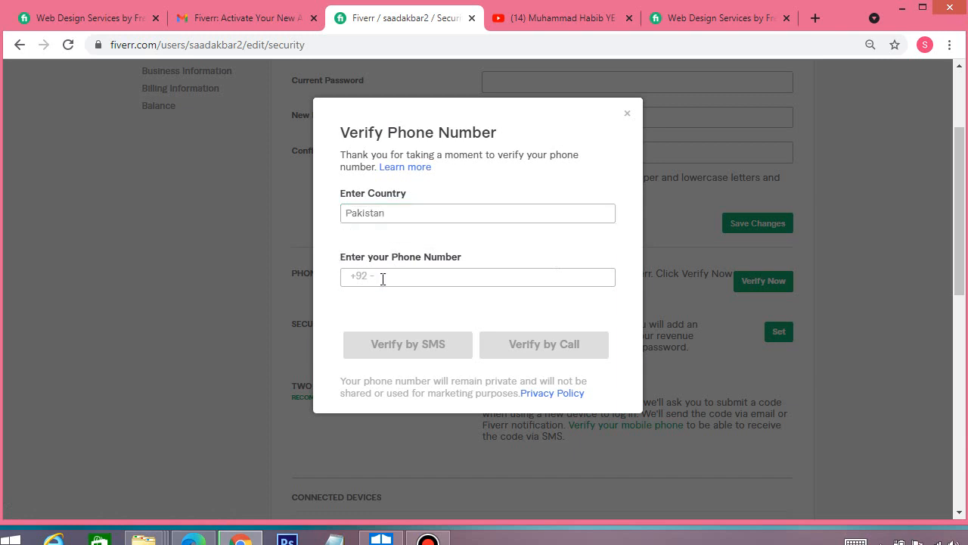
- Enter the phone number and request the verification code by SMS
left_click(382, 279)
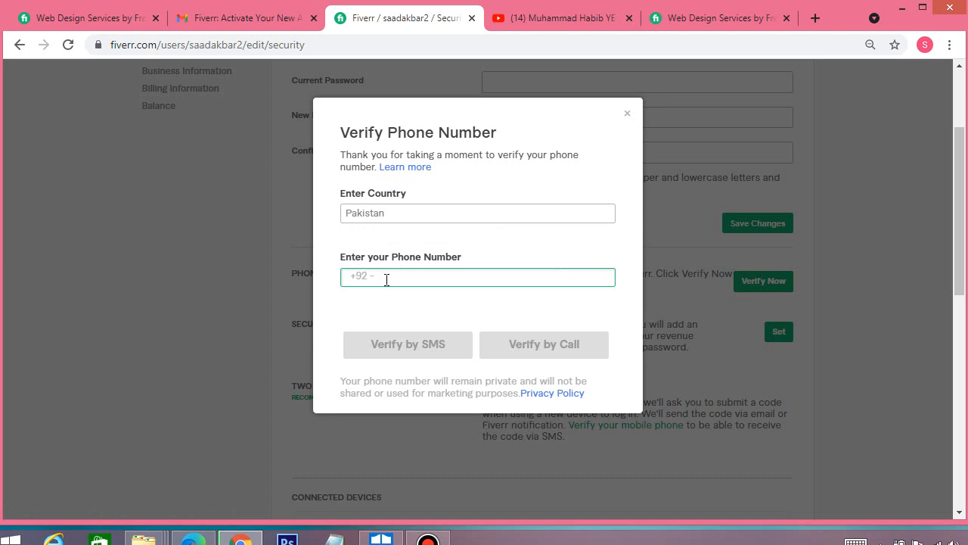
left_click(282, 539)
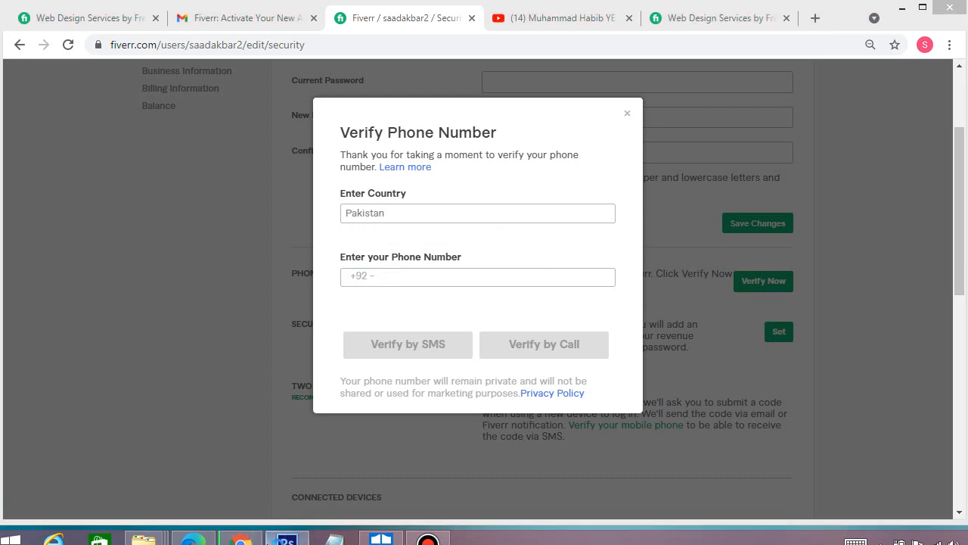
left_click(418, 280)
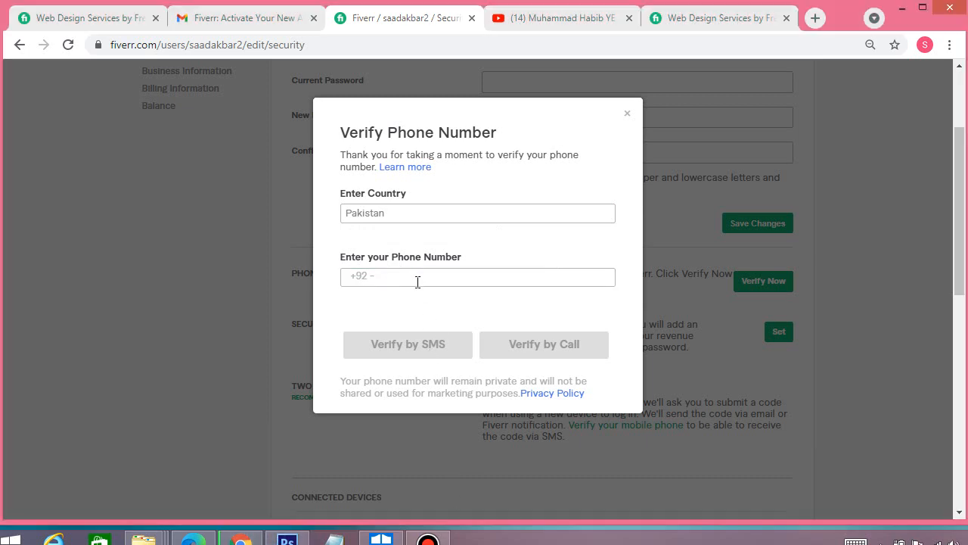
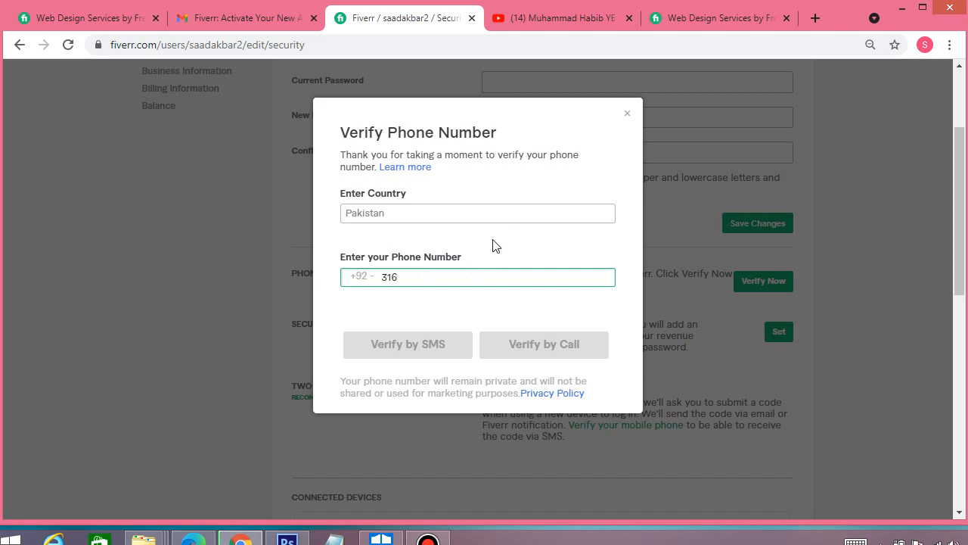
left_click(870, 0)
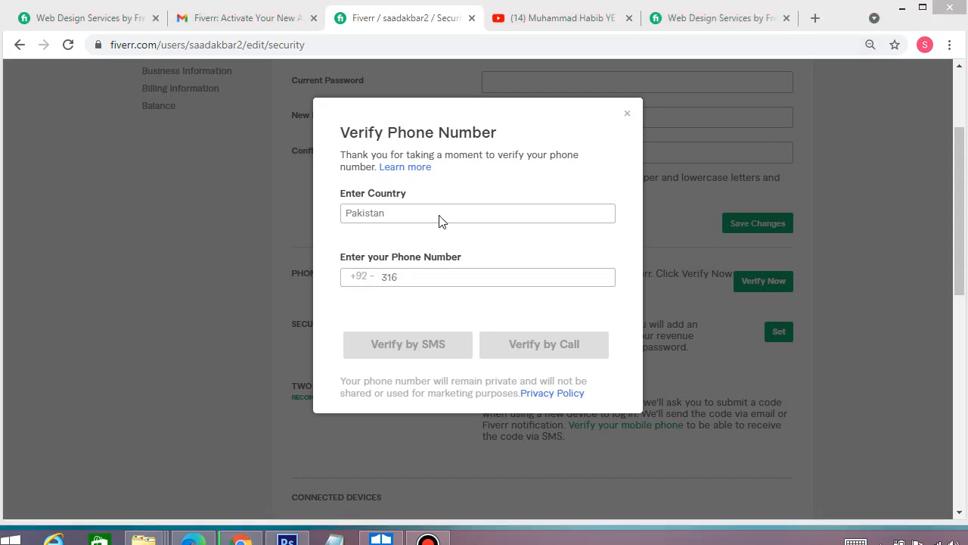
left_click(438, 276)
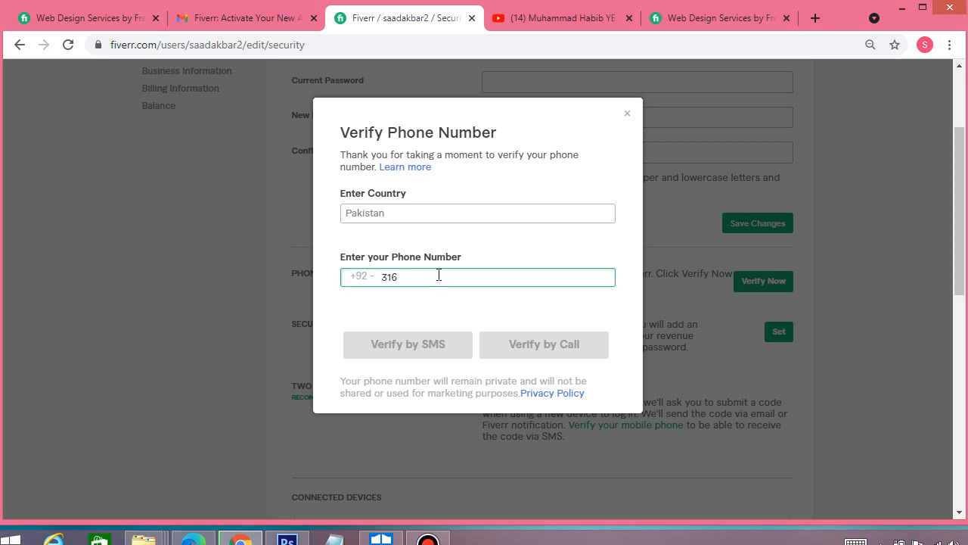
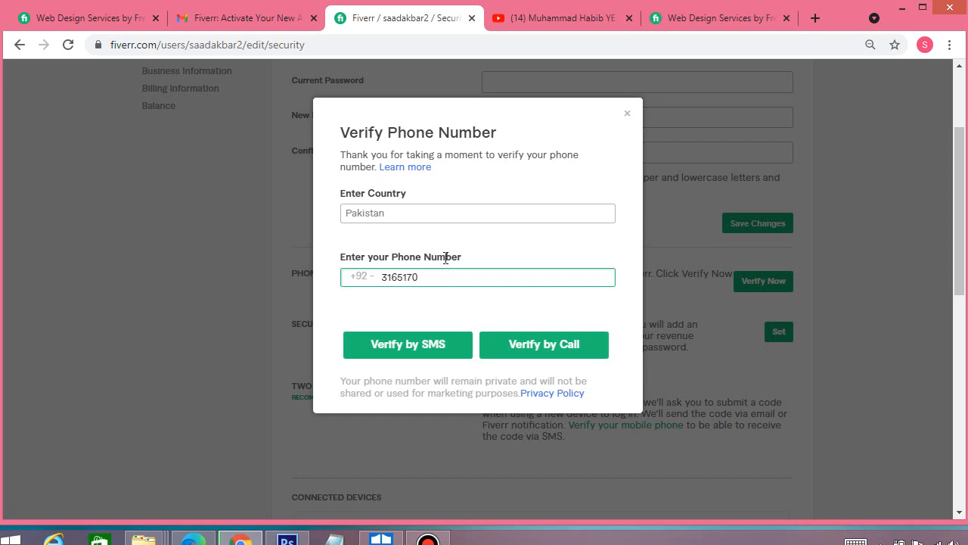
left_click(457, 264)
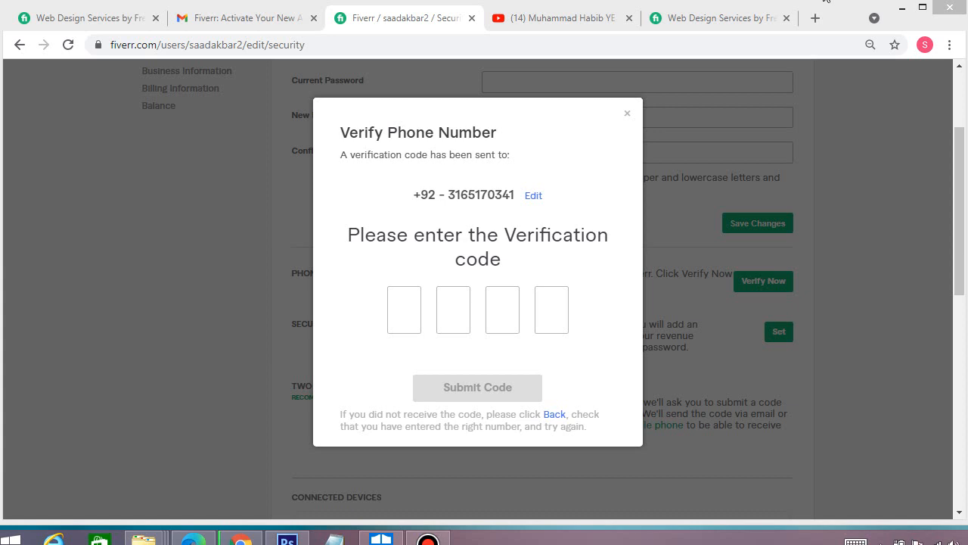
- Enter the 4-digit SMS code, submit it, and dismiss the success message
left_click(401, 299)
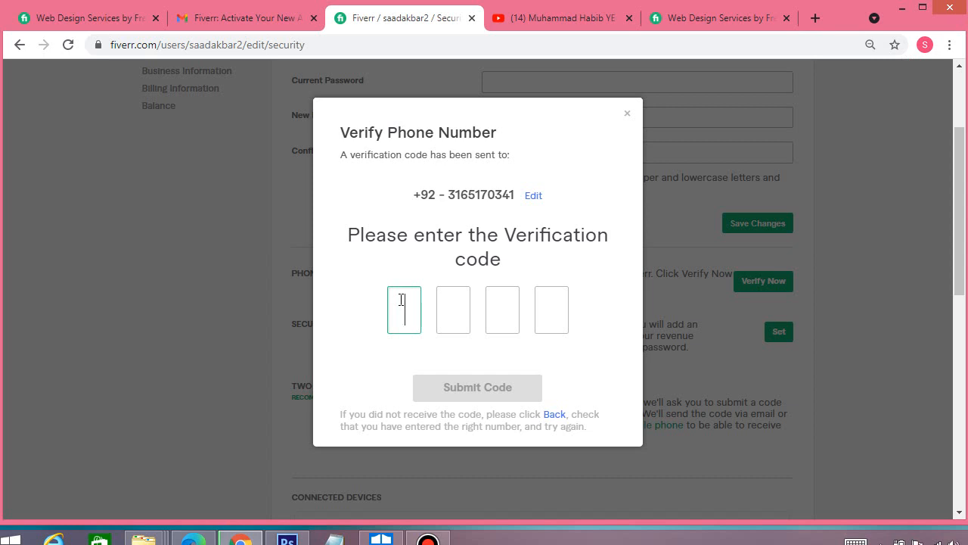
left_click(399, 273)
left_click(407, 301)
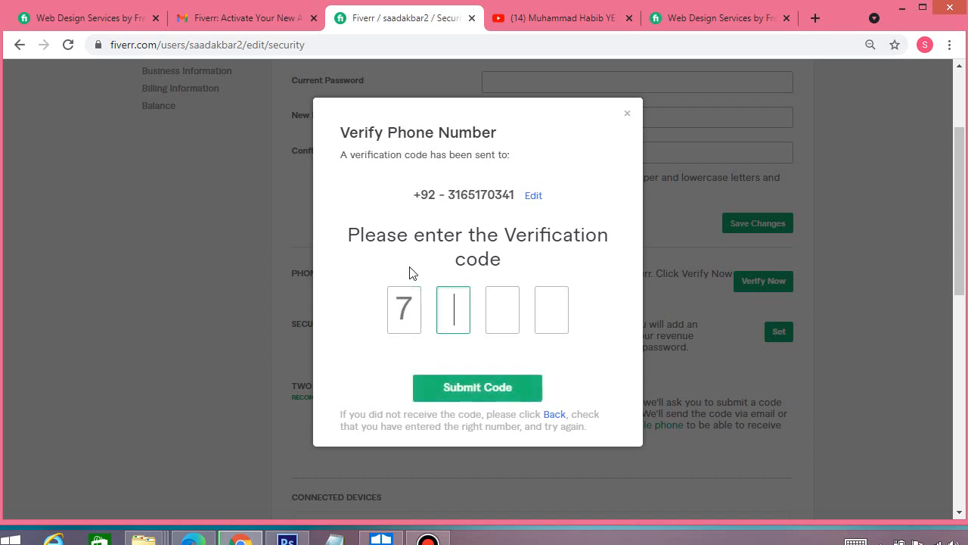
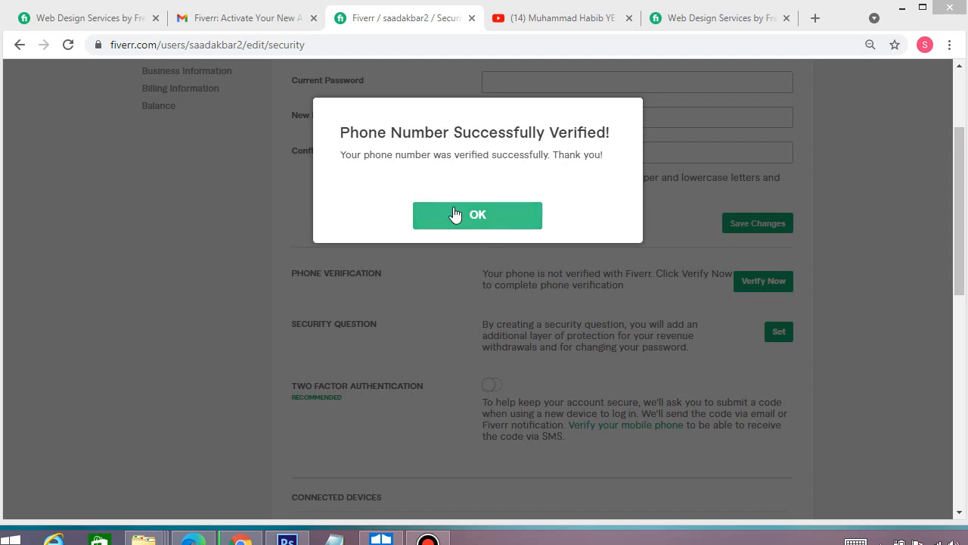
left_click(458, 215)
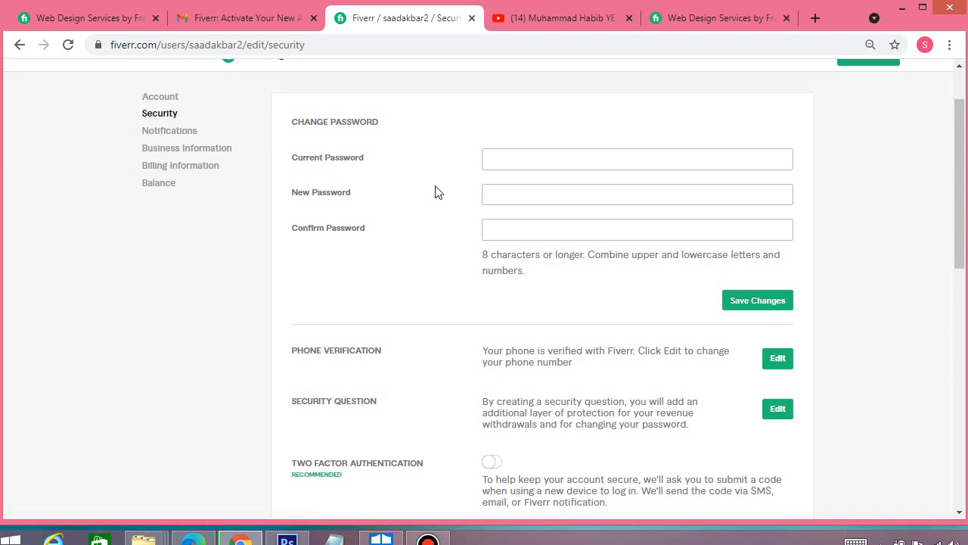
scroll(435, 192, "up", 1)
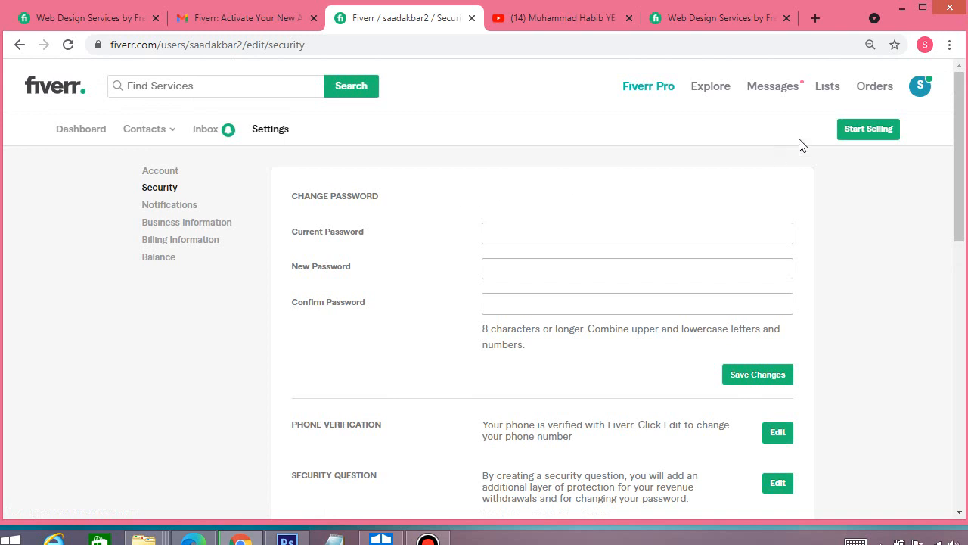
scroll(810, 166, "down", 5)
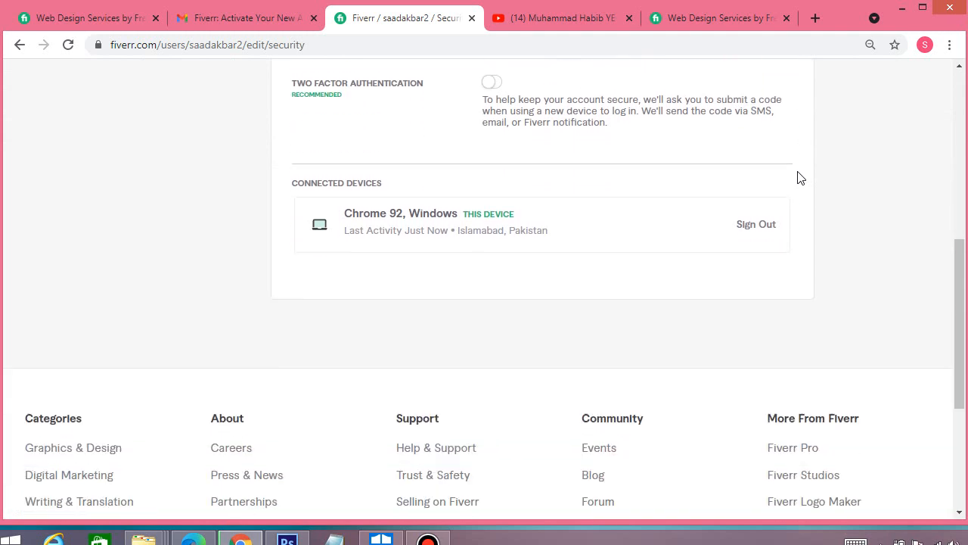
scroll(658, 235, "up", 5)
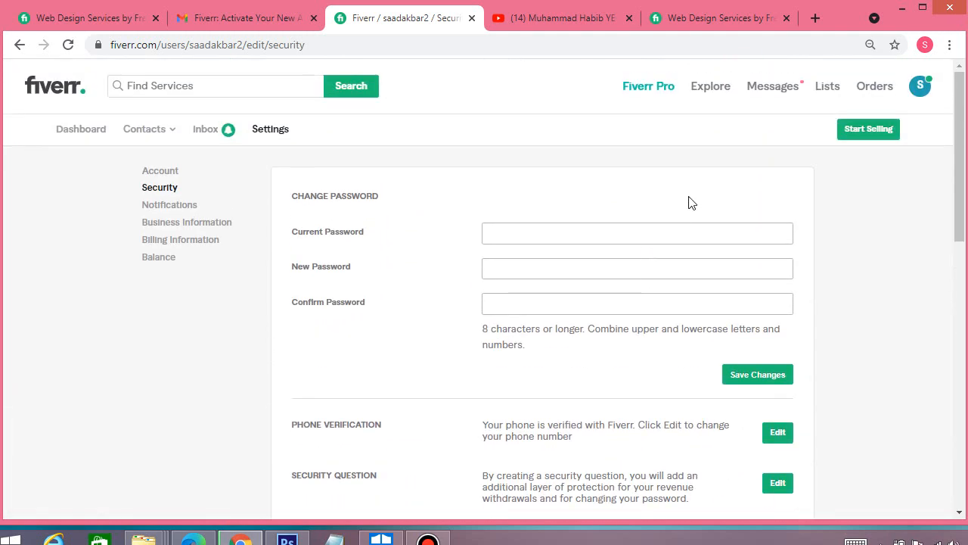
scroll(689, 201, "down", 1)
scroll(688, 200, "down", 1)
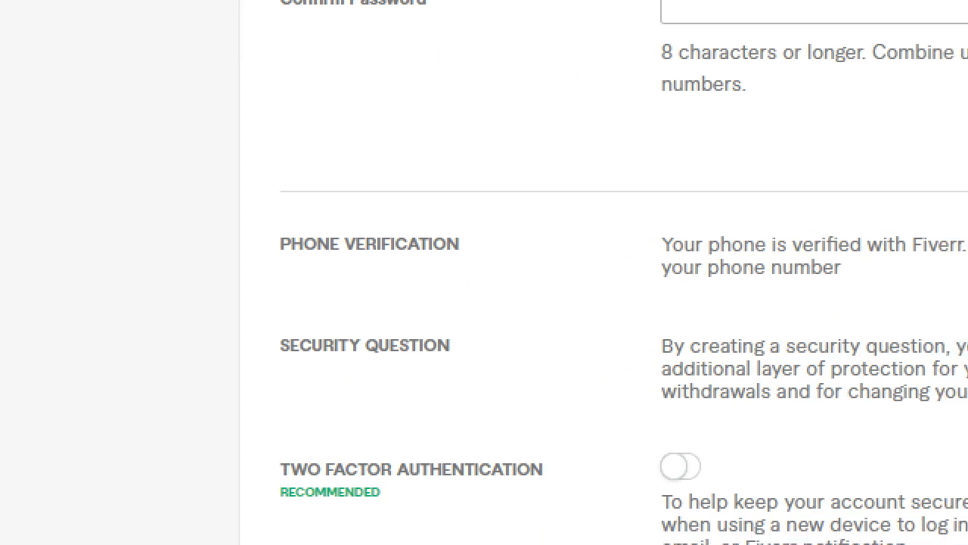
left_click_drag(321, 194, 425, 301)
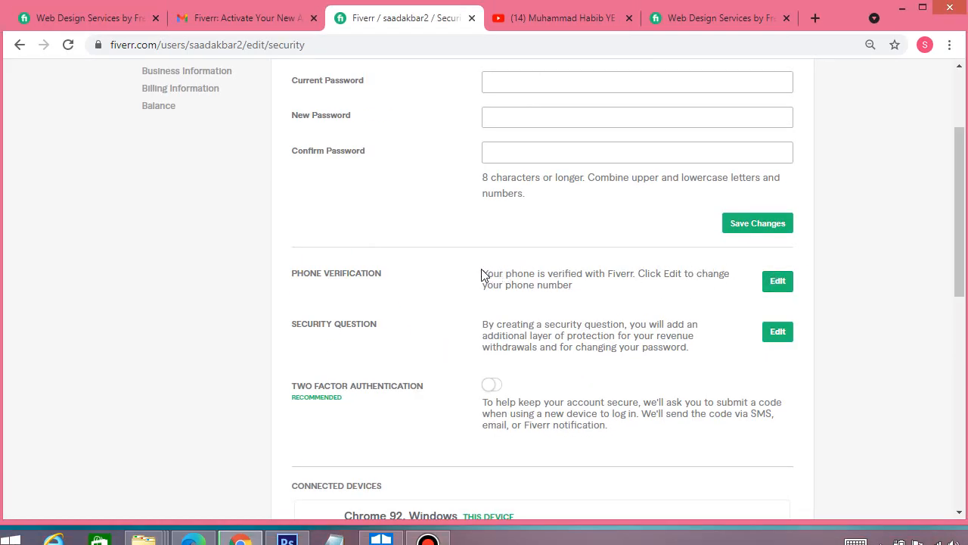
left_click_drag(482, 270, 634, 270)
left_click(623, 270)
scroll(623, 270, "up", 2)
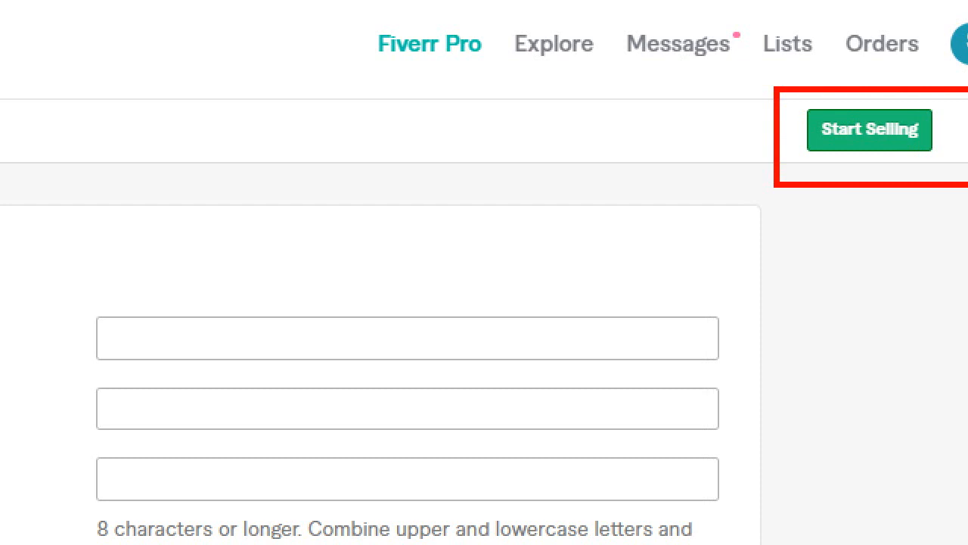
- Open Become a Seller, read through the overview, and start the seller onboarding
left_click(872, 131)
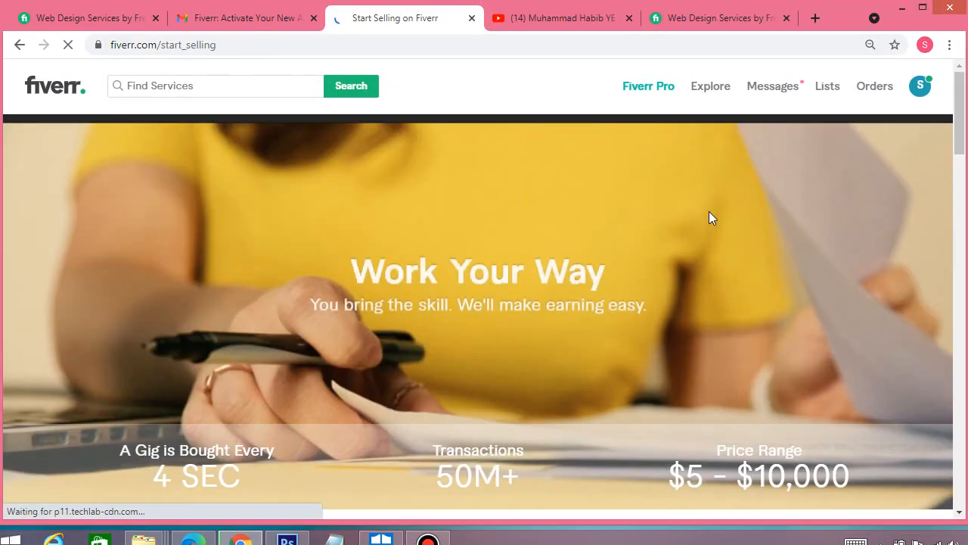
scroll(552, 246, "down", 1)
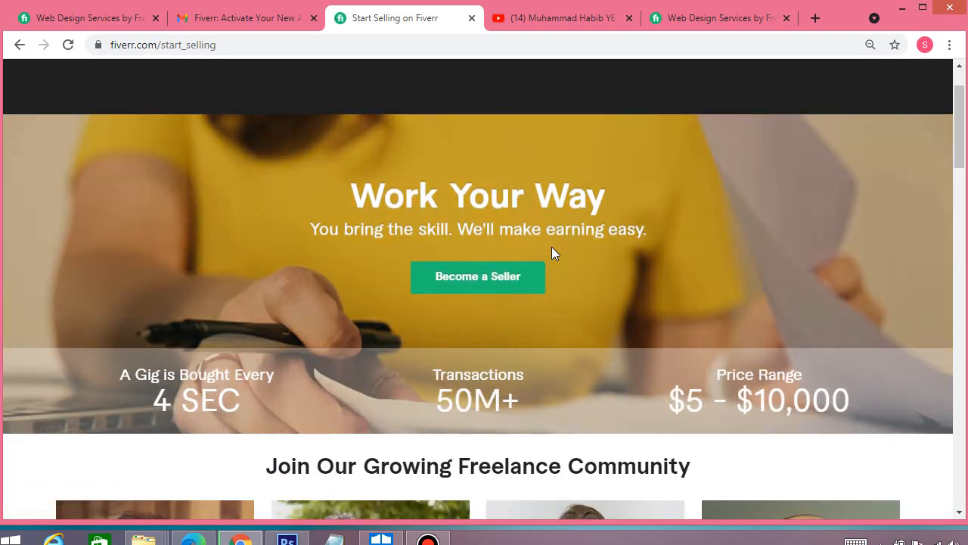
scroll(546, 272, "down", 2)
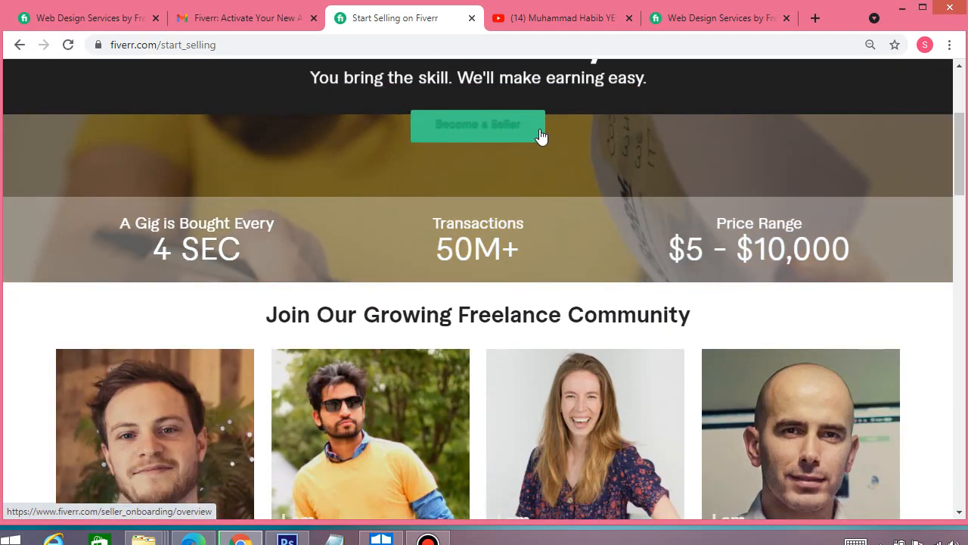
scroll(539, 172, "down", 3)
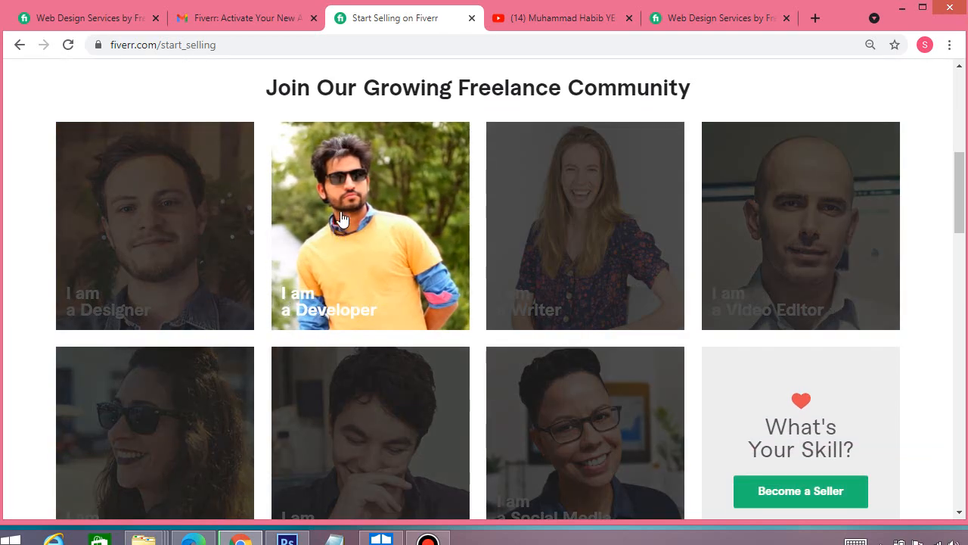
left_click_drag(353, 131, 300, 91)
left_click(300, 90)
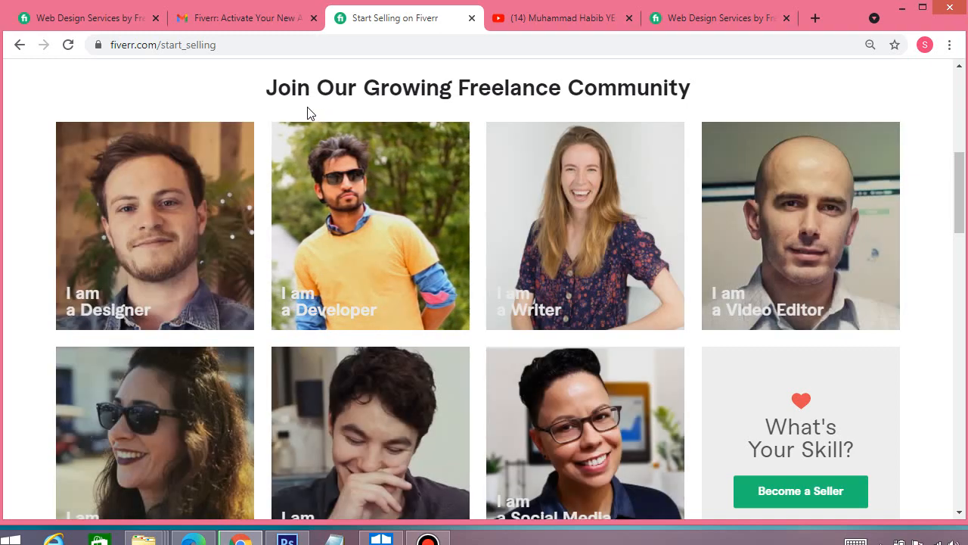
scroll(307, 113, "up", 1)
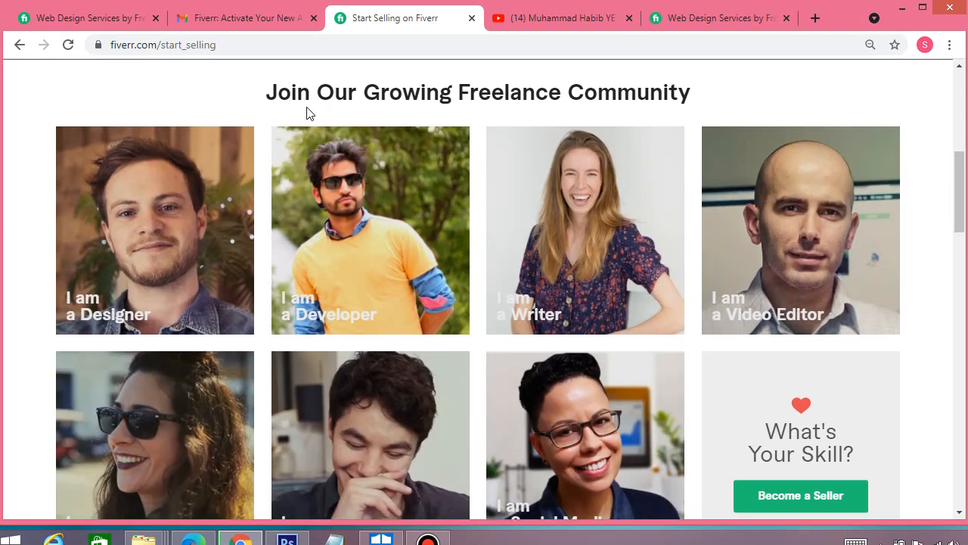
scroll(260, 160, "down", 3)
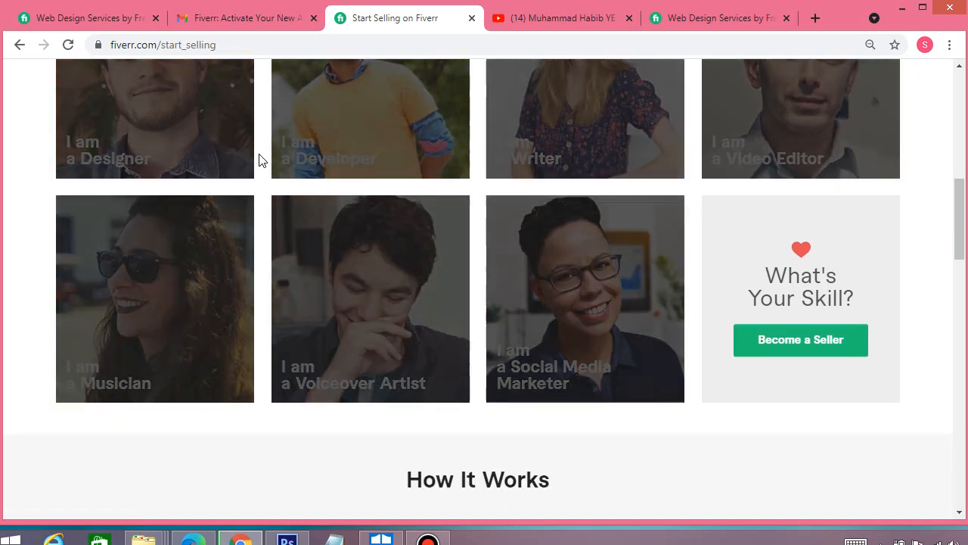
scroll(409, 385, "down", 3)
scroll(805, 277, "up", 3)
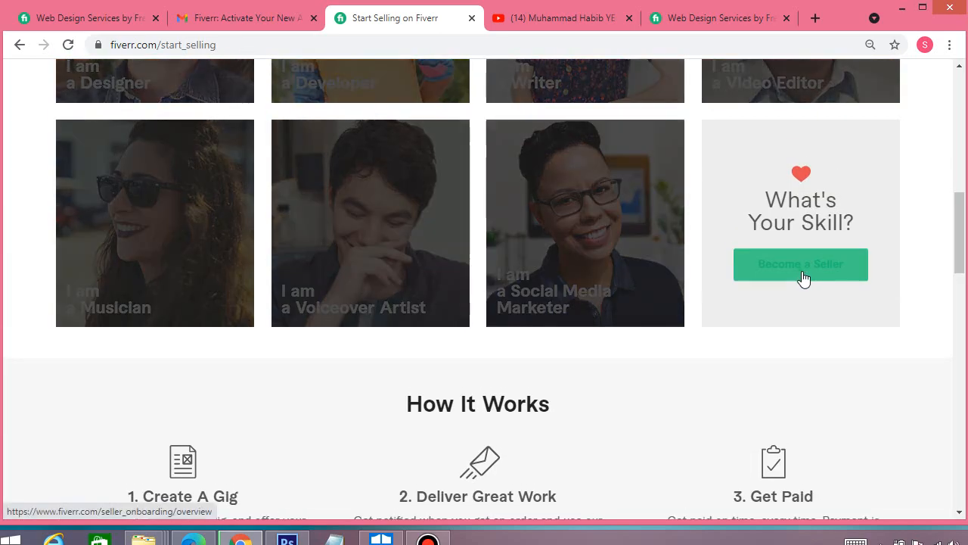
scroll(807, 343, "up", 7)
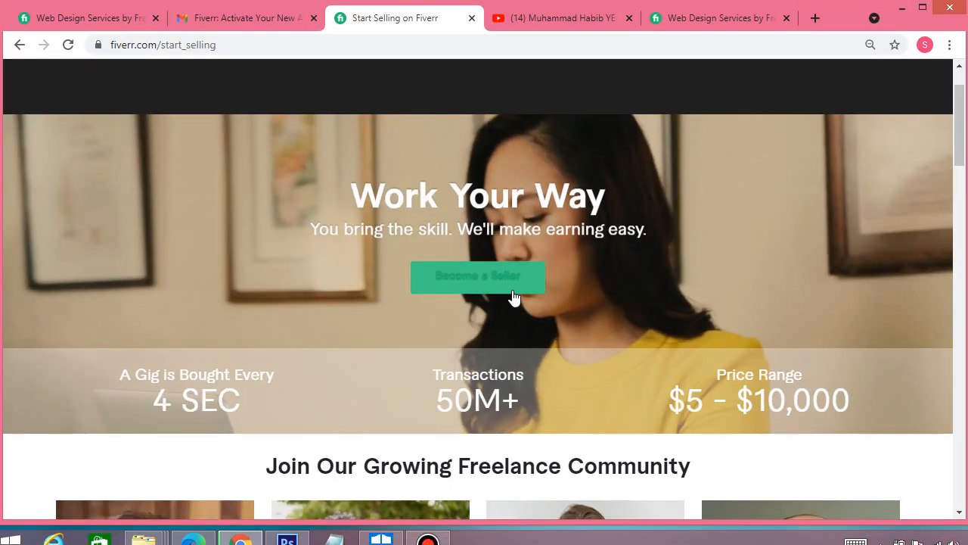
left_click(514, 297)
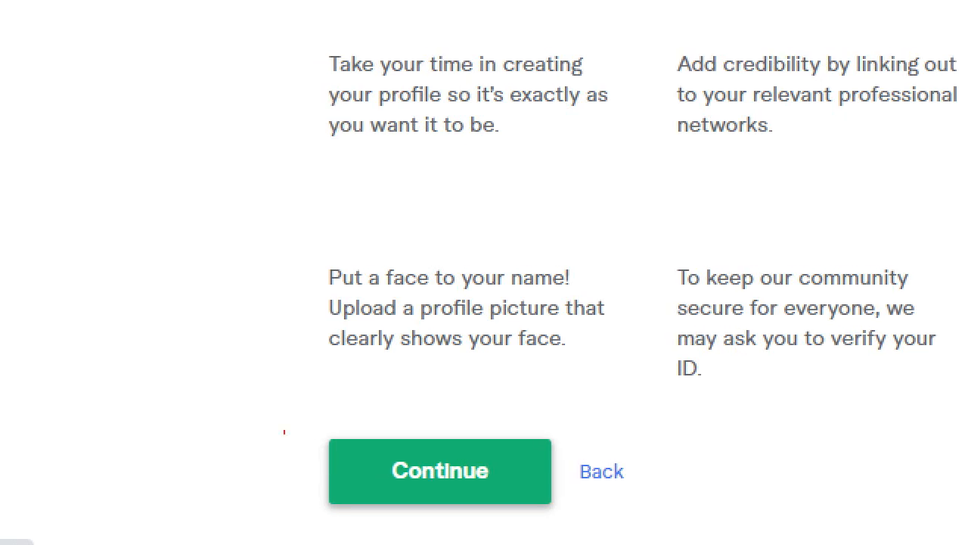
- Move past the profile tips and community standards pages to the Personal Info step
left_click(542, 497)
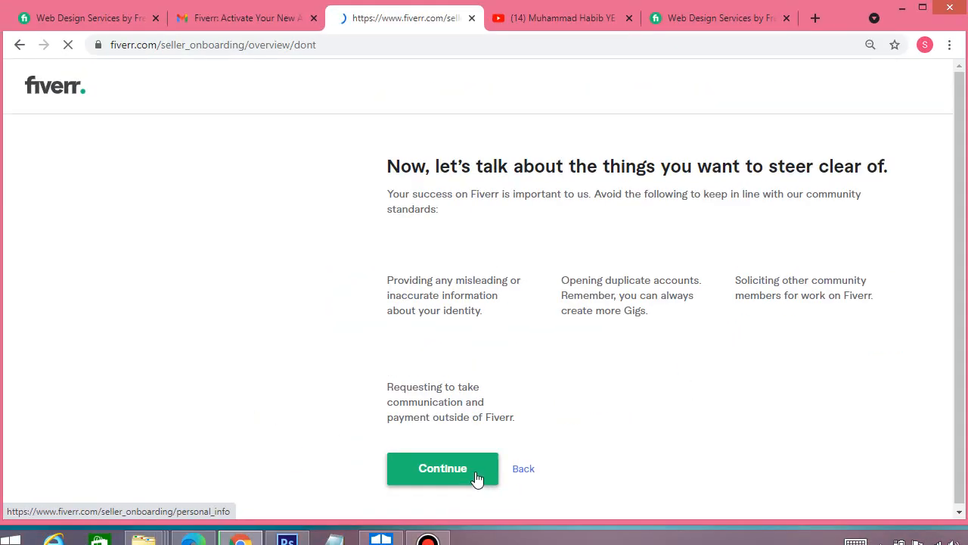
left_click(444, 475)
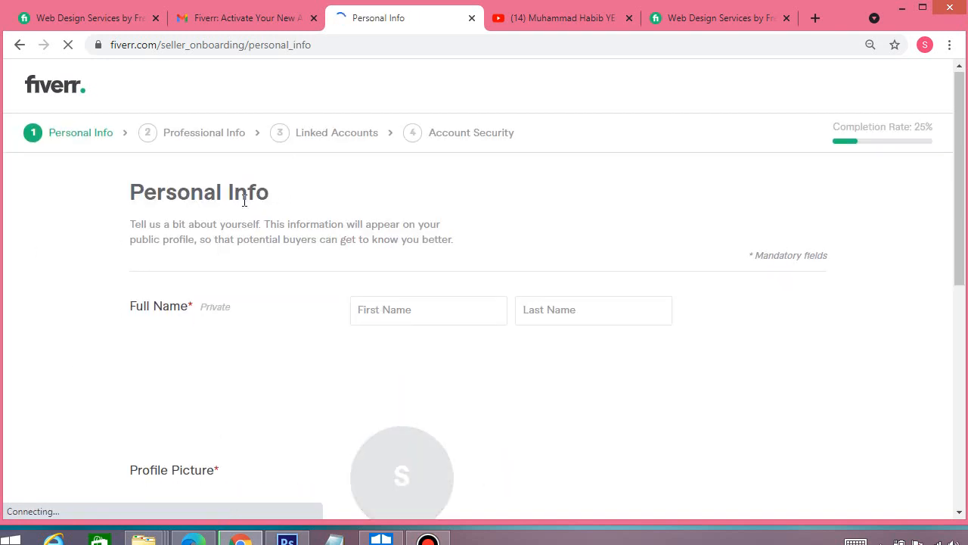
scroll(243, 198, "down", 1)
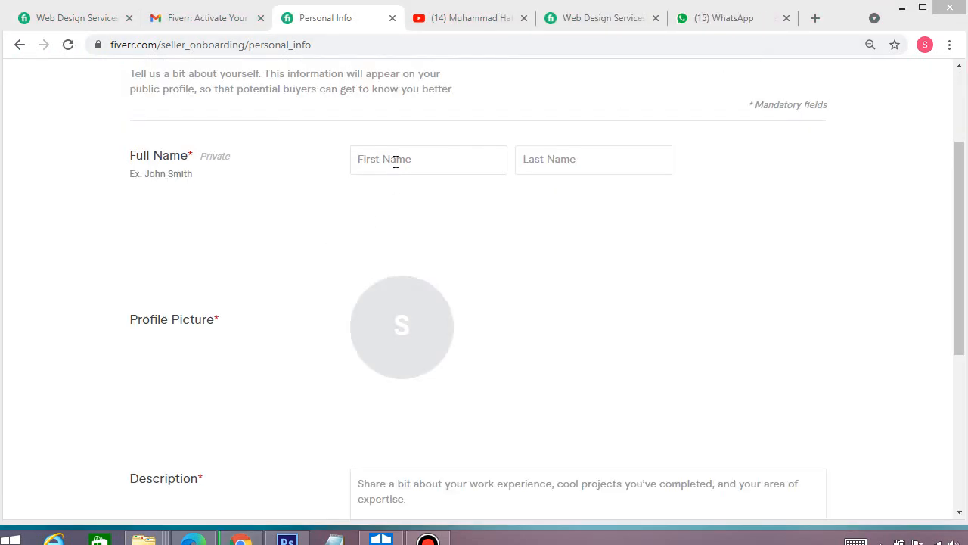
- Enter the seller's first name and last name in the full name fields
left_click(395, 161)
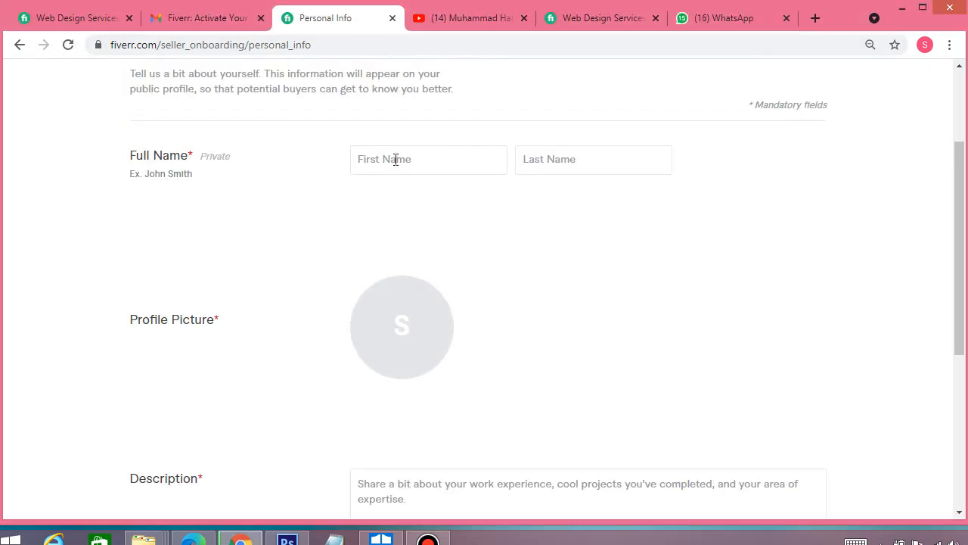
type("Saad")
key("Tab")
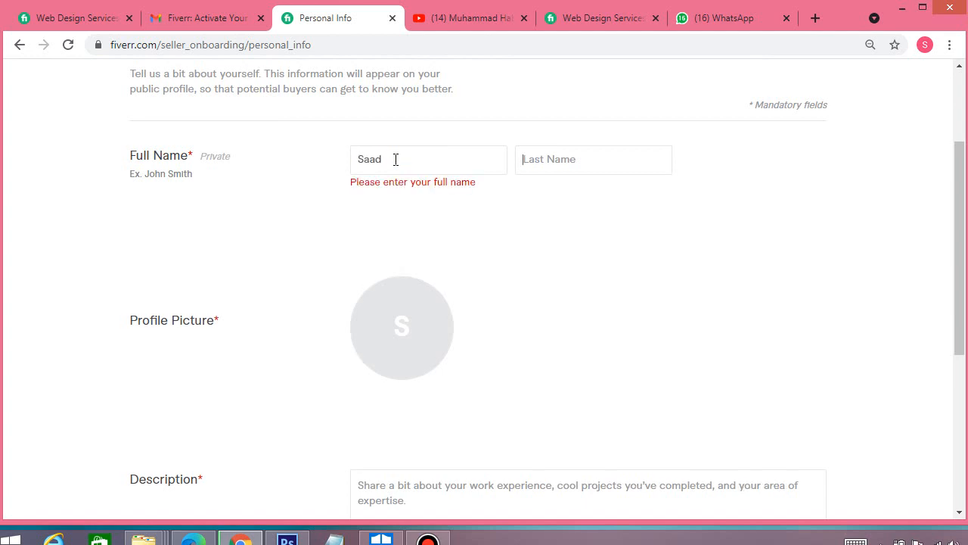
type("Akbar")
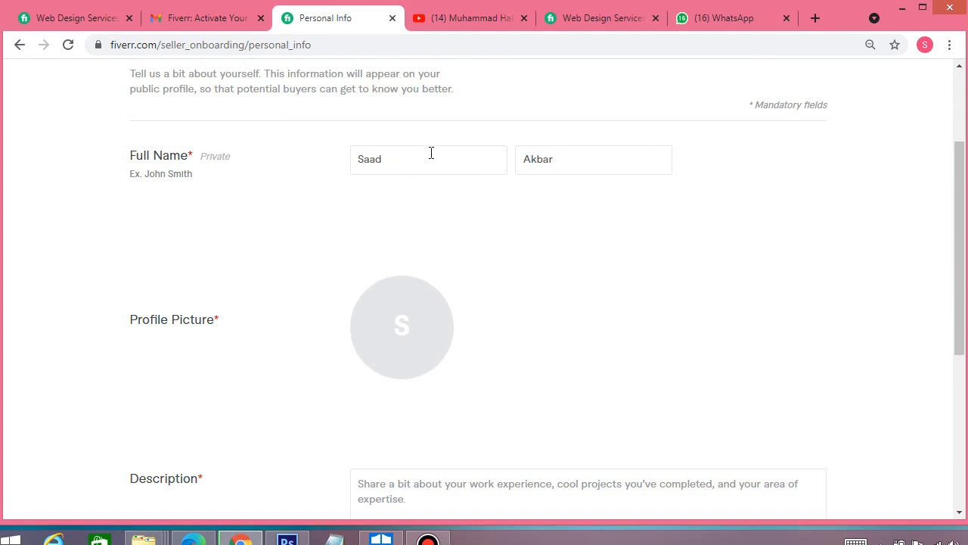
left_click(431, 153)
left_click(610, 159)
left_click(669, 116)
scroll(654, 155, "down", 1)
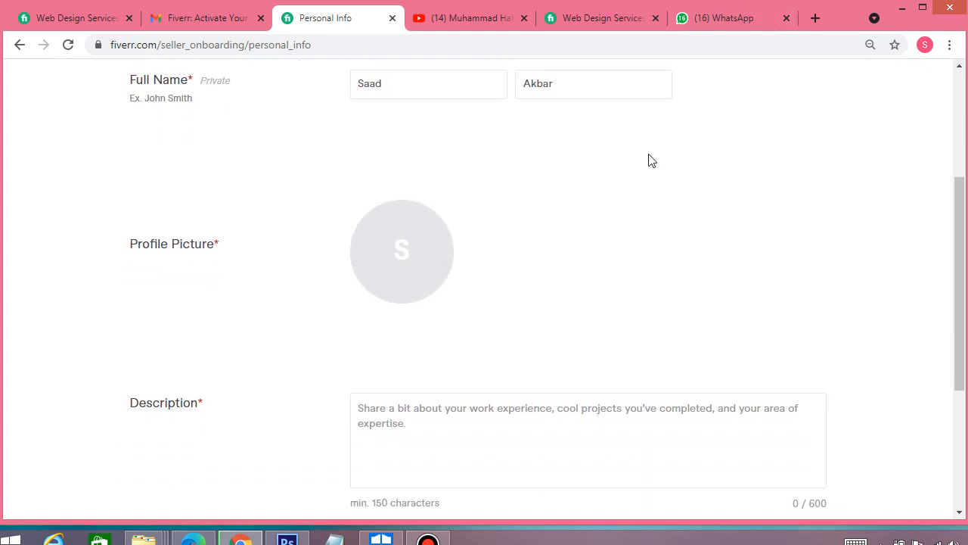
scroll(650, 157, "up", 1)
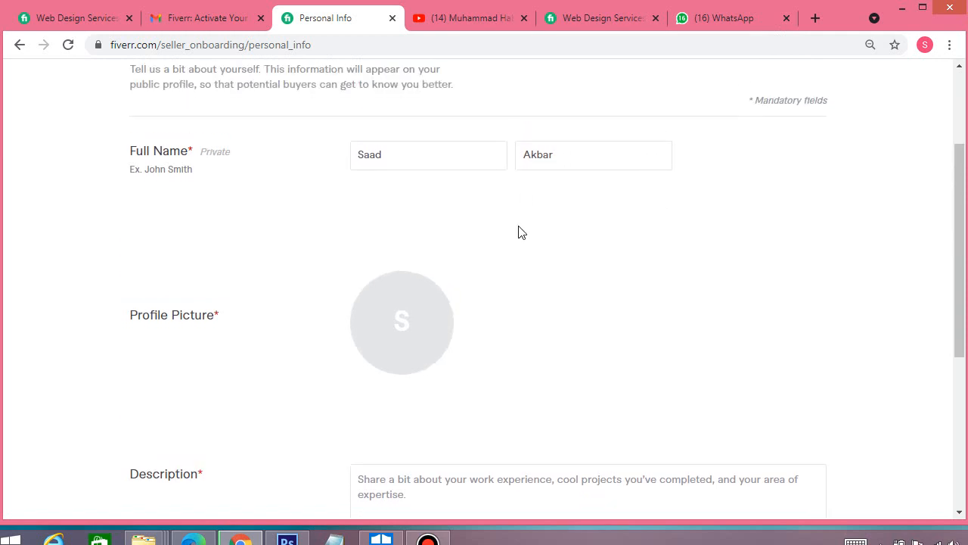
scroll(519, 231, "down", 1)
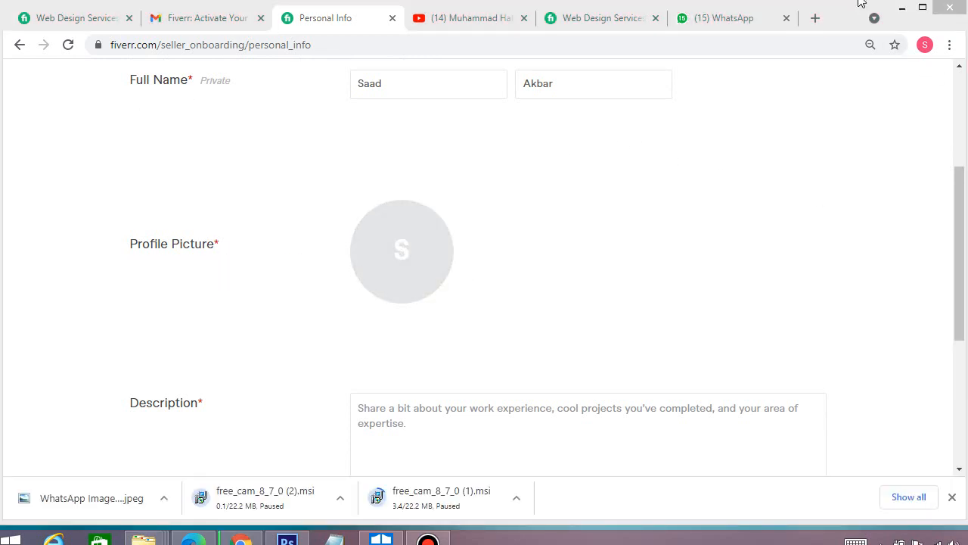
- Upload the WhatsApp photo from the Downloads folder as the profile picture
left_click(399, 254)
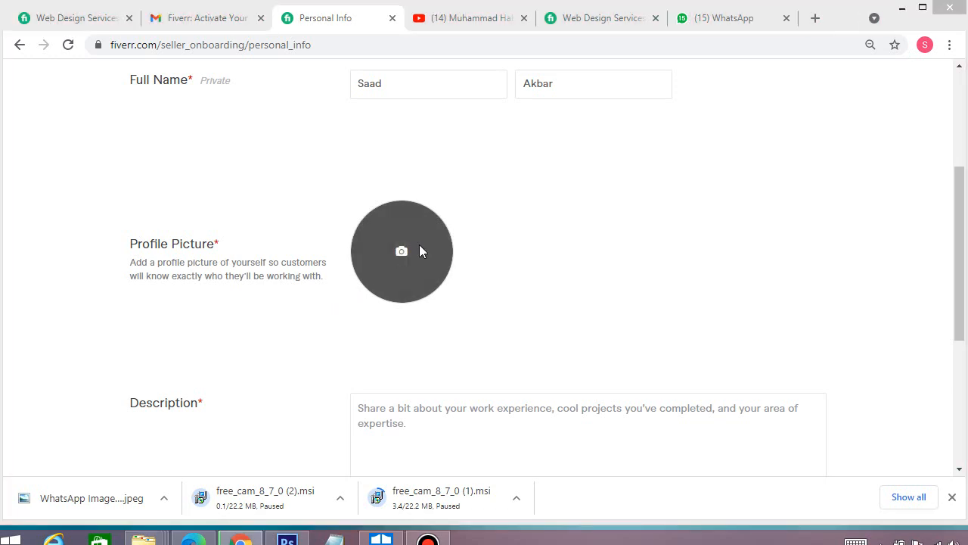
left_click(89, 123)
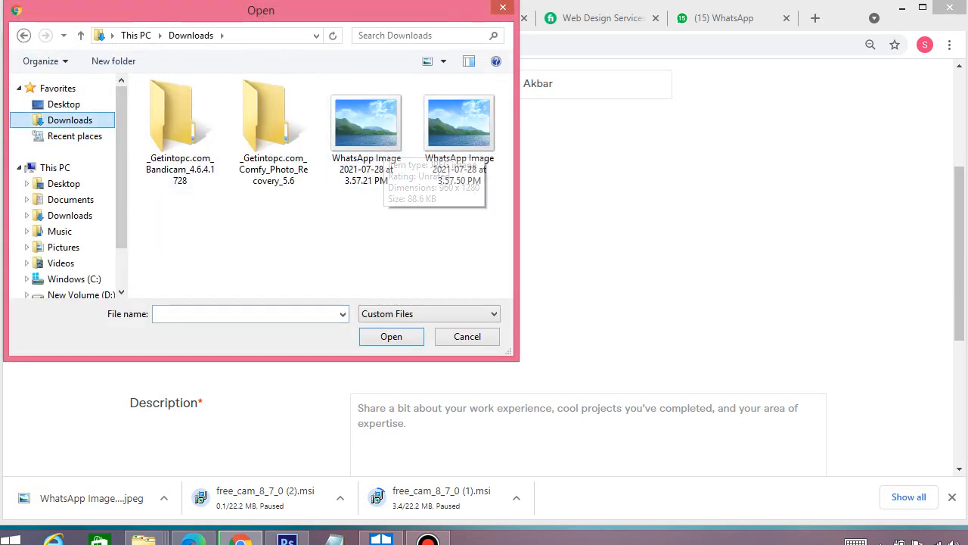
double_click(371, 140)
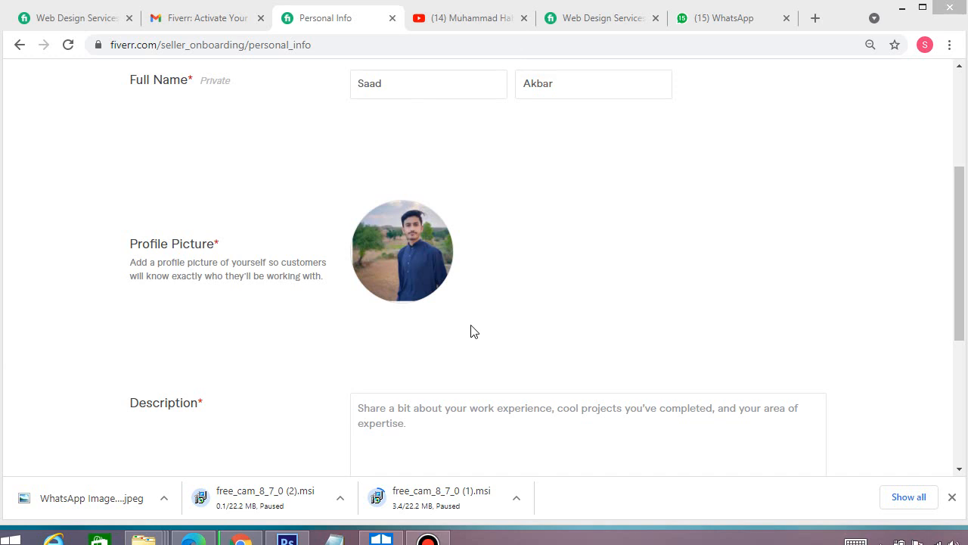
mouse_move(421, 238)
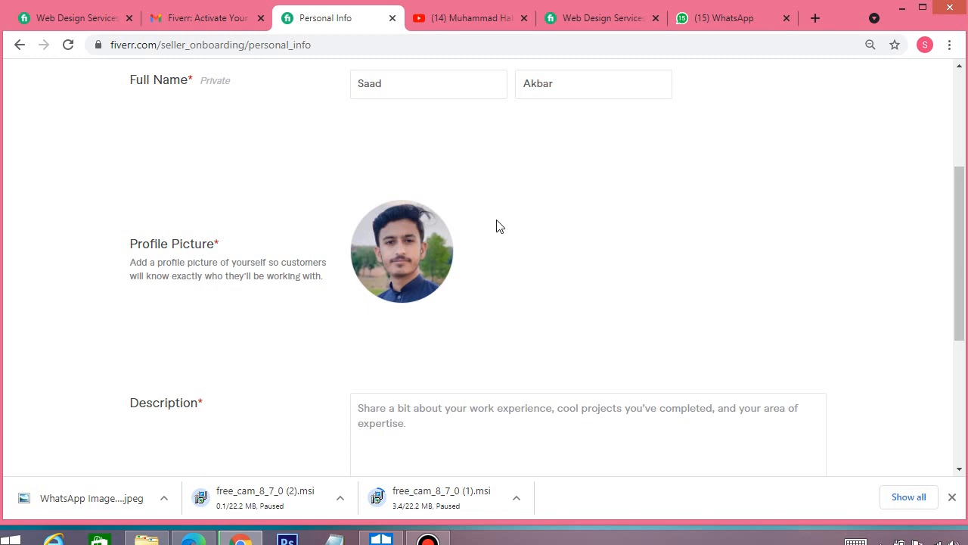
scroll(498, 225, "down", 2)
scroll(498, 225, "up", 1)
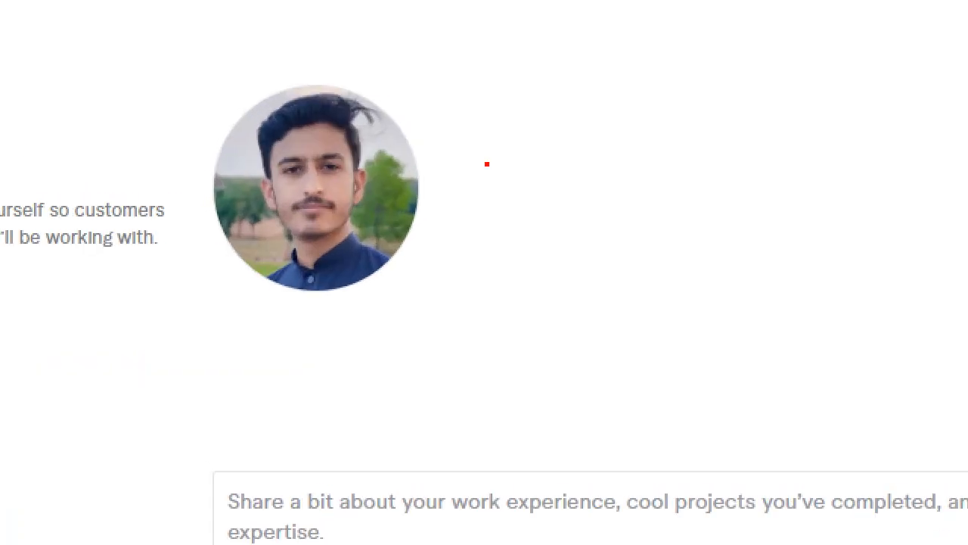
- Paste the prepared 338-character designer and web-developer paragraph into the Description box
scroll(223, 296, "down", 2)
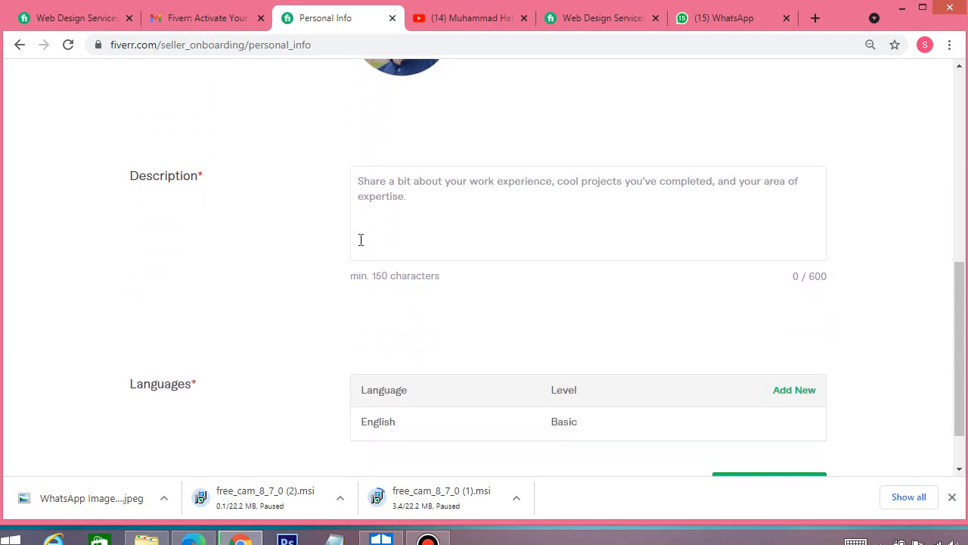
left_click(392, 202)
scroll(333, 250, "up", 2)
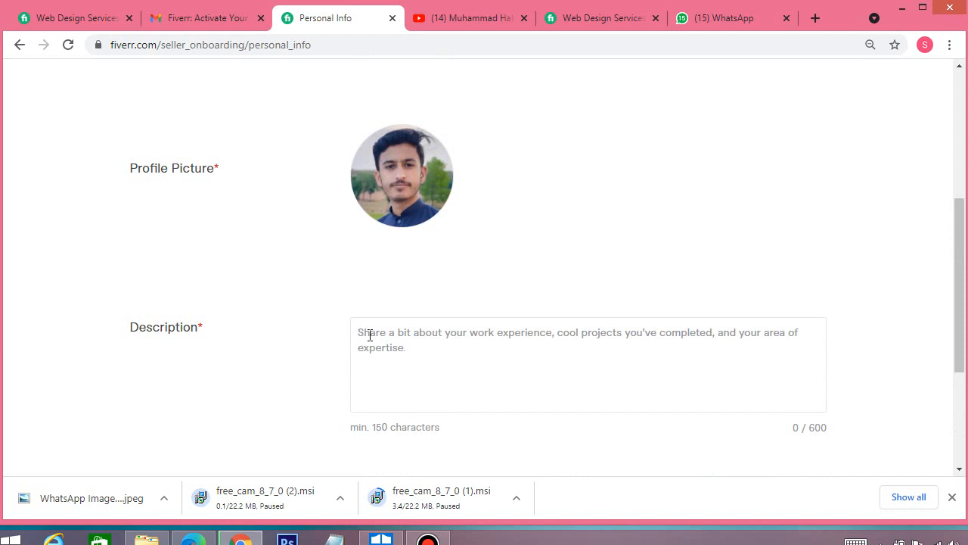
scroll(379, 309, "down", 1)
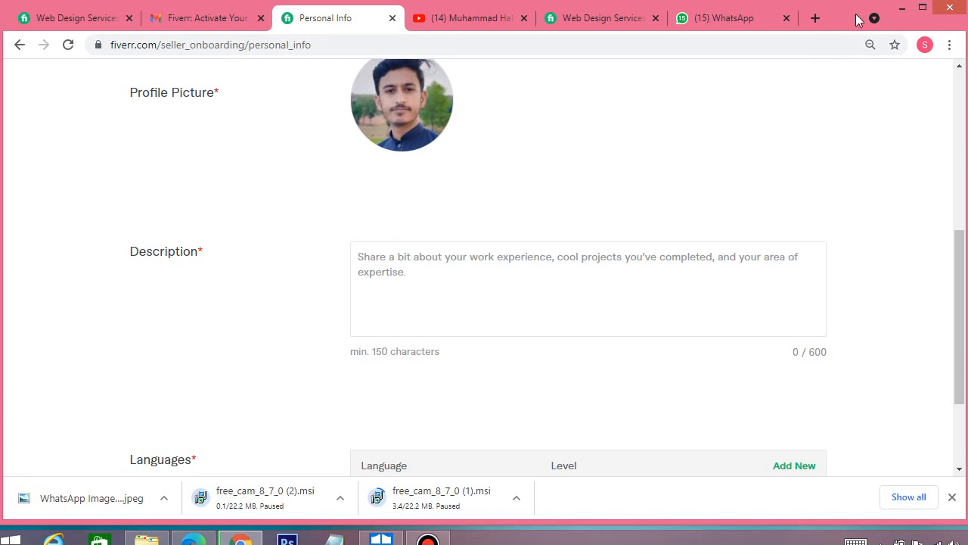
type("Hi, this is Saad Akbar. A professional Designer and Developer. I have designed a number of Artworks and done Expert Photo Editing. I have a Great Experience in Editing and Designing Pictures, illustrations, Artworks, Vector Graphics, Logo, Business Card and Much More. I can Develop professional Websites with all Premium Functionalities.")
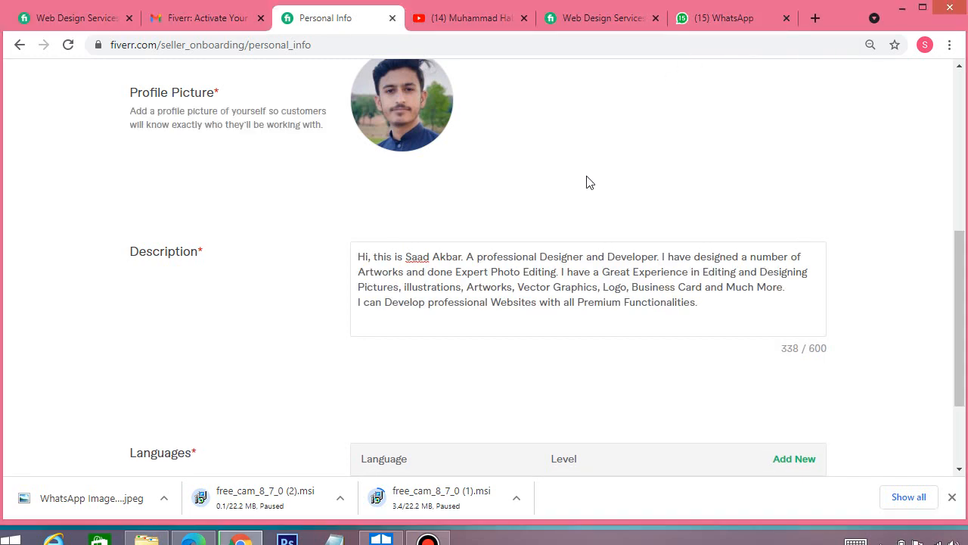
scroll(590, 182, "down", 1)
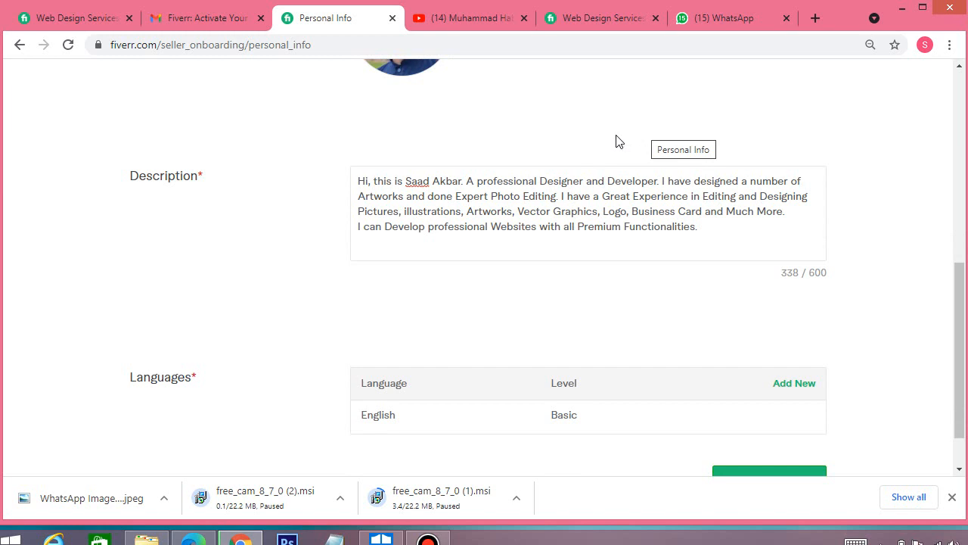
scroll(547, 171, "down", 1)
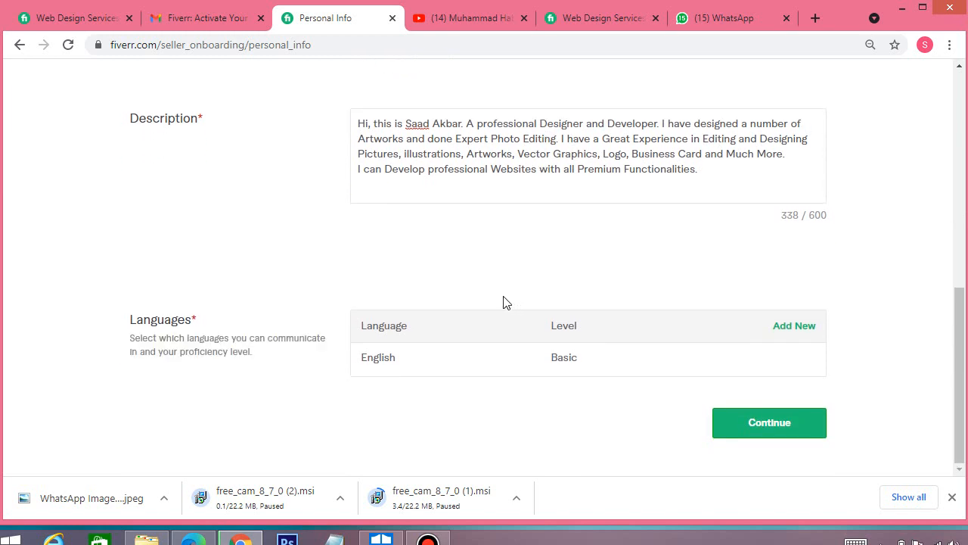
mouse_move(706, 365)
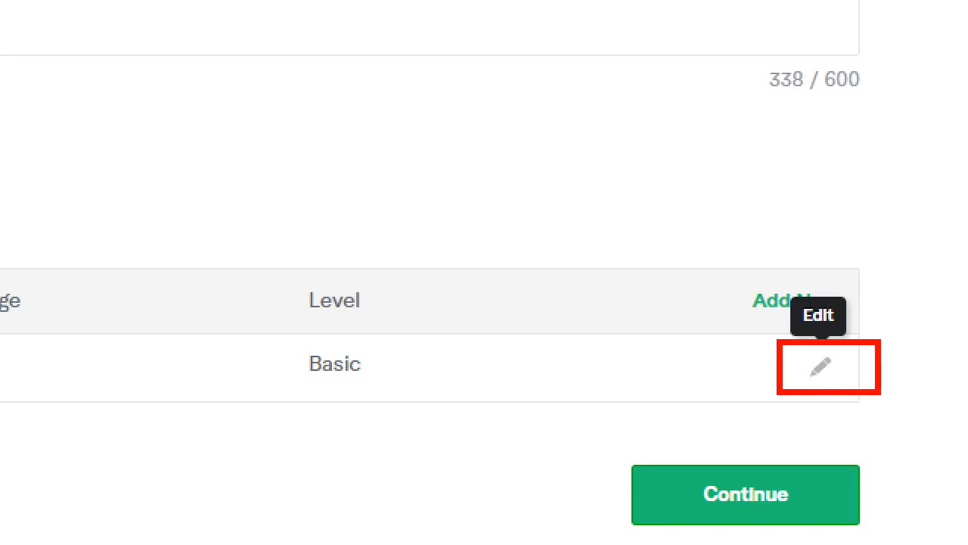
- Change the English language level to Fluent and continue to Professional Info
left_click(821, 366)
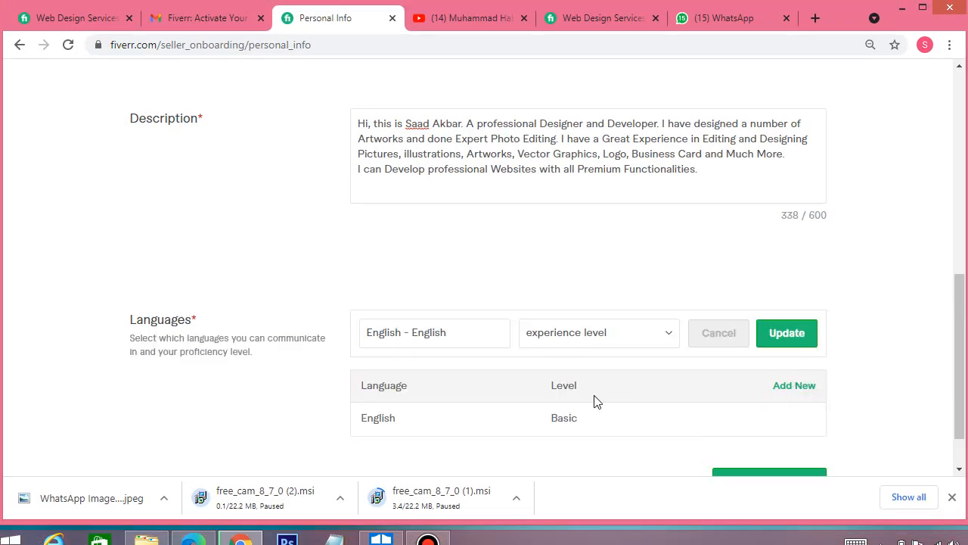
scroll(594, 401, "down", 1)
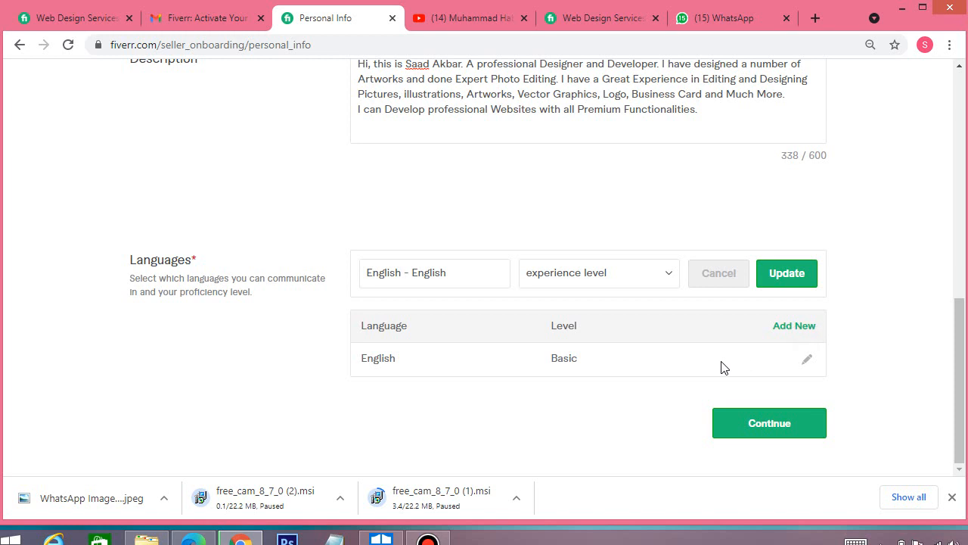
left_click(589, 278)
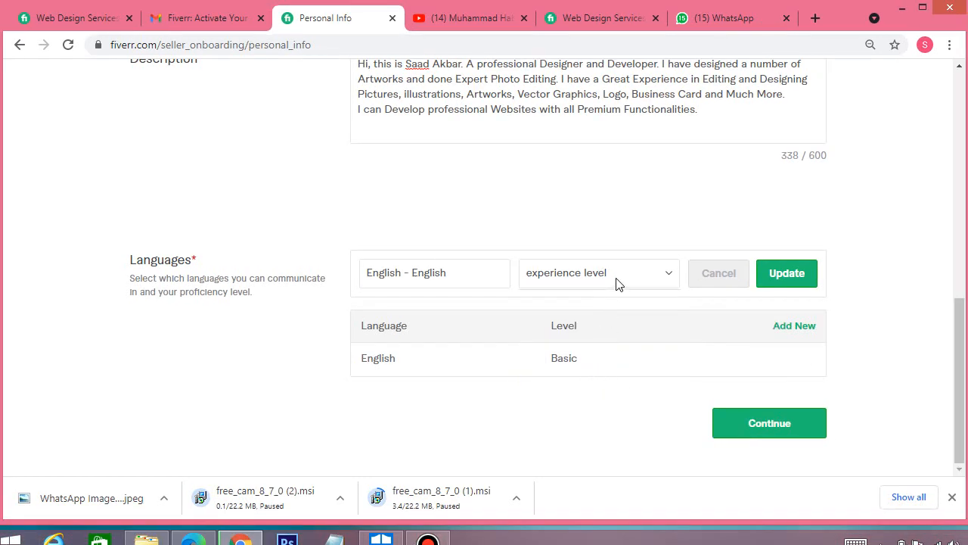
left_click(689, 190)
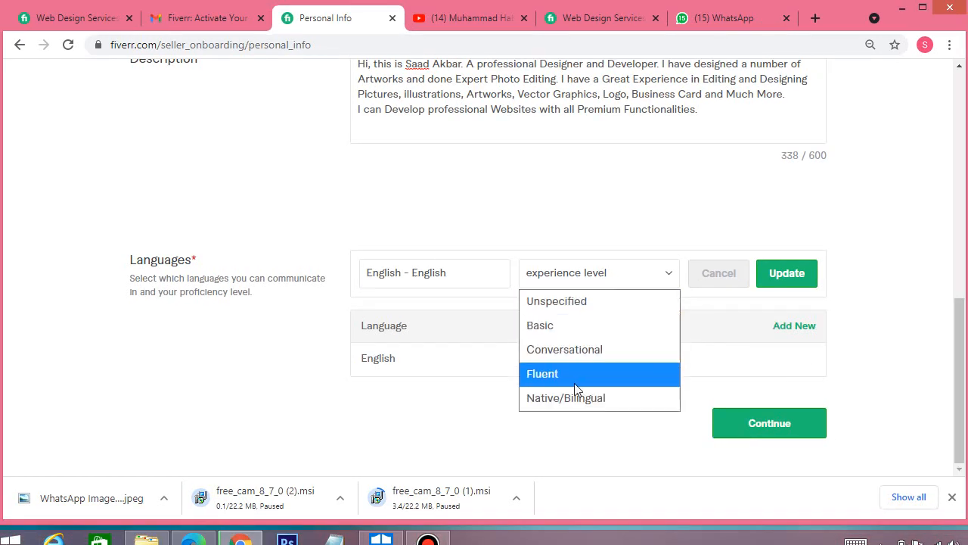
left_click(575, 383)
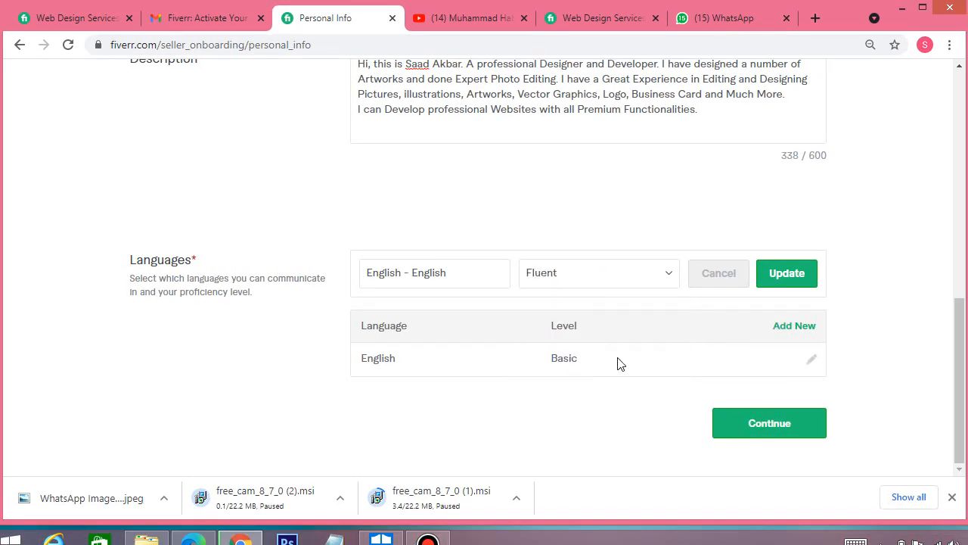
left_click(779, 273)
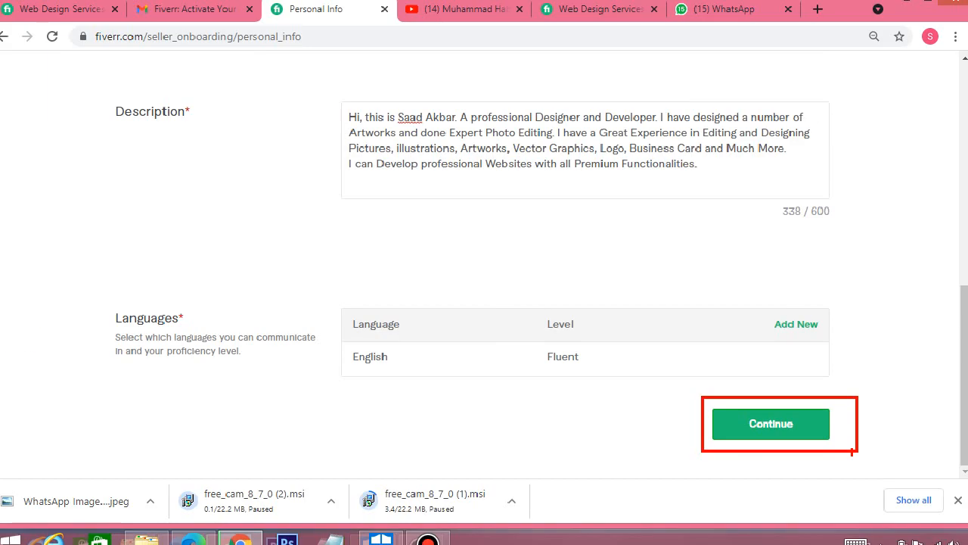
left_click(789, 429)
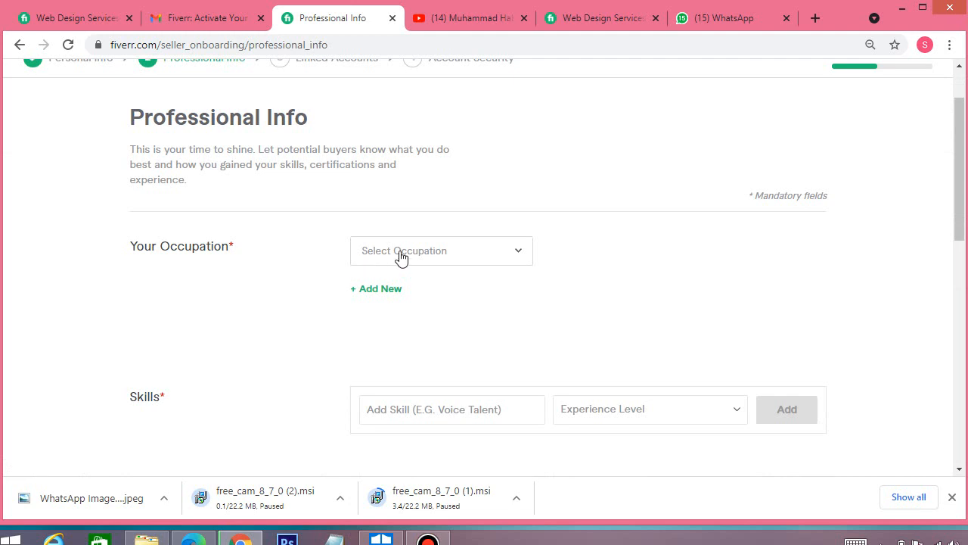
- Set the occupation to Graphics & Design, from 2018 to 2021
double_click(319, 262)
left_click(407, 262)
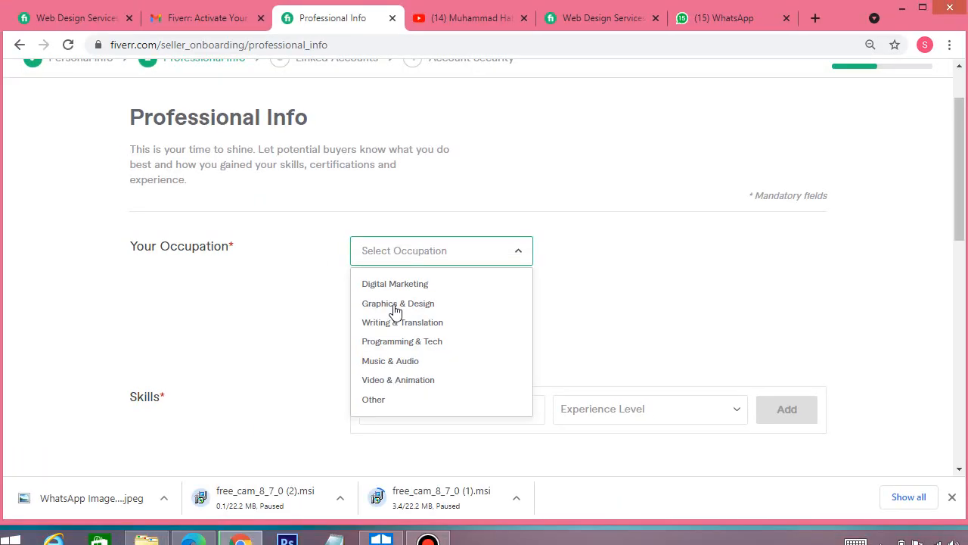
left_click(389, 305)
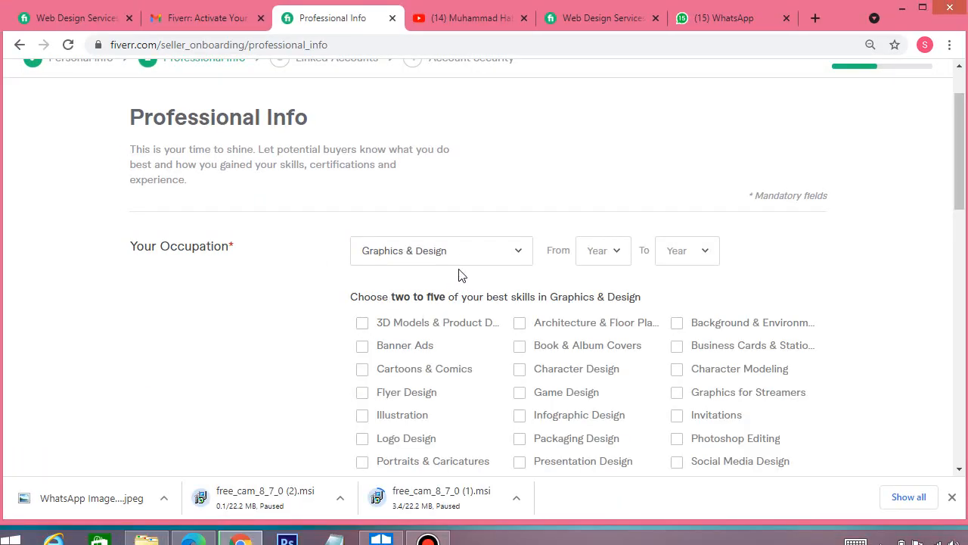
scroll(598, 279, "down", 1)
left_click(620, 176)
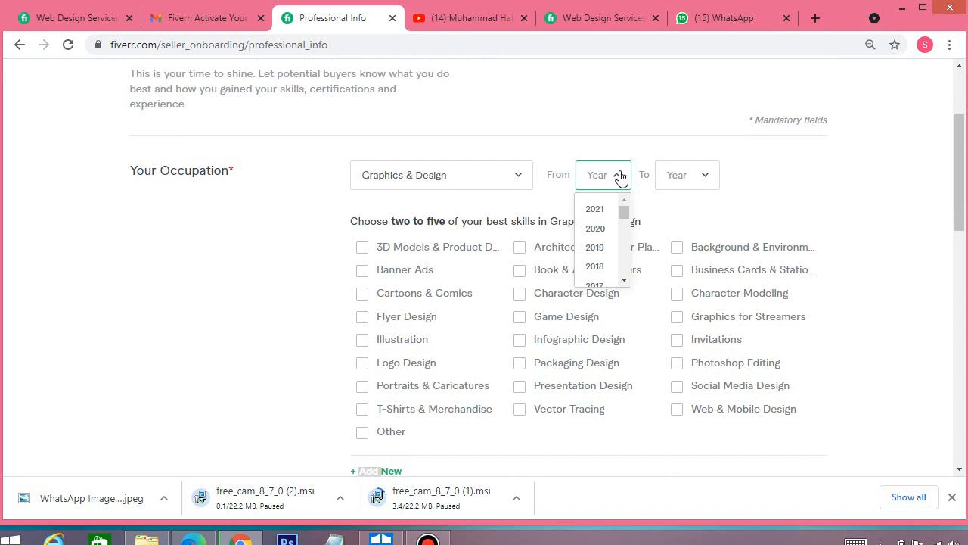
left_click(602, 271)
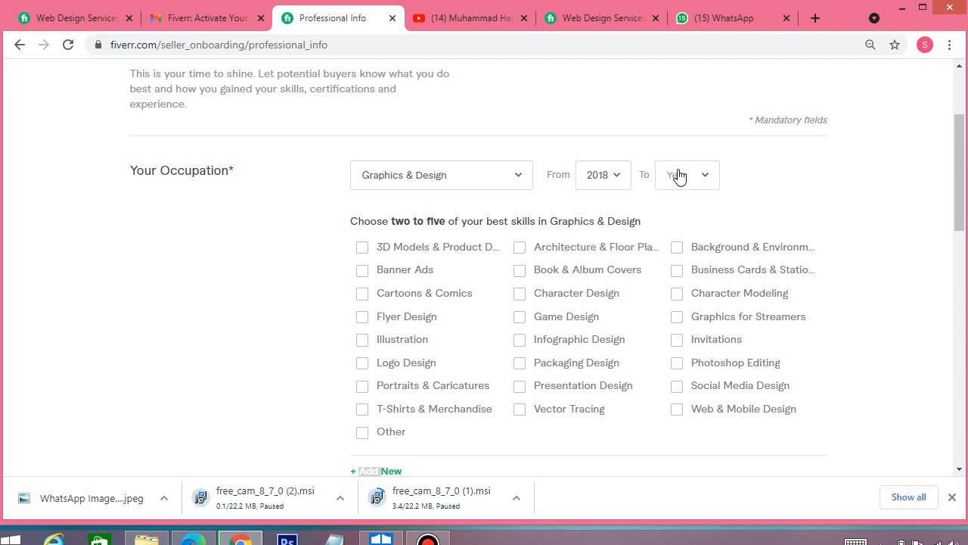
left_click(680, 176)
left_click(679, 215)
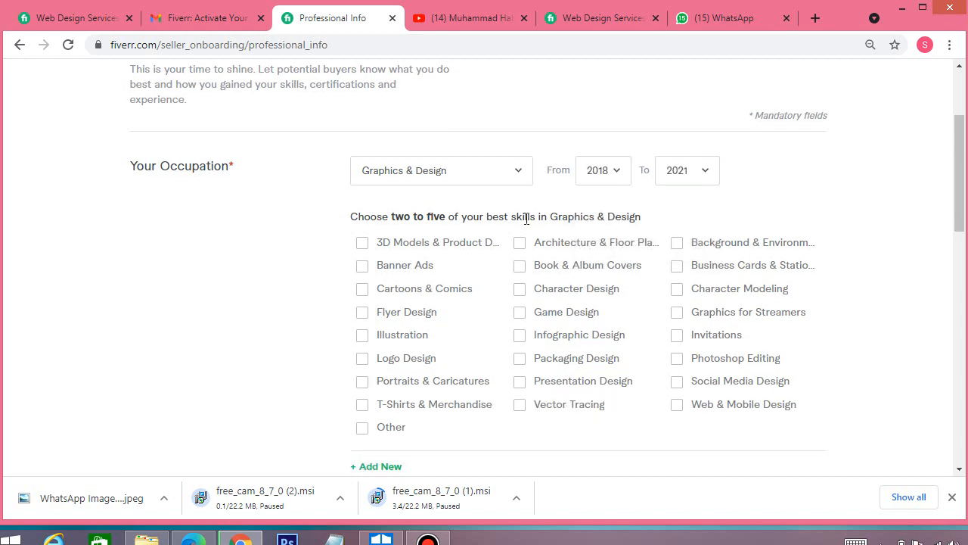
- Tick Flyer Design, Illustration, Logo Design and Photoshop Editing as best skills, keeping Graphics & Design
scroll(522, 217, "down", 1)
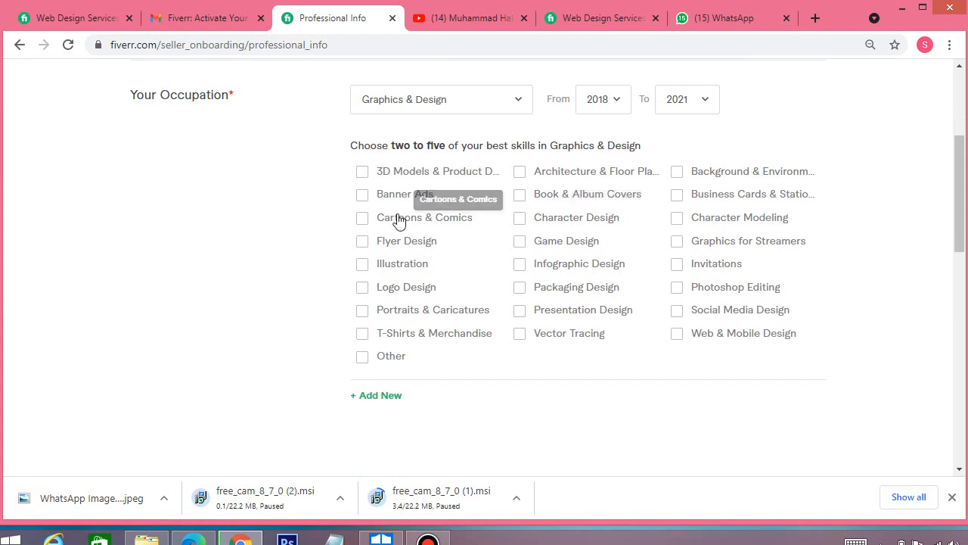
left_click(406, 243)
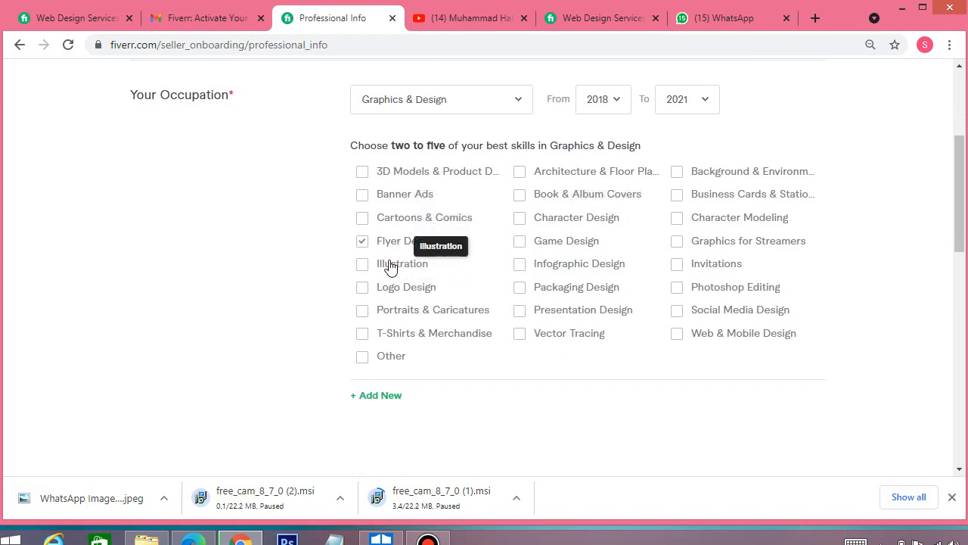
left_click(390, 264)
left_click(404, 290)
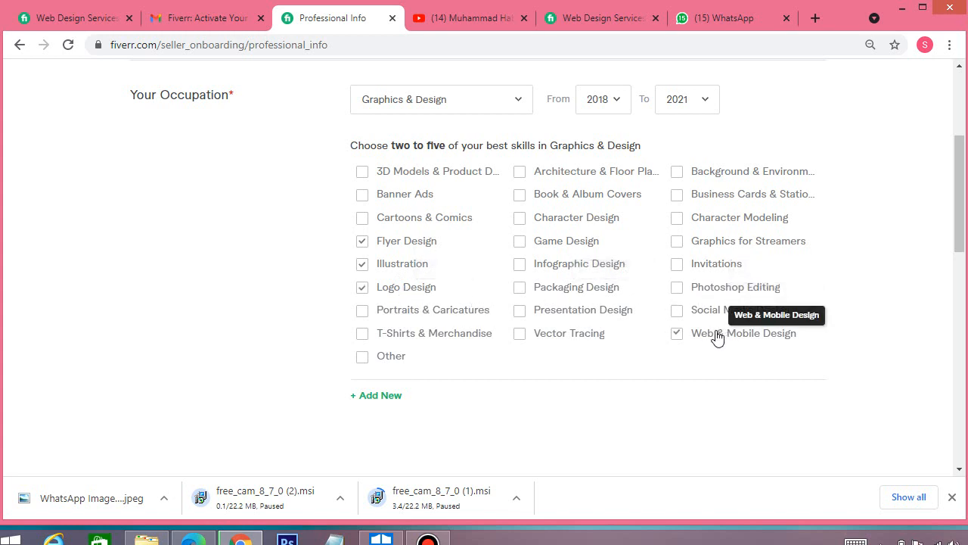
left_click(715, 291)
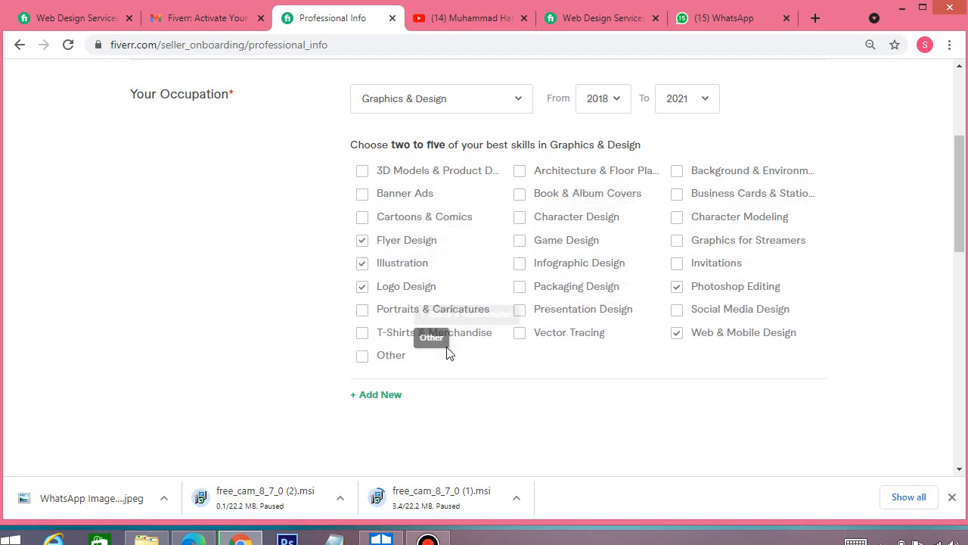
scroll(495, 250, "down", 1)
scroll(528, 201, "up", 2)
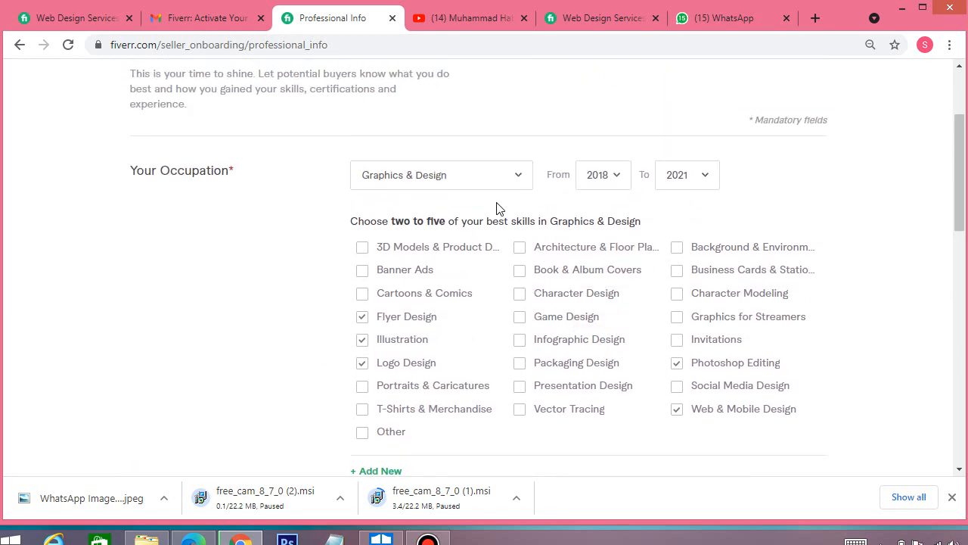
left_click(502, 177)
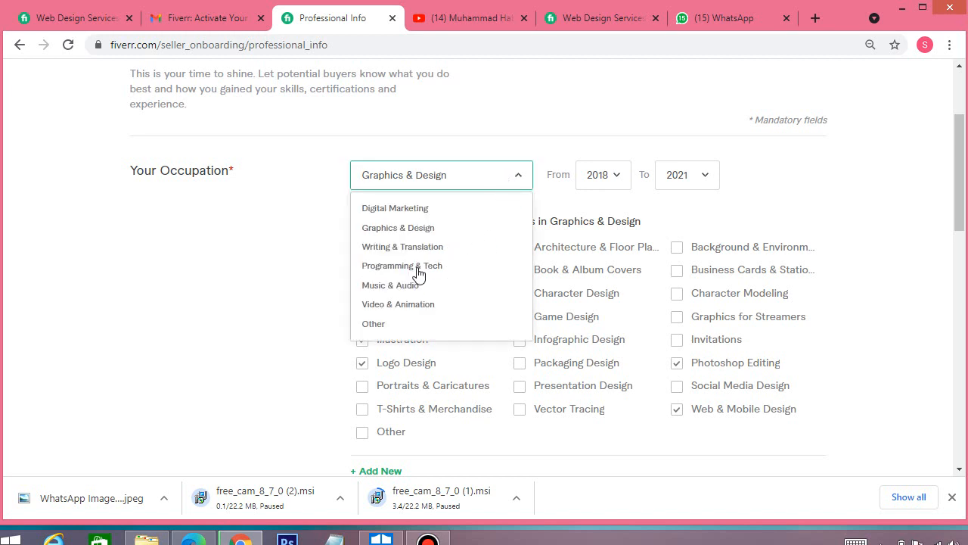
left_click(308, 277)
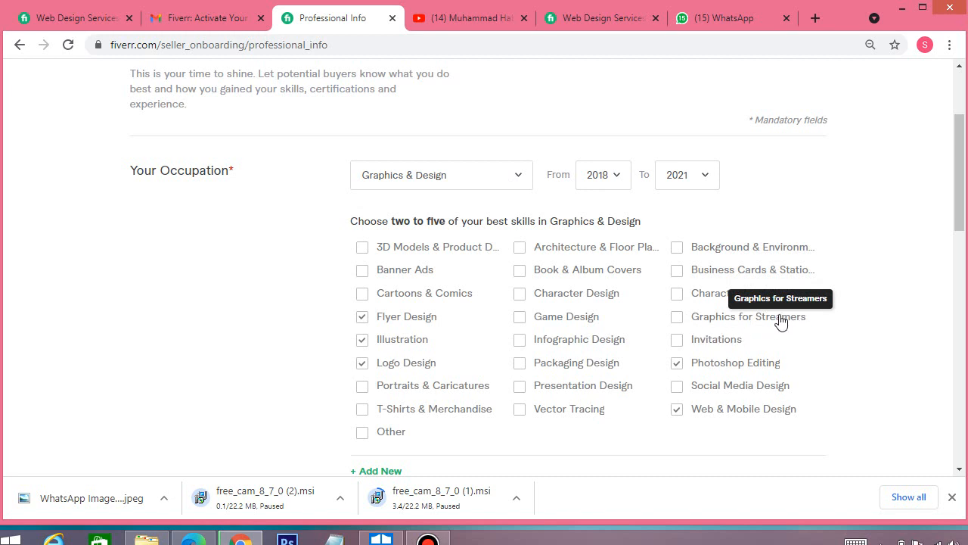
scroll(666, 310, "down", 3)
scroll(579, 265, "up", 3)
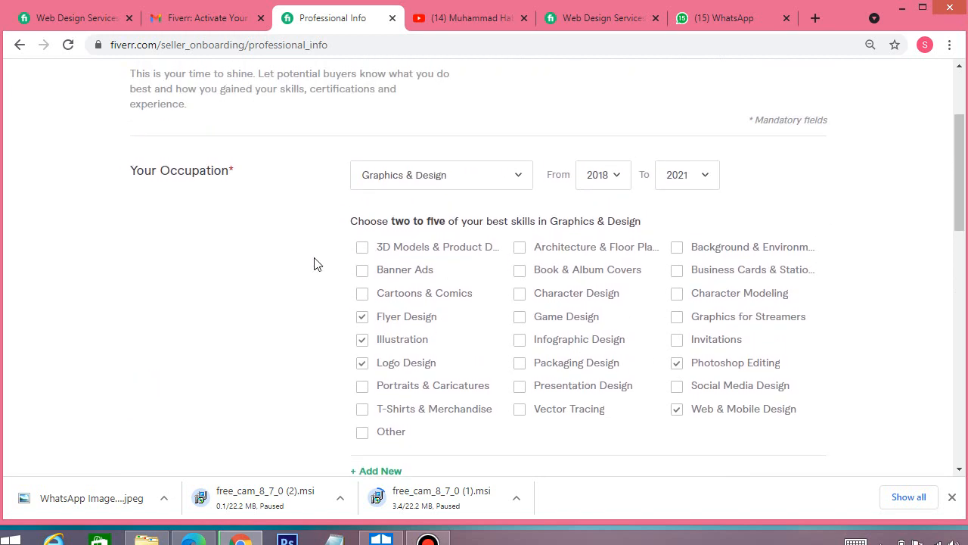
scroll(286, 259, "down", 2)
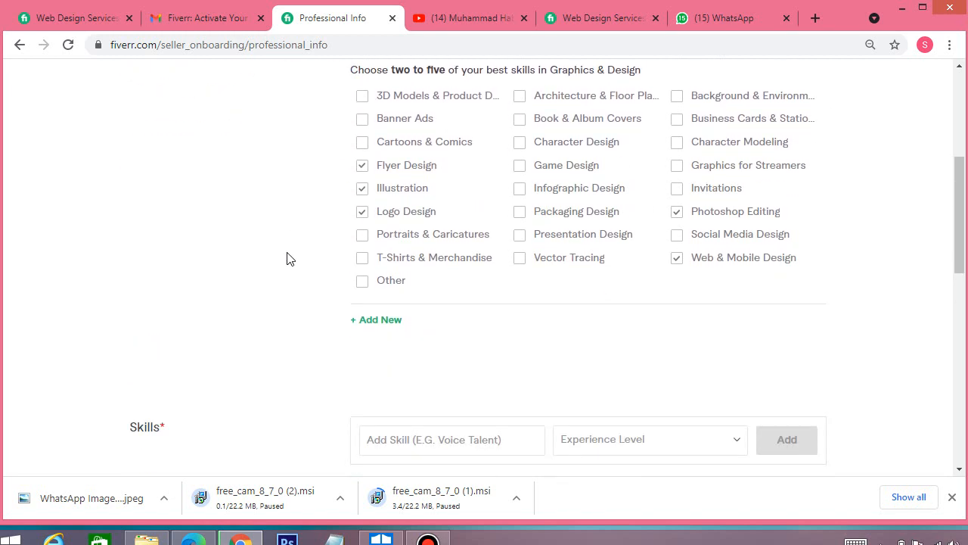
- Add Photoshop Editing to the skills at Expert level
scroll(288, 259, "down", 2)
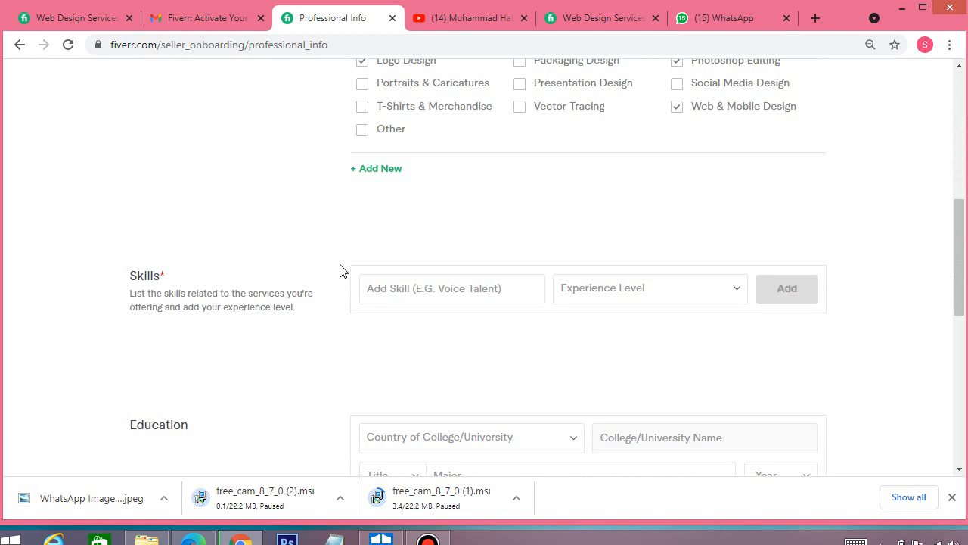
scroll(393, 295, "down", 1)
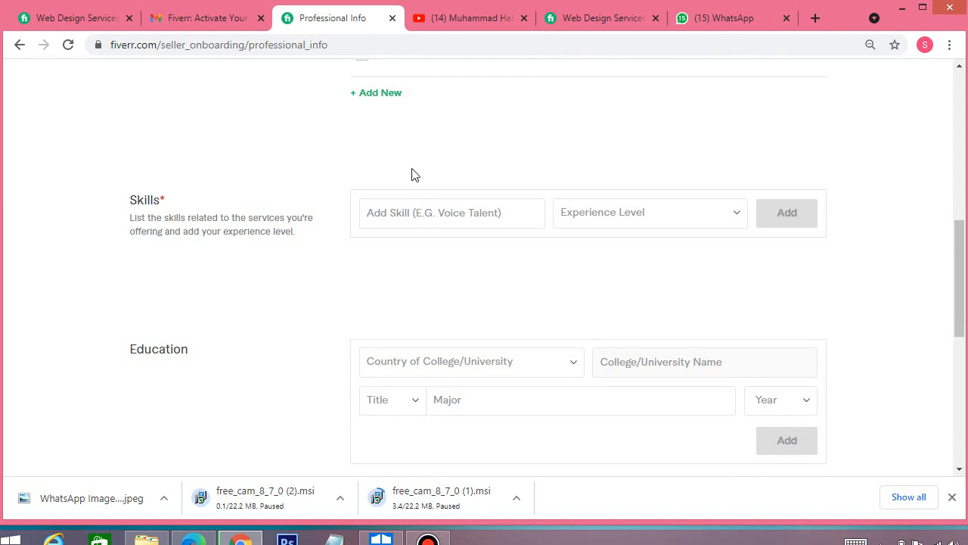
type("Pho")
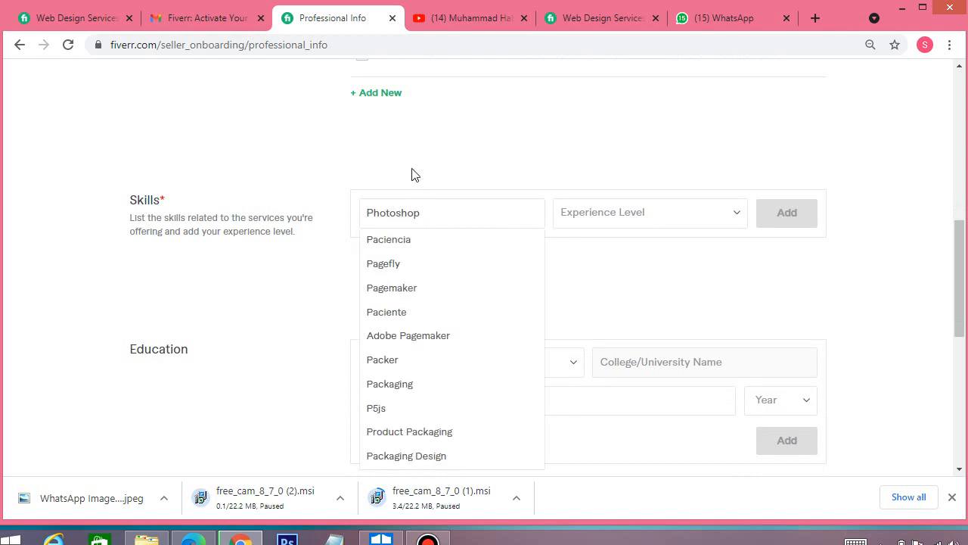
type("toshop")
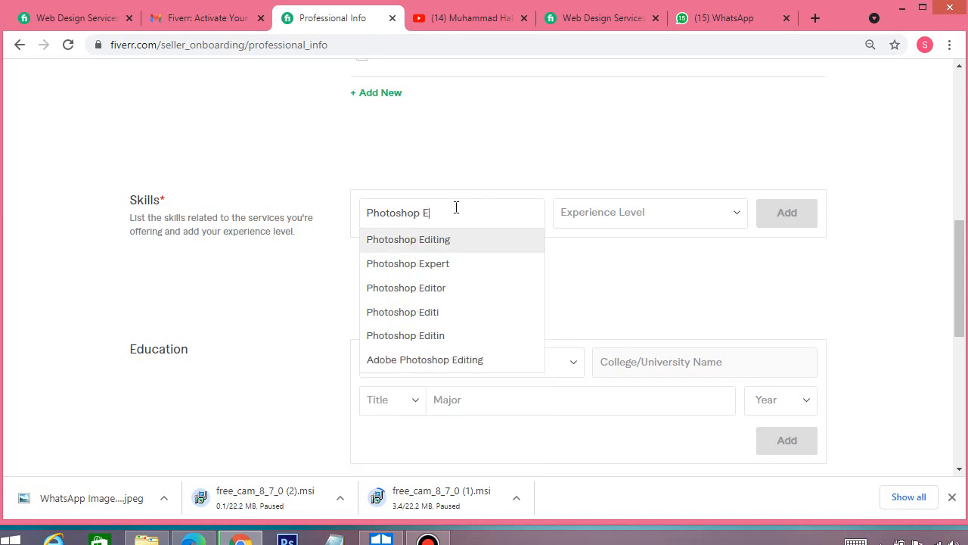
left_click(468, 244)
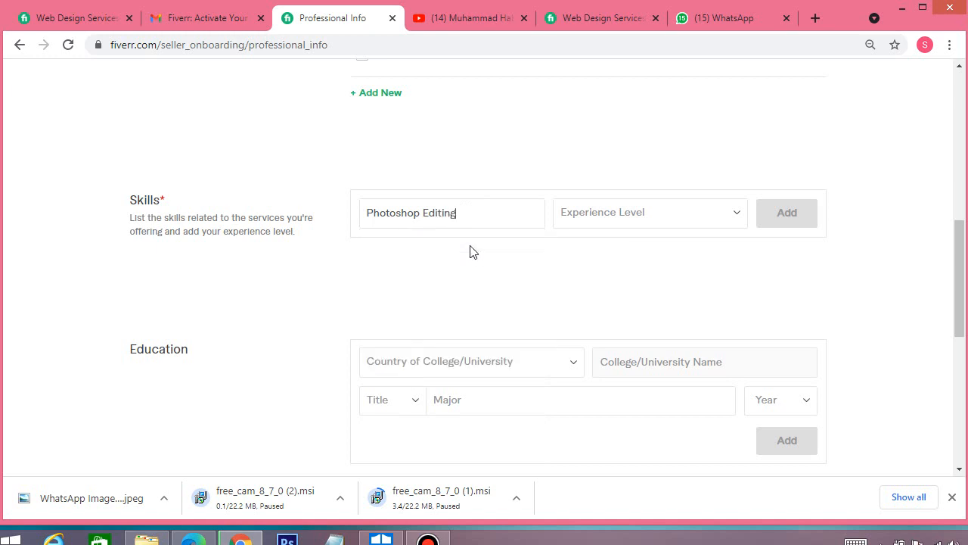
left_click(647, 213)
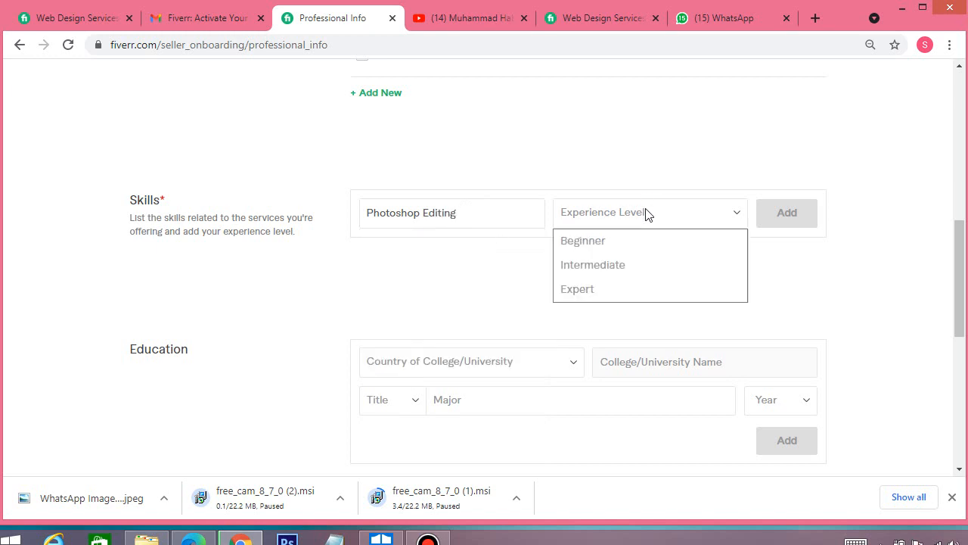
left_click(604, 288)
left_click(785, 216)
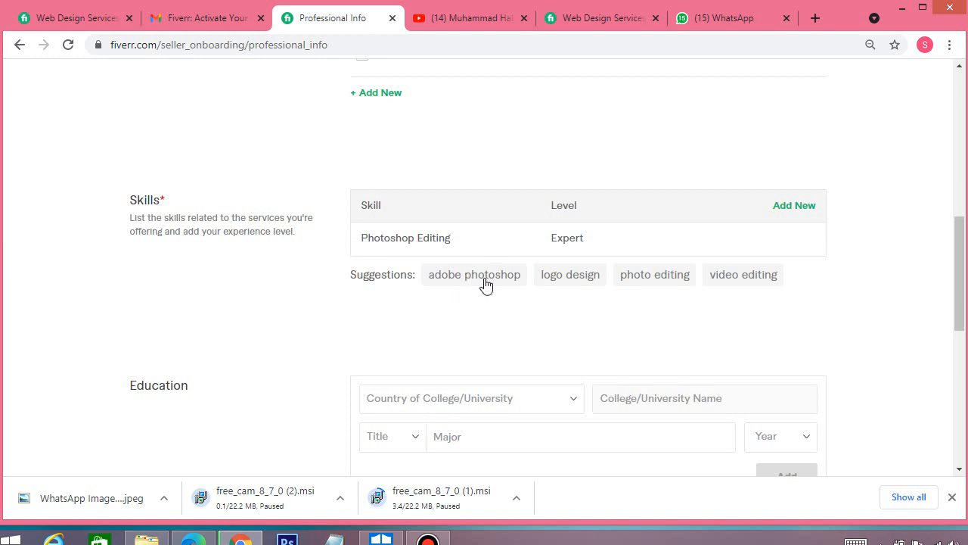
- Add the suggested Logo Design, Photo Editing and Video Editing skills, each at Expert
left_click(577, 281)
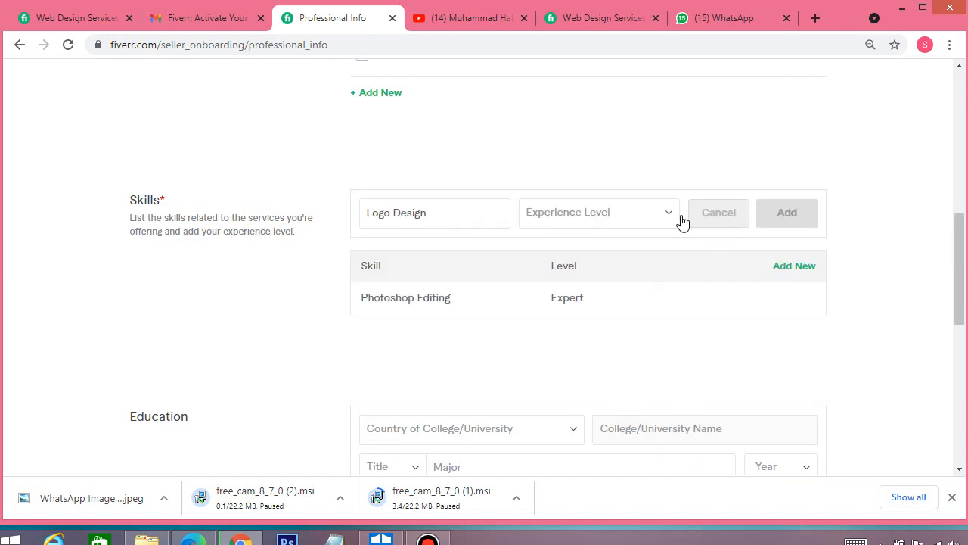
left_click(680, 220)
left_click(558, 288)
left_click(785, 215)
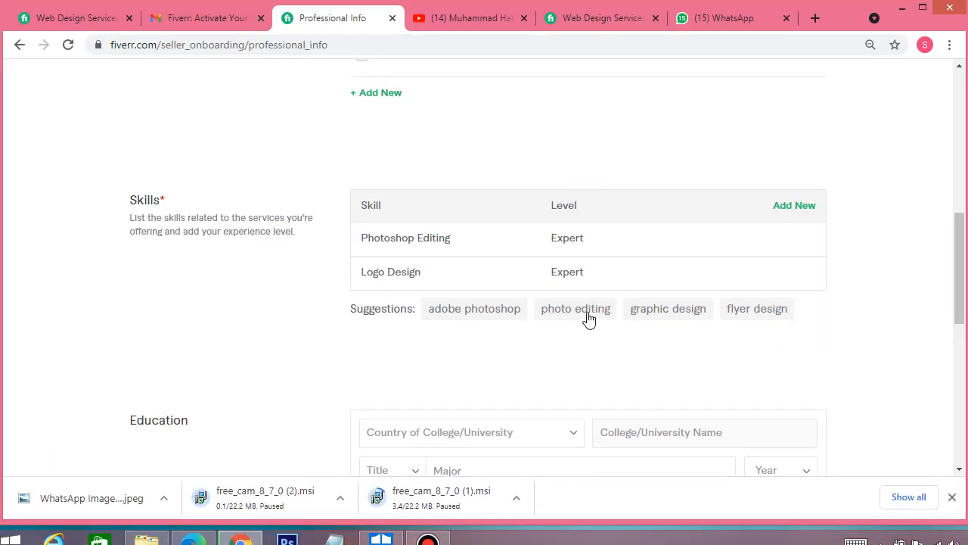
left_click(590, 313)
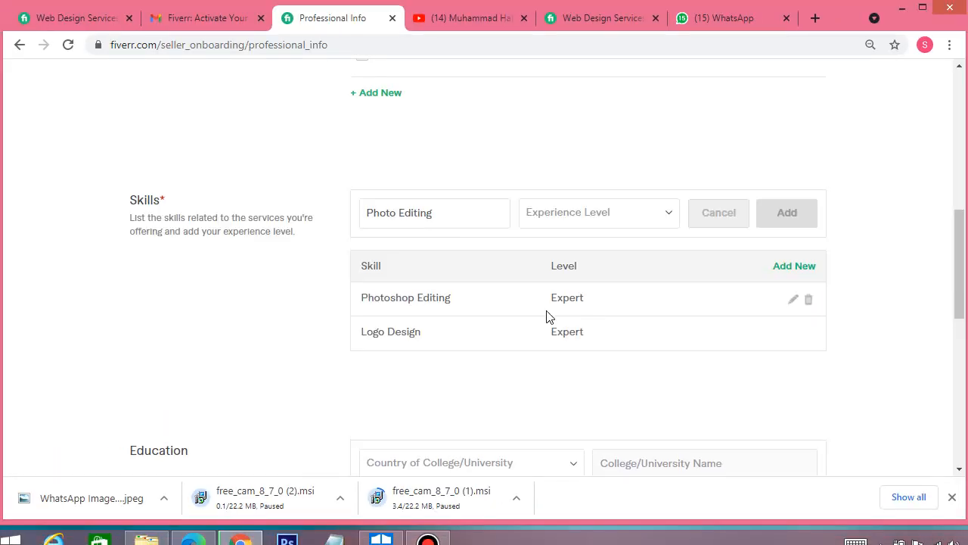
left_click(531, 220)
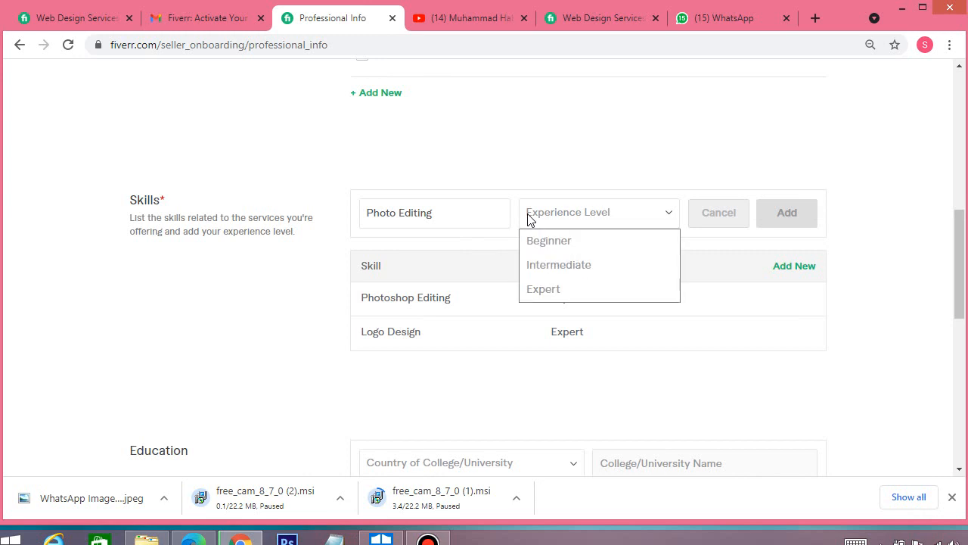
left_click(556, 287)
left_click(783, 215)
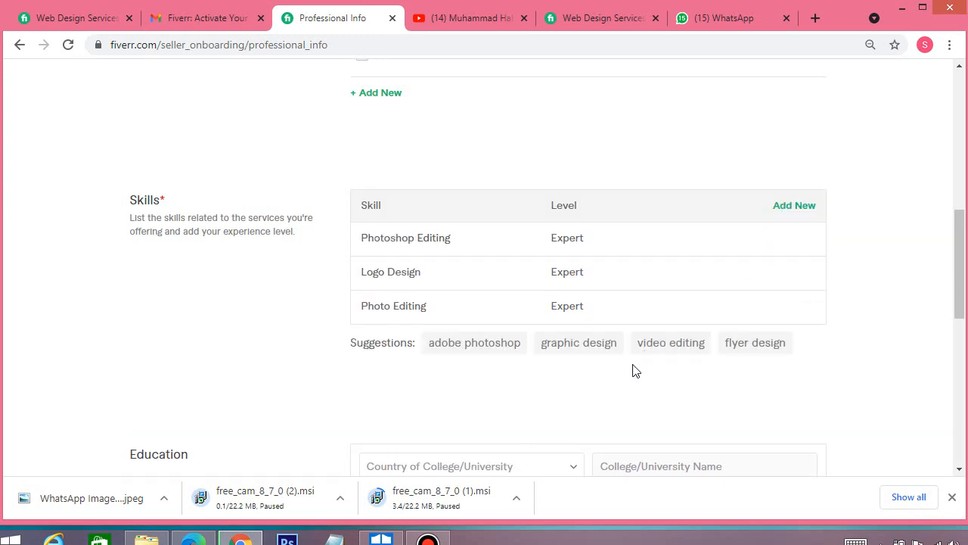
left_click(666, 346)
left_click(584, 216)
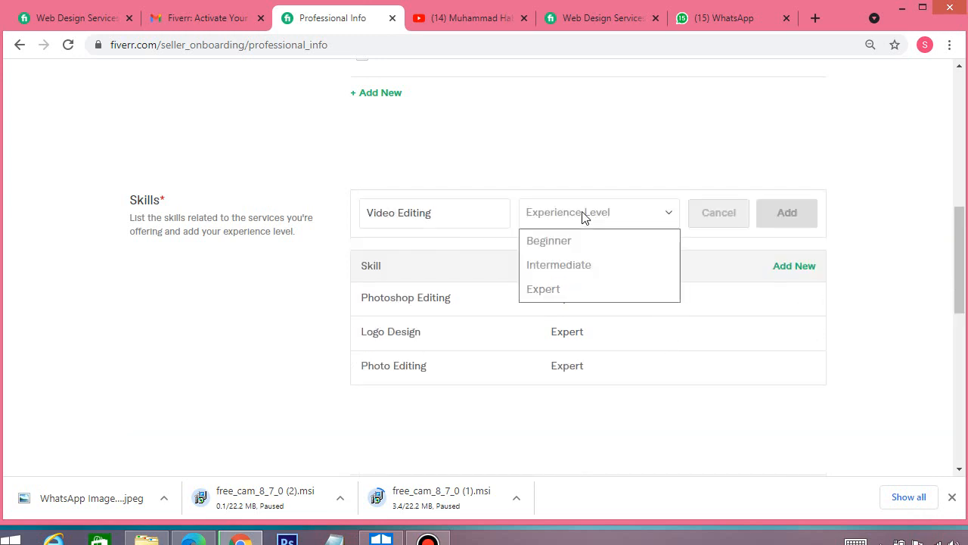
left_click(583, 298)
left_click(793, 213)
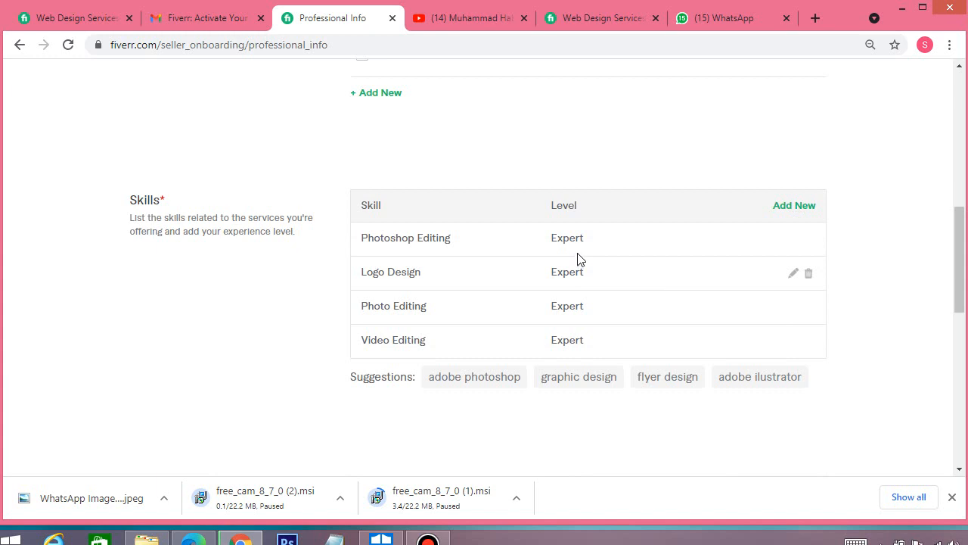
mouse_move(330, 161)
left_mouse_down()
mouse_move(448, 253)
mouse_move(750, 335)
mouse_move(854, 410)
left_mouse_up()
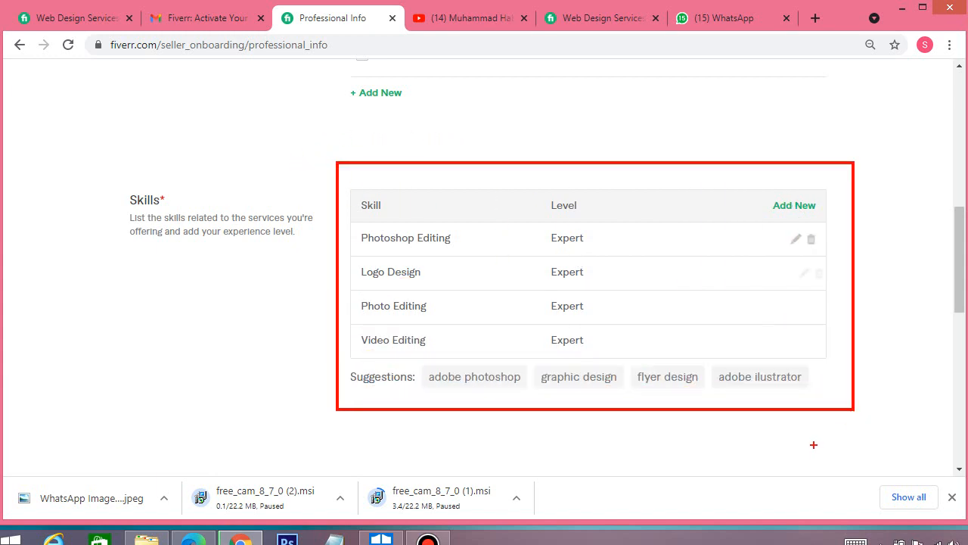
key("Escape")
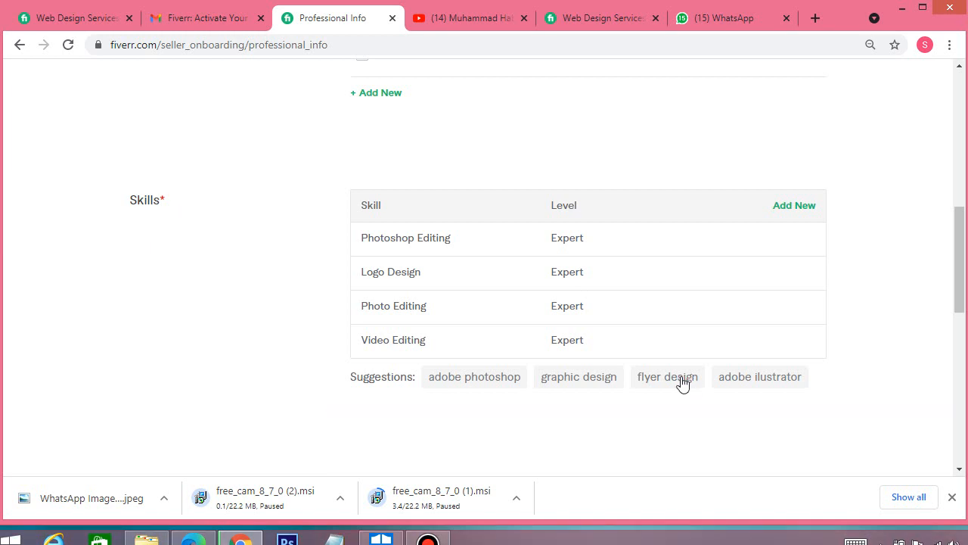
- Add the suggested Graphic Design and Flyer Design skills at Expert level
scroll(603, 376, "down", 2)
scroll(603, 376, "up", 1)
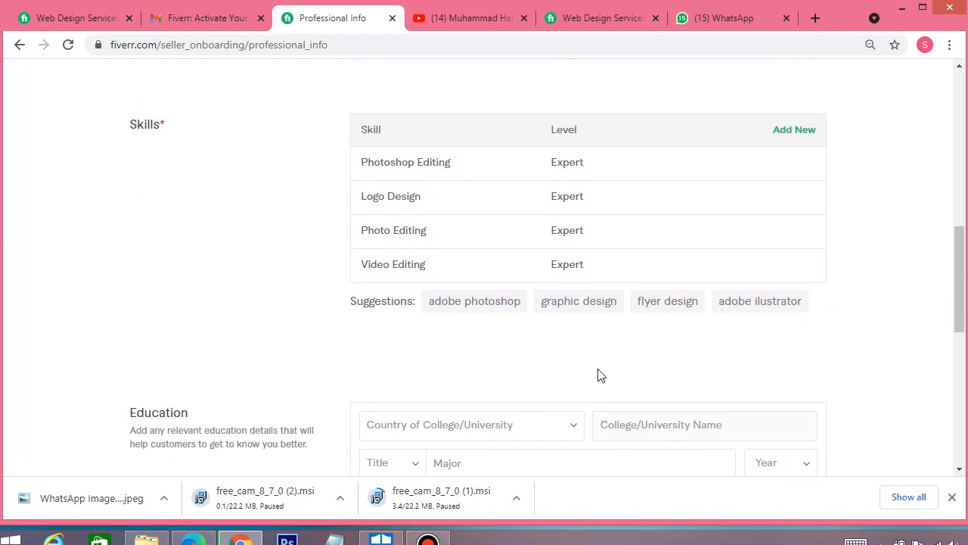
left_click(577, 304)
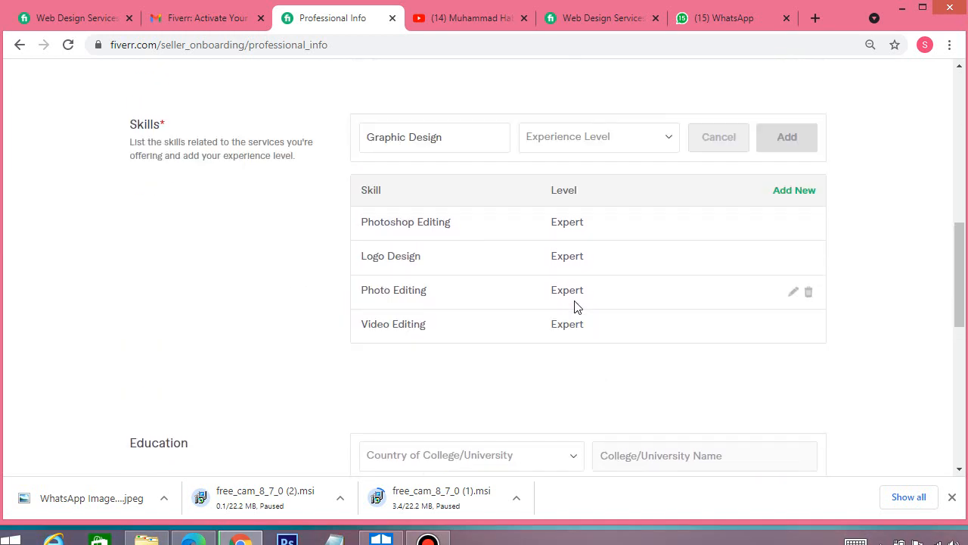
left_click(592, 145)
left_click(558, 217)
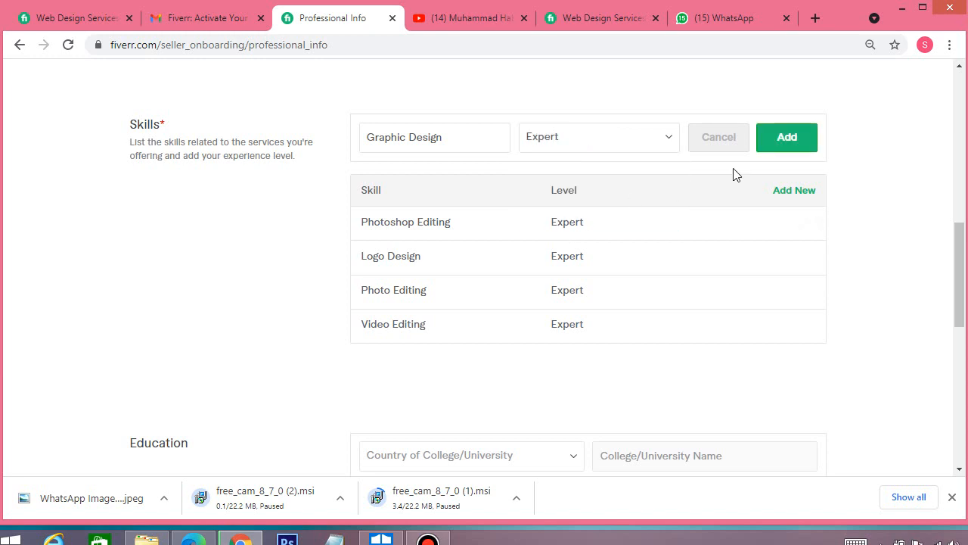
left_click(785, 137)
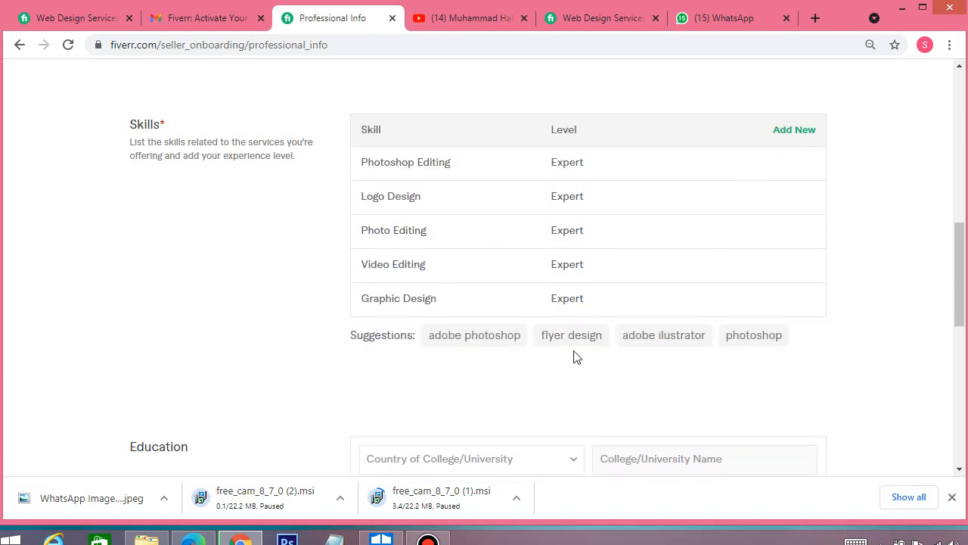
left_click(568, 342)
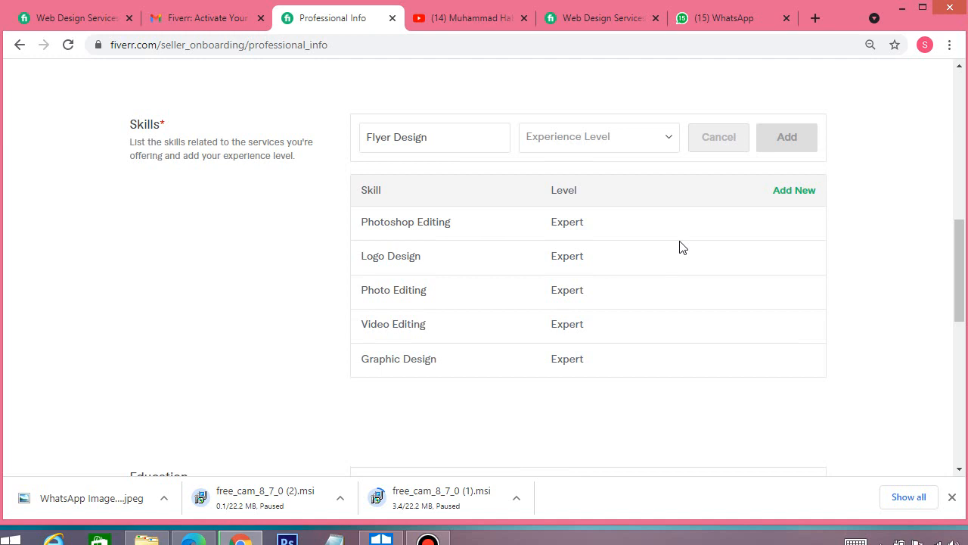
left_click(633, 146)
left_click(612, 211)
left_click(776, 146)
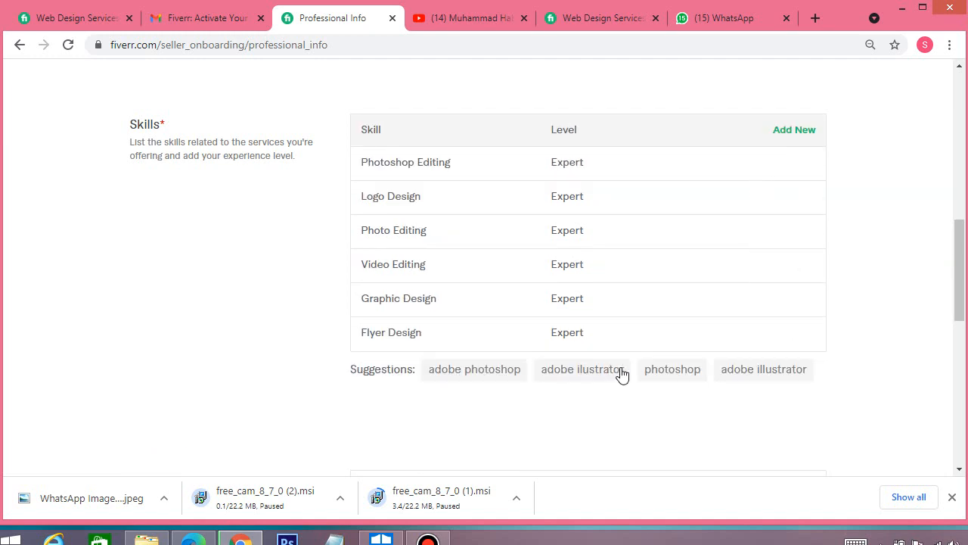
- Add Adobe Ilustrator at Expert and open a new empty add-skill row
left_click(619, 370)
left_click(598, 141)
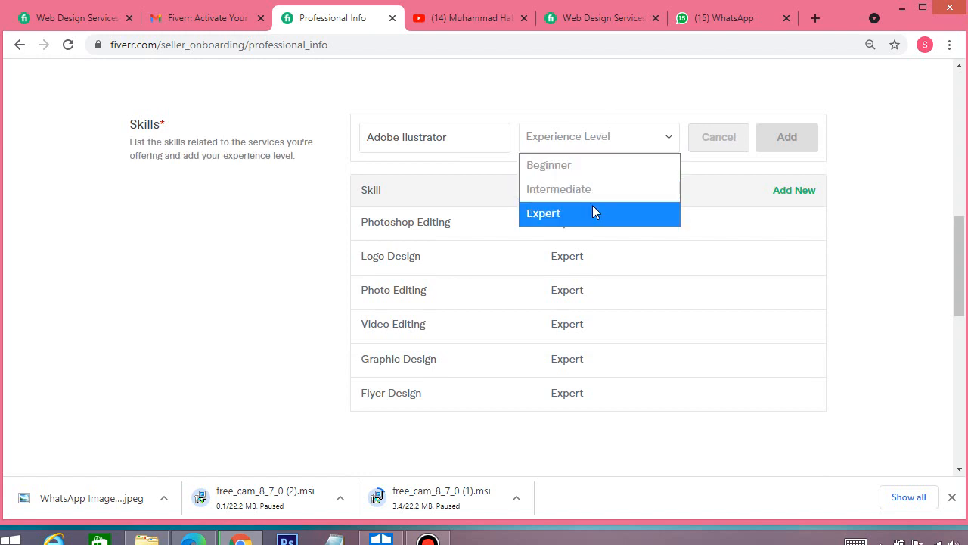
left_click(593, 205)
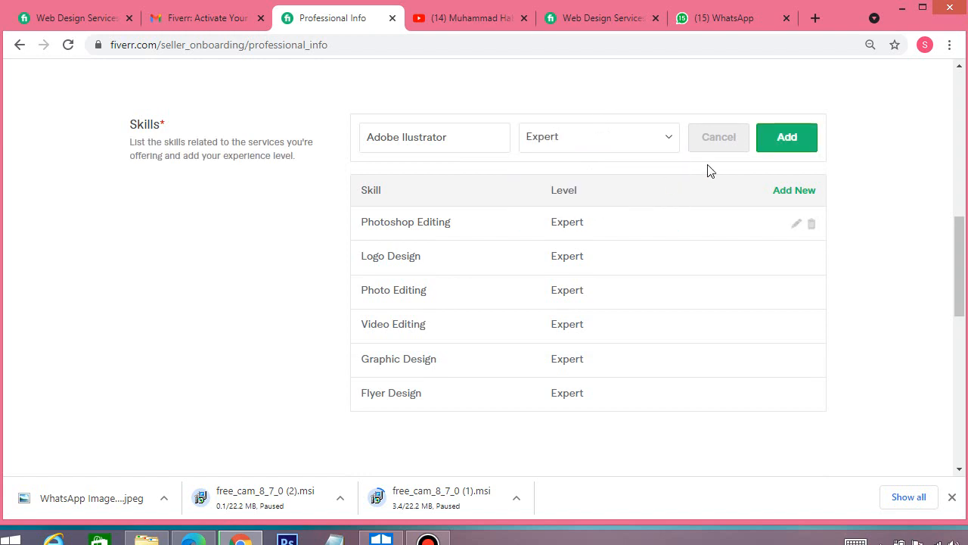
left_click(765, 151)
scroll(696, 376, "down", 1)
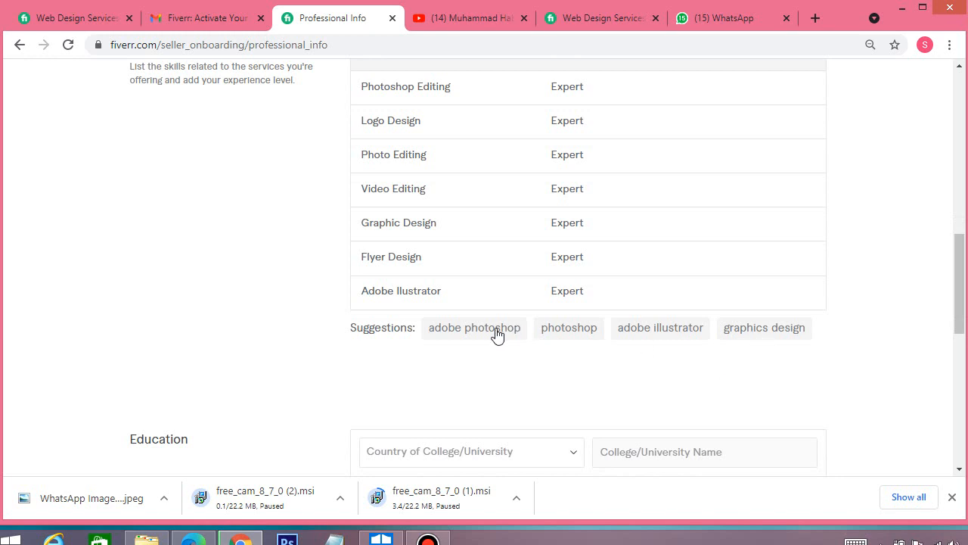
scroll(627, 134, "up", 2)
scroll(436, 224, "down", 1)
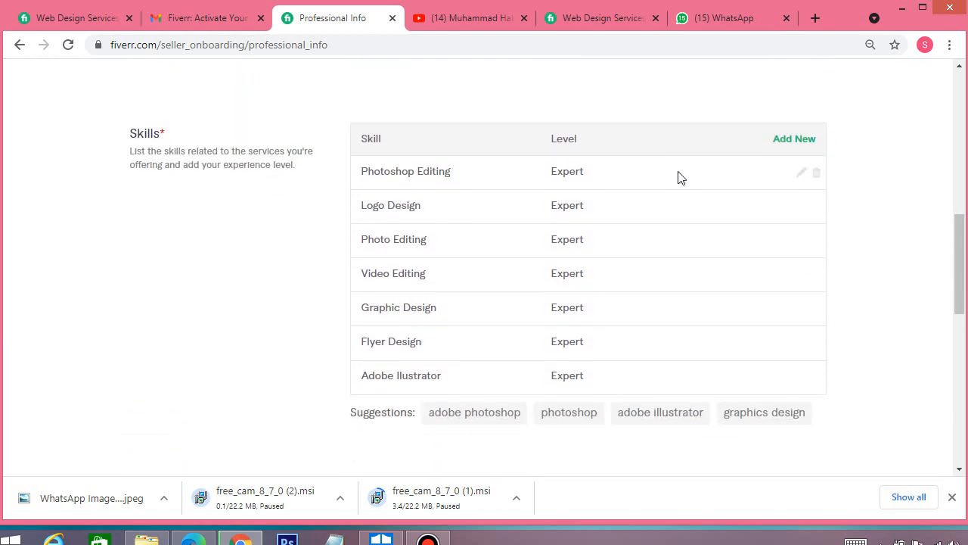
left_click(790, 129)
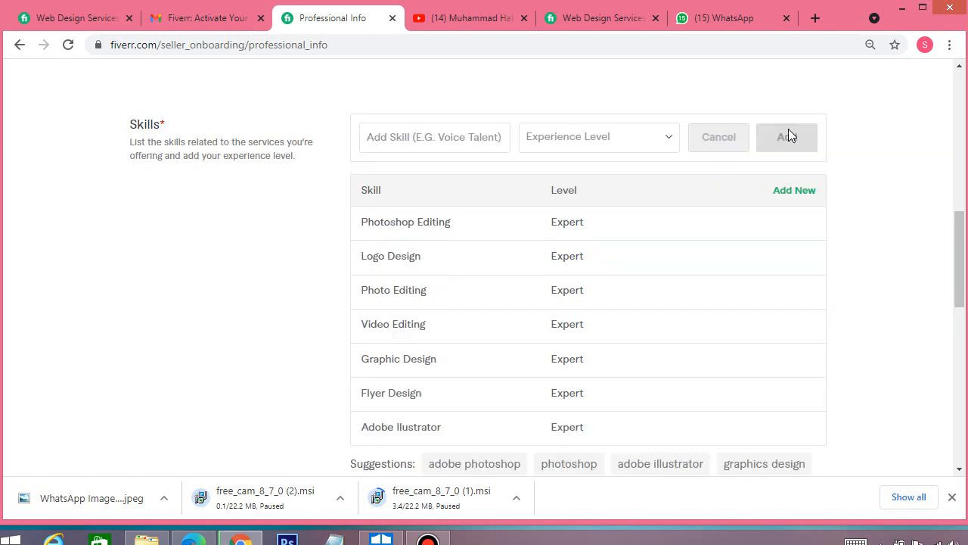
scroll(553, 96, "down", 2)
scroll(498, 127, "up", 1)
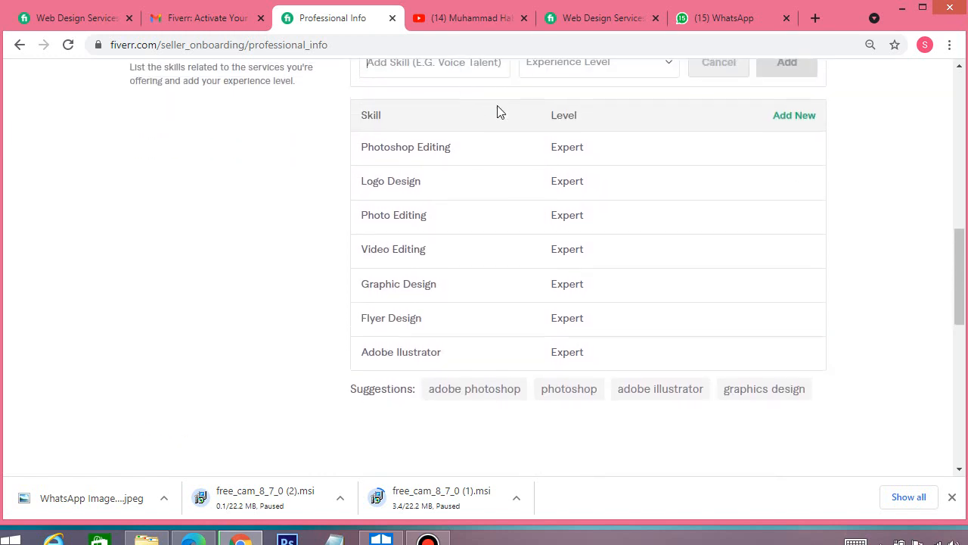
scroll(497, 112, "up", 2)
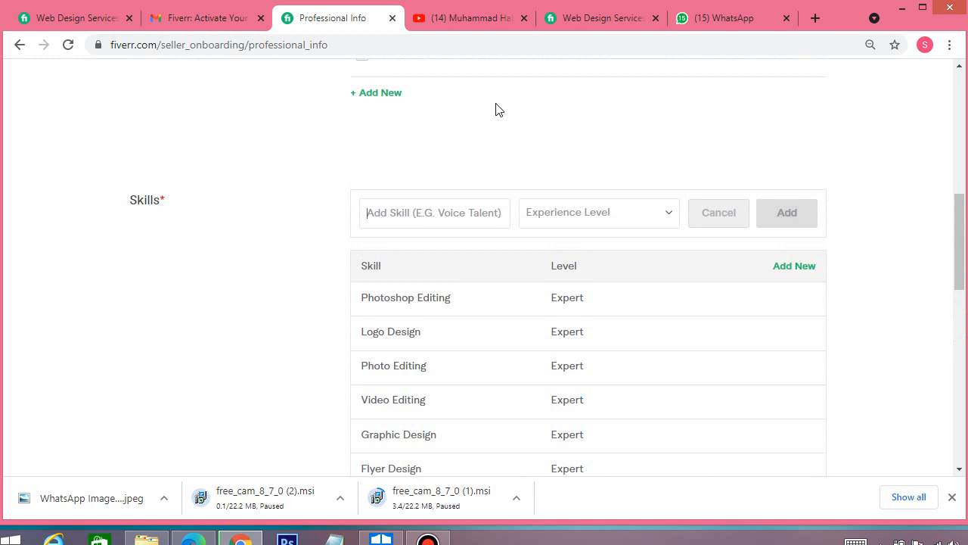
- Add Websitedesign, found by searching 'Website', as an Expert skill
type("Websit")
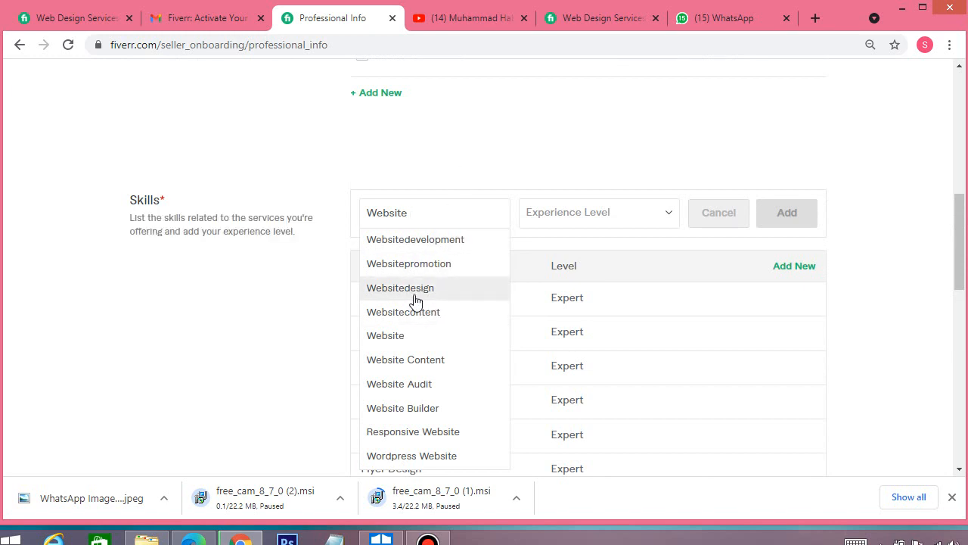
type("e")
left_click(415, 289)
left_click(588, 220)
left_click(579, 288)
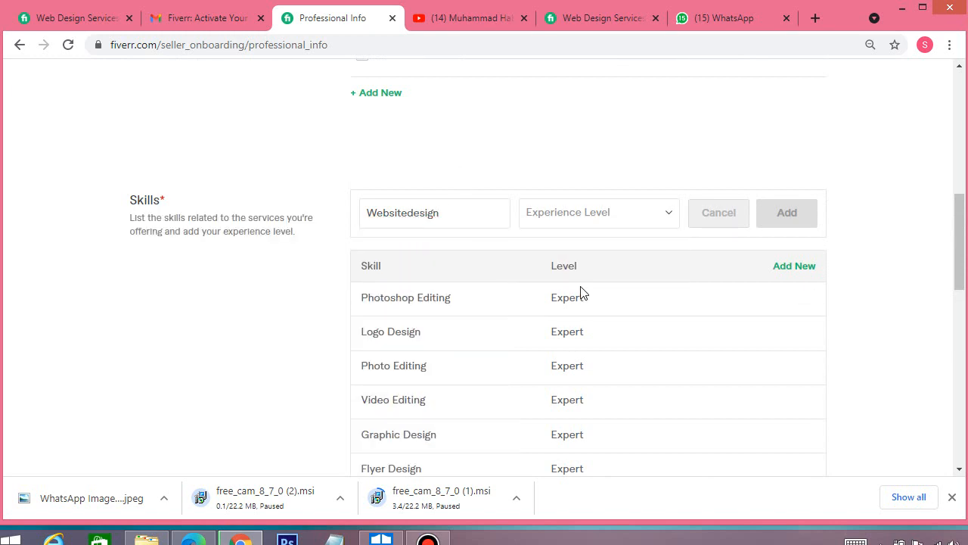
left_click(767, 212)
scroll(827, 233, "down", 2)
scroll(864, 260, "up", 1)
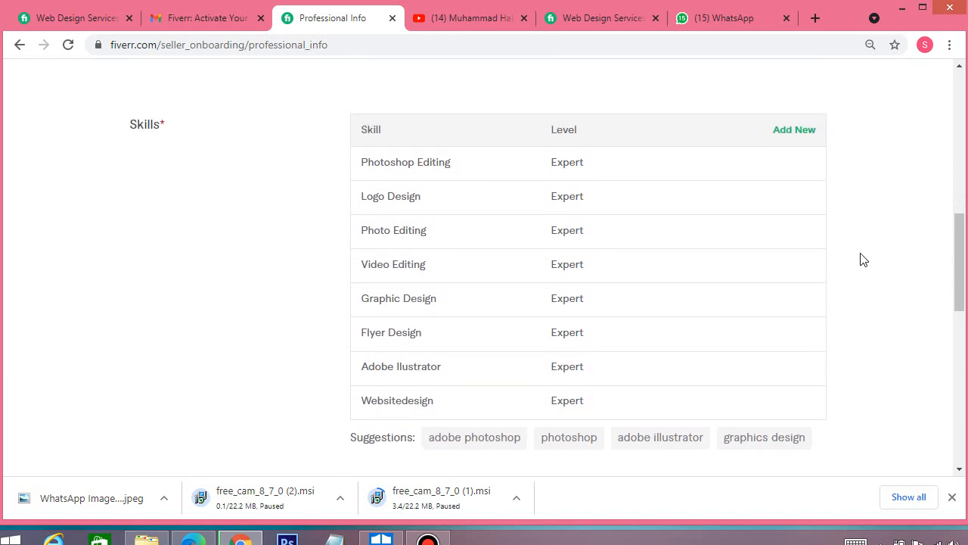
scroll(854, 206, "up", 2)
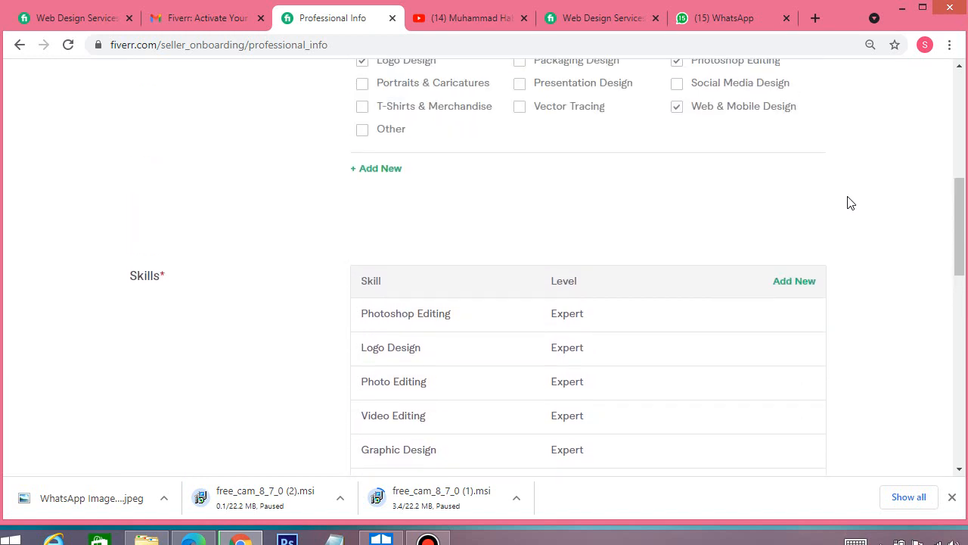
scroll(854, 206, "down", 1)
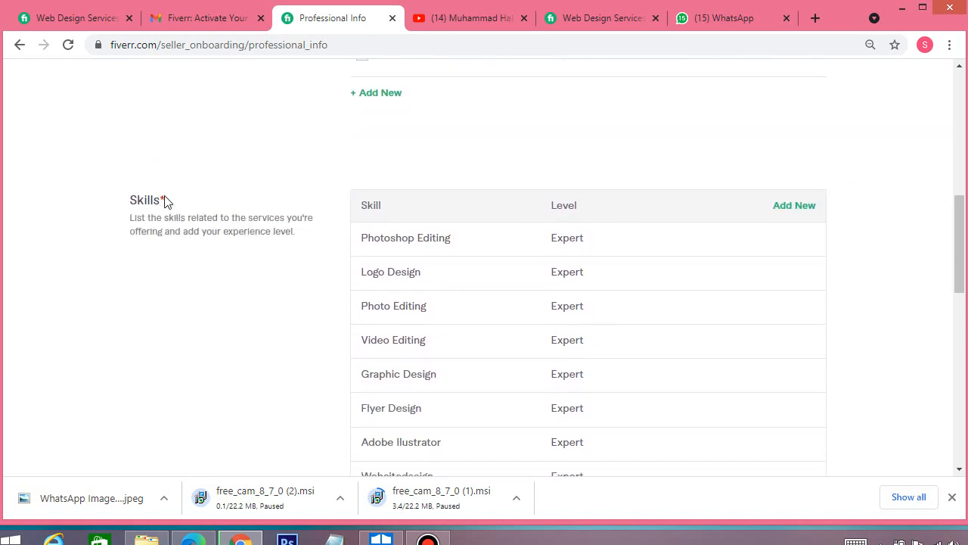
scroll(253, 220, "down", 5)
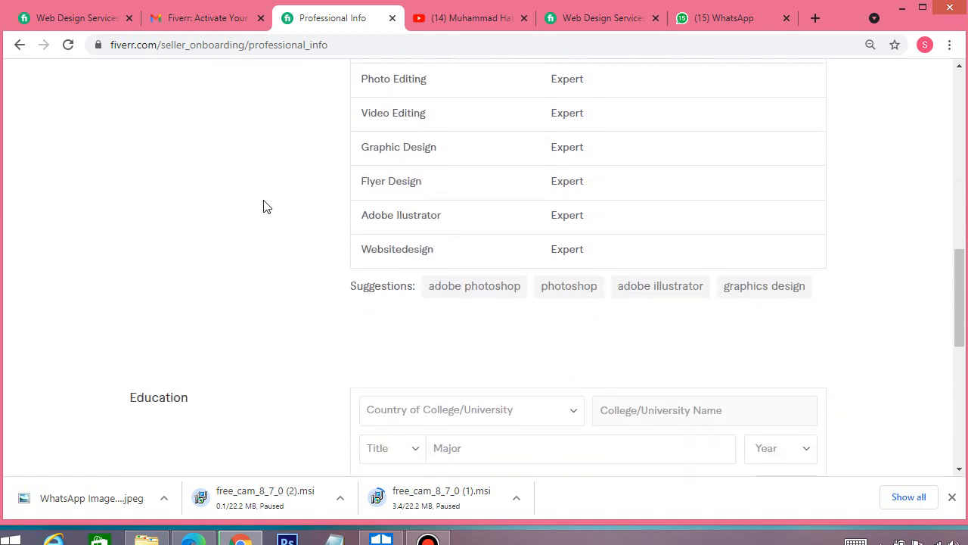
scroll(227, 197, "down", 1)
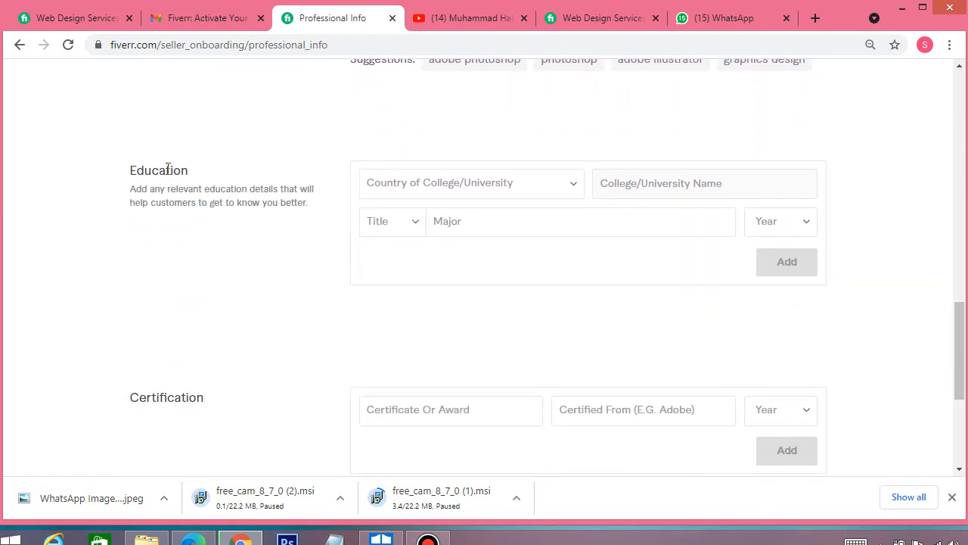
left_click(452, 194)
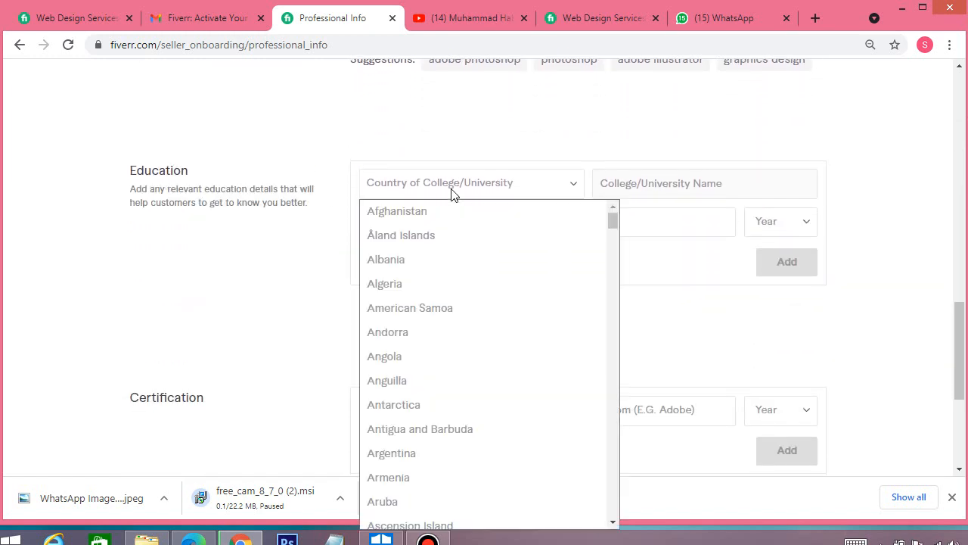
type("p")
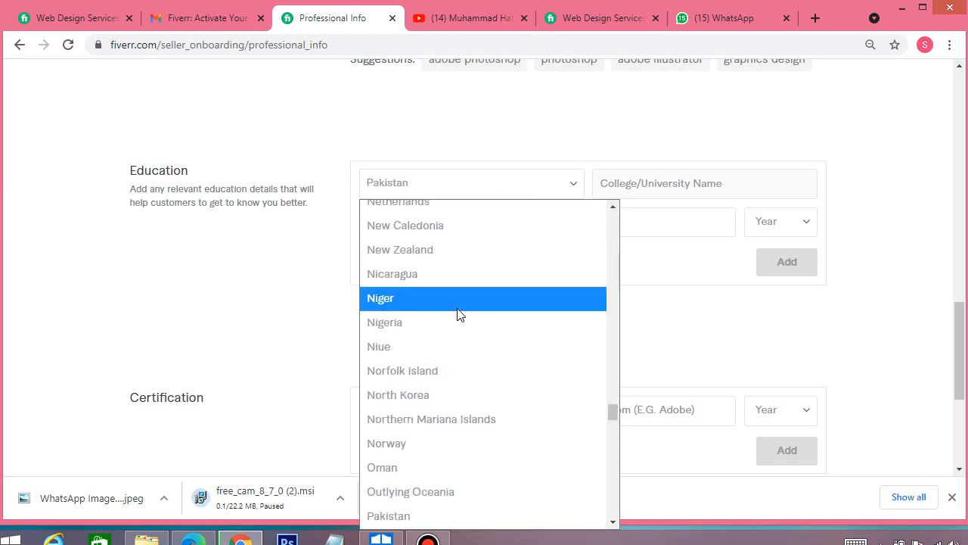
left_click(465, 516)
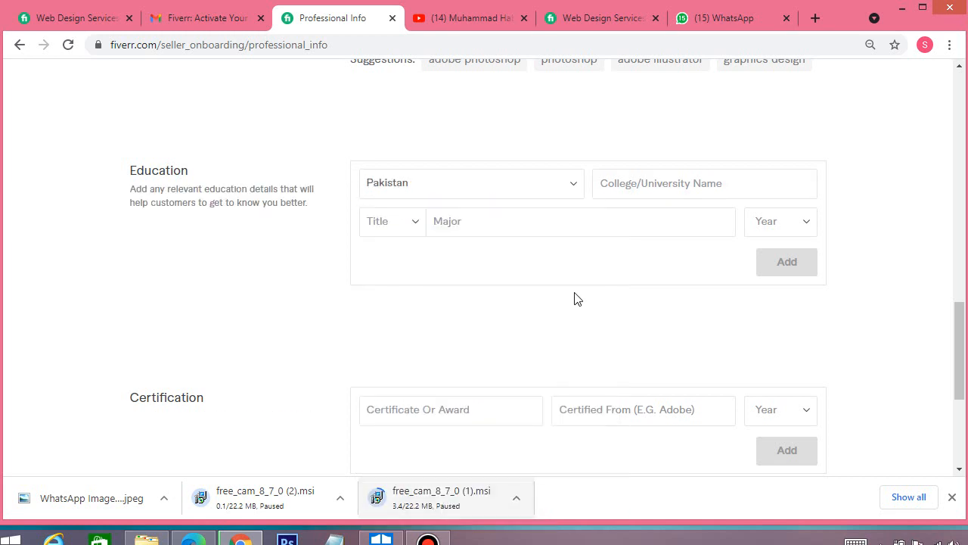
left_click(632, 185)
type("IMCB")
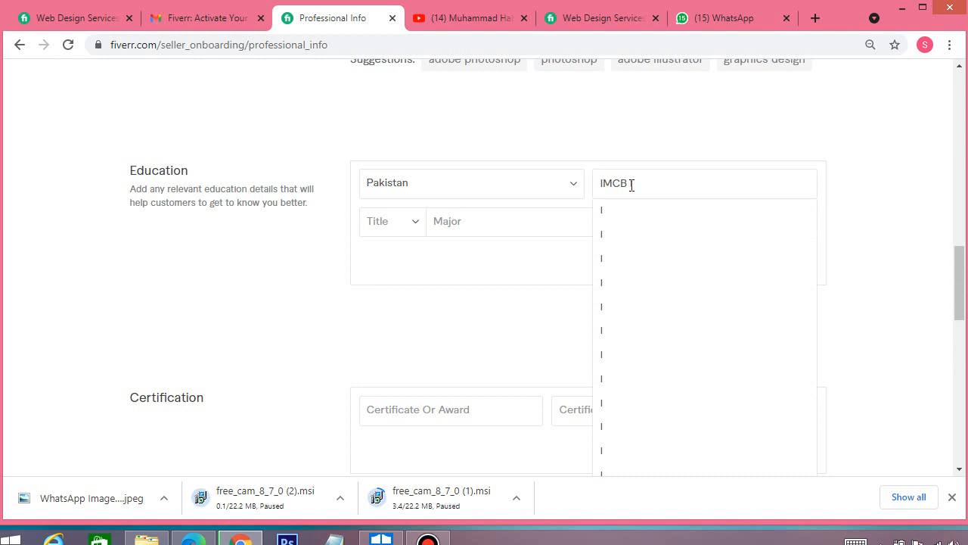
type(" Islamabad")
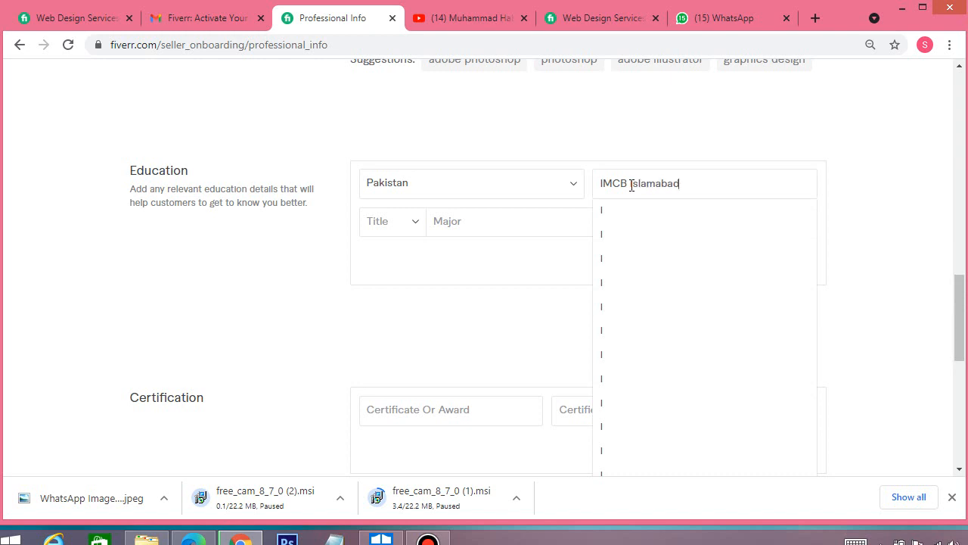
left_click(527, 273)
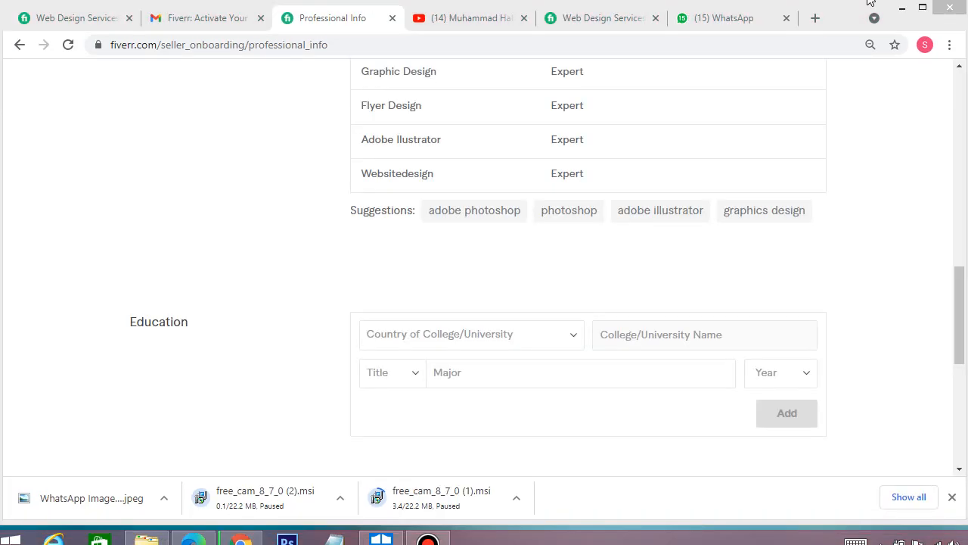
- Set the education country to Pakistan and the college to 'IMCB Islamabad'
left_click(442, 333)
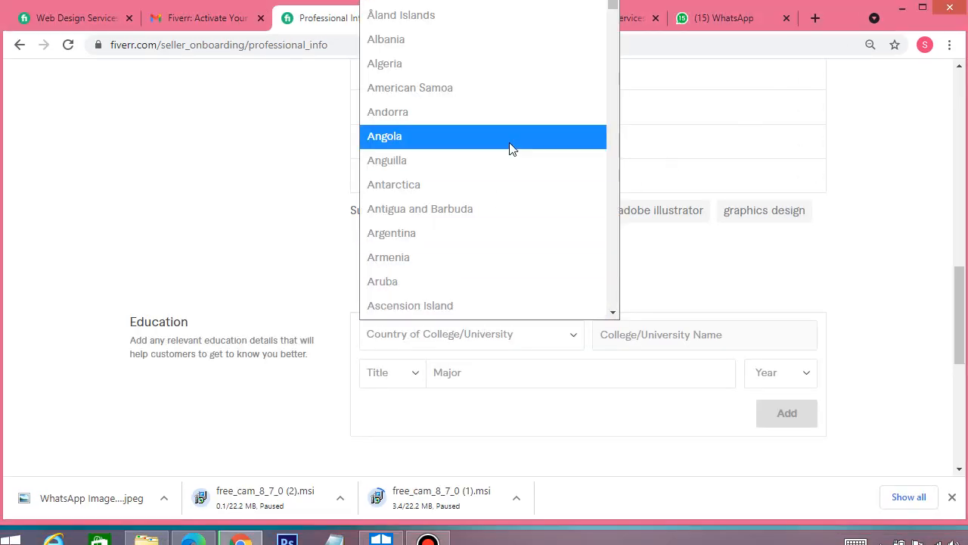
type("pak")
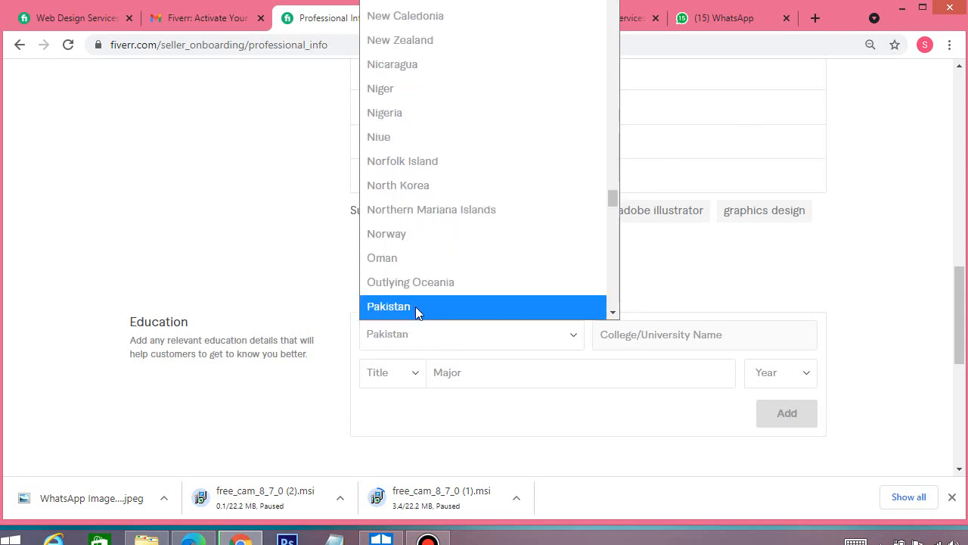
left_click(417, 308)
left_click(689, 340)
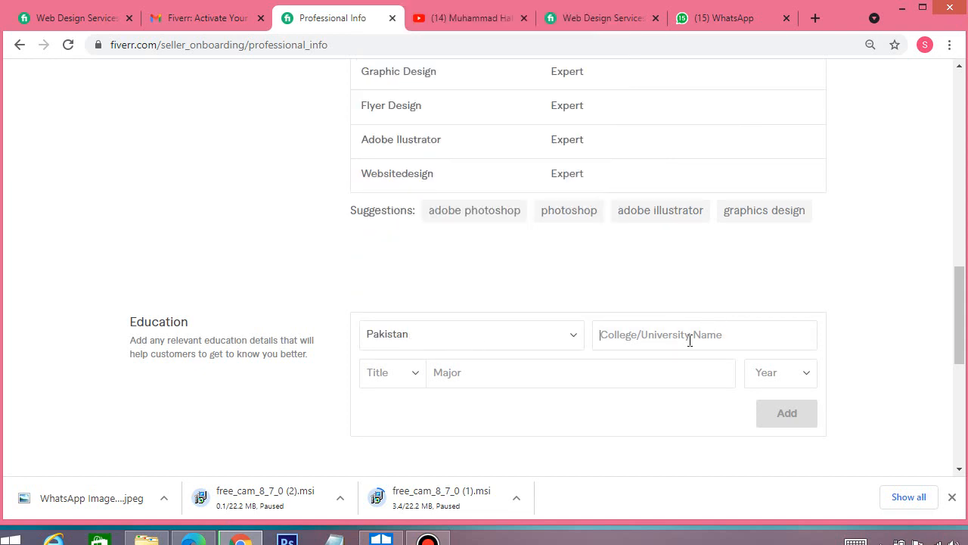
type("IM")
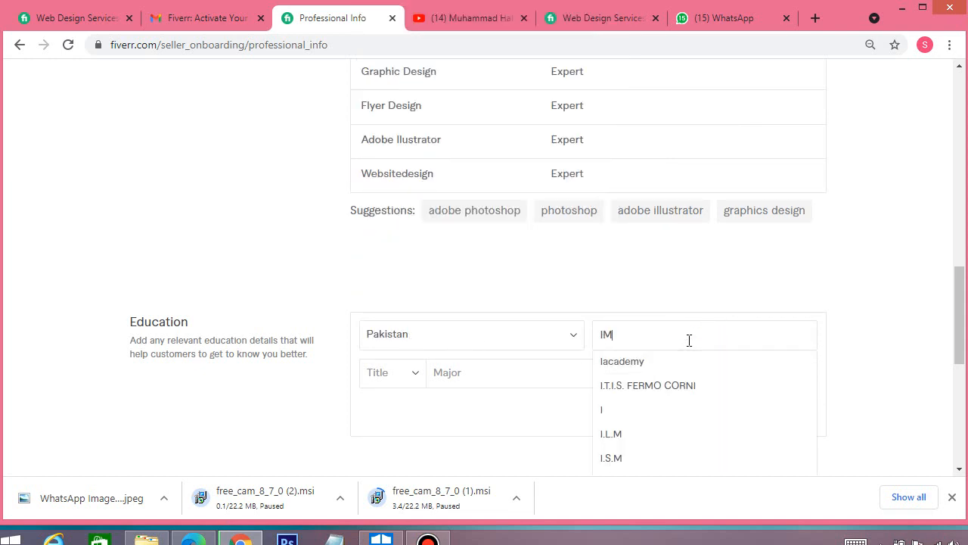
type("CB I")
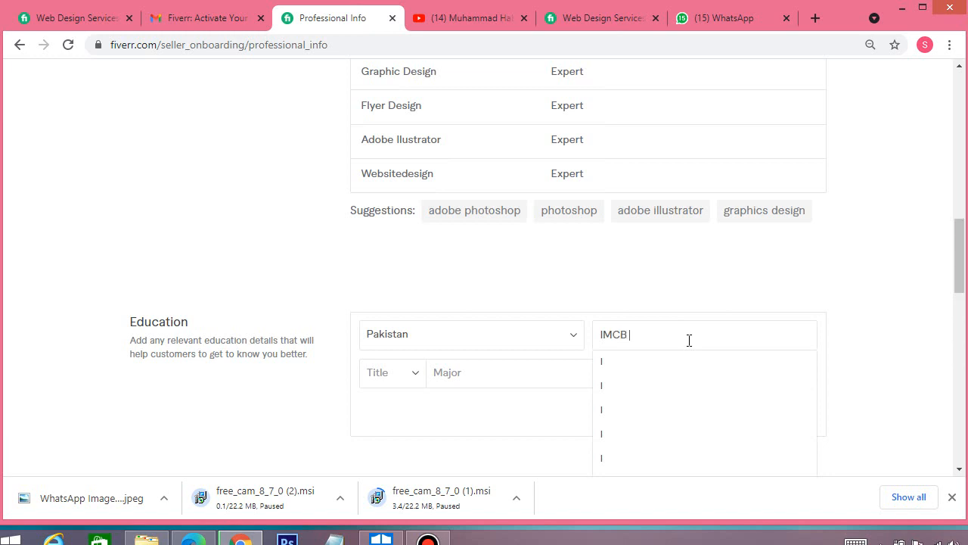
type("slamabadd")
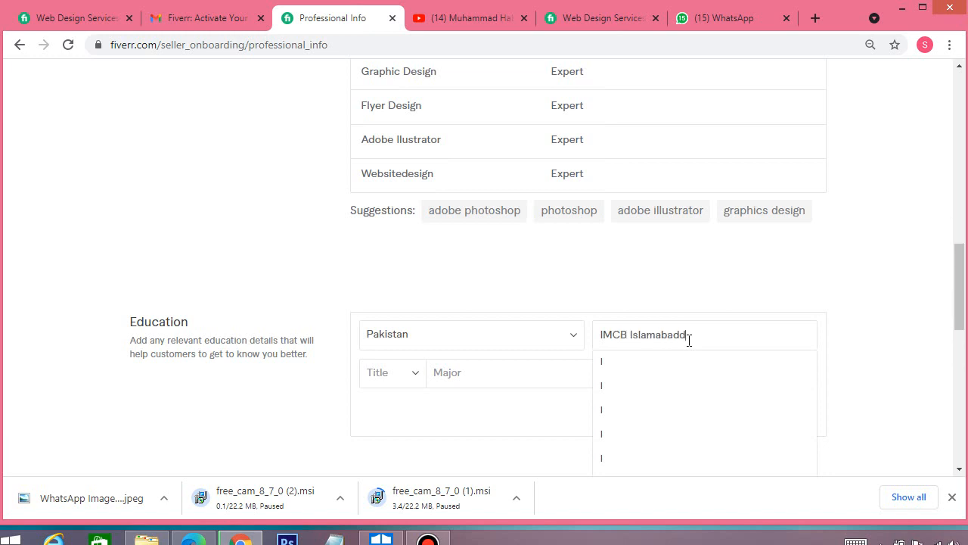
key("BackSpace")
left_click(604, 364)
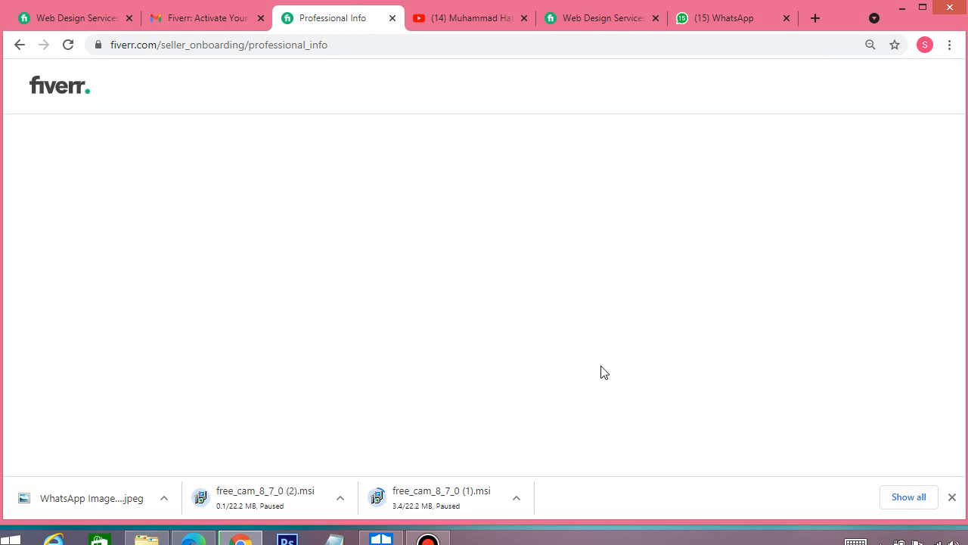
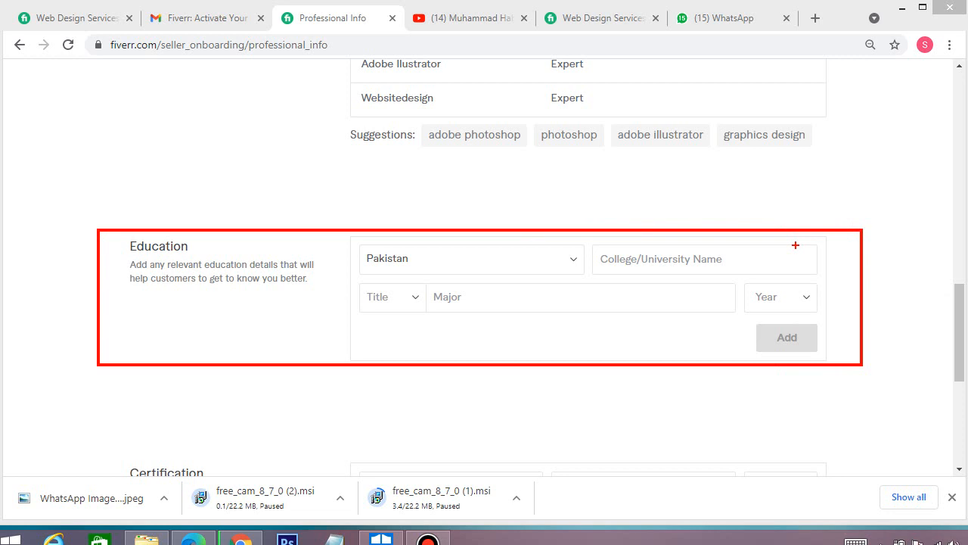
- Enter 'Photoshop' as the certificate name and 'IS' as the certifying body
key("Escape")
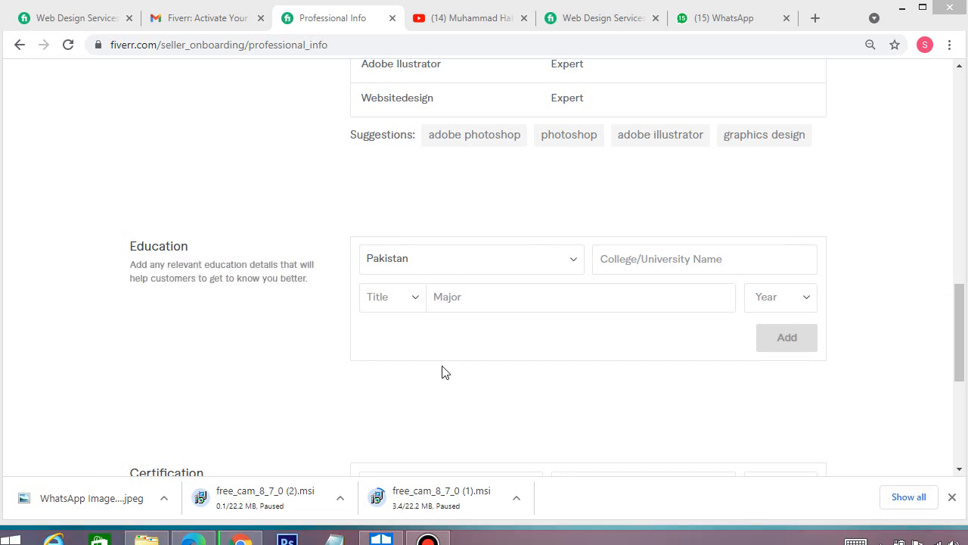
scroll(453, 341, "down", 3)
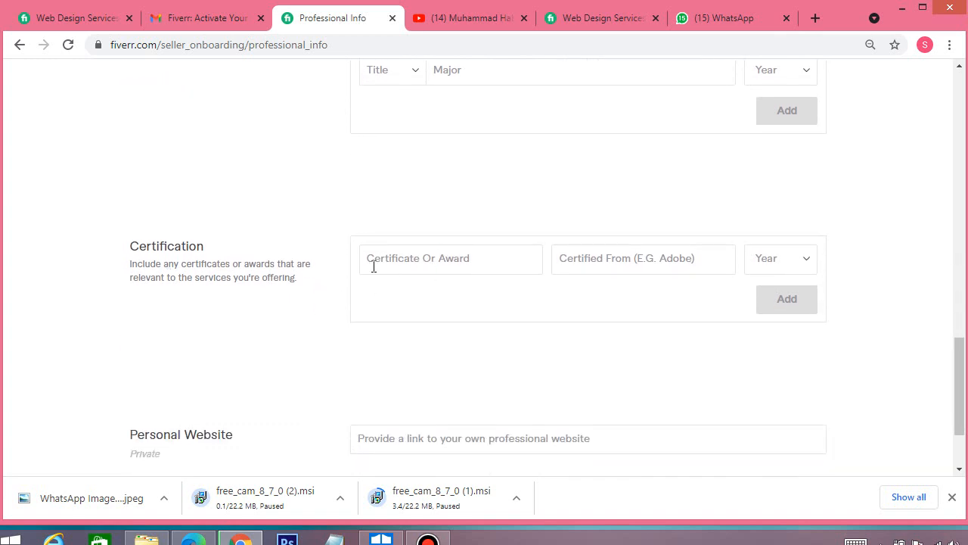
left_click(454, 247)
type("Photoshop Expert")
left_click(594, 263)
type("ISSS")
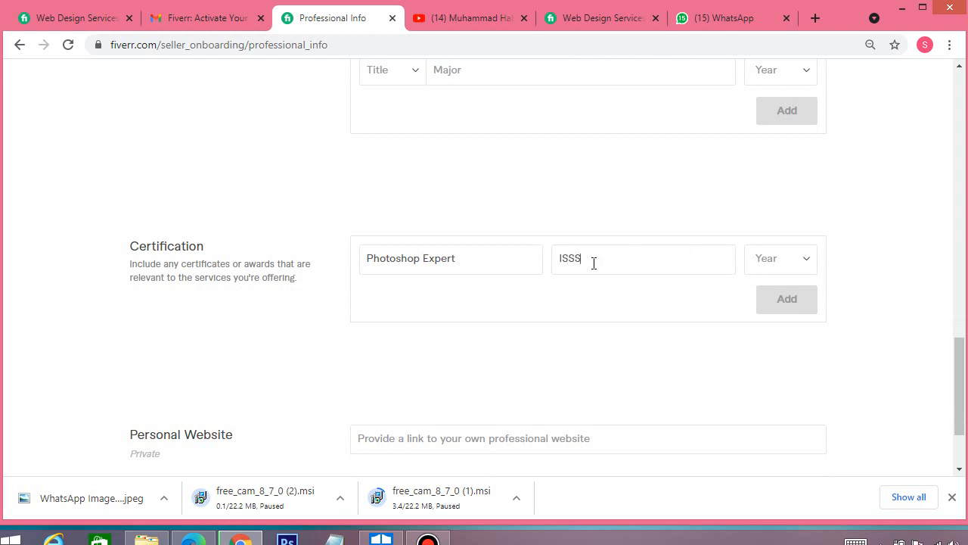
- Set the certification year to 2020 and add ISSS Photoshop Expert to the profile
left_click(808, 259)
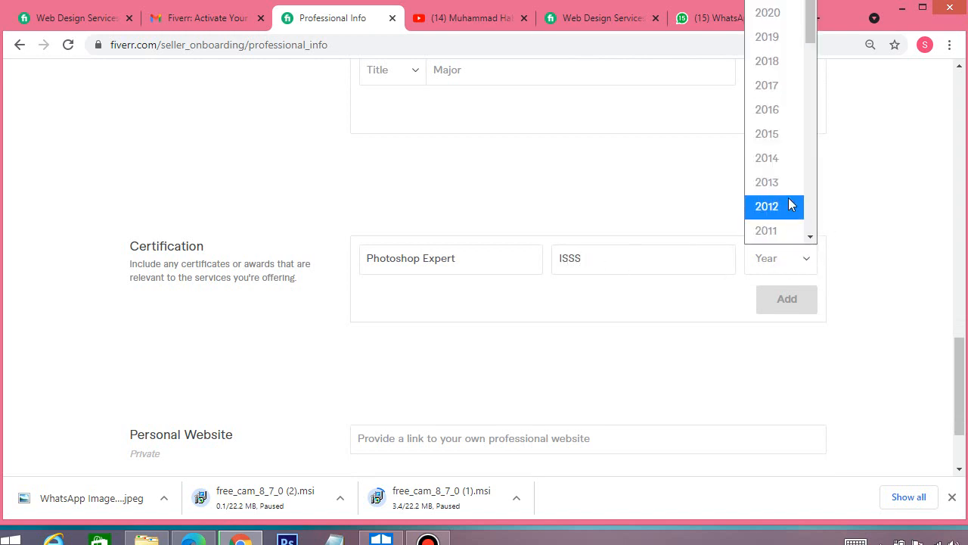
left_click(776, 16)
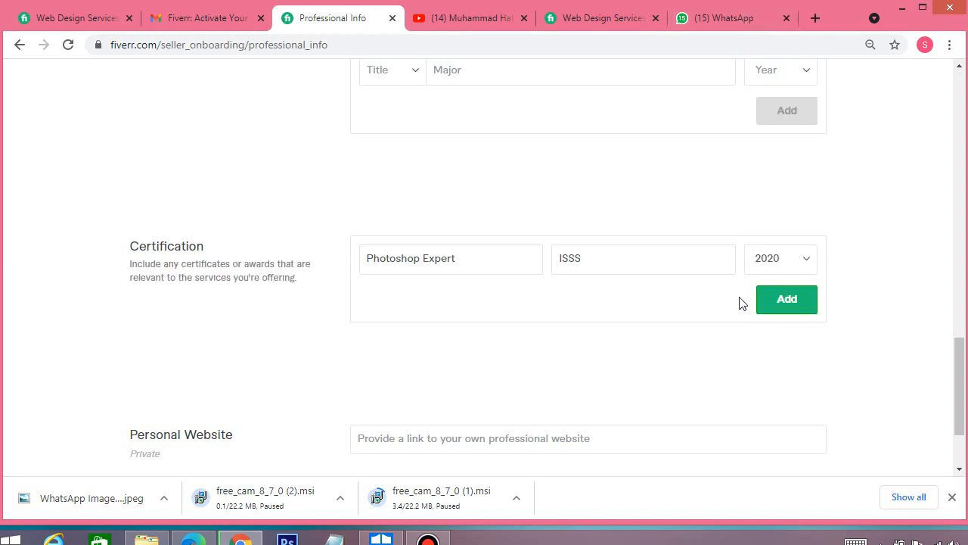
left_click(791, 301)
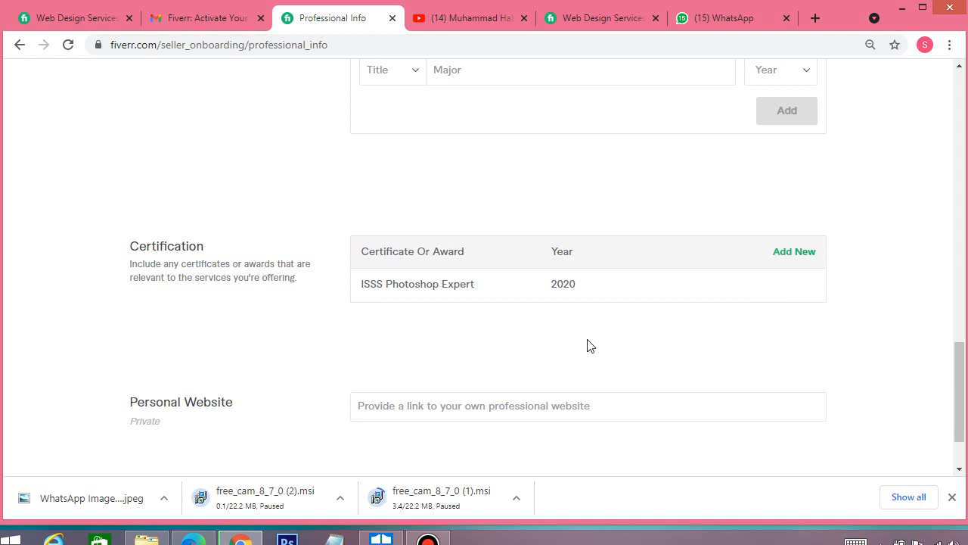
scroll(350, 303, "down", 1)
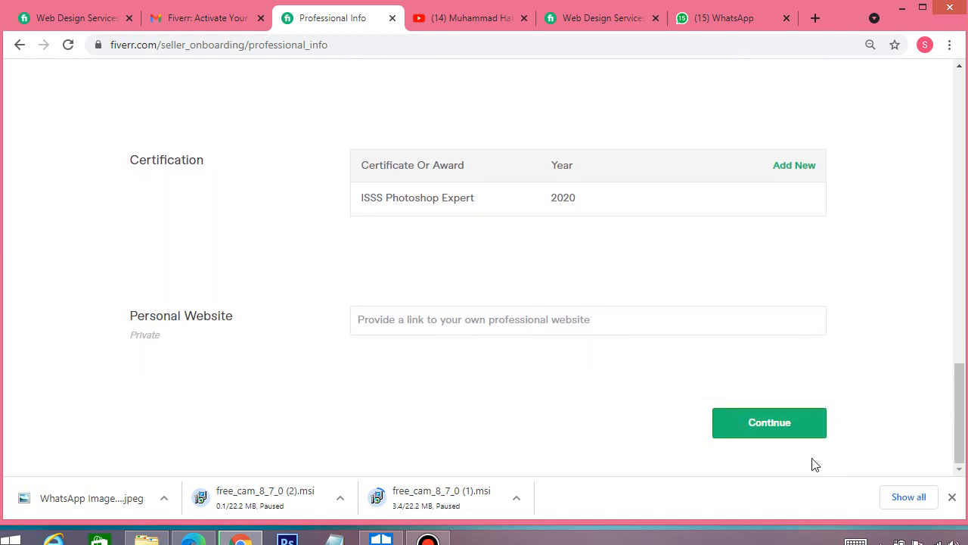
scroll(772, 426, "up", 8)
scroll(772, 426, "down", 5)
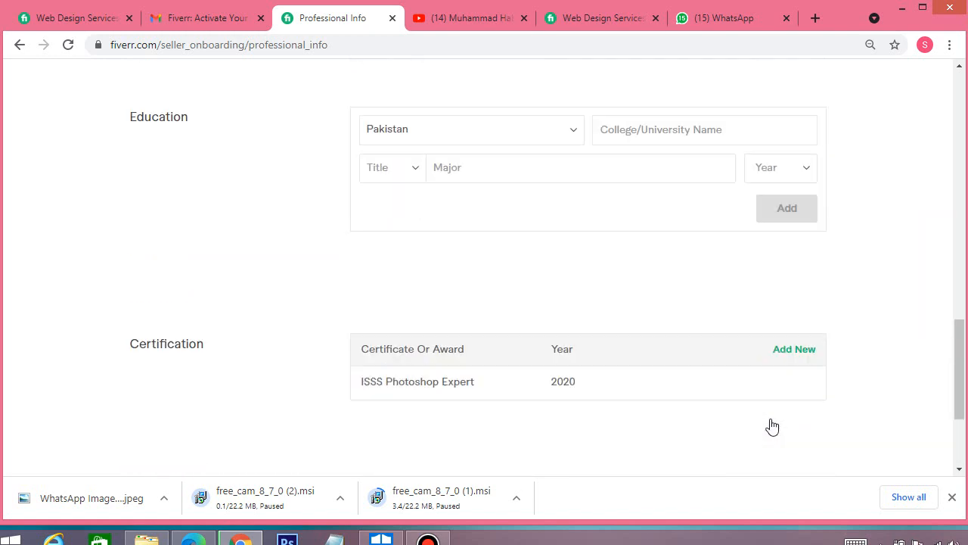
scroll(771, 426, "down", 3)
- Continue to the Linked Accounts step and zoom the browser out to 80%
left_click(765, 434)
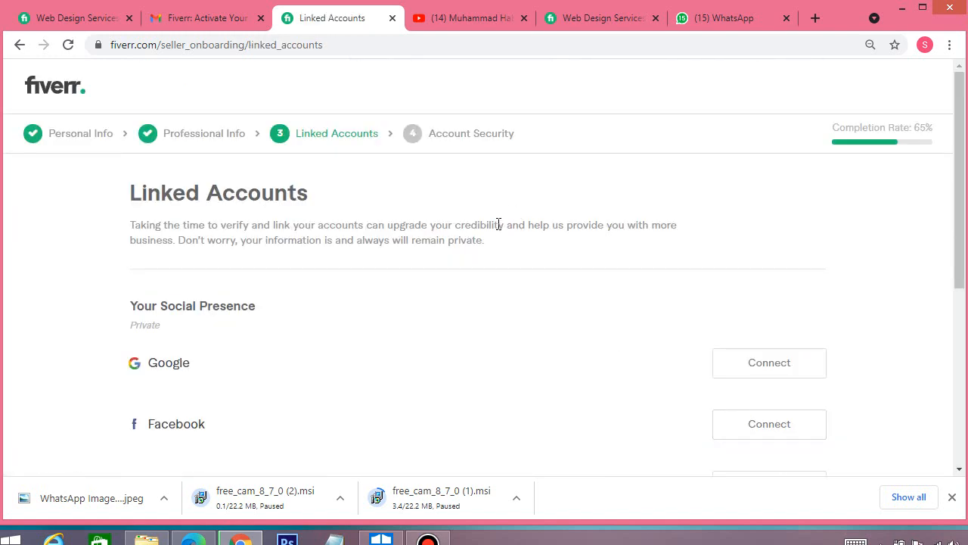
key("ctrl+minus")
scroll(481, 264, "down", 3)
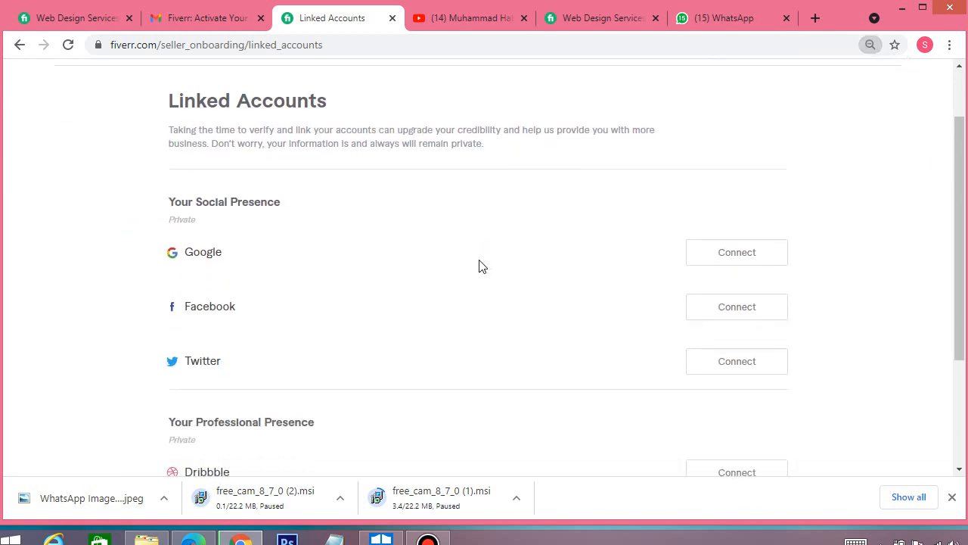
scroll(479, 267, "up", 3)
scroll(480, 266, "down", 3)
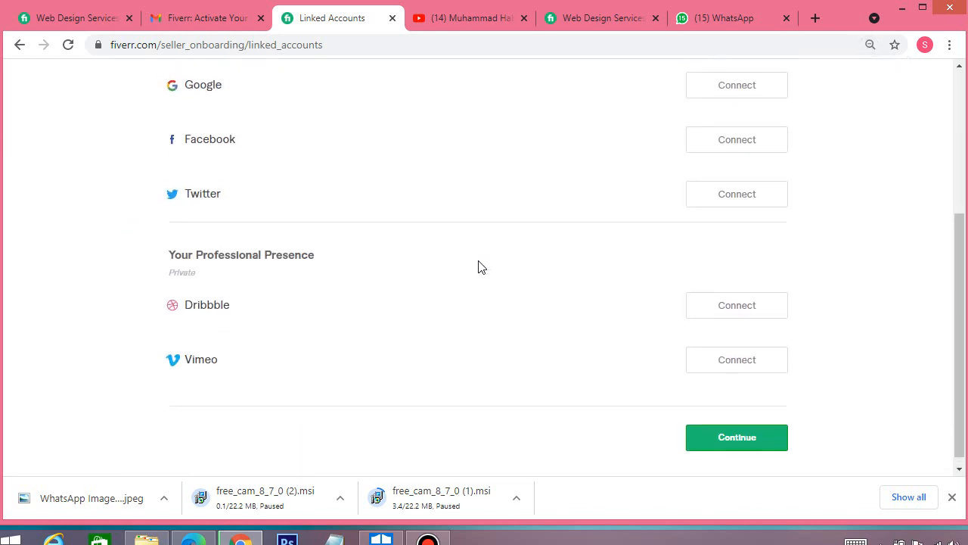
scroll(479, 265, "up", 4)
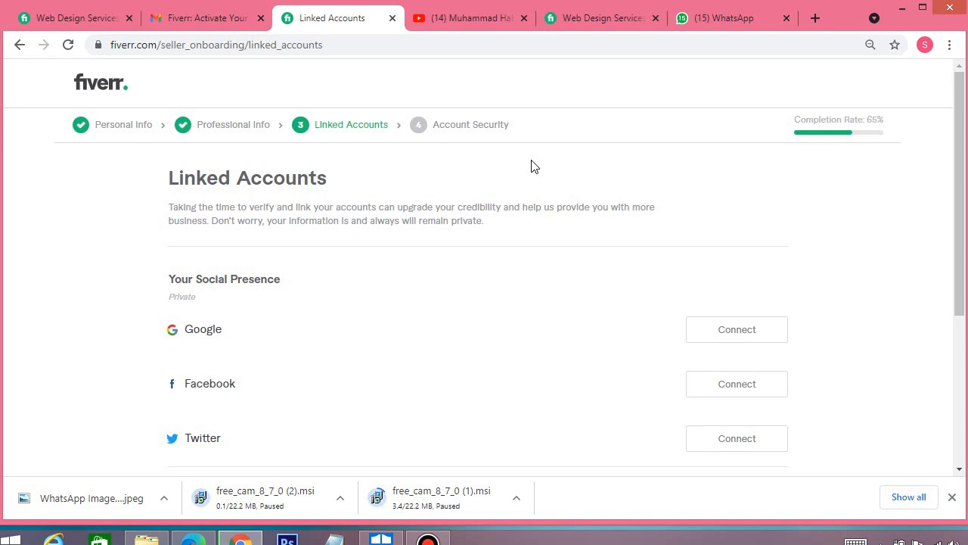
- Open Account Security and highlight the already verified email and phone number
left_click(476, 129)
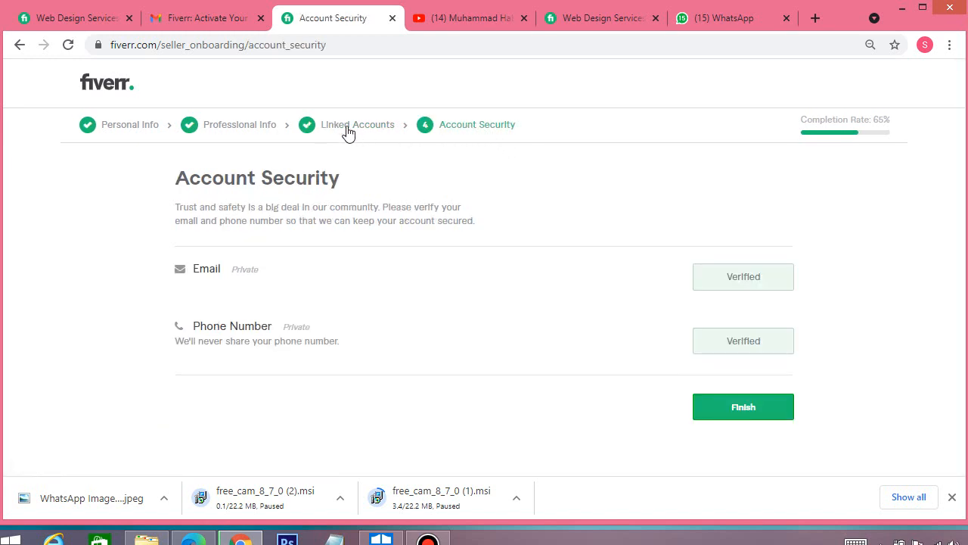
left_click(343, 132)
left_click(427, 121)
left_click(353, 125)
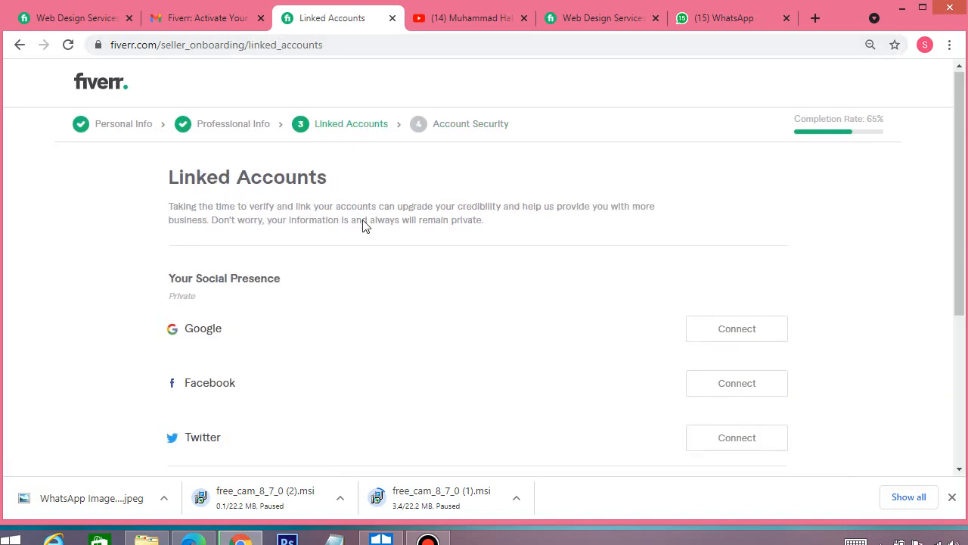
scroll(386, 294, "down", 1)
scroll(378, 341, "down", 1)
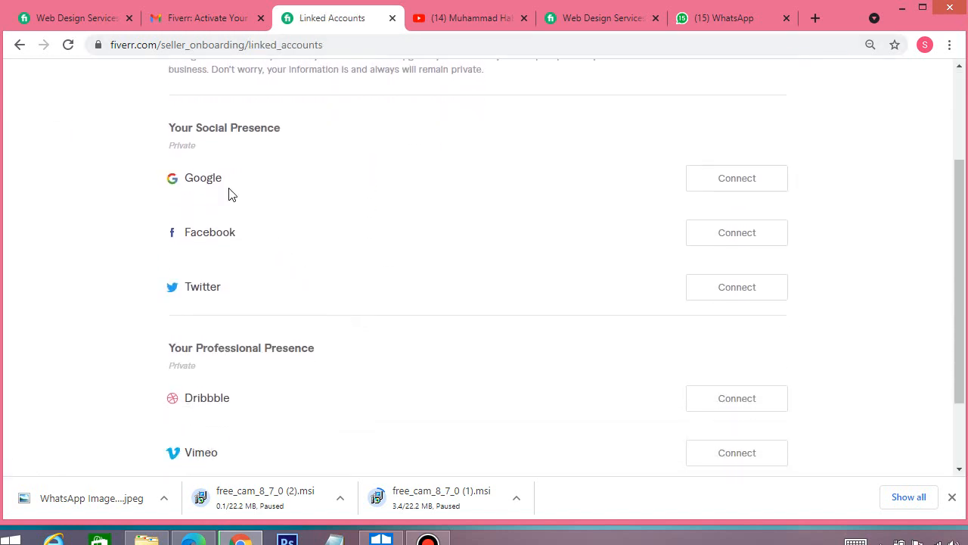
scroll(454, 113, "up", 2)
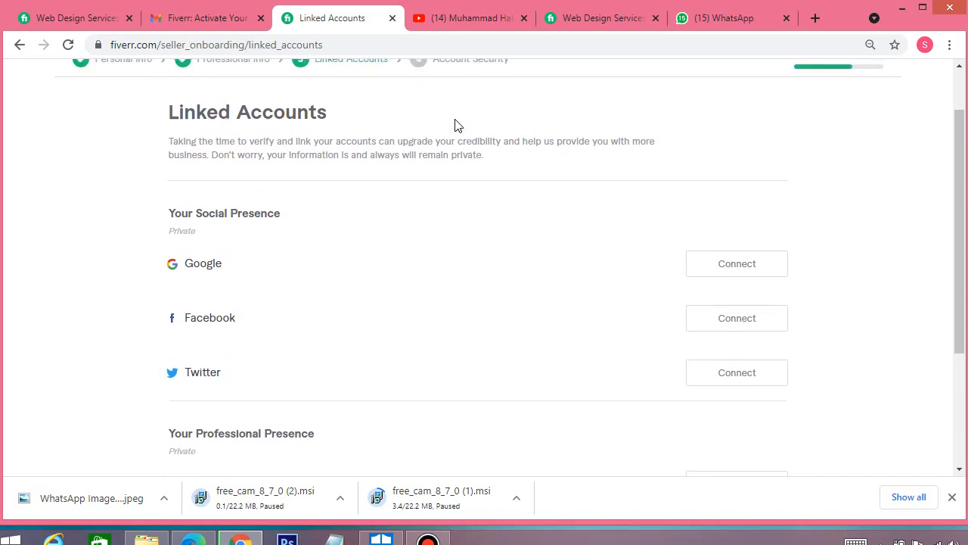
left_click(455, 135)
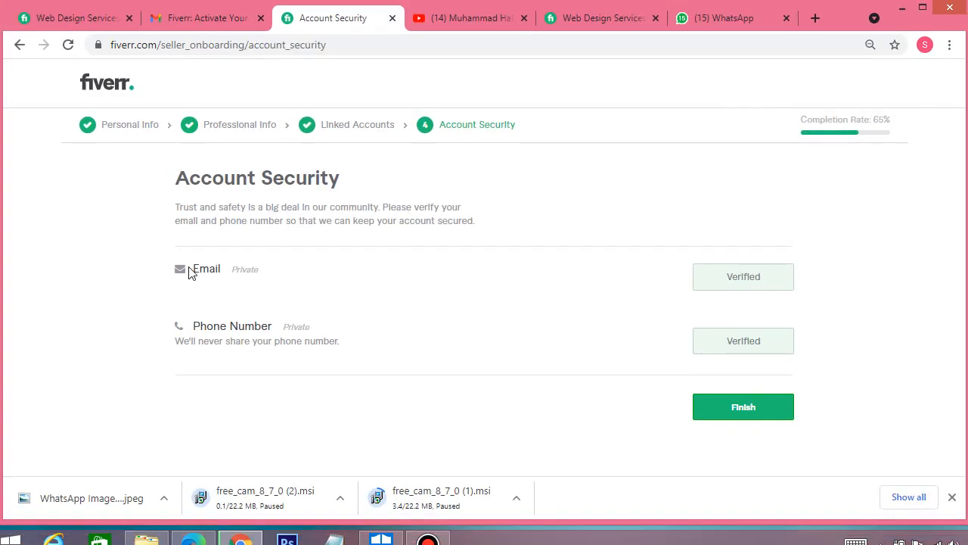
left_click_drag(189, 270, 460, 262)
left_click_drag(141, 328, 333, 342)
left_click(333, 342)
- Revisit Linked Accounts, then return to the Account Security step
left_click(373, 141)
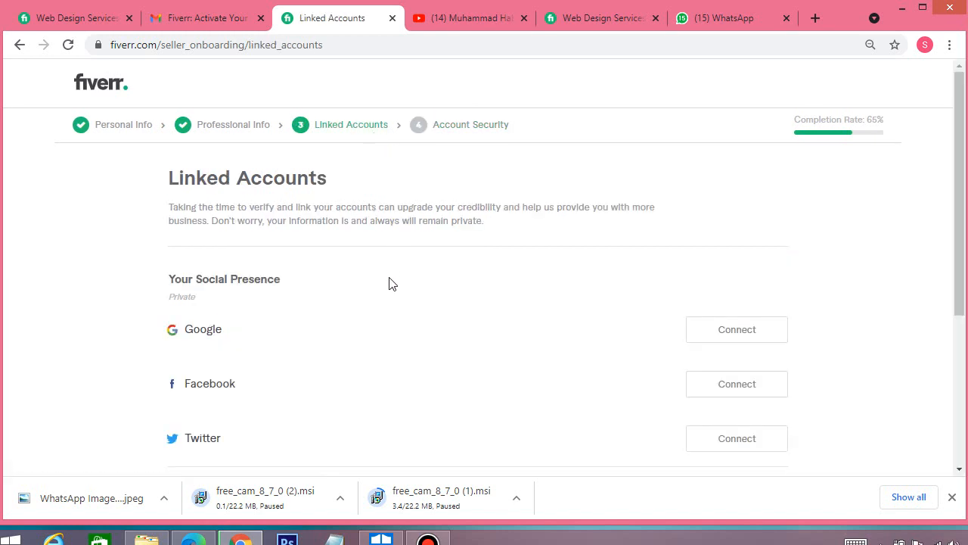
scroll(388, 281, "down", 2)
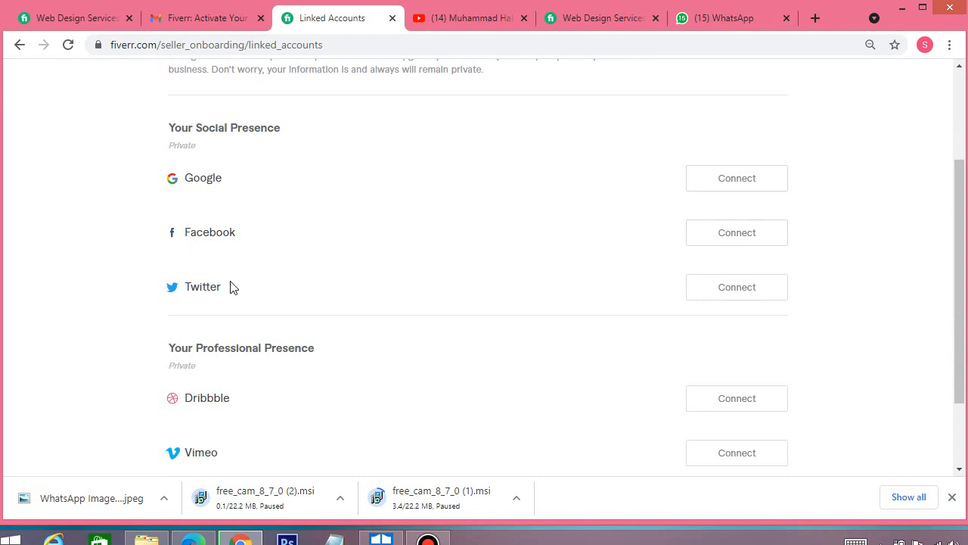
scroll(787, 292, "up", 1)
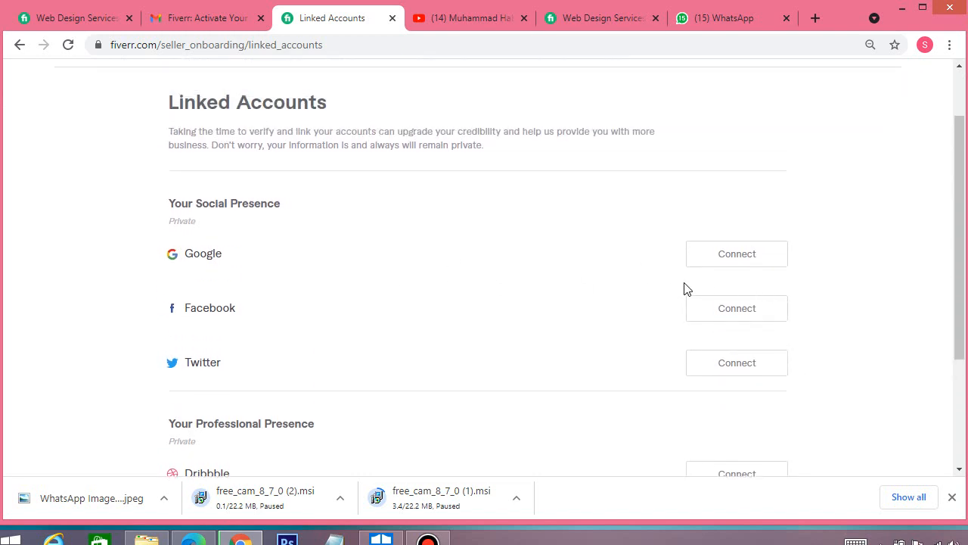
scroll(605, 212, "up", 1)
left_click(457, 135)
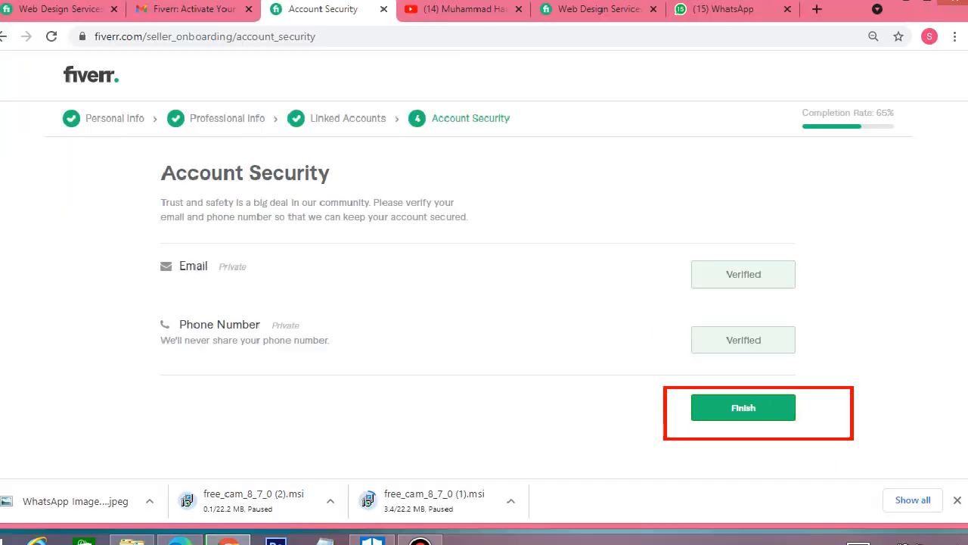
- Finish the seller onboarding and close the All Done! confirmation
left_click(765, 405)
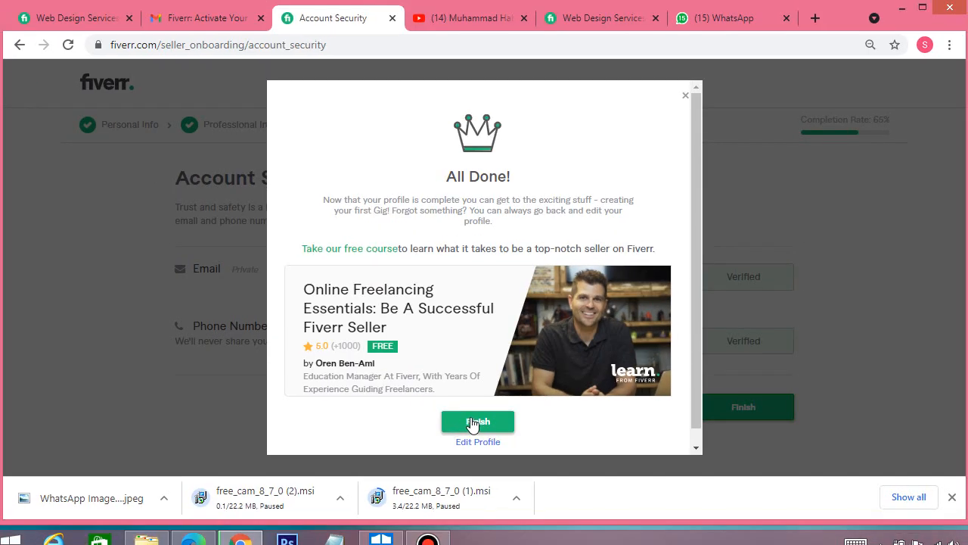
left_click(463, 423)
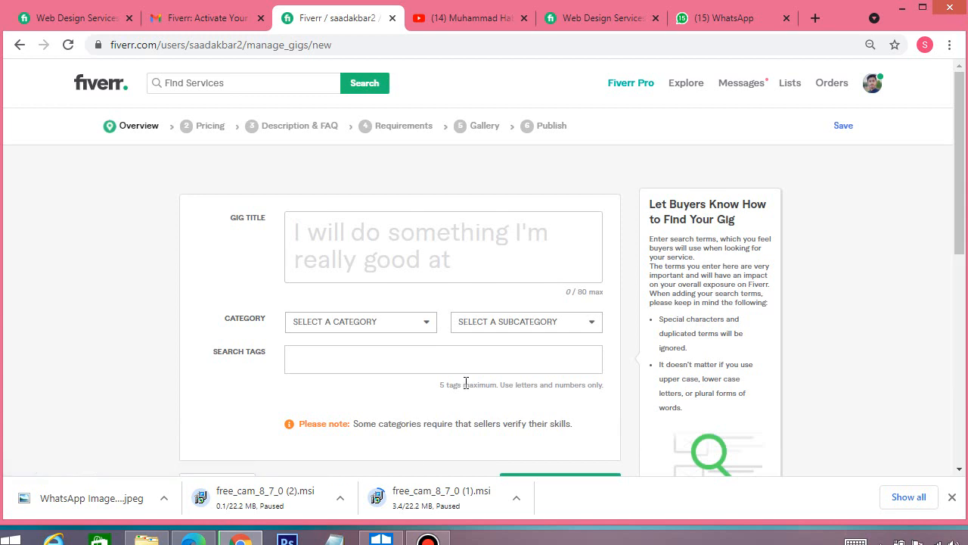
- Annotate the new gig page on screen and hide the browser's downloads list
key("ctrl+2")
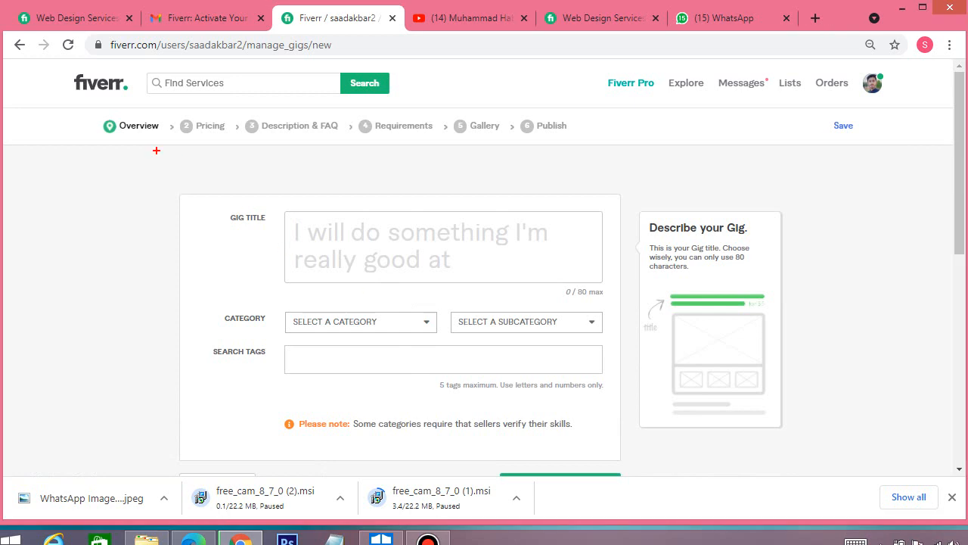
left_click_drag(97, 113, 390, 240)
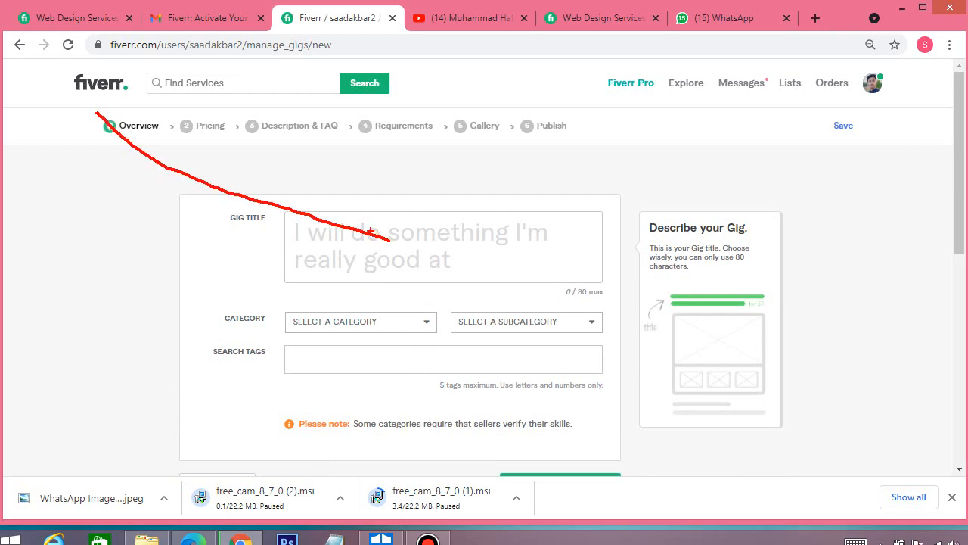
key("e")
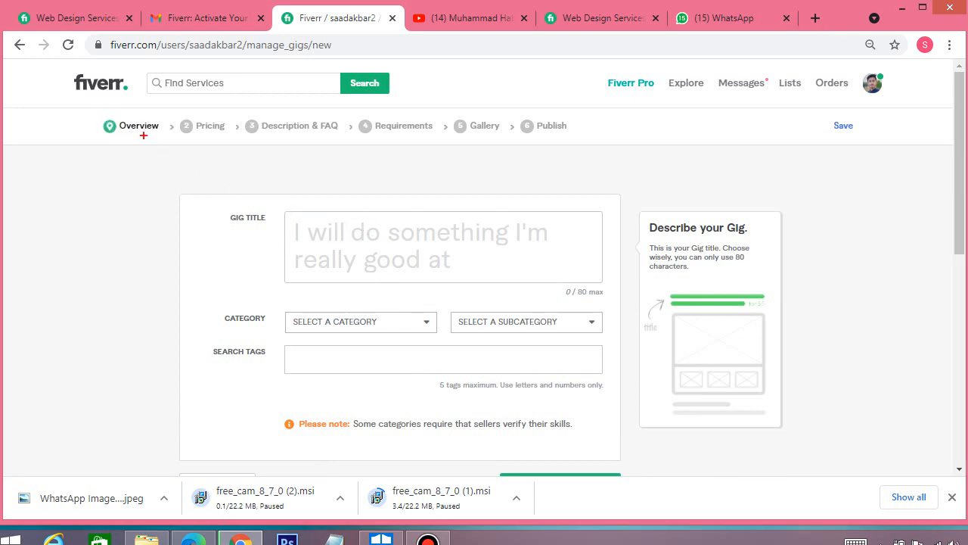
mouse_move(89, 111)
left_mouse_down()
mouse_move(443, 255)
mouse_move(761, 426)
mouse_move(814, 485)
left_mouse_up()
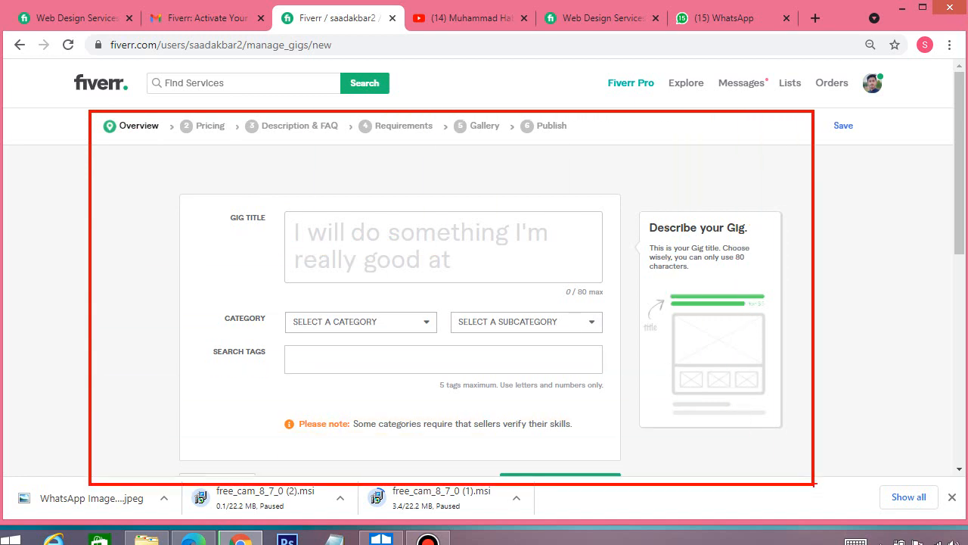
key("e")
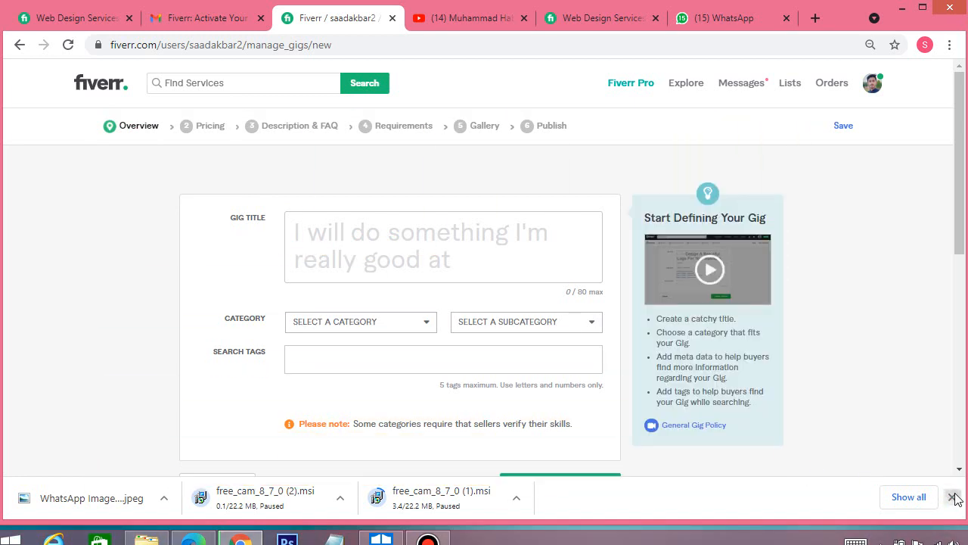
left_click(953, 497)
scroll(547, 360, "down", 5)
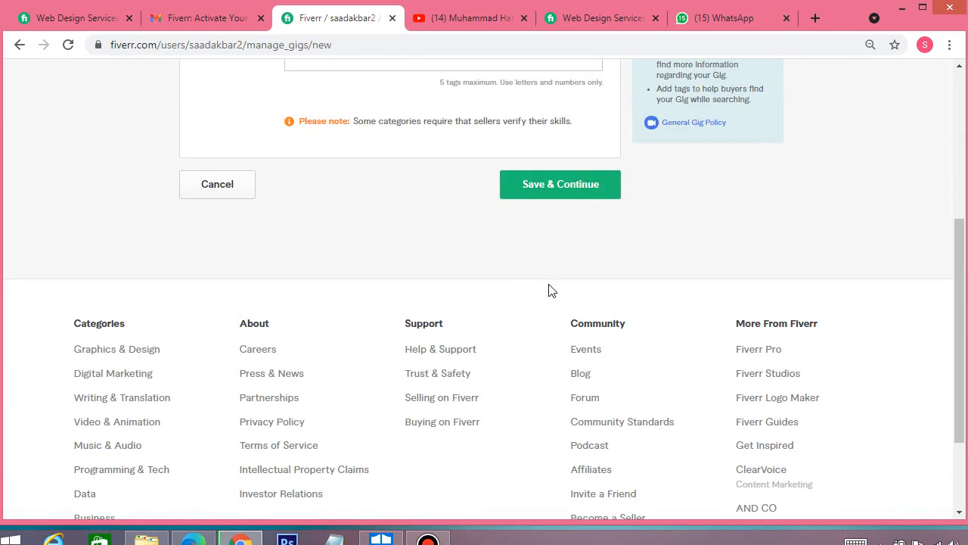
scroll(492, 317, "up", 4)
scroll(414, 251, "up", 2)
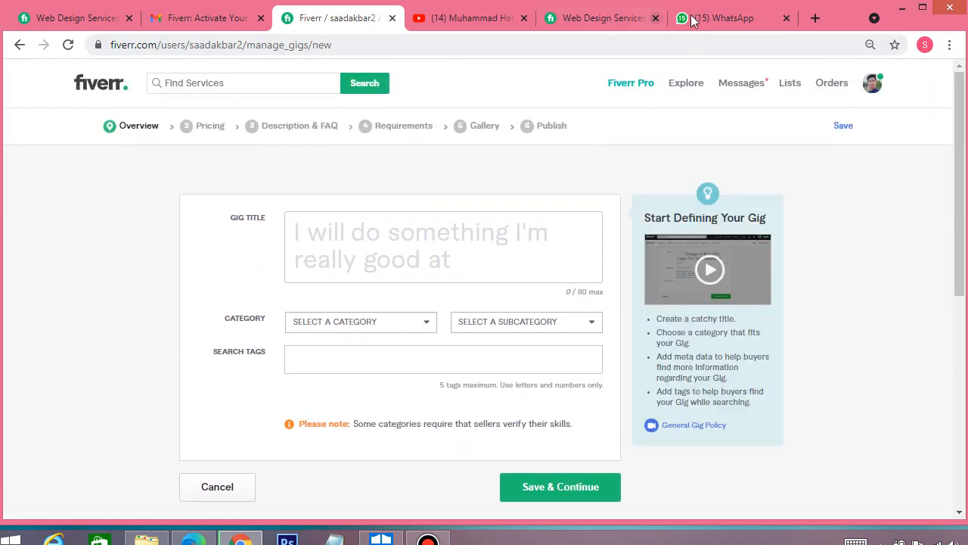
- Check the Messages list, select the Gig Title box, then view the Website Design services page
left_click(760, 91)
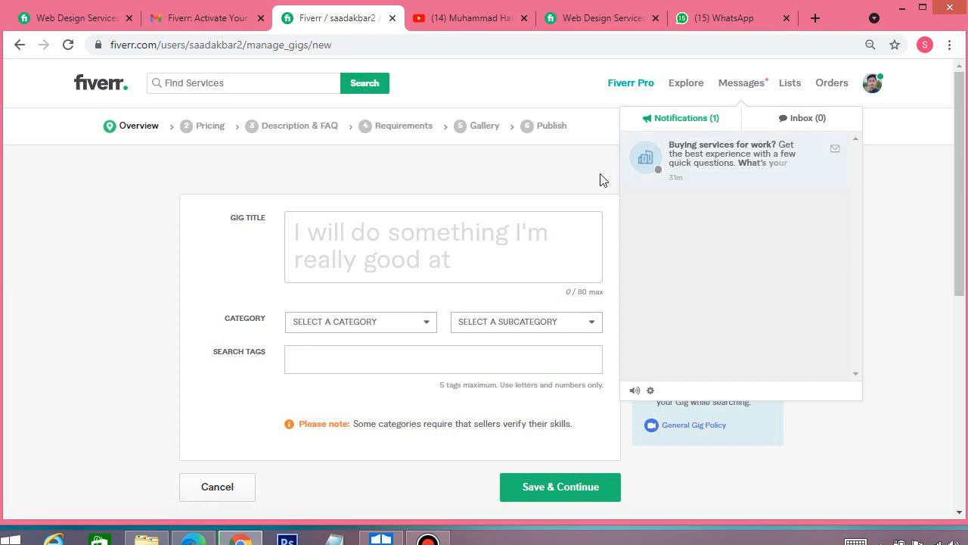
left_click(387, 233)
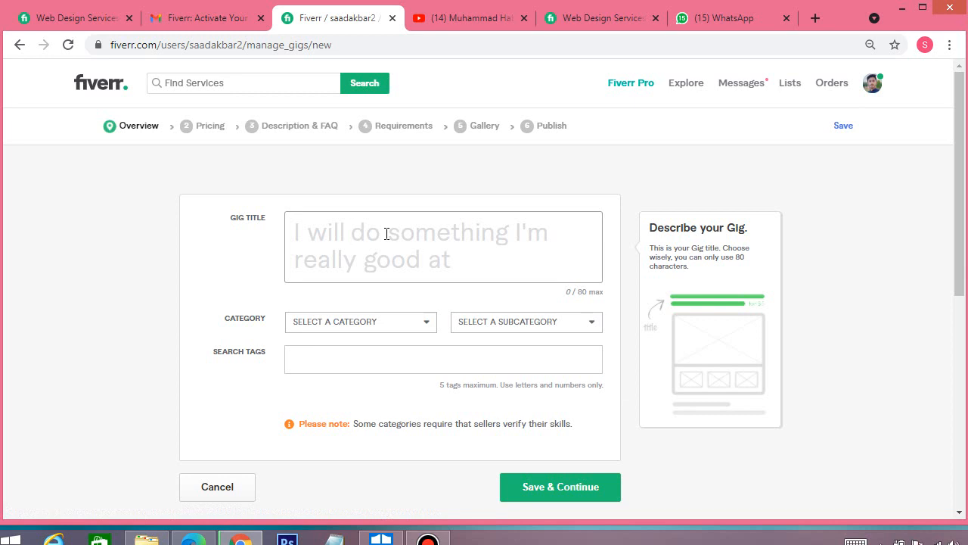
left_click(579, 16)
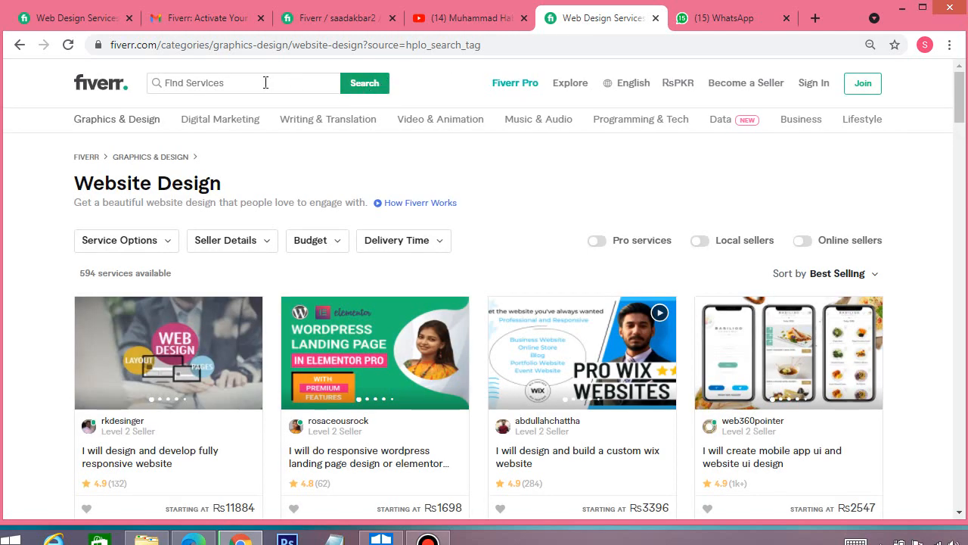
- Search Find Services for the user's own username and switch to a username search
left_click(264, 82)
type("saa")
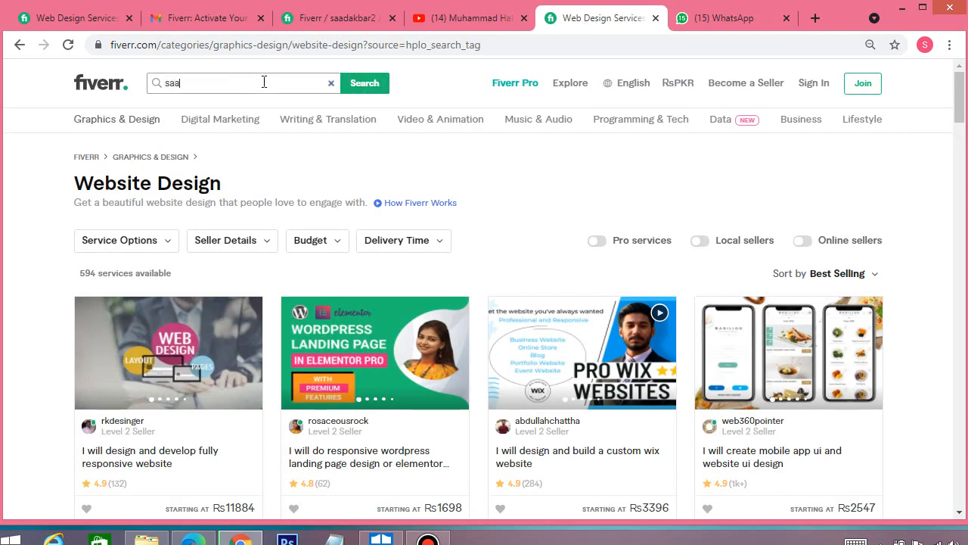
type("dakb")
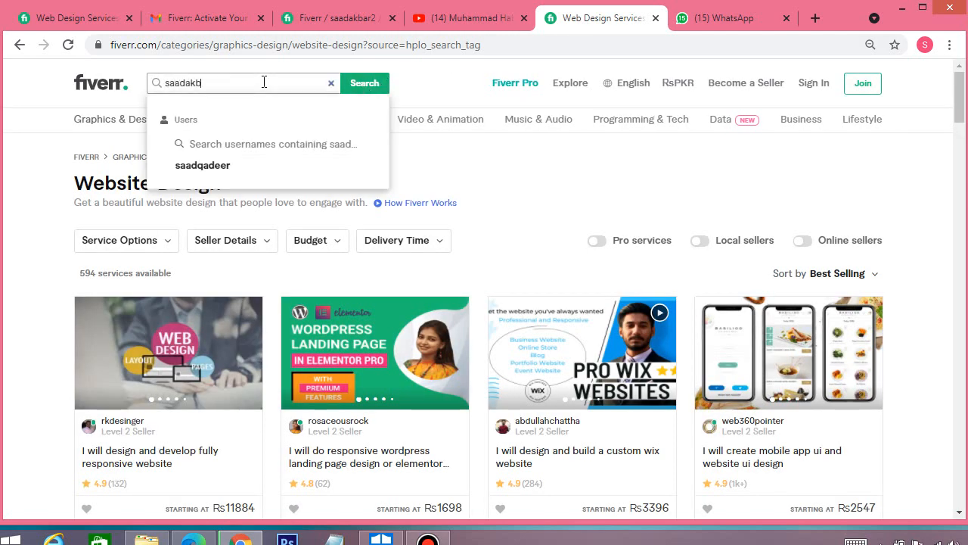
type("ar2")
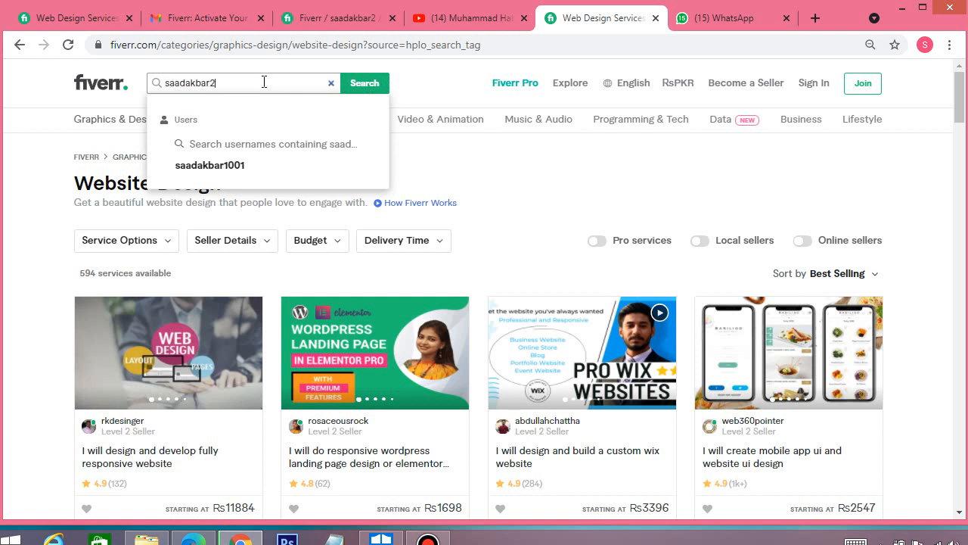
key("Return")
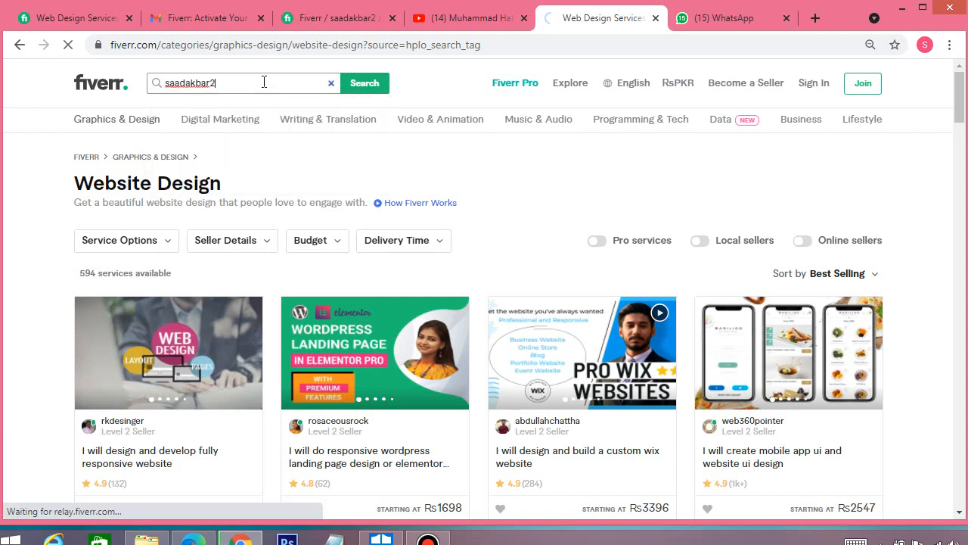
scroll(438, 208, "down", 1)
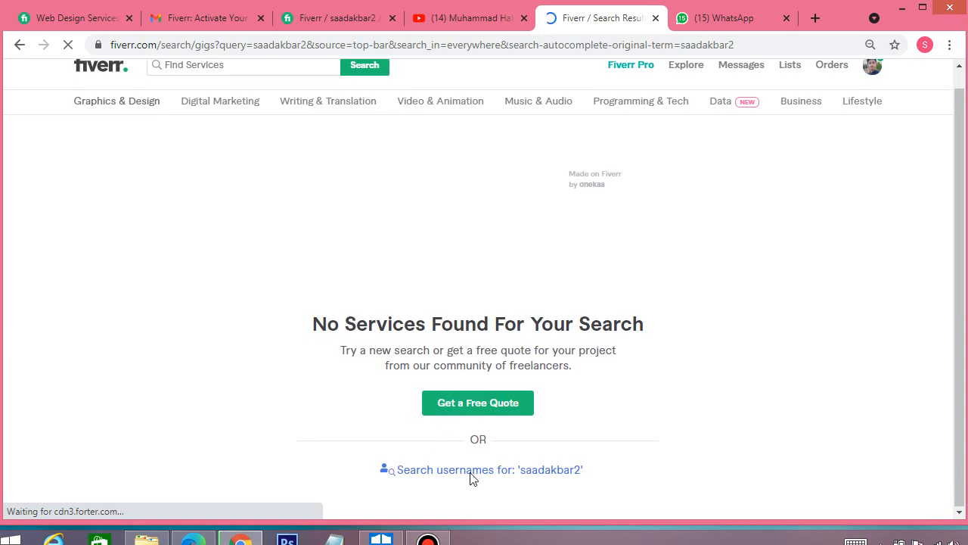
left_click(563, 476)
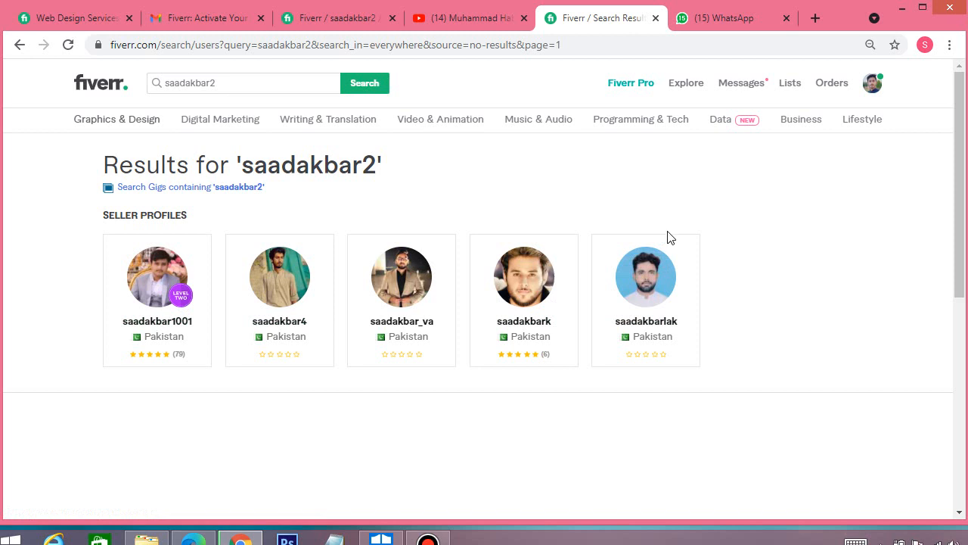
- Compare the seller results with the new gig form, then select the Gig Title box
left_click(358, 23)
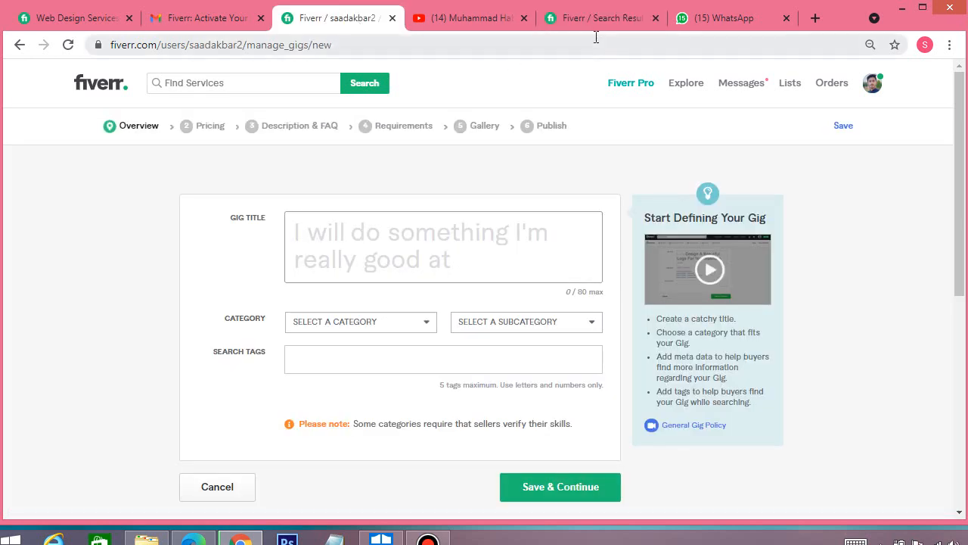
left_click(598, 23)
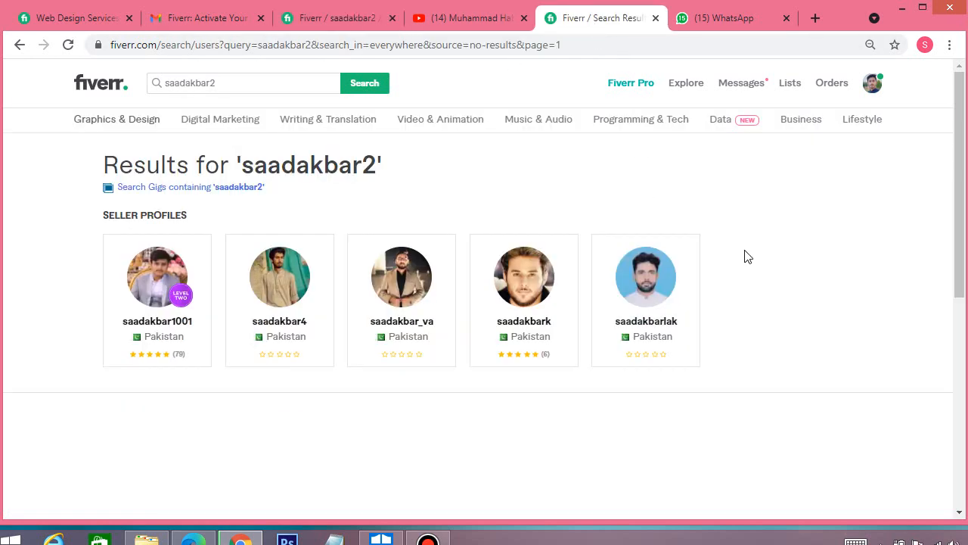
mouse_move(87, 206)
left_mouse_down()
mouse_move(570, 361)
mouse_move(735, 360)
left_mouse_up()
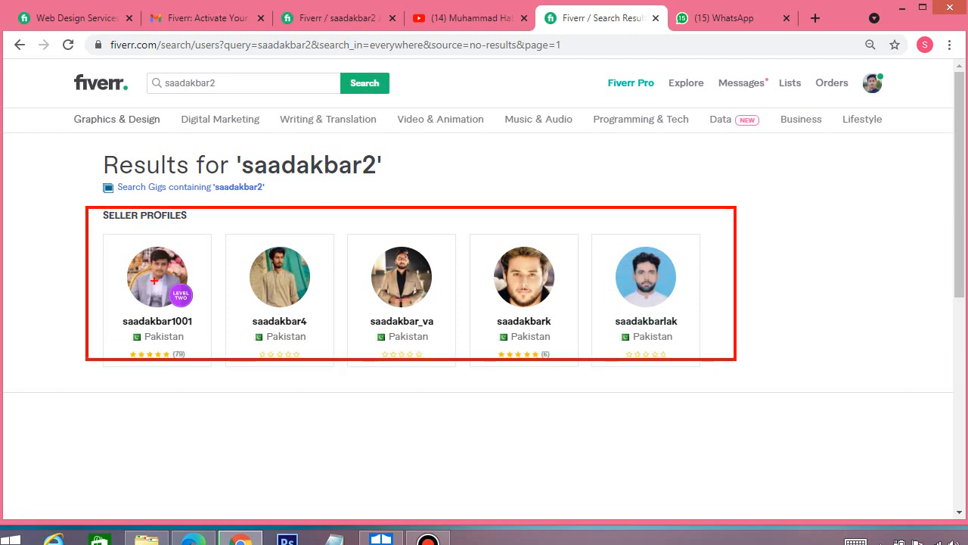
key("Escape")
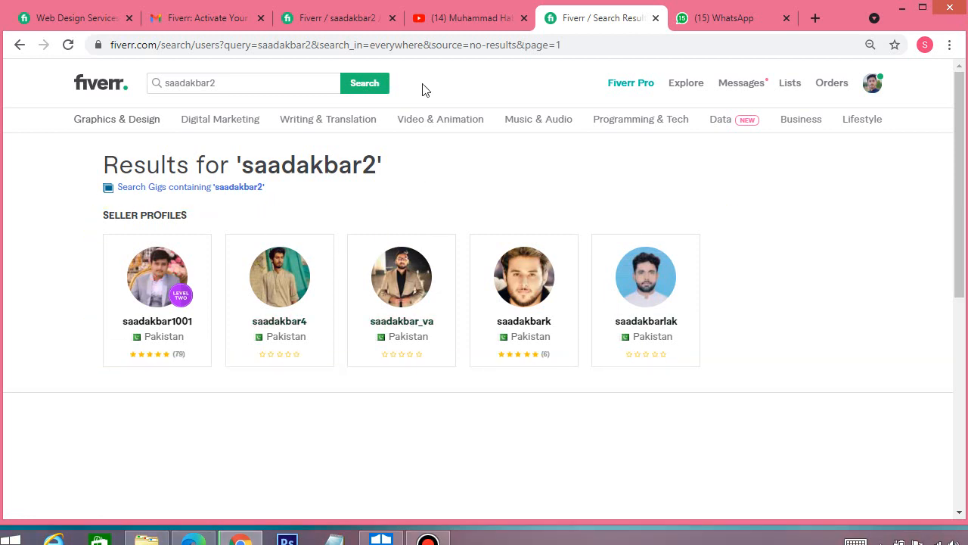
left_click(326, 18)
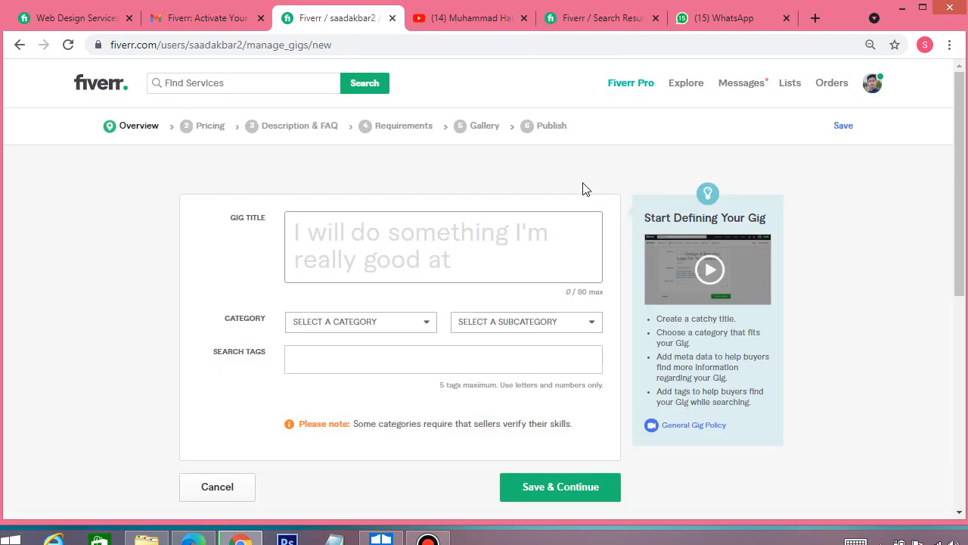
left_click(546, 237)
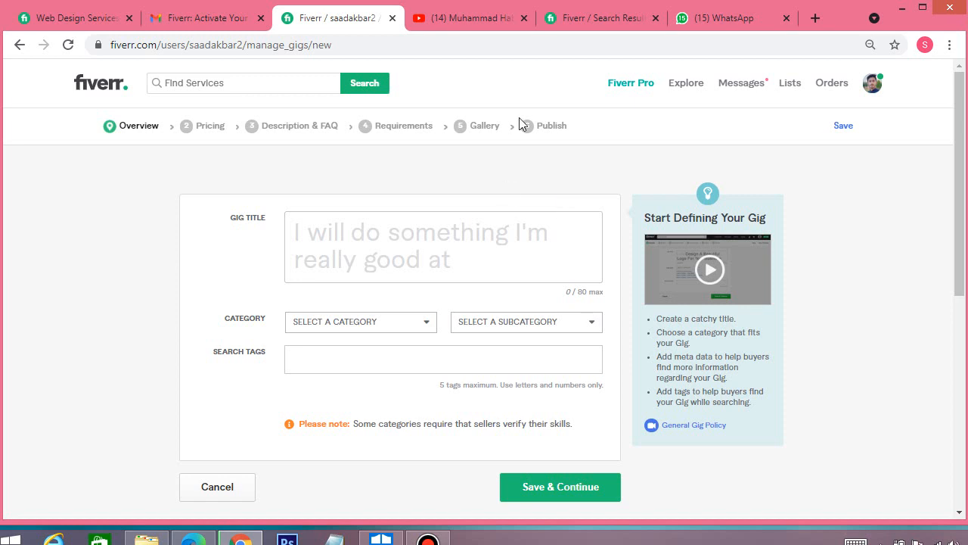
- Back on the seller results, clear the Find Services search box
left_click(575, 20)
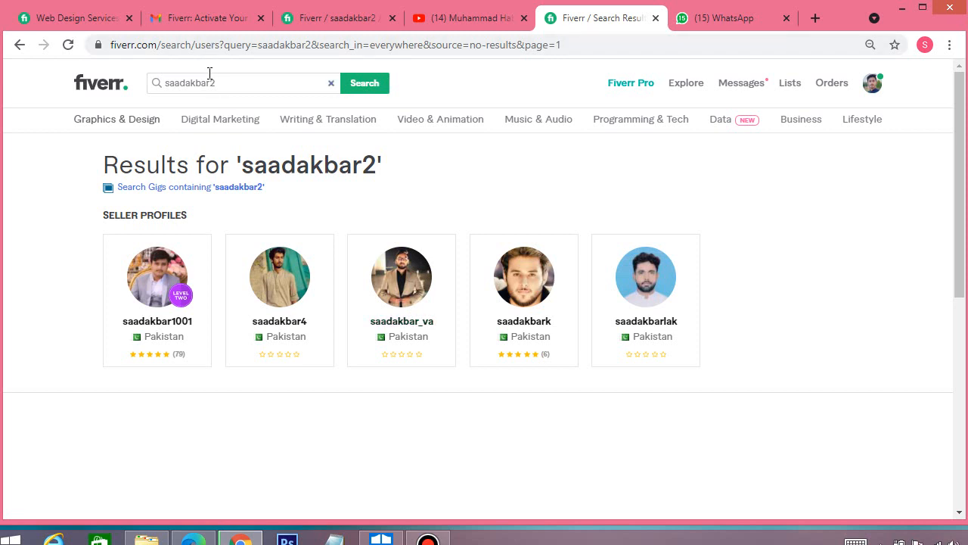
left_click(319, 78)
left_click(331, 84)
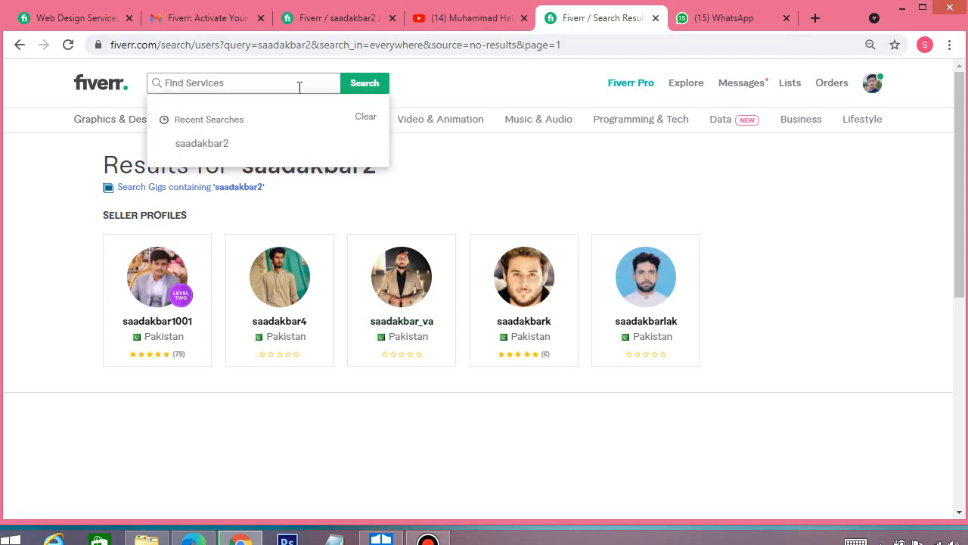
left_click(32, 112)
mouse_move(144, 118)
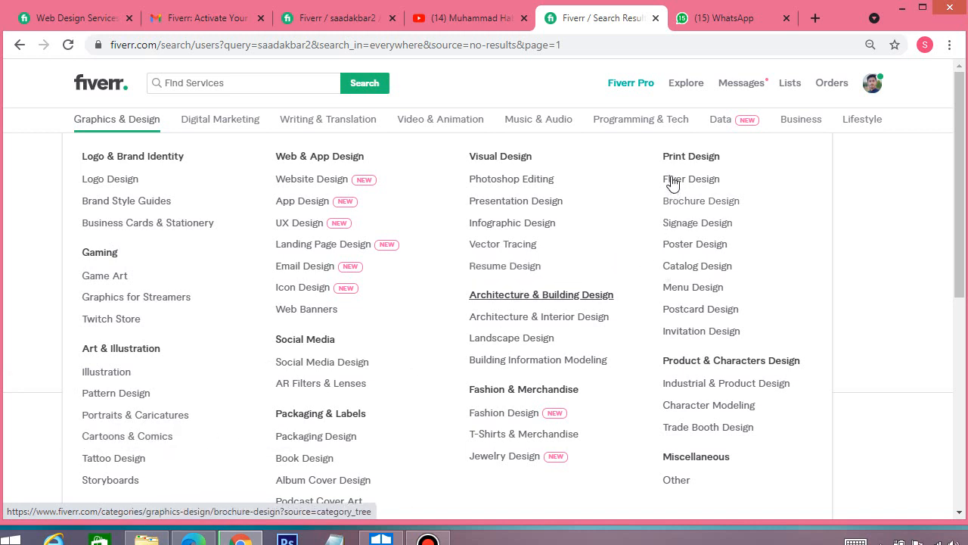
left_click_drag(684, 178, 739, 262)
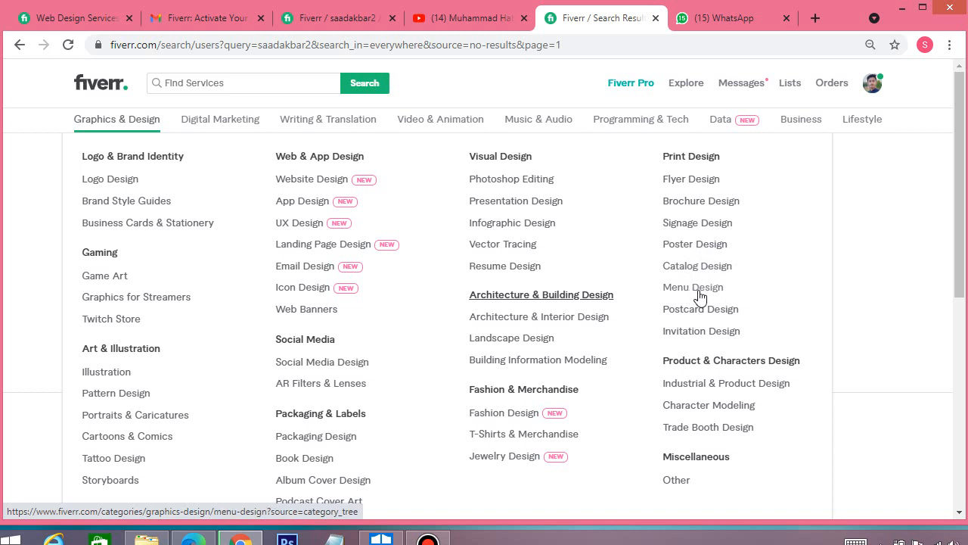
left_click_drag(698, 292, 763, 357)
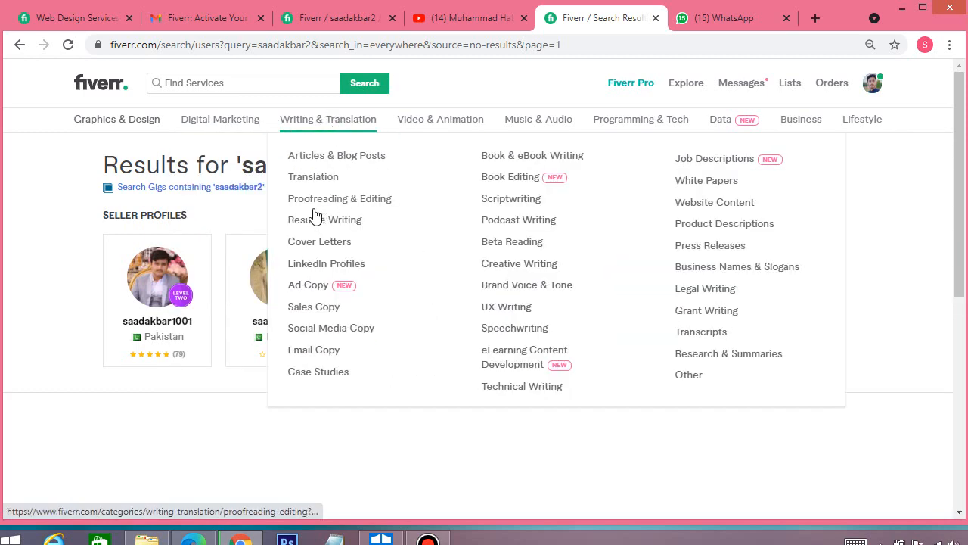
left_click_drag(314, 209, 395, 221)
mouse_move(464, 128)
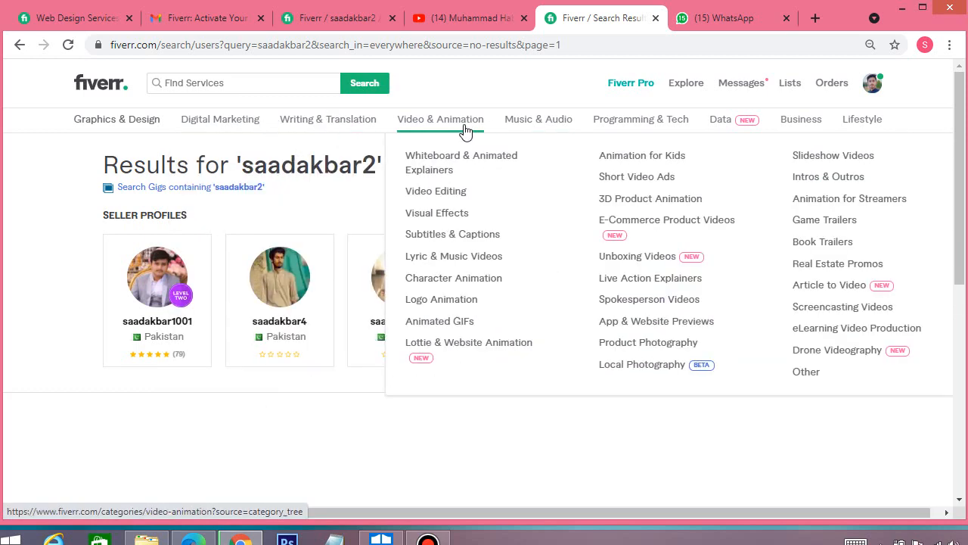
left_click_drag(464, 128, 508, 160)
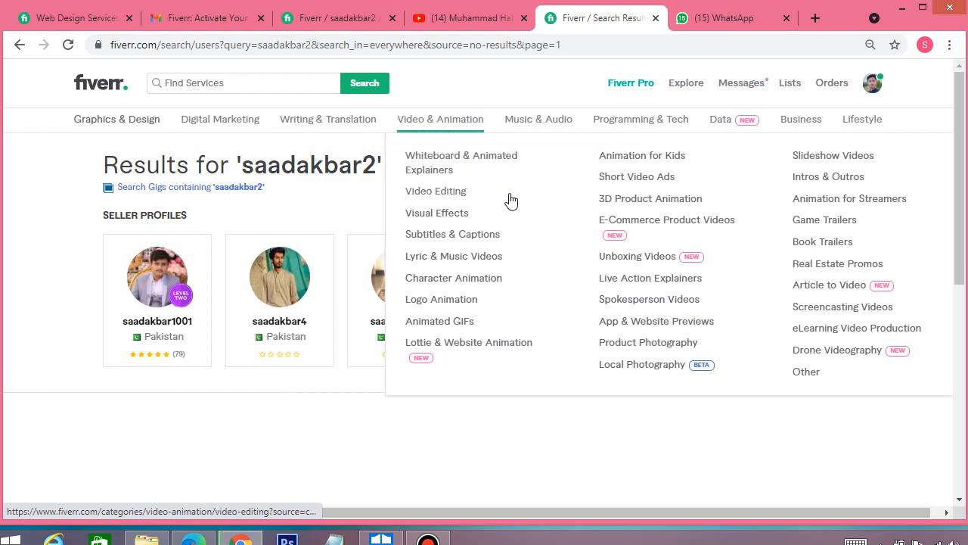
mouse_move(631, 123)
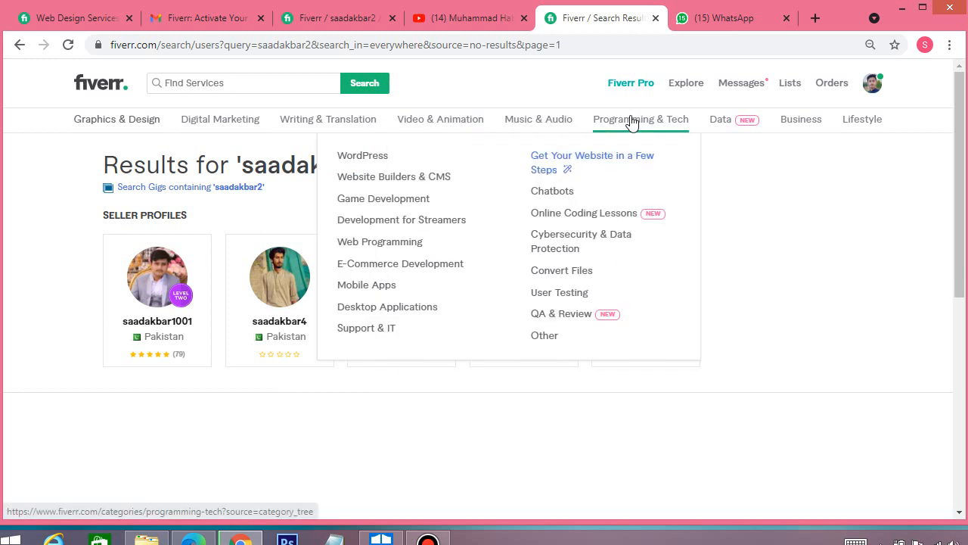
left_click_drag(631, 123, 659, 152)
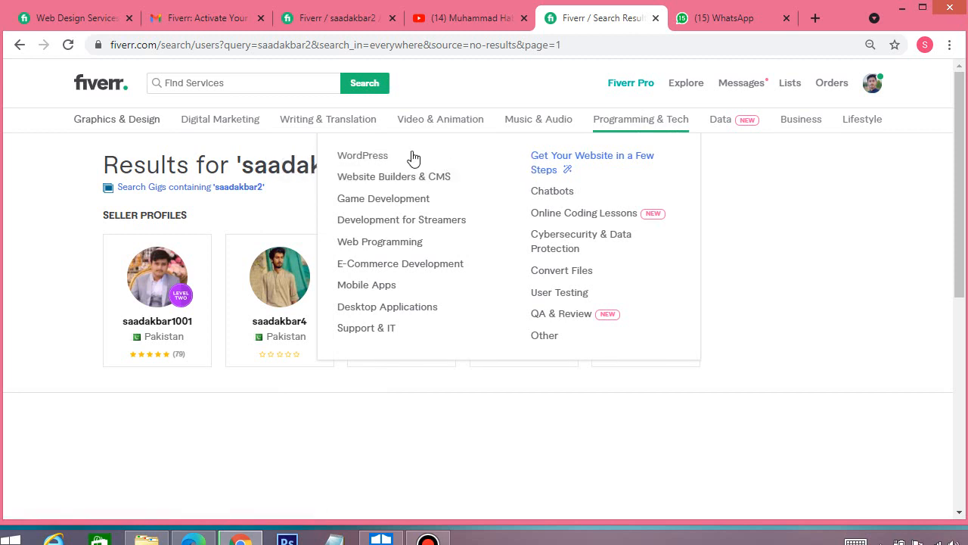
left_click_drag(363, 155, 463, 166)
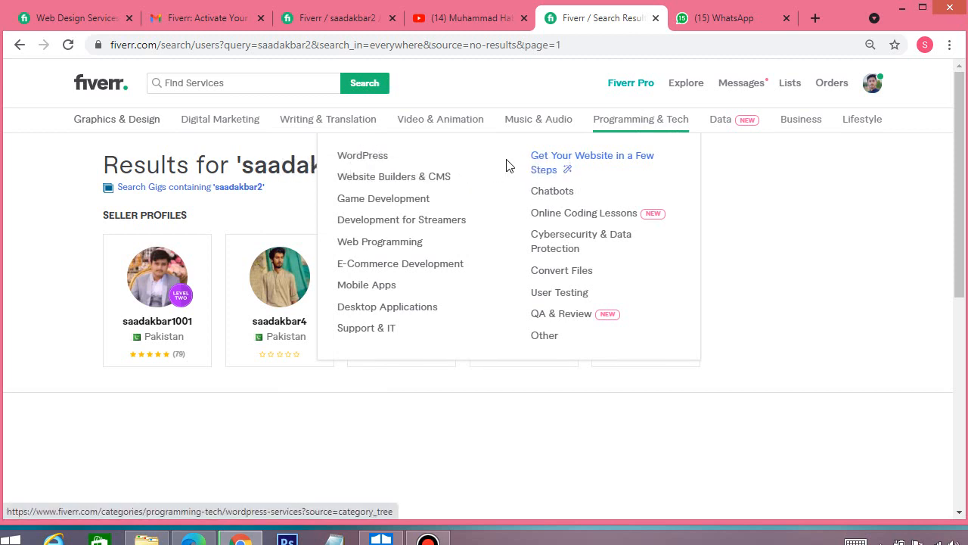
left_click_drag(388, 161, 417, 181)
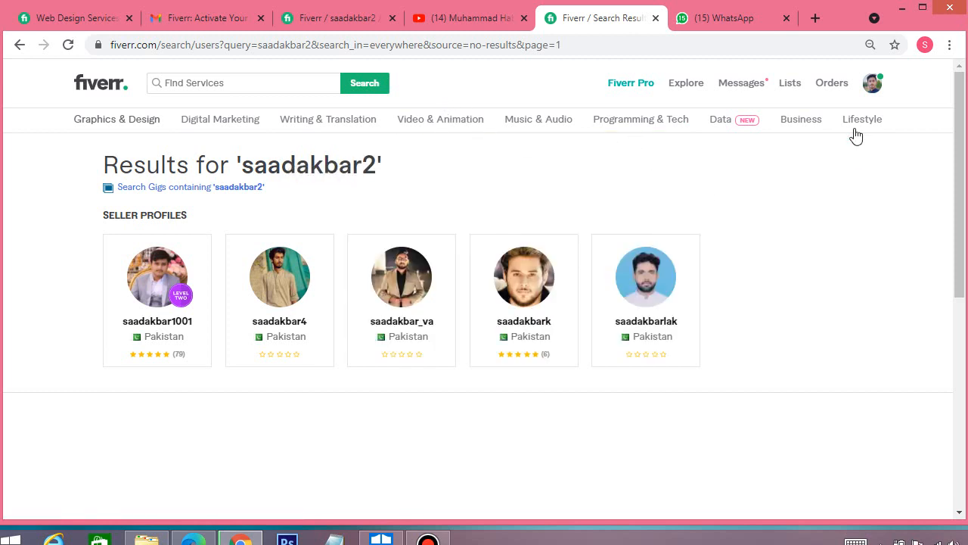
mouse_move(821, 128)
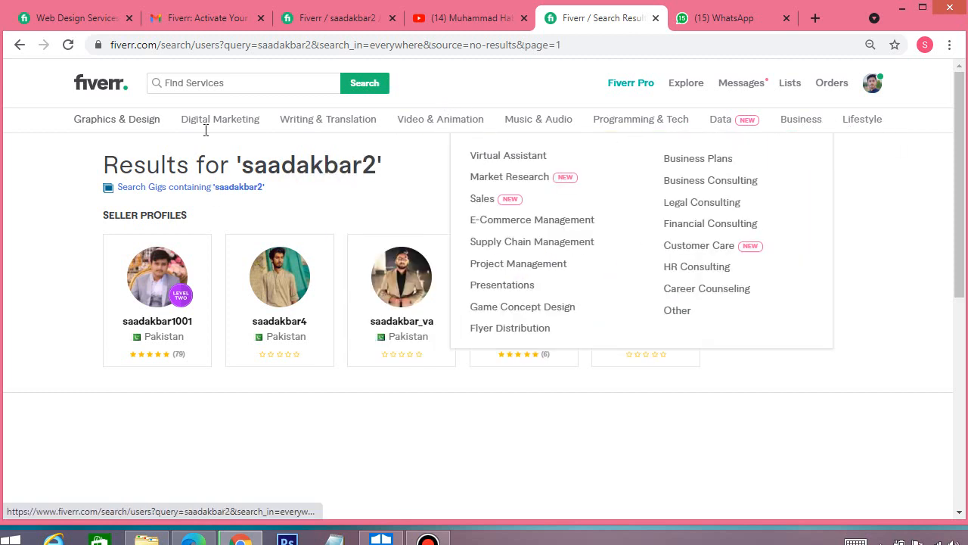
mouse_move(95, 126)
left_click_drag(95, 123, 151, 239)
scroll(151, 240, "down", 1)
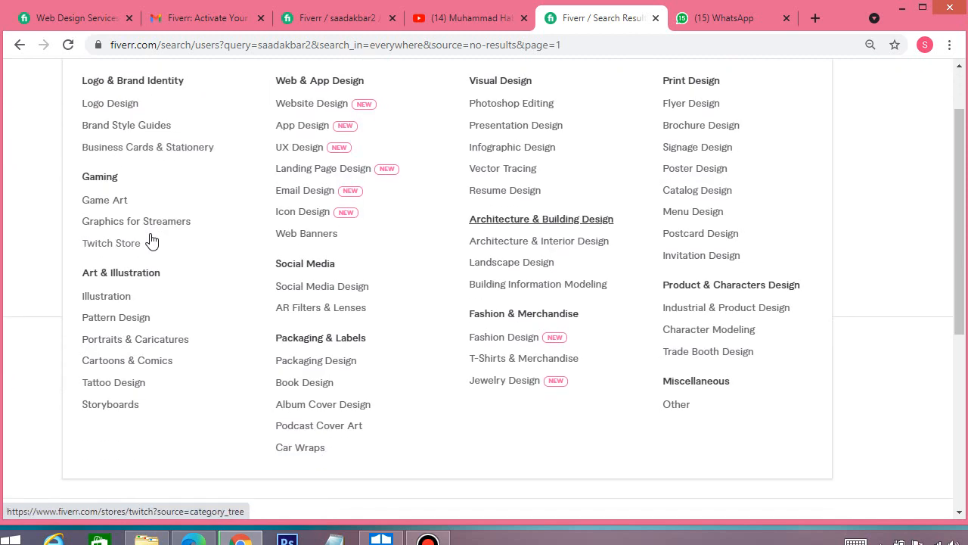
scroll(152, 240, "up", 1)
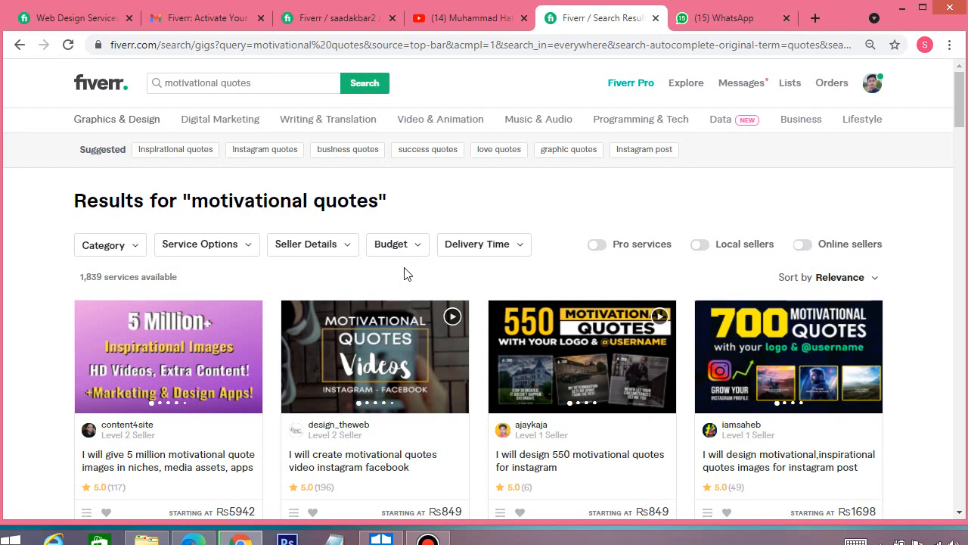
- Switch to the YouTube channel showing videos about creating Fiverr gigs
left_click(465, 20)
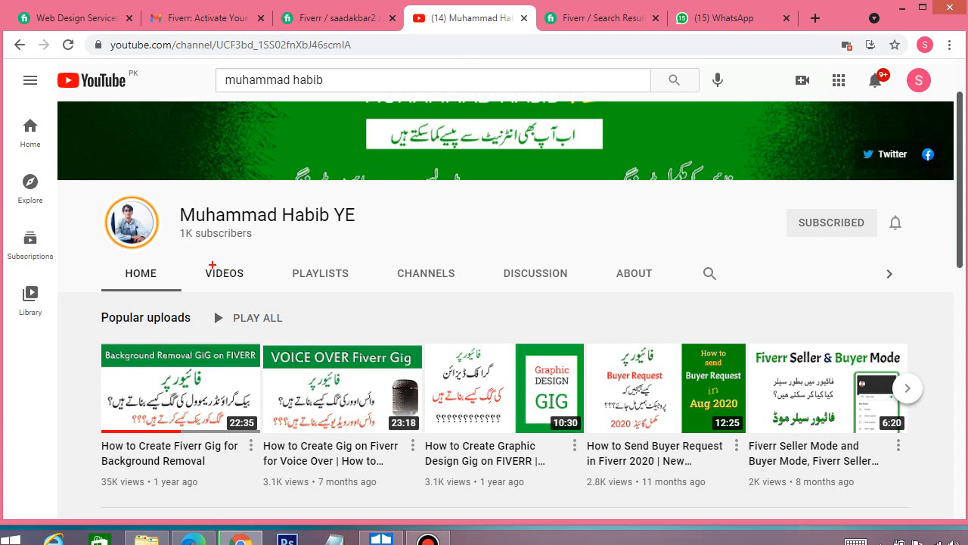
- List the channel's videos and highlight 'How to Create Quotes in Mobile Phone'
left_click_drag(203, 260, 251, 285)
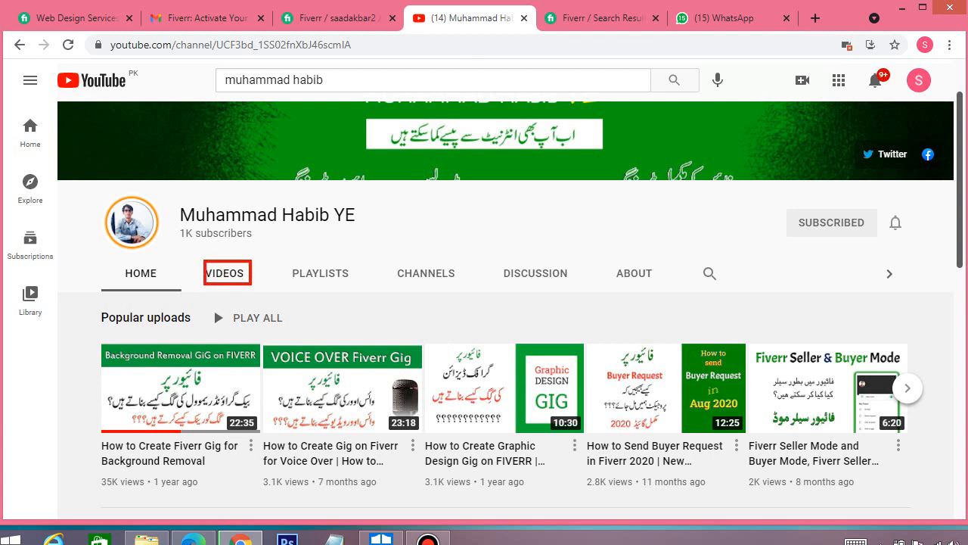
left_click(224, 275)
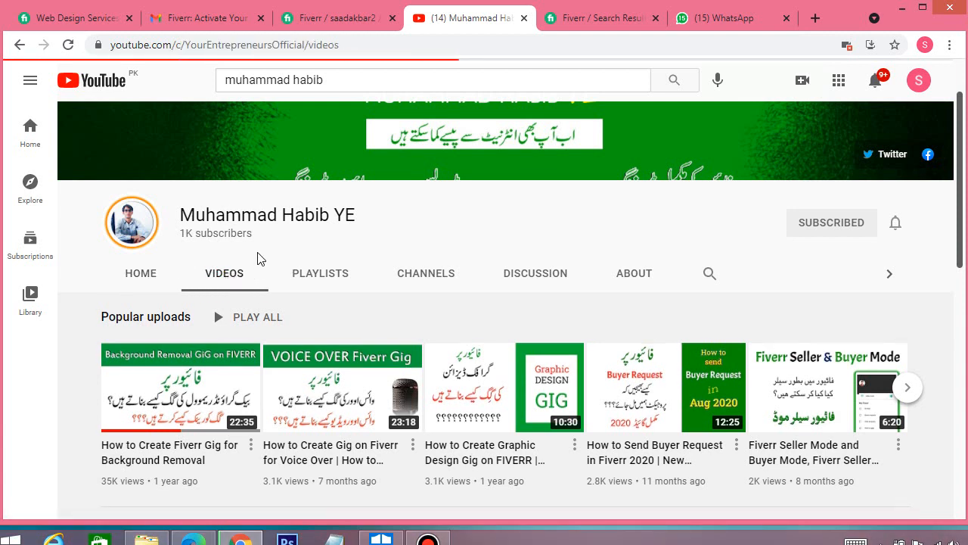
scroll(257, 259, "down", 2)
scroll(270, 323, "up", 2)
scroll(273, 313, "down", 2)
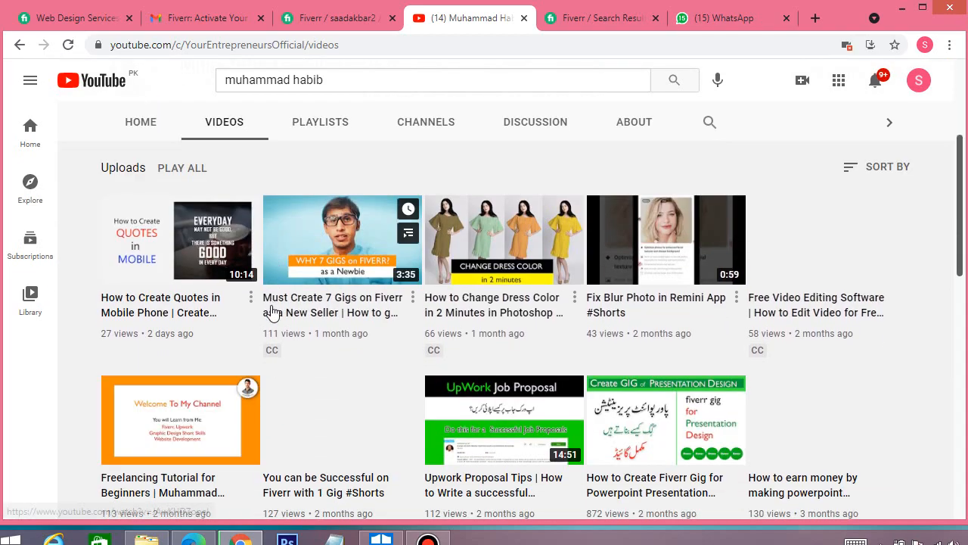
scroll(250, 316, "up", 4)
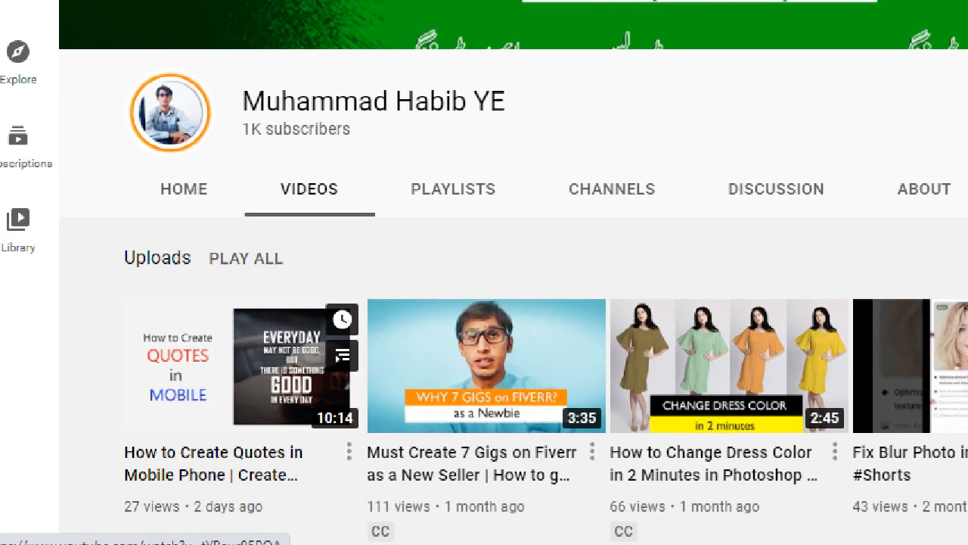
left_click_drag(94, 295, 370, 507)
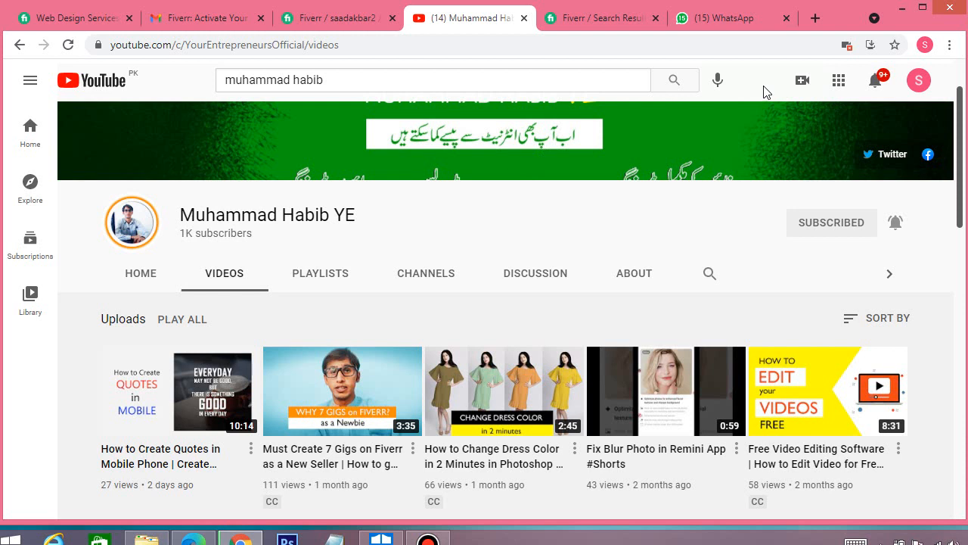
- Open a new Chrome tab and load canva.com
double_click(820, 16)
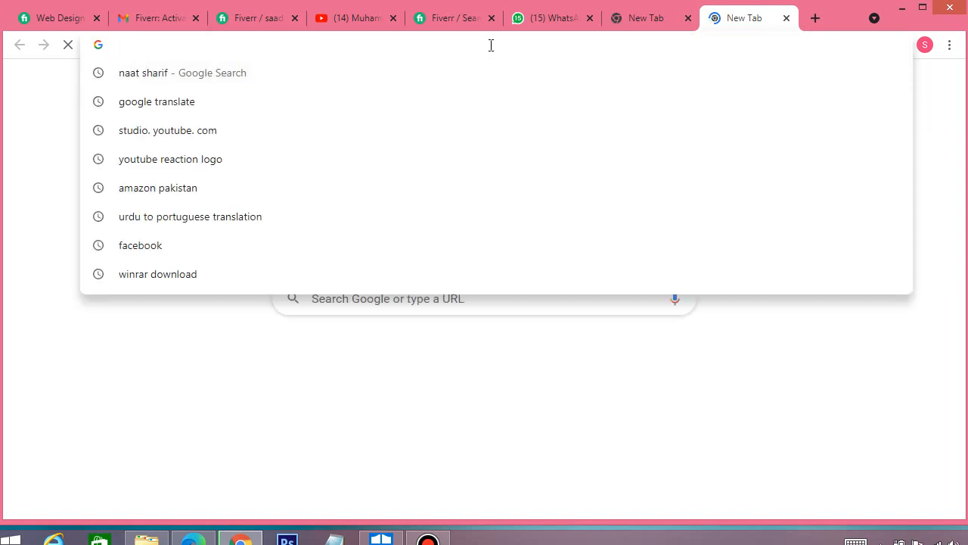
type("canva")
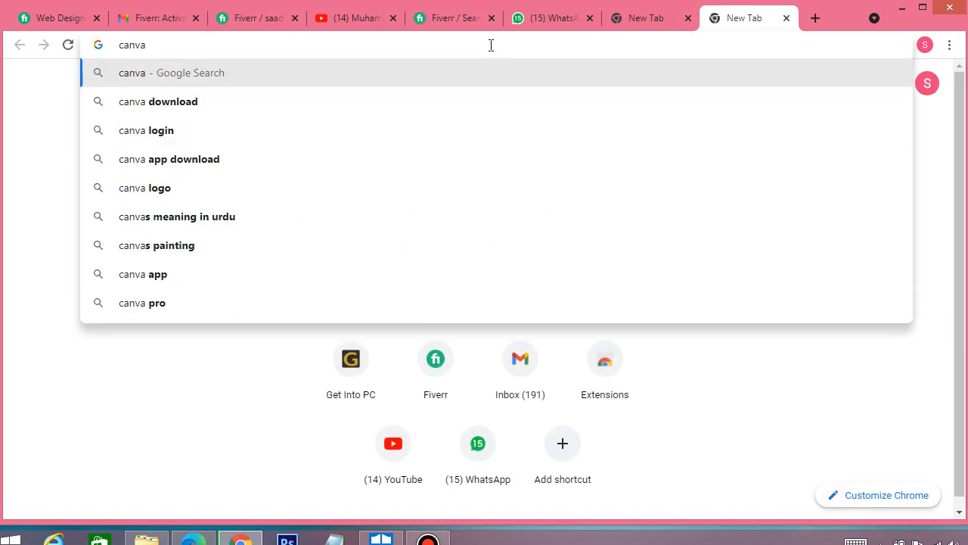
type(".com")
key("Return")
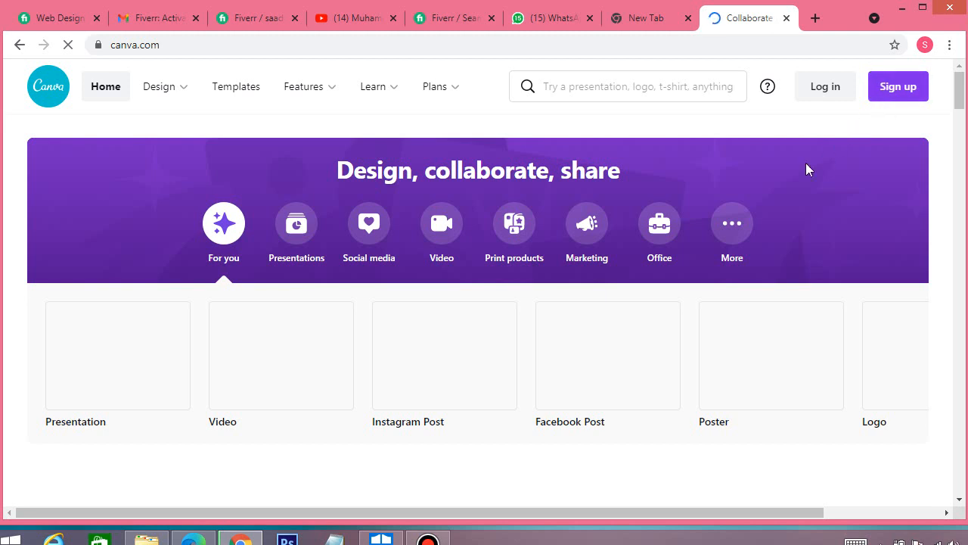
scroll(615, 110, "up", 1)
- Search Canva for 'quotes' and pick the Motivational Quote Social Graphic suggestion
left_click(617, 85)
type("quo")
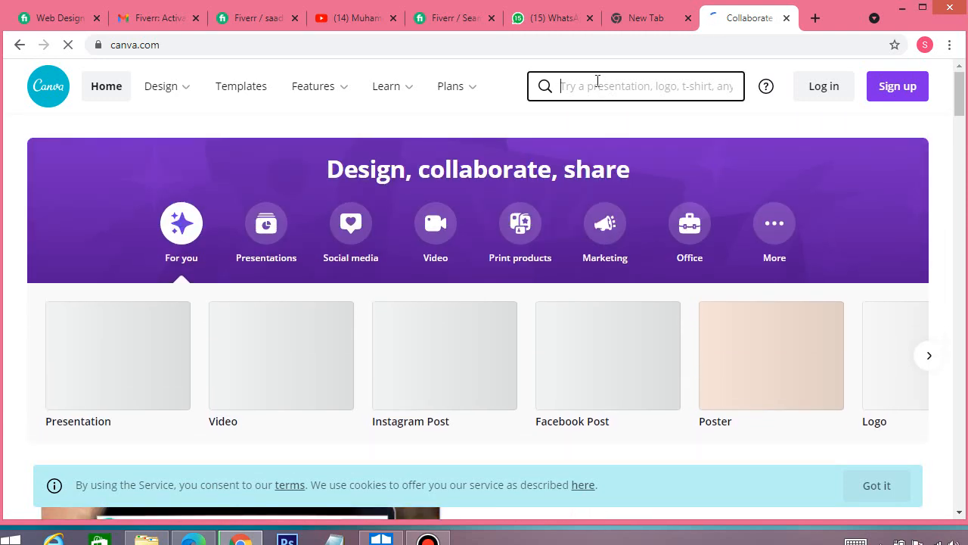
left_click(596, 84)
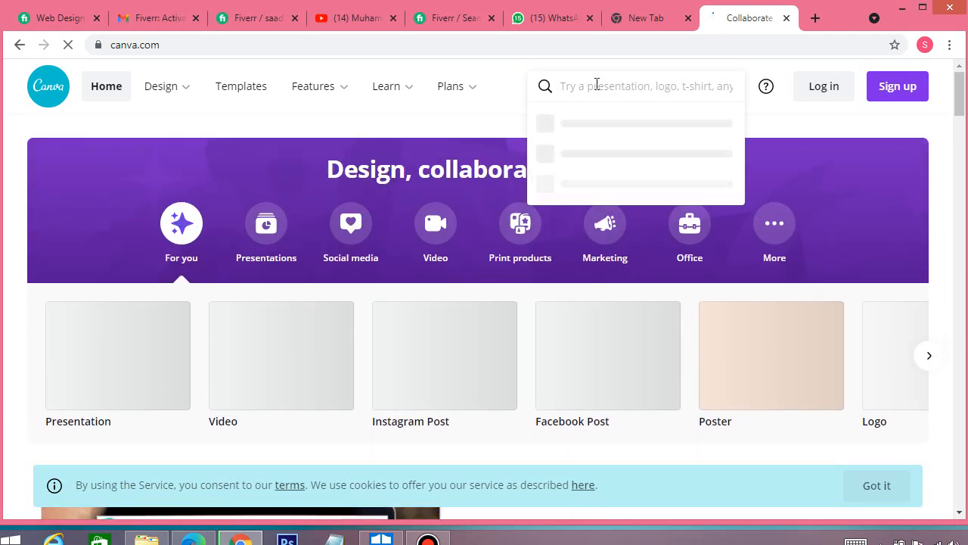
type("q")
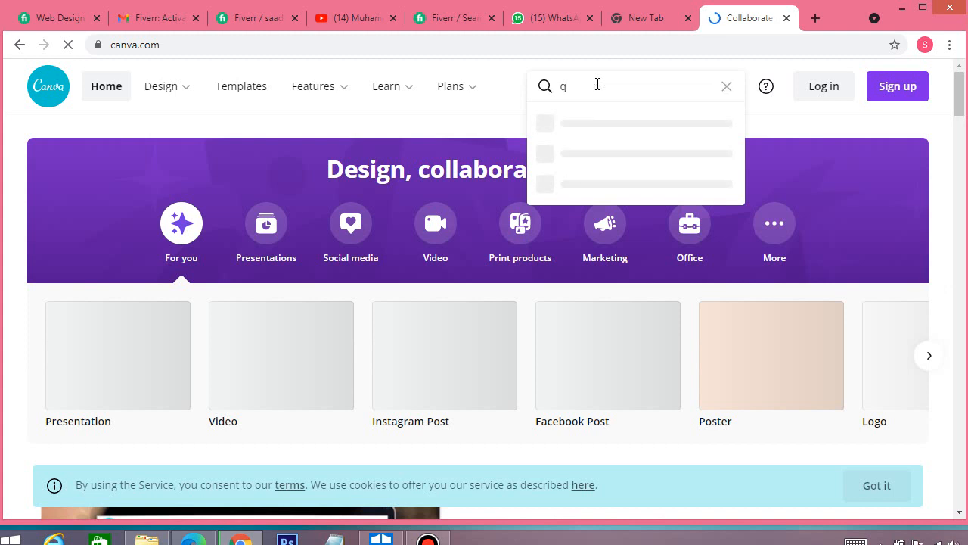
type("uotes")
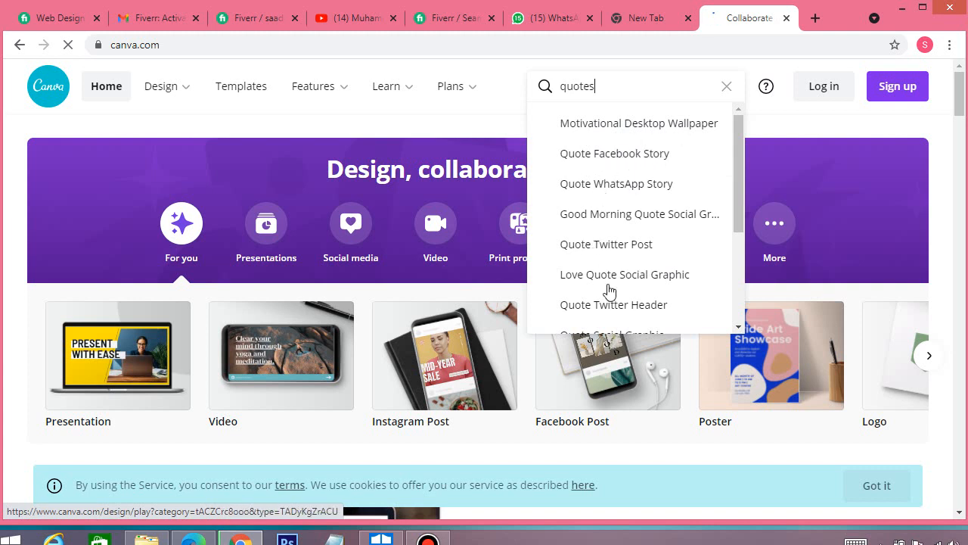
scroll(611, 288, "down", 2)
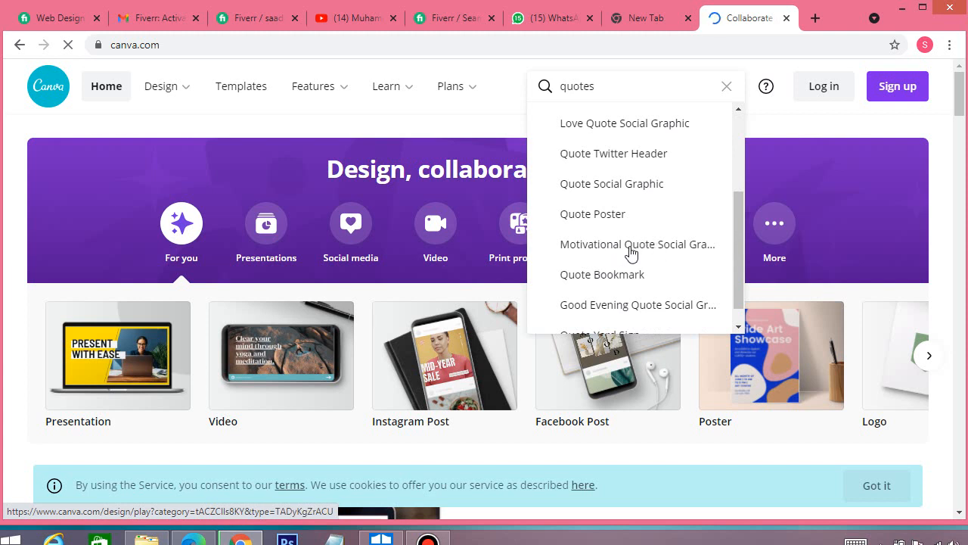
left_click(635, 251)
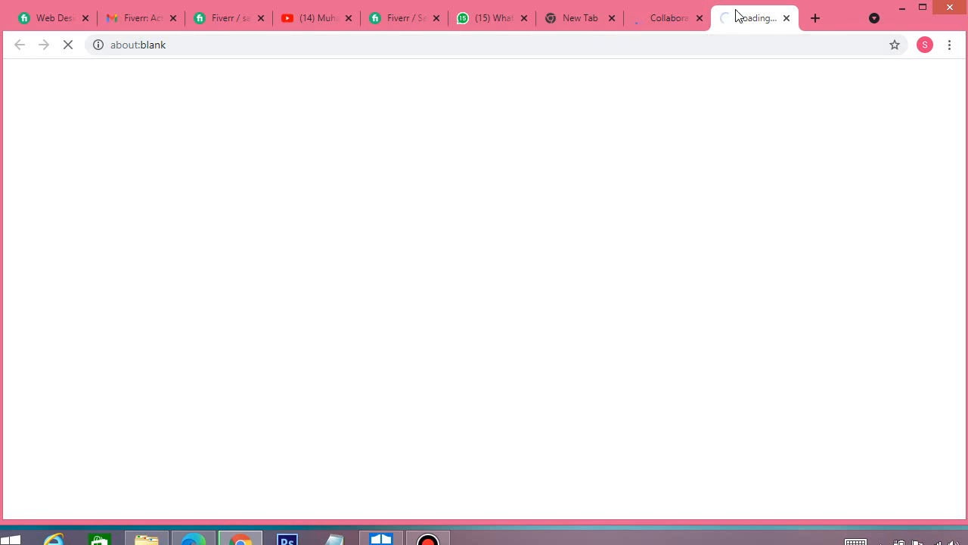
- Return to the Canva home tab and close the search suggestions
left_click(671, 21)
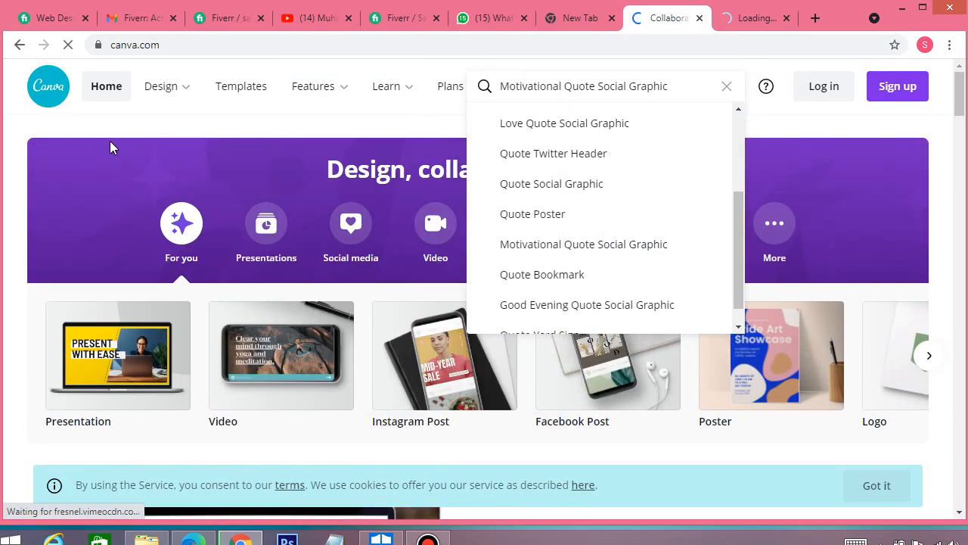
left_click(108, 141)
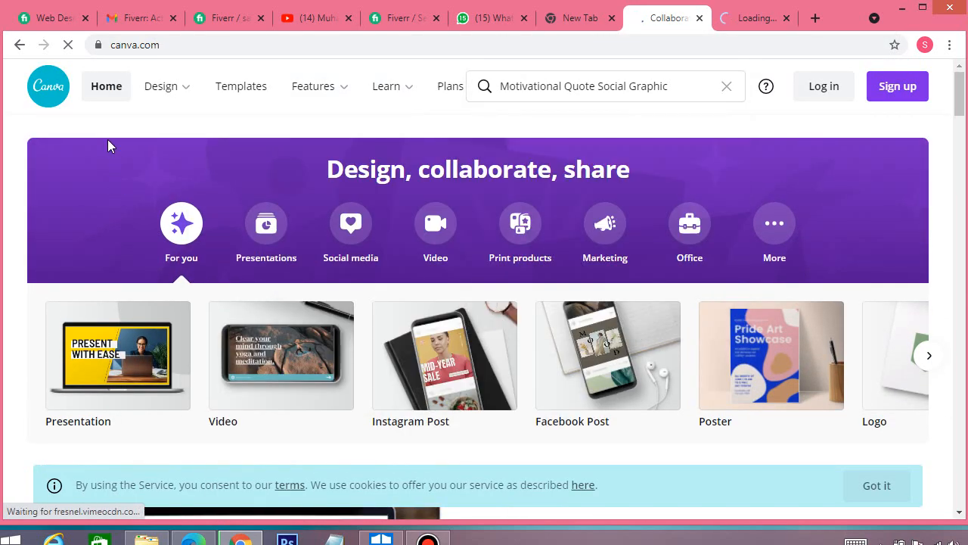
scroll(107, 149, "down", 10)
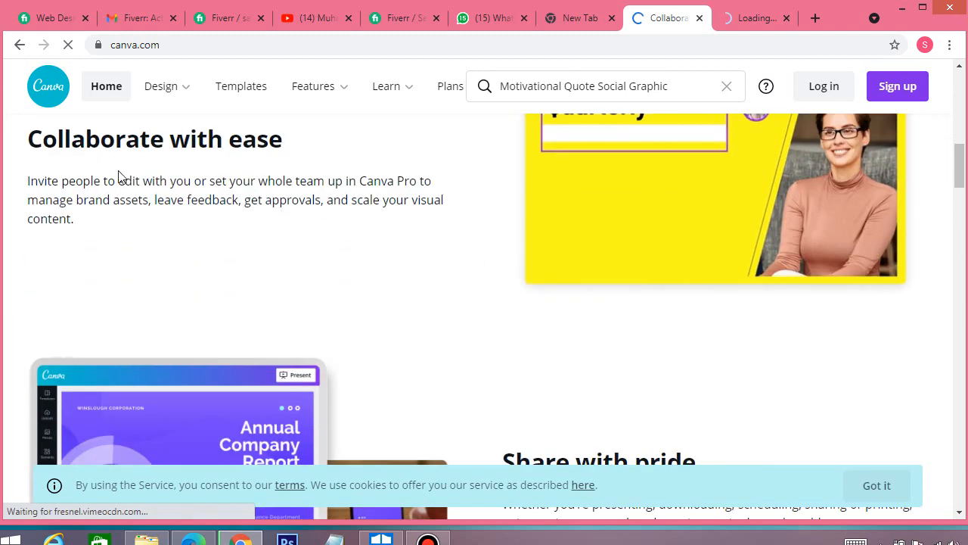
scroll(119, 176, "down", 10)
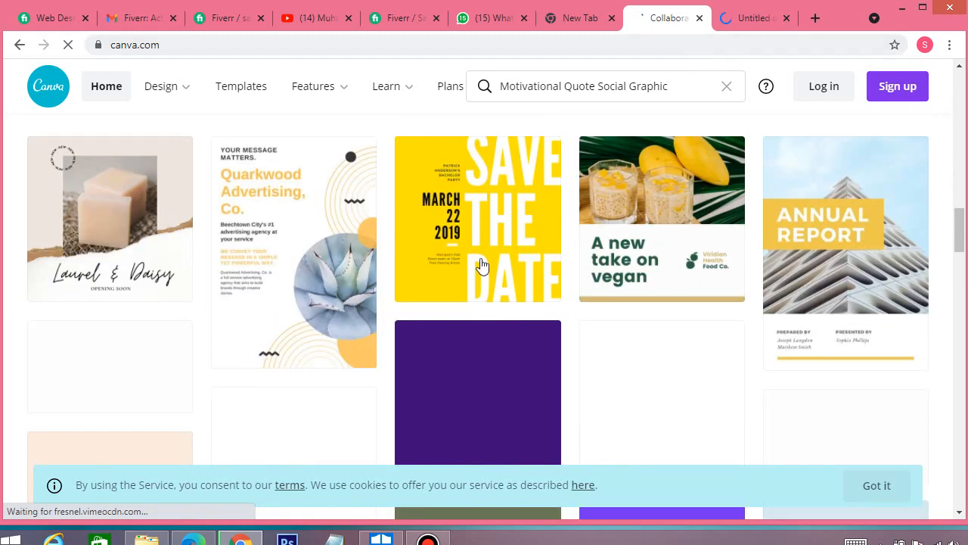
scroll(481, 265, "up", 2)
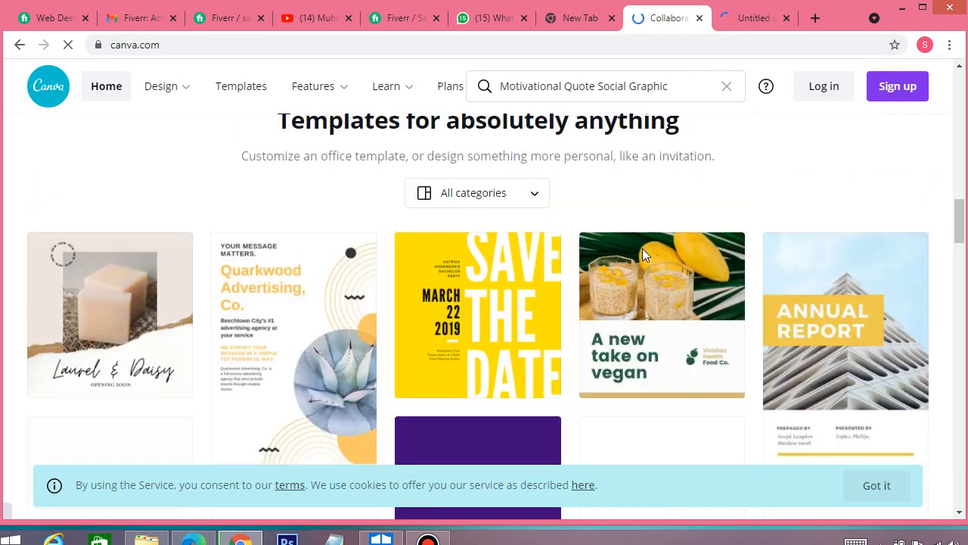
scroll(642, 250, "up", 10)
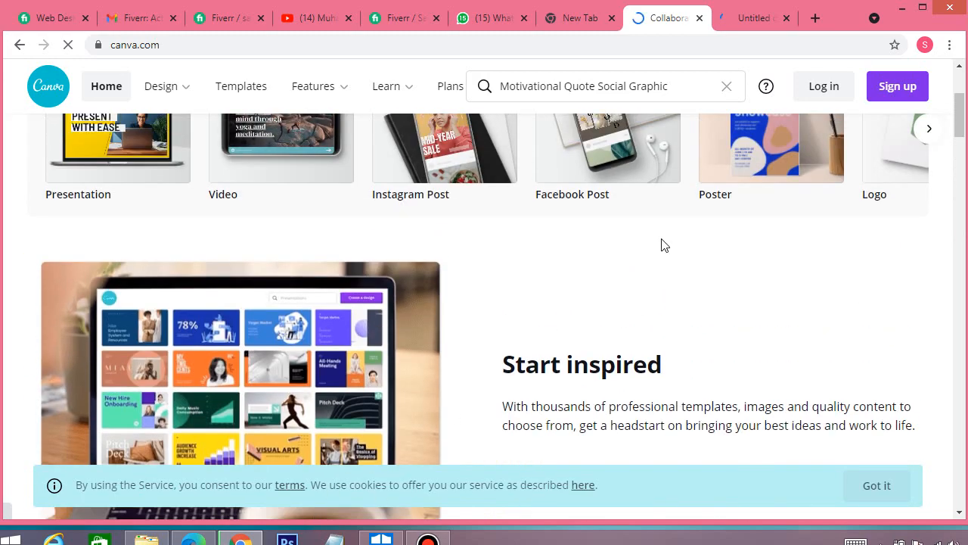
- Review the Fiverr quote results and browse more design categories on Canva's home page
left_click(395, 21)
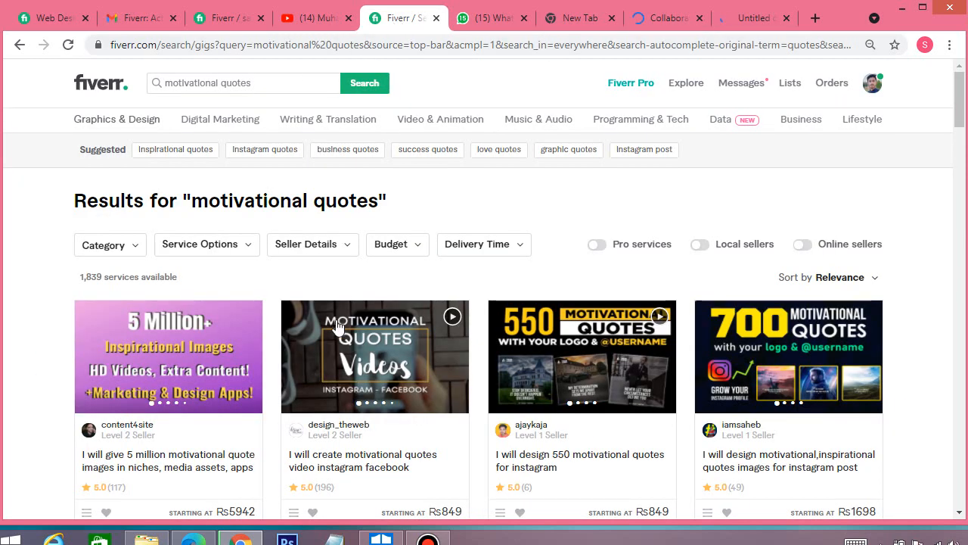
scroll(513, 268, "down", 1)
scroll(616, 205, "up", 1)
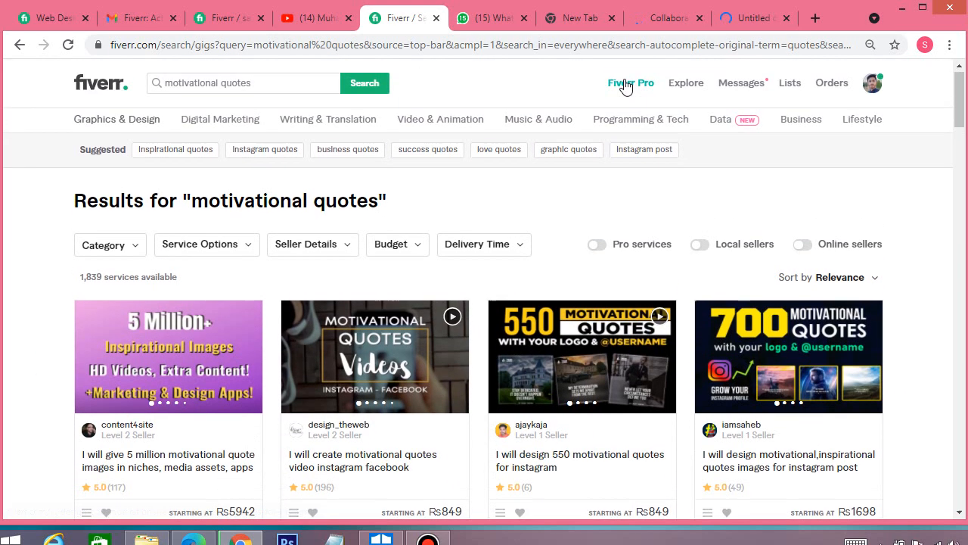
left_click(728, 23)
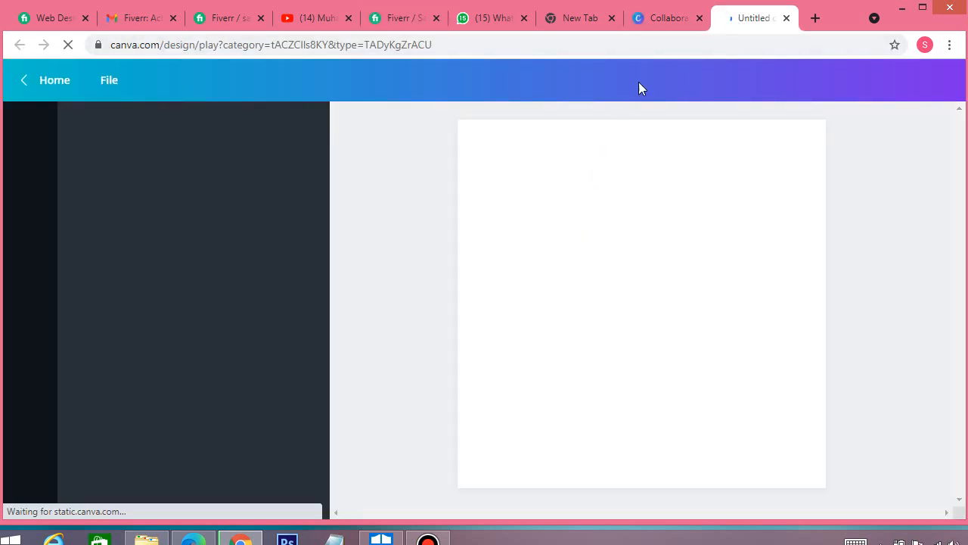
left_click(656, 18)
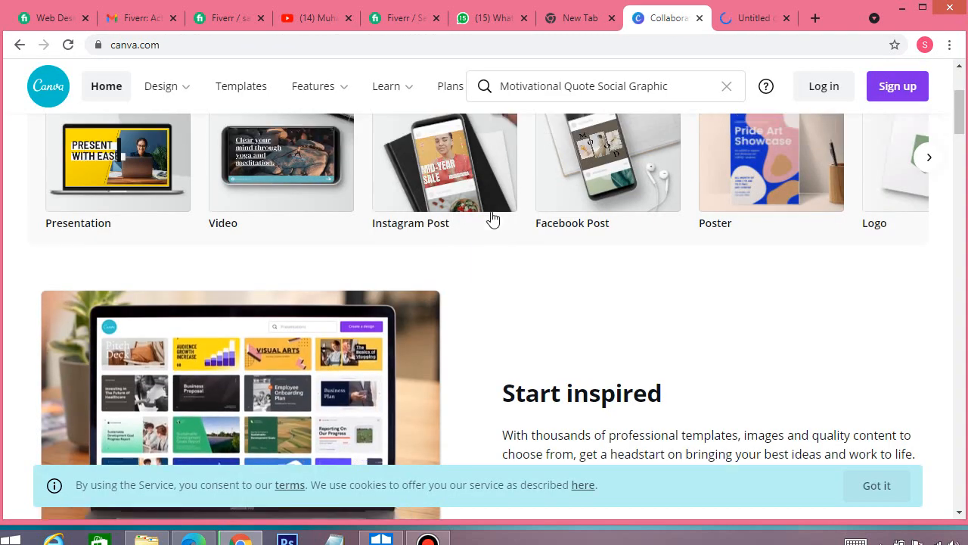
scroll(496, 227, "up", 3)
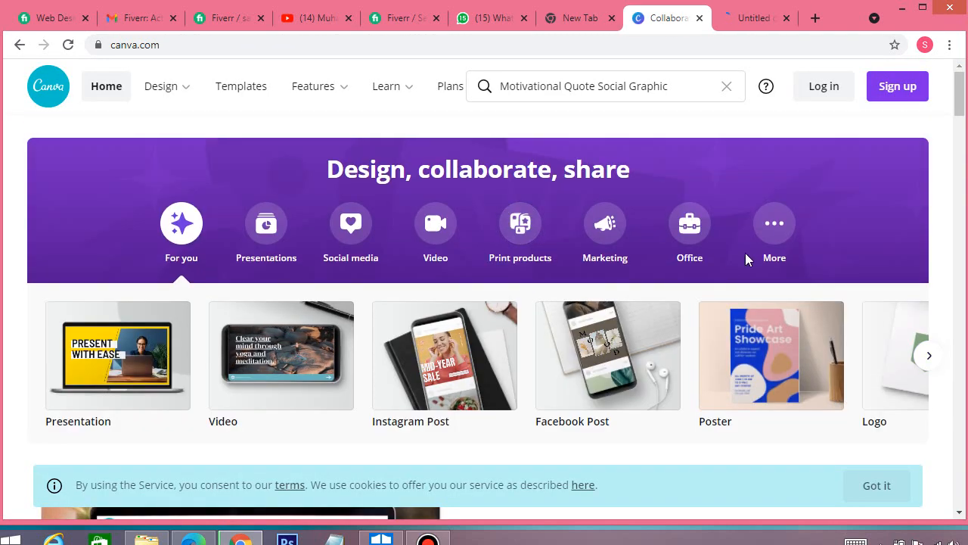
left_click(783, 232)
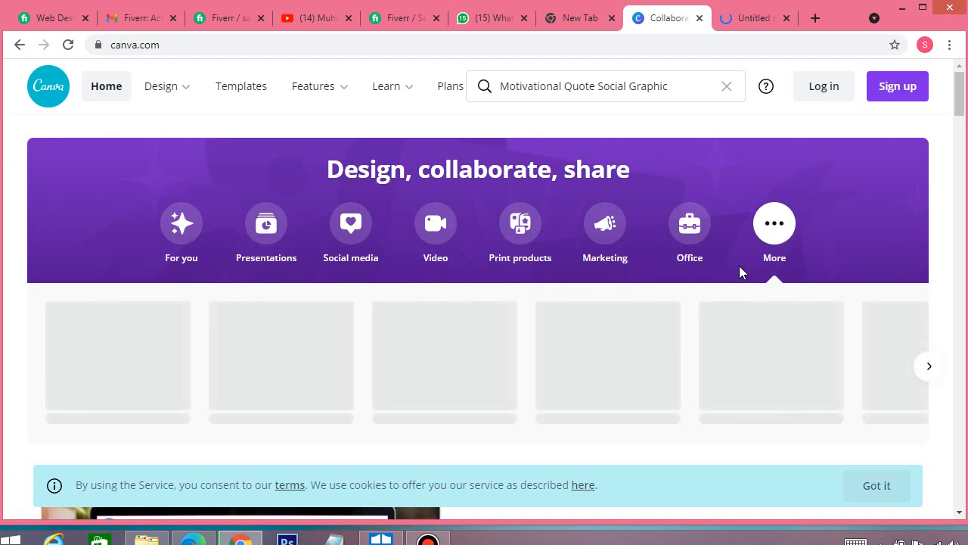
scroll(666, 257, "down", 3)
scroll(605, 242, "up", 3)
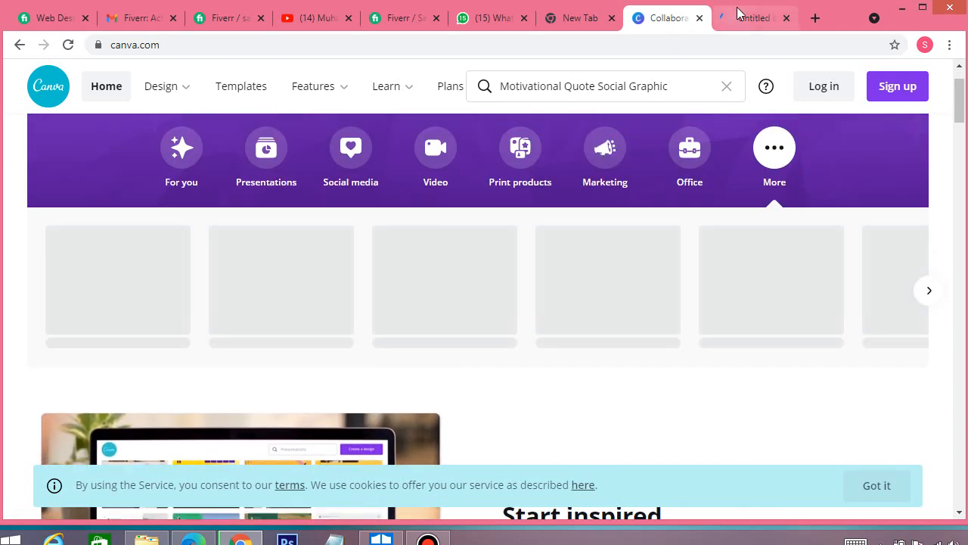
- Check whether the Untitled design has loaded, then move to its editor
left_click(740, 14)
left_click(668, 17)
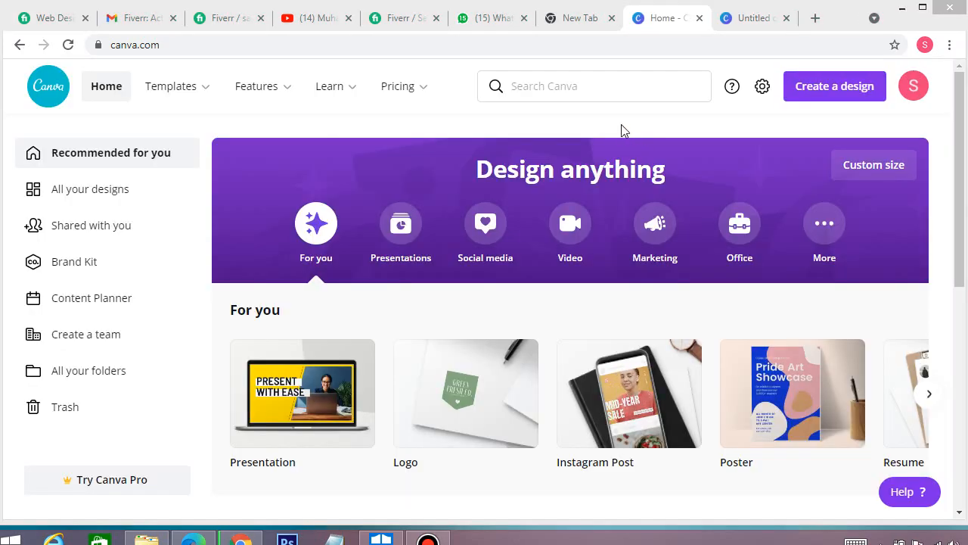
left_click(615, 90)
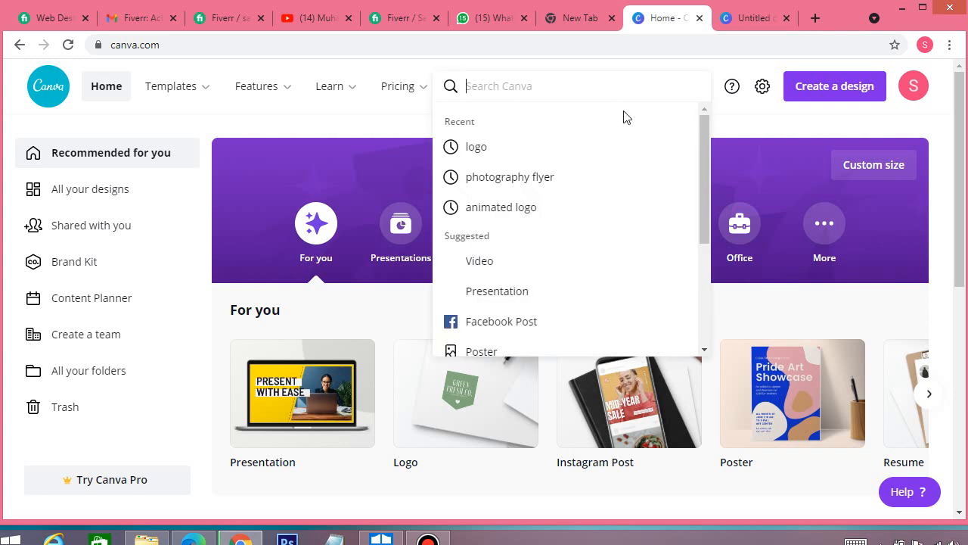
left_click(724, 118)
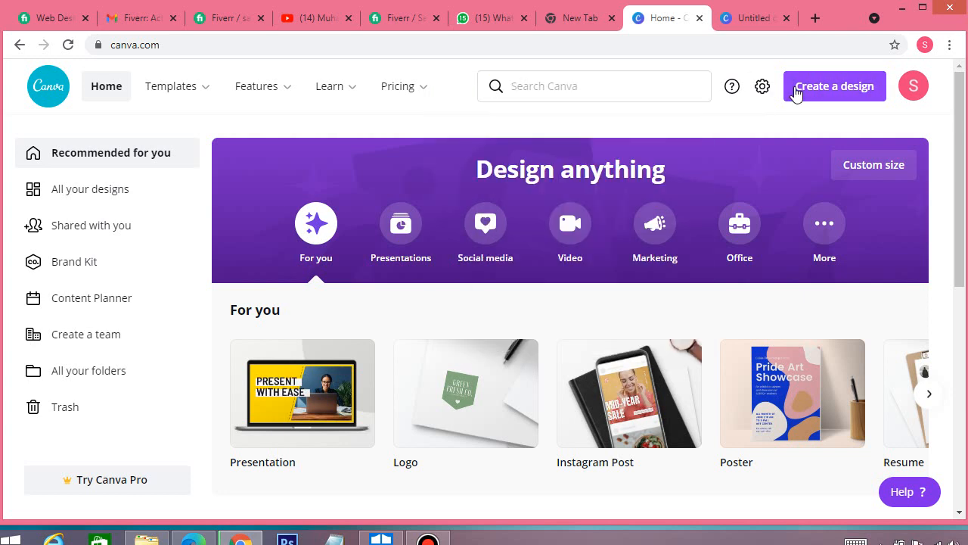
left_click(606, 80)
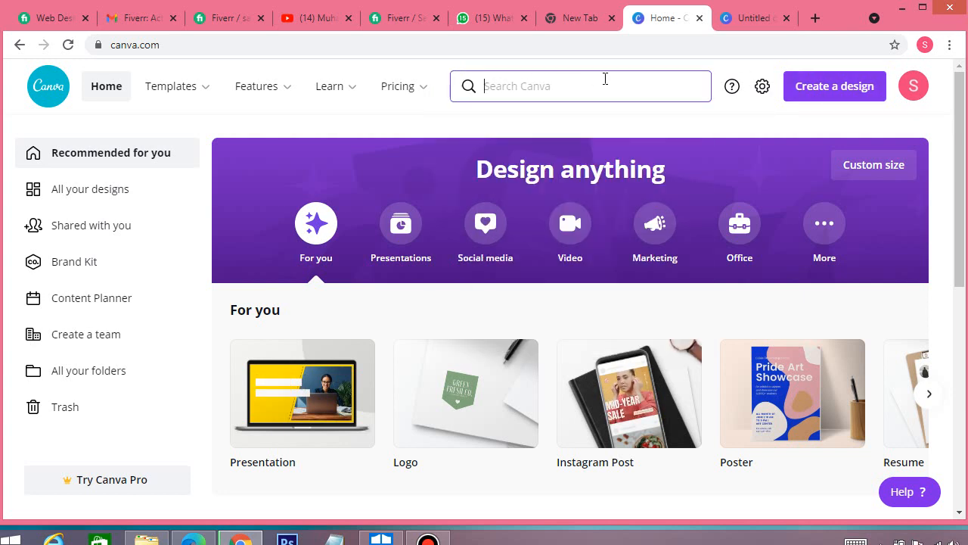
left_click(747, 20)
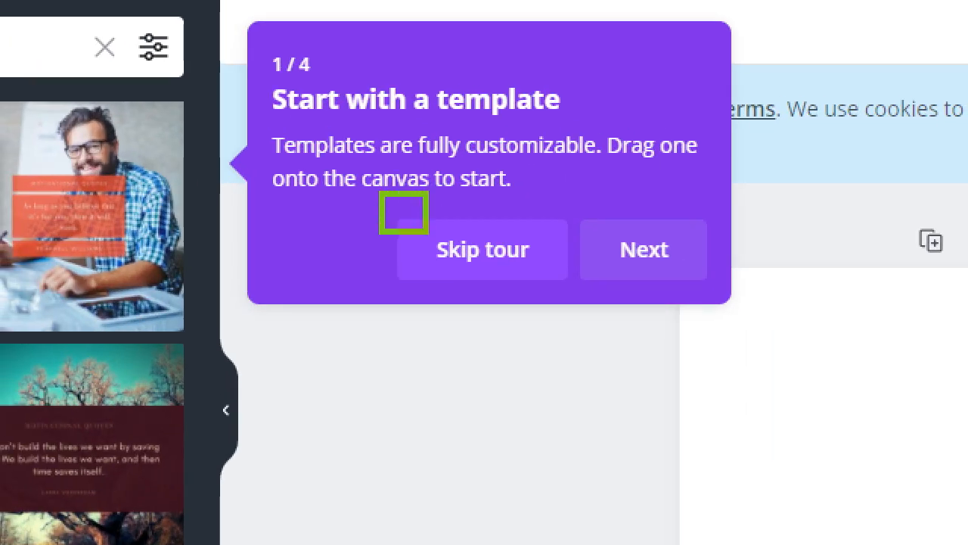
- Skip the editor tour and drag the orange quote template onto the blank page
left_click(484, 248)
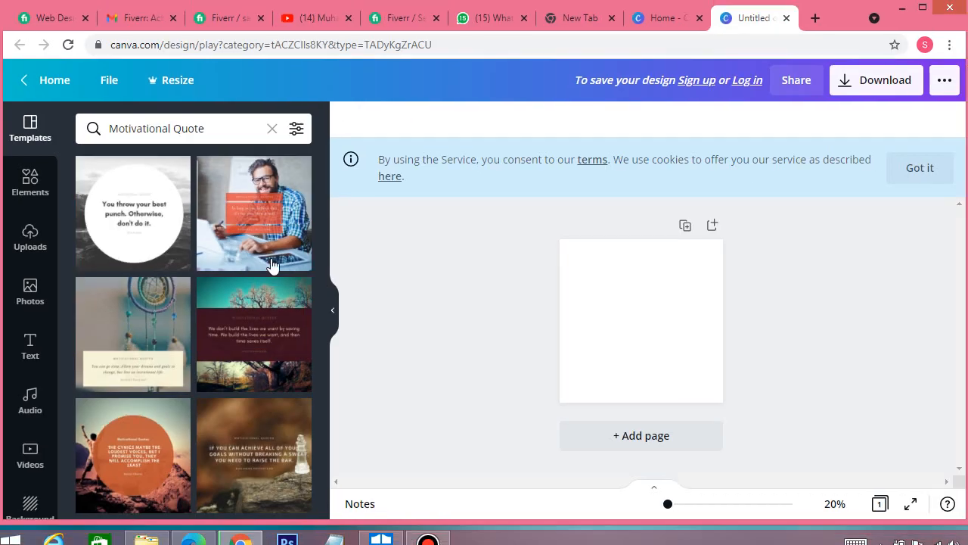
scroll(119, 261, "down", 5)
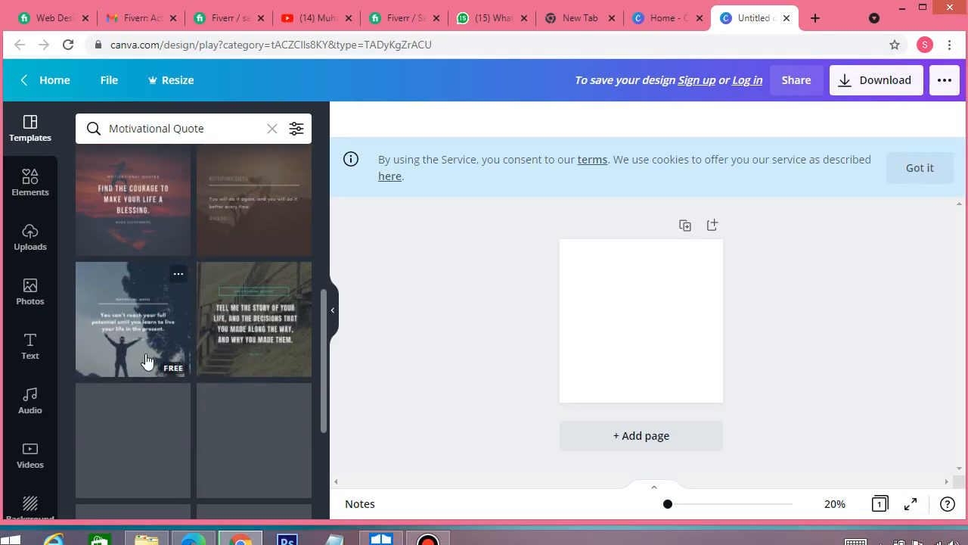
scroll(146, 356, "down", 3)
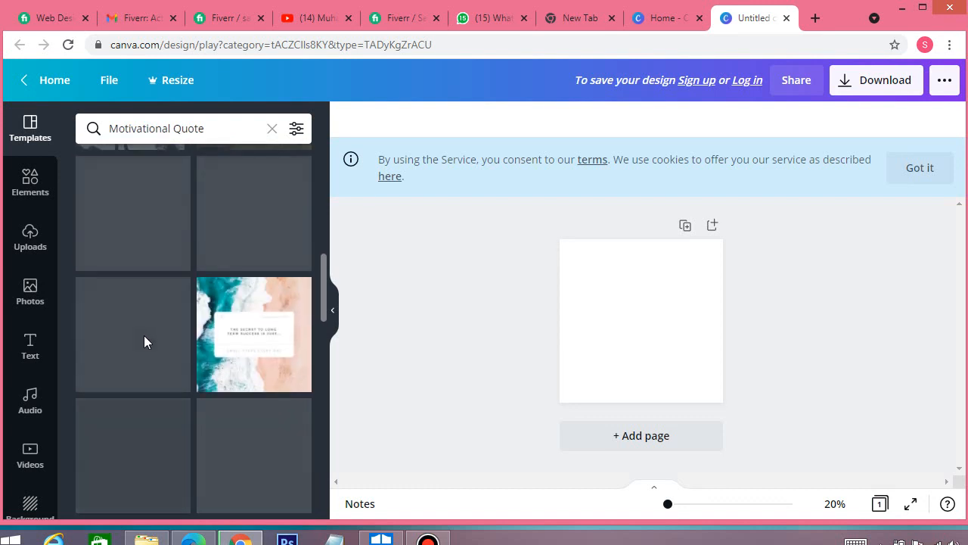
scroll(143, 336, "up", 2)
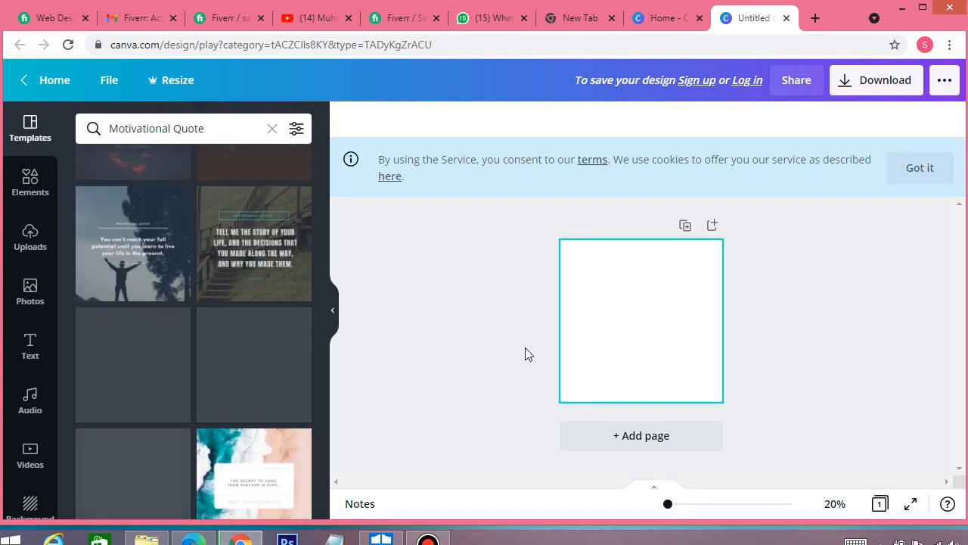
scroll(242, 276, "up", 3)
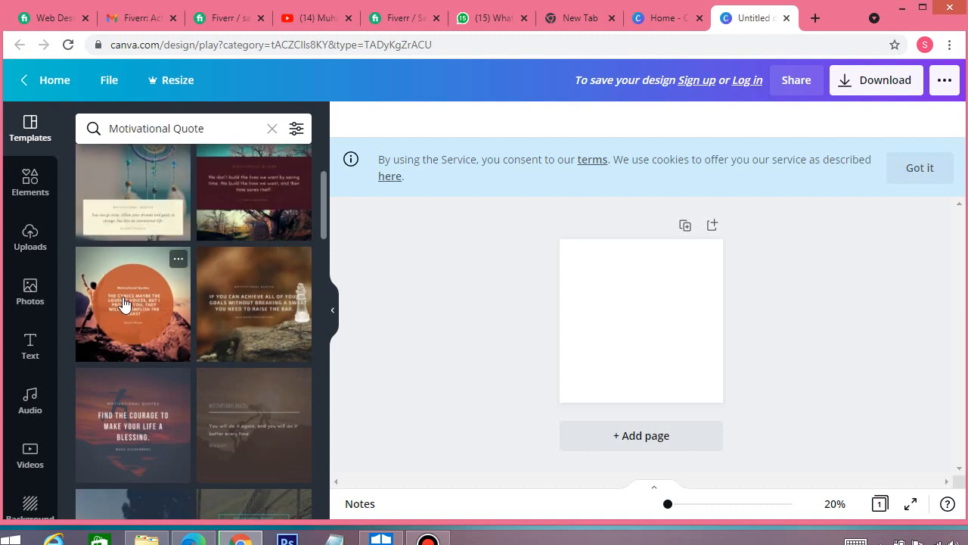
left_click_drag(123, 303, 339, 284)
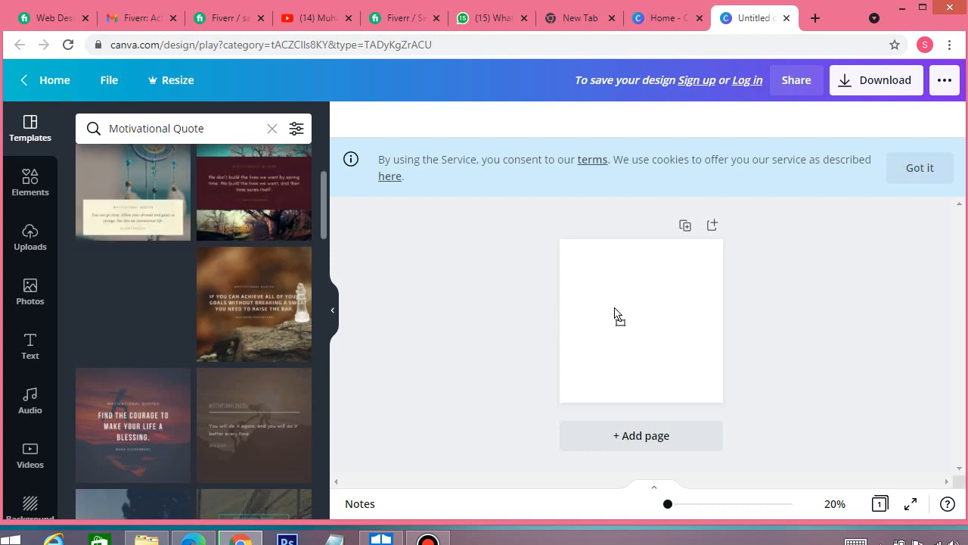
left_click_drag(615, 312, 617, 314)
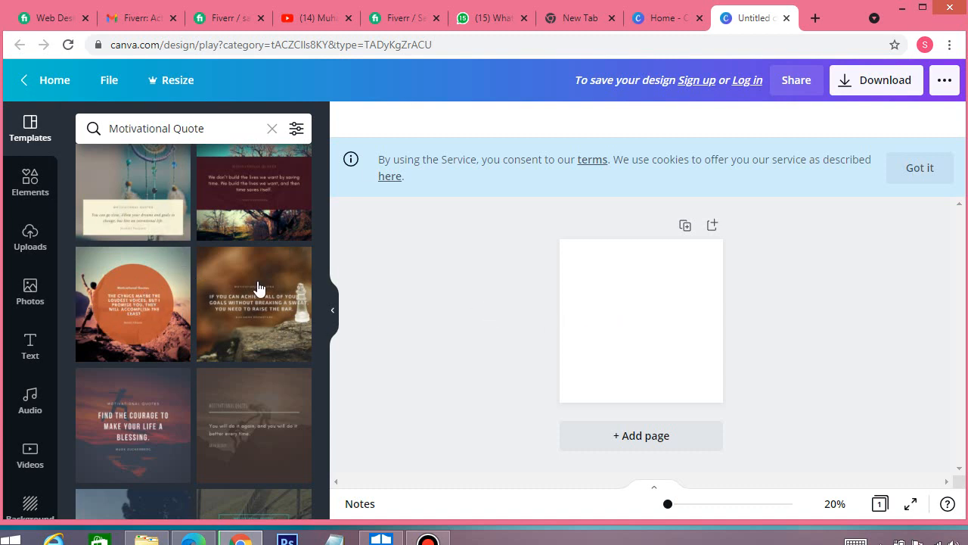
- Add a second page, delete it again, and apply the man-at-laptop quote template
left_click(625, 439)
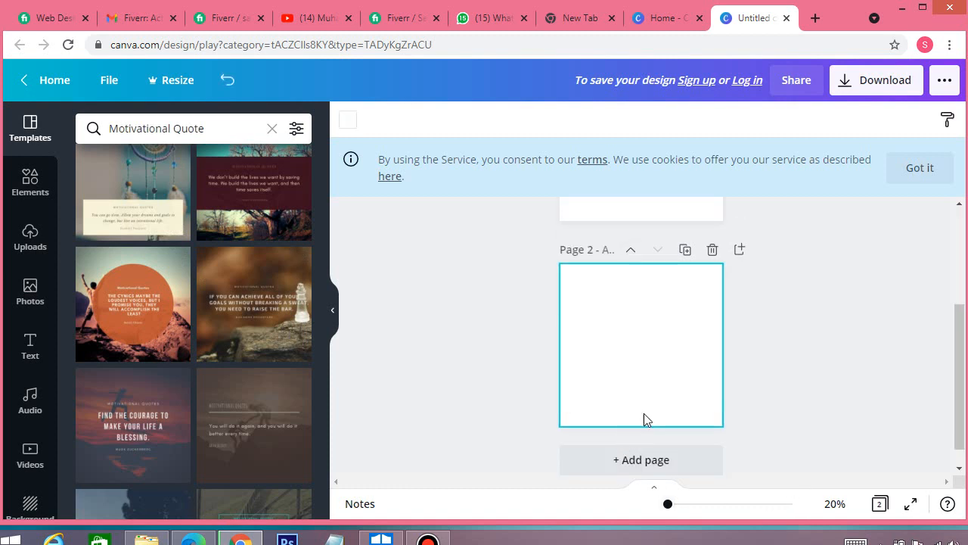
scroll(691, 350, "up", 3)
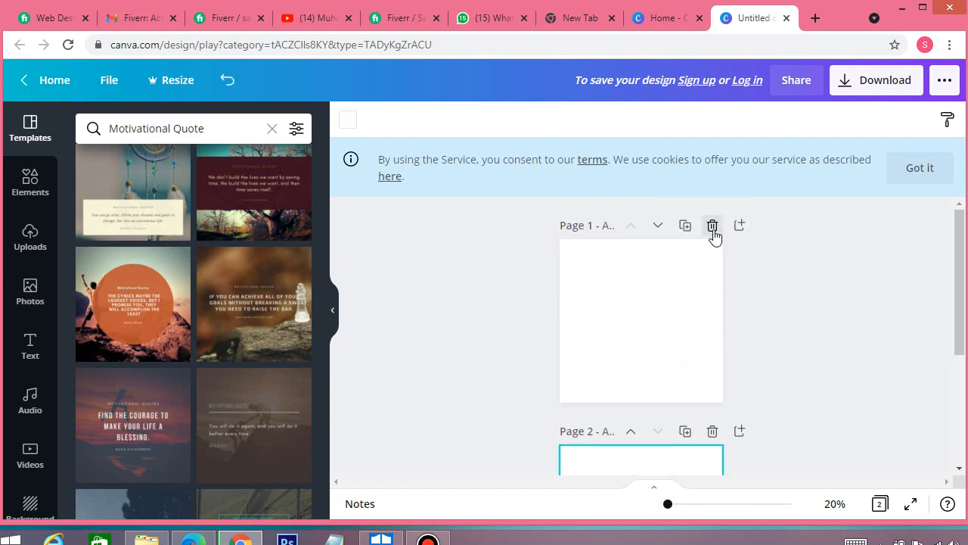
left_click(712, 226)
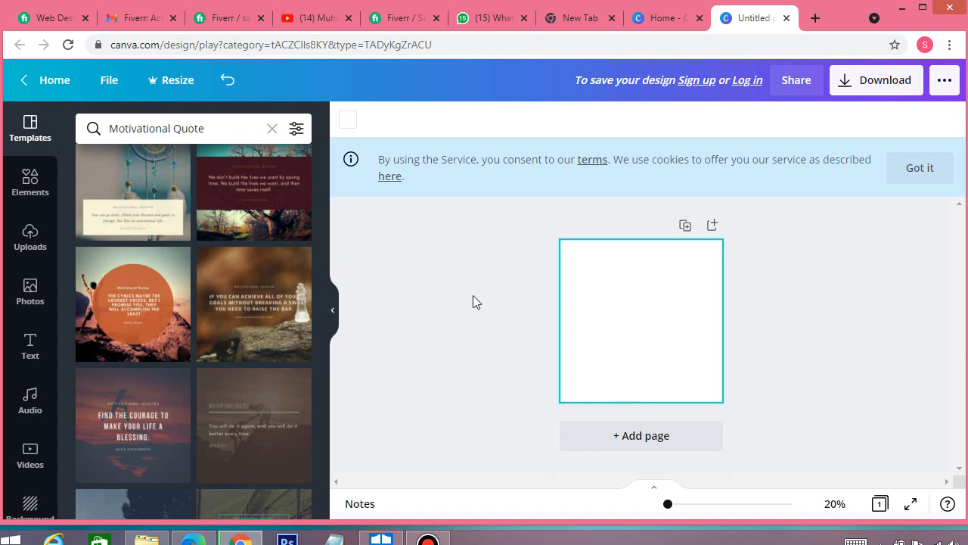
left_click(530, 348)
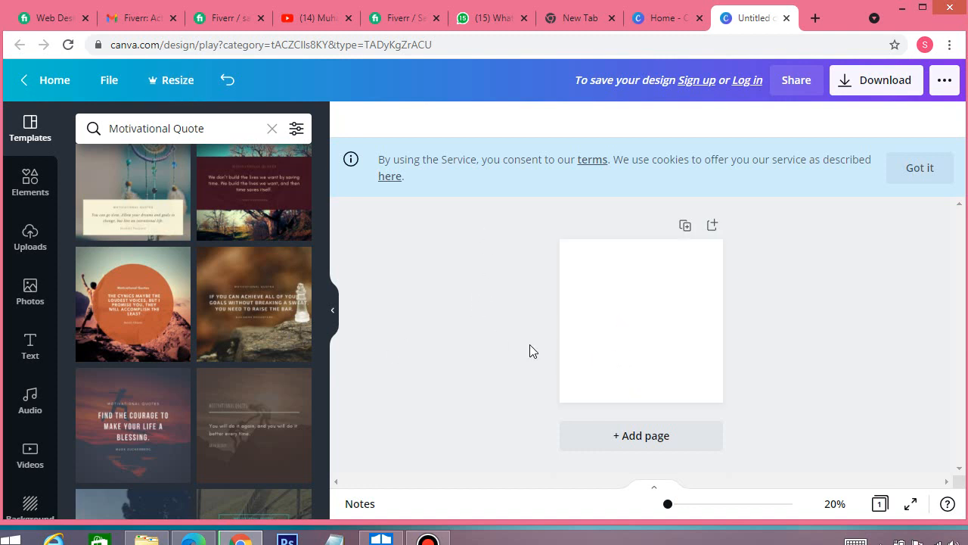
scroll(199, 270, "up", 3)
left_click(223, 210)
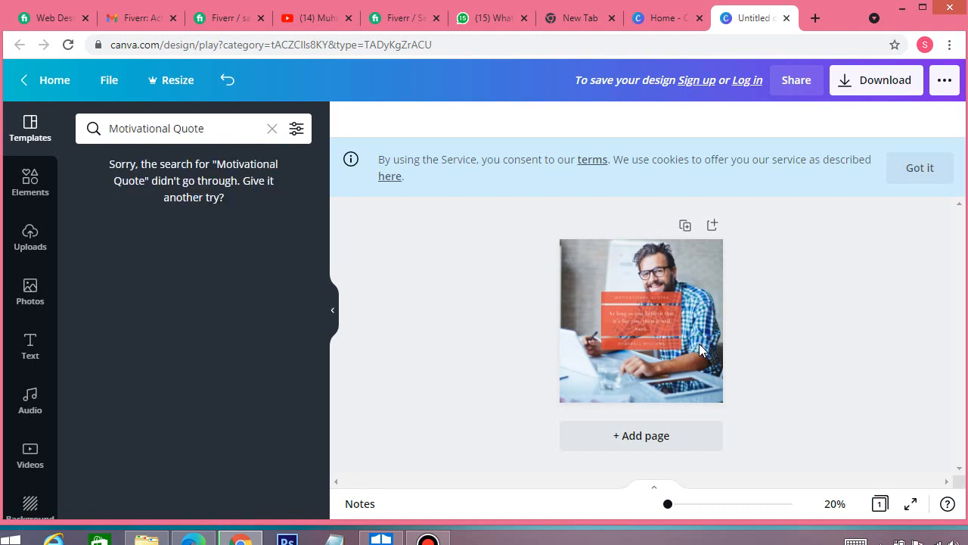
- Select the quote text box and zoom out to see the whole design
scroll(699, 343, "up", 5)
scroll(699, 344, "down", 5)
scroll(779, 130, "up", 1)
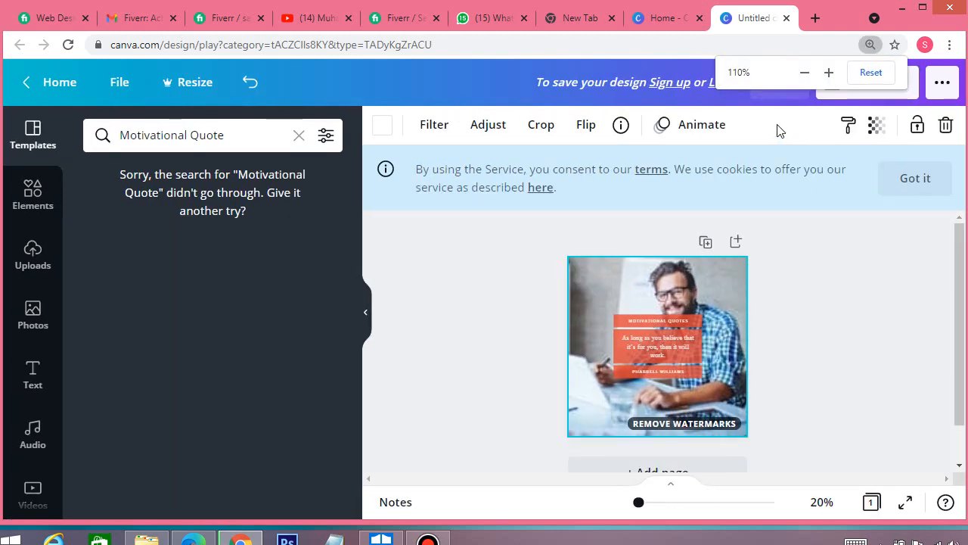
left_click(752, 348)
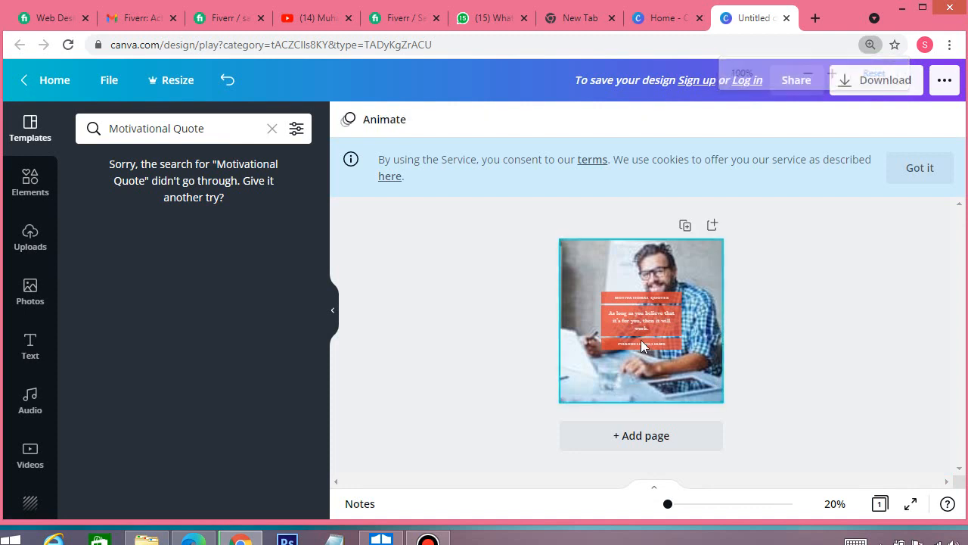
left_click(636, 324)
left_click(635, 322)
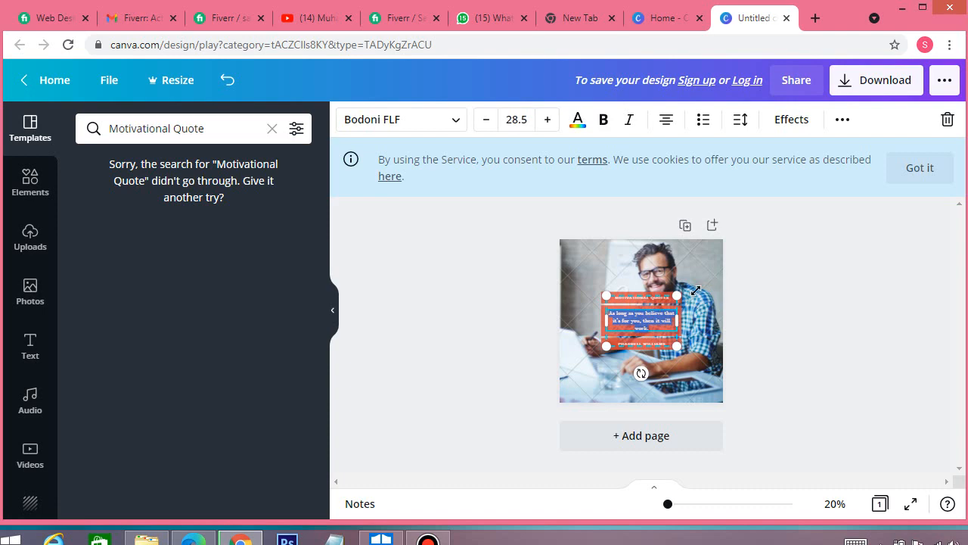
scroll(696, 290, "up", 5, "ctrl")
scroll(696, 316, "up", 2)
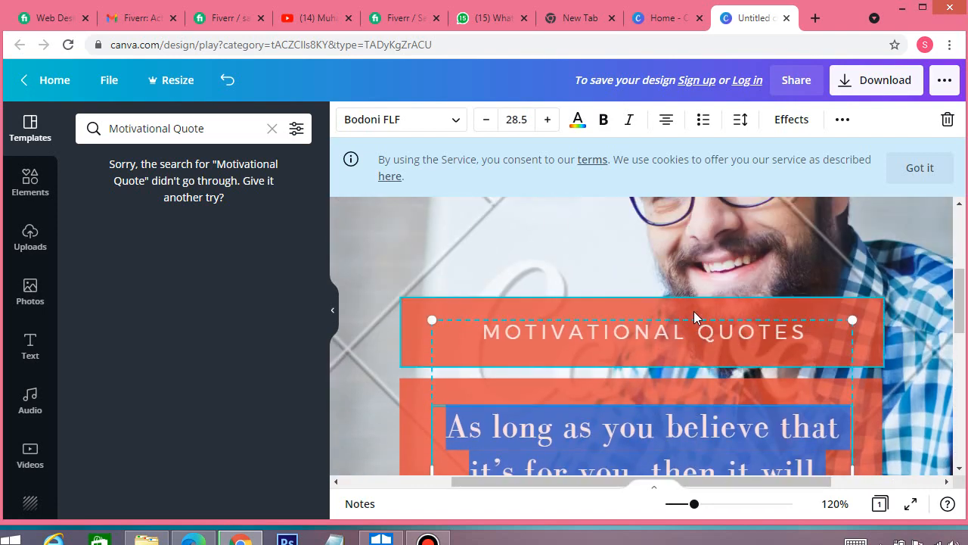
scroll(681, 318, "up", 4)
scroll(624, 319, "down", 2)
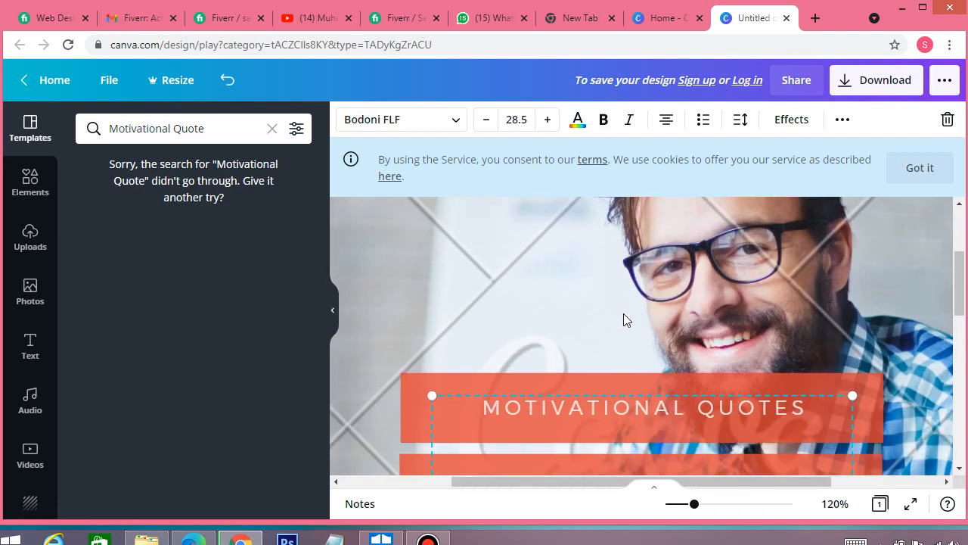
key("ctrl+minus")
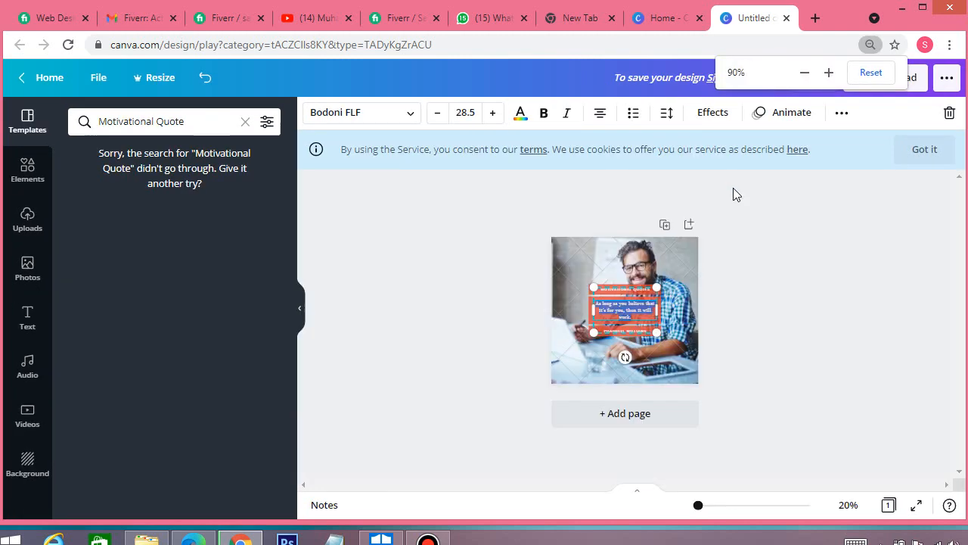
scroll(677, 294, "up", 1)
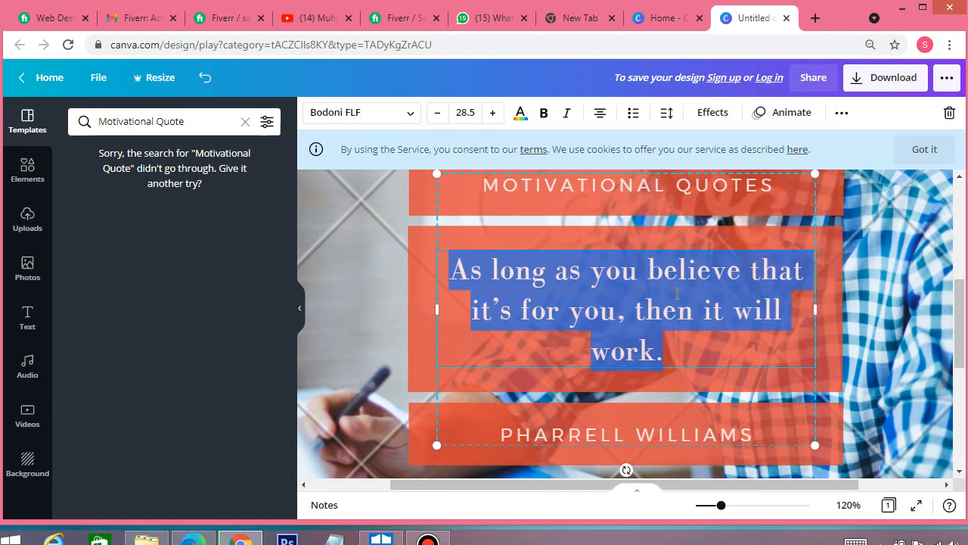
scroll(619, 252, "up", 1)
- Replace the quote body with 'dsfadd' and the author line with 'sdf'
left_click(637, 265)
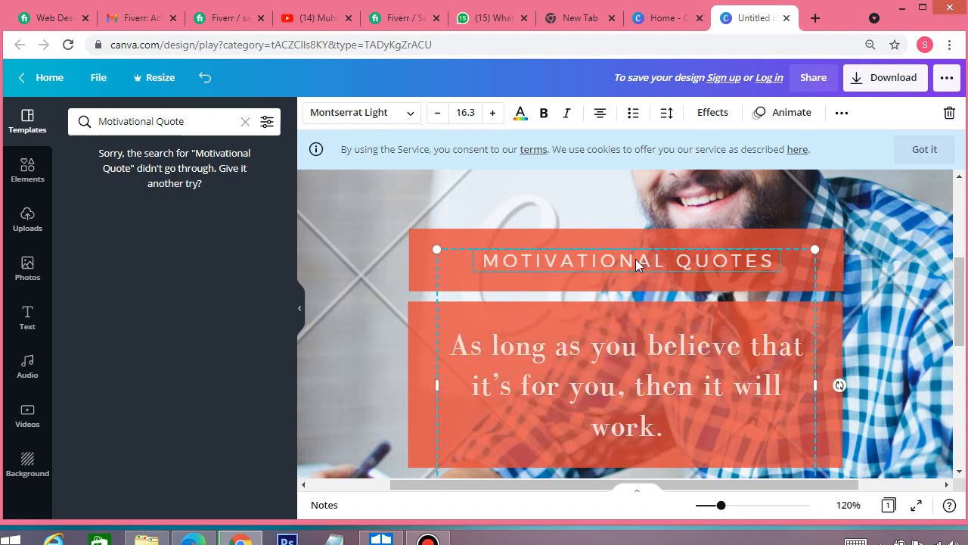
left_click(655, 260)
scroll(689, 283, "down", 2)
double_click(622, 224)
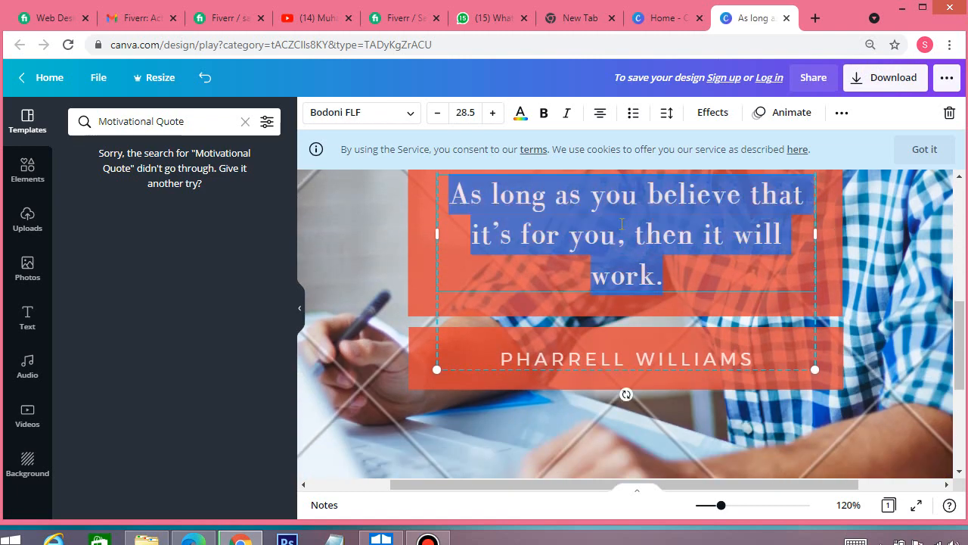
type("dsfadd")
scroll(627, 242, "up", 1)
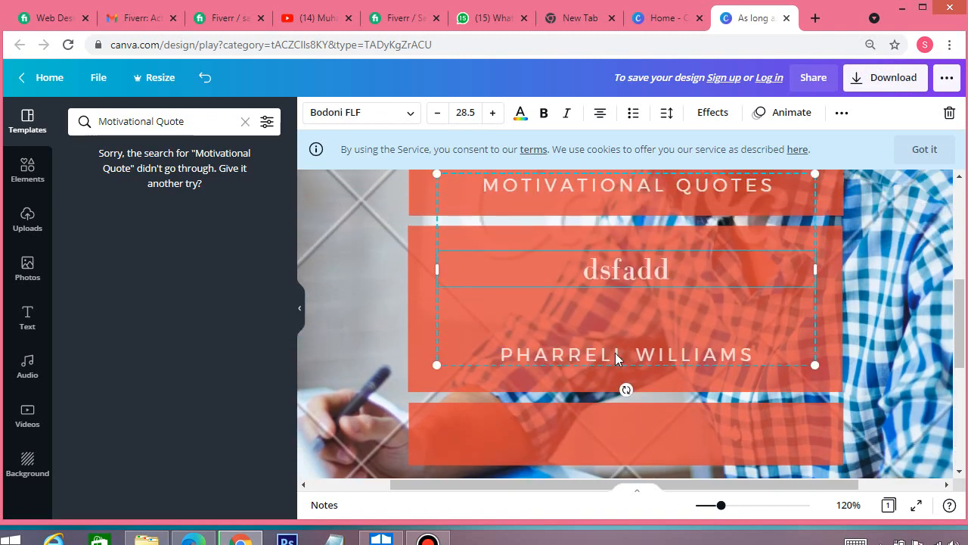
left_click(615, 353)
left_click(616, 353)
type("sdf")
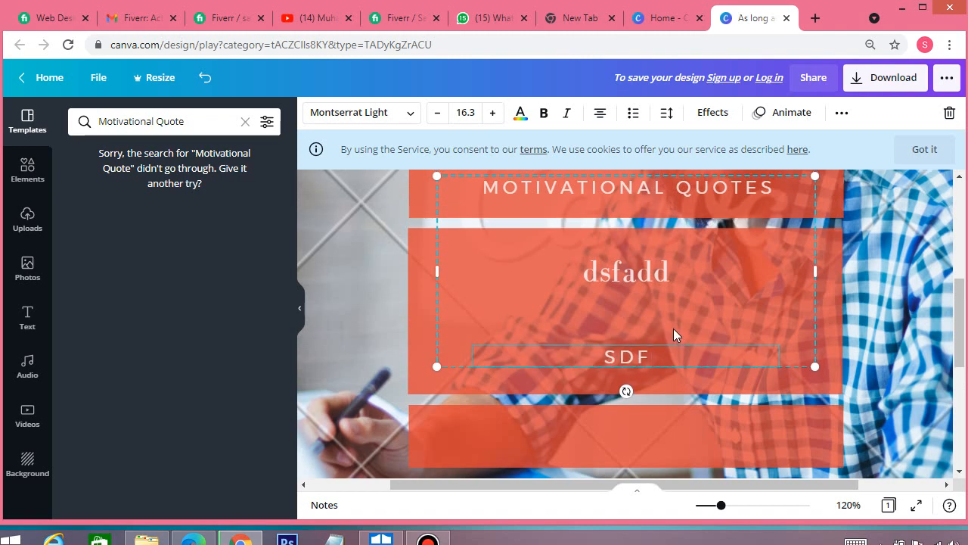
scroll(674, 329, "up", 2)
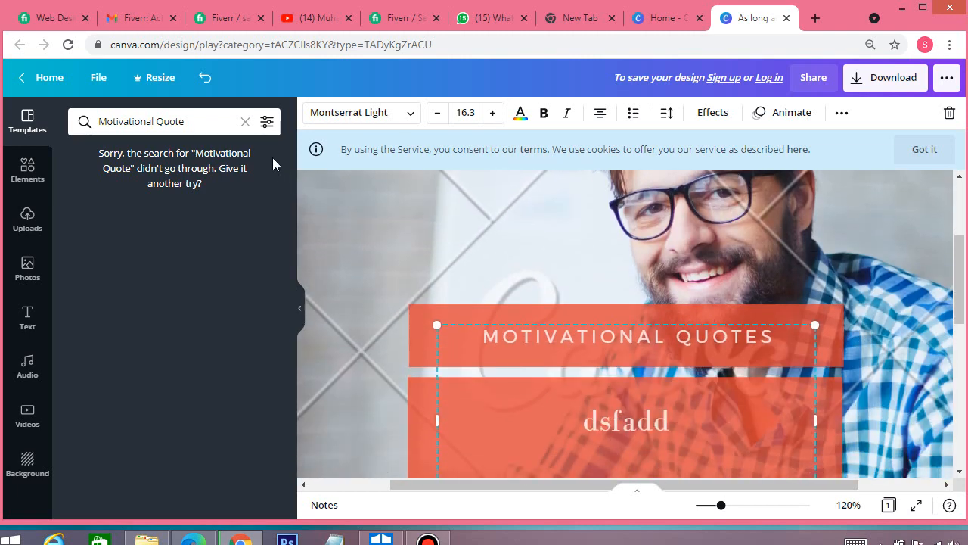
- Rerun the Motivational Quote template search
left_click(201, 124)
key("Return")
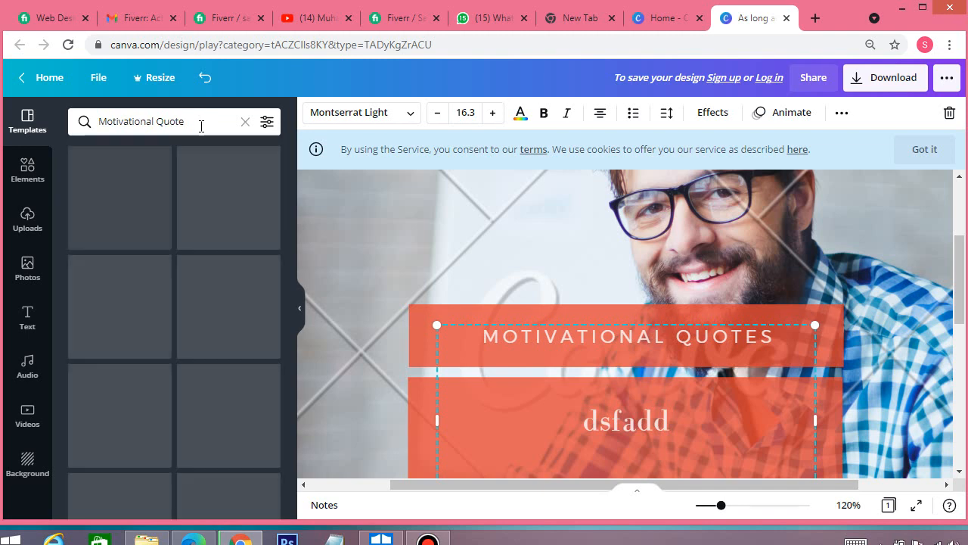
scroll(137, 360, "down", 10)
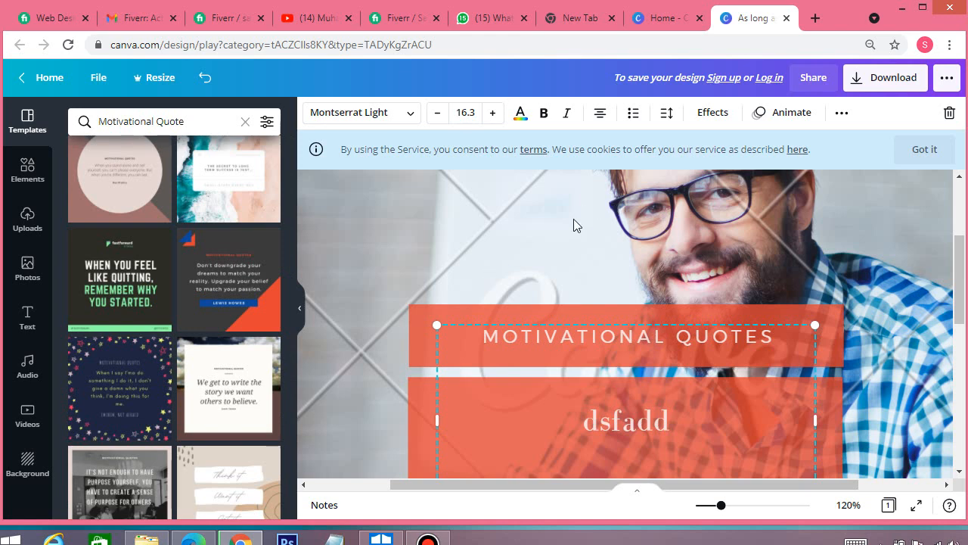
scroll(548, 301, "down", 5)
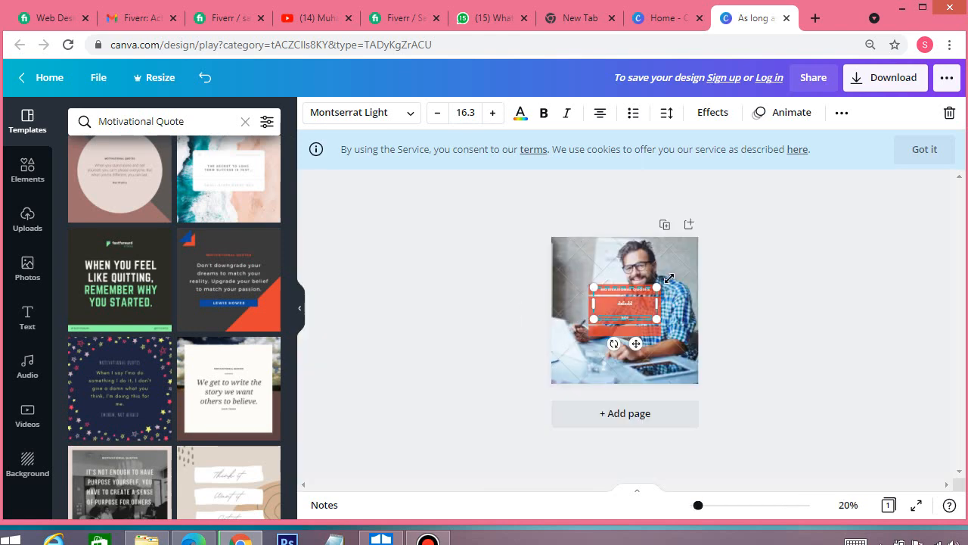
- Delete the orange text elements, then delete the man-at-laptop photo
left_click(569, 257)
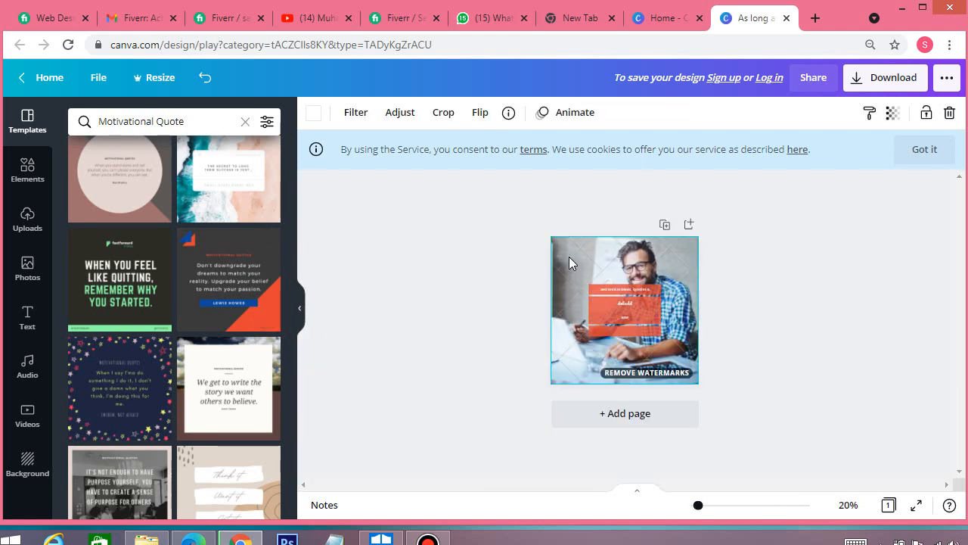
left_click_drag(541, 225, 740, 397)
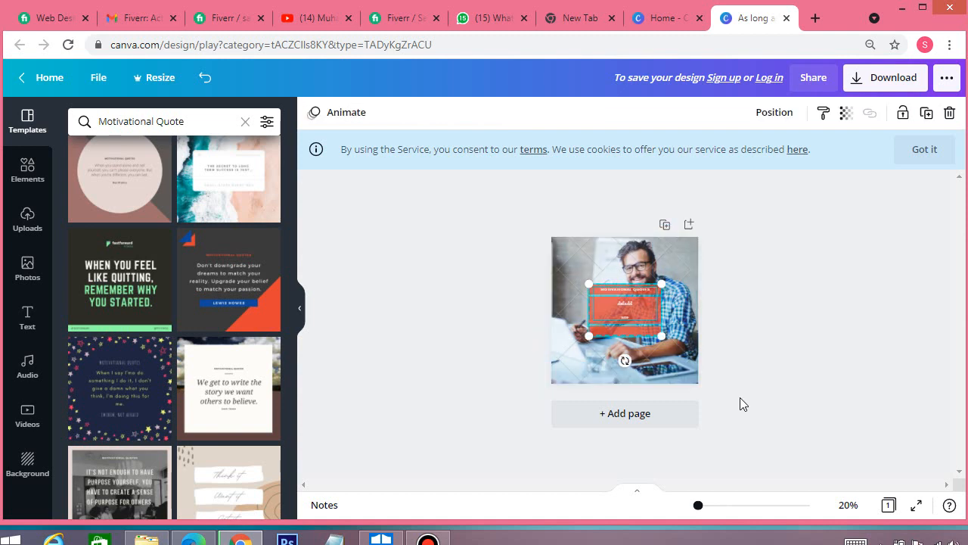
key("Delete")
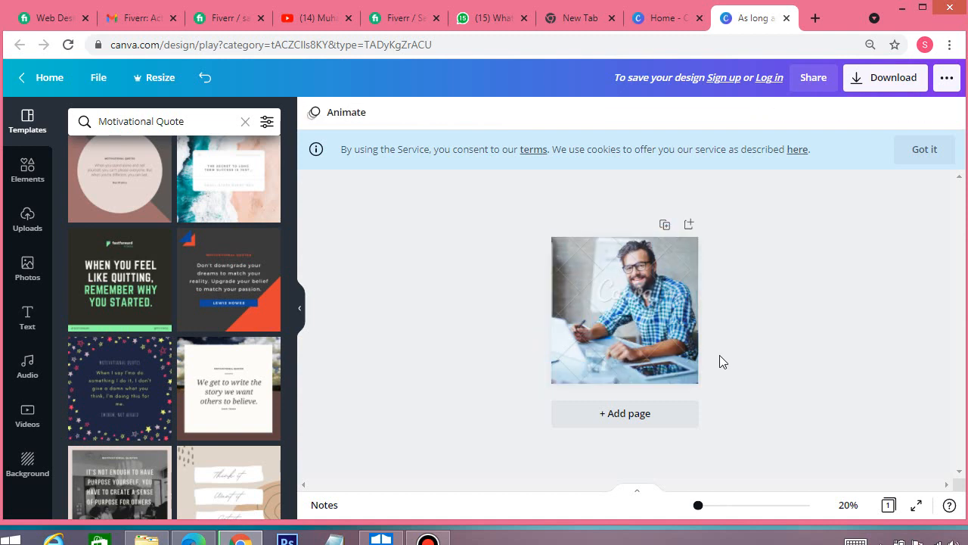
left_click_drag(508, 230, 727, 396)
left_click(672, 349)
key("Delete")
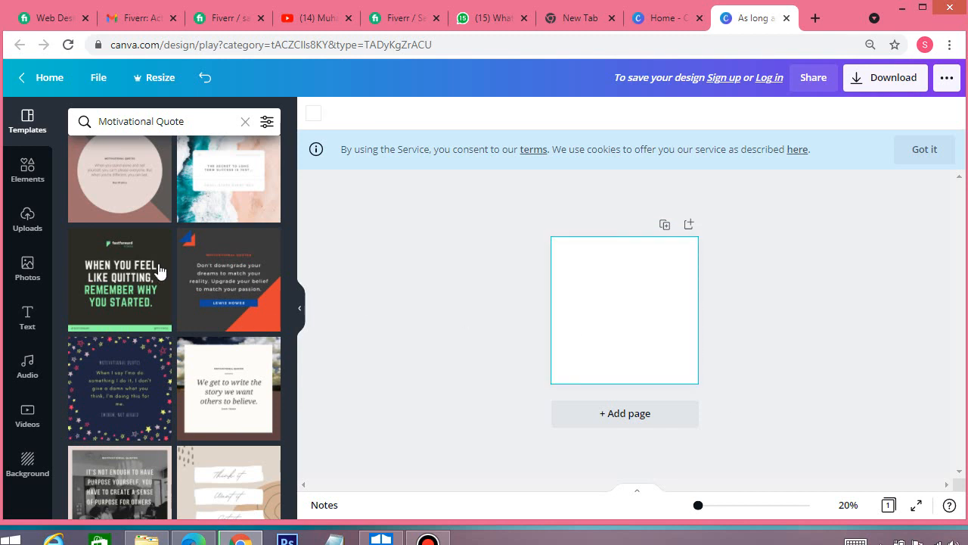
- Apply the 'The past cannot be changed' palm-leaf template and select its quote text
scroll(148, 286, "down", 5)
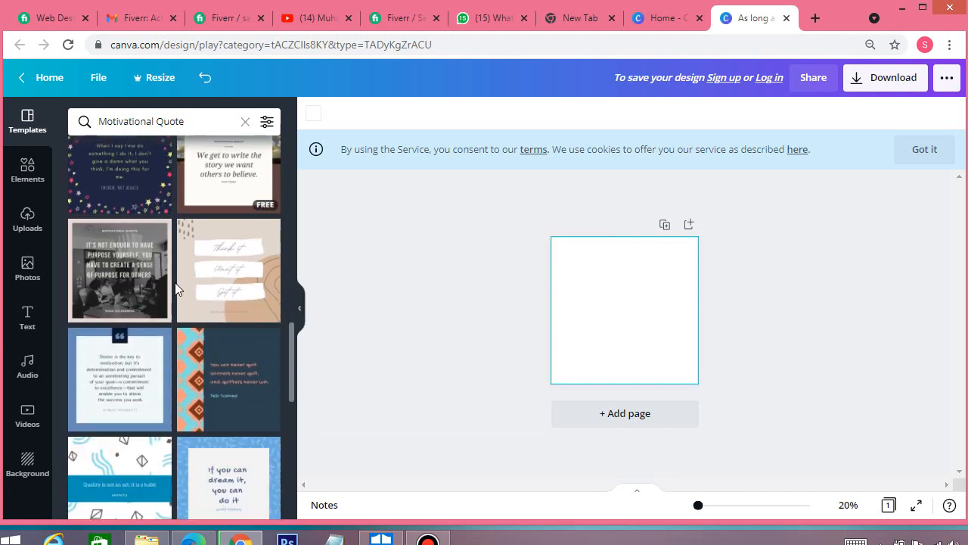
scroll(164, 305, "down", 6)
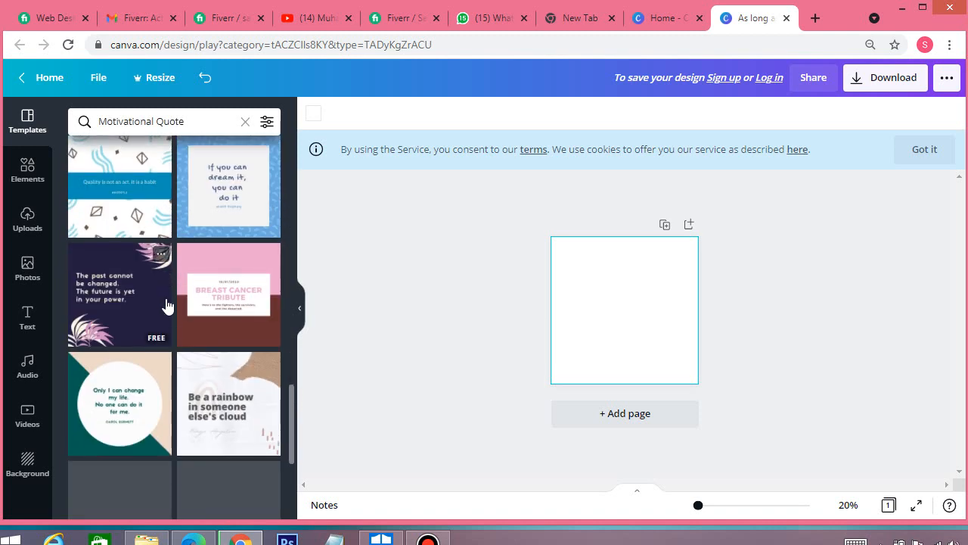
scroll(121, 344, "up", 2)
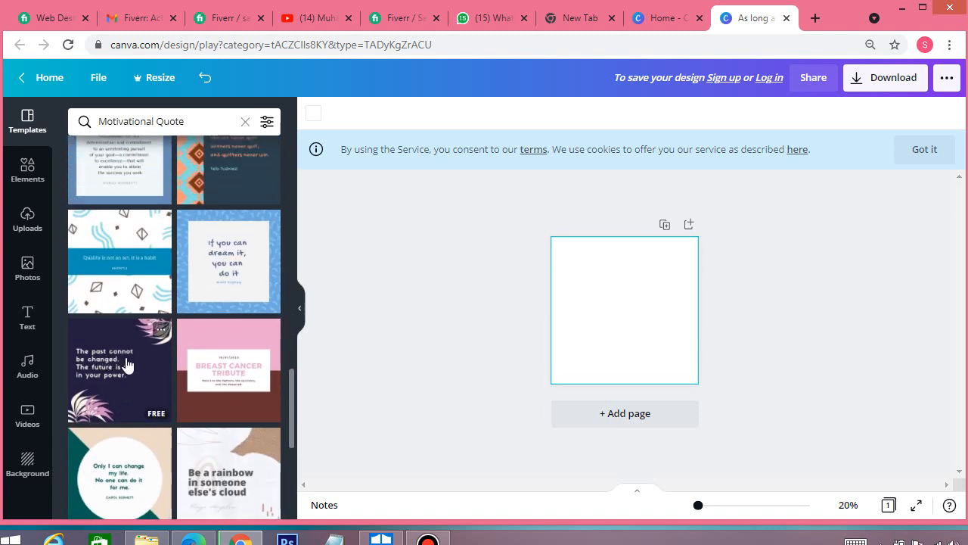
left_click_drag(126, 366, 579, 323)
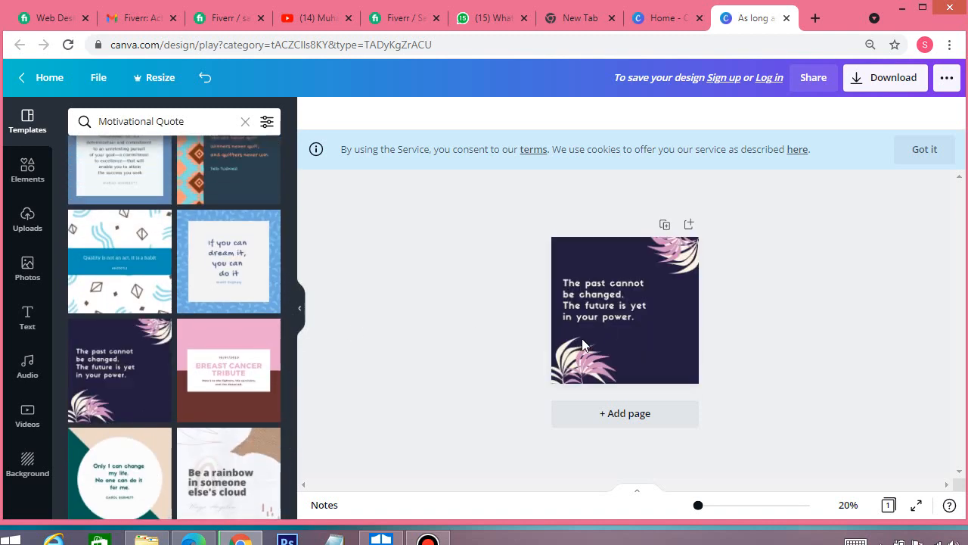
scroll(727, 283, "up", 1)
left_click(482, 236)
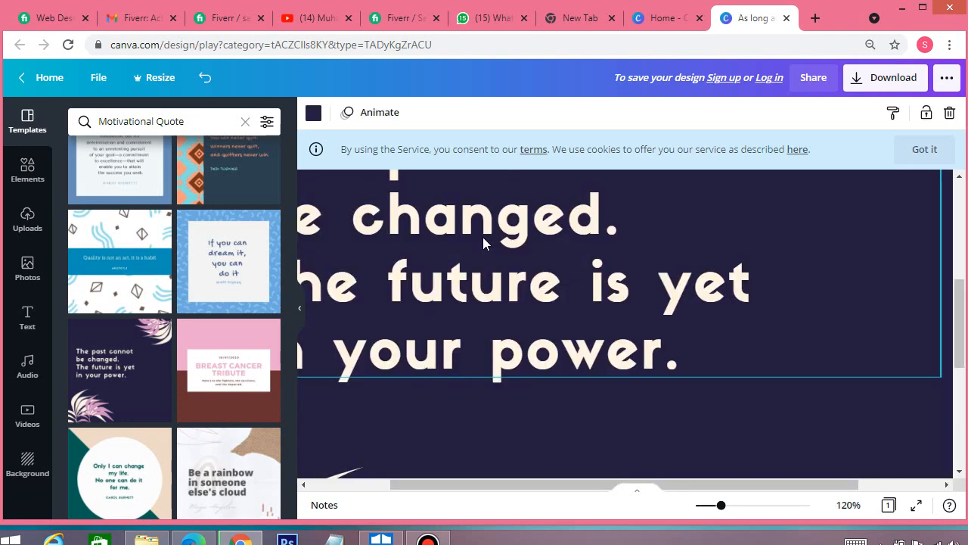
scroll(424, 260, "up", 2)
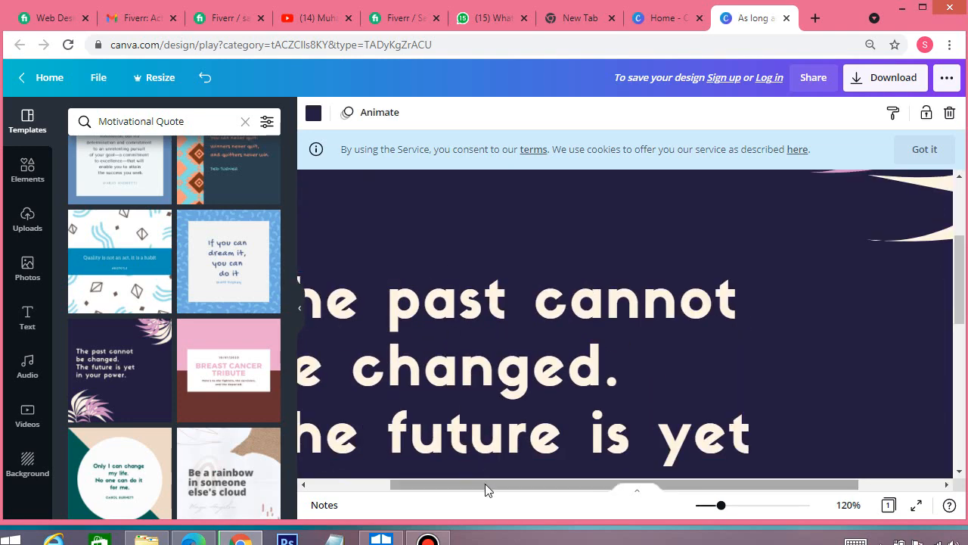
left_click_drag(436, 485, 375, 487)
left_click(476, 431)
left_click_drag(721, 507, 703, 509)
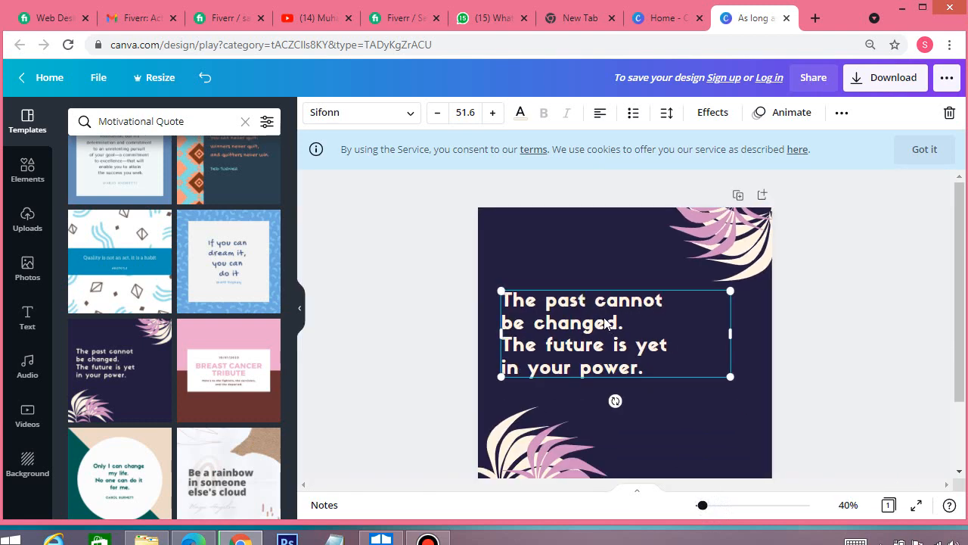
scroll(605, 324, "down", 2)
- Replace the quote with 'Love' and 'YOURSELF' on two lines
double_click(596, 238)
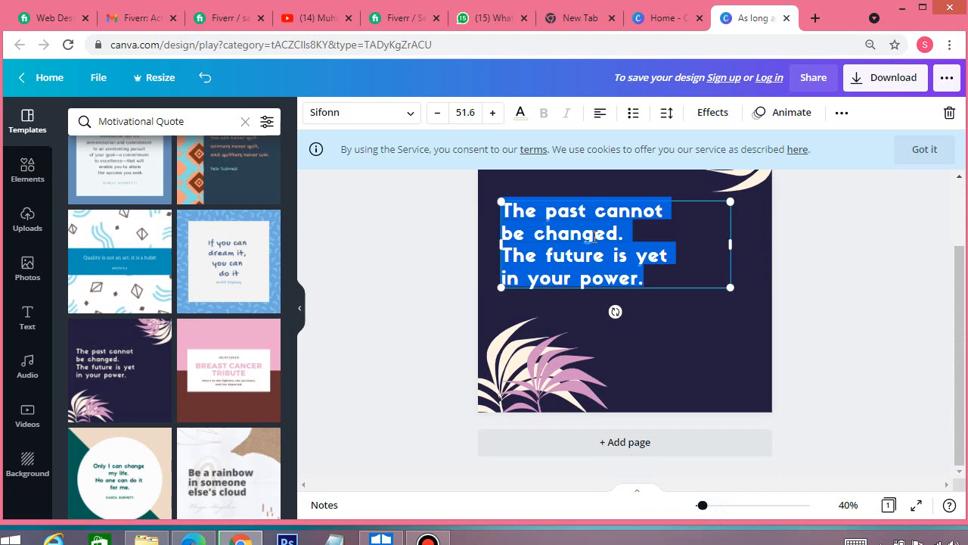
key("BackSpace")
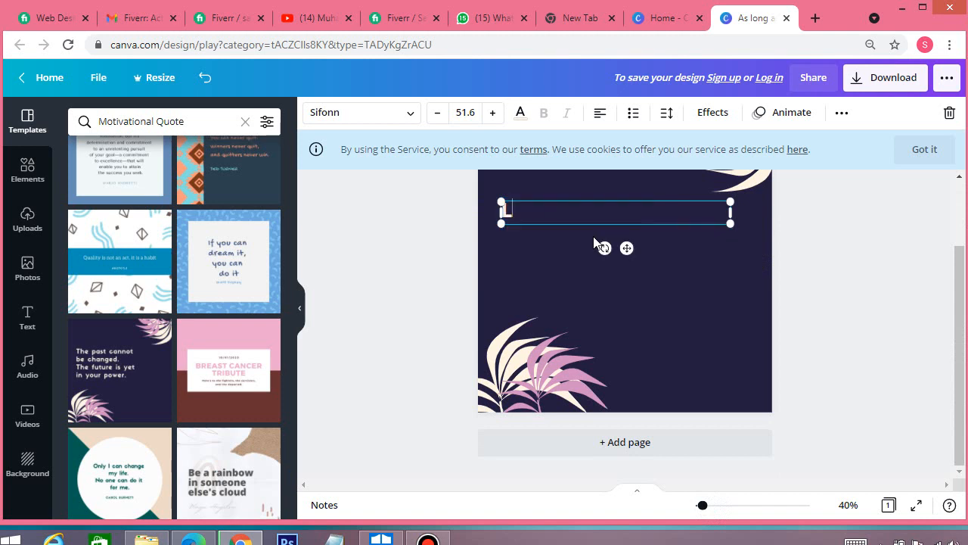
type("Love")
key("Return")
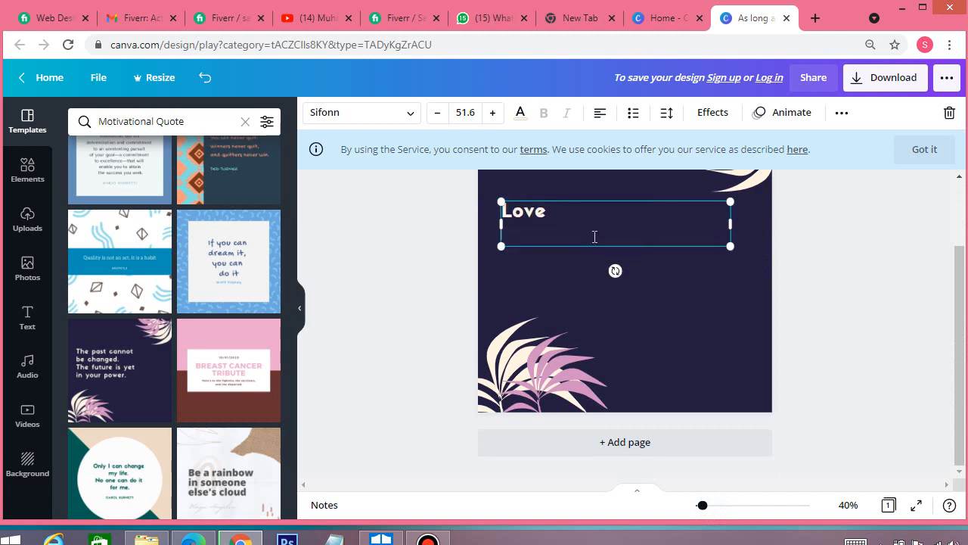
type("youur")
key("BackSpace")
key("BackSpace")
key("BackSpace")
type("YOUR")
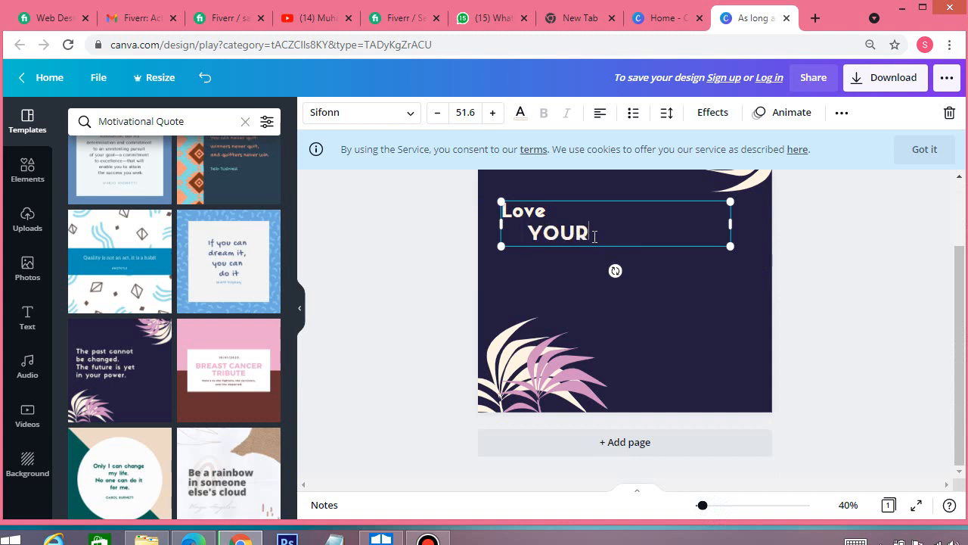
type("SELF")
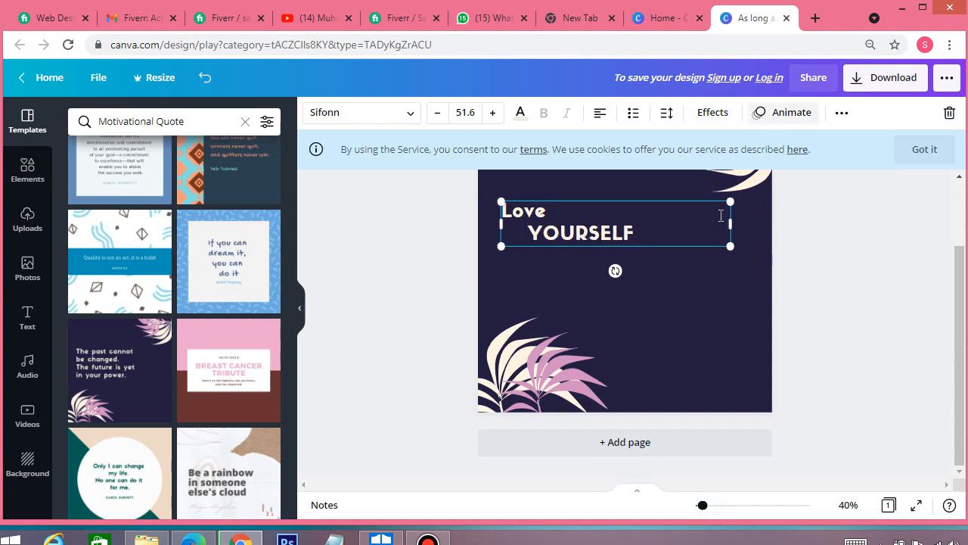
- Enlarge the Love YOURSELF lettering to size 75.7 and nudge it slightly down
left_click_drag(766, 271, 832, 301)
scroll(588, 294, "down", 2)
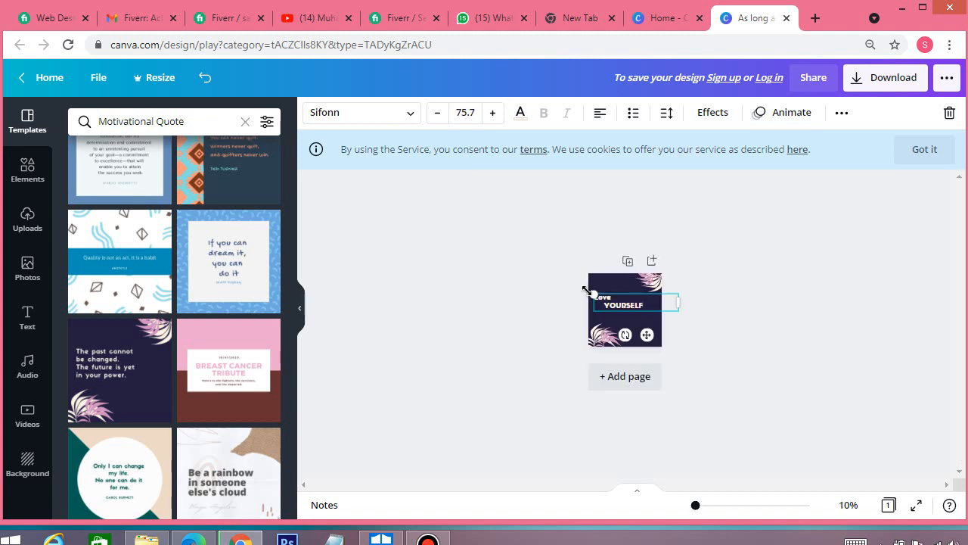
mouse_move(695, 505)
left_mouse_down()
mouse_move(727, 505)
mouse_move(700, 505)
left_mouse_up()
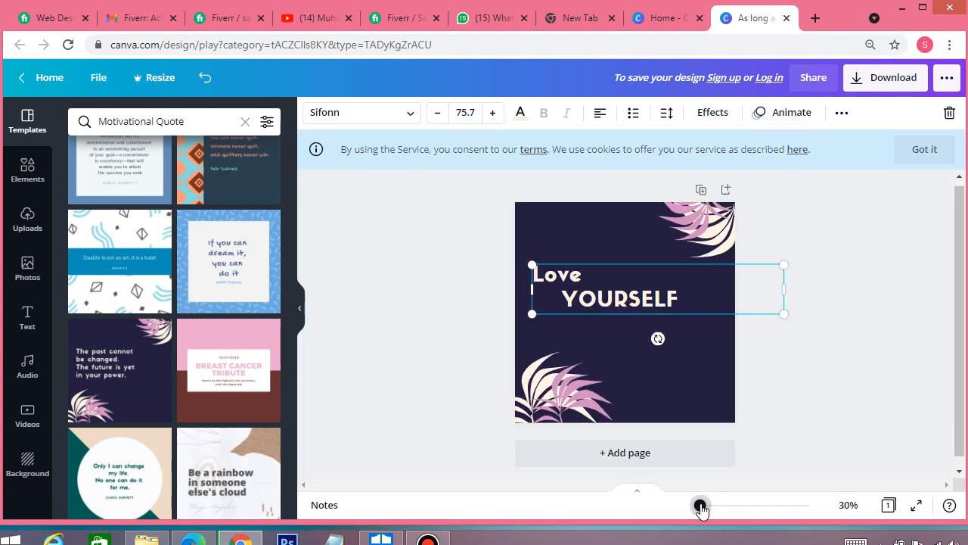
left_click(704, 354)
left_click_drag(681, 305, 679, 316)
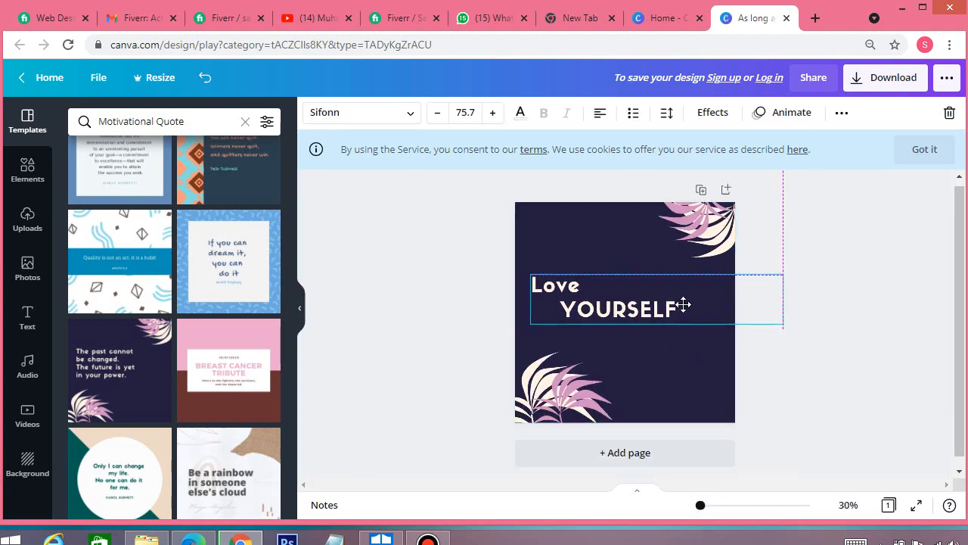
left_click(484, 274)
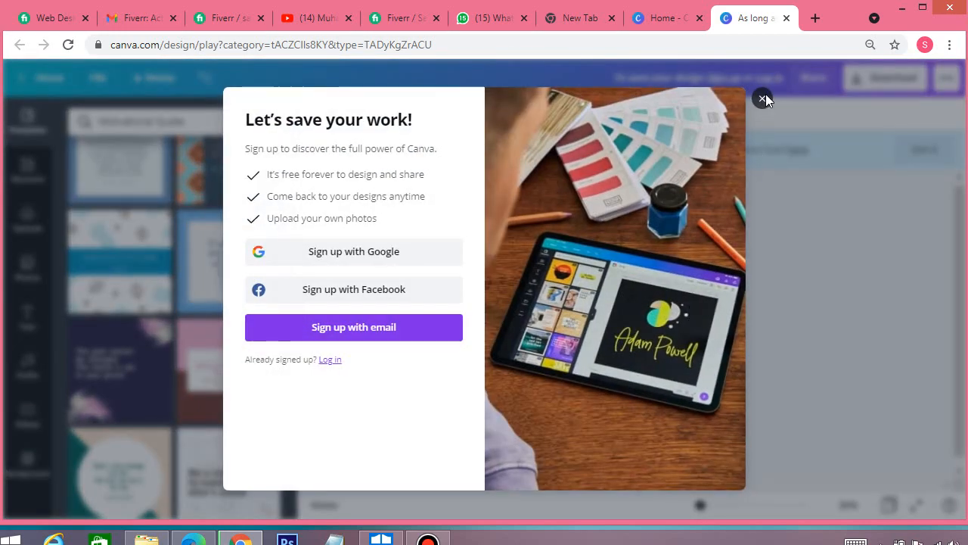
- Download the Love YOURSELF design as a JPG and open the downloaded file
left_click(762, 99)
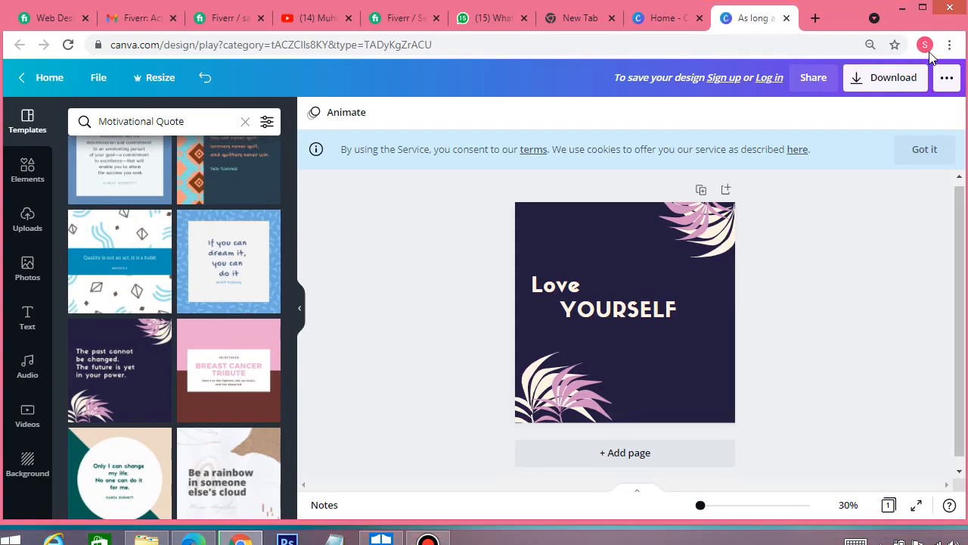
left_click(897, 79)
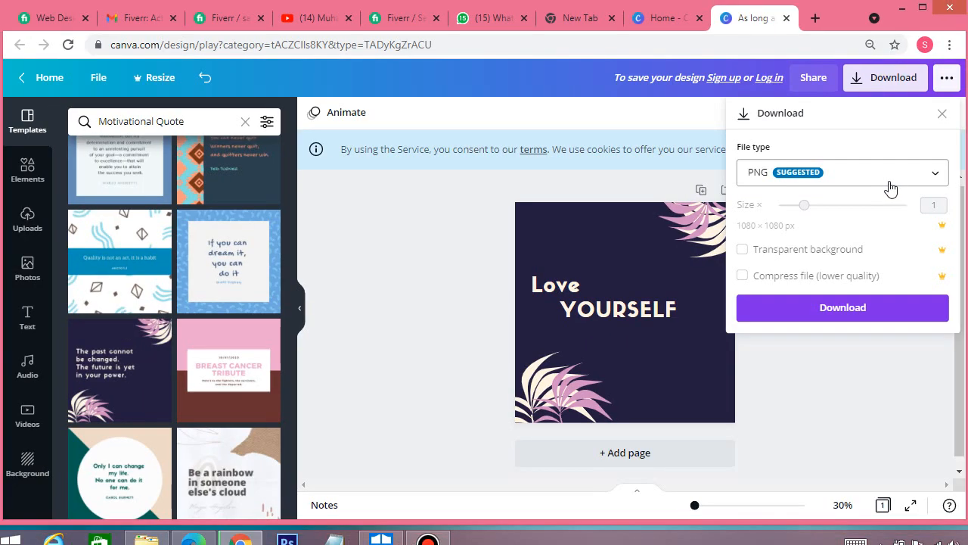
left_click(948, 212)
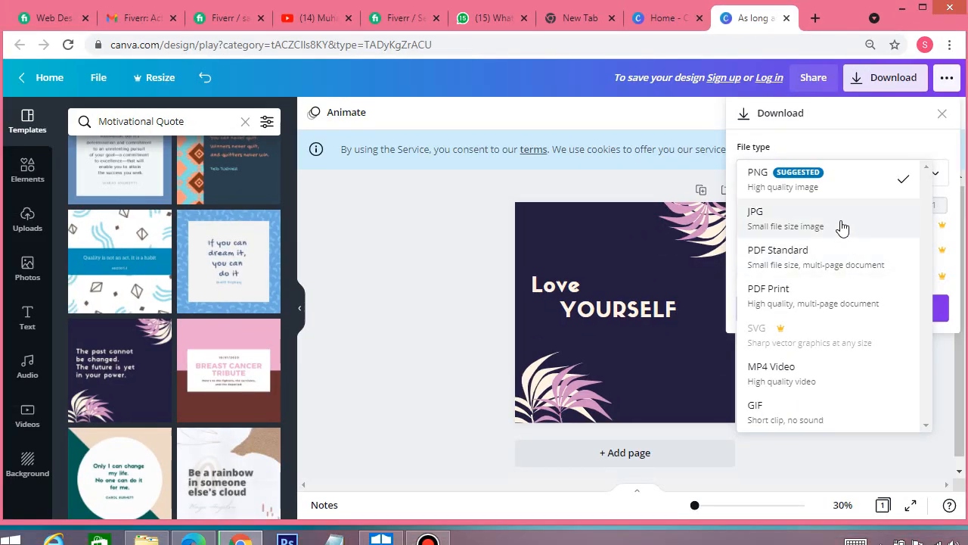
left_click(941, 240)
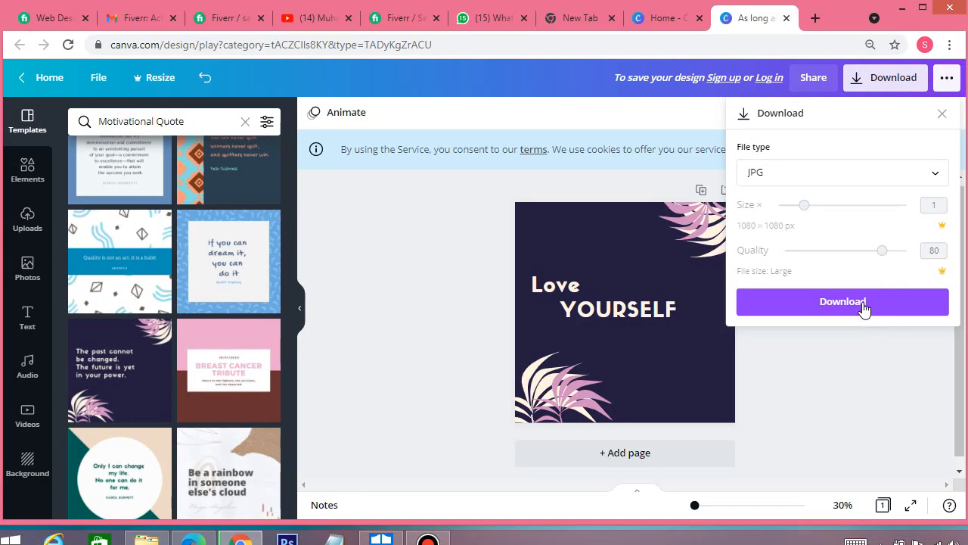
left_click(864, 304)
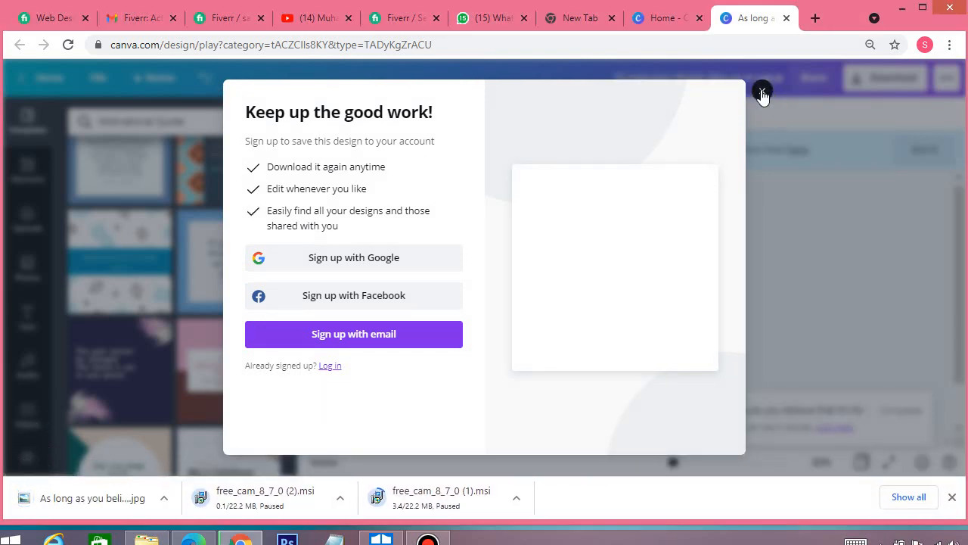
left_click(763, 93)
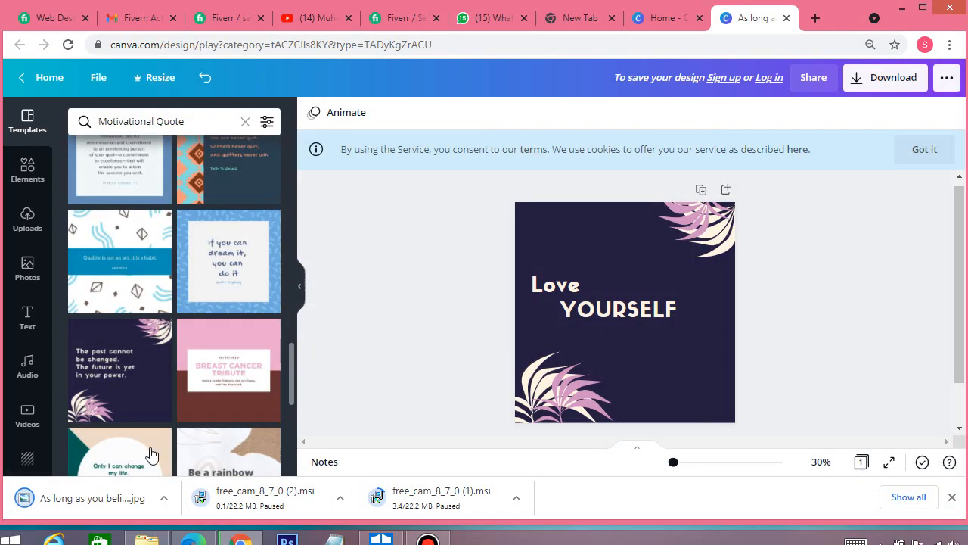
left_click(98, 498)
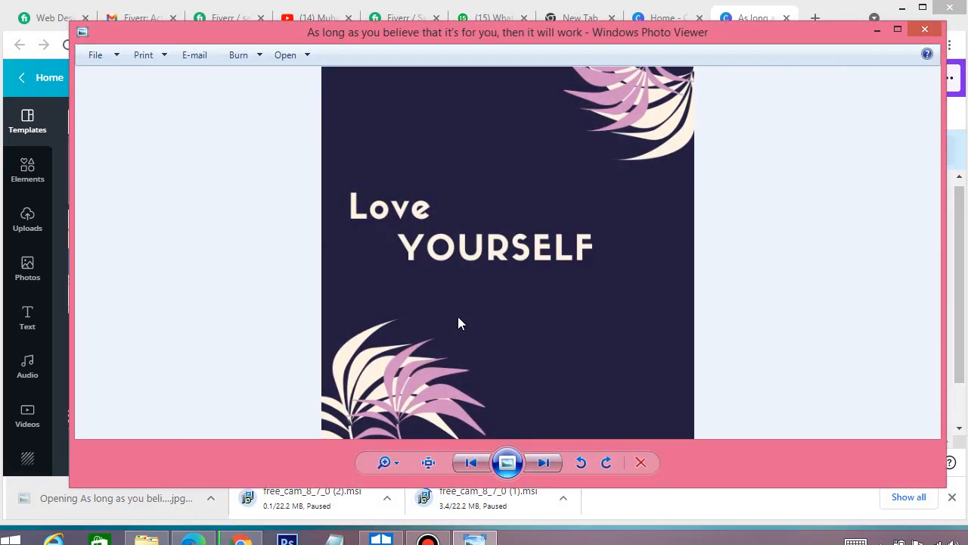
- Maximize the photo viewer showing the Love YOURSELF JPG, then close it
left_click(897, 28)
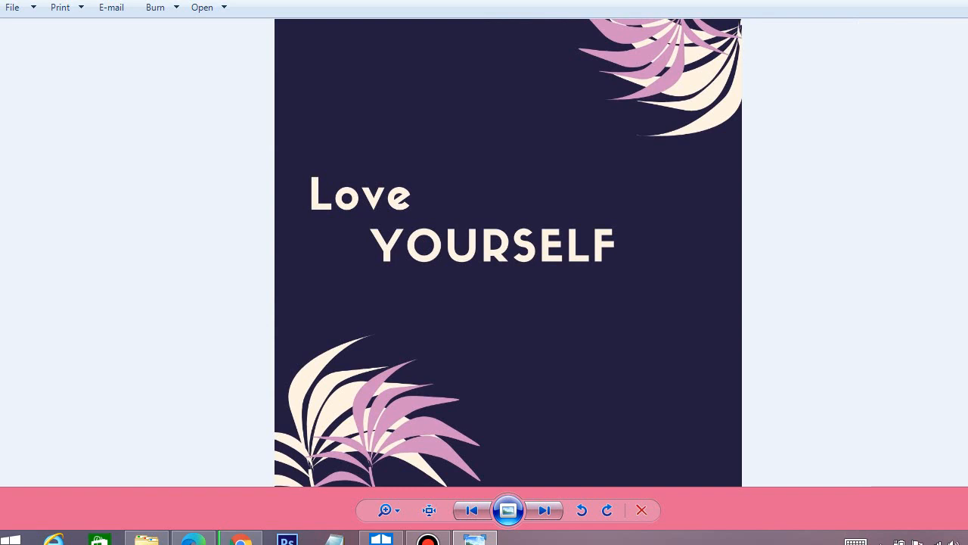
left_click(950, 2)
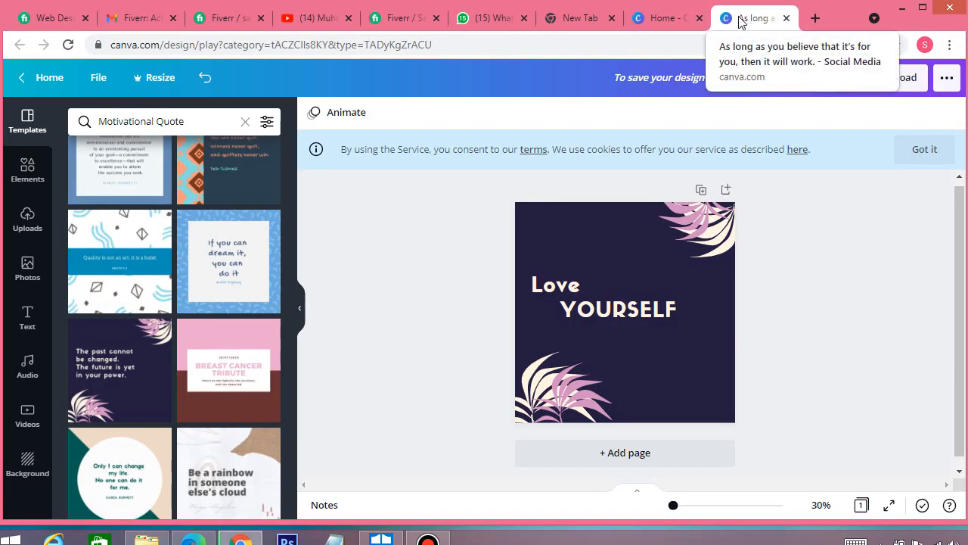
- Discard the unsaved Canva design and return to Fiverr's motivational quotes results
left_click(698, 20)
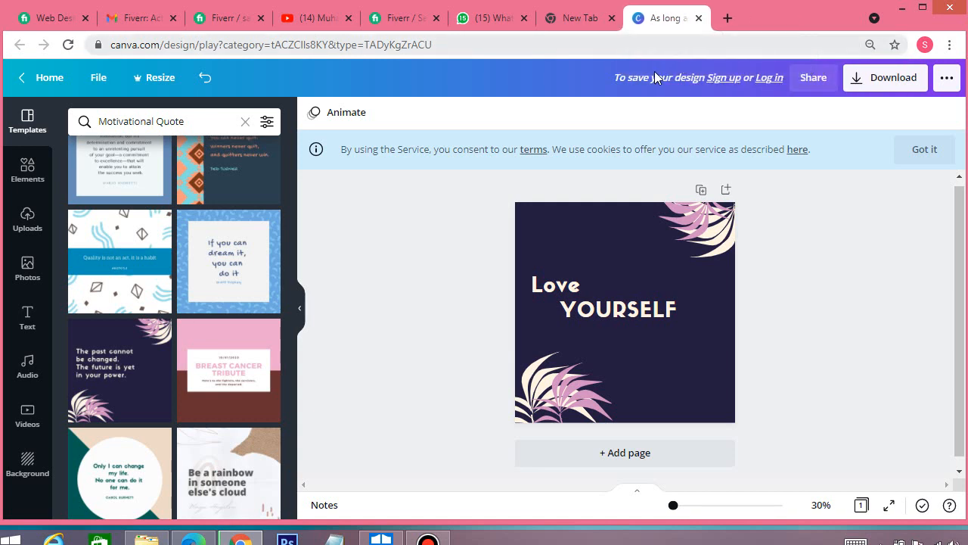
left_click(25, 78)
left_click(565, 327)
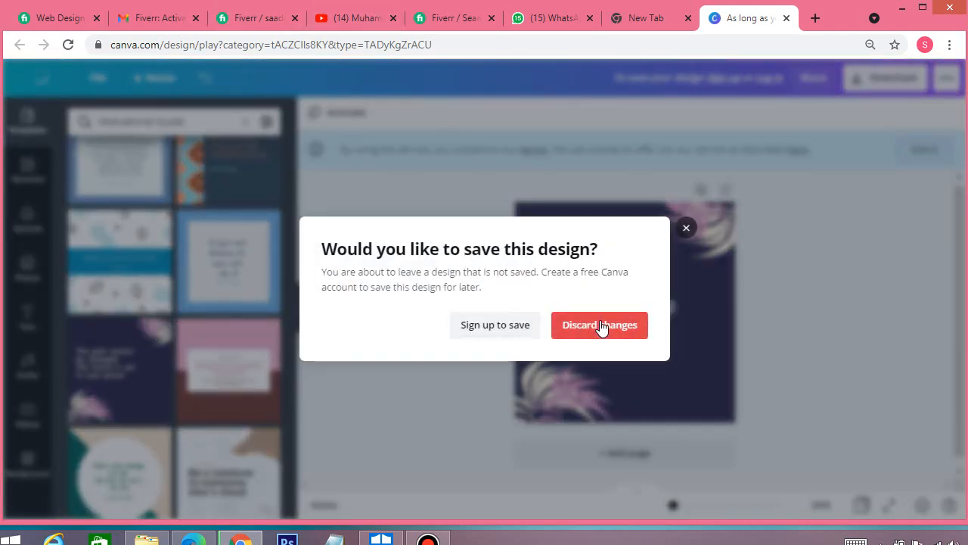
left_click(441, 22)
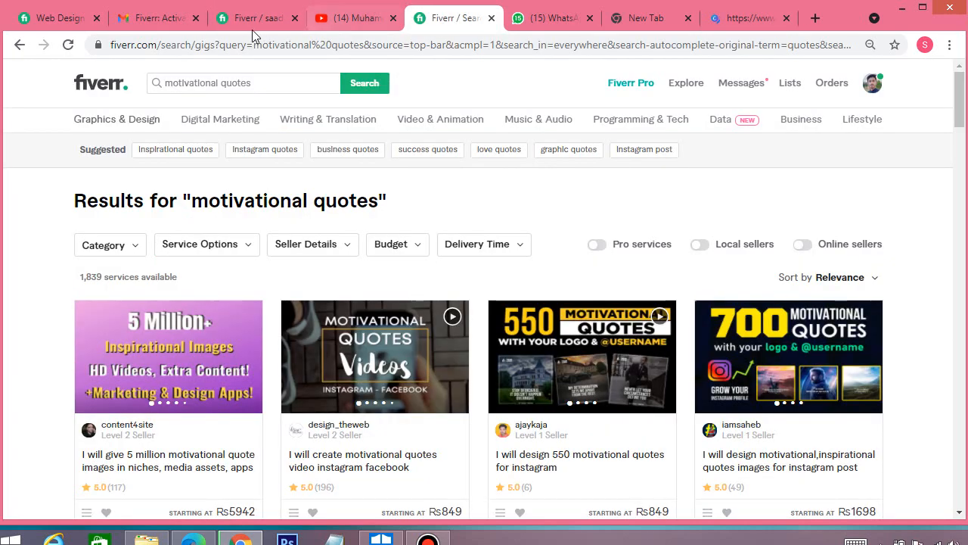
- Open the first two motivational-quotes gigs in new tabs and view the 5 million quote images gig
left_click(247, 21)
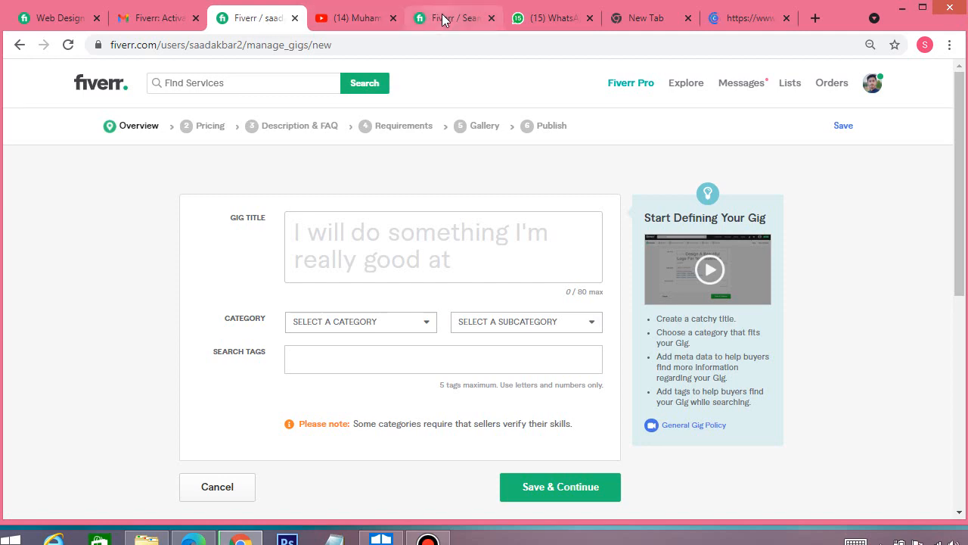
left_click(443, 17)
scroll(259, 268, "down", 1)
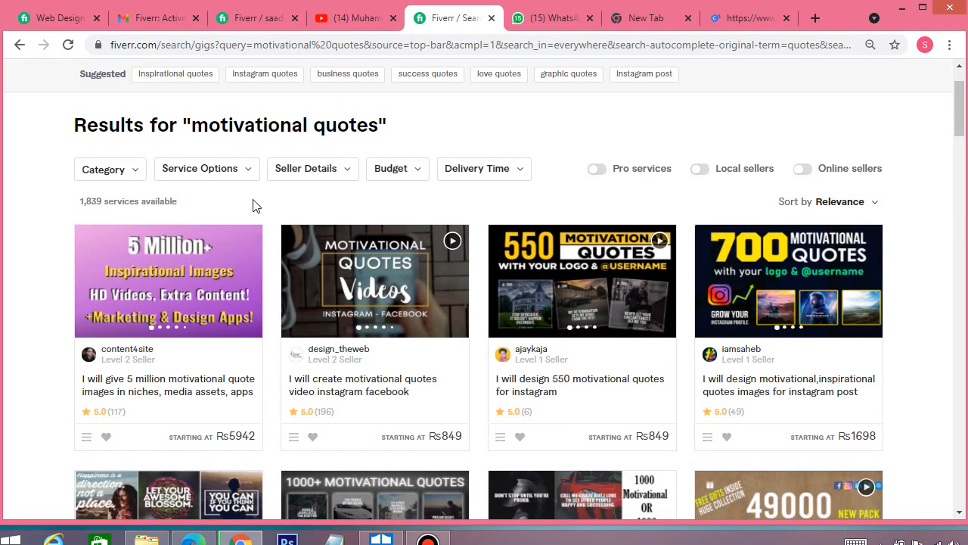
right_click(150, 278)
left_click(182, 291)
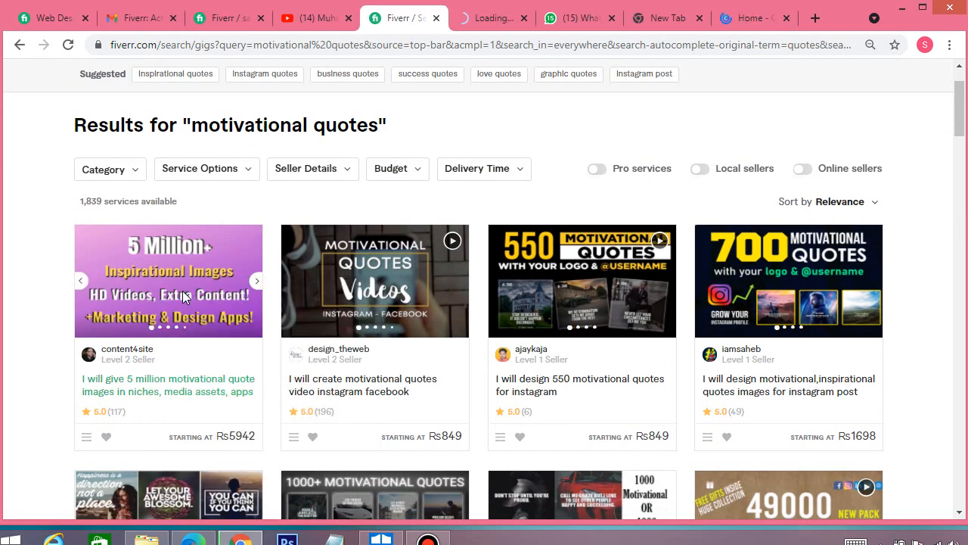
right_click(360, 270)
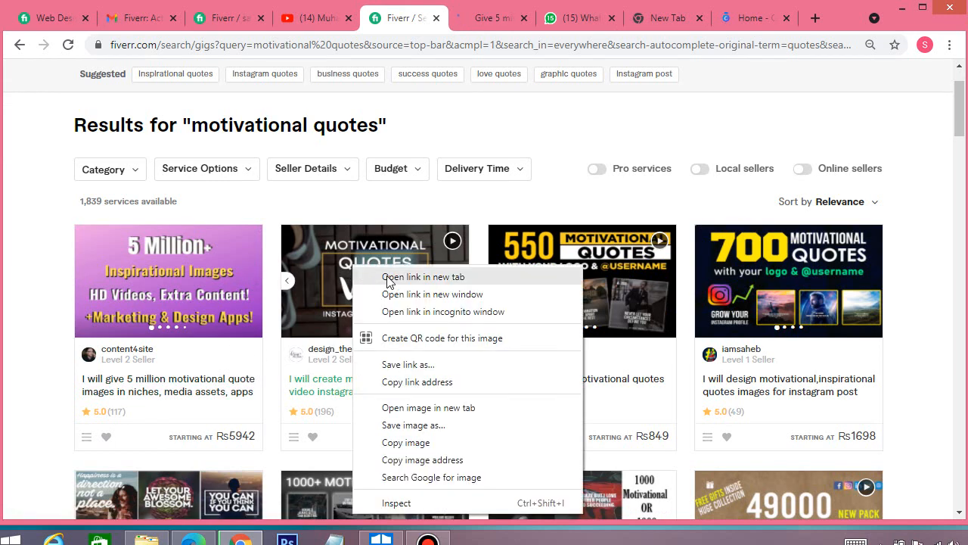
left_click(389, 277)
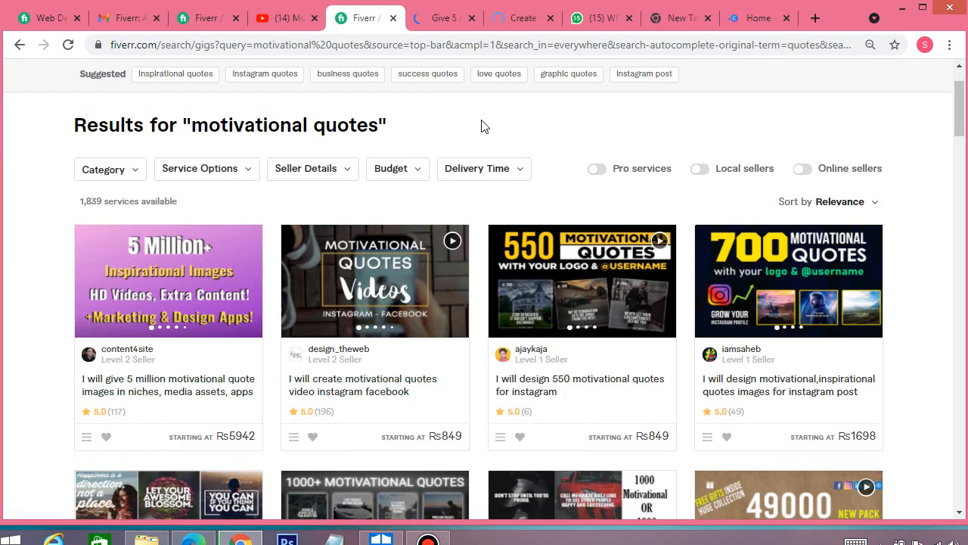
left_click(439, 18)
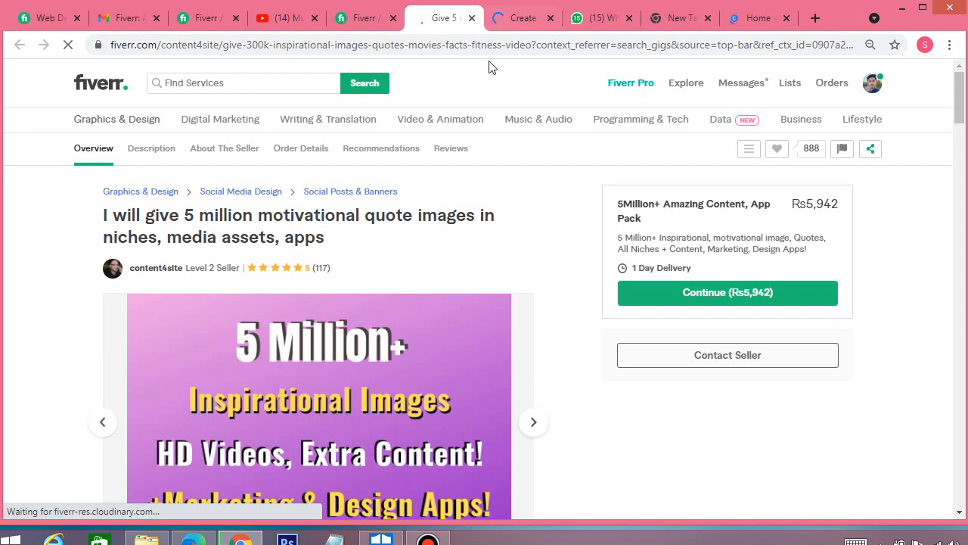
- Inspect the quote videos gig and its 849 Basic package price
left_click(521, 20)
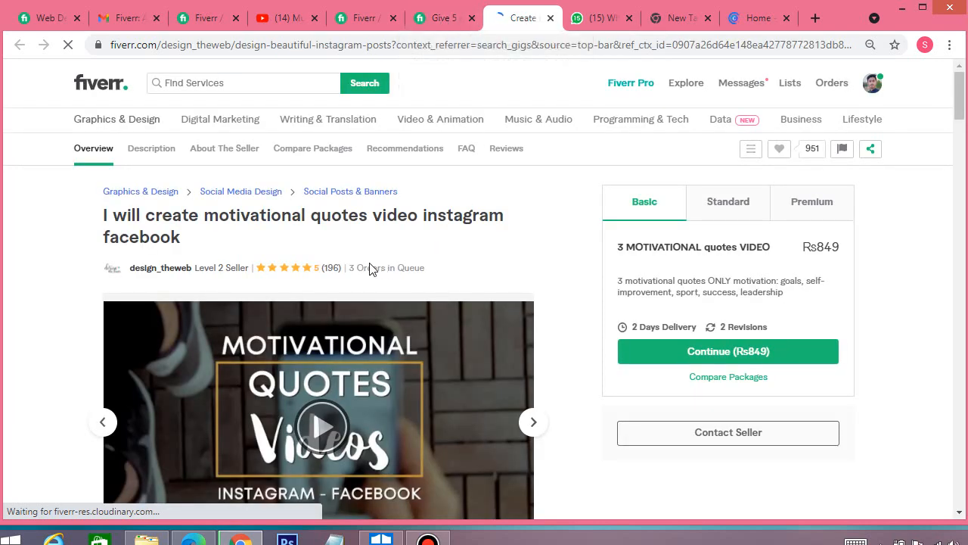
double_click(839, 246)
left_click(584, 233)
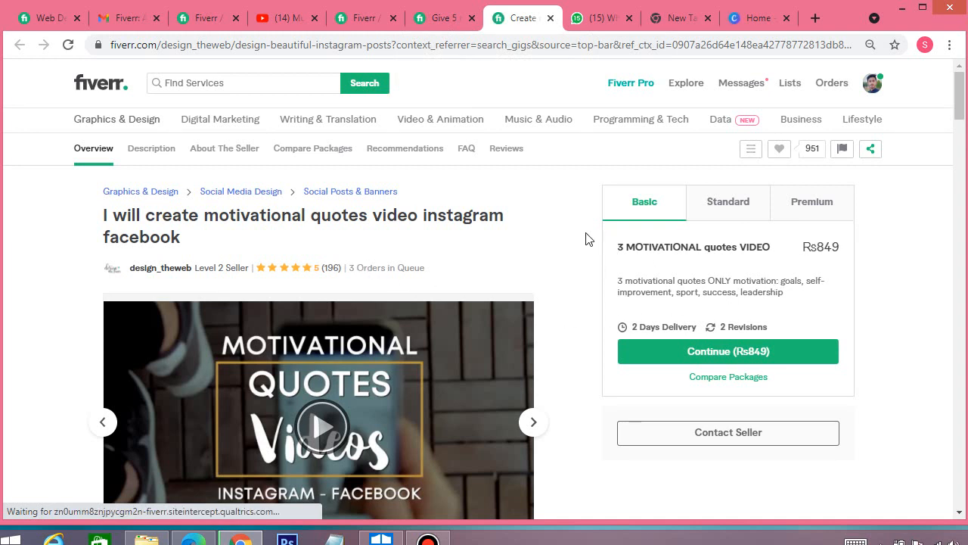
- Switch Fiverr's displayed currency to USD and return to the motivational quotes results
scroll(817, 240, "down", 10)
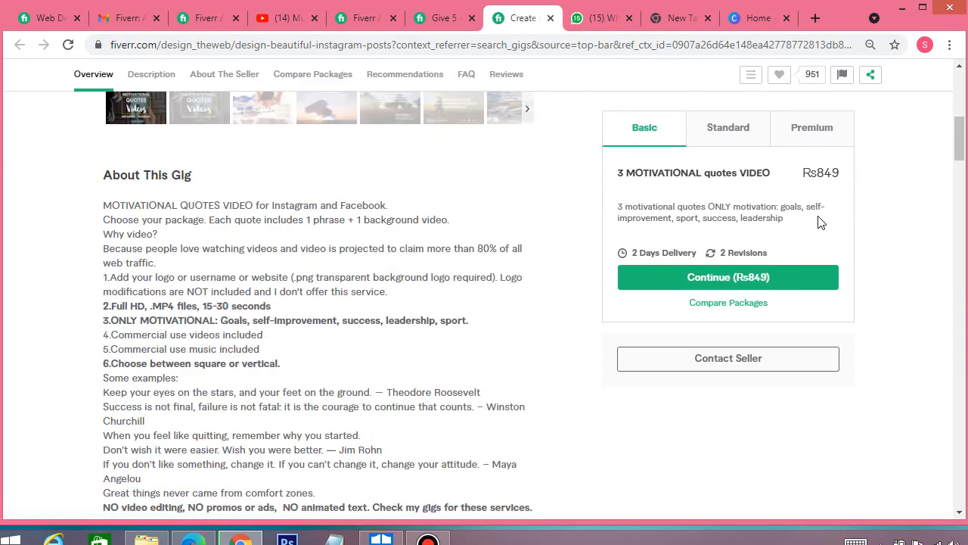
scroll(940, 439, "down", 15)
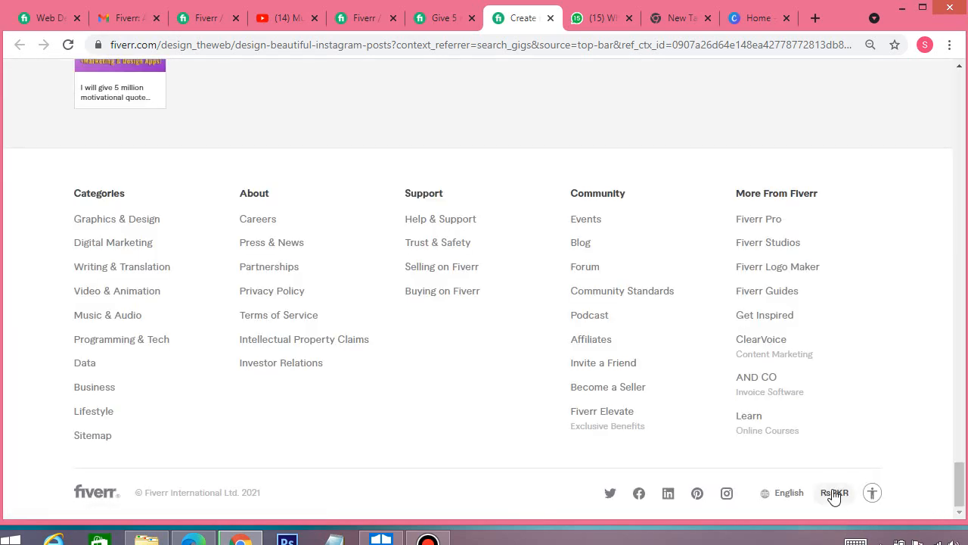
left_click(834, 494)
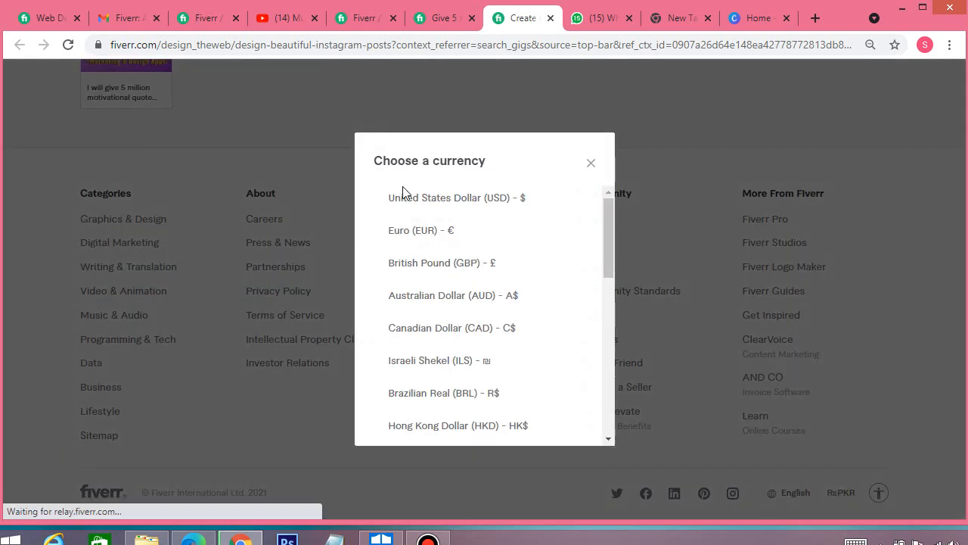
left_click(452, 199)
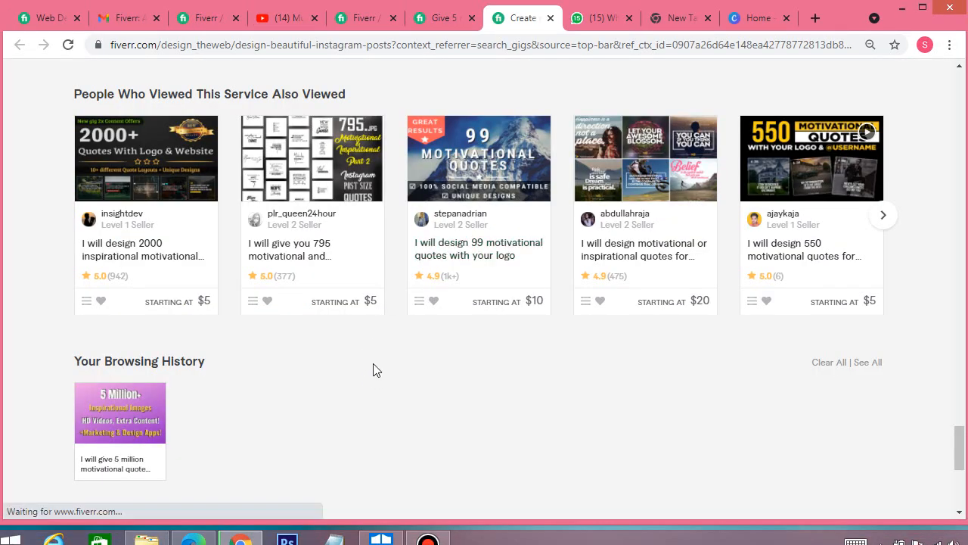
scroll(373, 327, "up", 9)
scroll(363, 272, "up", 15)
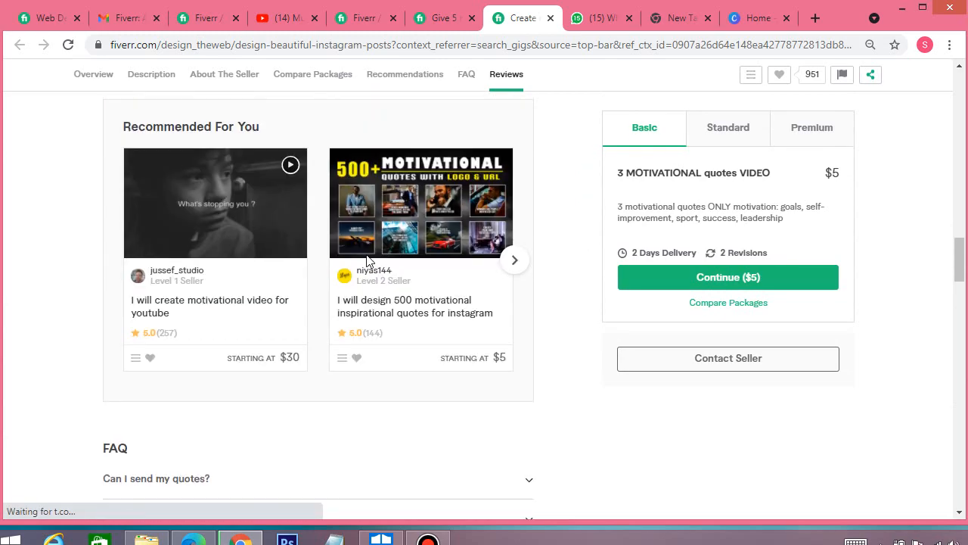
scroll(367, 255, "up", 8)
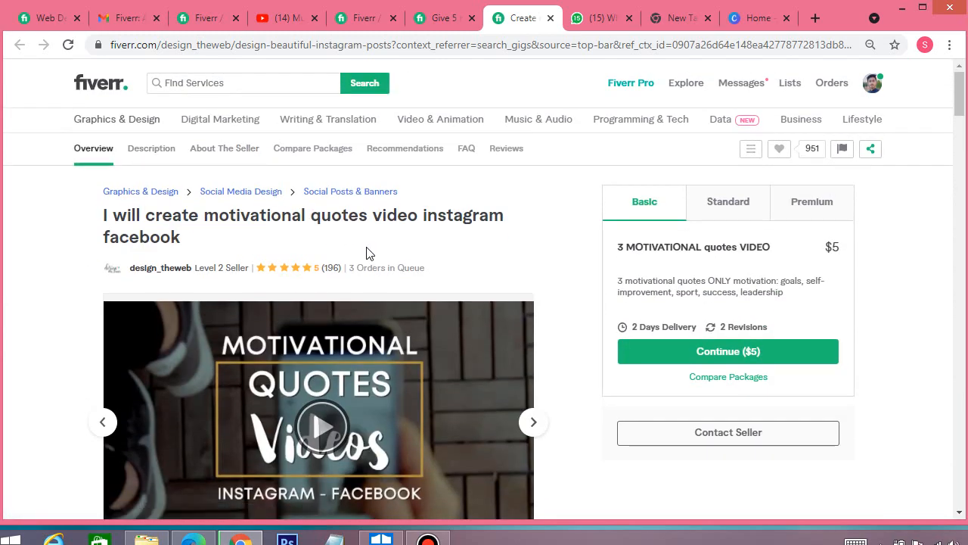
scroll(360, 250, "down", 1)
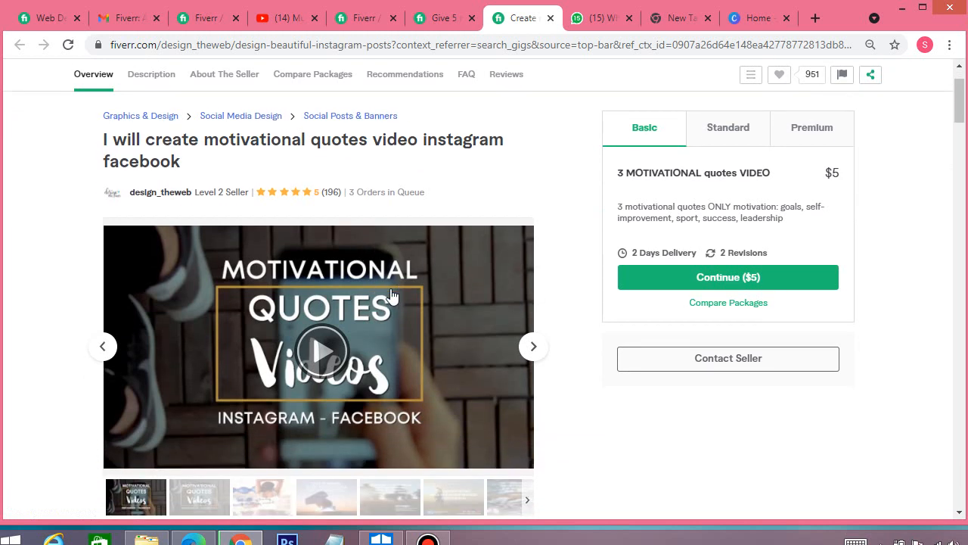
scroll(392, 295, "down", 1)
scroll(393, 259, "up", 1)
scroll(393, 259, "up", 1)
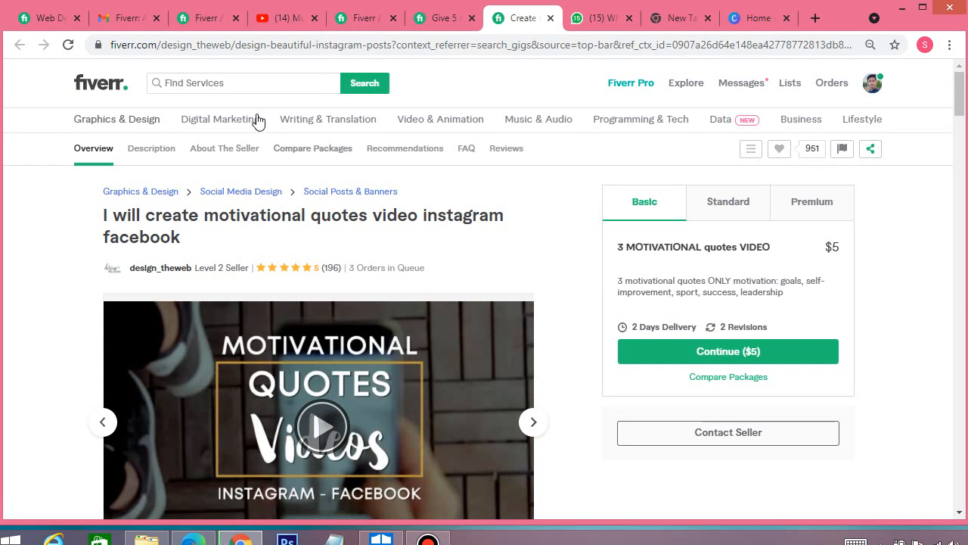
left_click(245, 84)
left_click(365, 17)
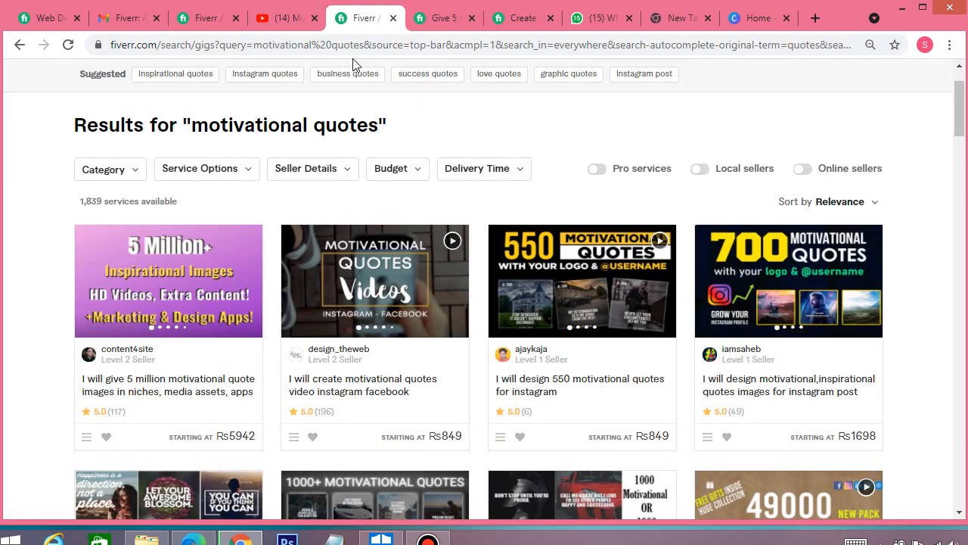
- Enter 'Motivational Quotes' as the new gig's title, then return to the search results
left_click(204, 18)
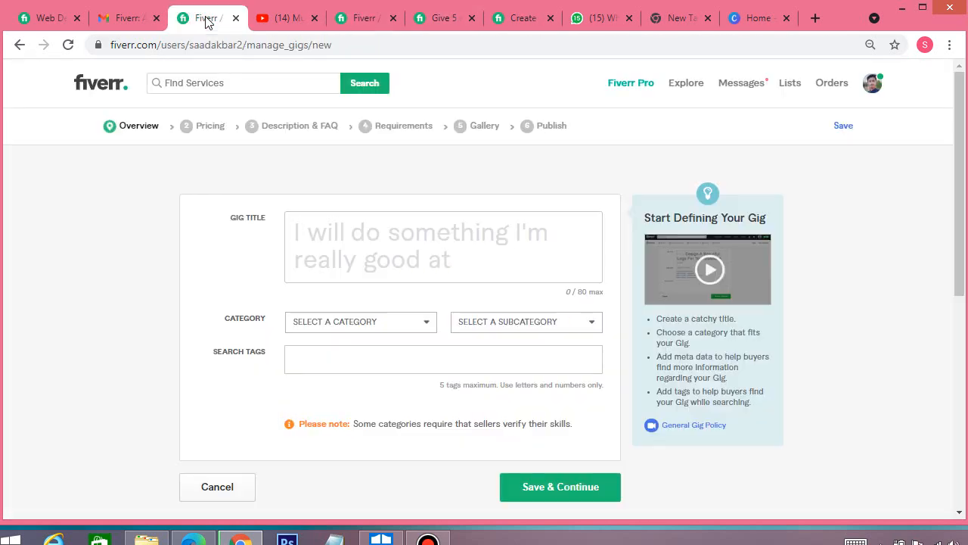
left_click_drag(254, 23, 325, 20)
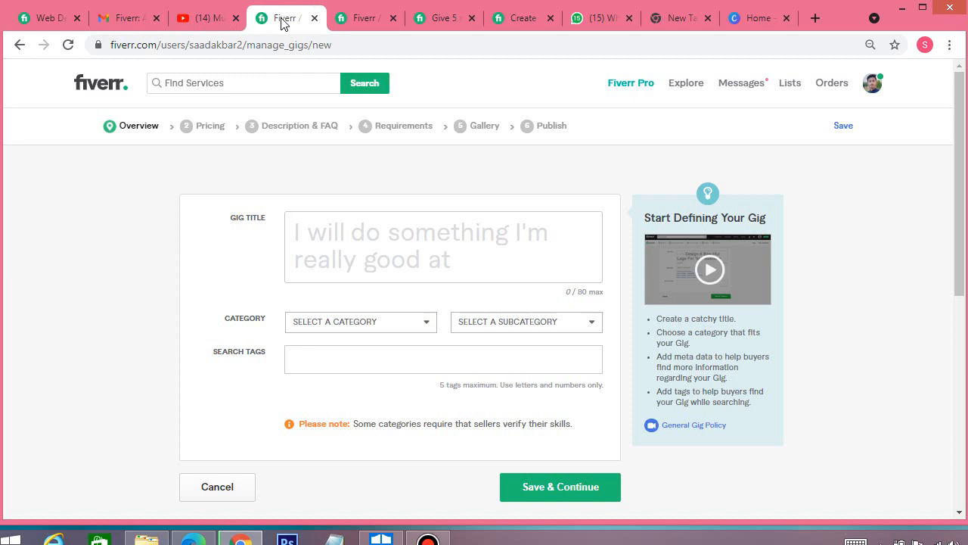
left_click(389, 247)
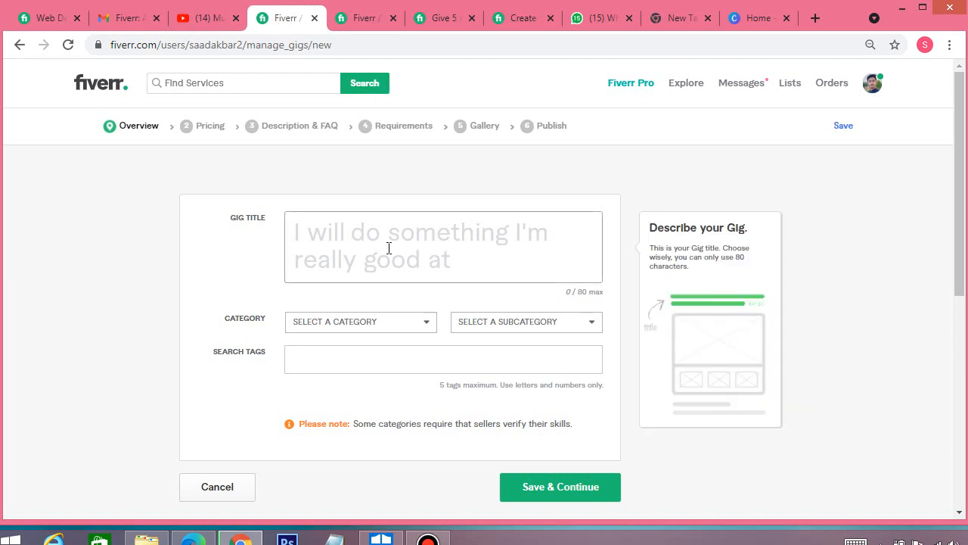
type("Motivational")
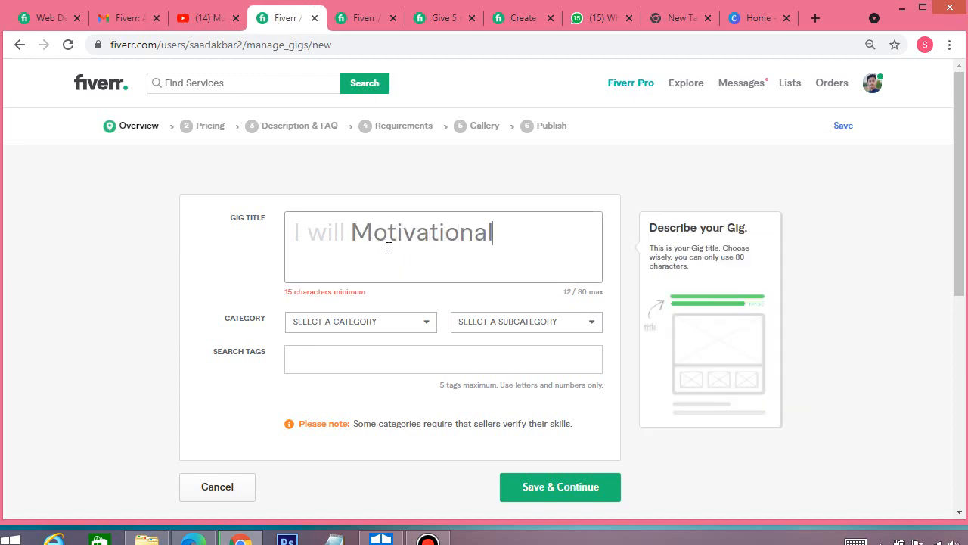
type(" Quotes")
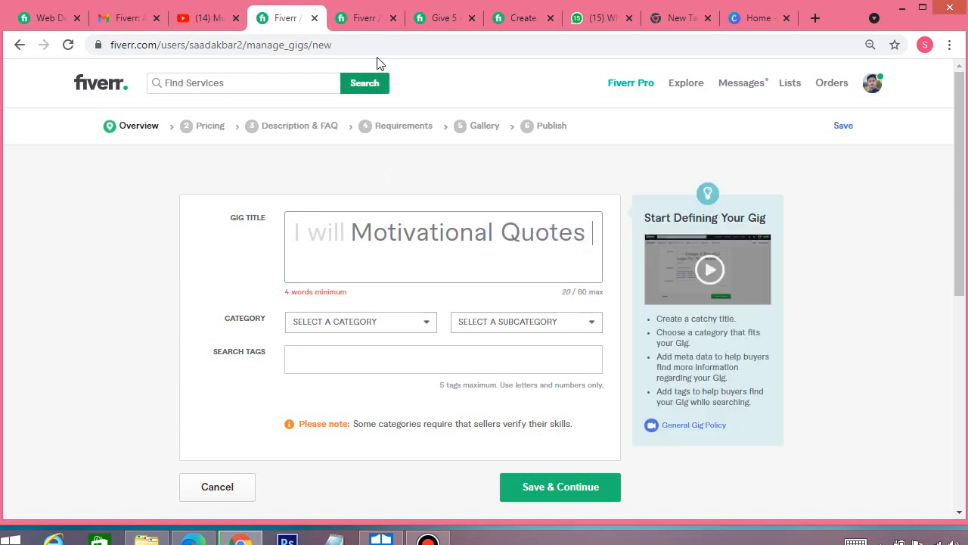
left_click(364, 19)
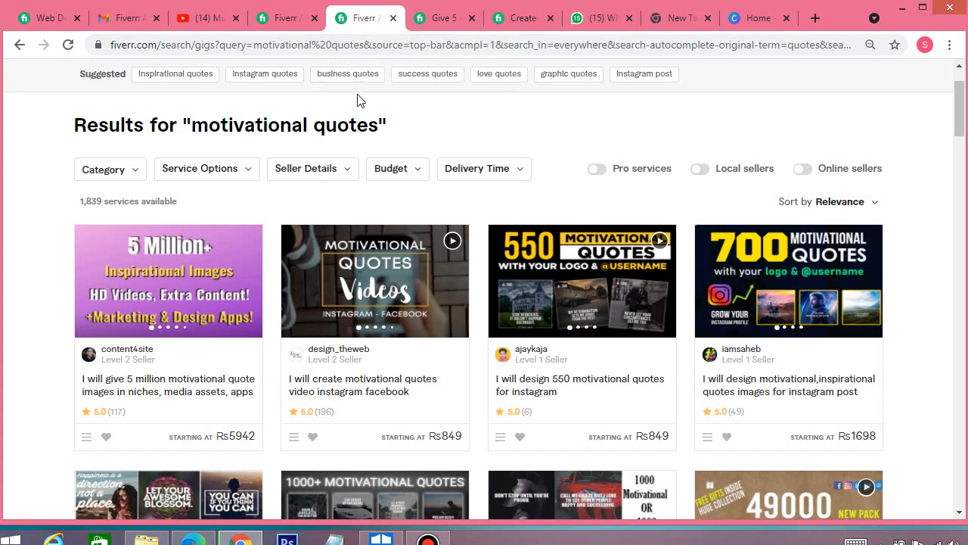
- Trim the search query from 'motivational quotes' to 'quotes', then return to the gig form
scroll(359, 99, "up", 1)
left_click(301, 86)
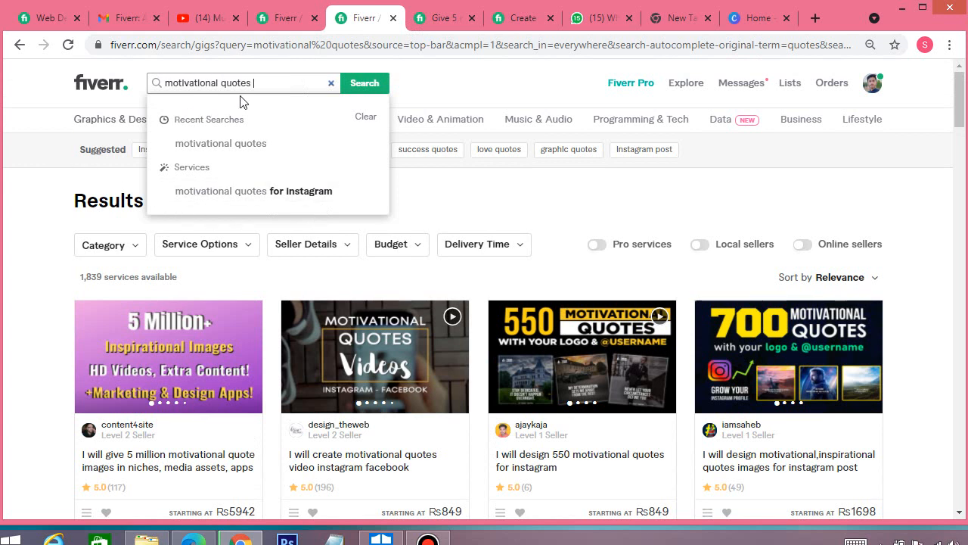
left_click_drag(222, 81, 144, 81)
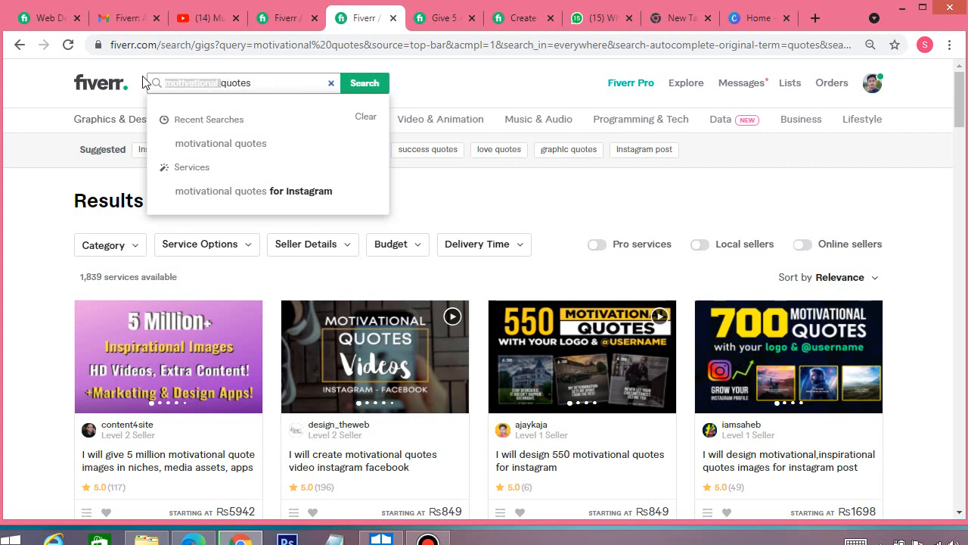
key("BackSpace")
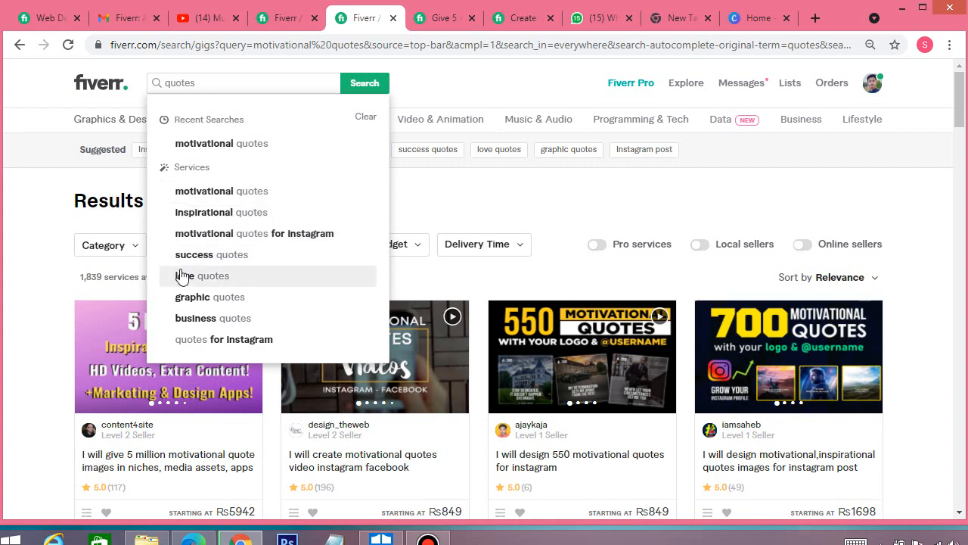
left_click(299, 18)
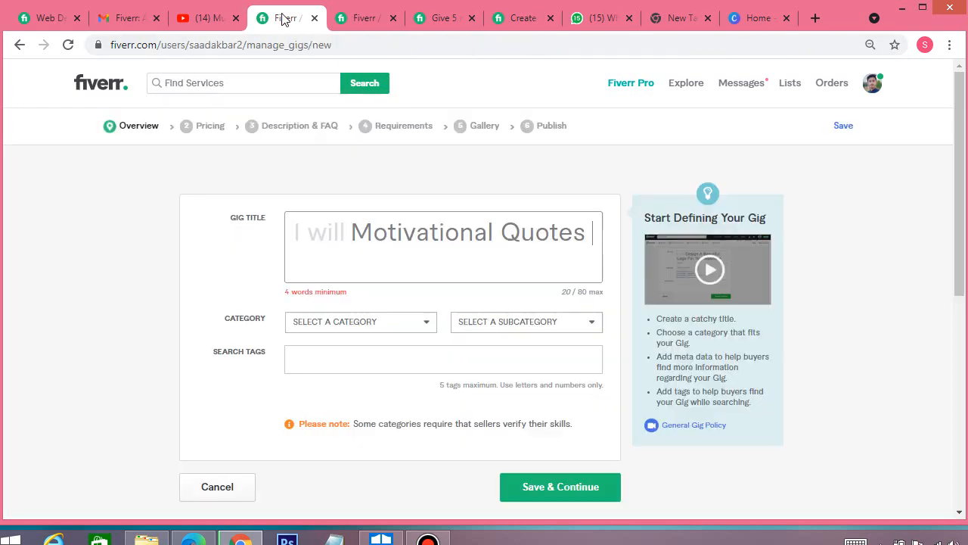
- Complete the gig title to read 'I will Motivational Inspirational and SUCCESS Quotes'
left_click(509, 243)
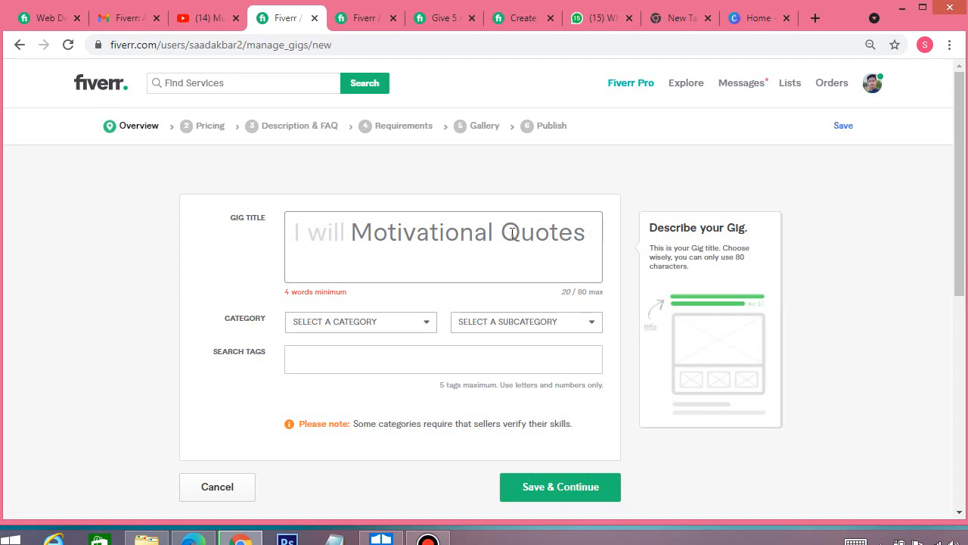
type("Insp")
type("irational ")
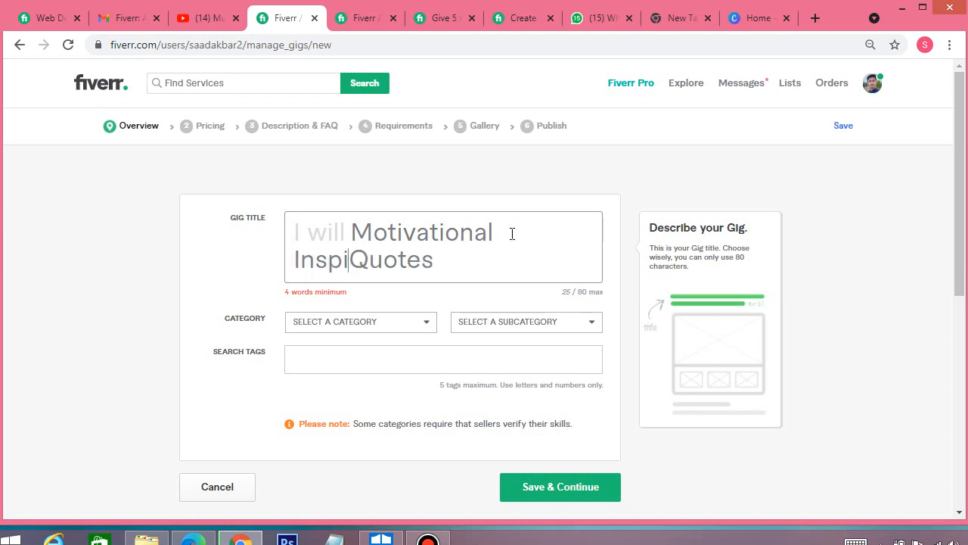
type("and SUCC")
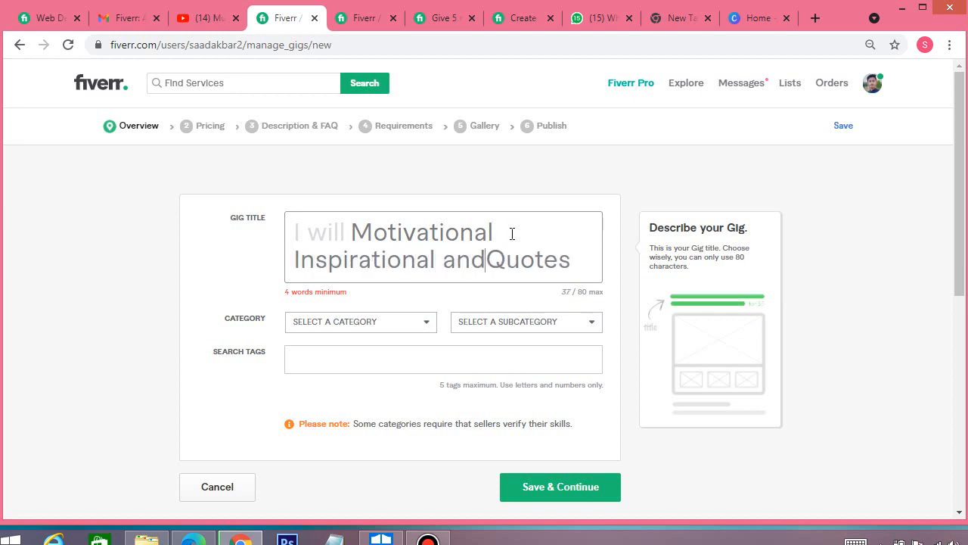
type("ESS")
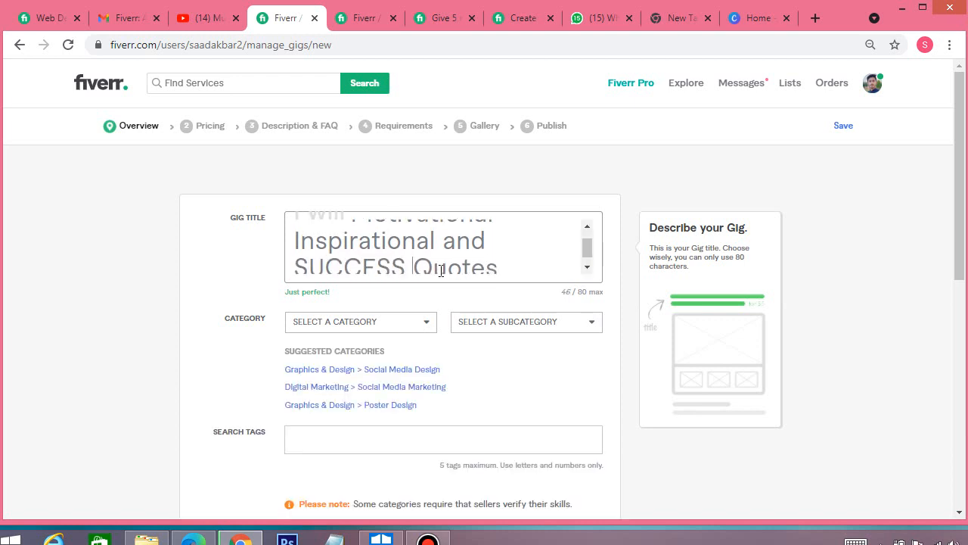
scroll(441, 270, "up", 1)
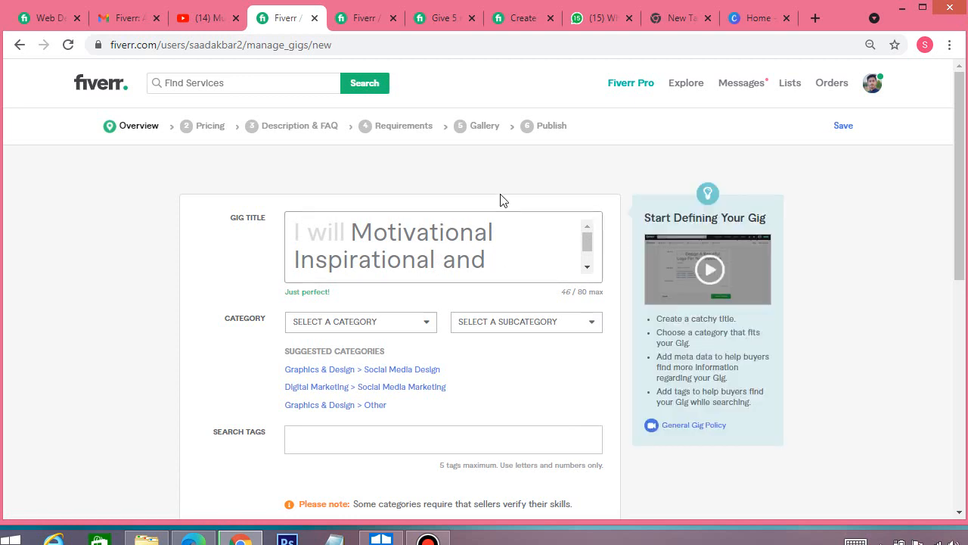
scroll(497, 209, "down", 1)
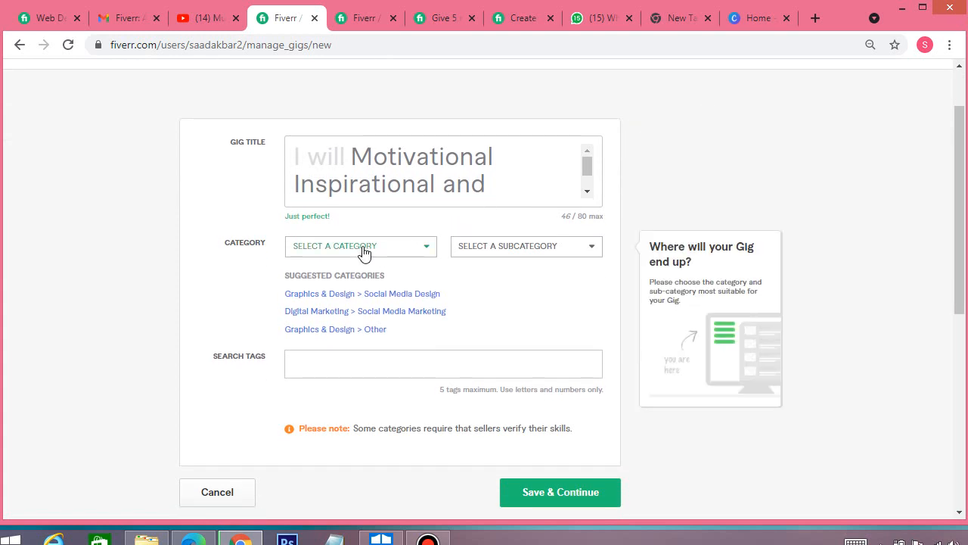
- Review competing motivational quotes gigs, including the 5 million quote images and video gigs
left_click(368, 17)
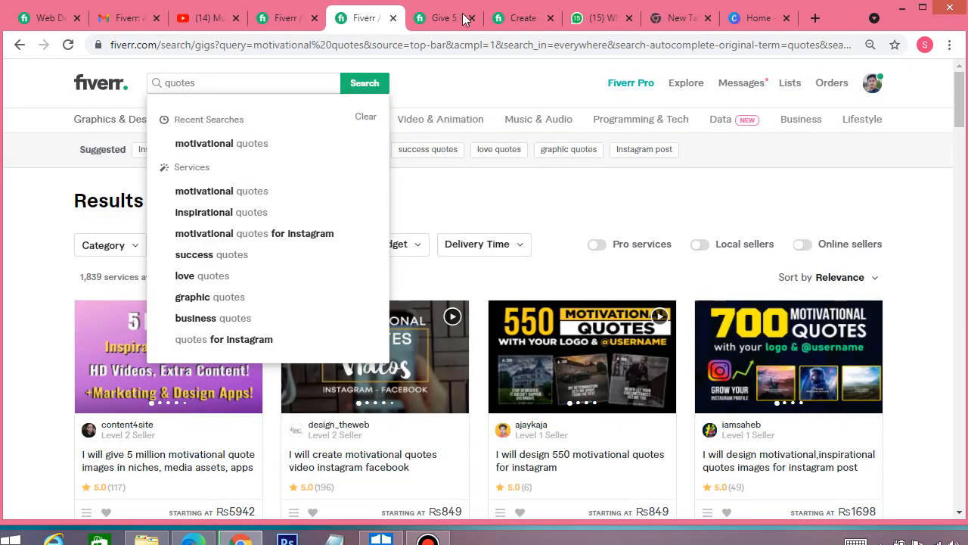
left_click(454, 18)
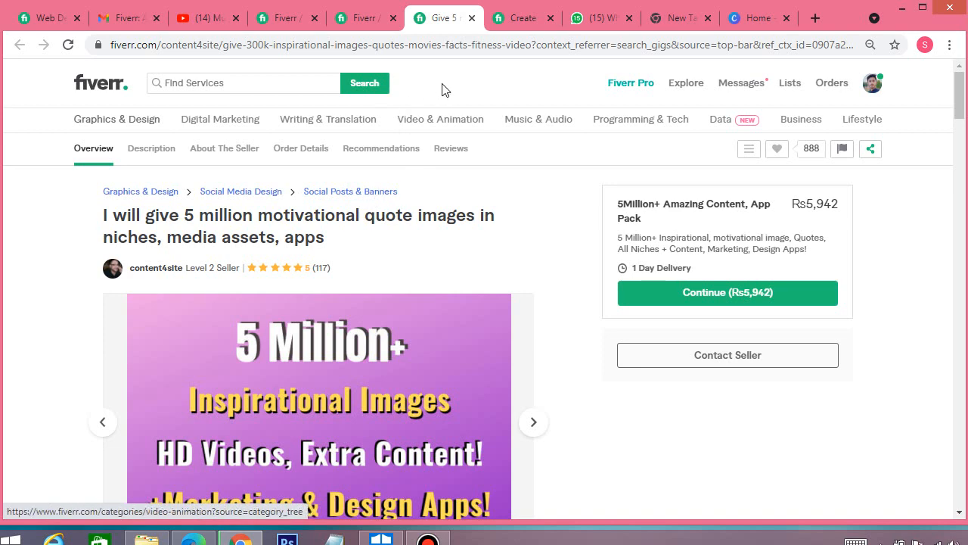
left_click(515, 27)
left_click(425, 203)
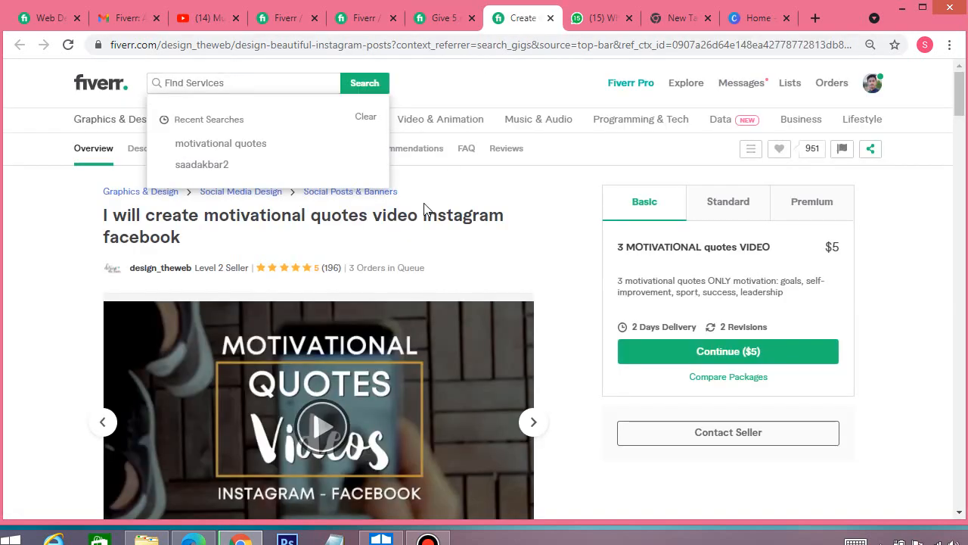
left_click(354, 20)
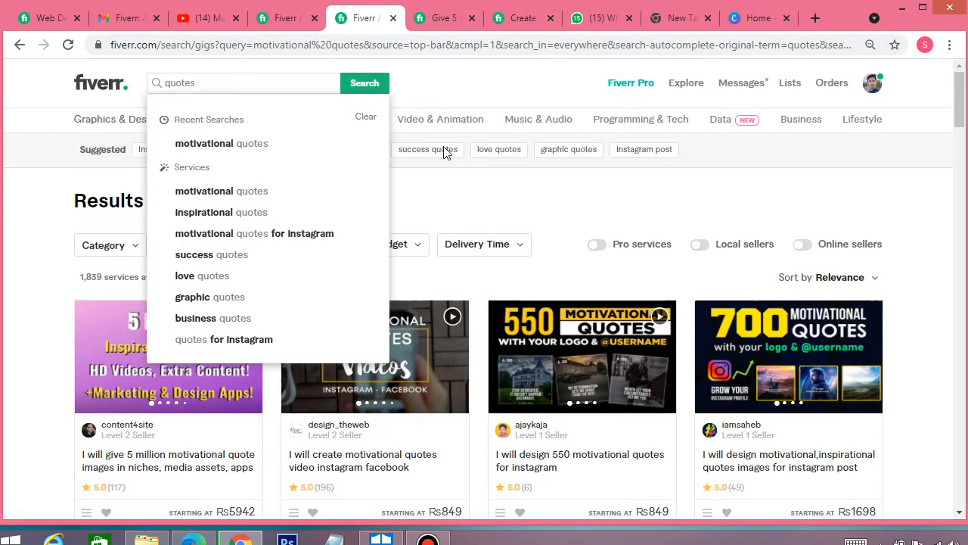
left_click(281, 22)
- Set the gig category to Graphics & Design
left_click(374, 249)
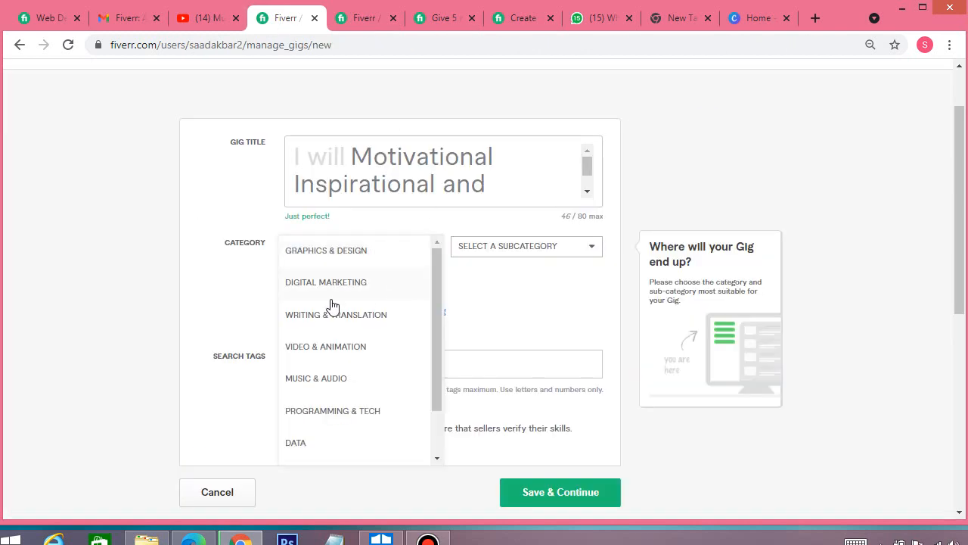
left_click(347, 252)
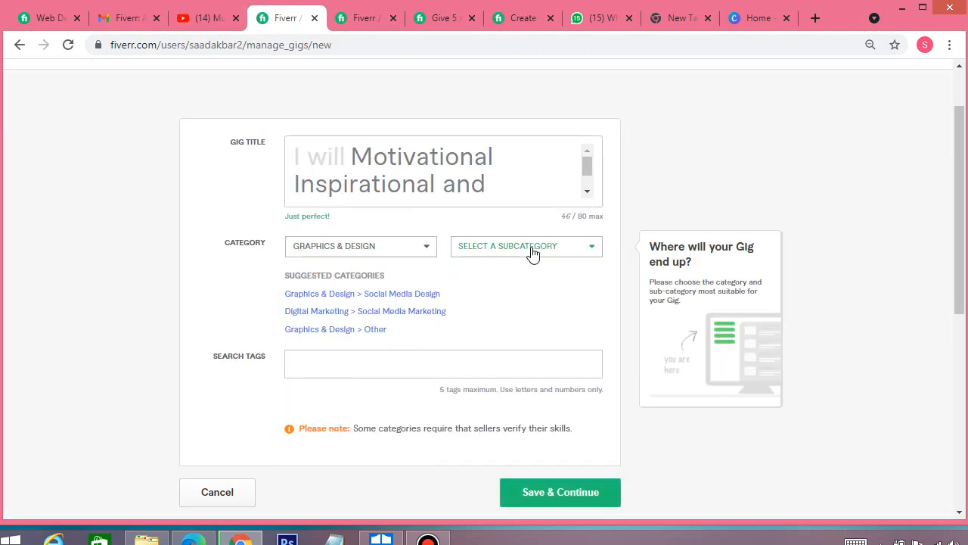
key("ctrl+plus")
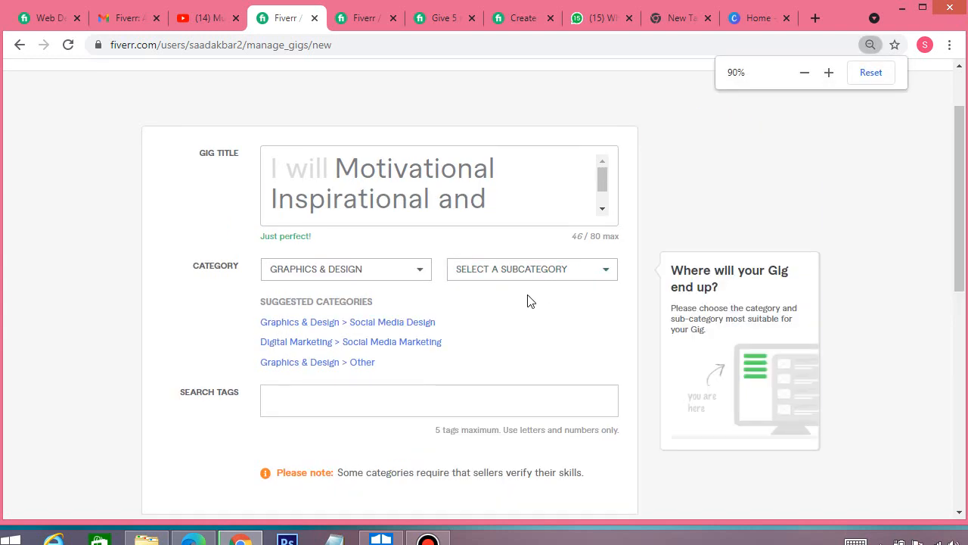
key("ctrl+plus")
- Browse the subcategory list and check the competitor gig's category path
left_click(540, 299)
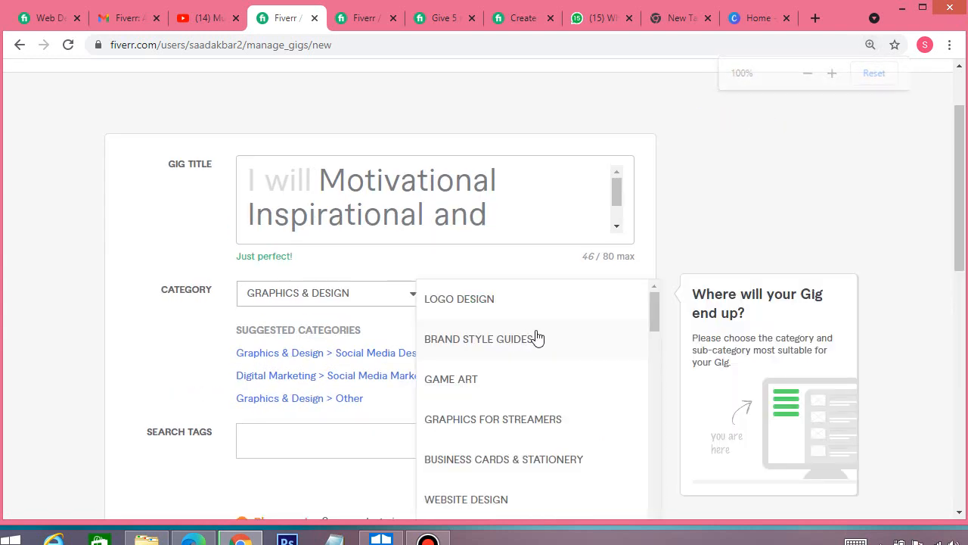
scroll(519, 211, "down", 2)
scroll(579, 343, "down", 4)
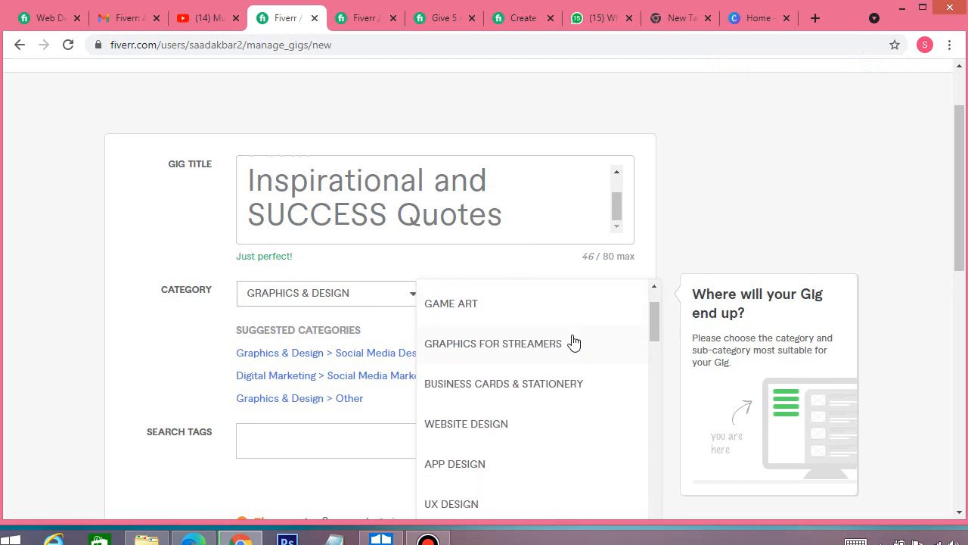
scroll(537, 340, "down", 4)
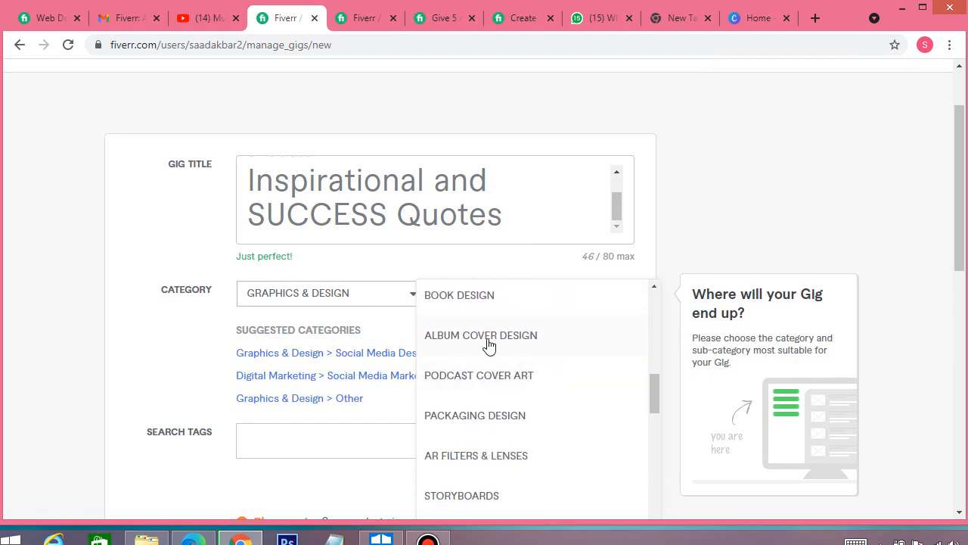
scroll(489, 388, "down", 1)
scroll(489, 387, "down", 3)
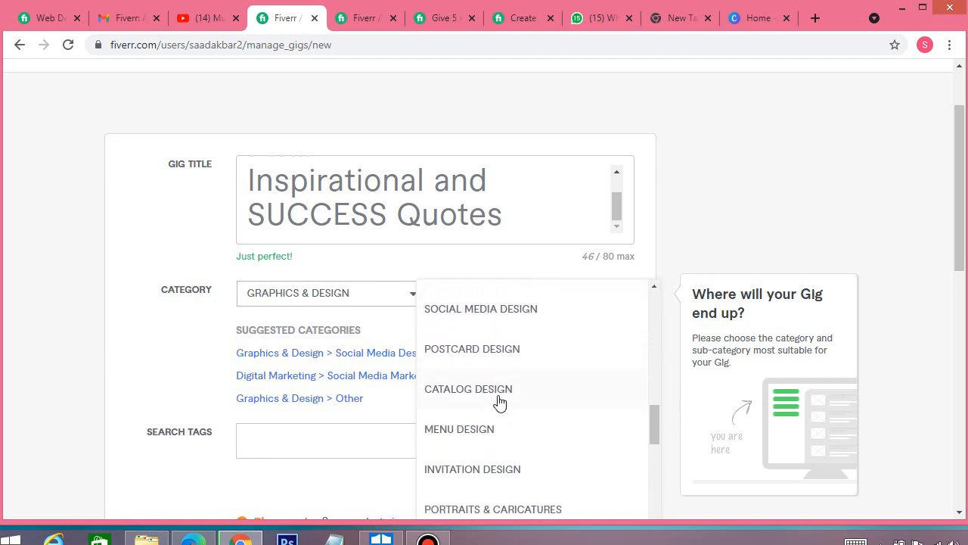
scroll(500, 394, "down", 2)
scroll(496, 389, "up", 1)
scroll(495, 389, "up", 1)
mouse_move(655, 419)
left_mouse_down()
mouse_move(655, 538)
mouse_move(654, 456)
left_mouse_up()
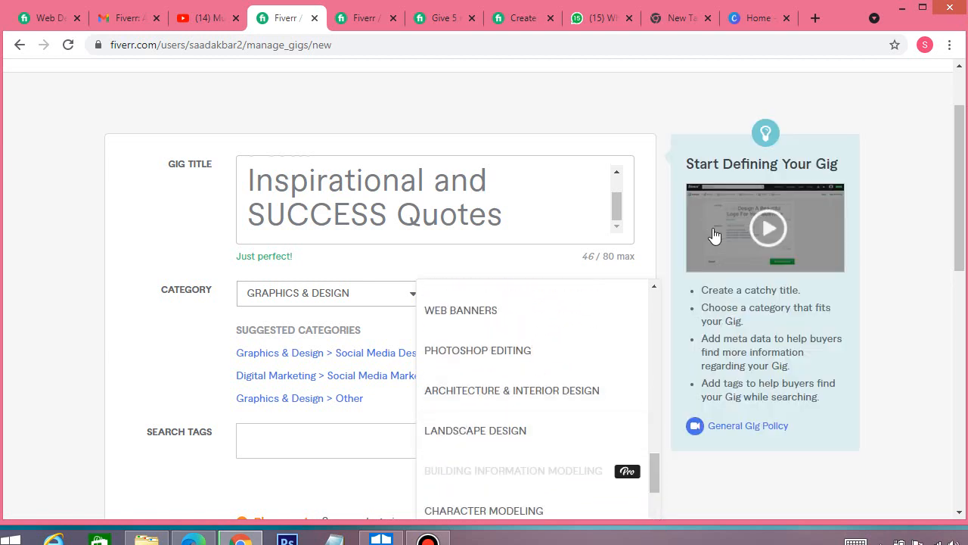
left_click(563, 74)
left_click(441, 19)
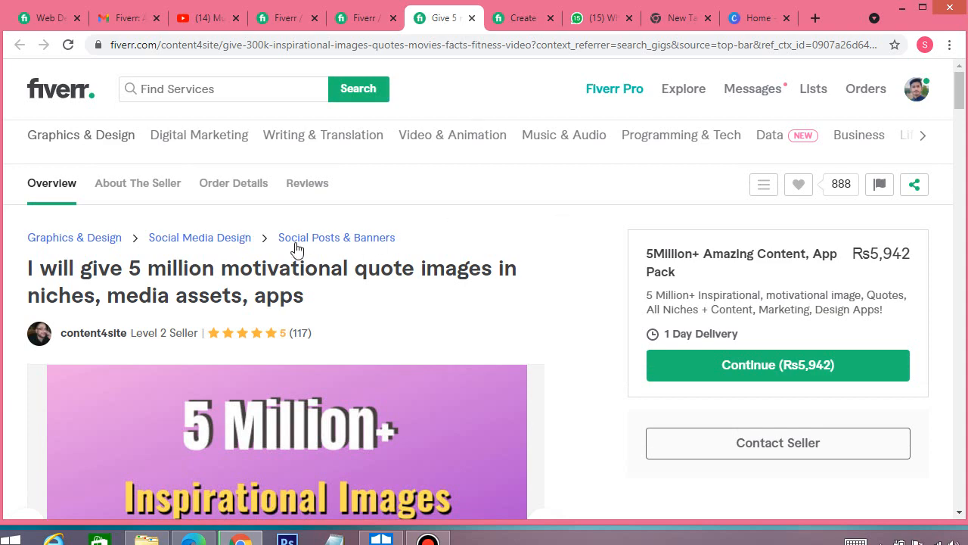
left_click(286, 21)
- Set the subcategory to Social Media Design
left_click(549, 305)
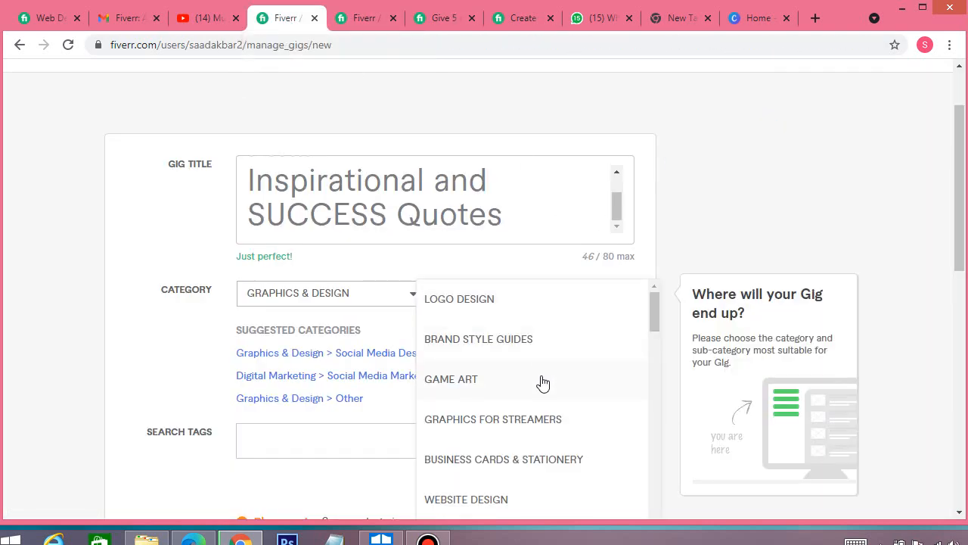
scroll(544, 382, "down", 2)
scroll(605, 352, "up", 2)
left_click_drag(657, 309, 661, 538)
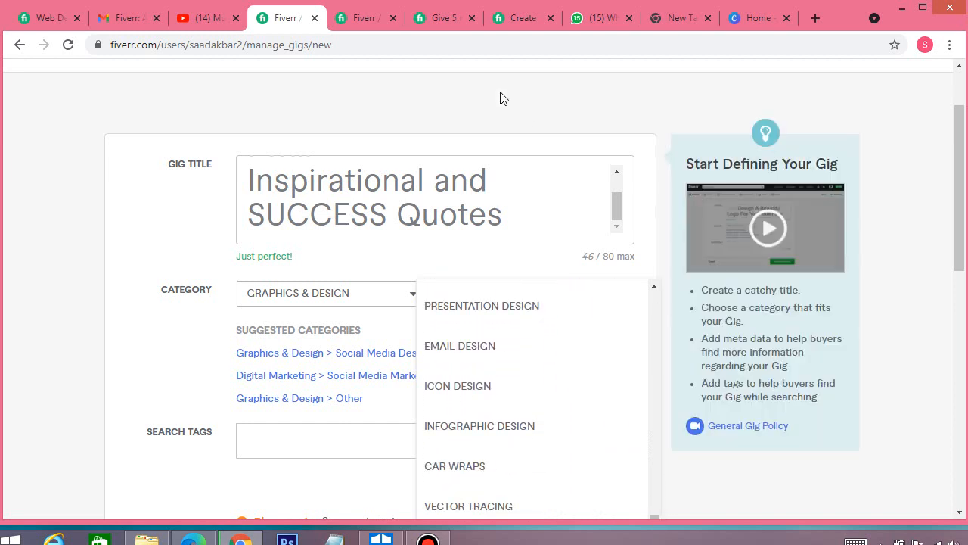
left_click(443, 23)
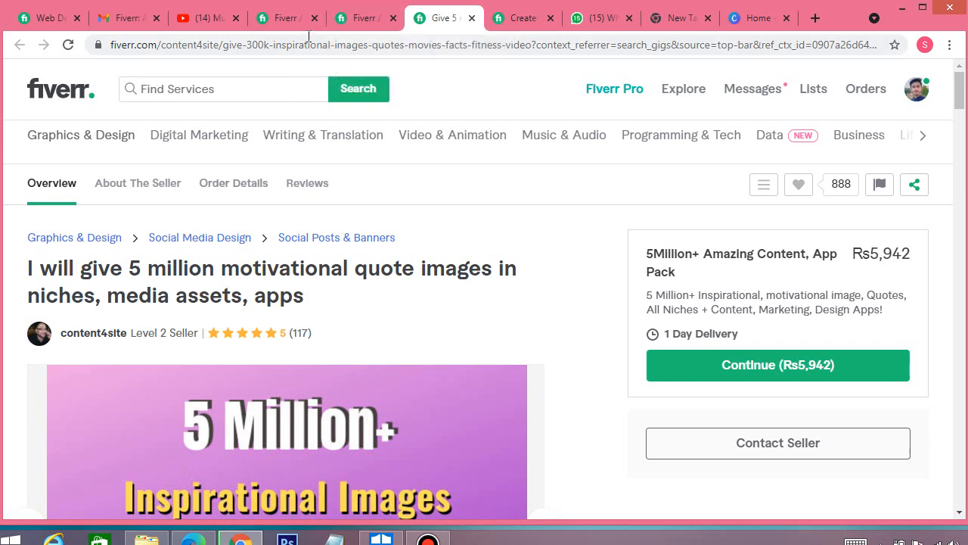
left_click(286, 18)
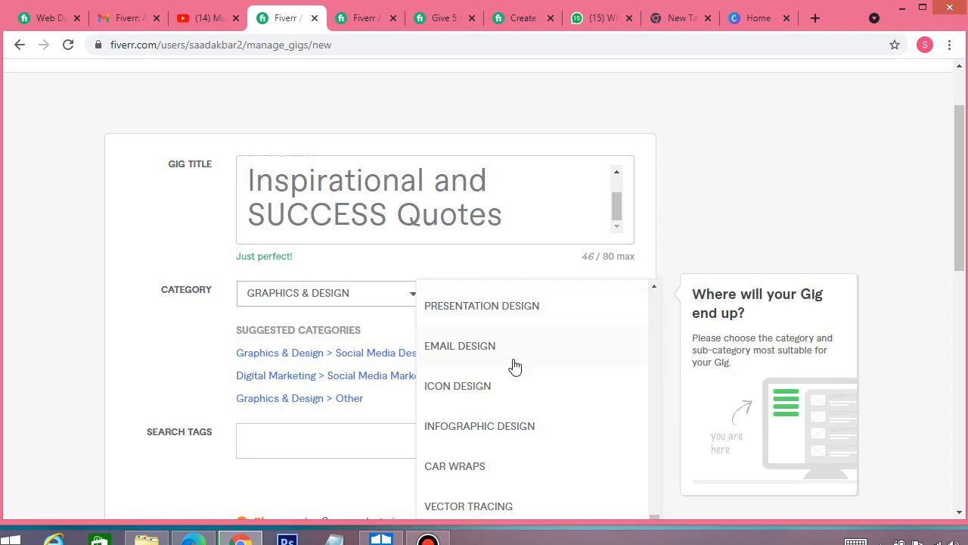
scroll(508, 406, "up", 3)
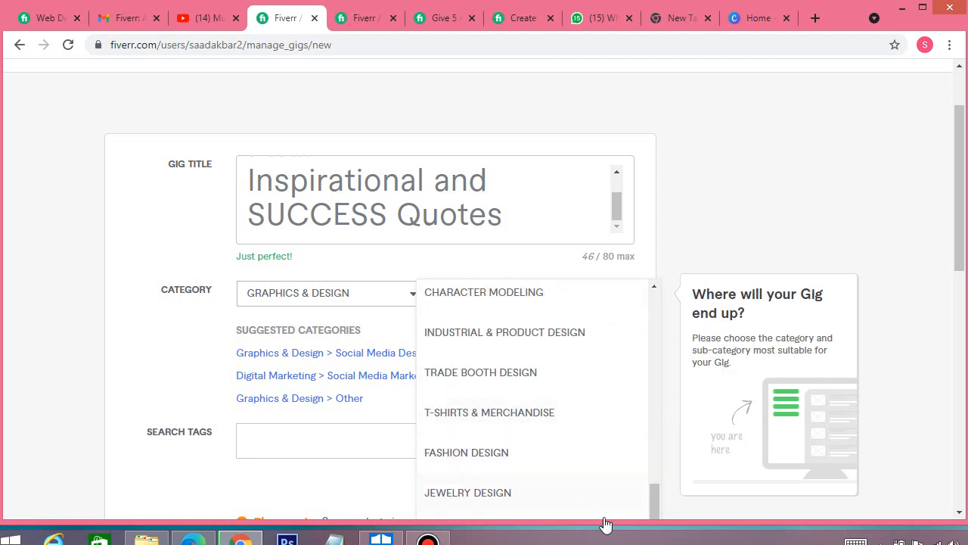
left_click_drag(655, 505, 654, 425)
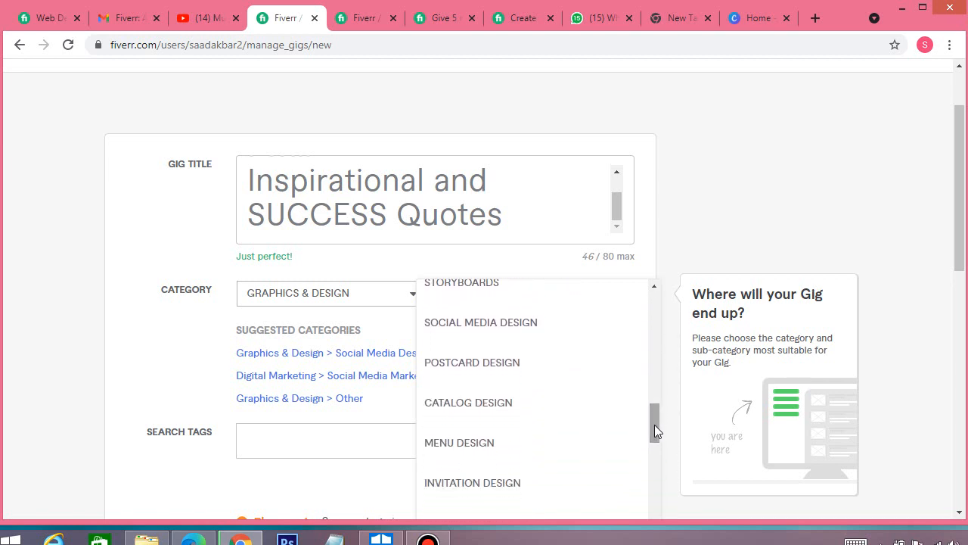
left_click(477, 321)
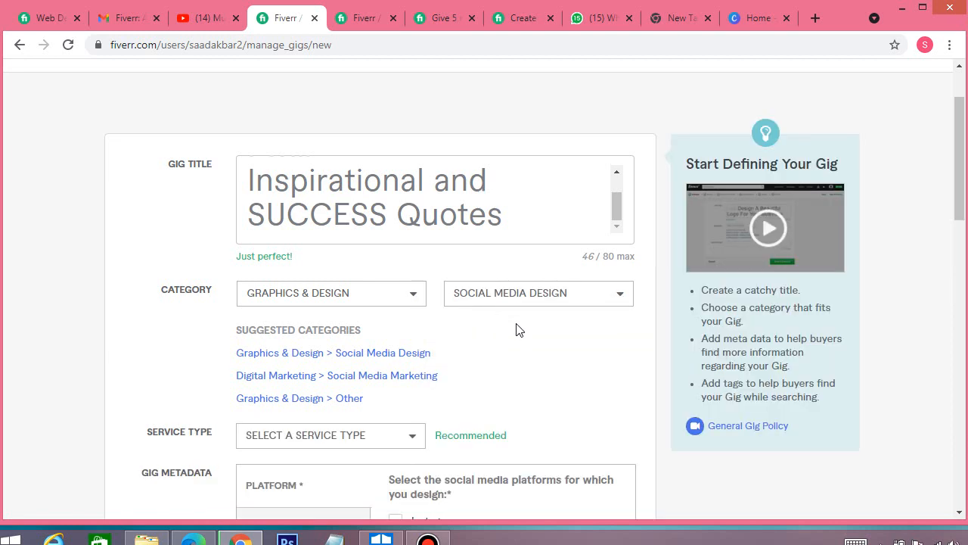
- Set the service type to Social Posts & Banners
scroll(519, 328, "down", 2)
left_click_drag(152, 280, 189, 295)
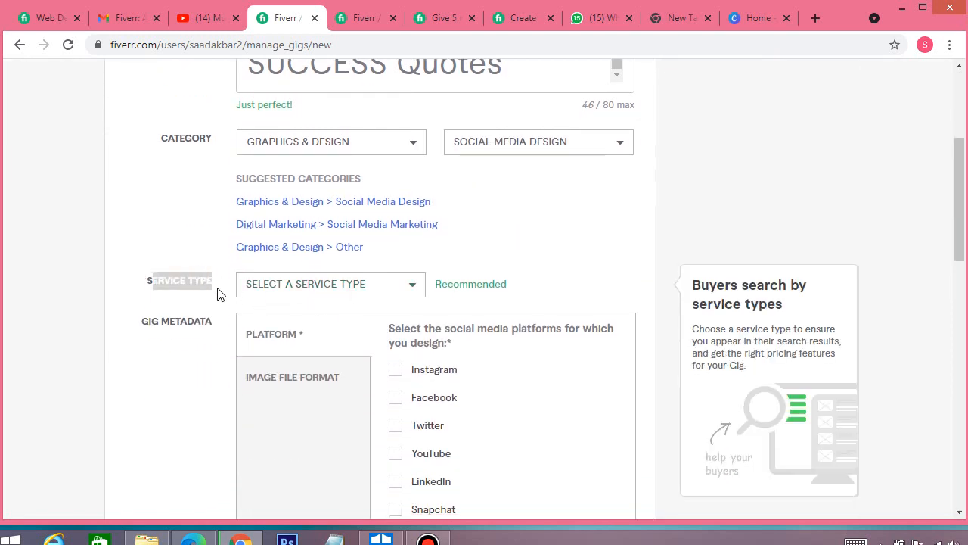
left_click(219, 294)
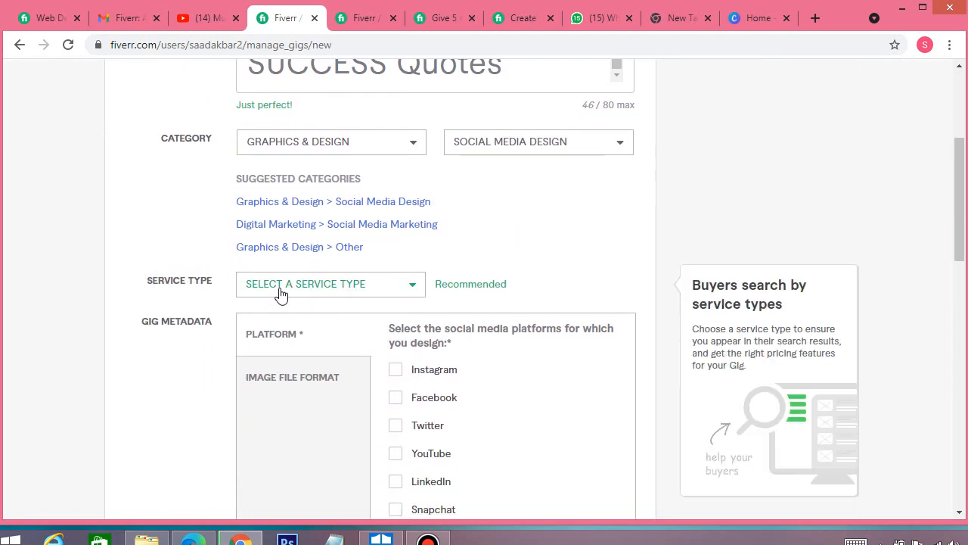
left_click(412, 285)
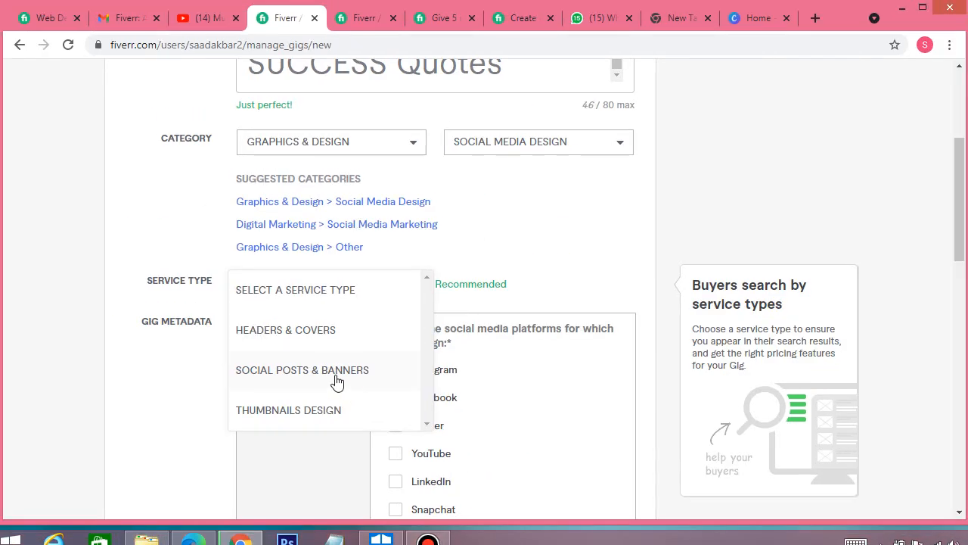
left_click(338, 382)
- Tick Facebook, LinkedIn, Pinterest, Twitter, YouTube and TikTok as supported platforms
scroll(363, 302, "down", 2)
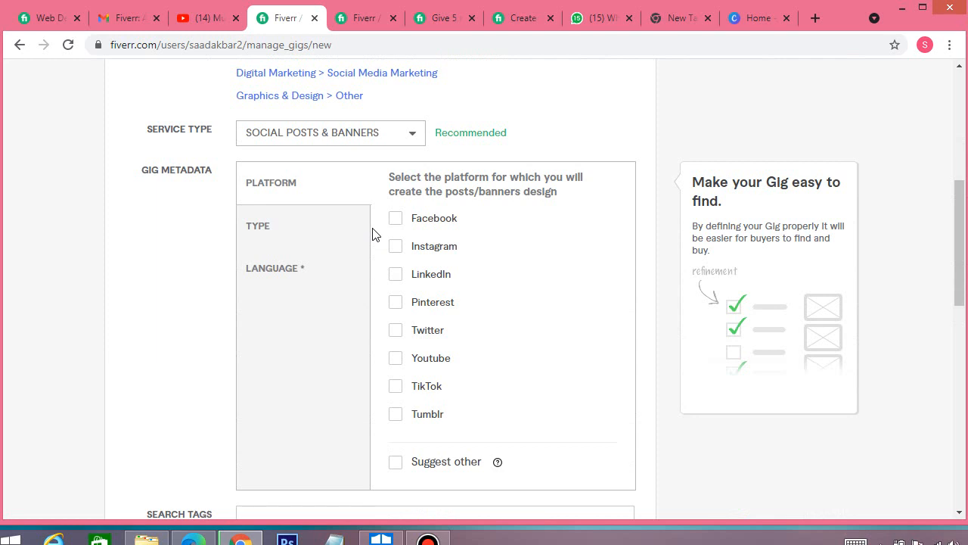
left_click(397, 223)
left_click(433, 281)
left_click(438, 307)
left_click(435, 332)
left_click(429, 360)
left_click(434, 391)
left_click(303, 229)
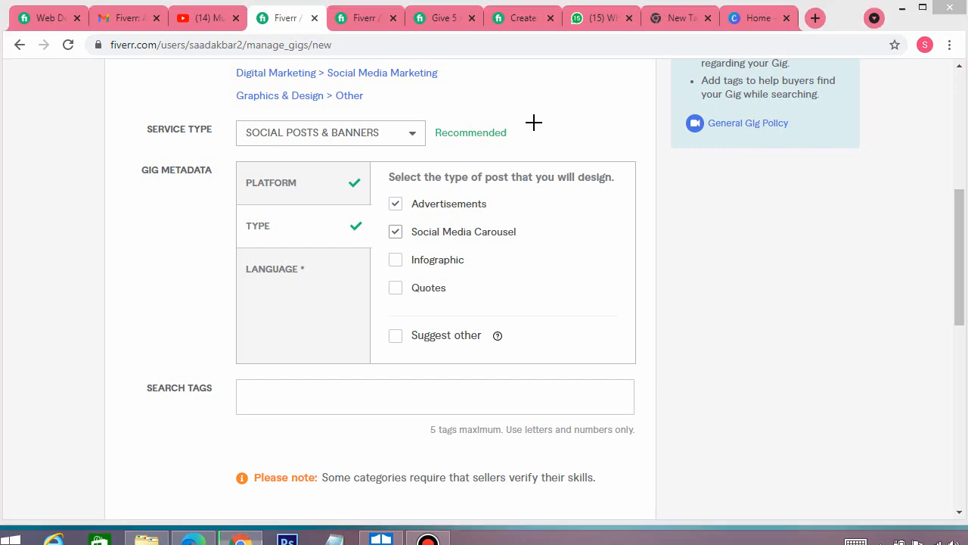
- Tick Quotes as the post type and untick Advertisements and Social Media Carousel
left_click_drag(534, 122, 665, 116)
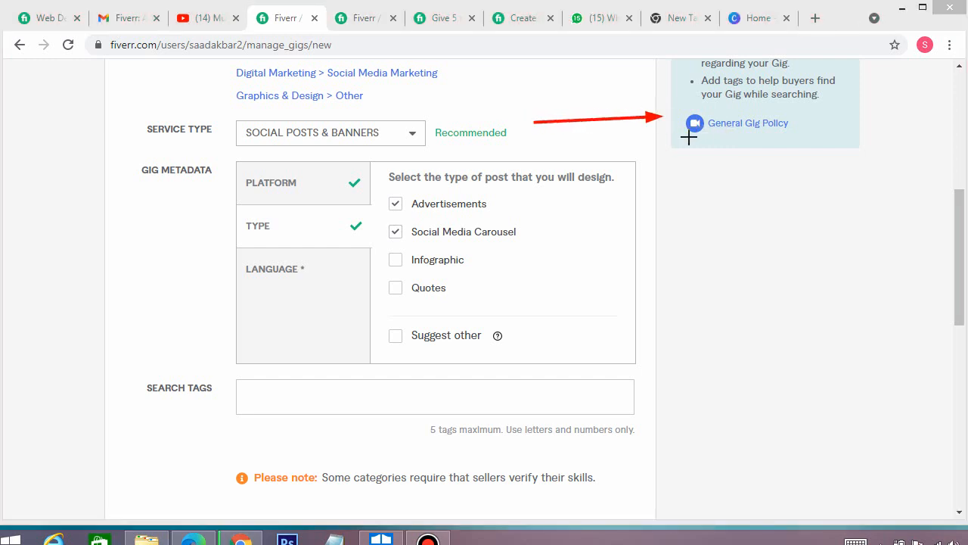
left_click_drag(578, 138, 687, 136)
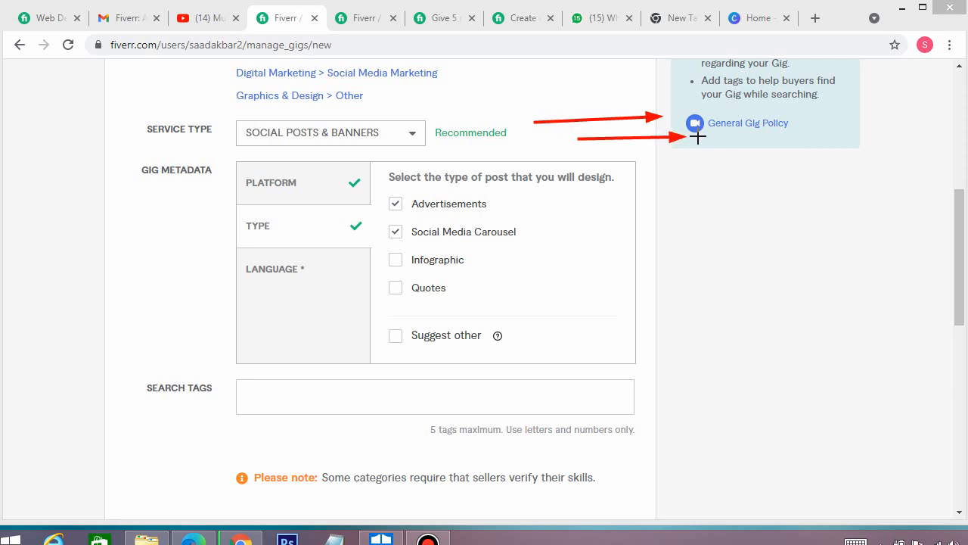
left_click_drag(610, 151, 717, 154)
mouse_move(655, 171)
left_mouse_down()
mouse_move(748, 171)
mouse_move(792, 190)
left_mouse_up()
mouse_move(738, 209)
left_mouse_down()
mouse_move(802, 208)
mouse_move(854, 231)
left_mouse_up()
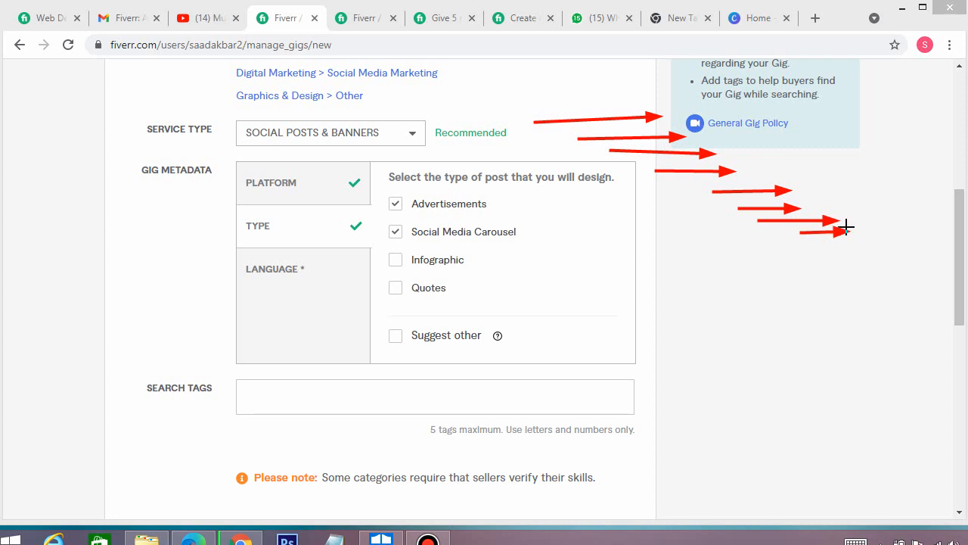
key("Escape")
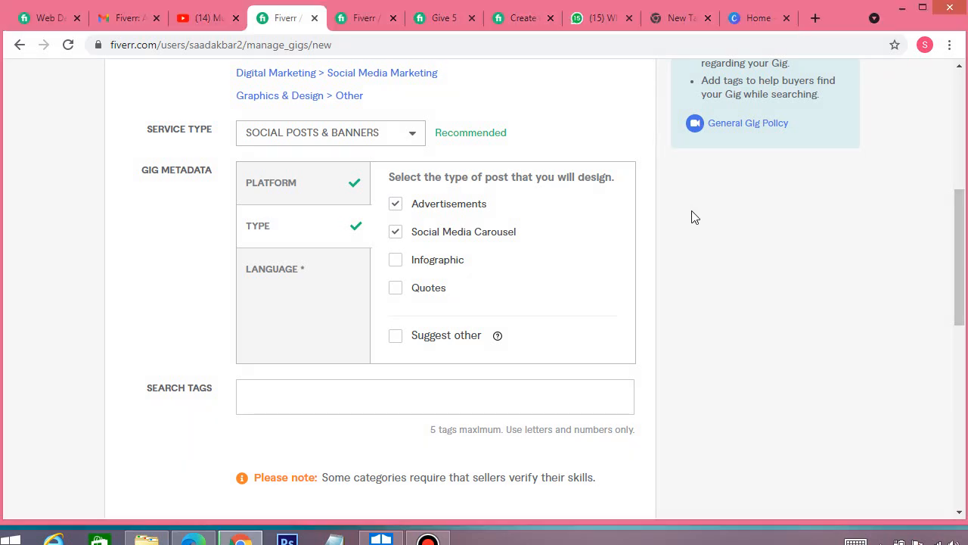
scroll(640, 231, "up", 1)
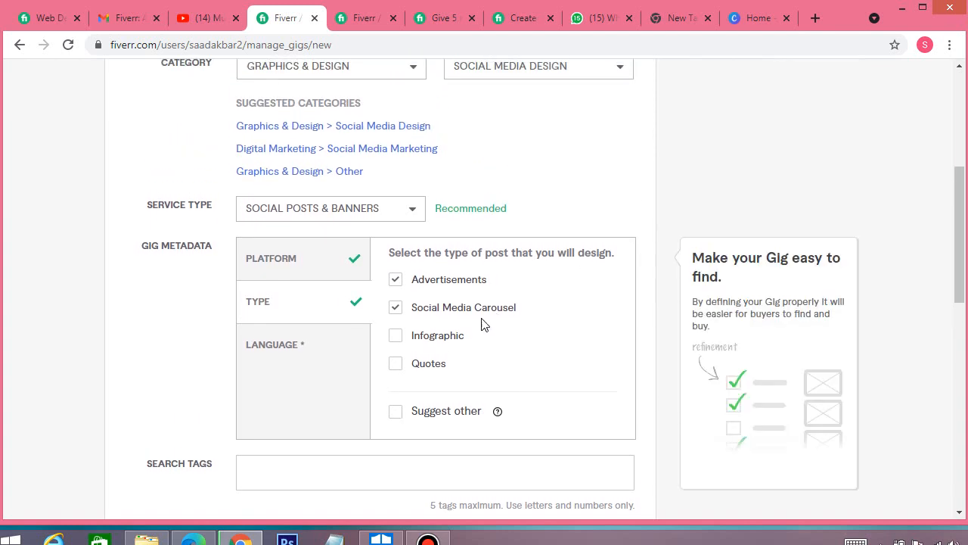
left_click(398, 365)
scroll(409, 318, "down", 1)
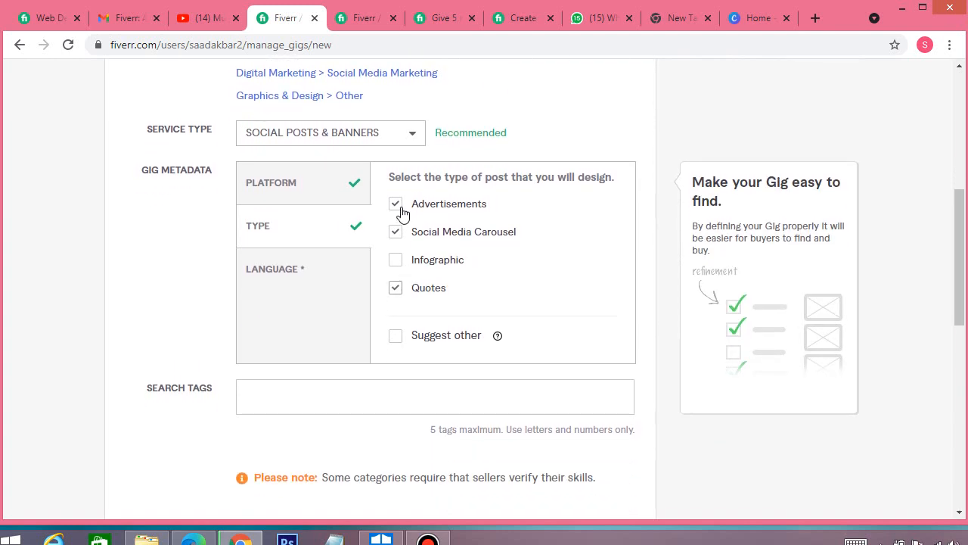
left_click(395, 204)
left_click(395, 239)
- Select English as a post language
left_click(276, 278)
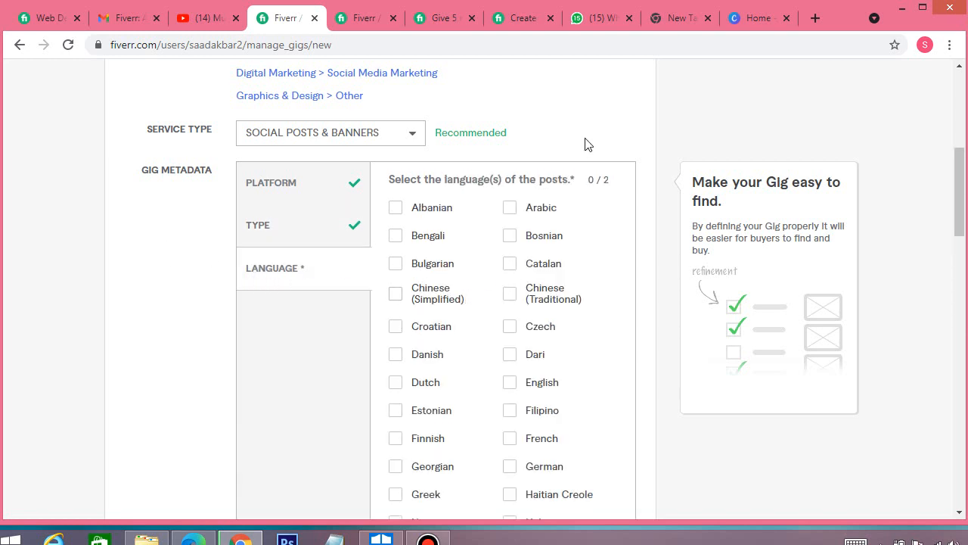
scroll(585, 144, "down", 1)
scroll(444, 154, "down", 1)
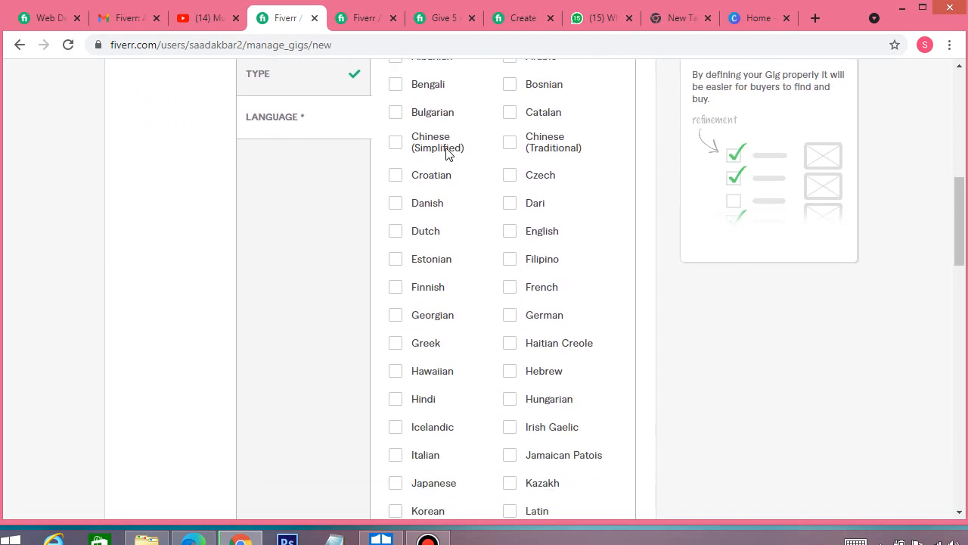
scroll(458, 166, "up", 1)
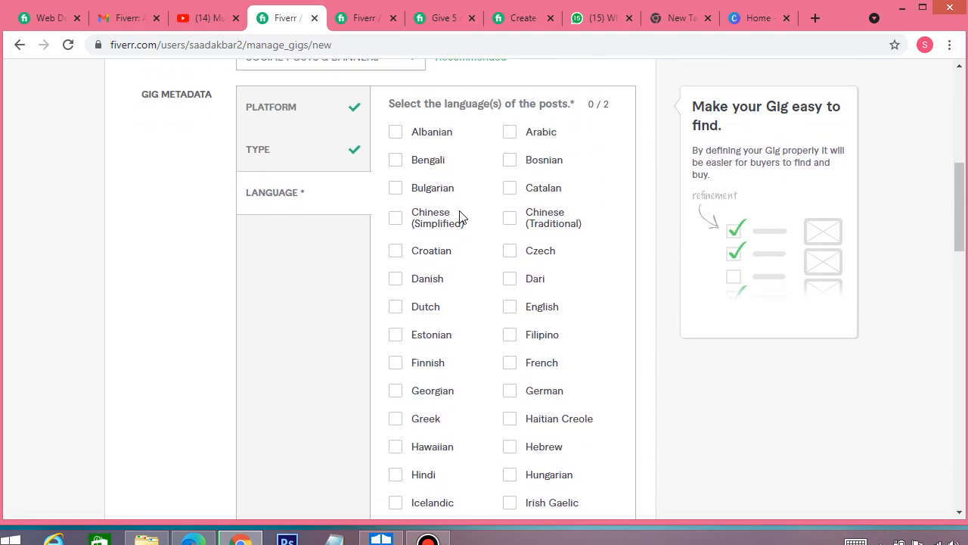
scroll(467, 216, "down", 1)
scroll(504, 201, "down", 1)
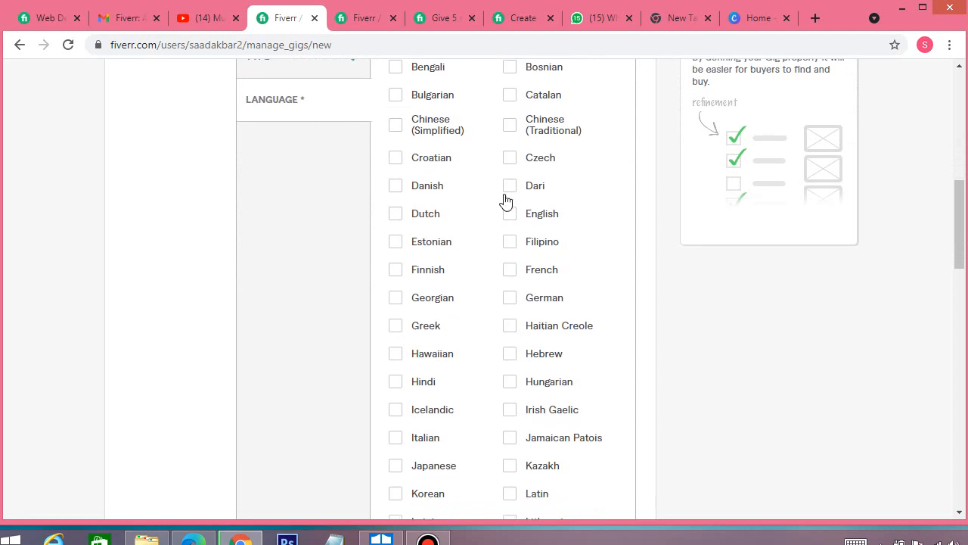
scroll(471, 388, "down", 5)
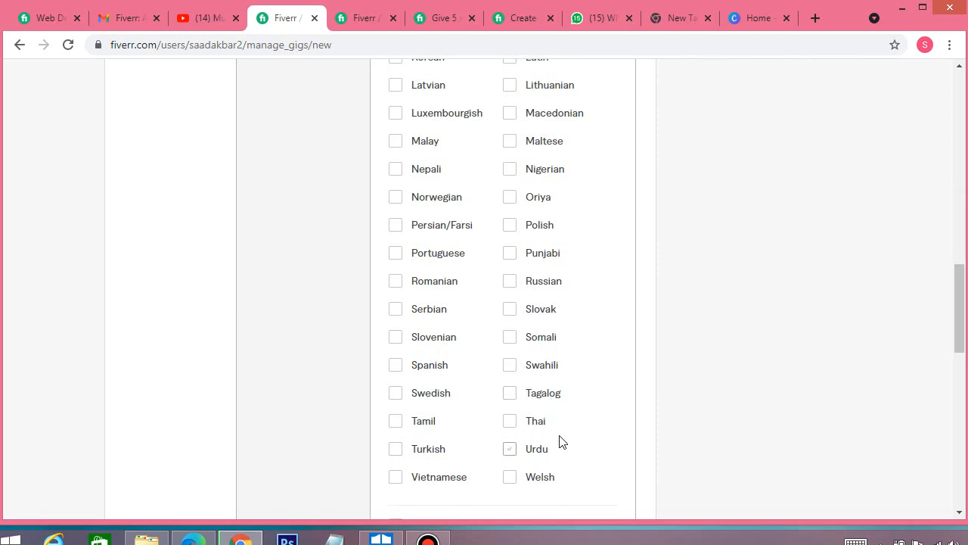
scroll(541, 393, "up", 3)
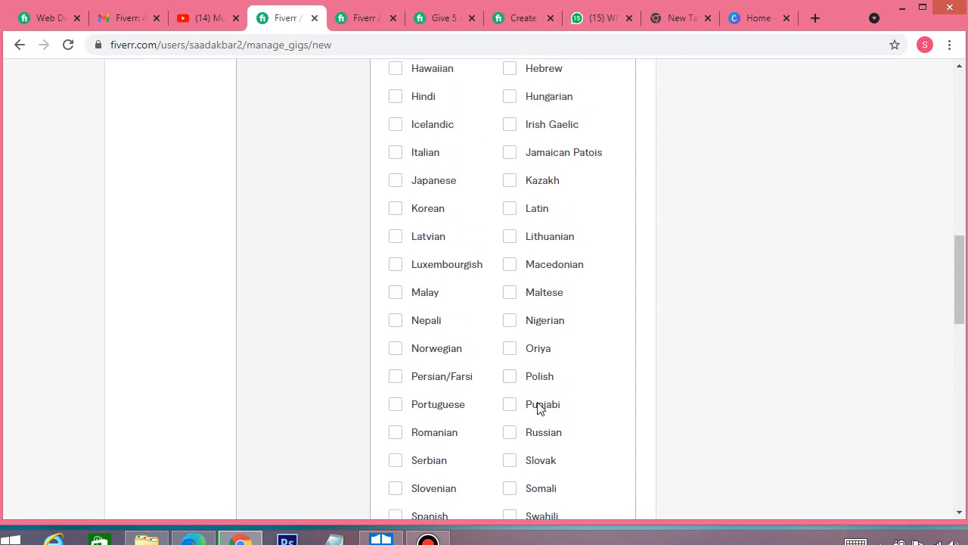
scroll(544, 379, "up", 4)
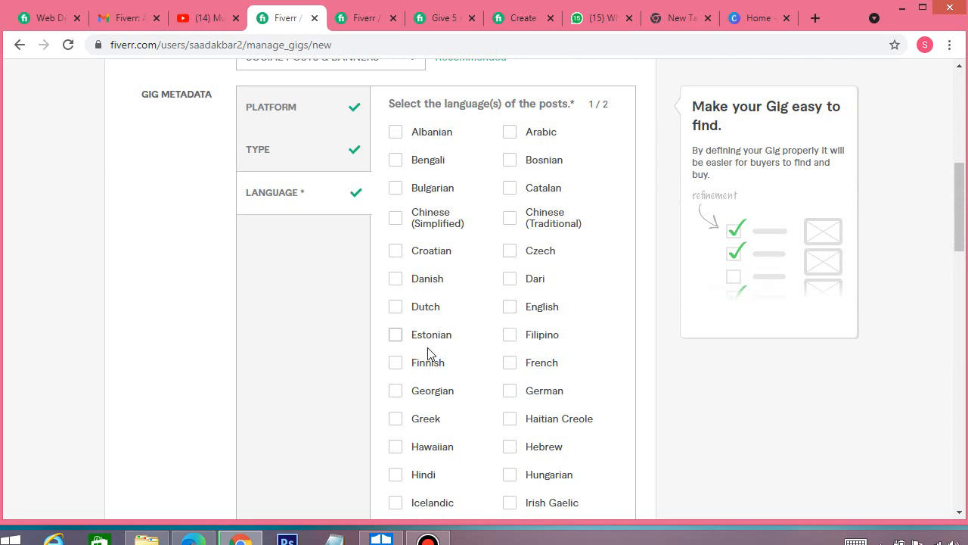
scroll(442, 310, "up", 1)
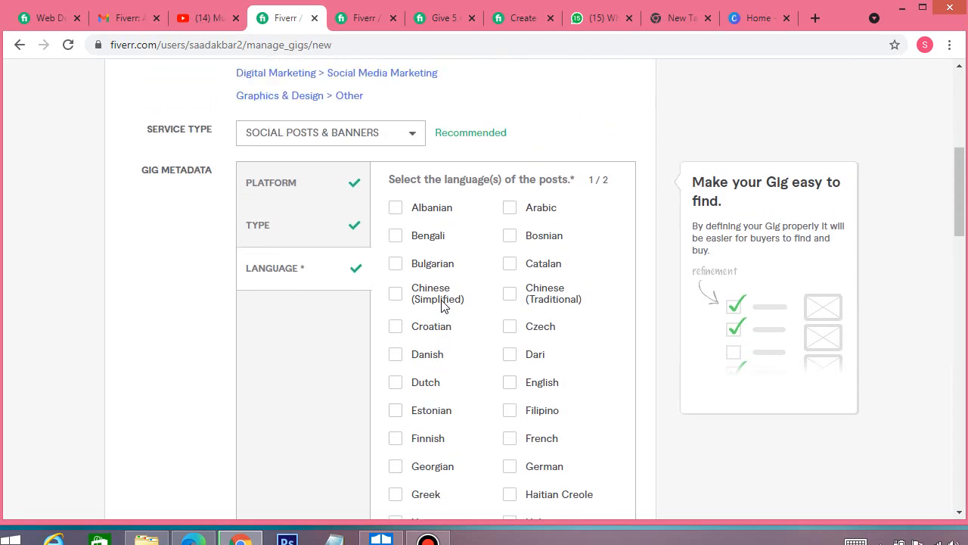
scroll(428, 304, "down", 1)
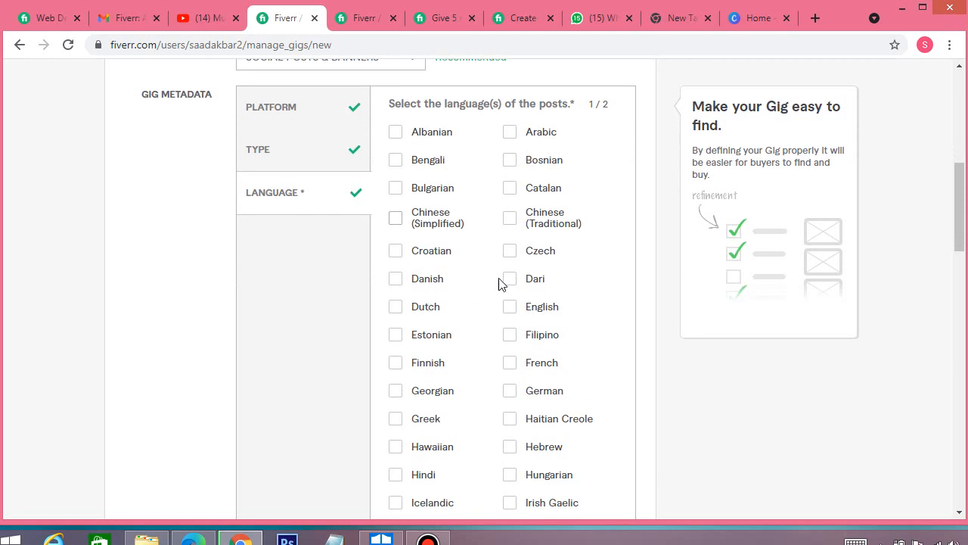
left_click(511, 307)
- Untick Urdu and select French as the second post language
scroll(545, 309, "up", 2)
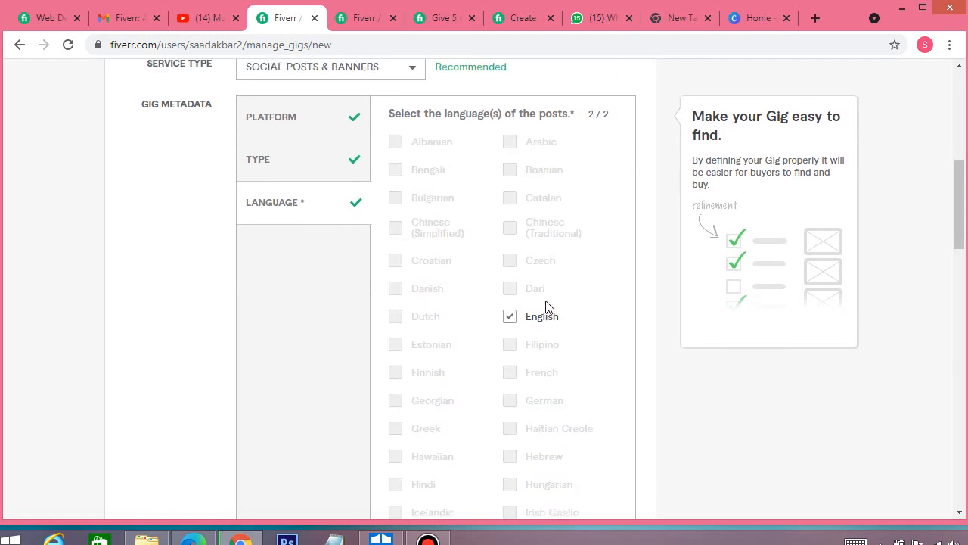
scroll(547, 306, "down", 6)
scroll(549, 302, "down", 3)
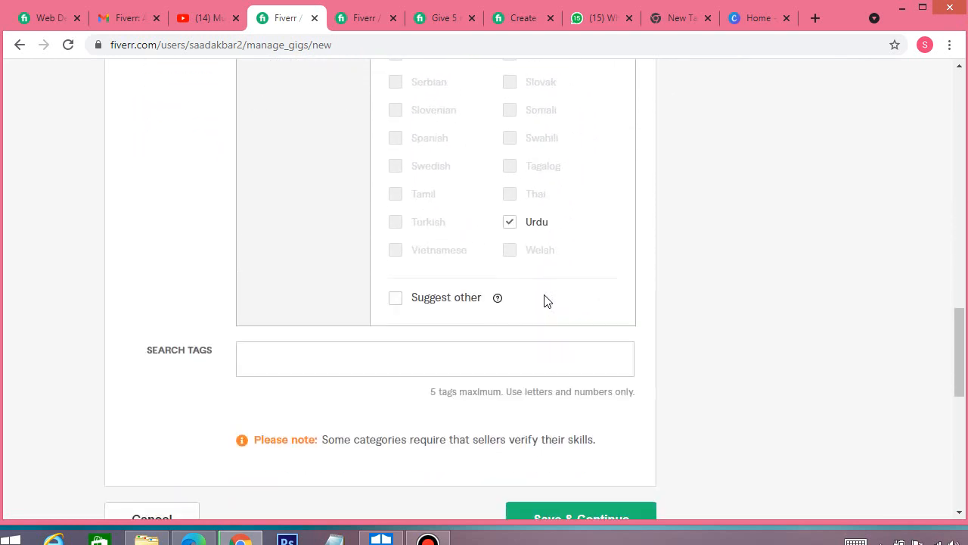
scroll(547, 301, "up", 10)
scroll(547, 396, "down", 10)
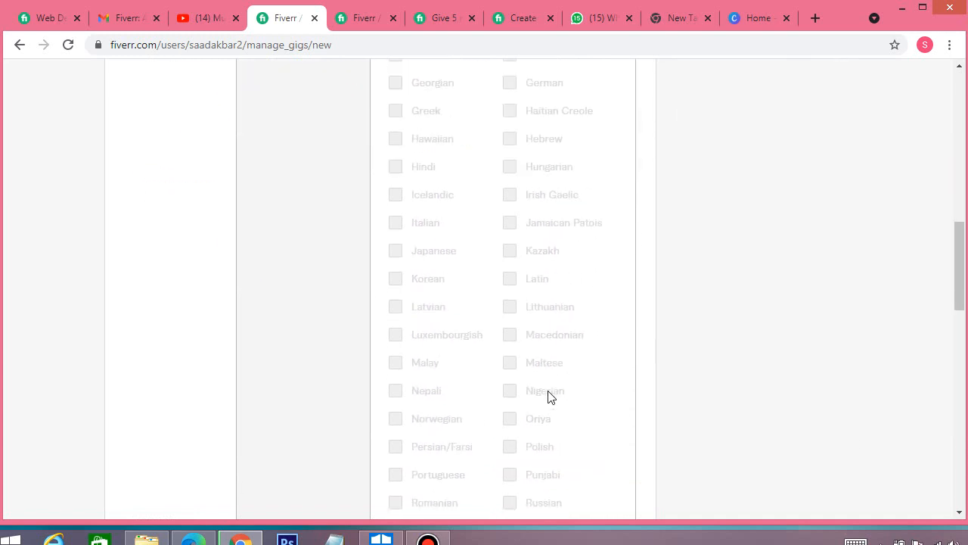
left_click(513, 450)
scroll(647, 367, "up", 7)
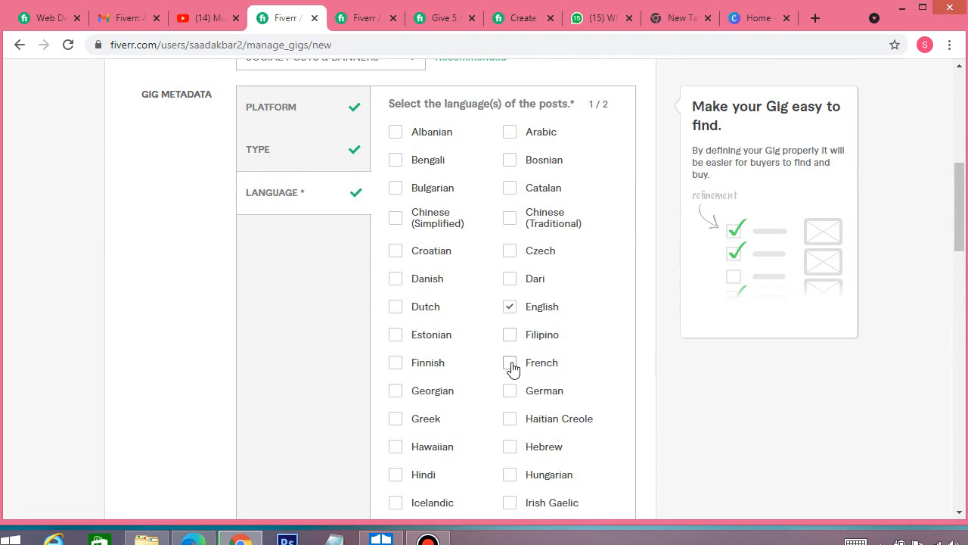
left_click(512, 367)
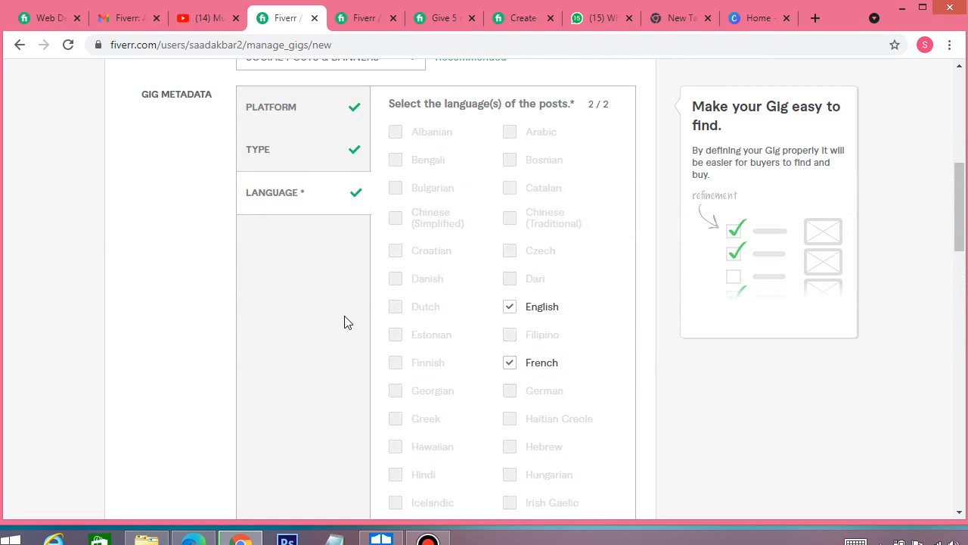
left_click(512, 365)
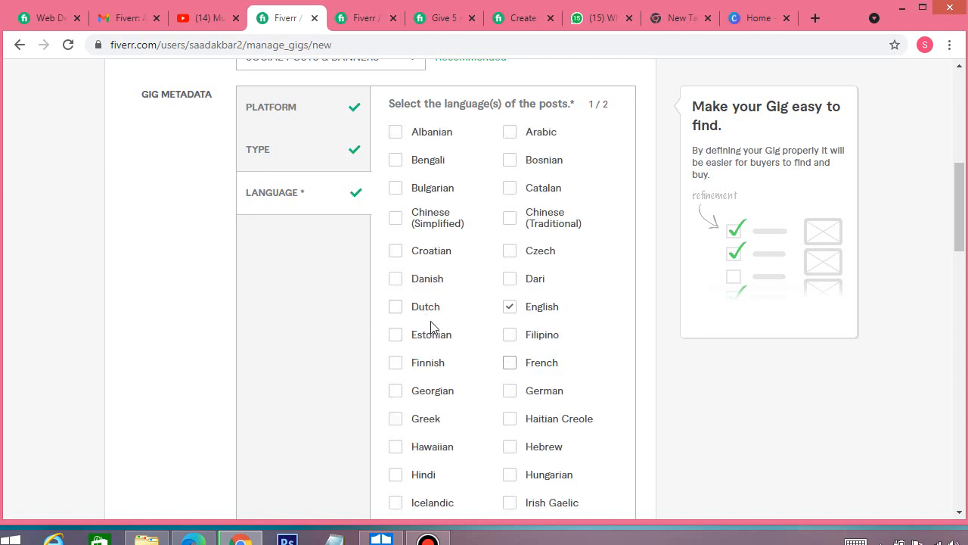
left_click(511, 364)
scroll(701, 397, "down", 5)
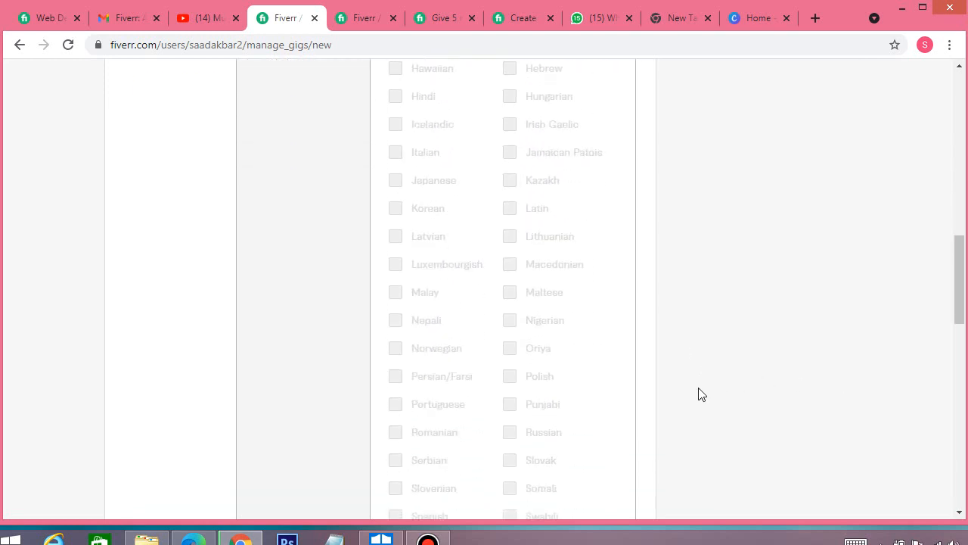
scroll(711, 386, "down", 8)
scroll(297, 170, "up", 1)
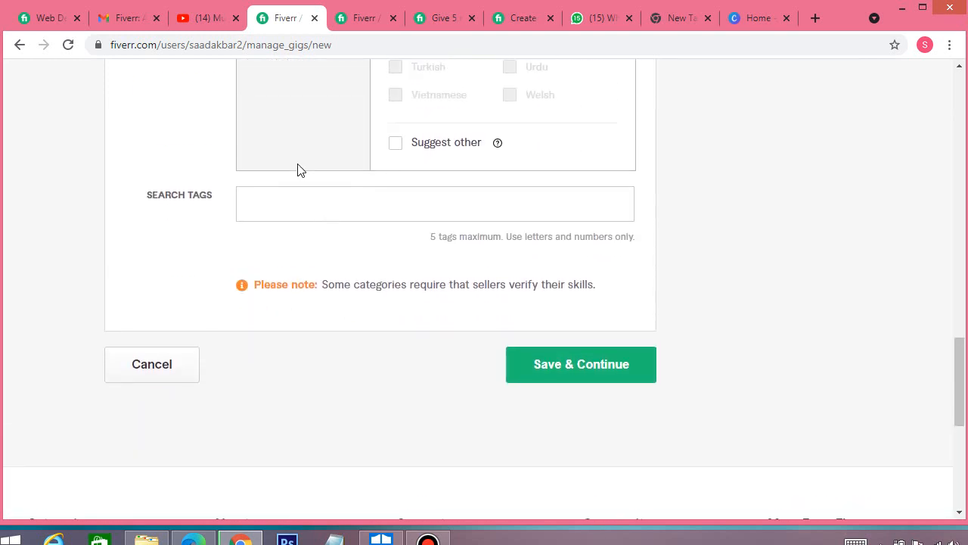
- Start the Search Tags field, then view related suggestions in the Fiverr 'quotes' search results
scroll(201, 306, "up", 1)
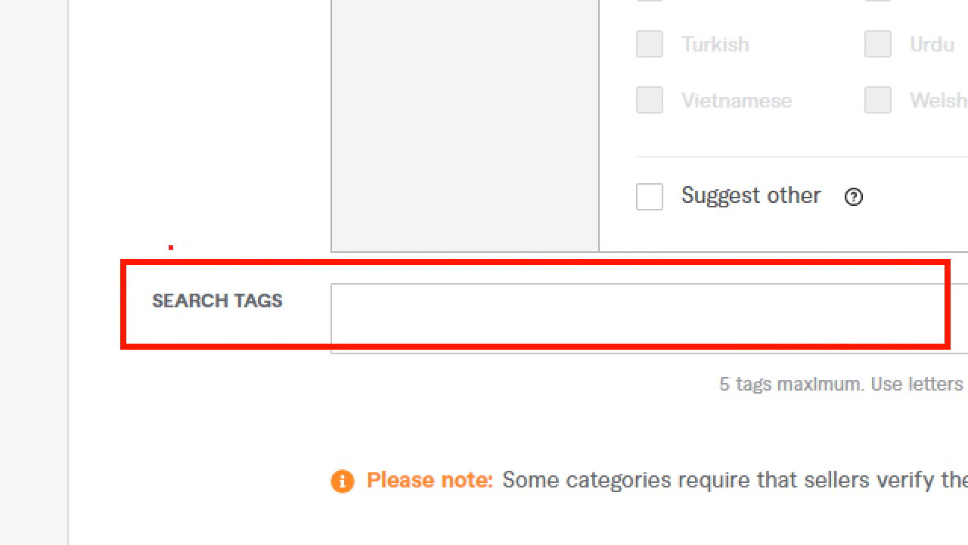
left_click(577, 322)
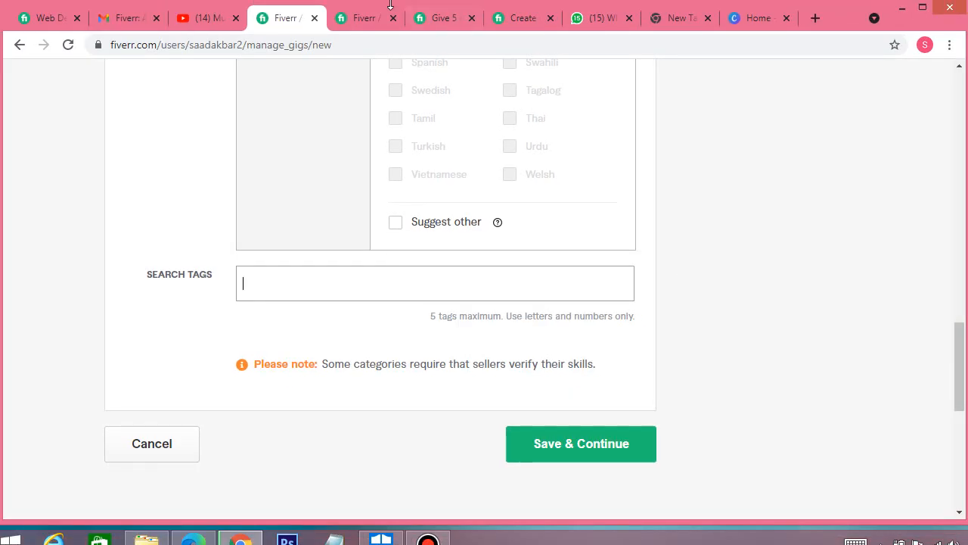
left_click(446, 18)
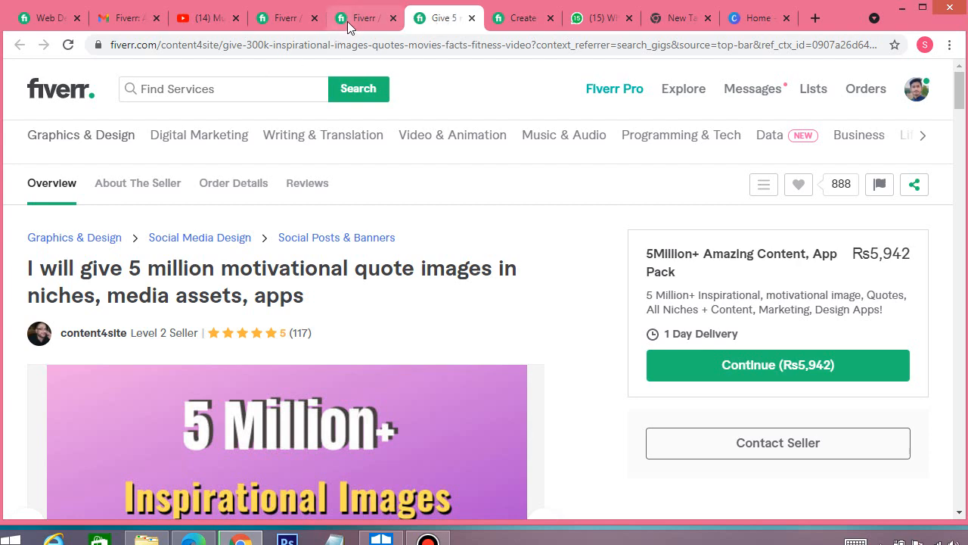
left_click(349, 20)
left_click(237, 91)
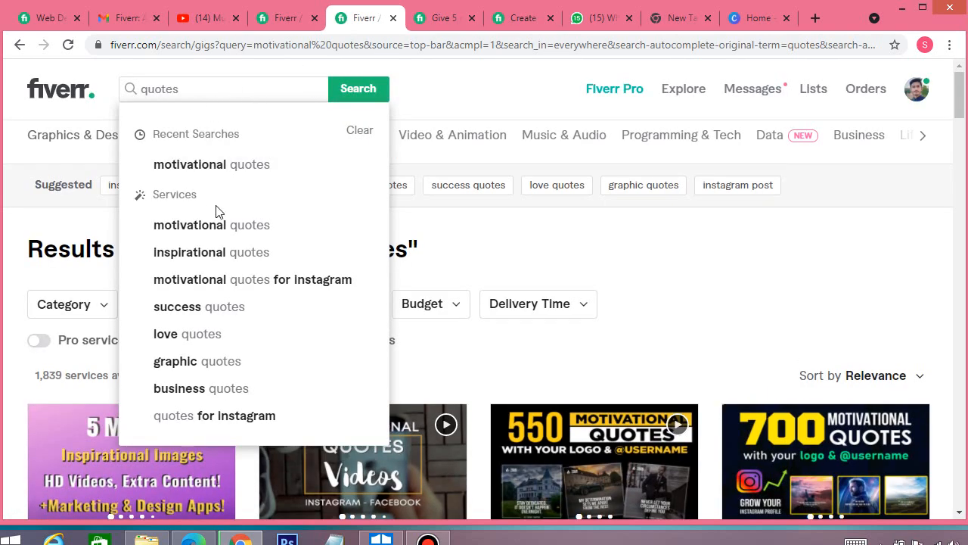
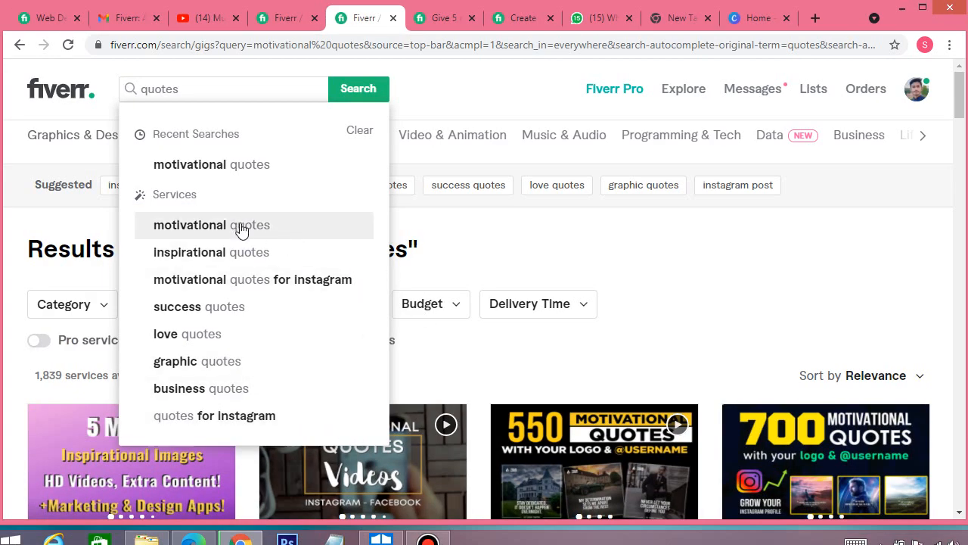
- Add MOTIVATIONAL QUOTES and INSPIRATIONAL QUOTES as the gig's first two search tags
left_click(282, 24)
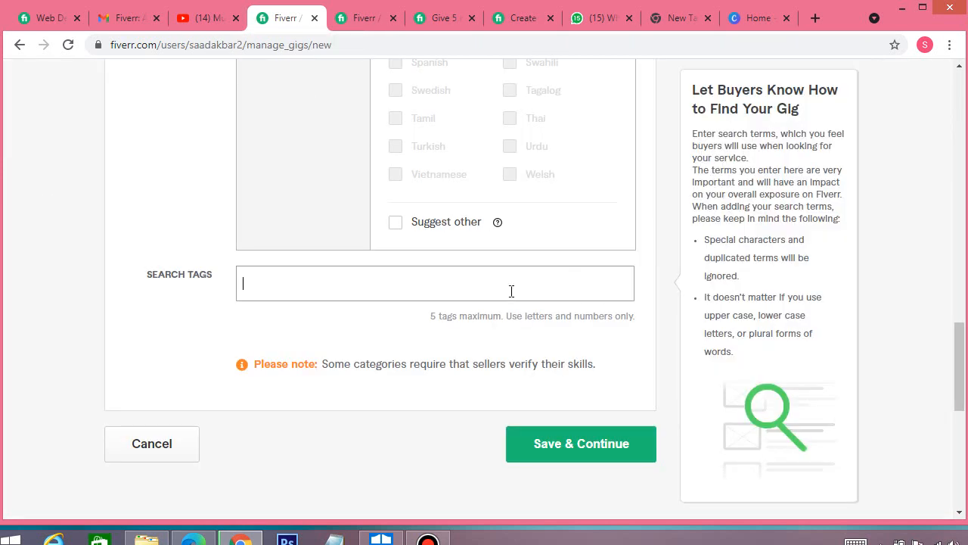
type("motivational quotes")
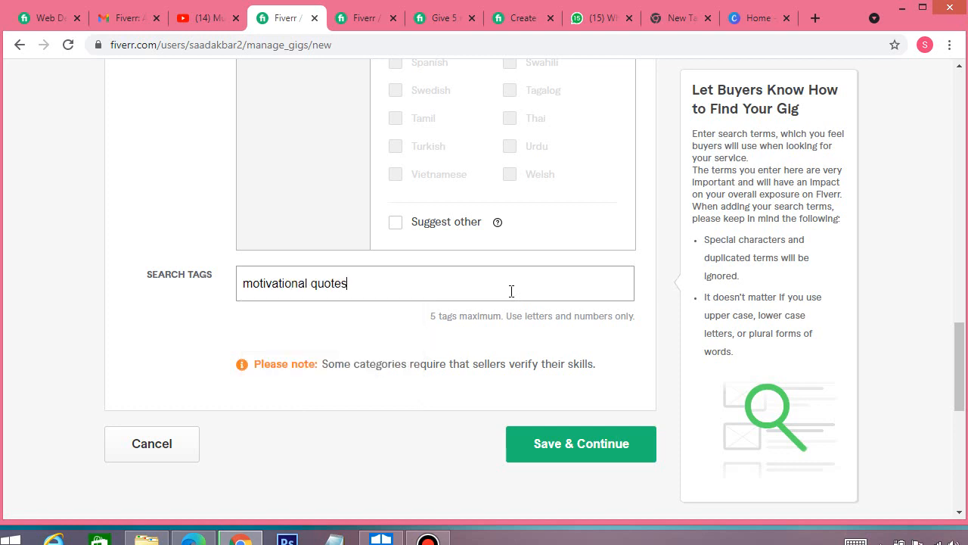
key("Return")
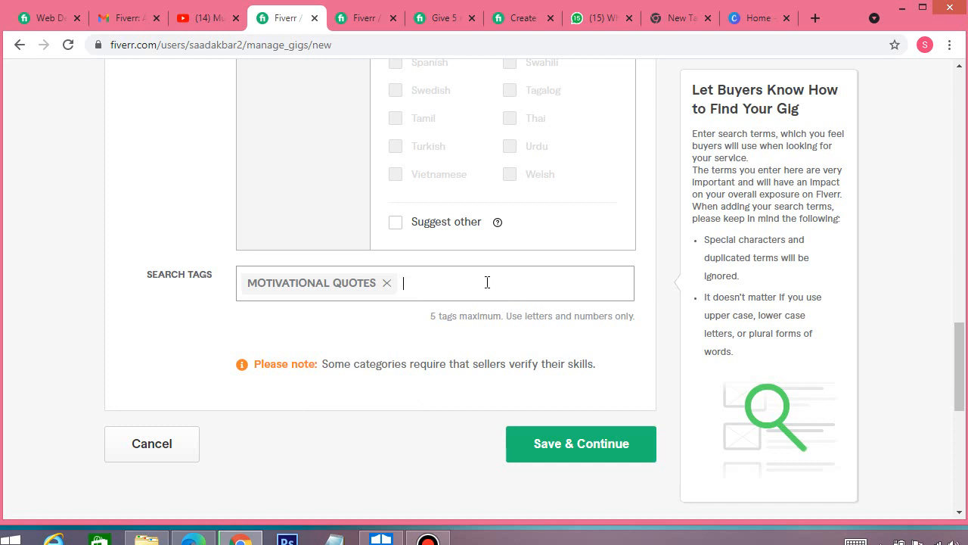
left_click(454, 287)
type("inspirational quotes")
key("Return")
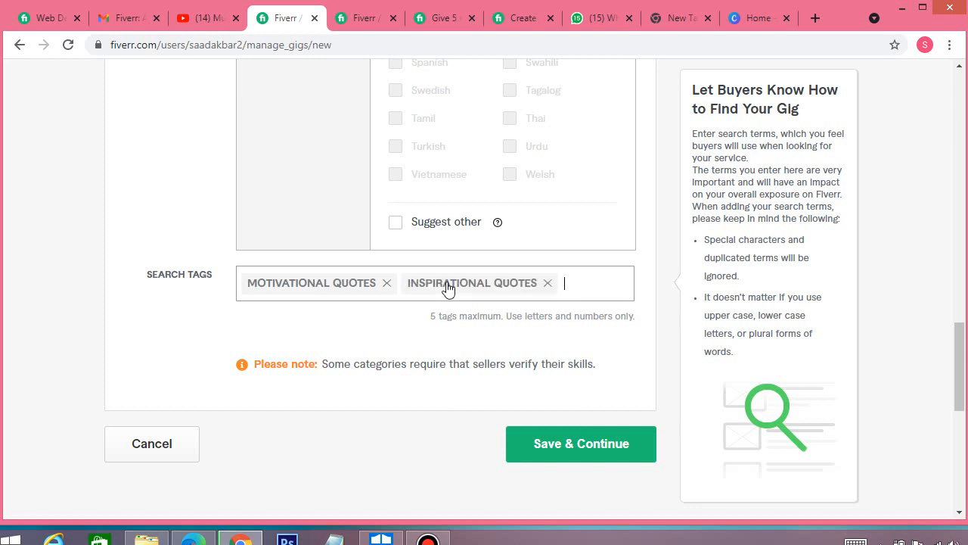
left_click(359, 17)
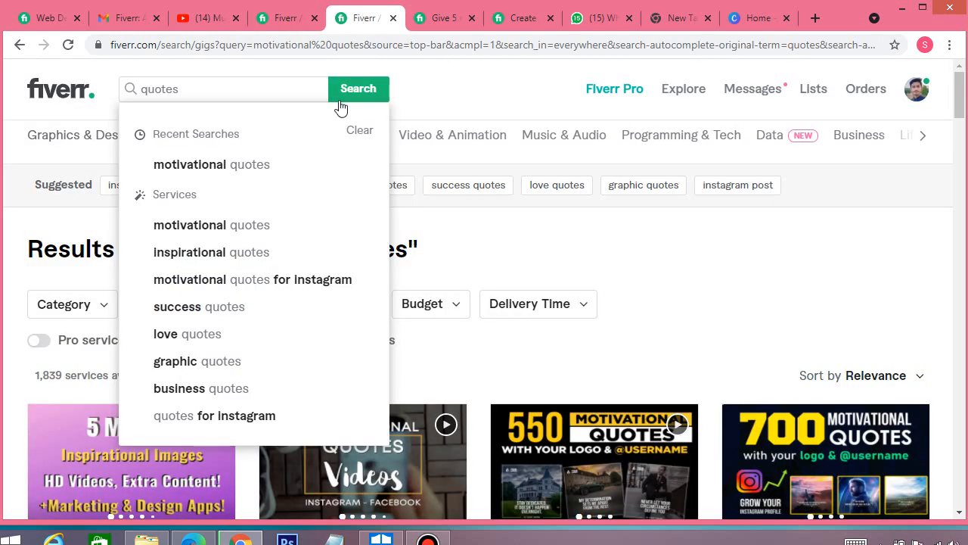
left_click(273, 23)
- Add QUOTES FOR INSTAGRAM, SUCCESSS QUOTES and QUOTES FOR LIFE as the remaining search tags
left_click(584, 294)
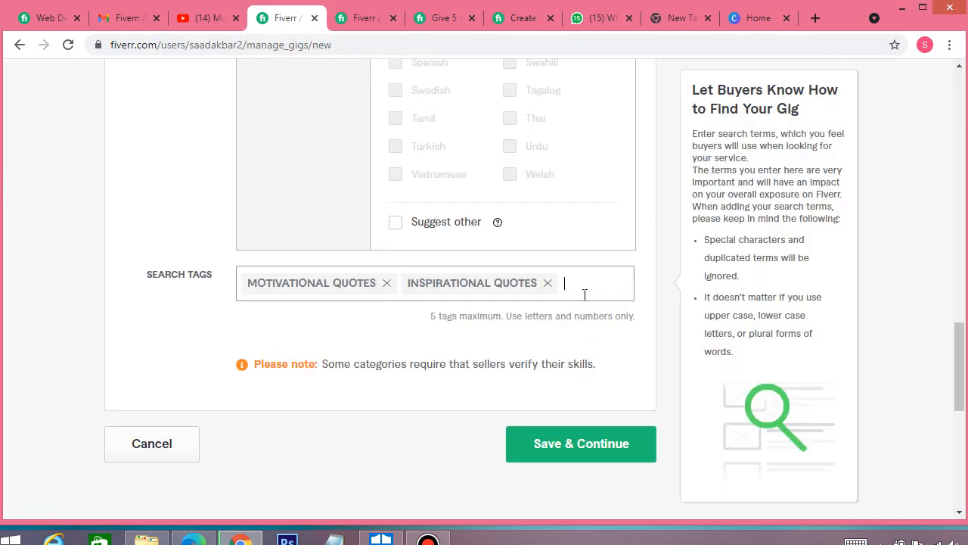
type("quotes for instagram")
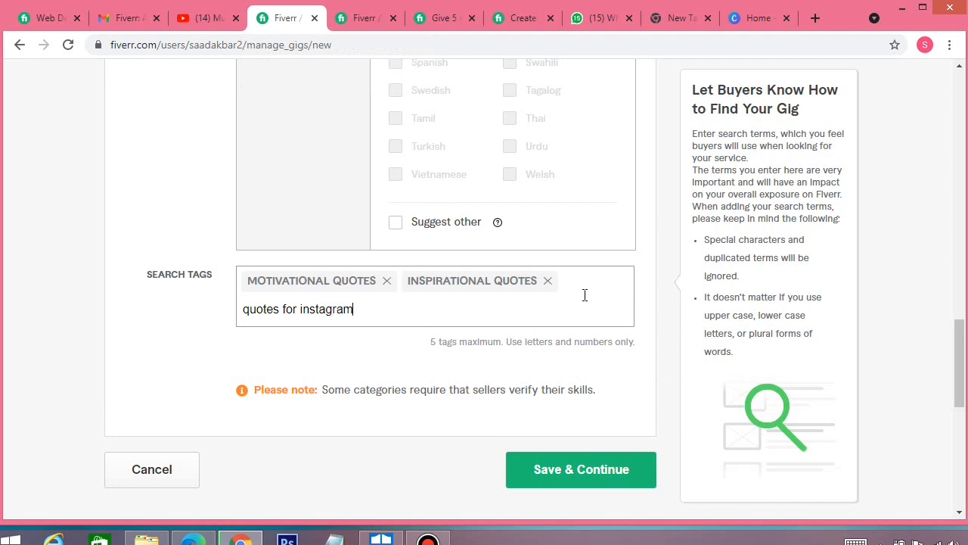
key("Return")
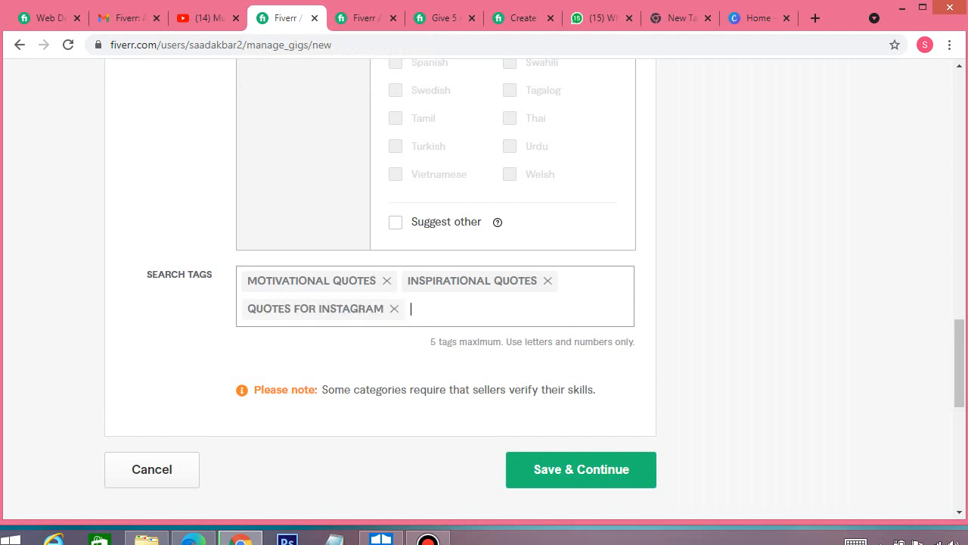
left_click(378, 19)
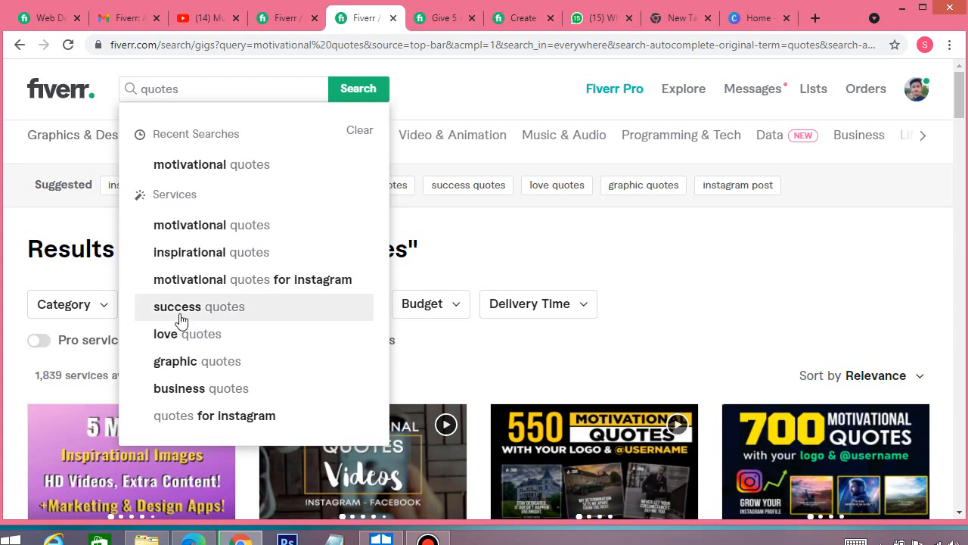
left_click(271, 22)
type("successs quotes")
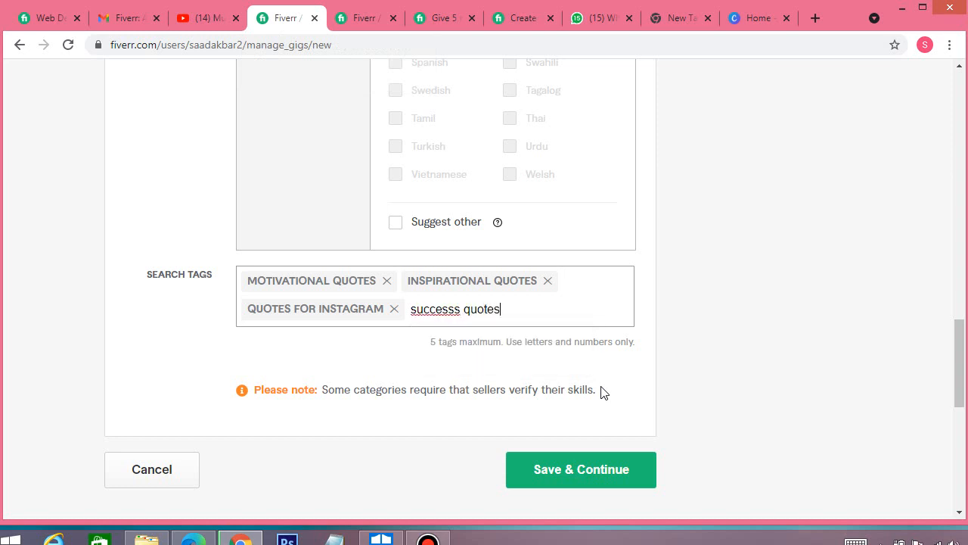
key("Return")
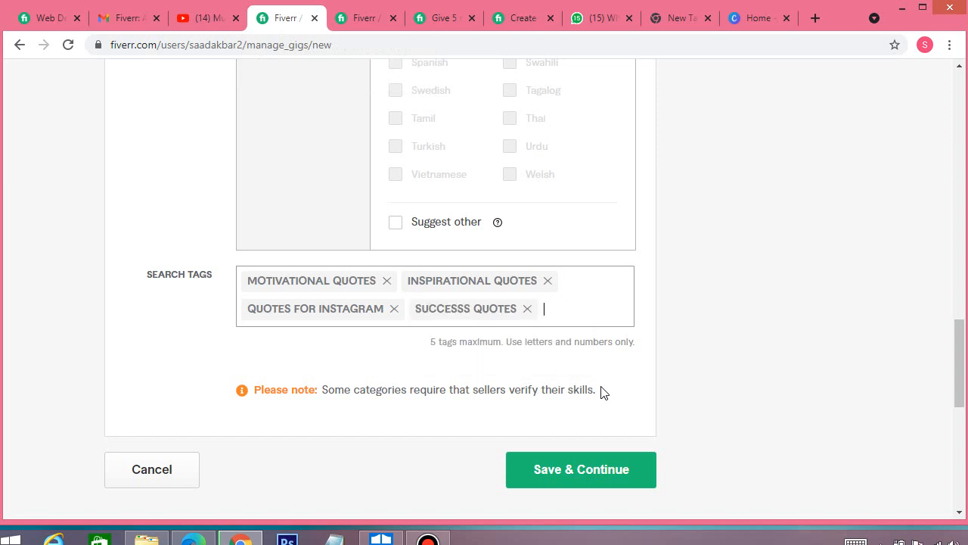
type("quotew")
key("BackSpace")
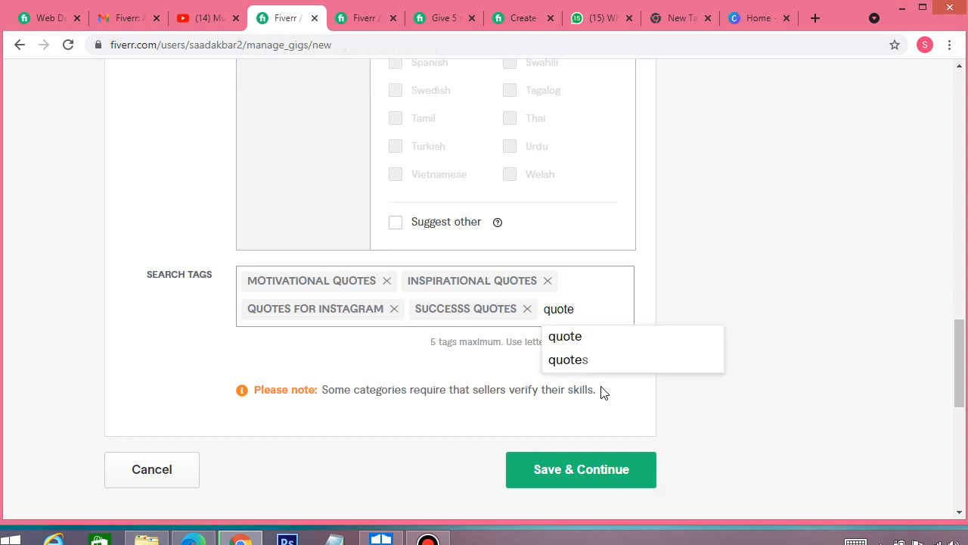
type("s for life")
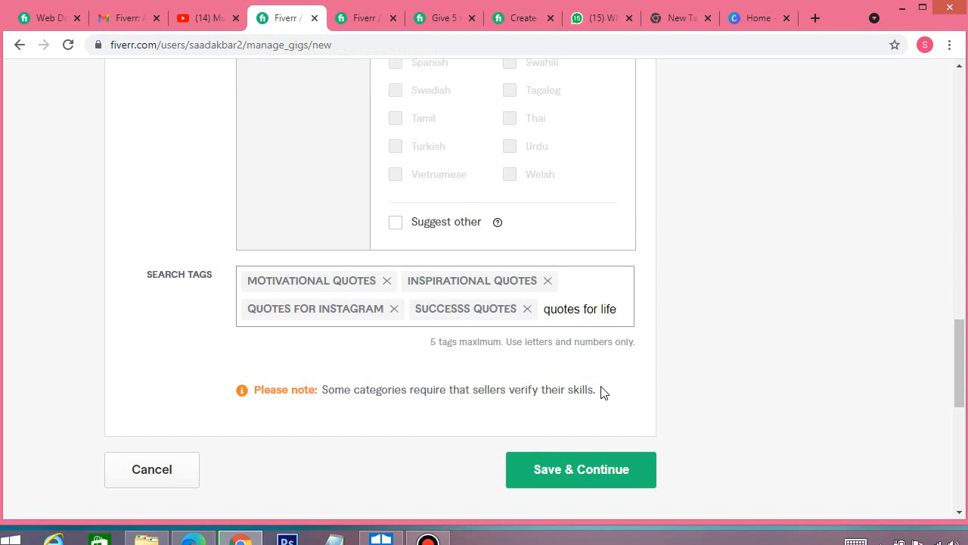
key("Return")
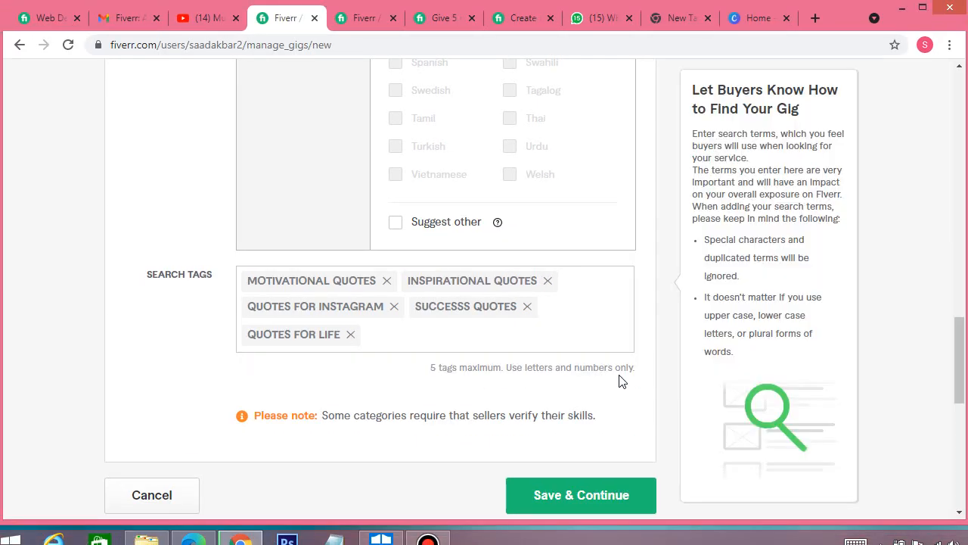
- Save & Continue the finished Overview form to reach the Scope & Pricing packages table
scroll(638, 400, "down", 1)
scroll(656, 365, "up", 11)
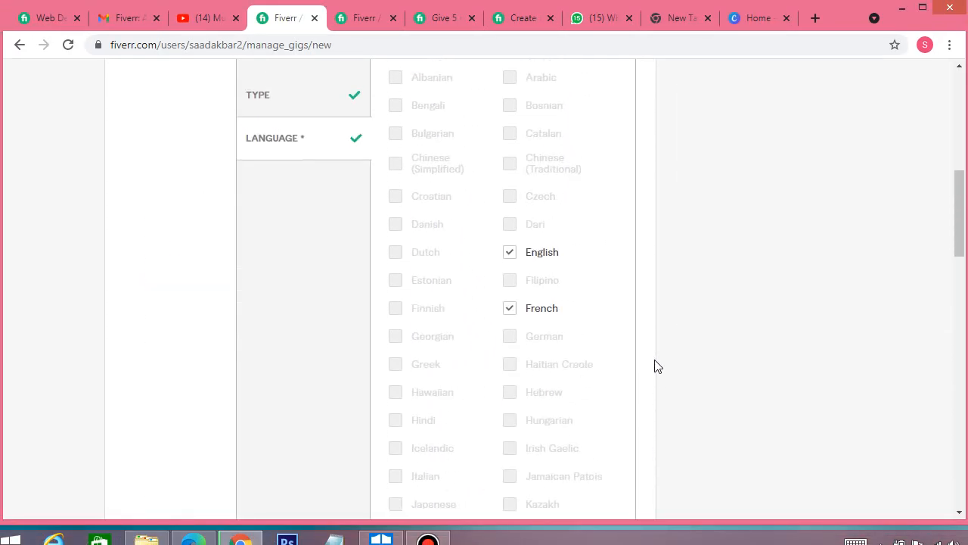
scroll(656, 365, "up", 8)
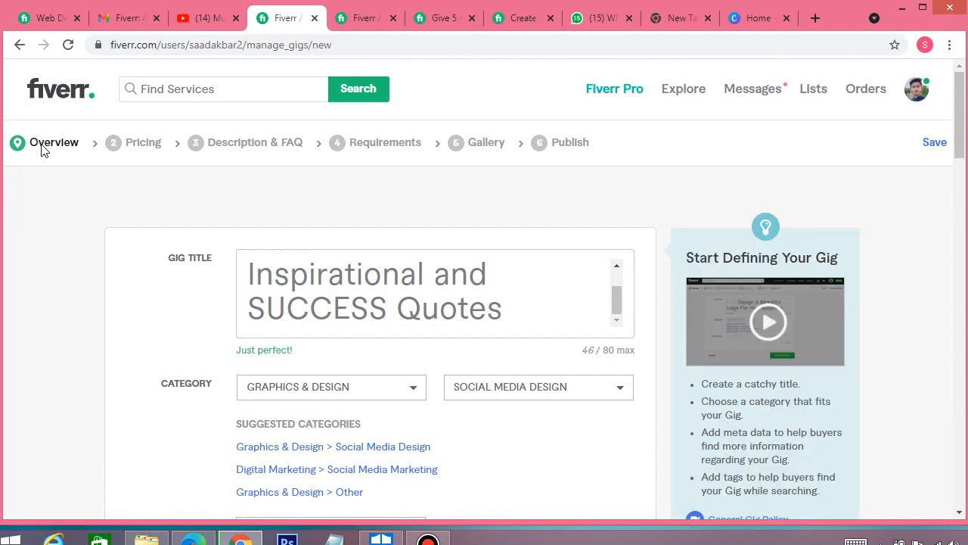
scroll(335, 298, "down", 18)
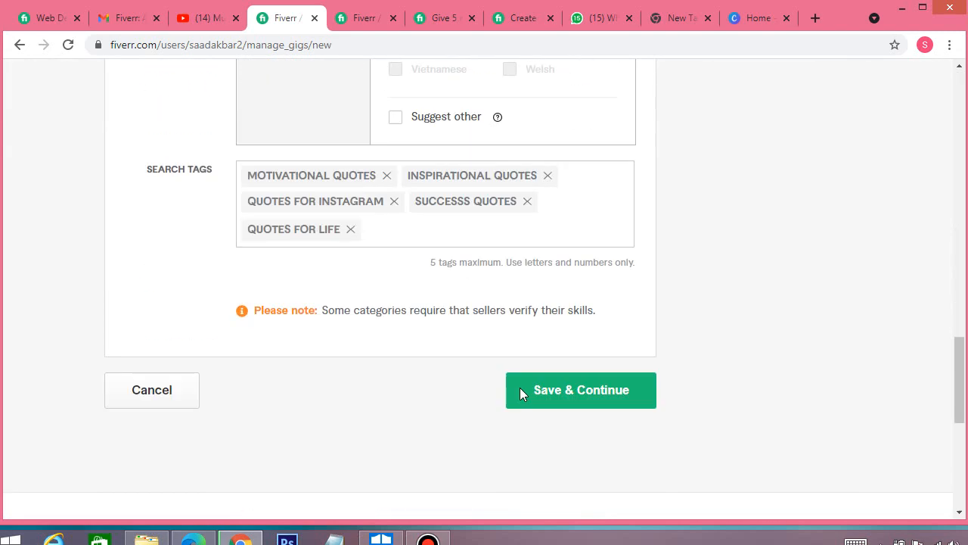
scroll(520, 388, "down", 2)
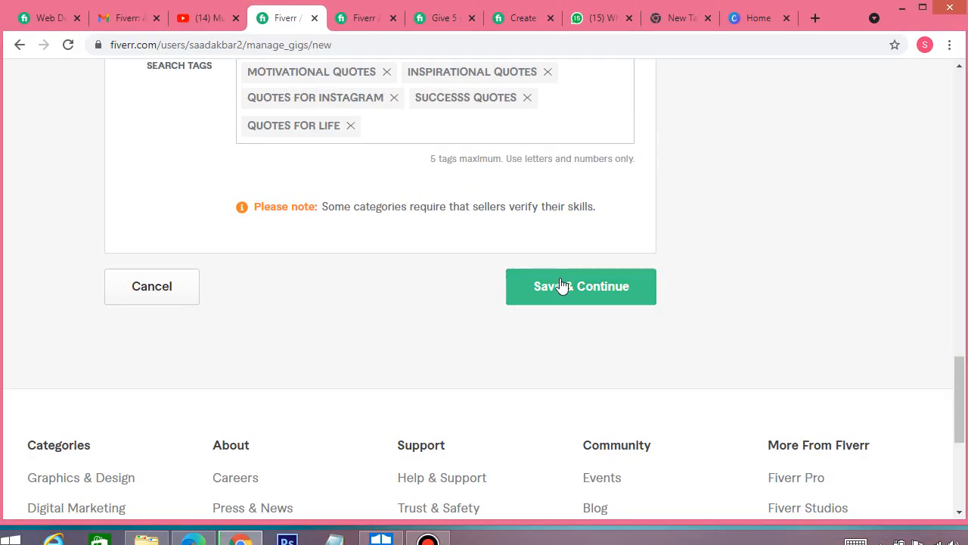
left_click(561, 285)
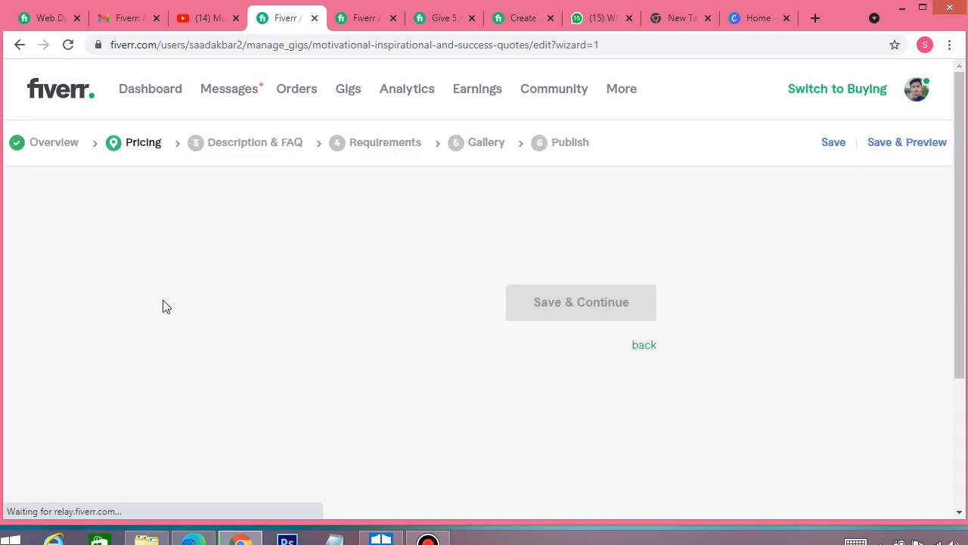
scroll(250, 258, "down", 4)
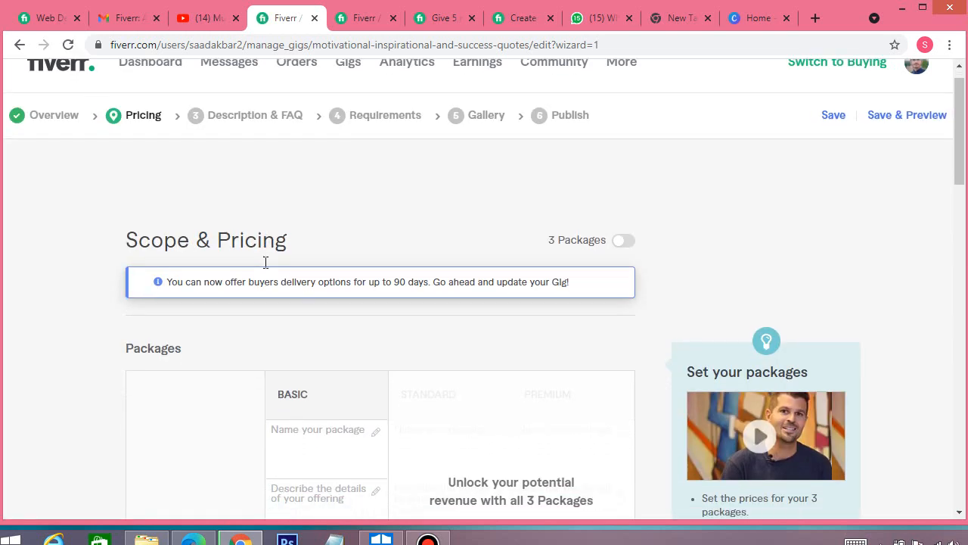
scroll(275, 242, "up", 5)
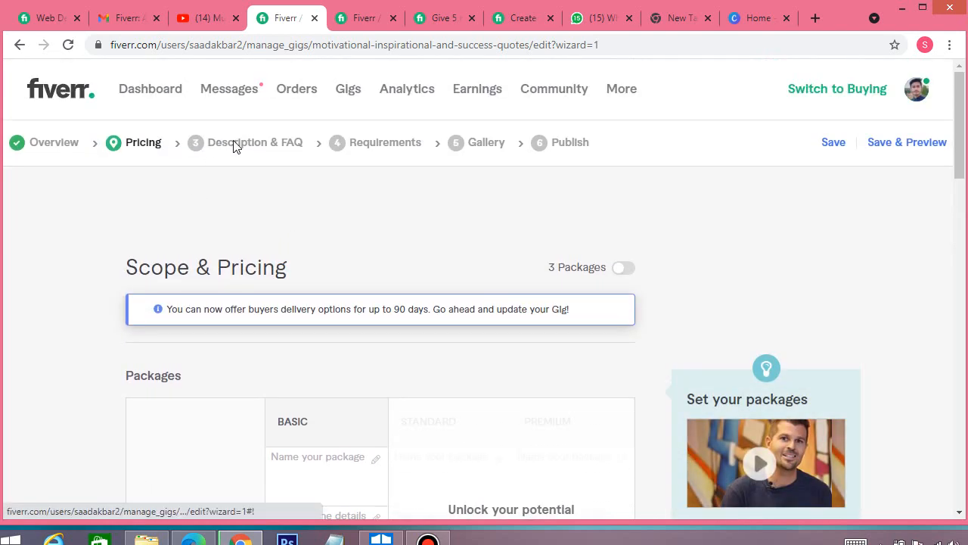
scroll(255, 159, "down", 4)
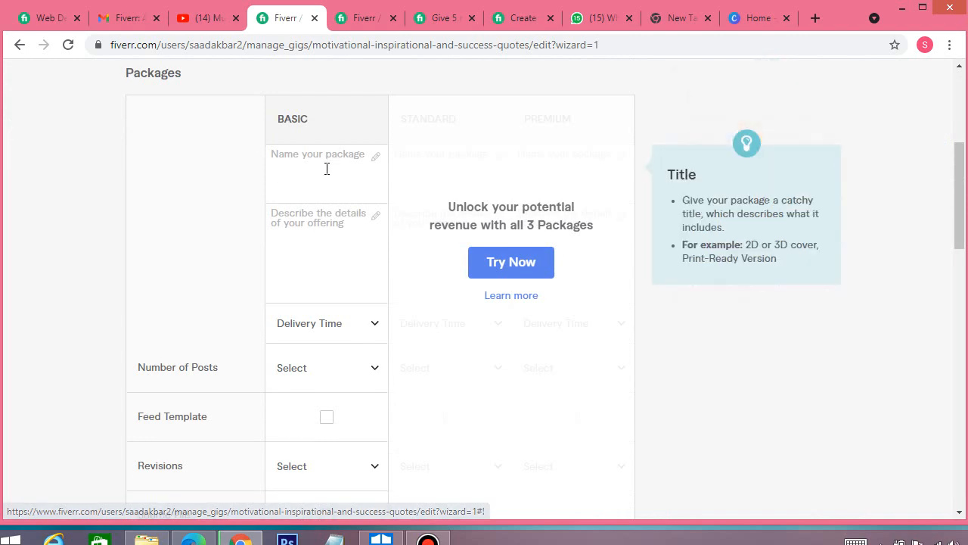
- Review a competitor's motivational quote images gig and its 5,942 price
left_click(368, 19)
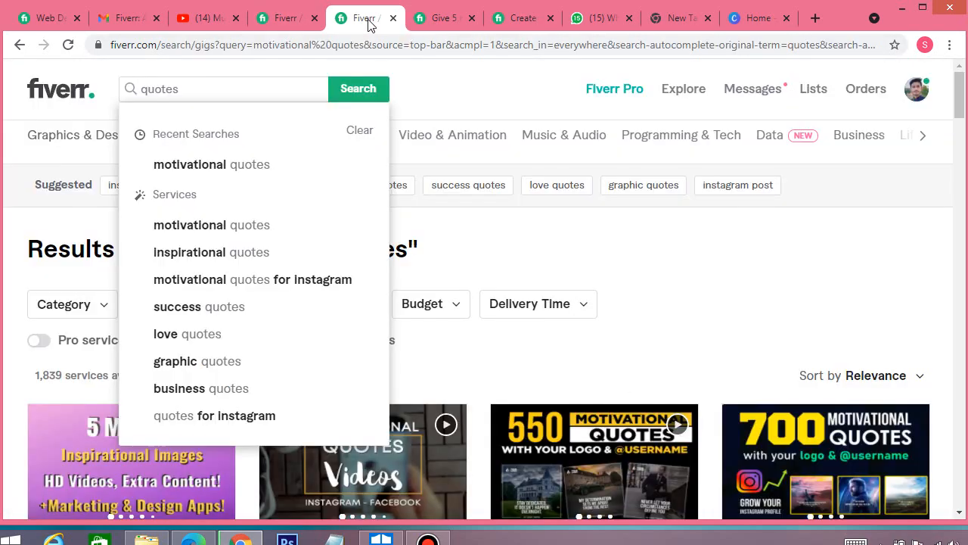
left_click(430, 18)
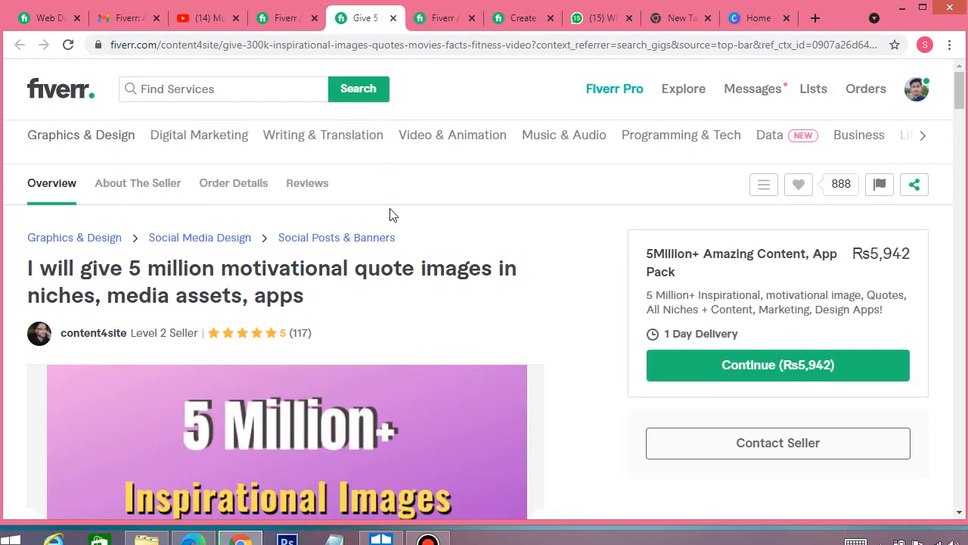
scroll(400, 239, "down", 1)
scroll(584, 219, "down", 3)
scroll(578, 218, "up", 1)
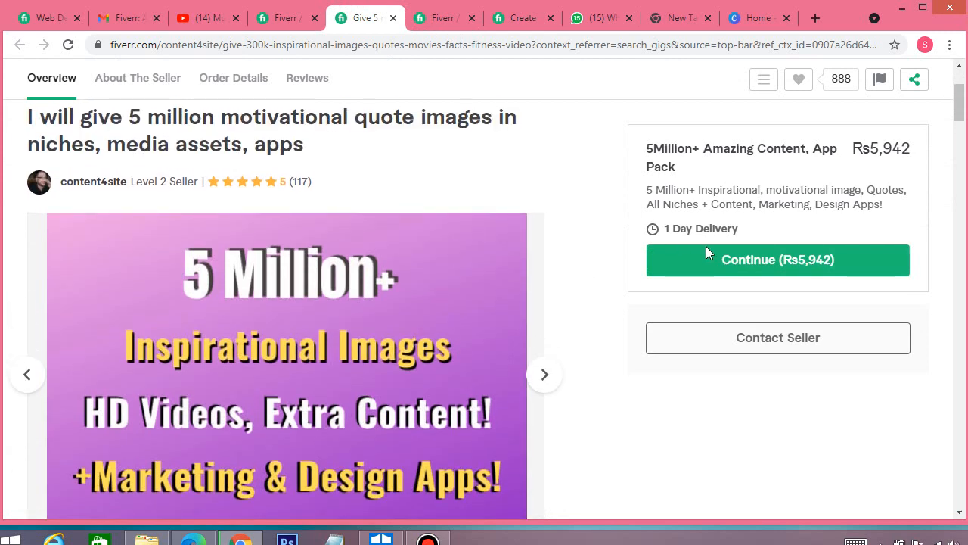
scroll(580, 242, "up", 2)
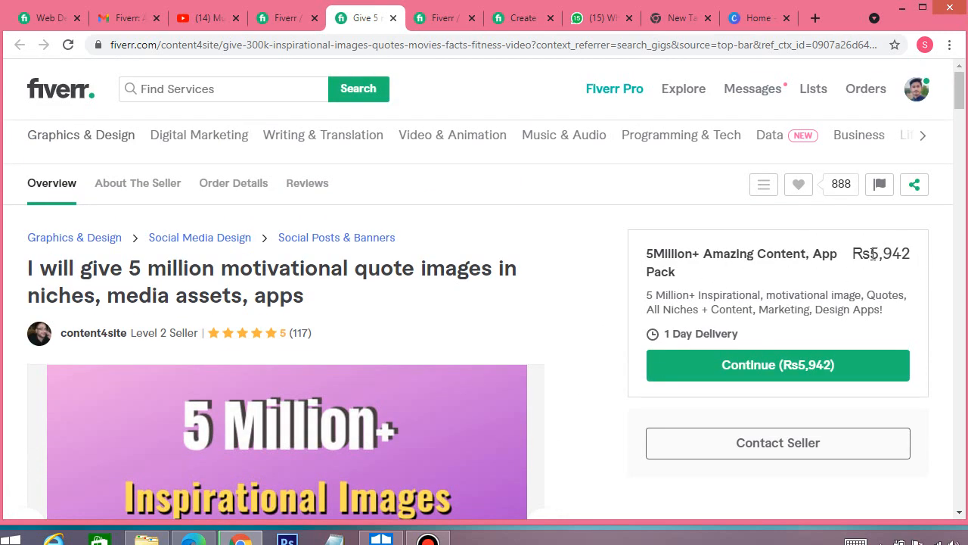
left_click_drag(874, 254, 912, 254)
left_click(897, 254)
scroll(536, 201, "down", 1)
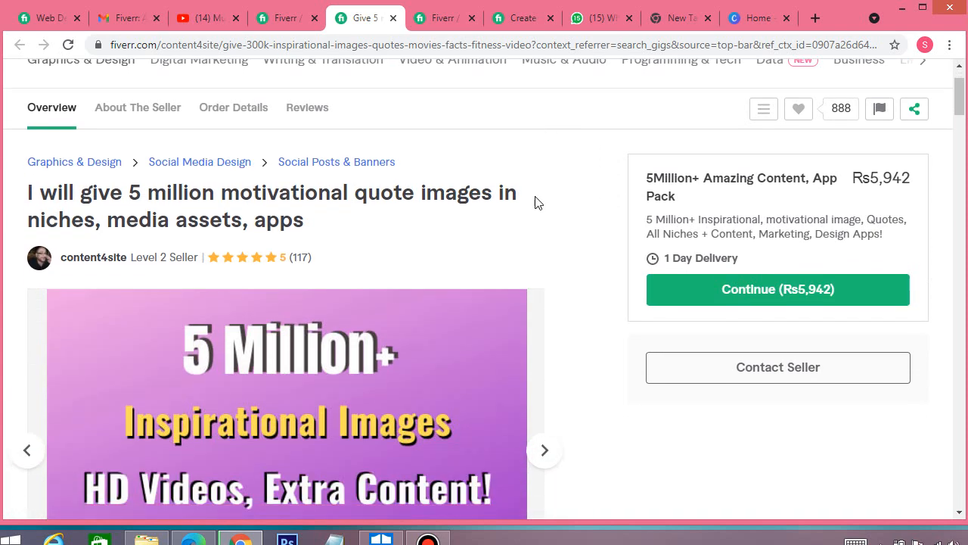
- Compare a motivational quotes video gig's Basic, Standard and Premium packages, then return to pricing
left_click(428, 21)
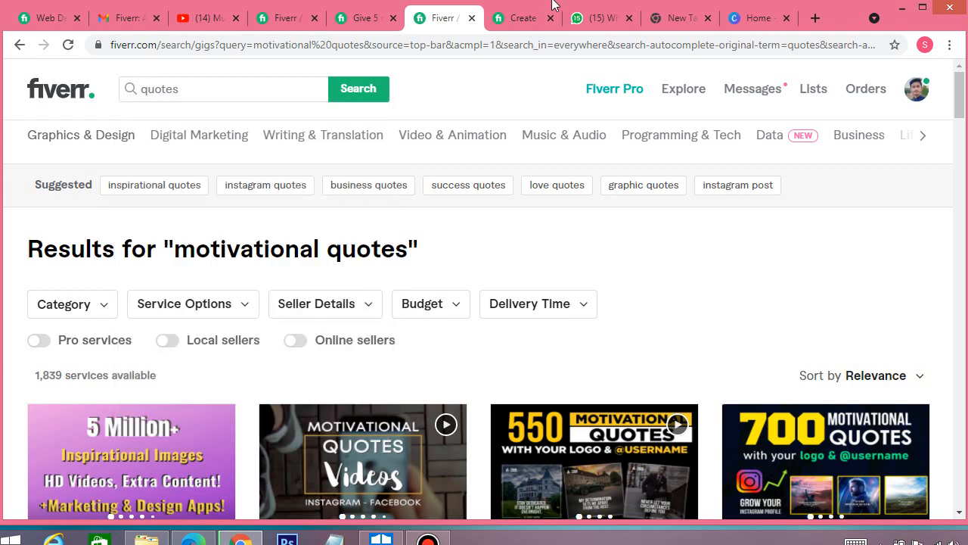
left_click_drag(556, 10, 443, 12)
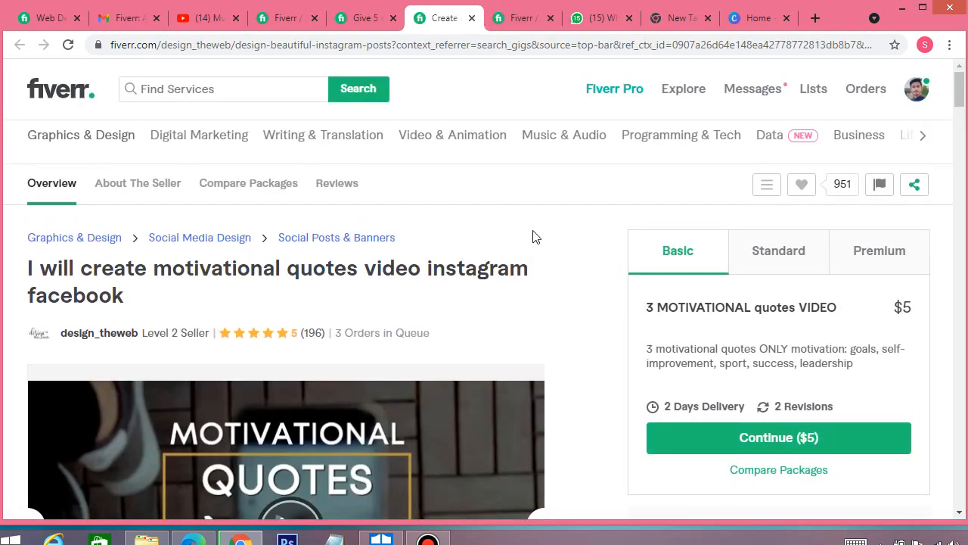
scroll(545, 227, "down", 1)
left_click(770, 181)
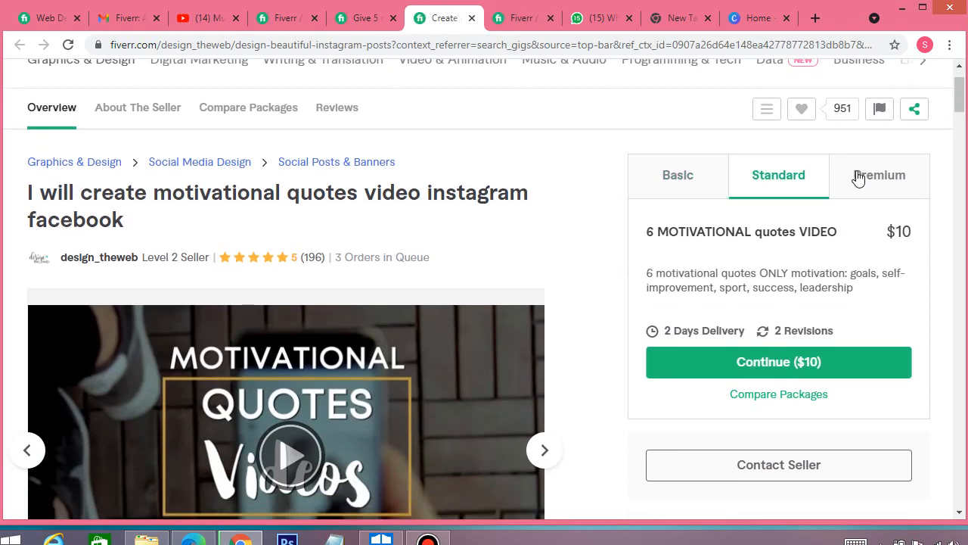
left_click(859, 178)
left_click(688, 182)
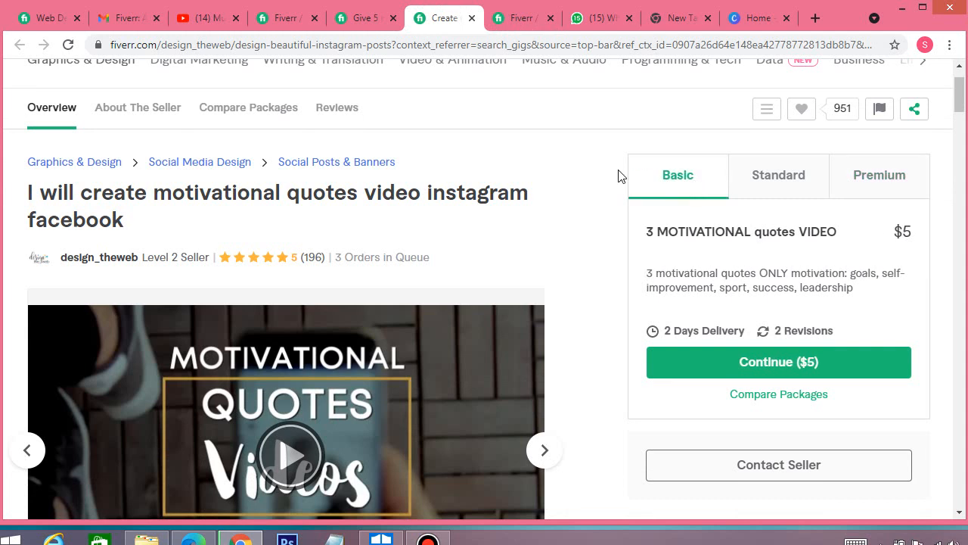
scroll(620, 176, "down", 1)
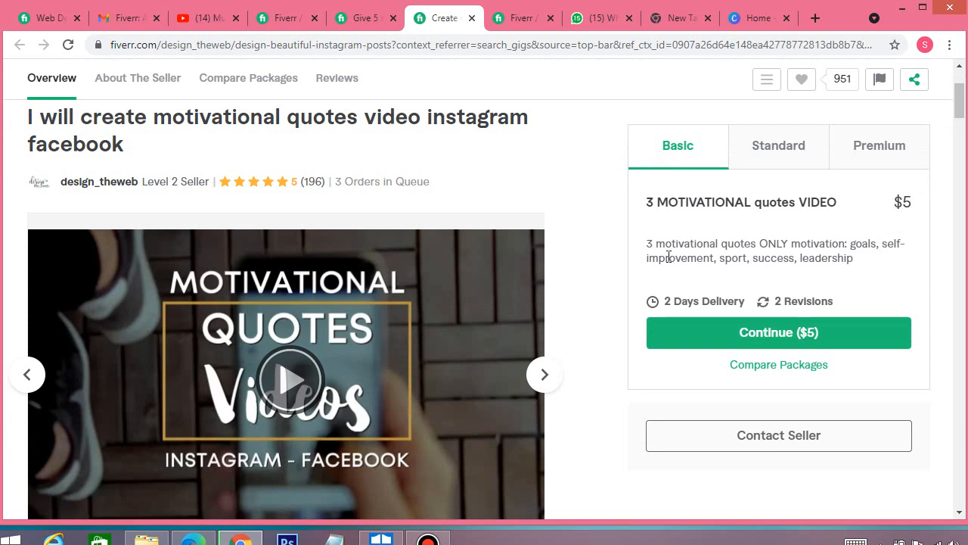
left_click_drag(649, 243, 784, 244)
left_click(763, 243)
left_click(784, 162)
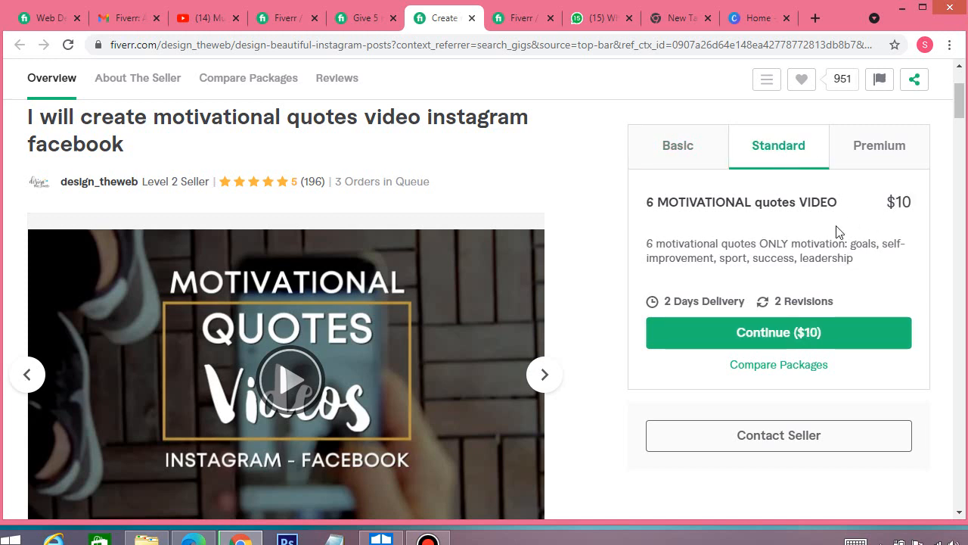
left_click_drag(648, 248, 748, 244)
left_click(880, 147)
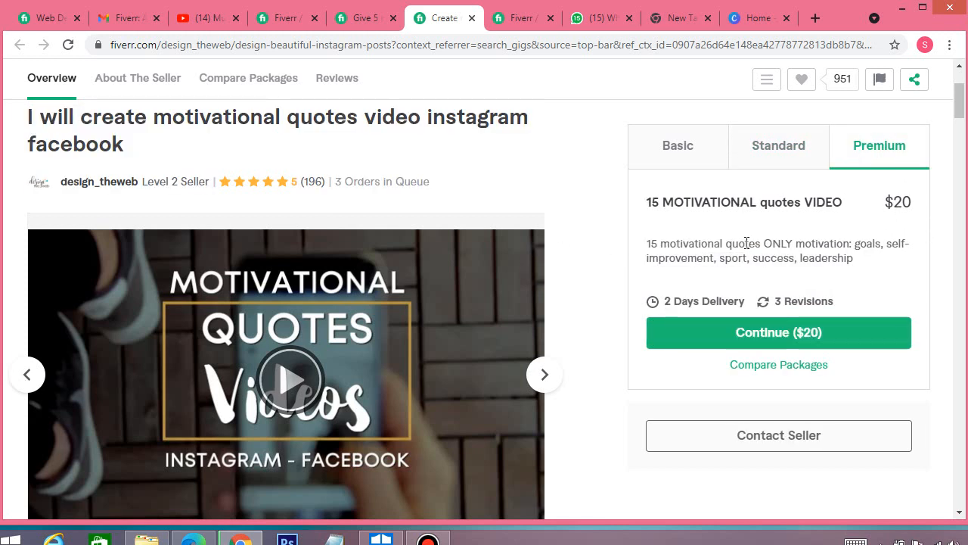
left_click(286, 23)
scroll(536, 162, "up", 2)
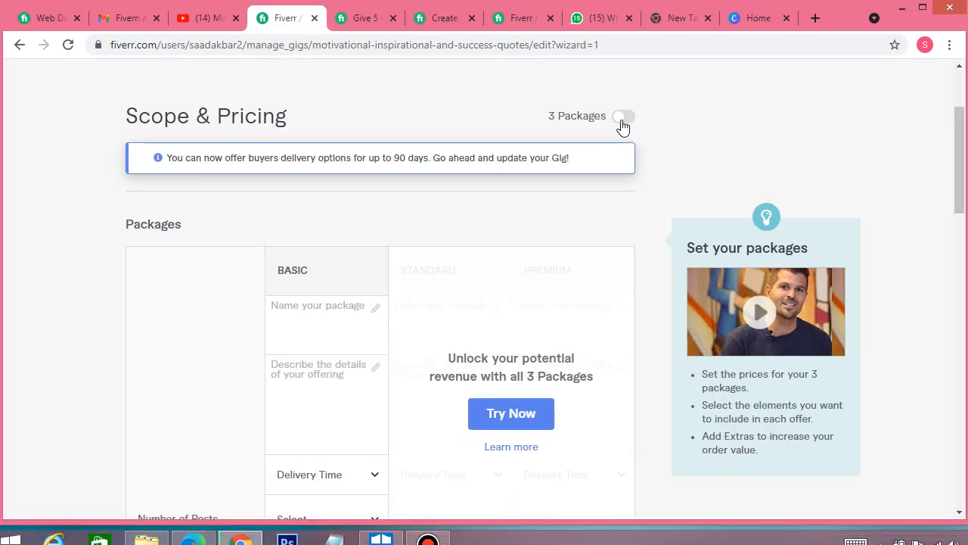
- Turn on 3 Packages and dismiss the packages introduction popup
left_click(623, 120)
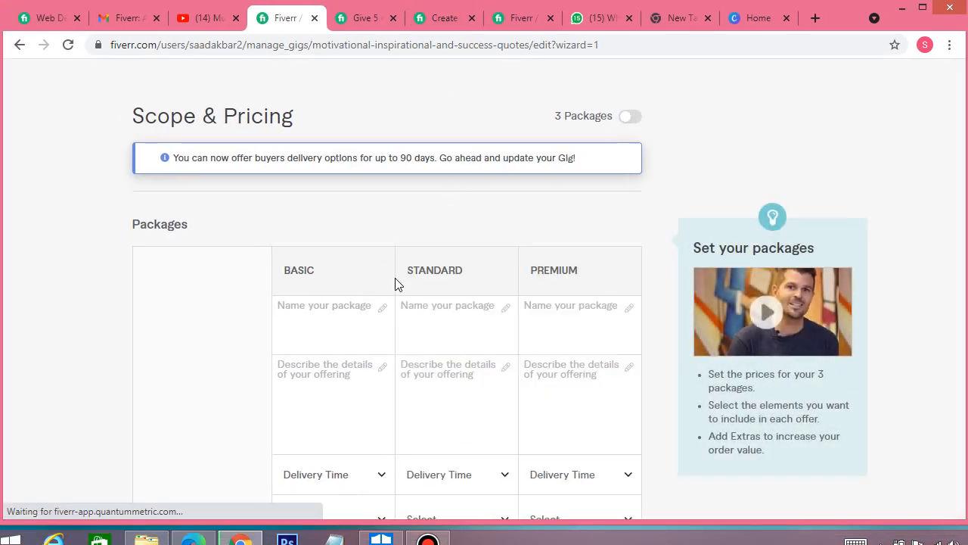
left_click(484, 454)
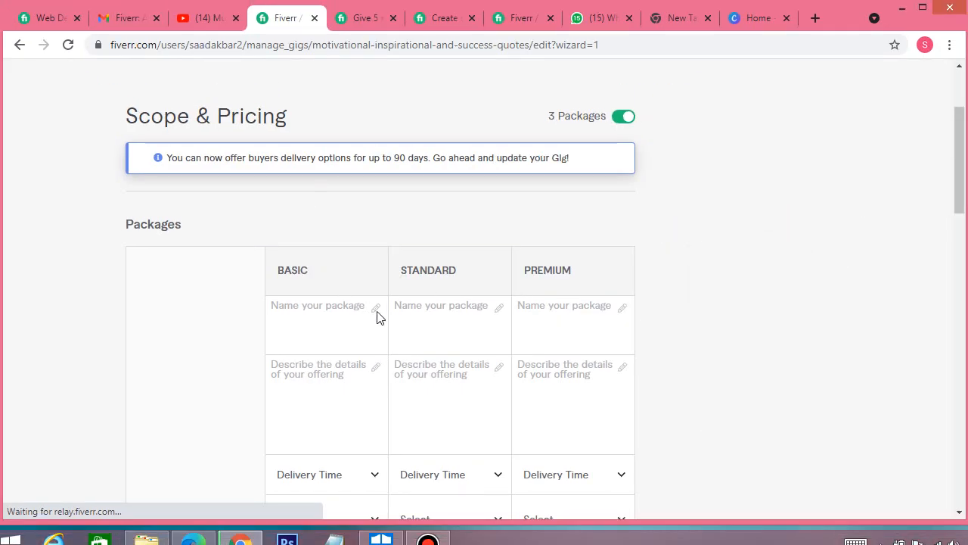
left_click(288, 305)
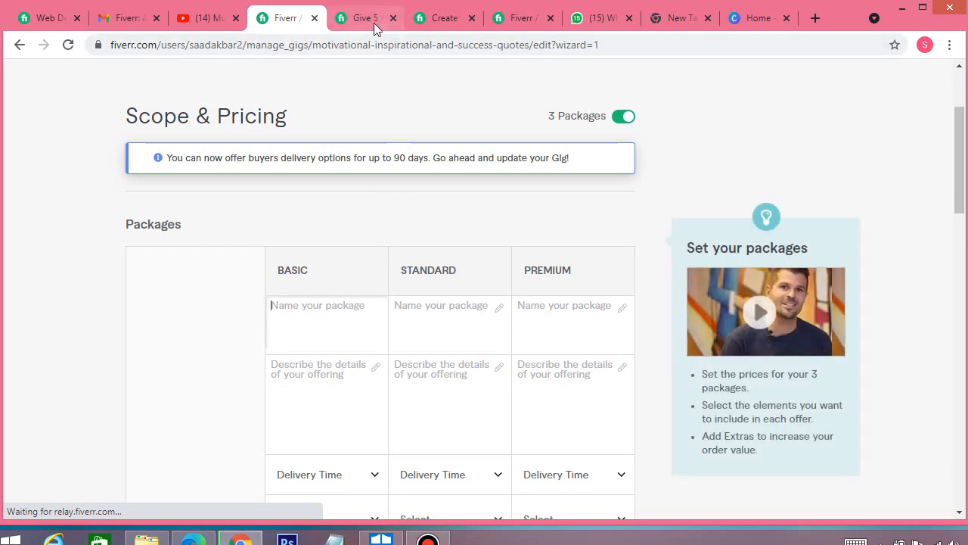
left_click(371, 23)
left_click_drag(435, 23, 354, 22)
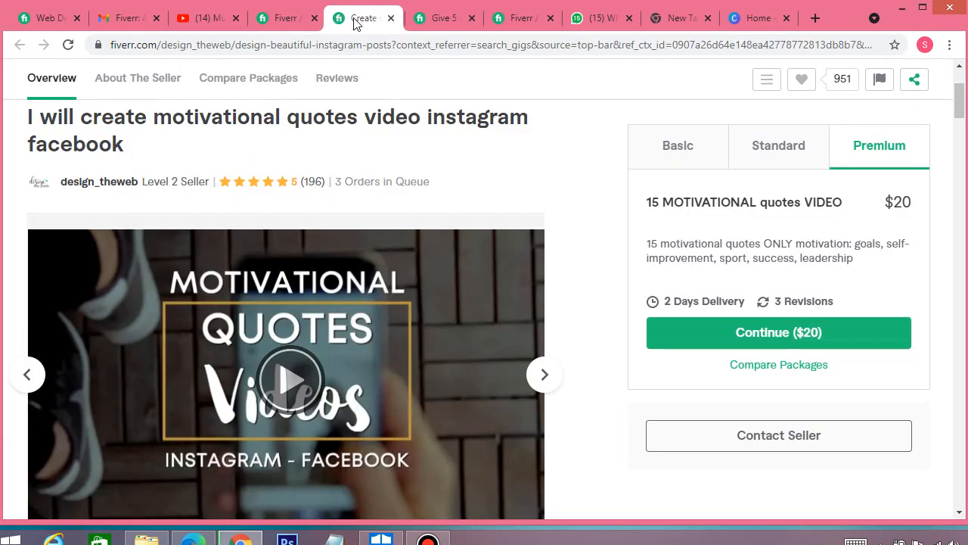
left_click(280, 19)
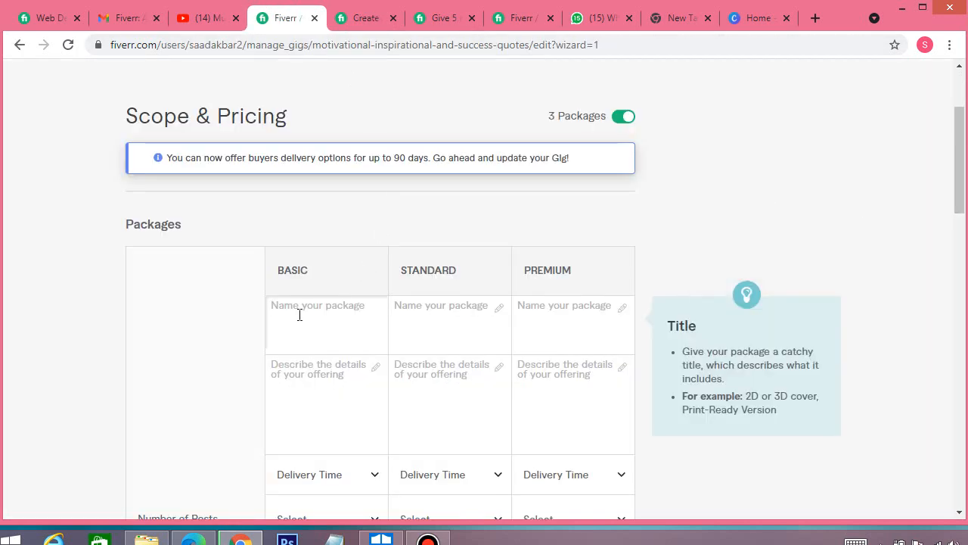
- Name the Basic package 5 Motivational Quotes and copy the name into Standard
type("3 Motivational Quotes")
key("ctrl+a")
key("ctrl+c")
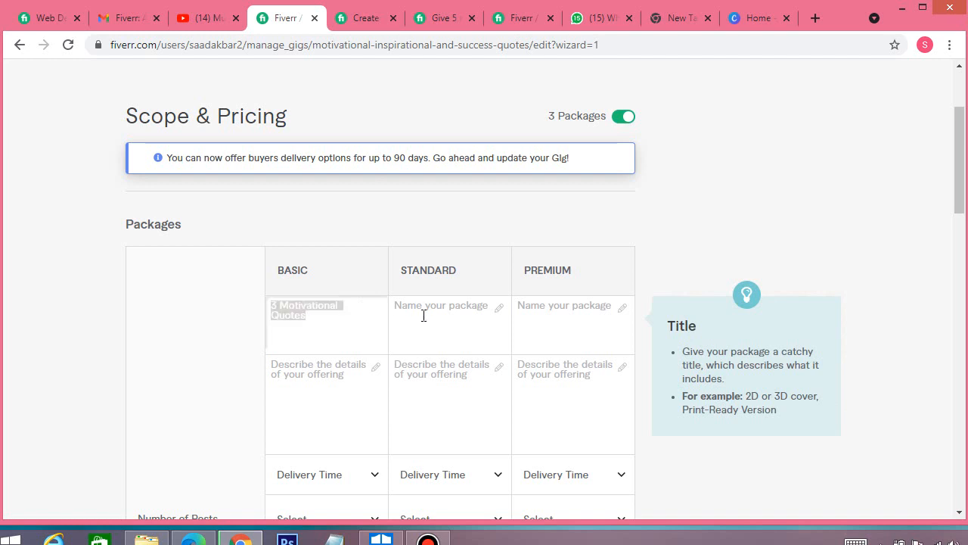
left_click(449, 313)
key("ctrl+v")
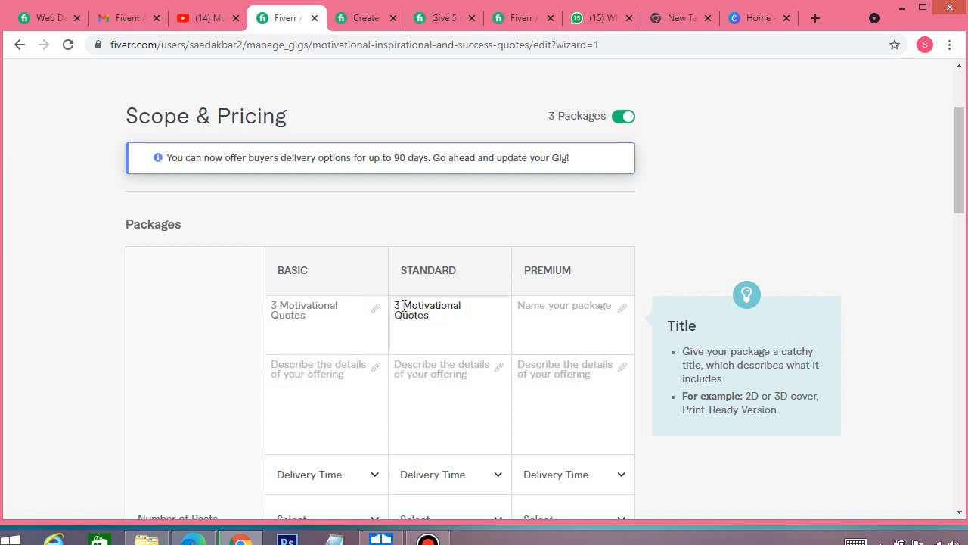
left_click(273, 307)
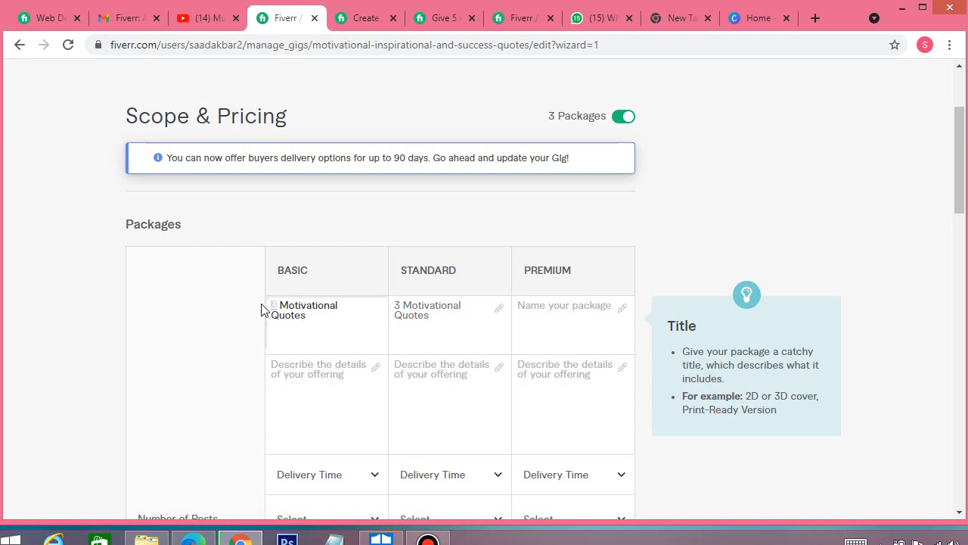
type("5")
- Change the Standard and Premium package names to 10 and 15 Motivational Quotes
left_click_drag(400, 305, 383, 301)
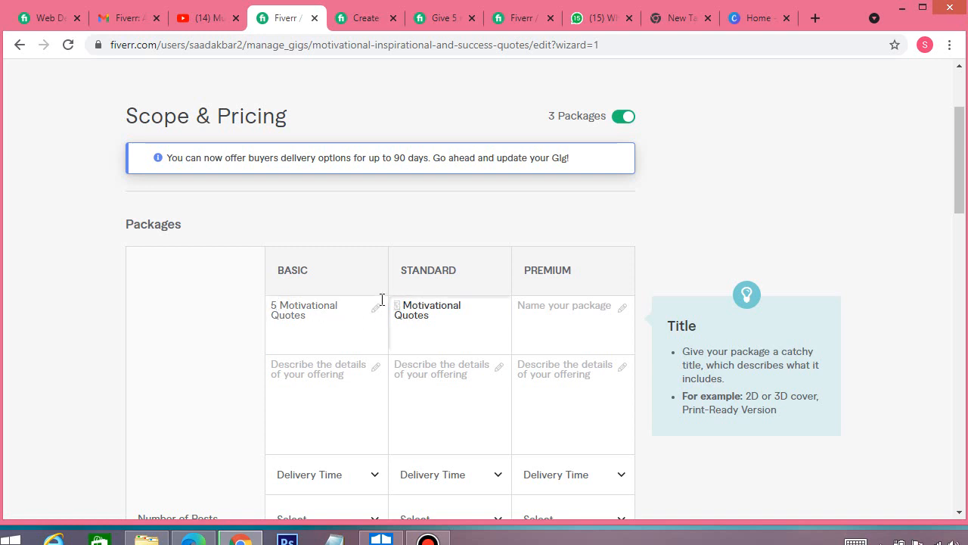
type("10")
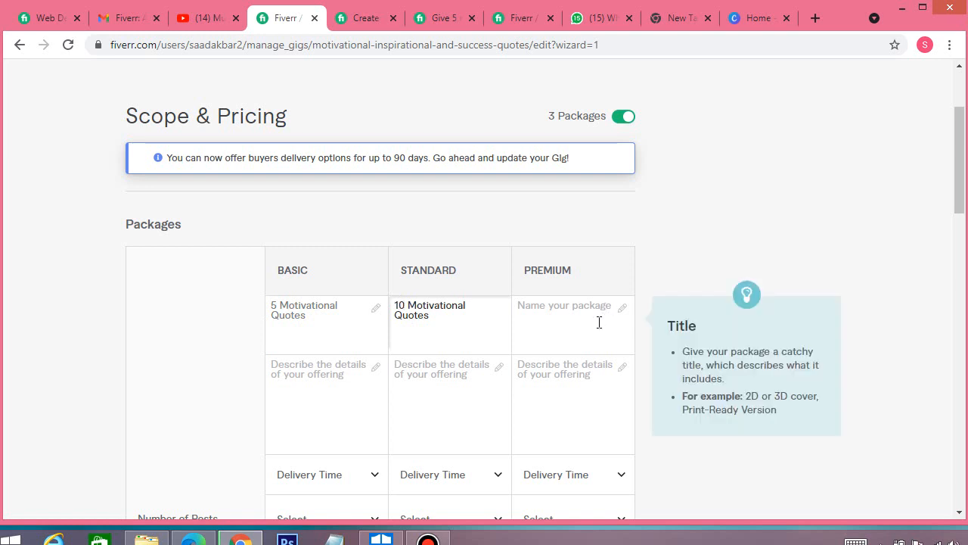
left_click(577, 327)
key("ctrl+v")
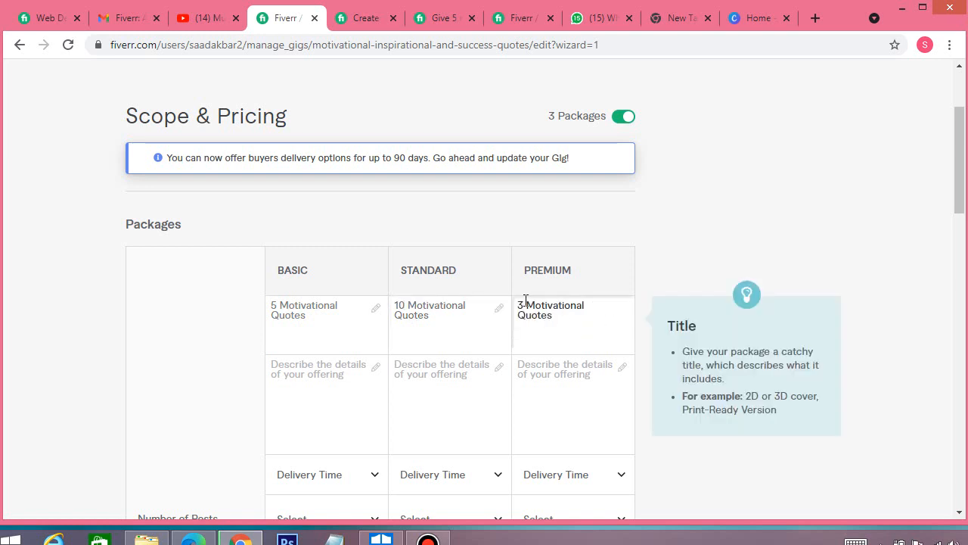
left_click_drag(525, 302, 513, 302)
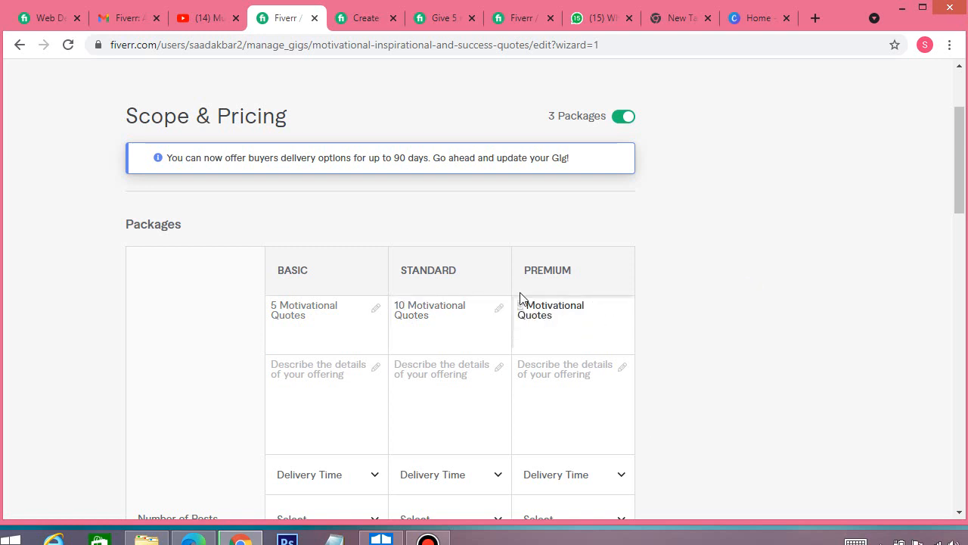
type("15")
scroll(582, 280, "down", 1)
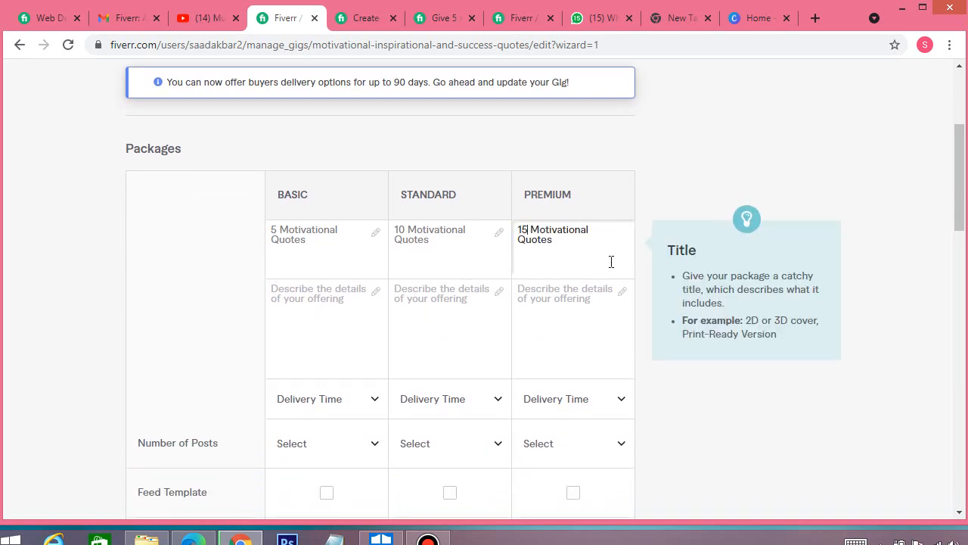
left_click(330, 320)
scroll(351, 297, "down", 1)
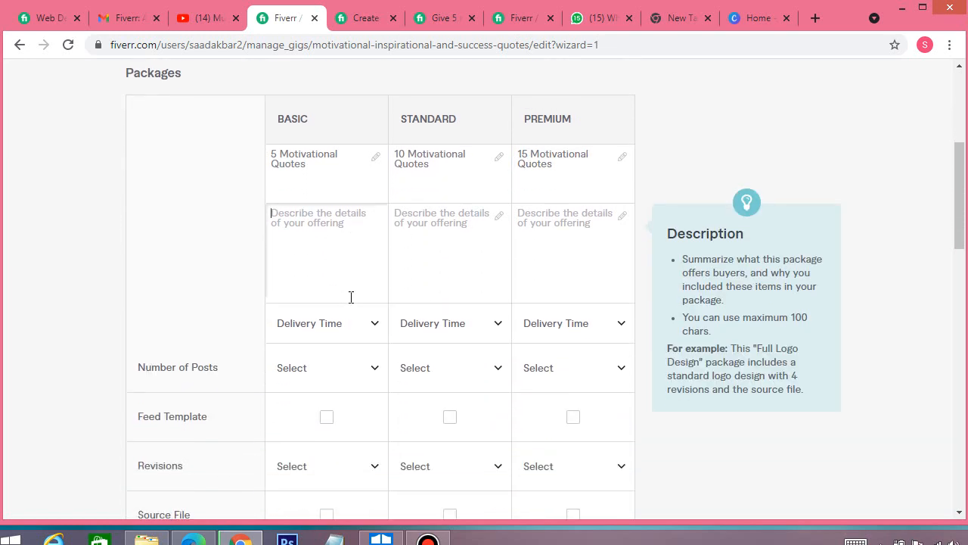
- Describe the Basic package as 'I will Design 5 Motivational and Inspirational Quotes'
type("( will ")
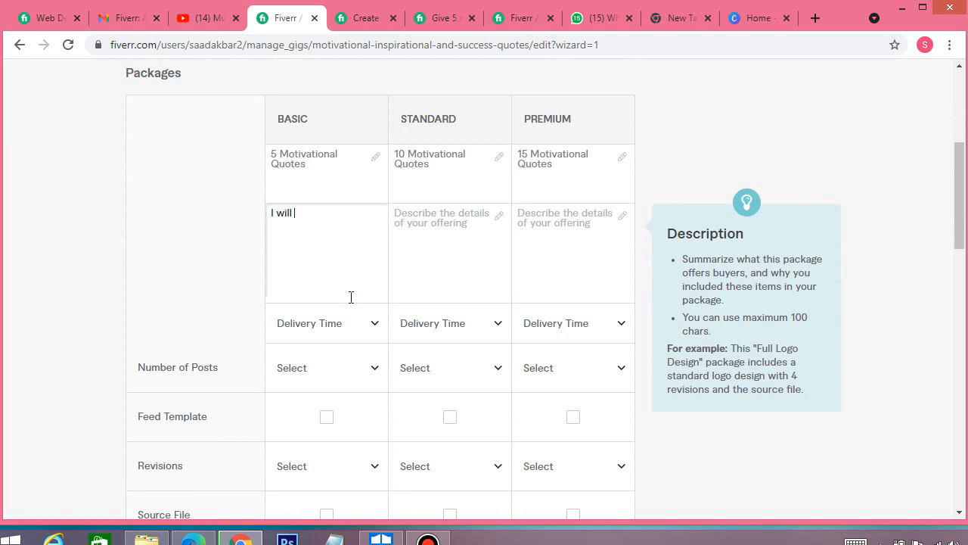
type("Desig")
type("otivatijonal")
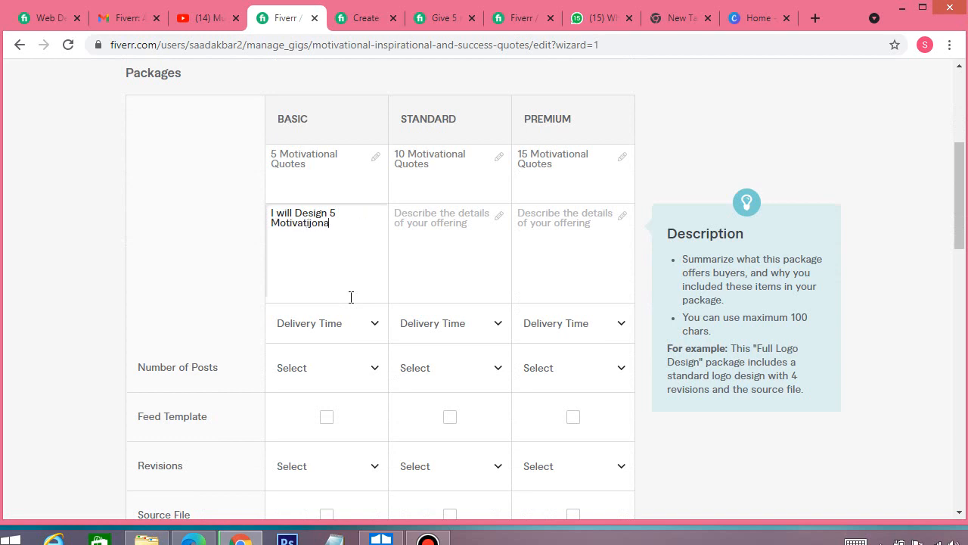
key("BackSpace")
key("BackSpace")
key("BackSpace")
key("BackSpace")
type("onal and Inspirationa Qo")
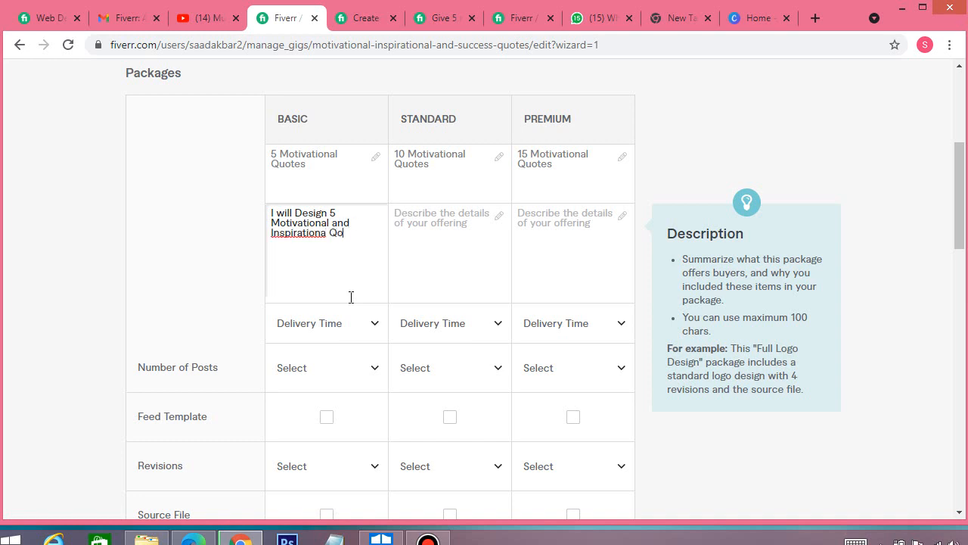
type("tes")
left_click(335, 233)
type("u")
left_click(329, 233)
type("l")
- Copy the description into Standard and Premium with 10 and 20 quotes, and clear Premium's 15
key("ctrl+a")
key("ctrl+c")
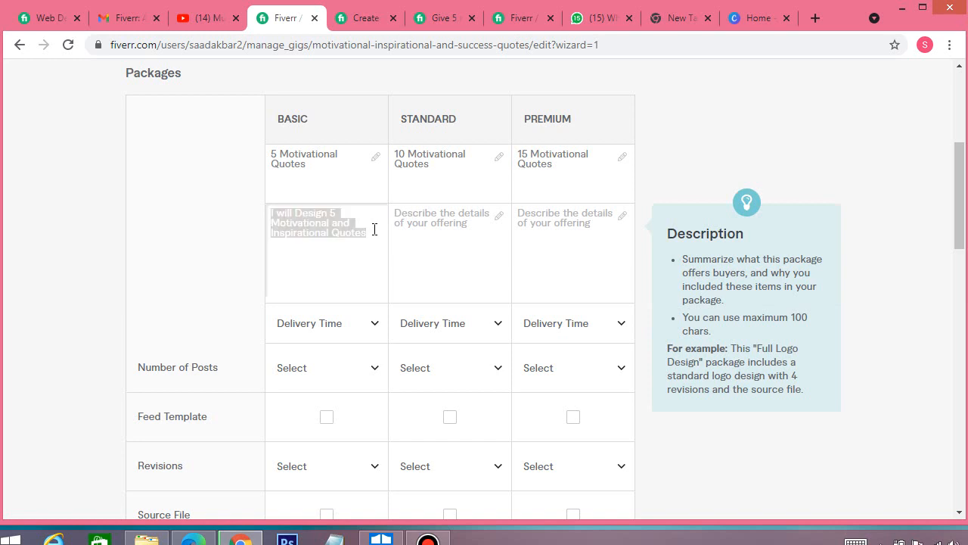
left_click(428, 236)
key("ctrl+v")
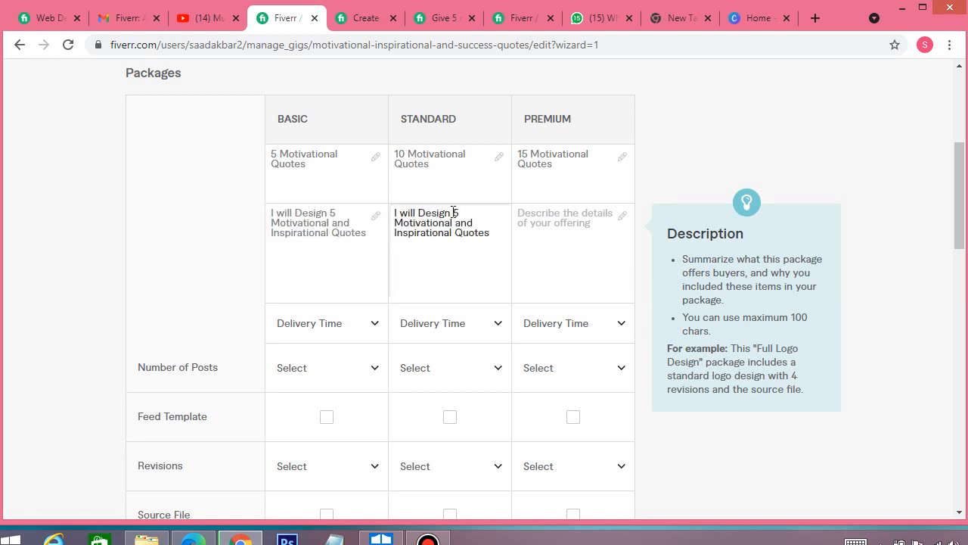
key("BackSpace")
type("10")
left_click(544, 222)
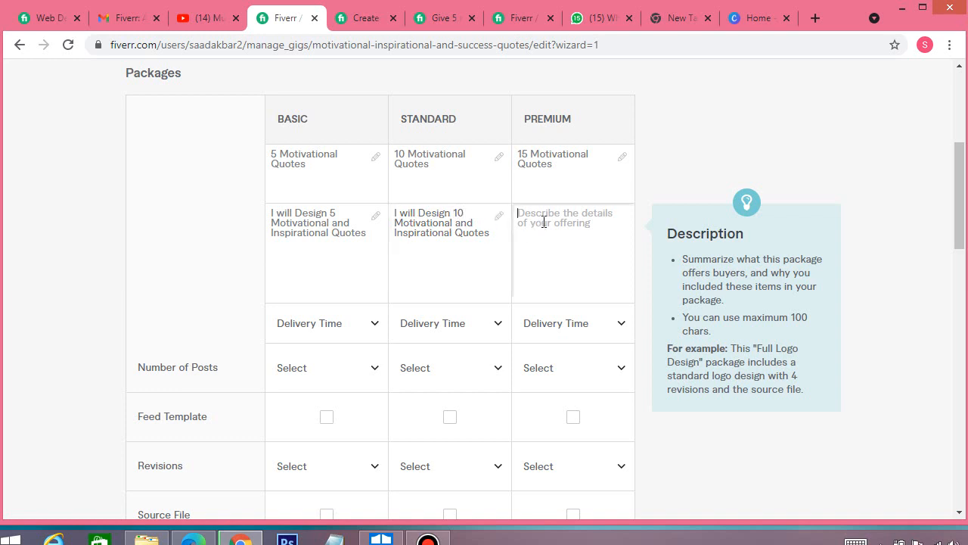
key("ctrl+v")
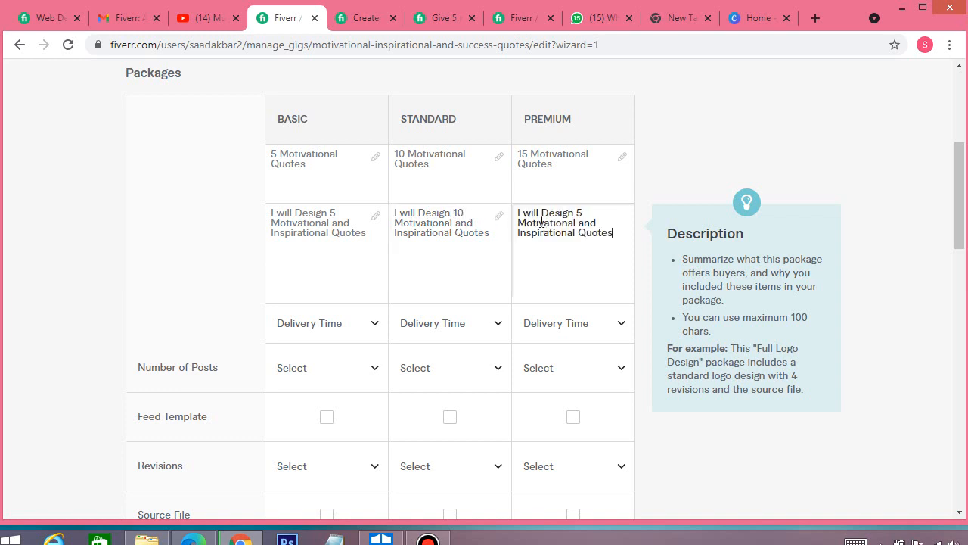
left_click(584, 209)
key("BackSpace")
type("20")
left_click(528, 155)
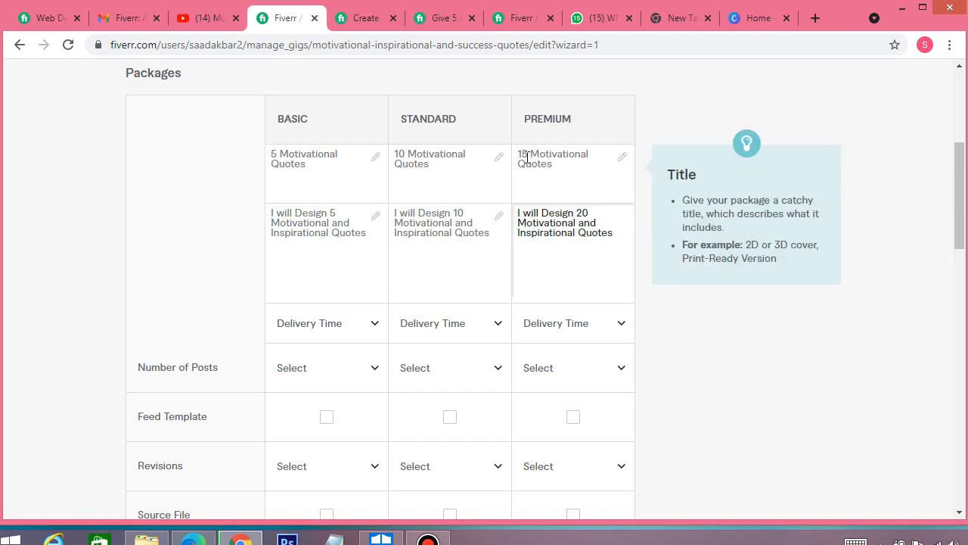
key("BackSpace")
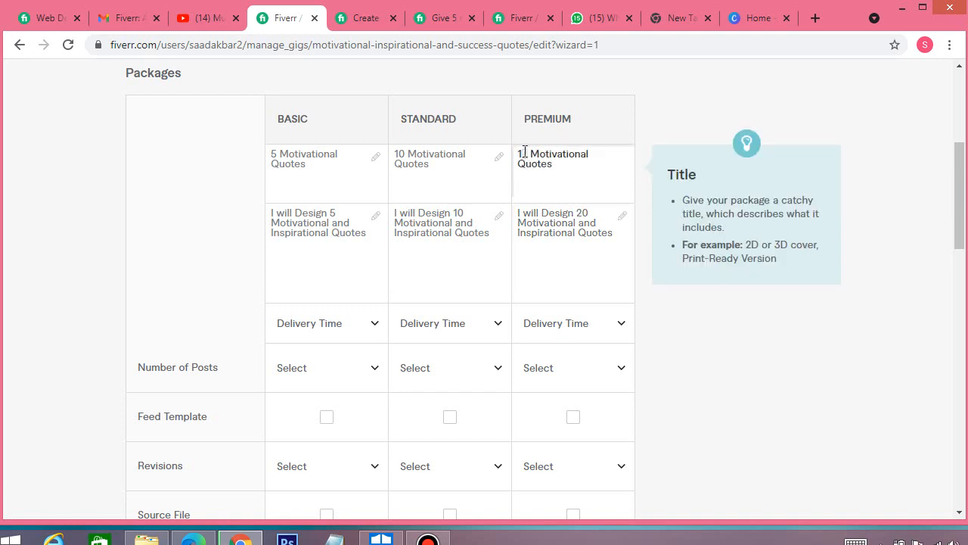
key("BackSpace")
- Rename Premium to 20 Motivational Quotes and set delivery times to 1, 1 and 2 days
type("20")
scroll(410, 129, "down", 2)
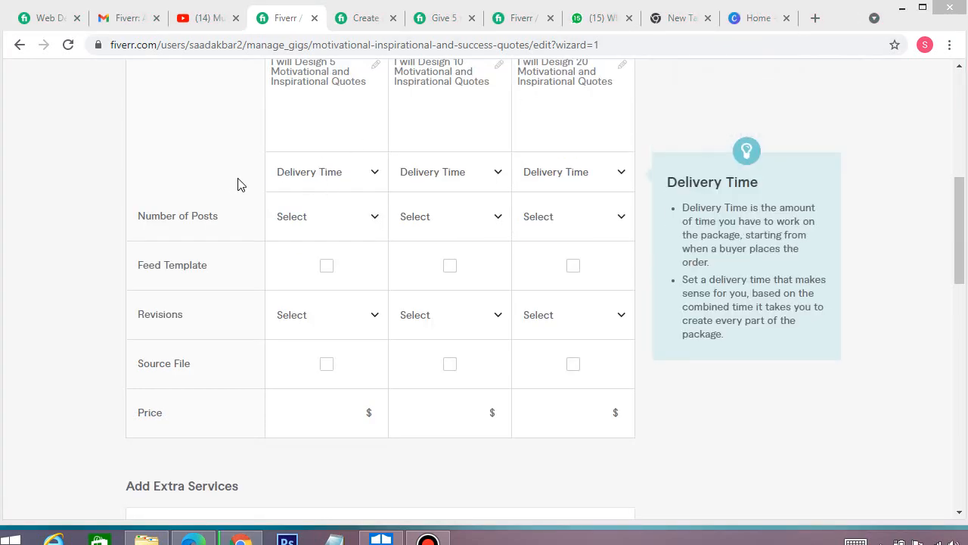
left_click(320, 173)
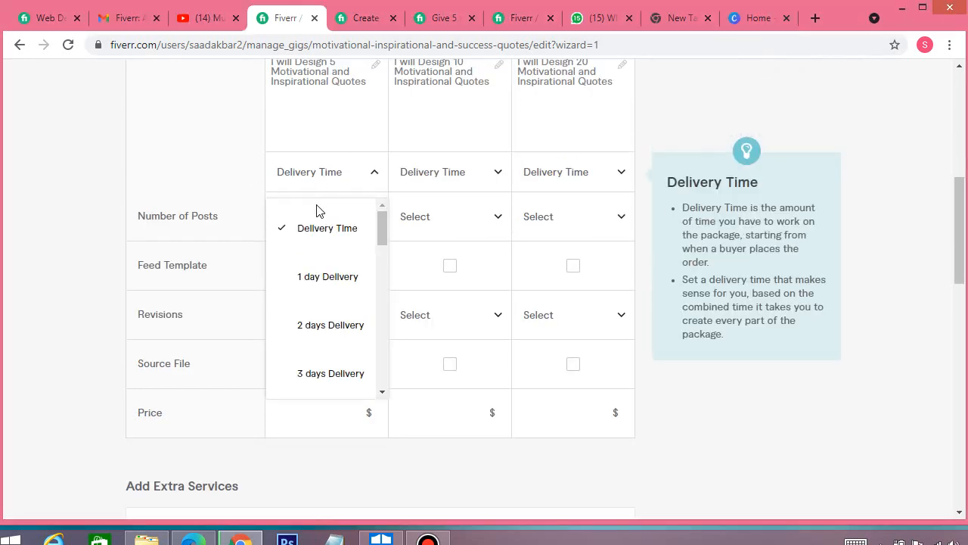
left_click(312, 280)
left_click(436, 174)
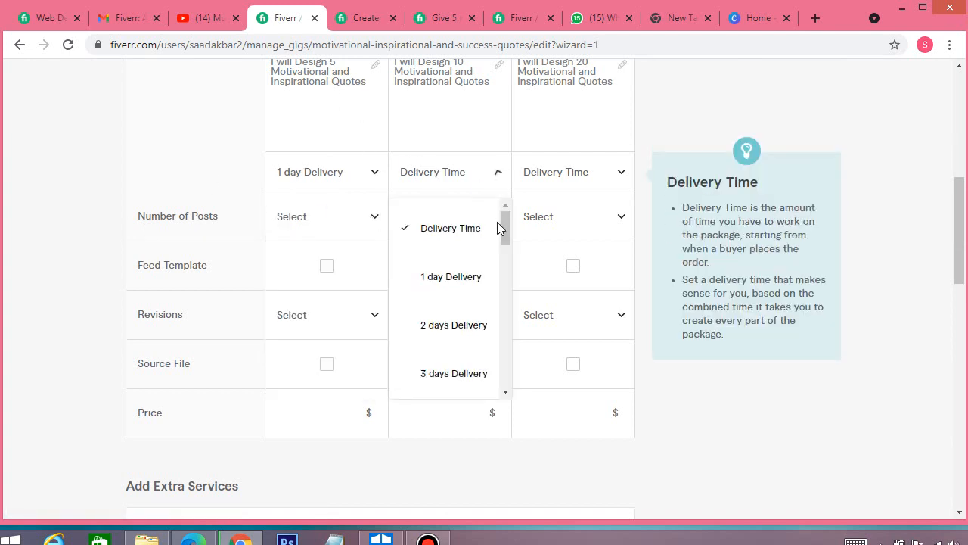
left_click(462, 279)
left_click(575, 186)
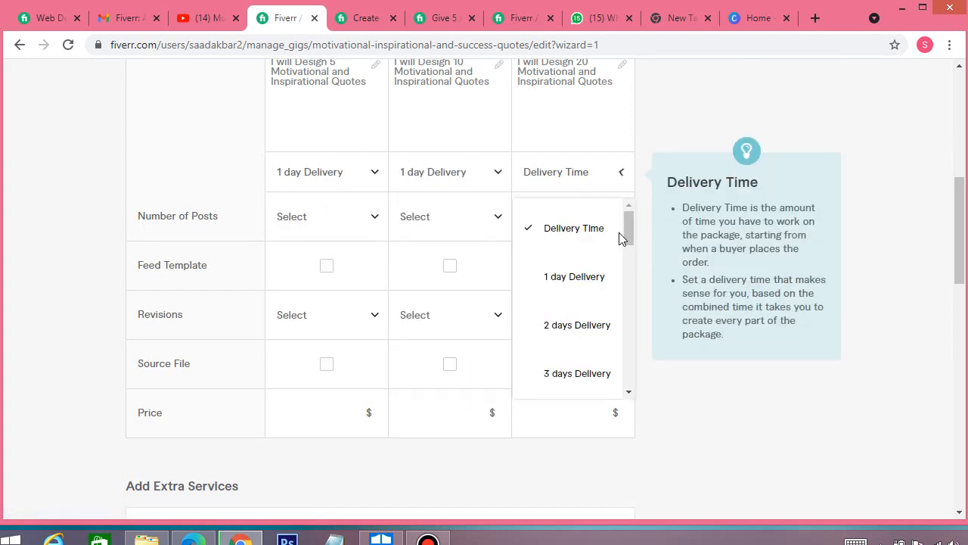
left_click(570, 328)
scroll(685, 216, "up", 2)
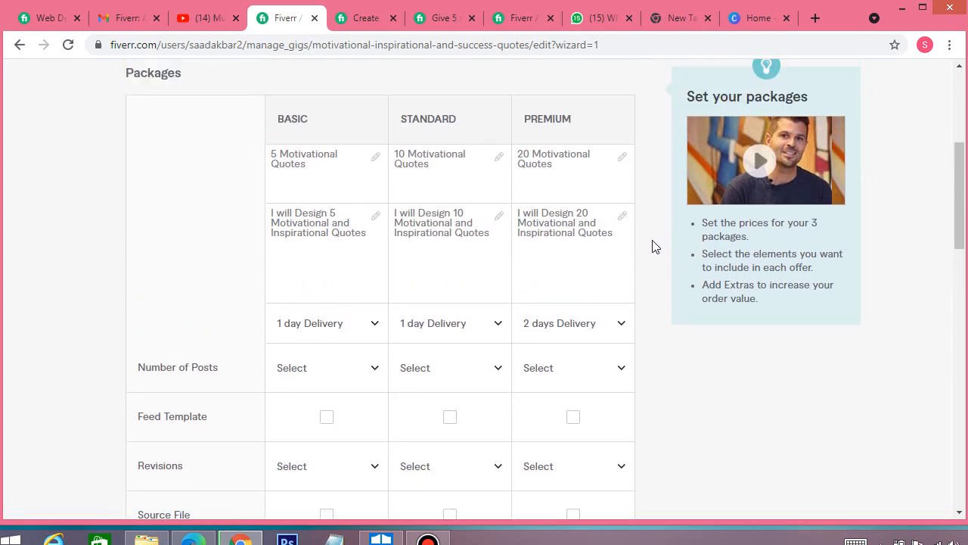
scroll(654, 241, "down", 1)
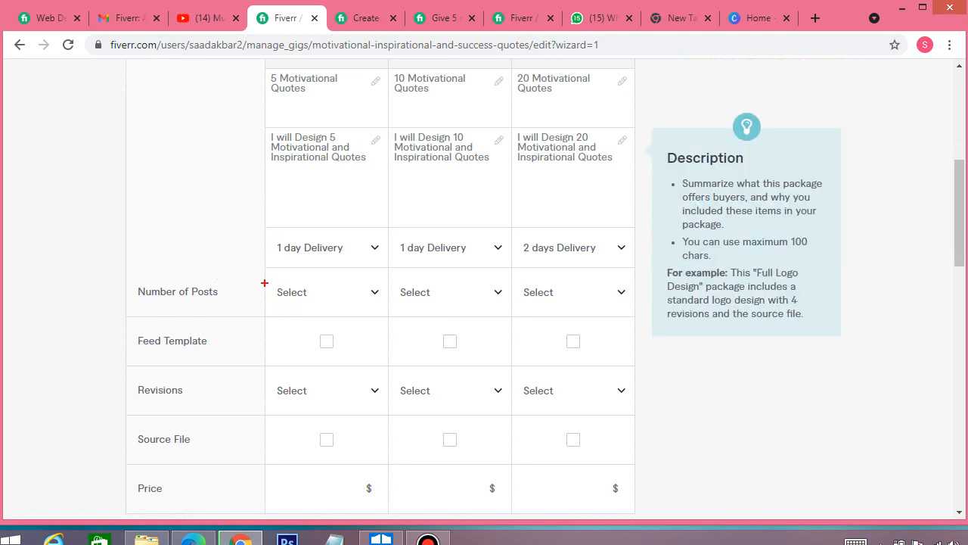
mouse_move(258, 271)
left_mouse_down()
mouse_move(406, 307)
mouse_move(633, 314)
left_mouse_up()
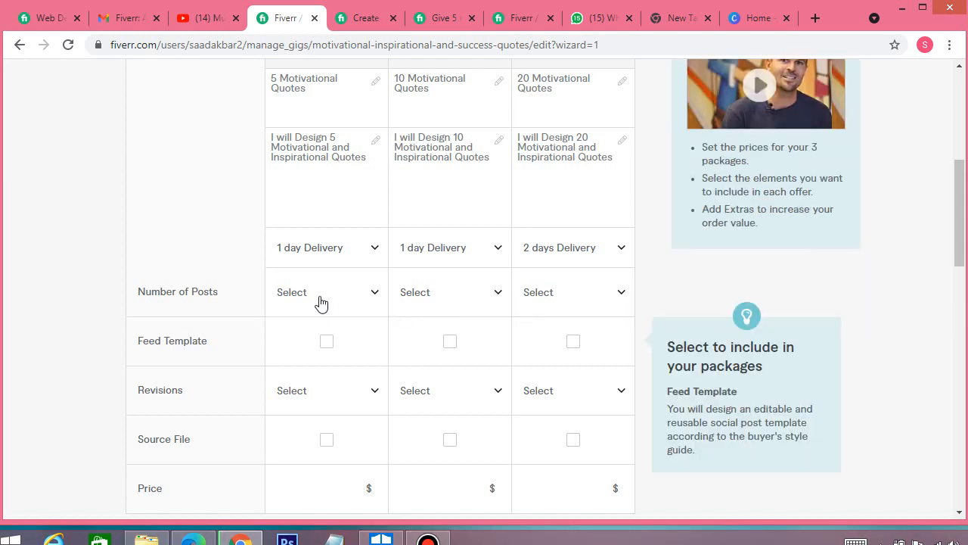
- Set Number of Posts to 5 for Basic, 10 for Standard and Unlimited for Premium
left_click(321, 301)
scroll(305, 219, "down", 3)
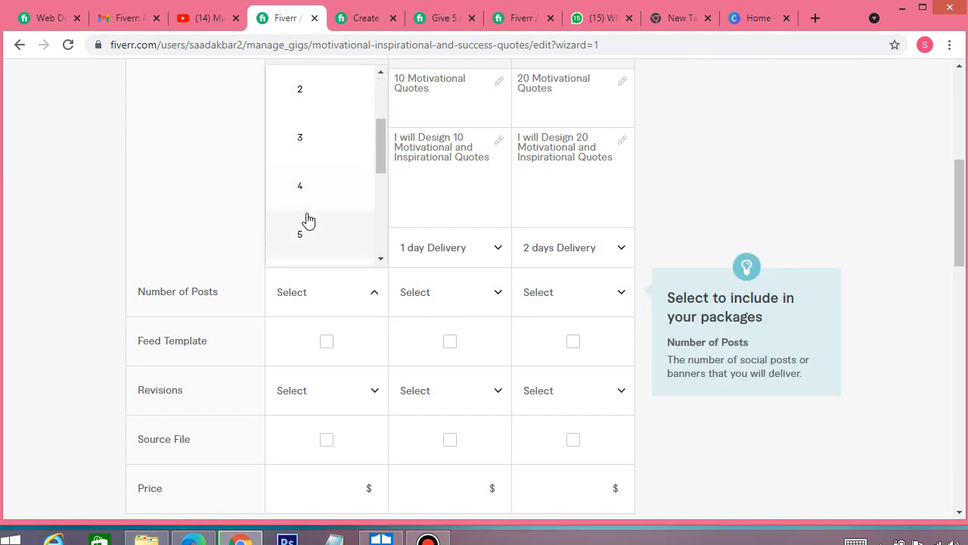
left_click(318, 171)
left_click(461, 290)
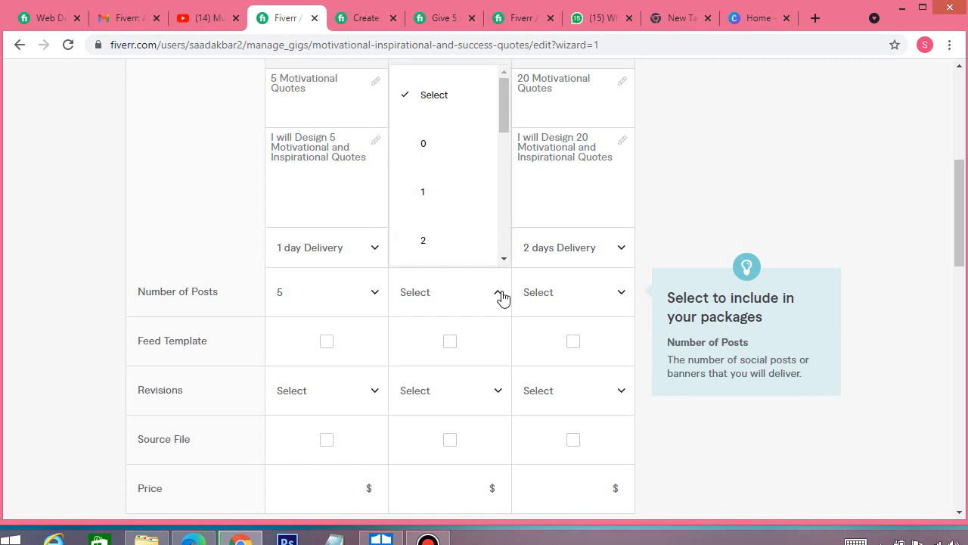
scroll(452, 220, "down", 5)
left_click(474, 203)
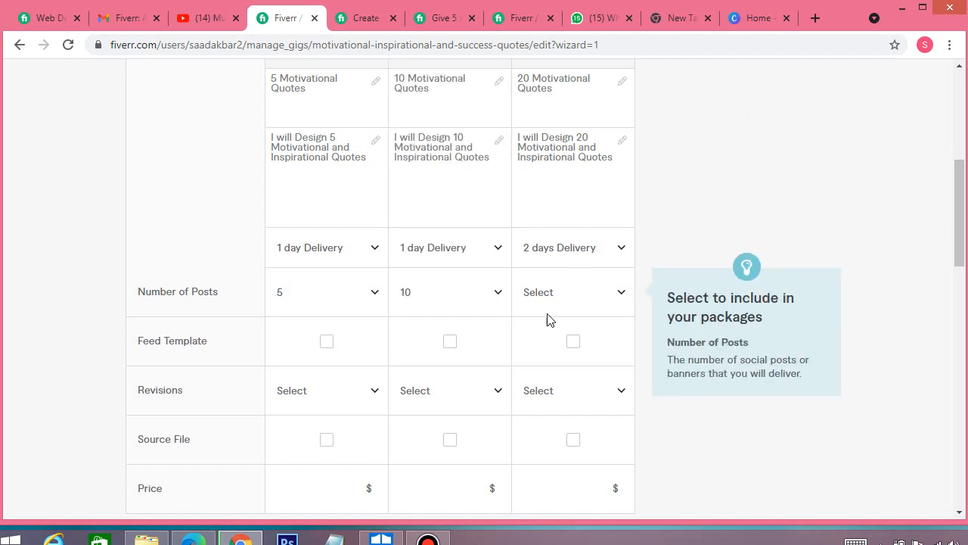
left_click(558, 301)
scroll(583, 198, "down", 5)
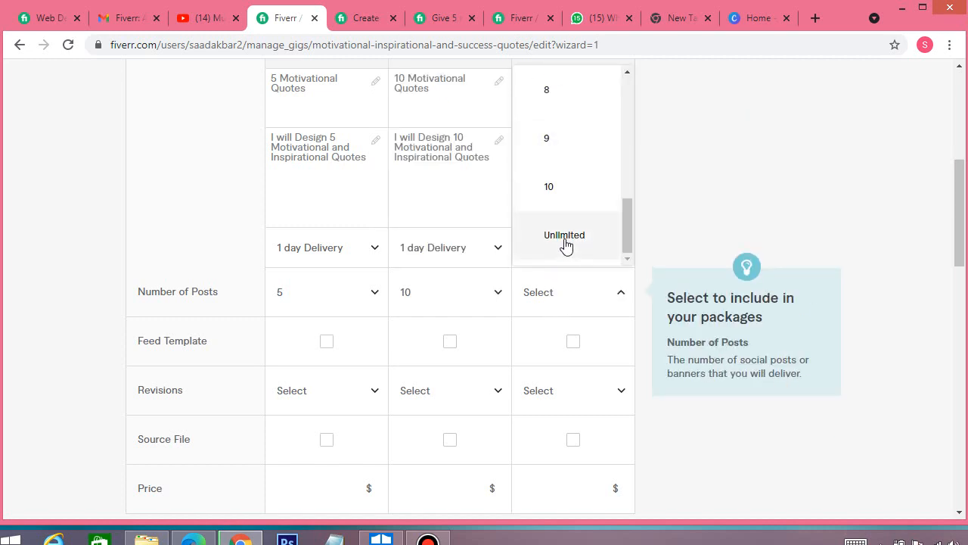
left_click(566, 242)
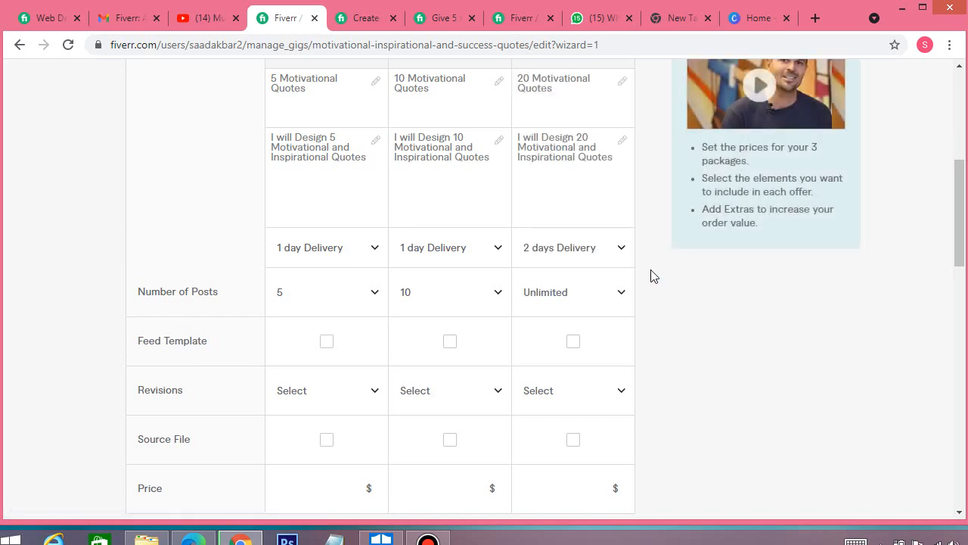
scroll(603, 257, "up", 2)
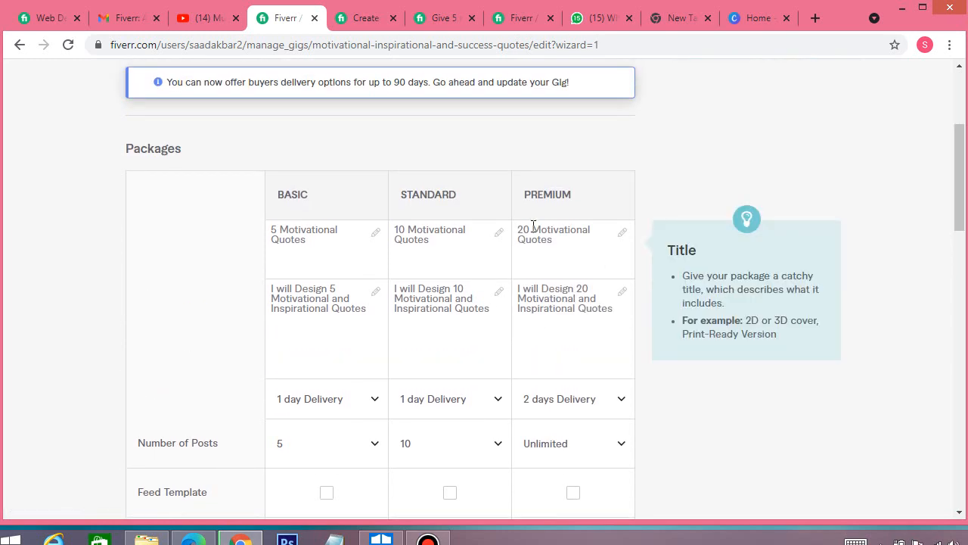
- Set Revisions to 5 for Basic, 9 for Standard and Unlimited for Premium
scroll(527, 225, "down", 1)
scroll(529, 227, "down", 4)
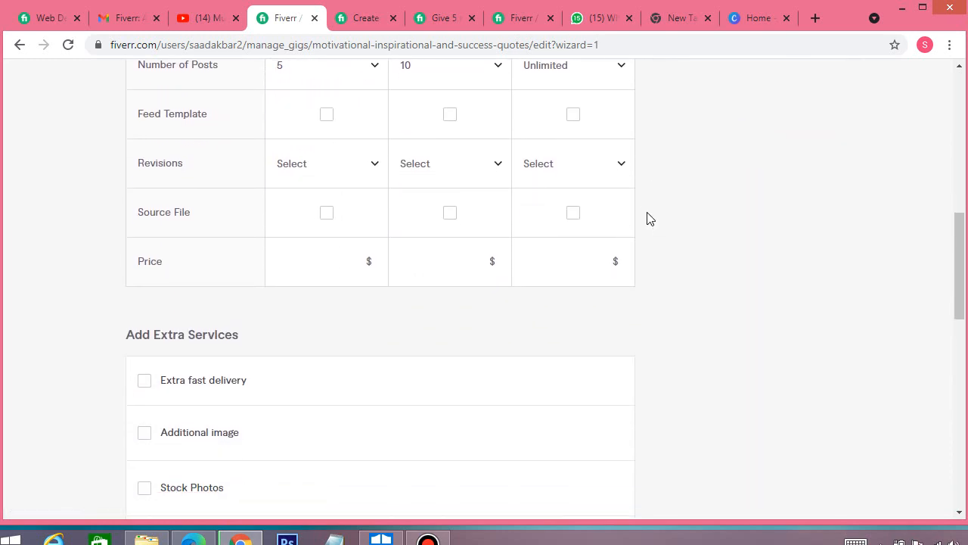
scroll(234, 176, "up", 1)
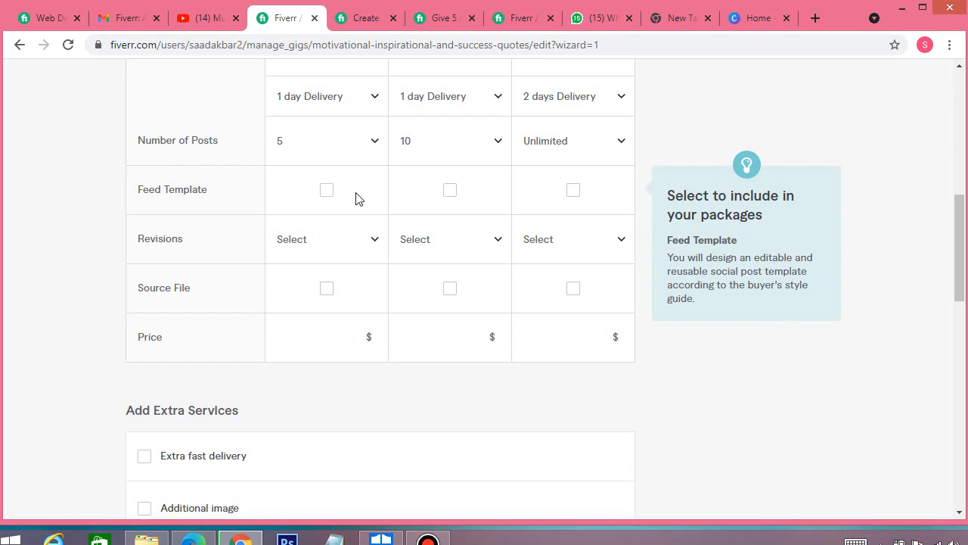
left_click(320, 229)
scroll(324, 219, "down", 2)
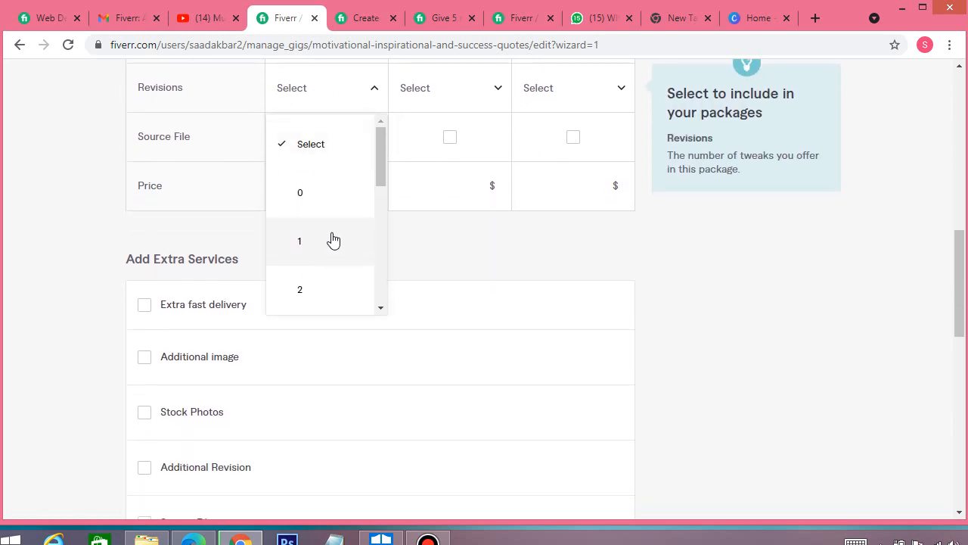
scroll(330, 181, "down", 2)
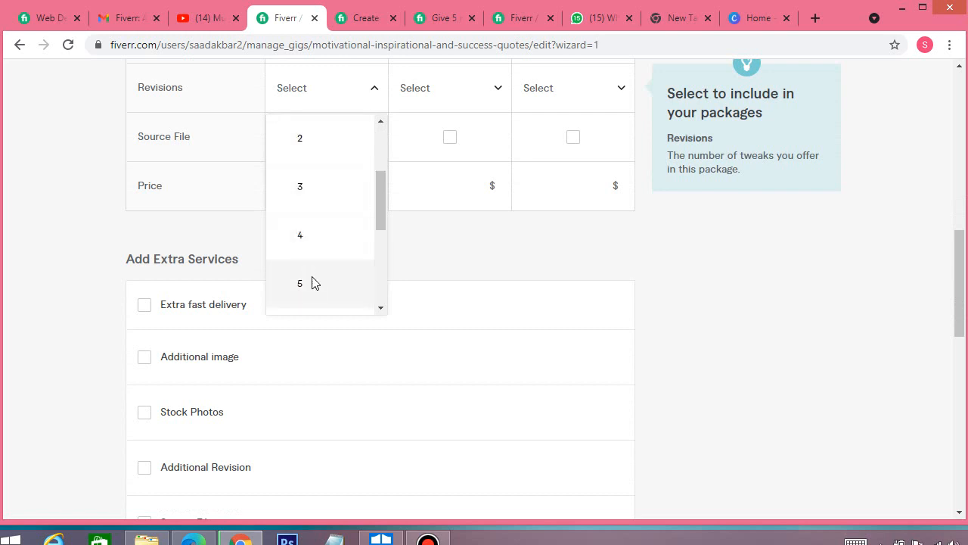
left_click(311, 281)
scroll(467, 152, "up", 1)
left_click(464, 162)
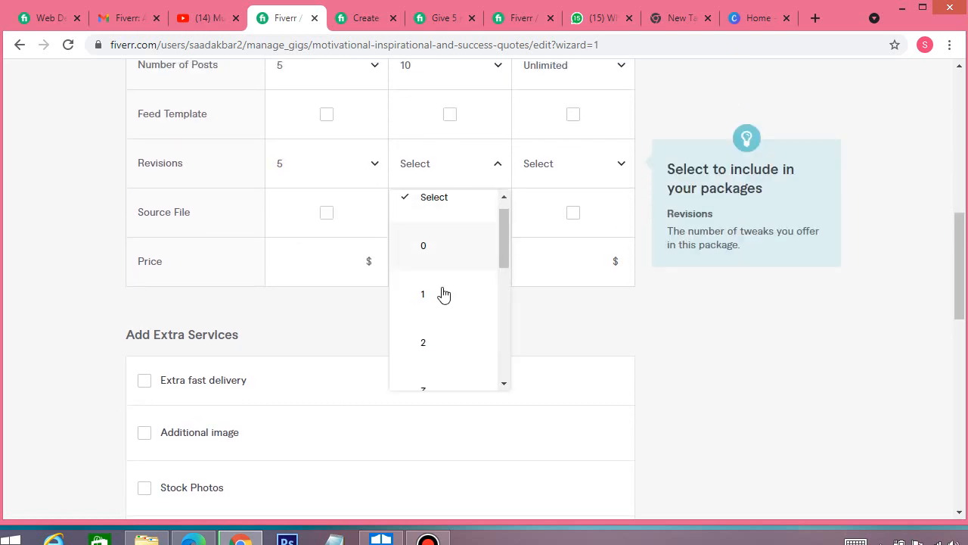
scroll(441, 295, "down", 4)
left_click(445, 313)
left_click(603, 177)
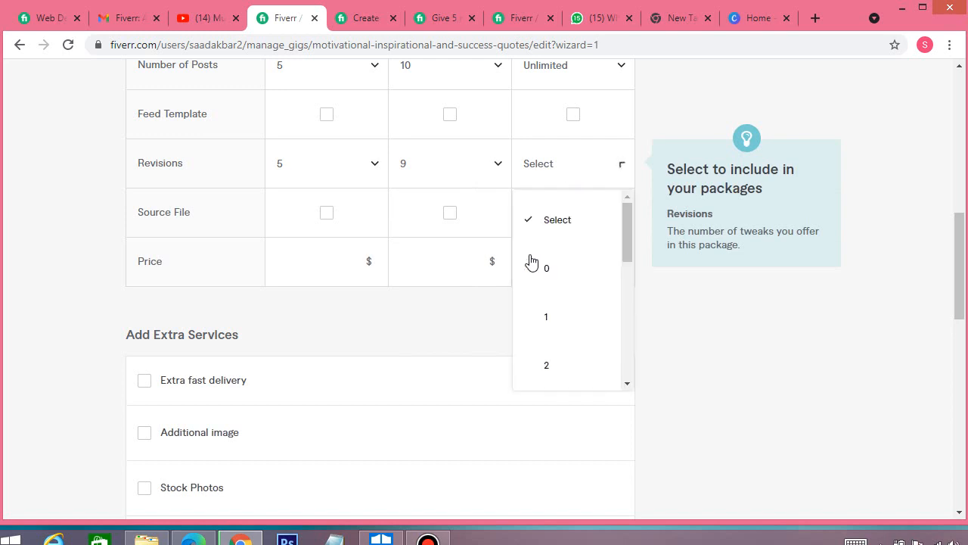
scroll(547, 339, "down", 4)
left_click(555, 361)
scroll(432, 333, "up", 1)
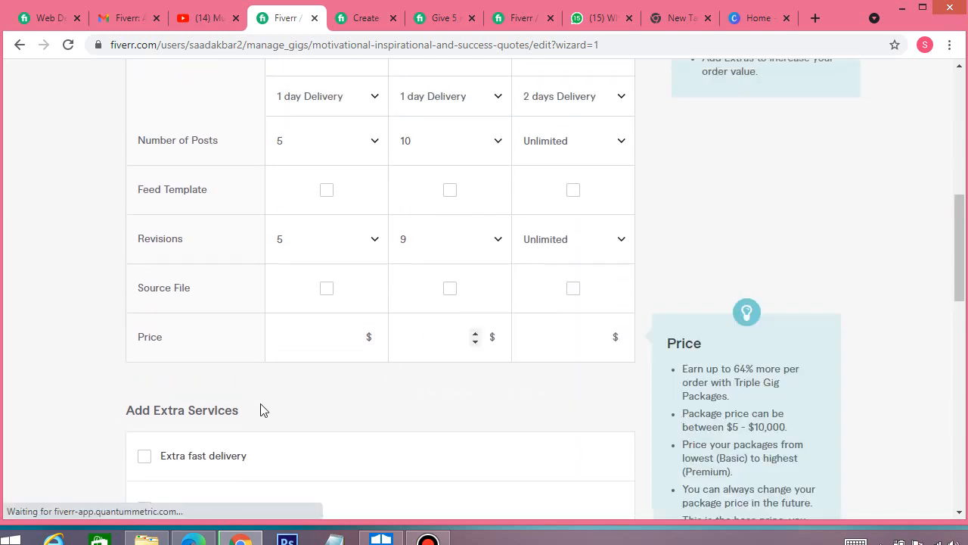
- Tick and then untick Source File for the Basic package, leaving it off
left_click(327, 290)
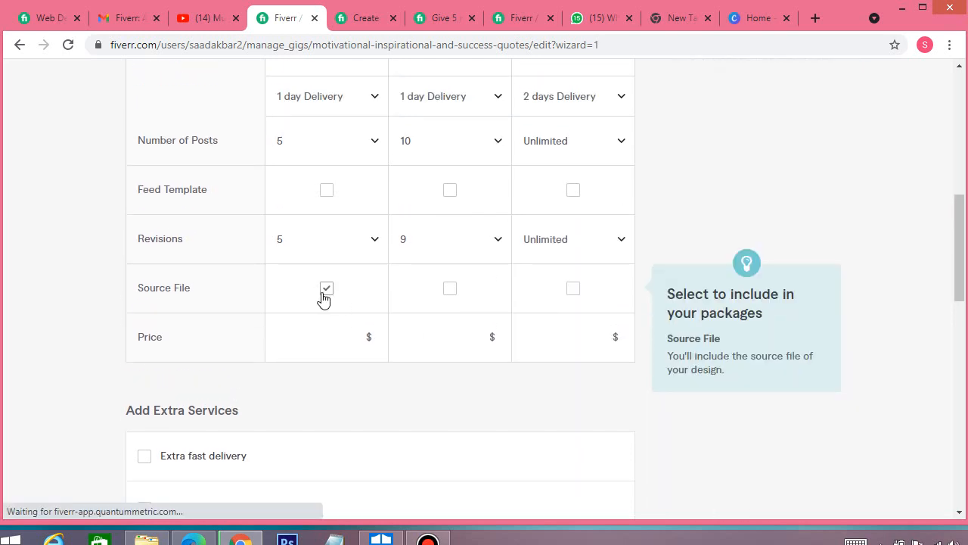
left_click(327, 290)
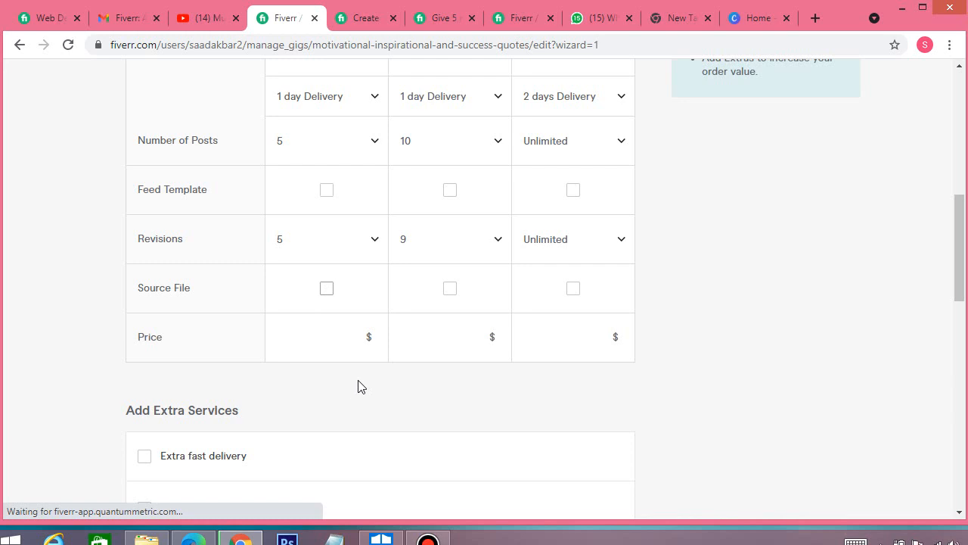
scroll(417, 388, "up", 2)
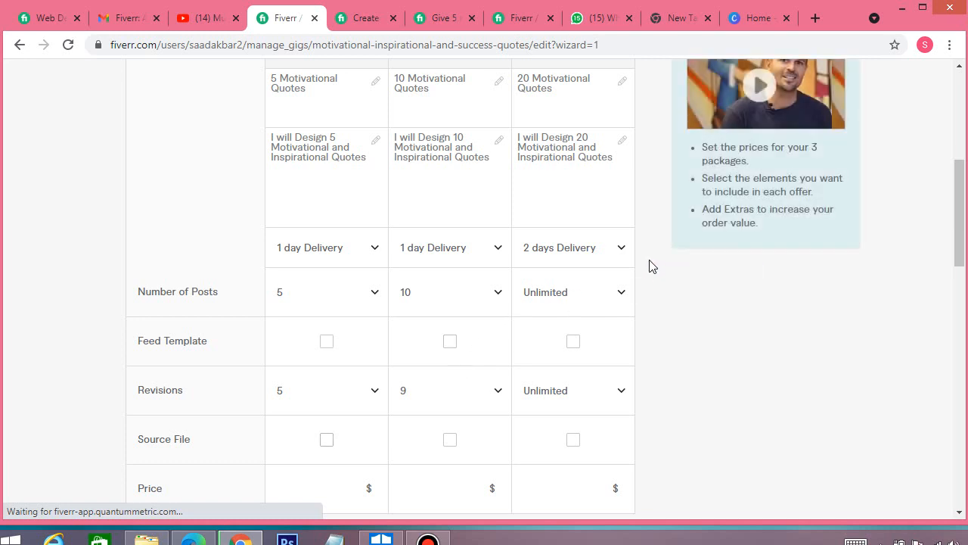
scroll(621, 295, "down", 4)
scroll(454, 257, "up", 1)
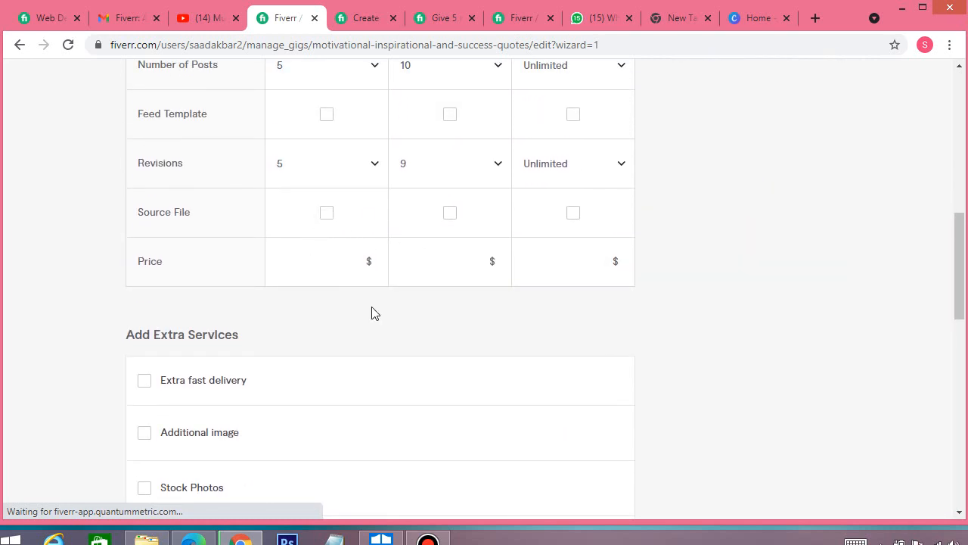
- Price the Basic and Standard packages at $5 each and the Premium package at $15
left_click(351, 258)
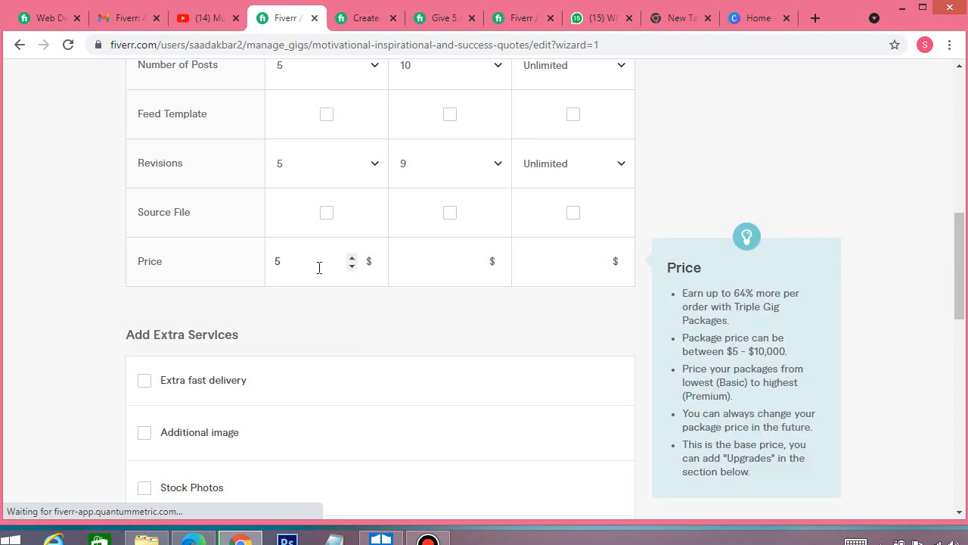
left_click(475, 258)
left_click(597, 258)
double_click(597, 257)
double_click(597, 256)
double_click(597, 257)
double_click(597, 256)
double_click(597, 256)
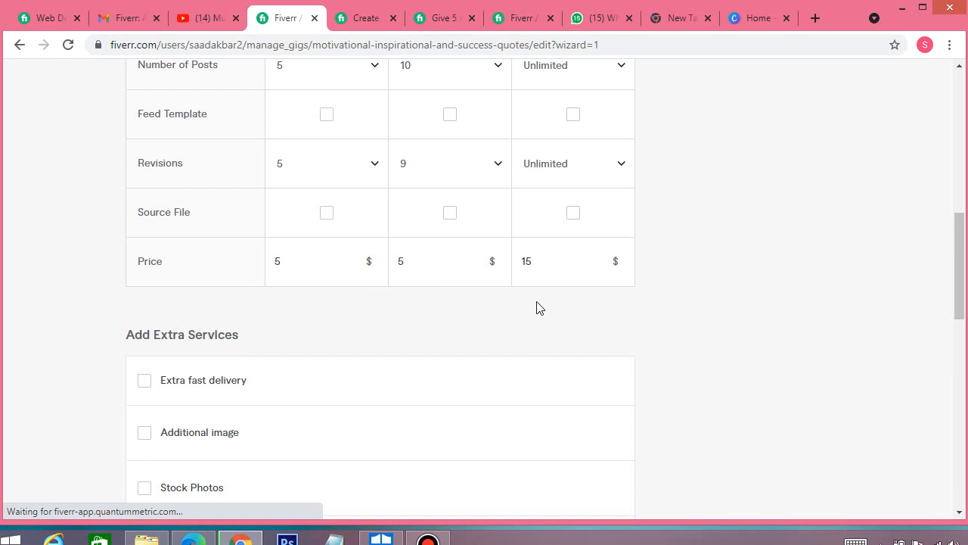
scroll(537, 308, "up", 1)
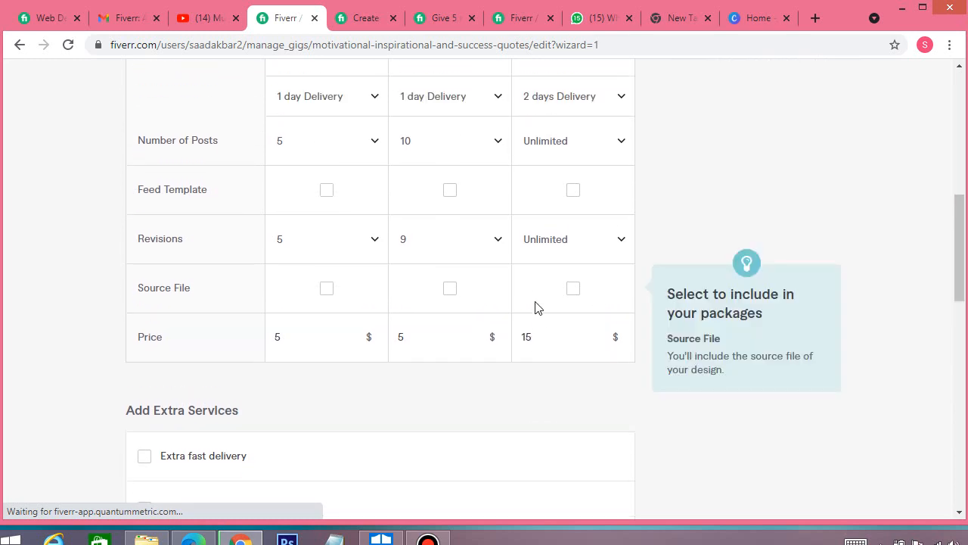
scroll(480, 321, "down", 4)
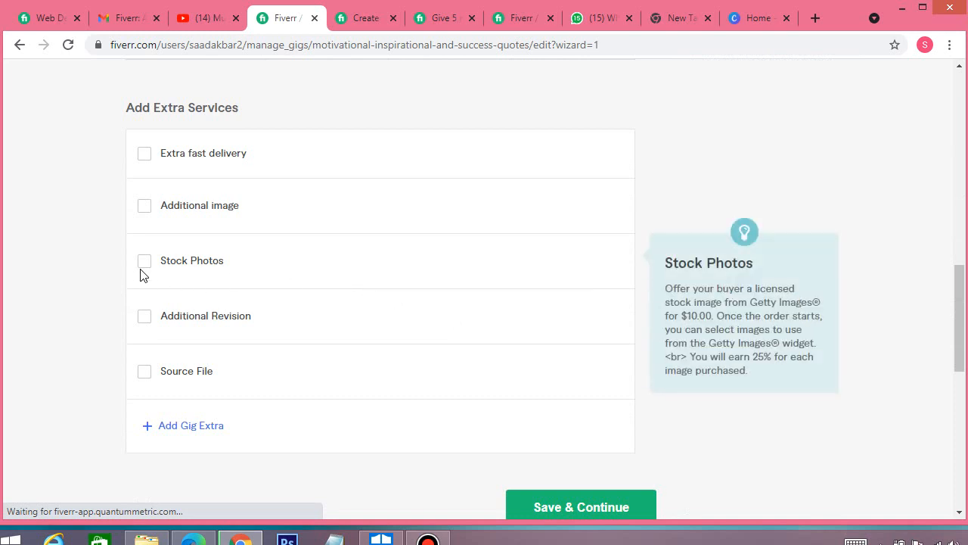
scroll(204, 226, "up", 2)
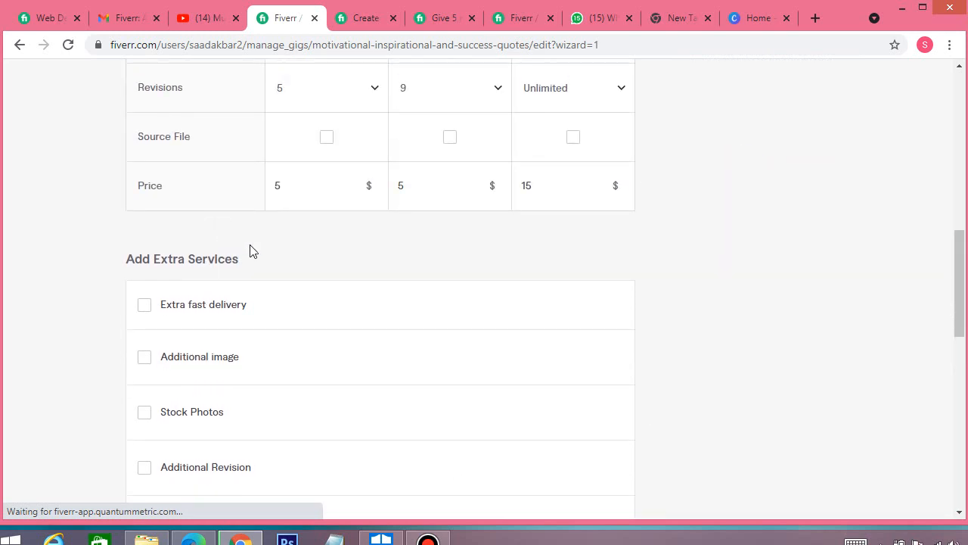
scroll(246, 257, "down", 4)
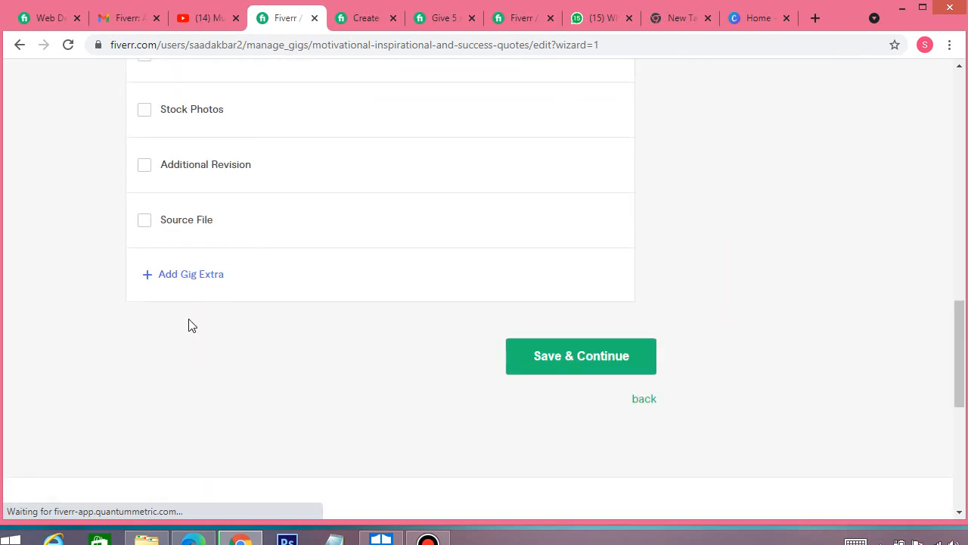
scroll(191, 325, "up", 2)
scroll(187, 324, "up", 2)
scroll(178, 302, "down", 2)
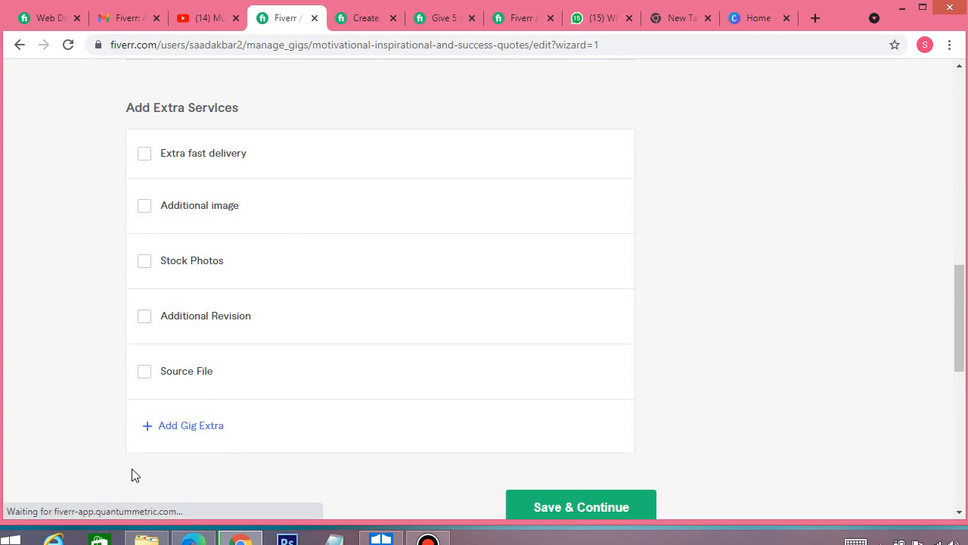
- Close the Try Canva Pro popup on Canva's home page and go back to the Fiverr gig-edit tab
left_click(742, 22)
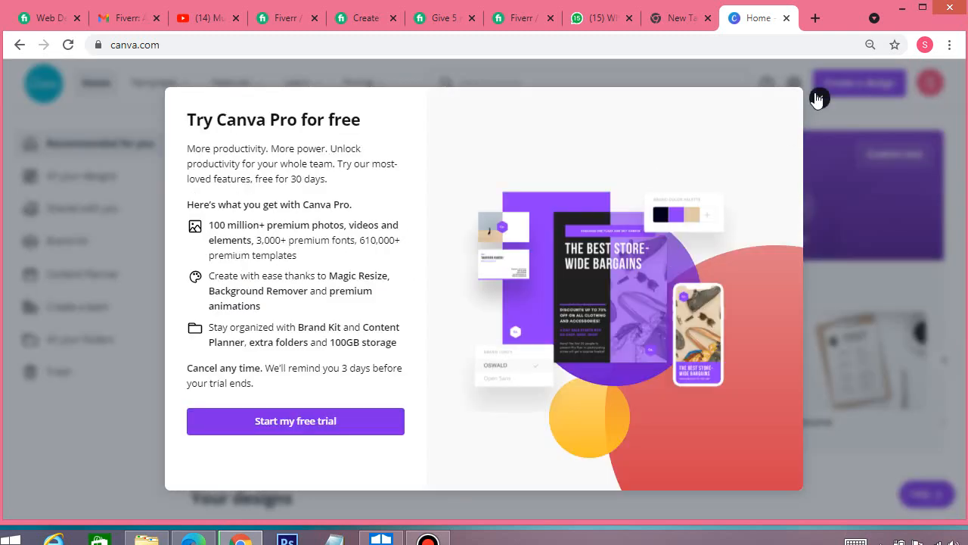
left_click(820, 98)
scroll(581, 365, "down", 1)
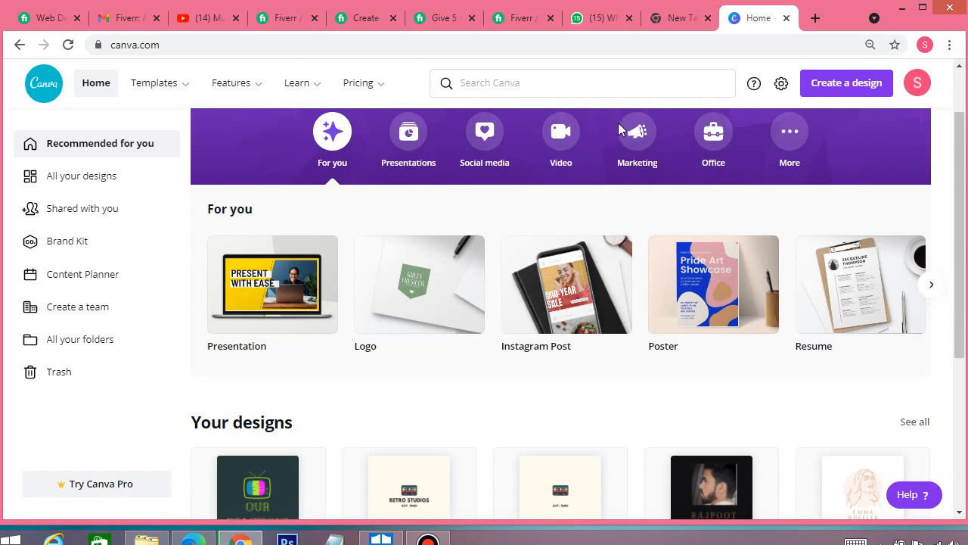
left_click(348, 22)
left_click(278, 17)
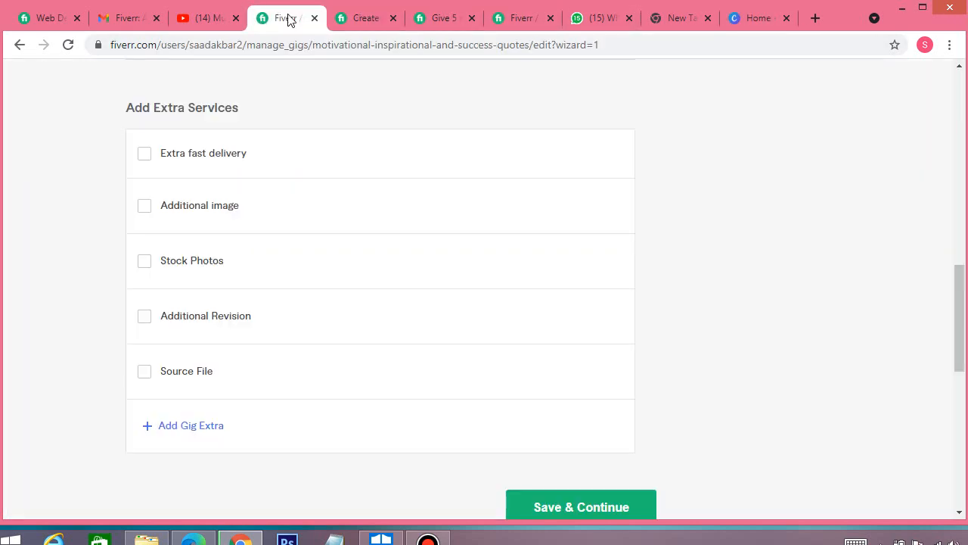
- Add Source File as a $5 extra service, leaving Stock Photos unticked
left_click(145, 261)
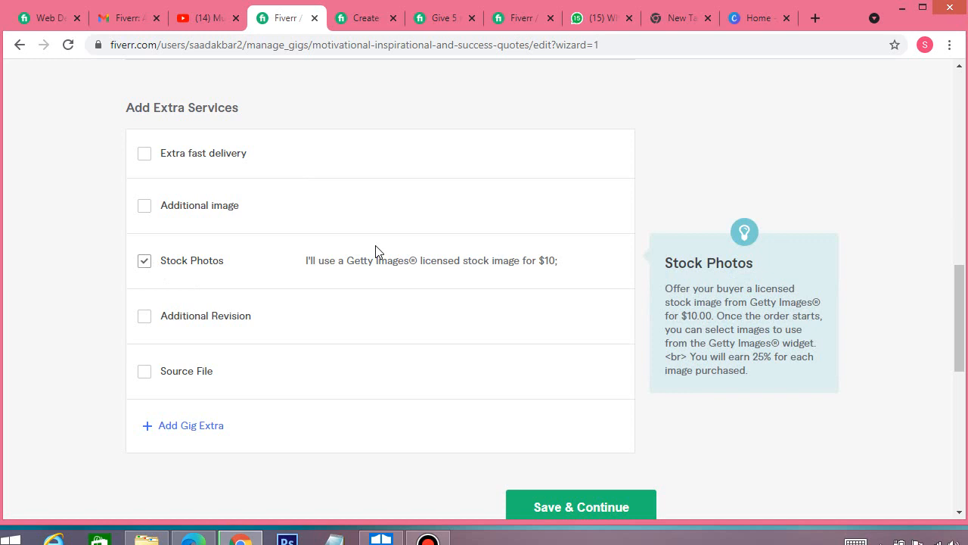
left_click(144, 261)
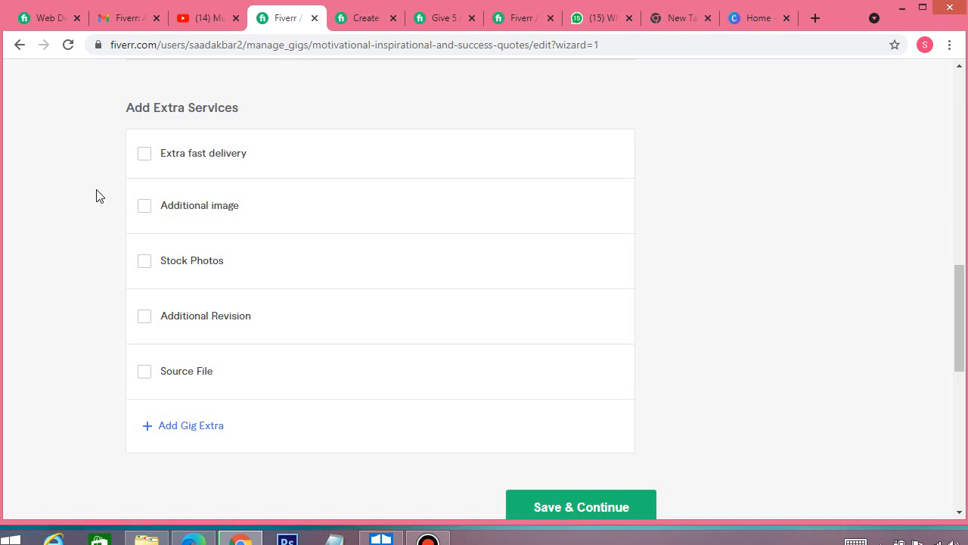
scroll(96, 194, "down", 2)
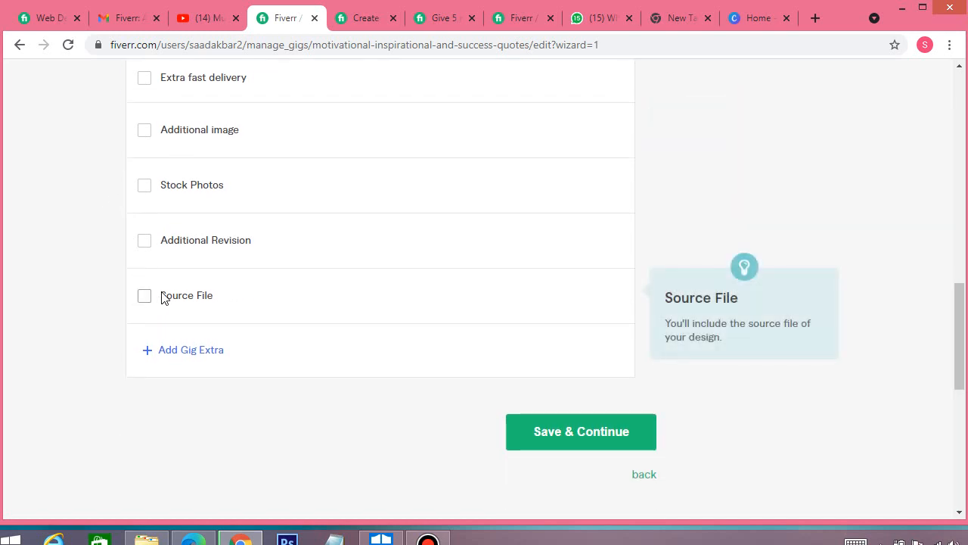
left_click(144, 300)
left_click(388, 293)
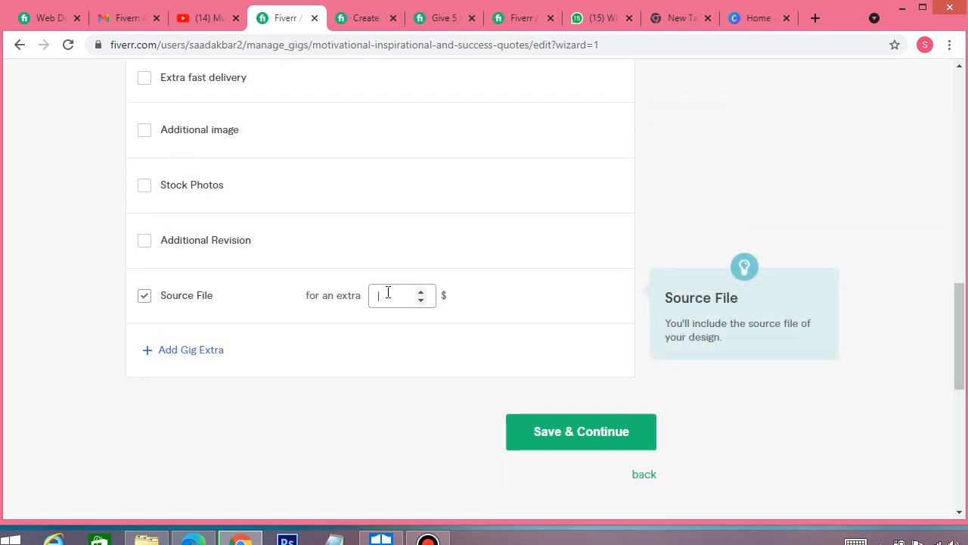
left_click(423, 291)
left_click(435, 265)
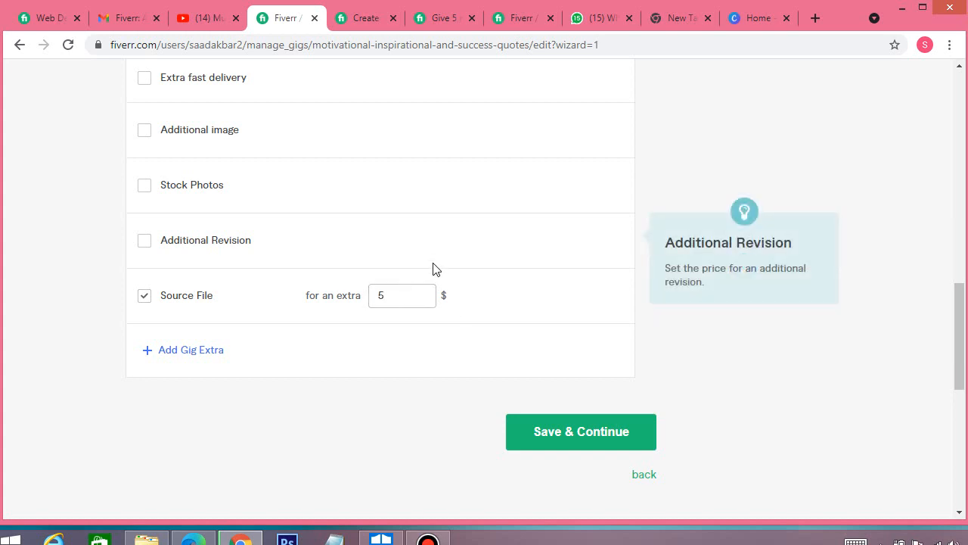
scroll(517, 324, "down", 2)
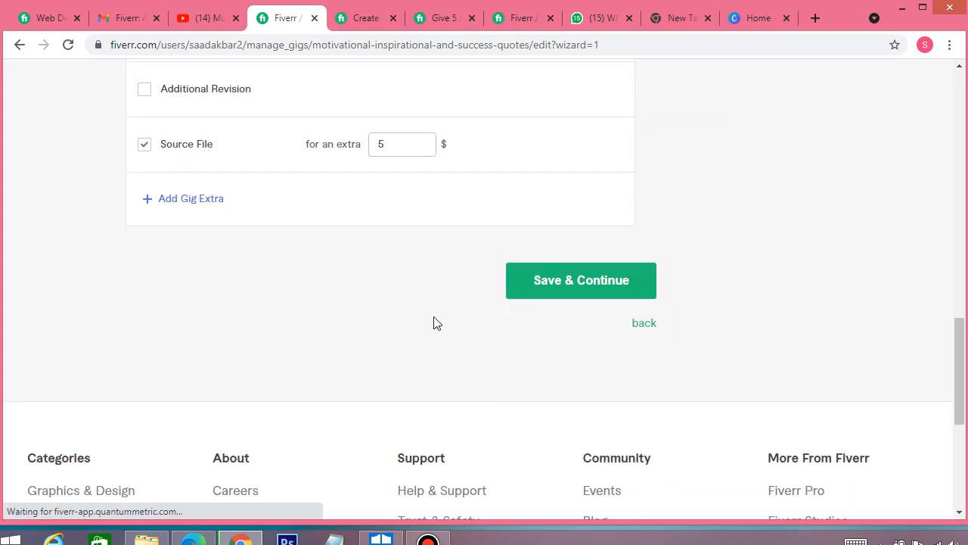
scroll(424, 319, "up", 3)
scroll(415, 313, "down", 1)
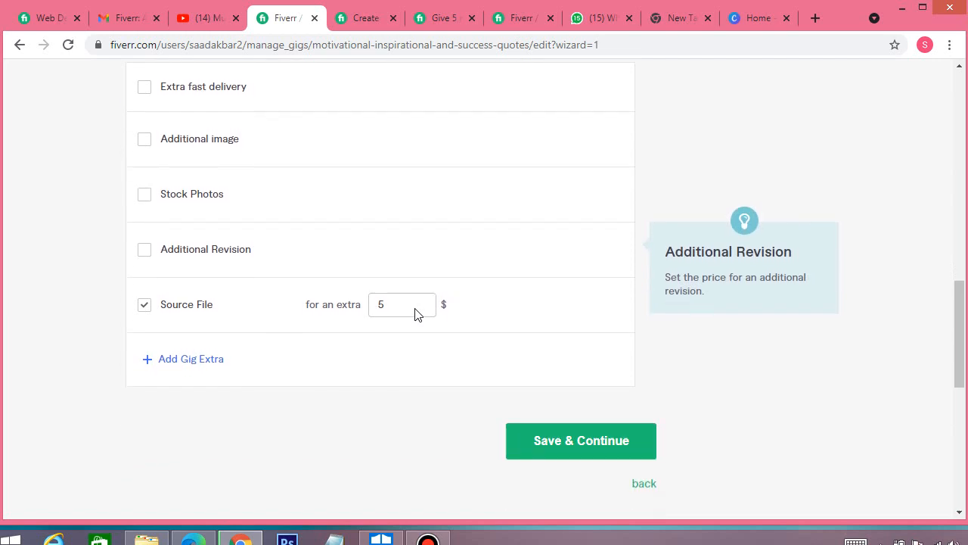
scroll(418, 314, "up", 1)
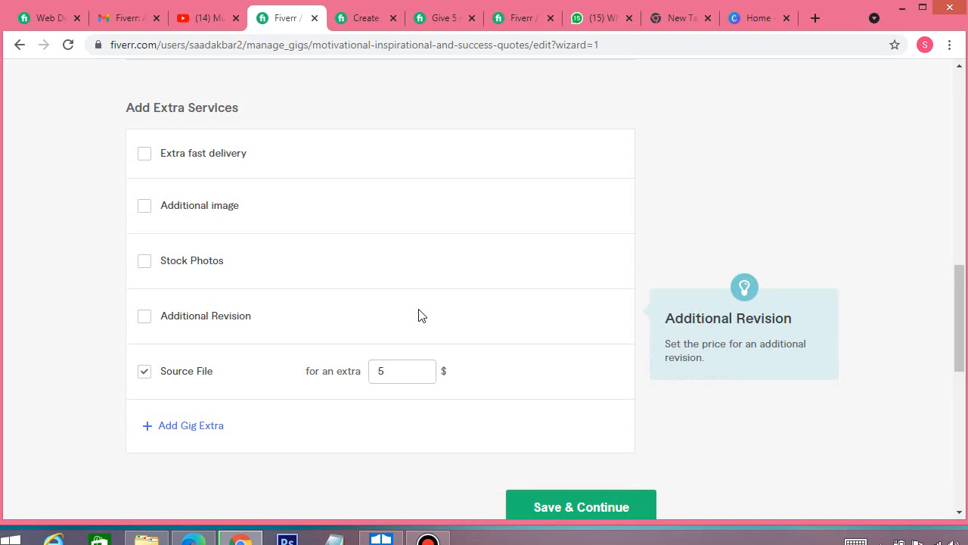
scroll(590, 257, "down", 1)
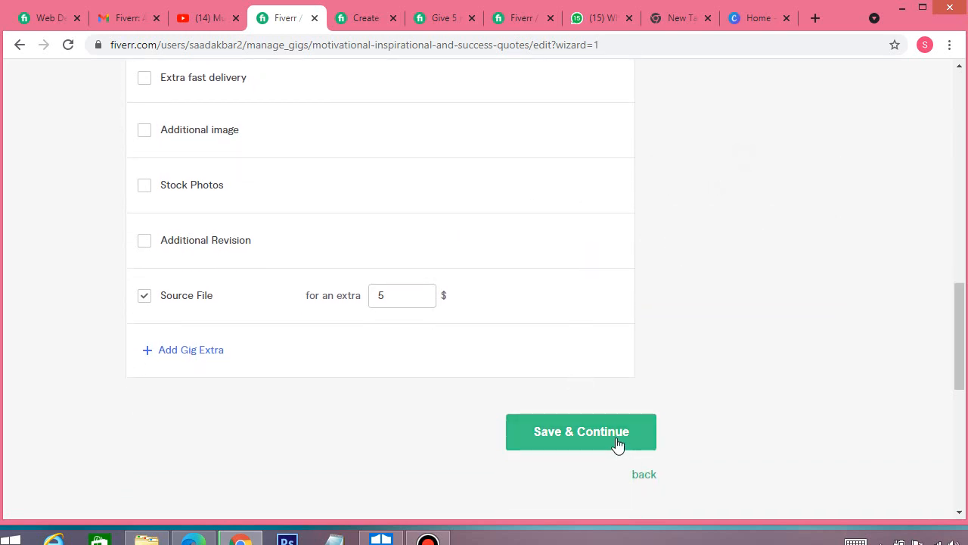
- Fix the Standard package price to $10 and save the pricing
left_click(605, 428)
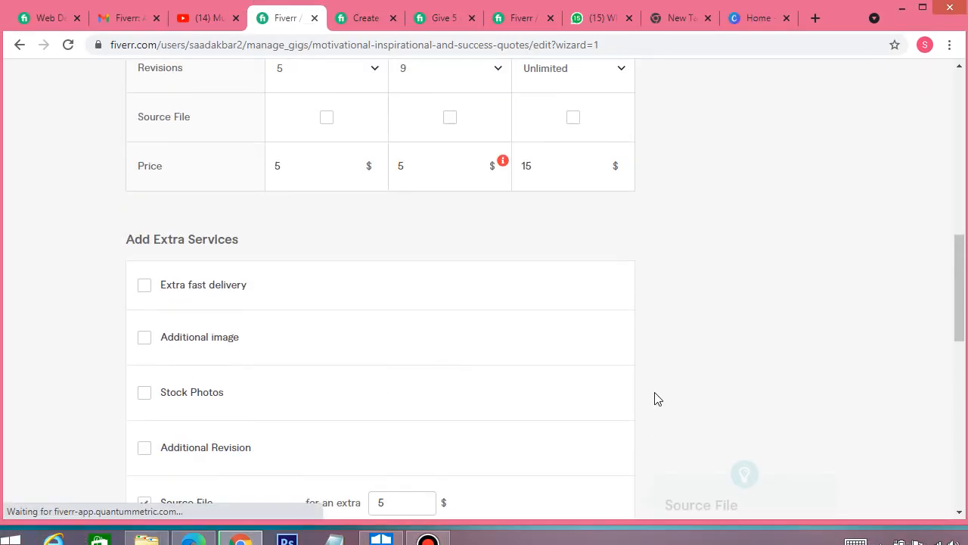
mouse_move(512, 295)
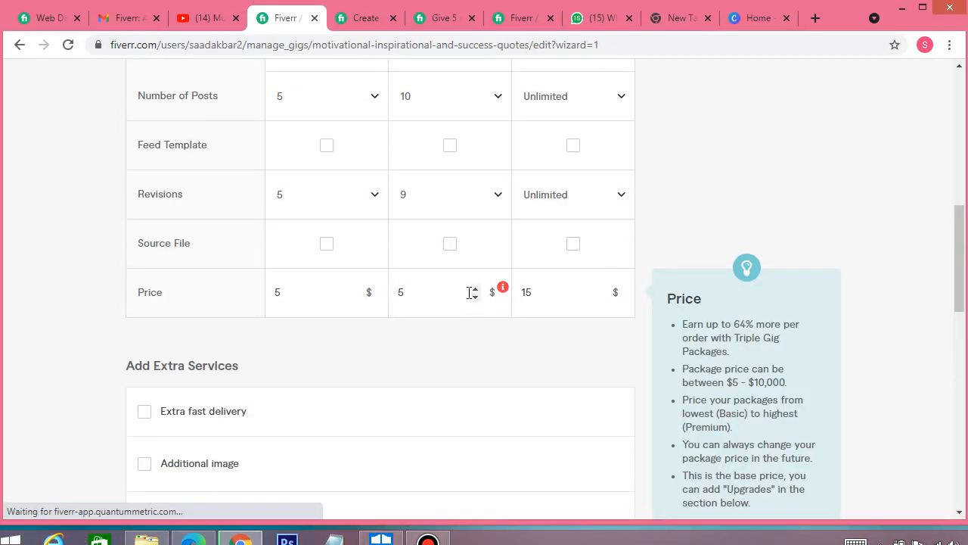
left_click(406, 292)
key("BackSpace")
type("10")
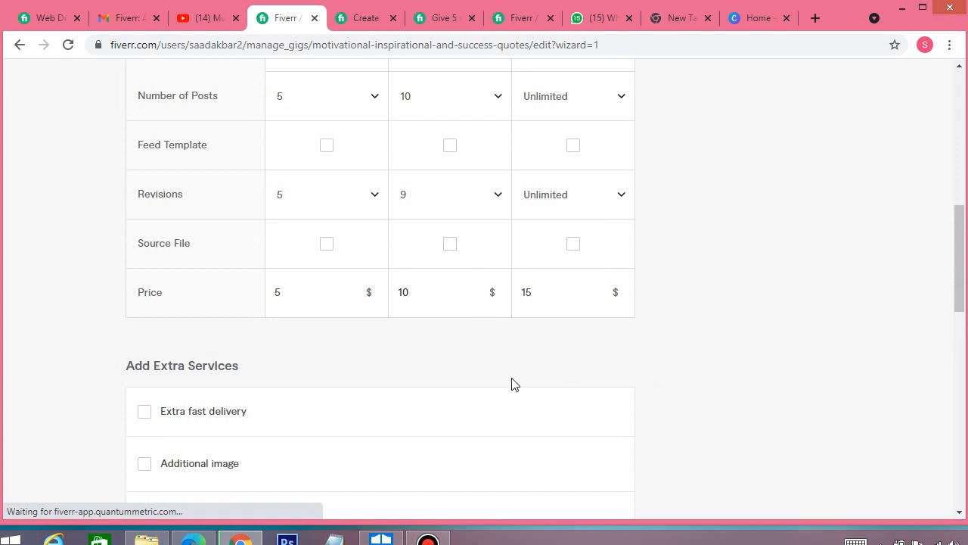
scroll(513, 385, "down", 5)
left_click(563, 388)
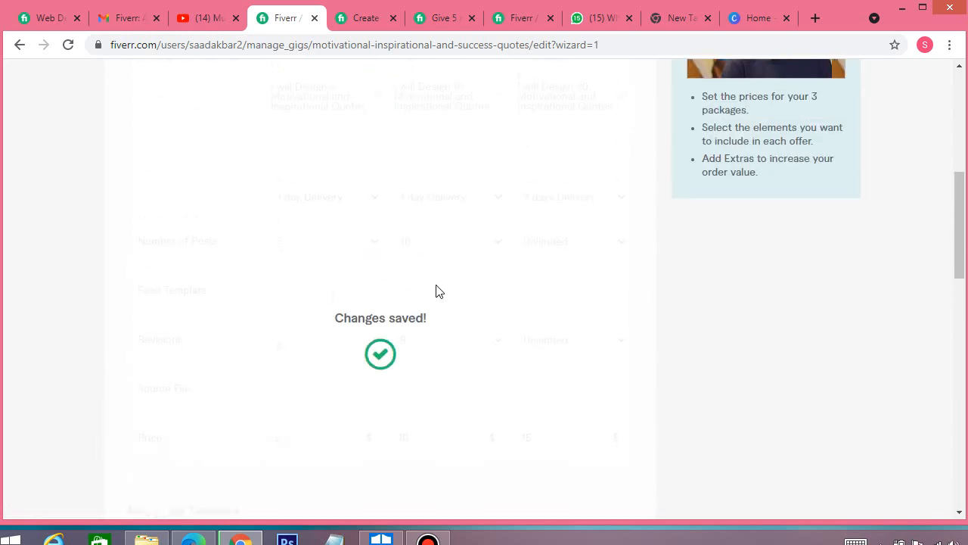
- Start the gig description with 'Welcome to my Gig'
scroll(379, 224, "down", 2)
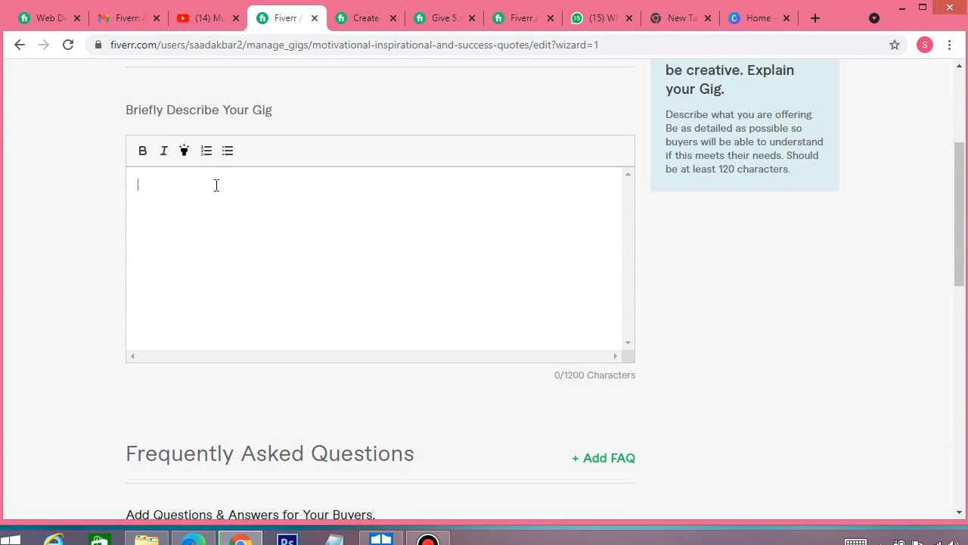
type("S")
key("BackSpace")
type("Welcome to my")
key("BackSpace")
type("y Gig")
- Continue with 'of Motivational and Inspiration QUTOES', correcting the misspelled Insipiration
key("ctrl+a")
left_click(273, 182)
type("of Motivati")
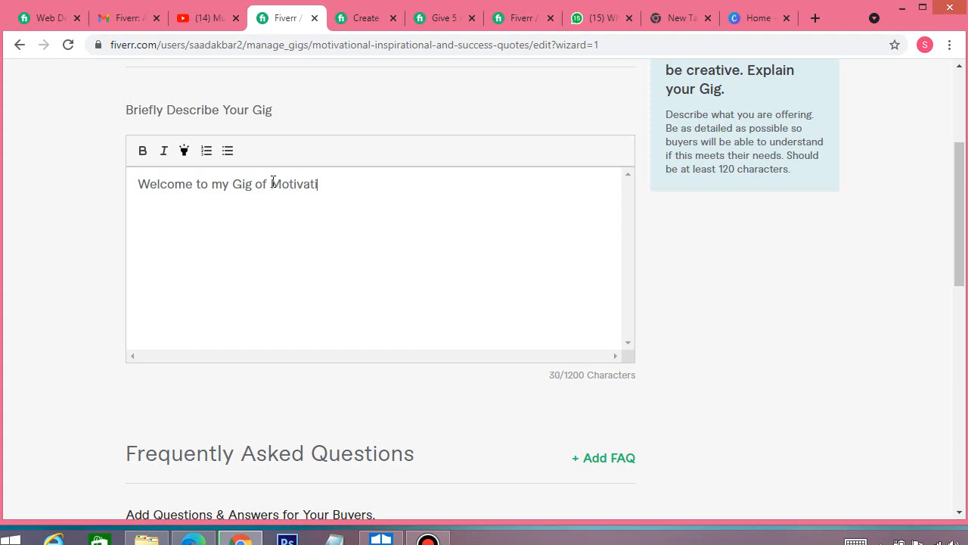
type("onal and Insipi")
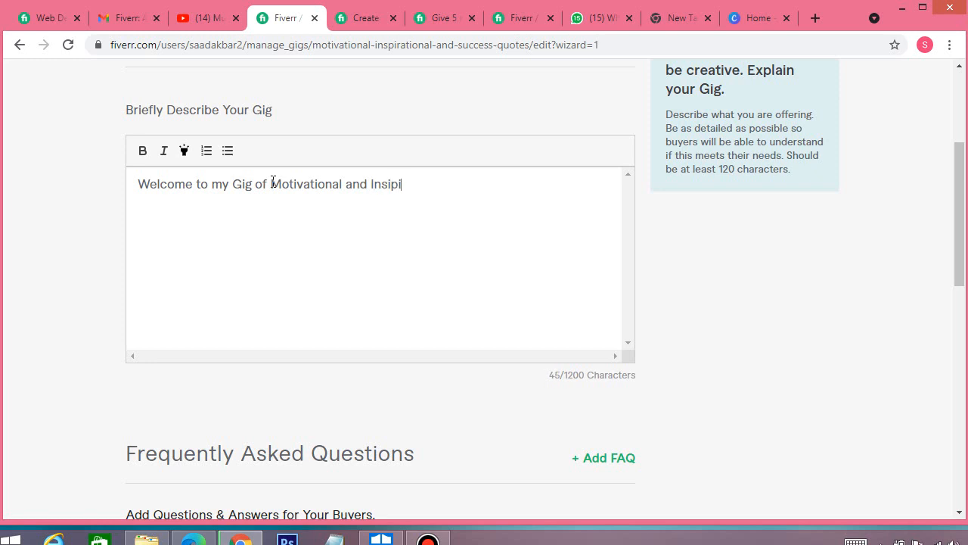
type("ration QUTOES")
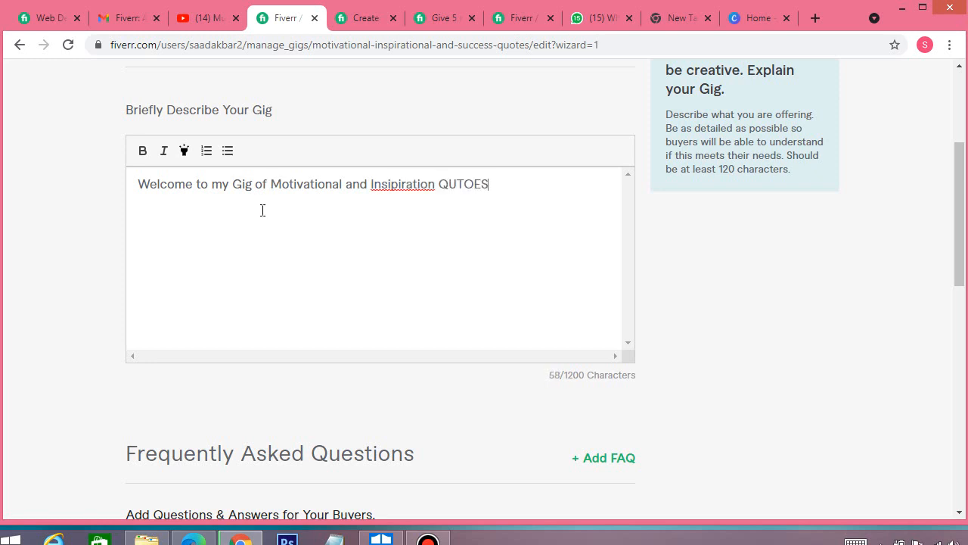
right_click(401, 185)
left_click(427, 200)
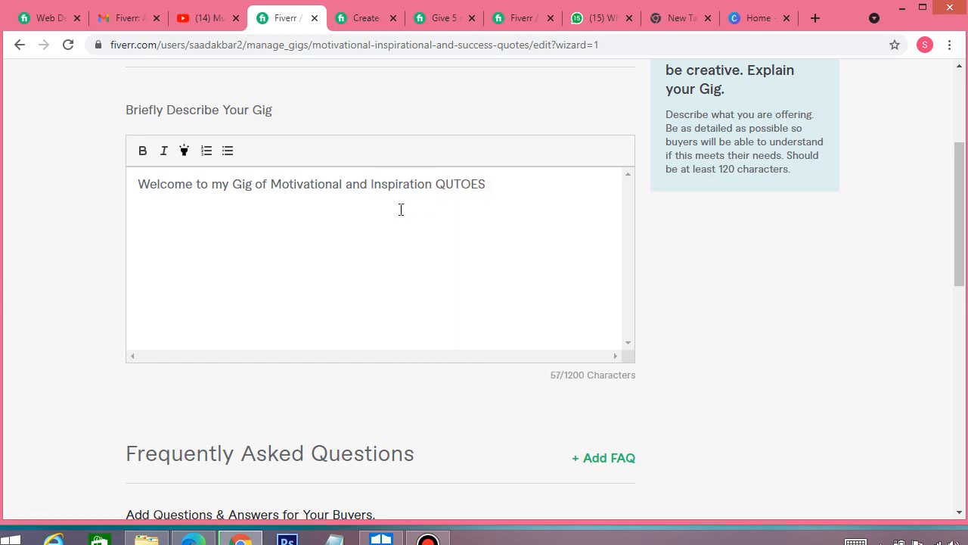
scroll(399, 210, "up", 3)
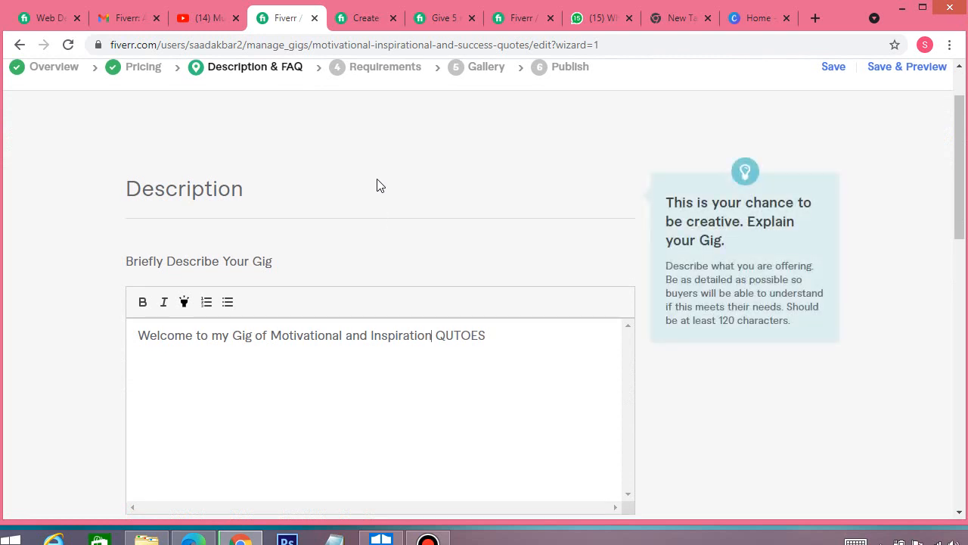
scroll(378, 190, "up", 2)
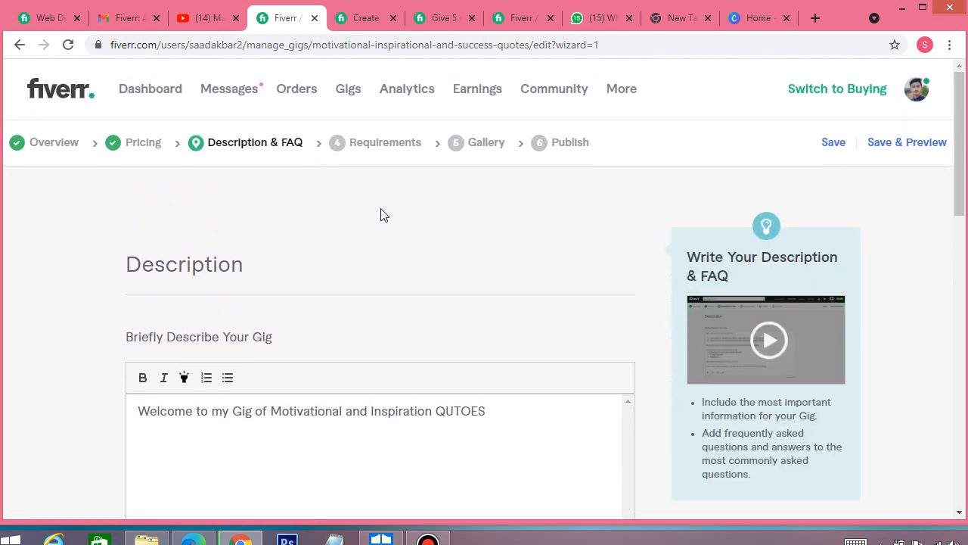
scroll(381, 215, "down", 5)
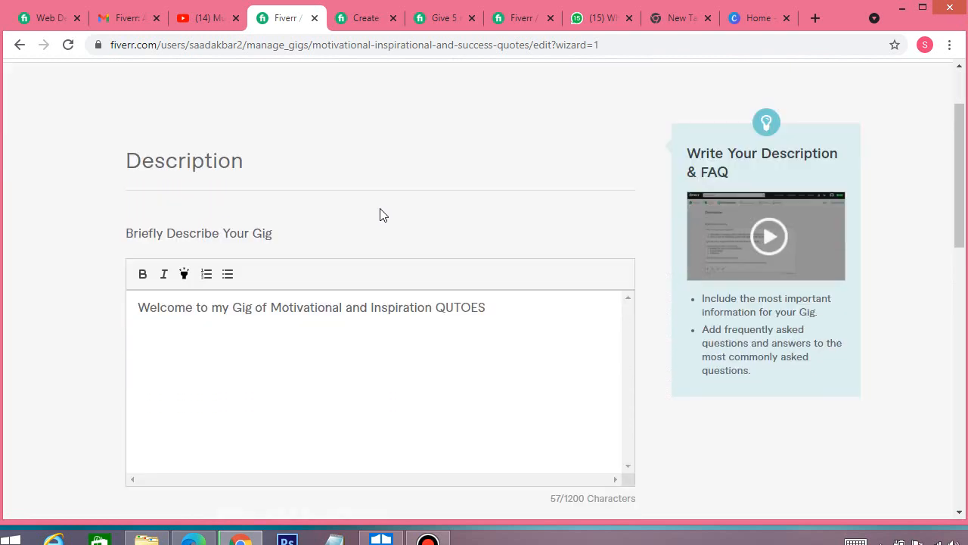
scroll(463, 153, "up", 2)
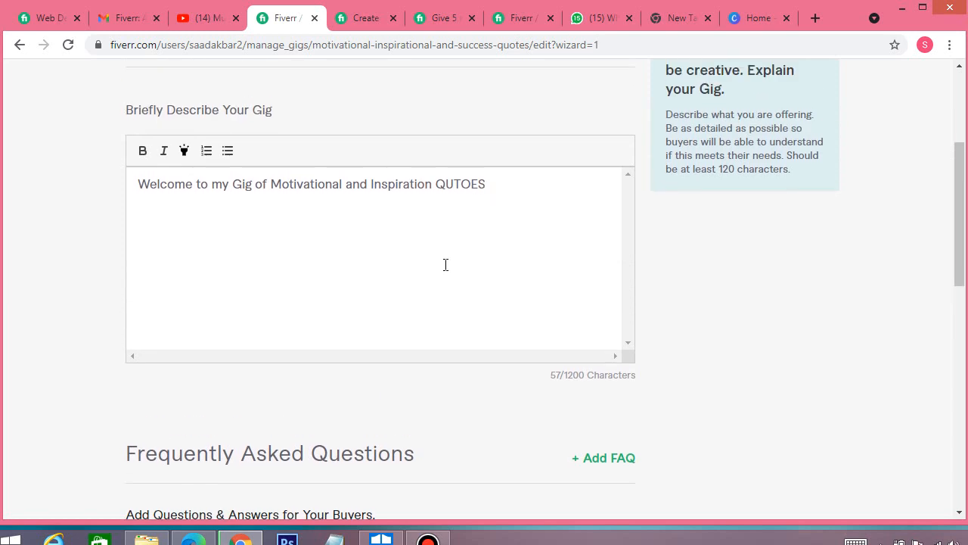
- Bold the phrase 'Motivational and Inspiration QUTOES' in the first line
triple_click(441, 192)
left_click(281, 182)
left_click_drag(271, 184, 488, 184)
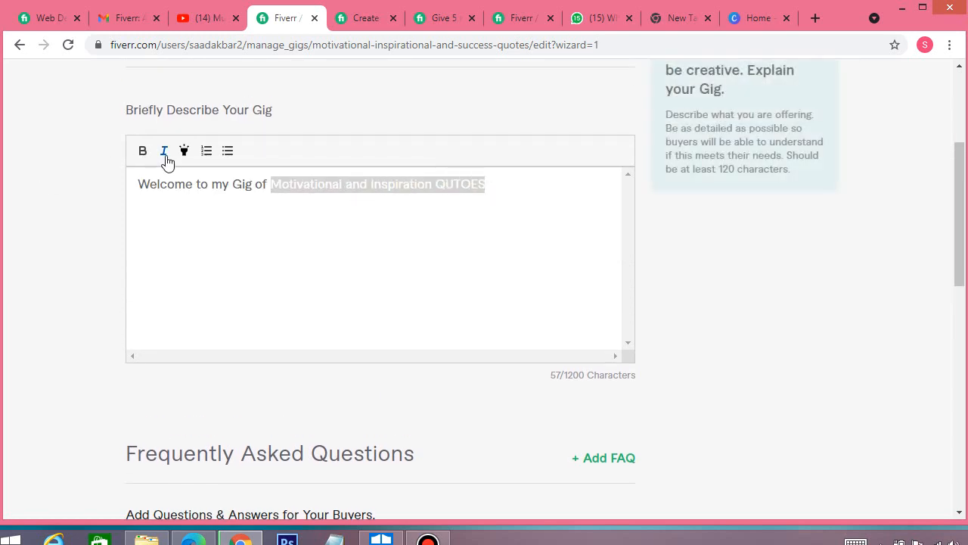
left_click(142, 151)
left_click(328, 190)
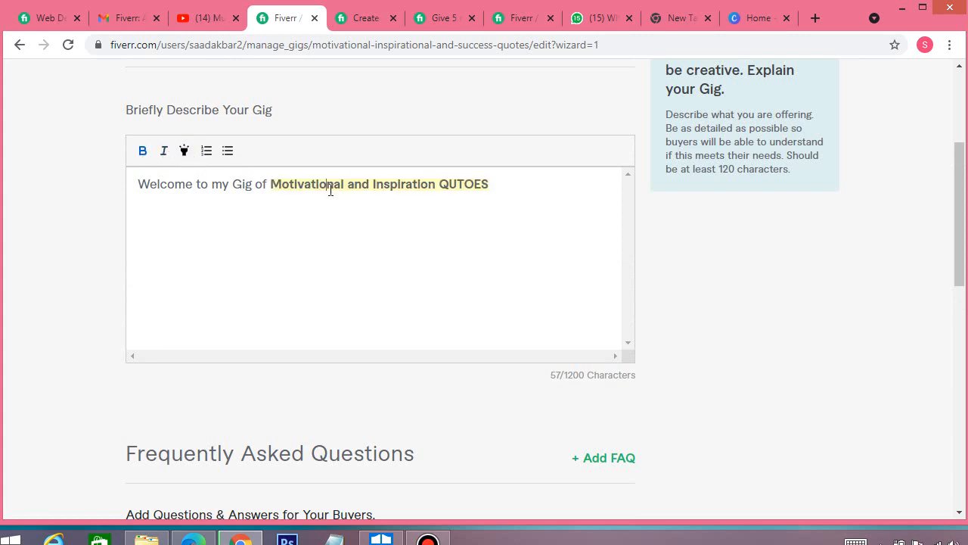
- Add an unbolded second line 'I can design professional Quotes'
key("Return")
left_click_drag(271, 184, 484, 184)
left_click(447, 218)
type("I a")
type("an d")
type("esign")
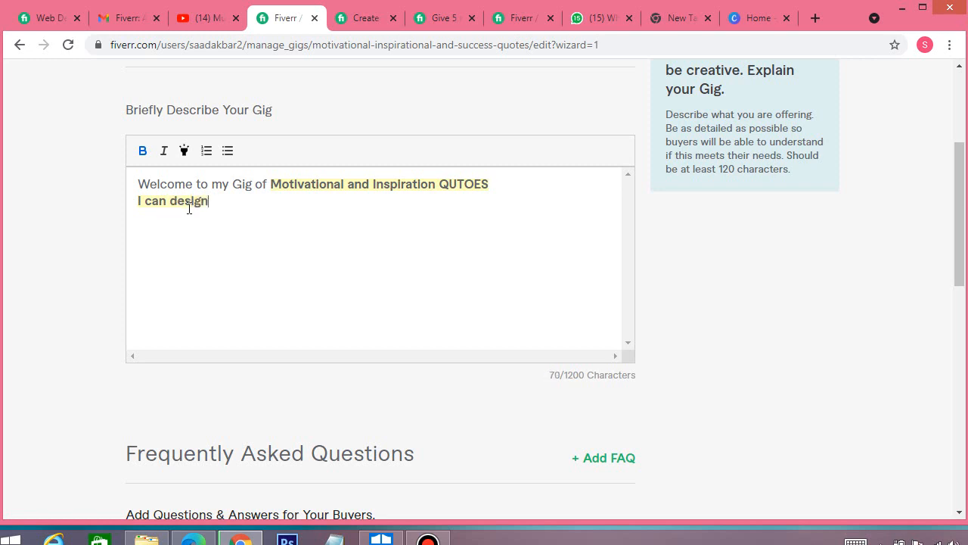
type(" professional ")
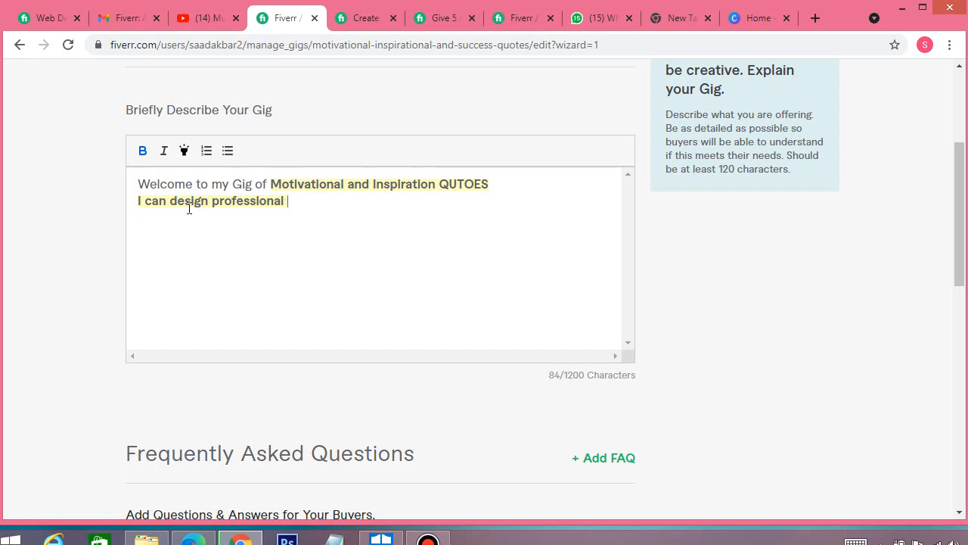
type("W")
key("BackSpace")
type("Quotes")
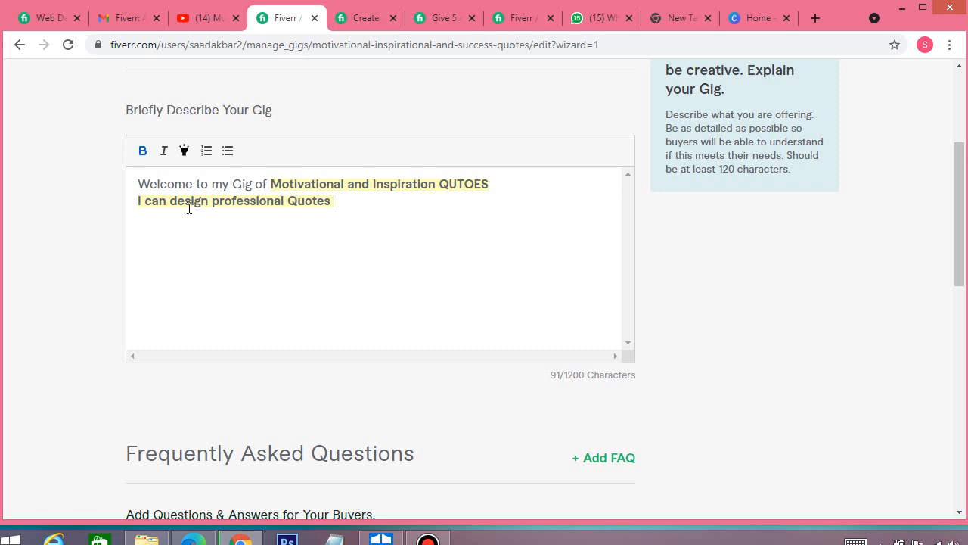
triple_click(190, 201)
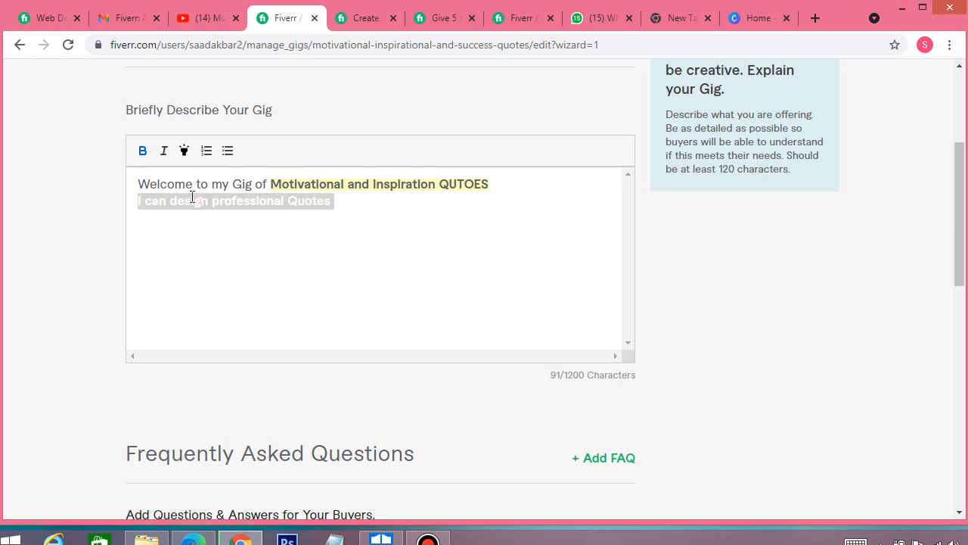
left_click(146, 158)
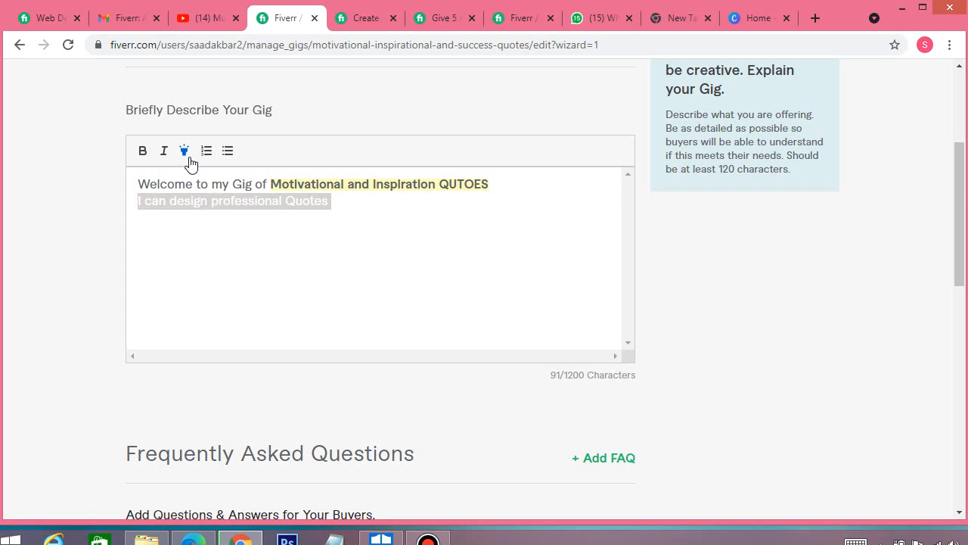
left_click(330, 215)
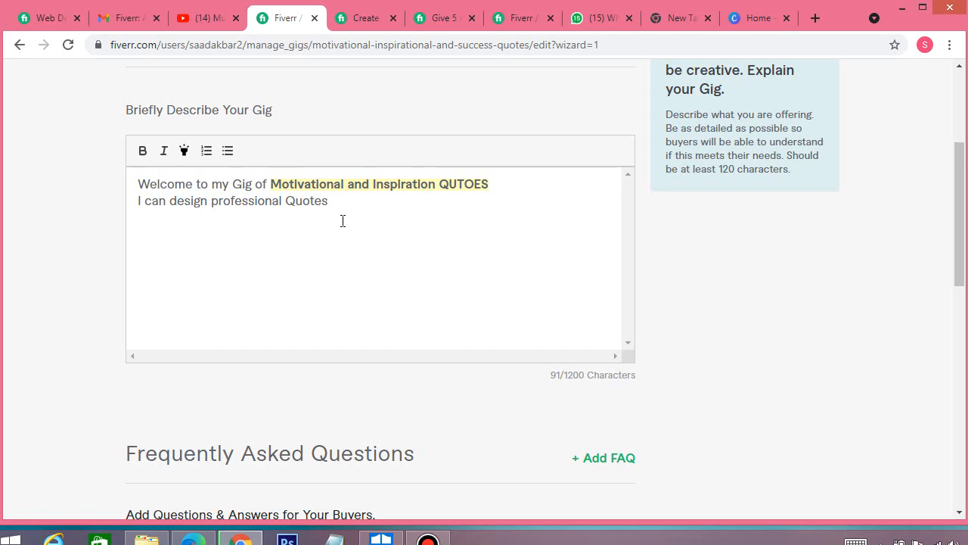
- Extend the line with 'like: Motivation, Success, Business, Intagram, Facebook, Social Media' and start a new line
type("ike: Motivatio")
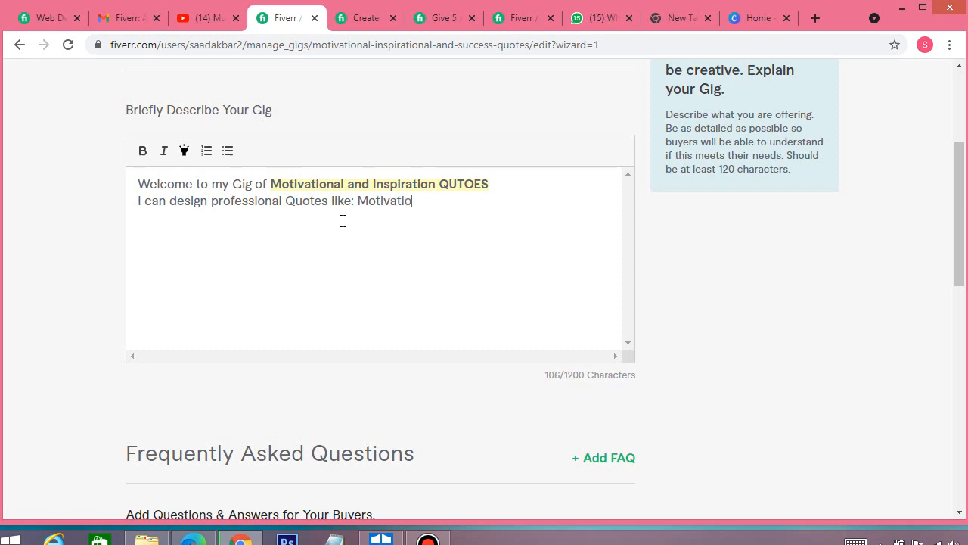
type("nal, Inp")
type("i")
key("BackSpace")
key("BackSpace")
key("BackSpace")
key("BackSpace")
key("BackSpace")
key("BackSpace")
key("BackSpace")
key("BackSpace")
key("BackSpace")
key("BackSpace")
type("on, Success, Business")
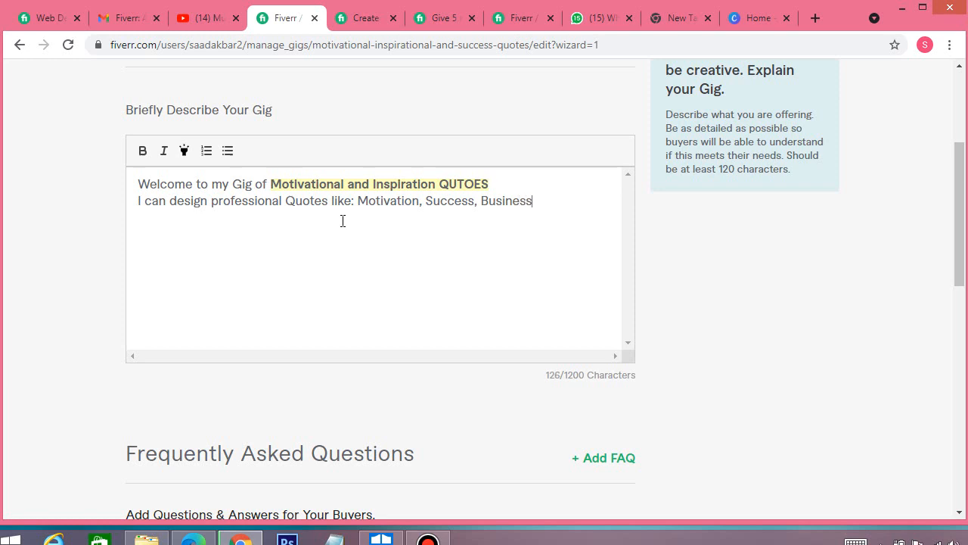
type(", Intagram, Faceboo")
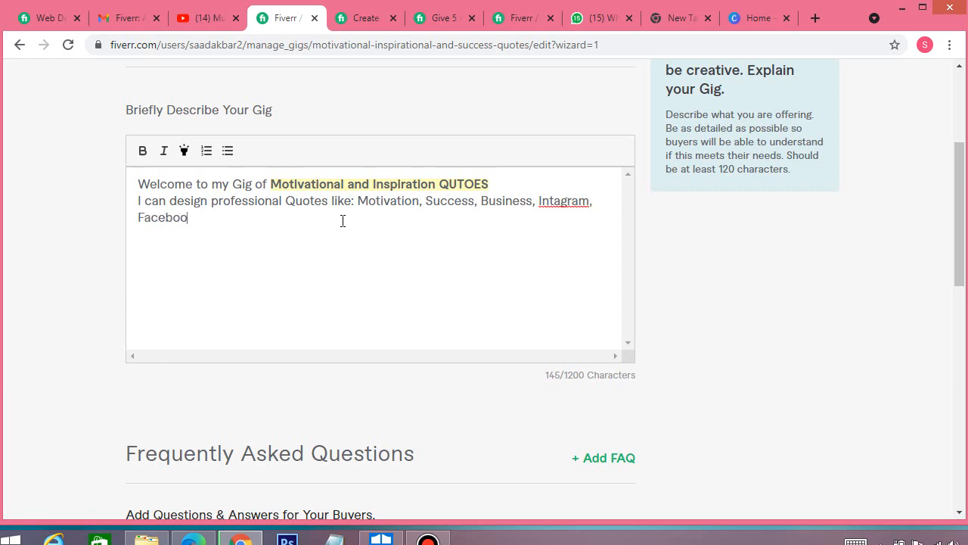
type("k, Social Media.")
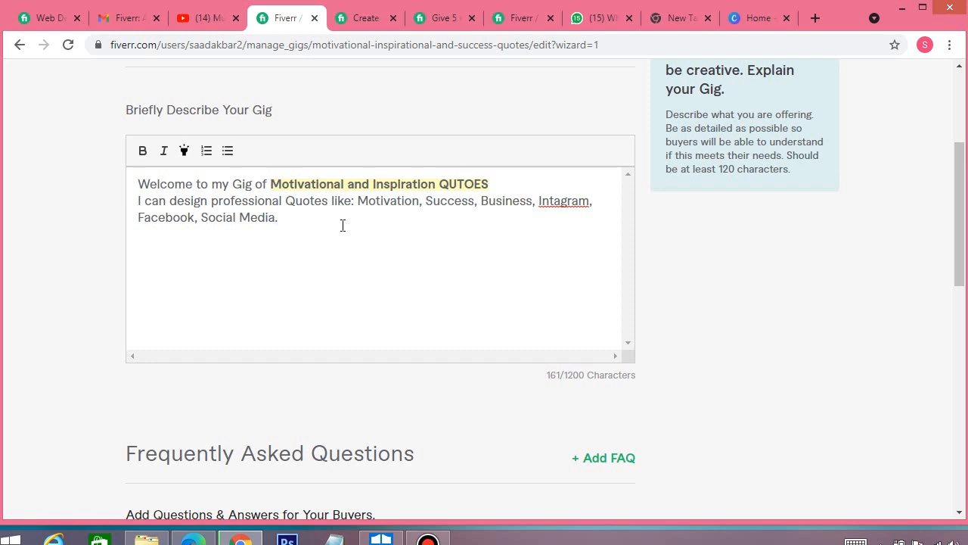
key("Return")
- Read through the competitor's quote-images gig description, then return to your own gig editor
left_click(436, 20)
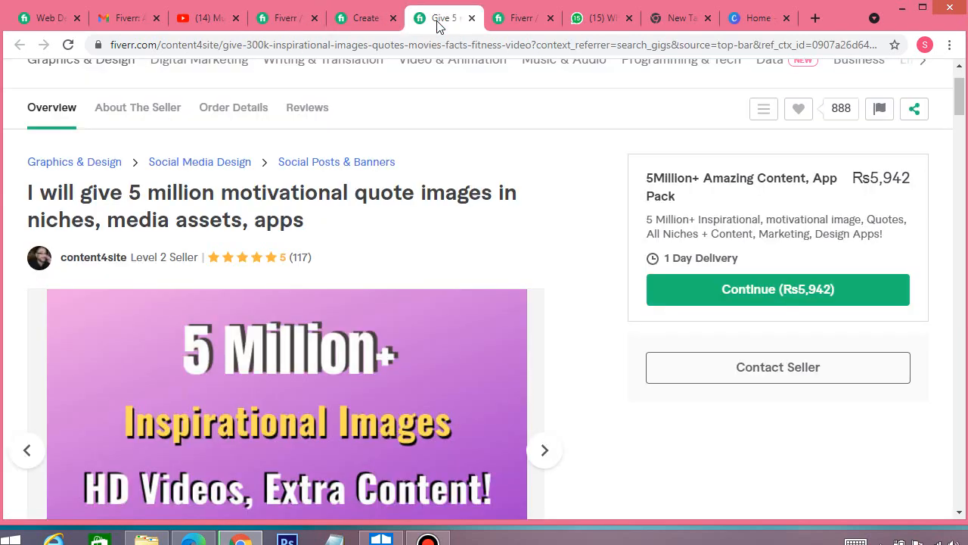
scroll(460, 217, "down", 10)
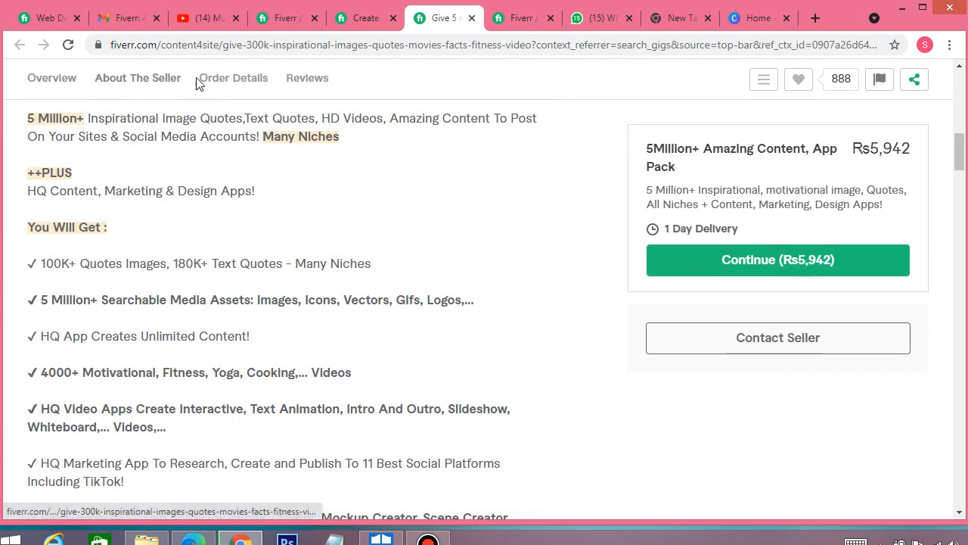
scroll(340, 298, "up", 3)
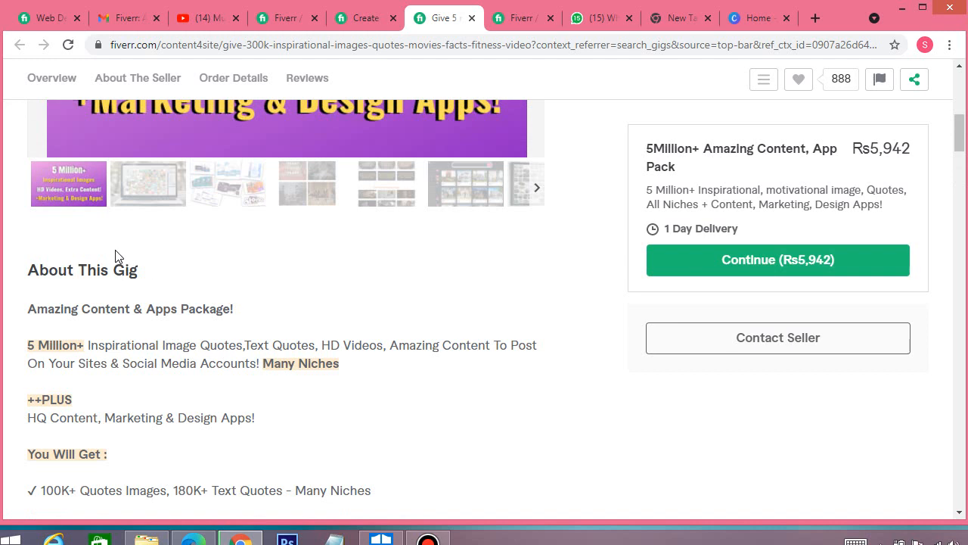
scroll(162, 264, "down", 2)
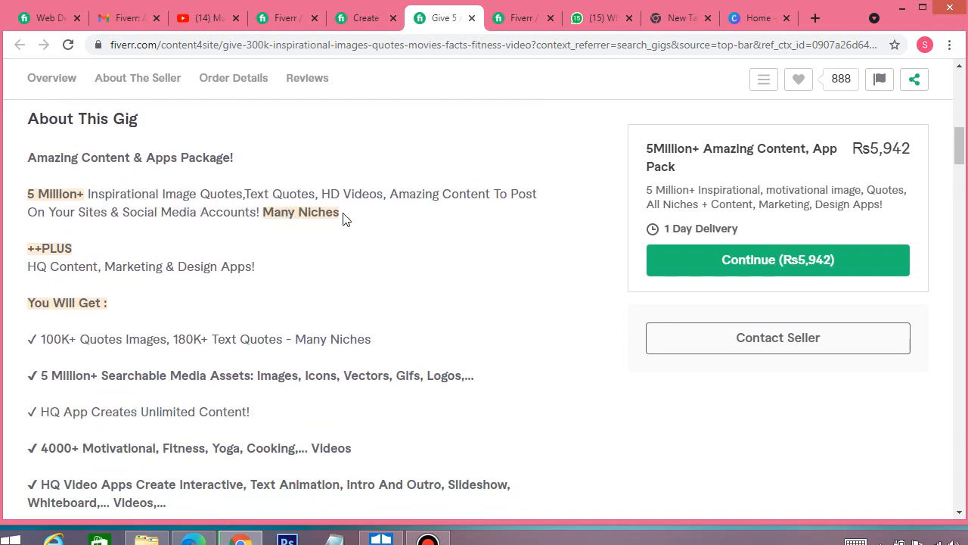
scroll(312, 225, "down", 1)
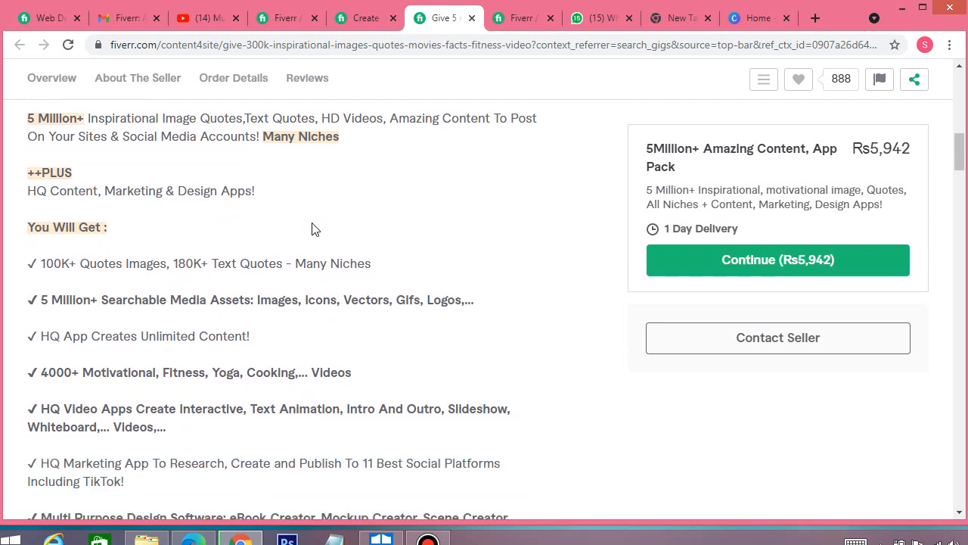
scroll(180, 173, "down", 1)
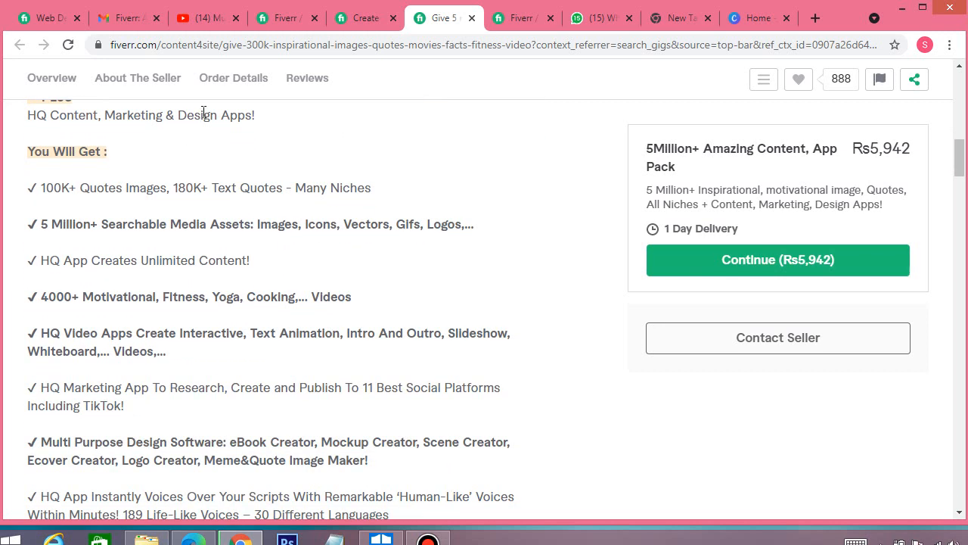
scroll(60, 179, "down", 1)
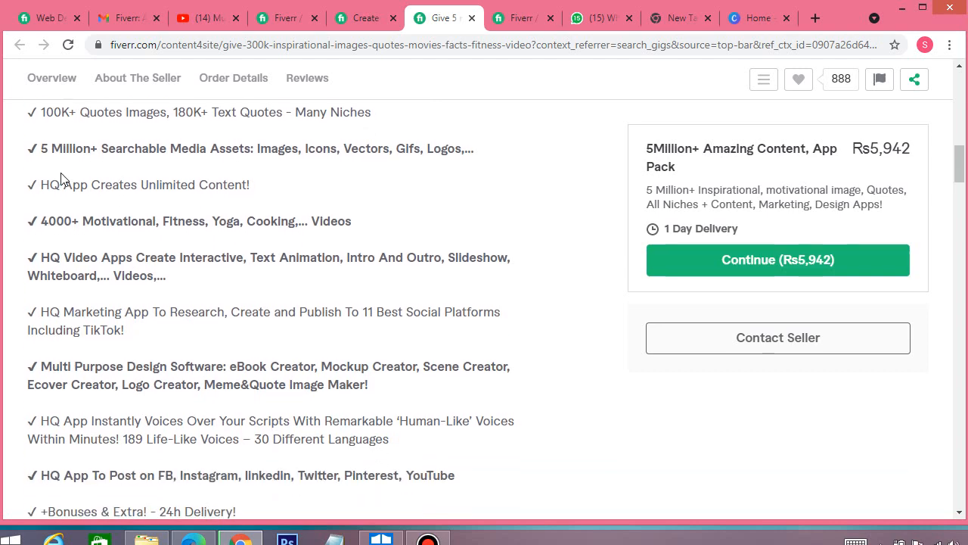
scroll(79, 185, "down", 3)
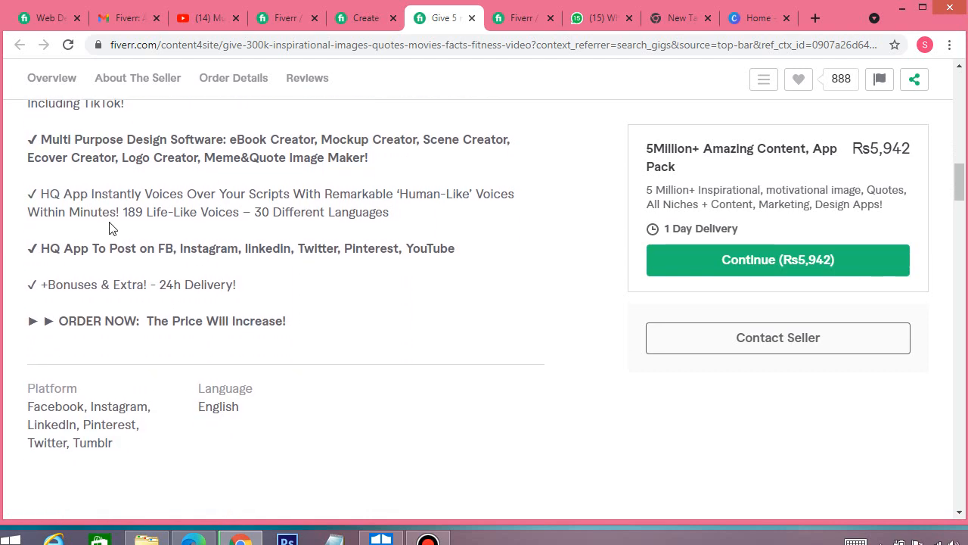
scroll(110, 227, "up", 1)
scroll(110, 227, "up", 1)
left_click(363, 18)
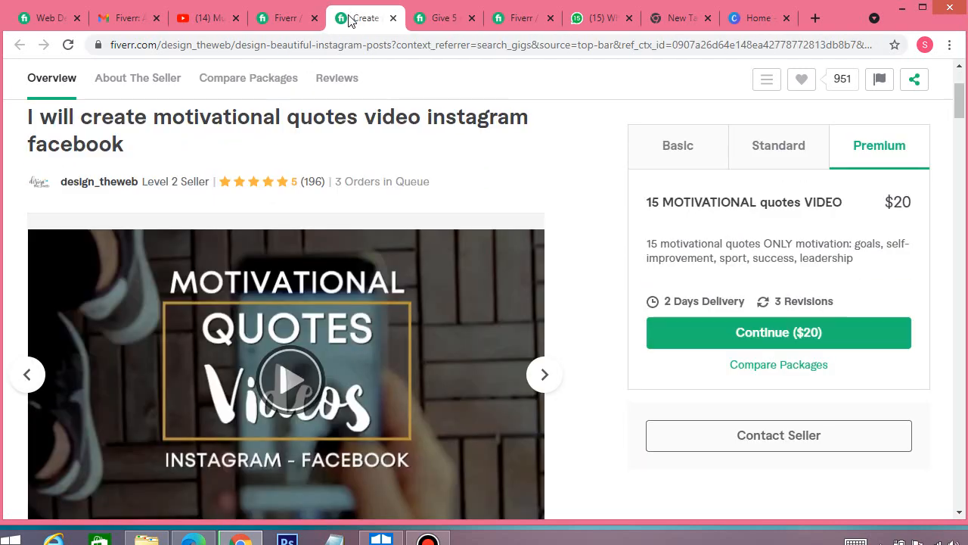
left_click(286, 18)
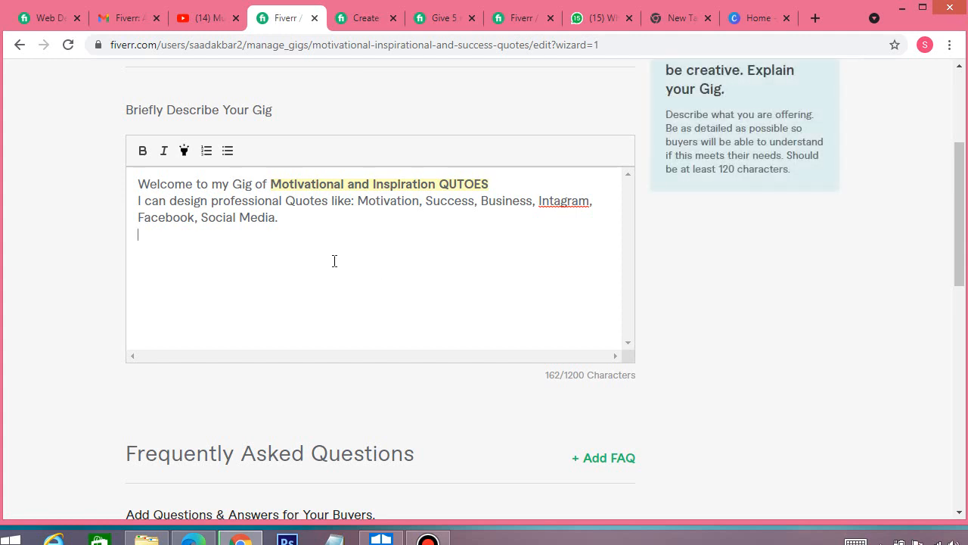
- Add a bold, highlighted 'My Gig Provides:' heading
type("My Gig Provides:")
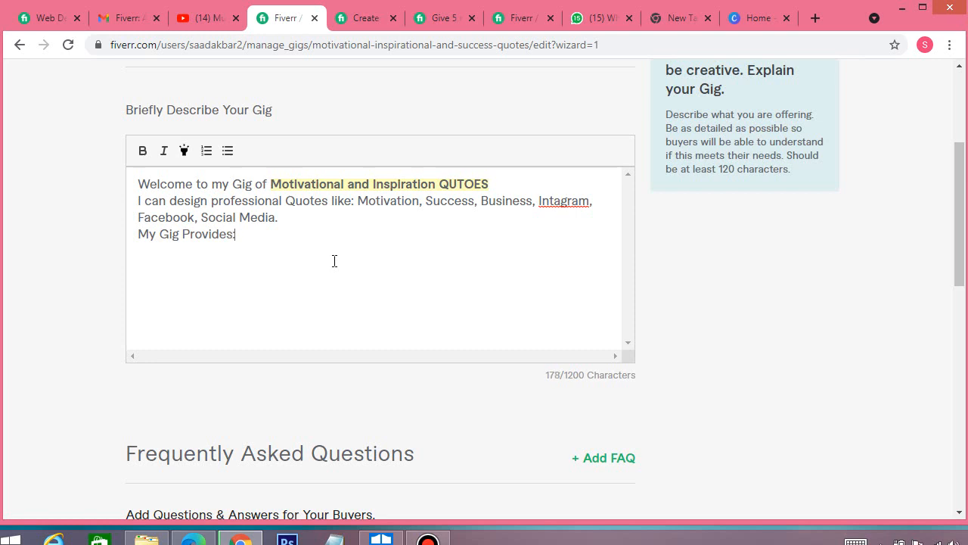
triple_click(276, 236)
left_click(184, 152)
left_click(143, 151)
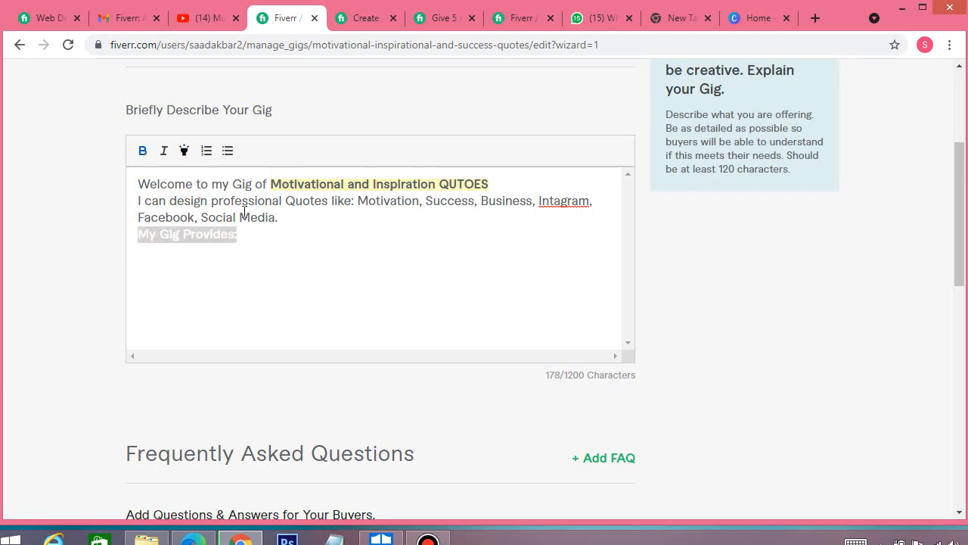
left_click(253, 236)
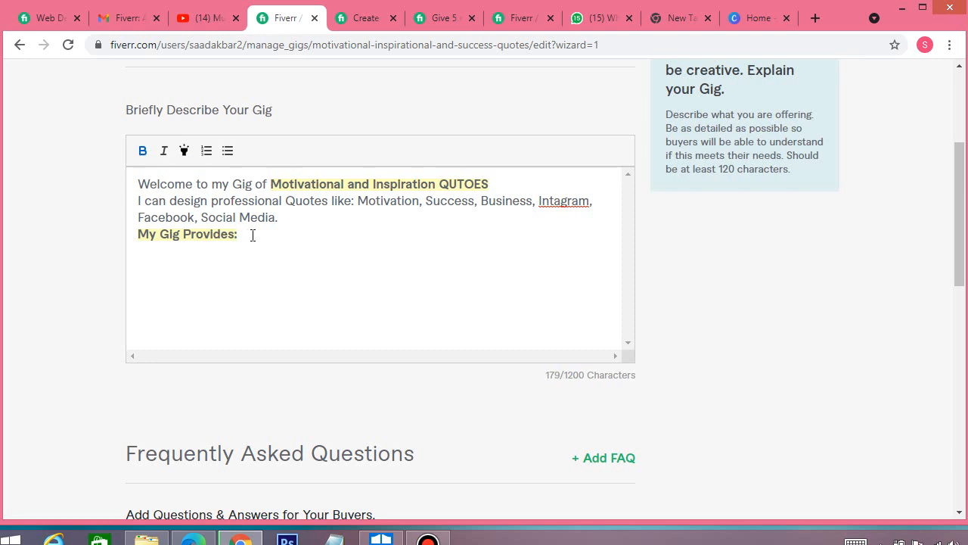
- Start a bulleted list with an unbolded 'High Quality Quotes' item
left_click(229, 150)
type("High Qual")
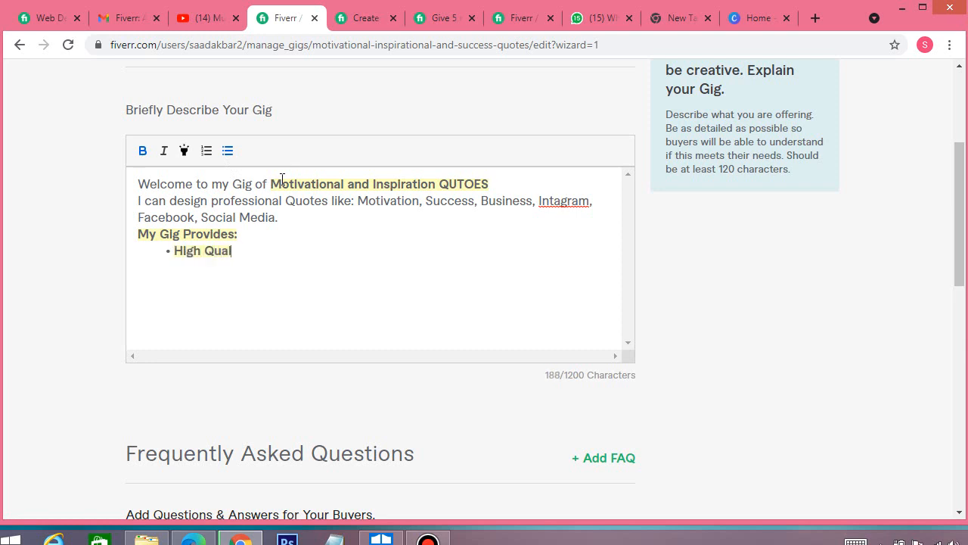
type("ity Quotes")
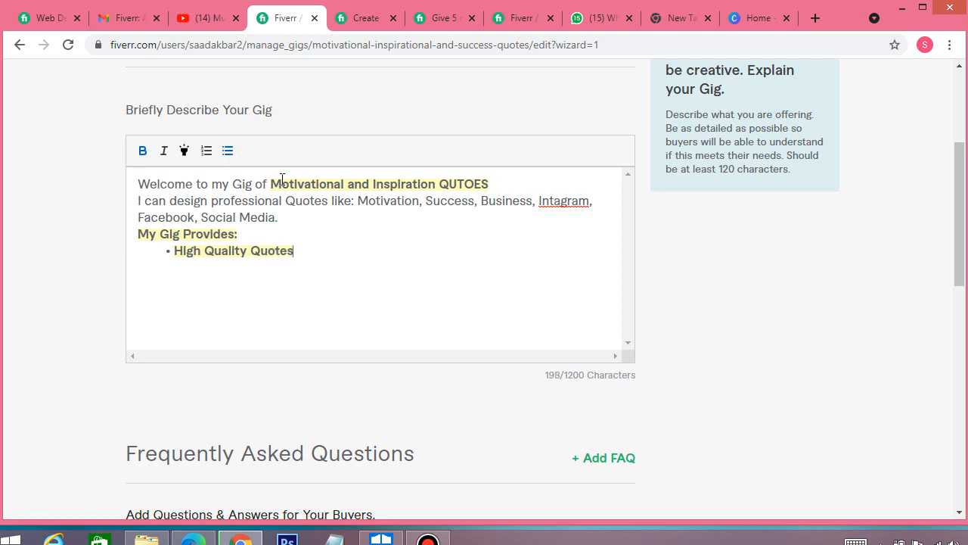
triple_click(287, 249)
left_click(142, 151)
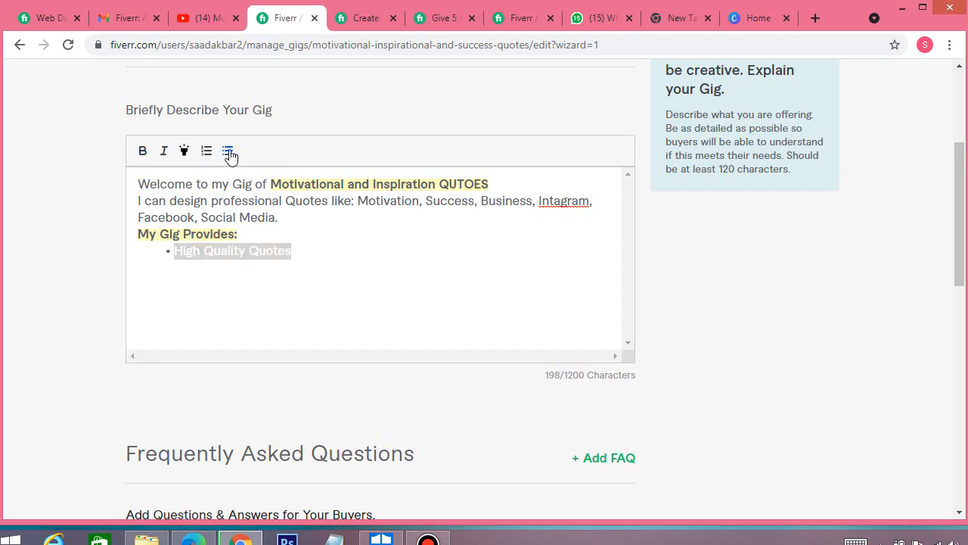
left_click(300, 256)
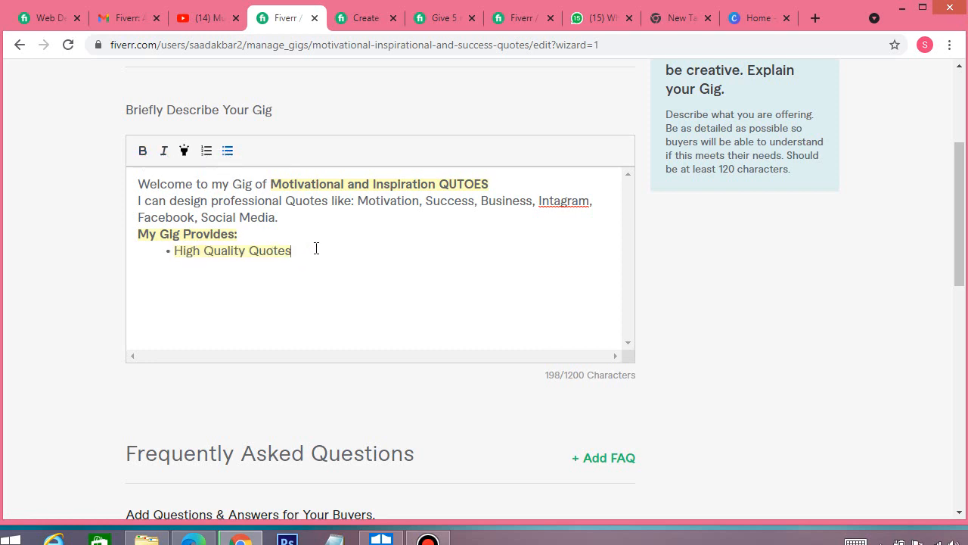
triple_click(277, 248)
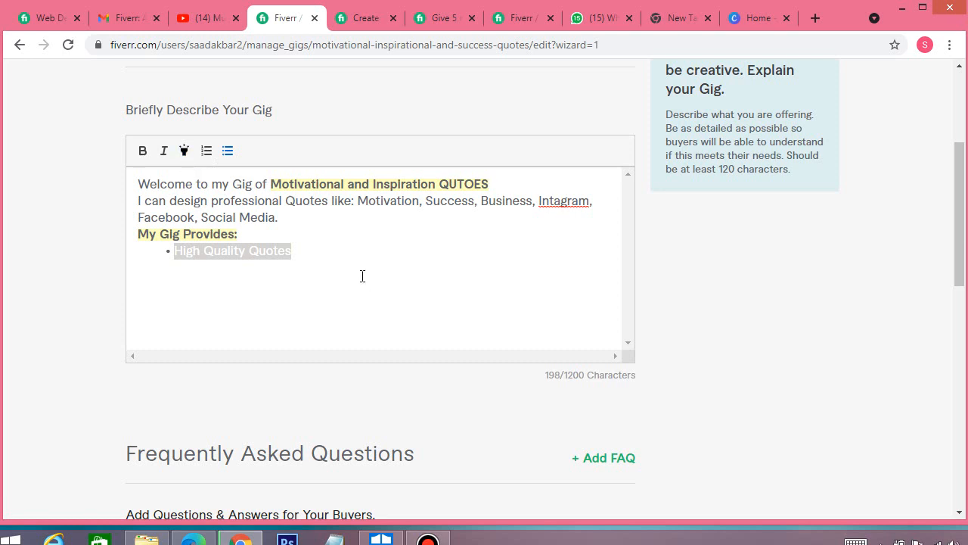
left_click(334, 258)
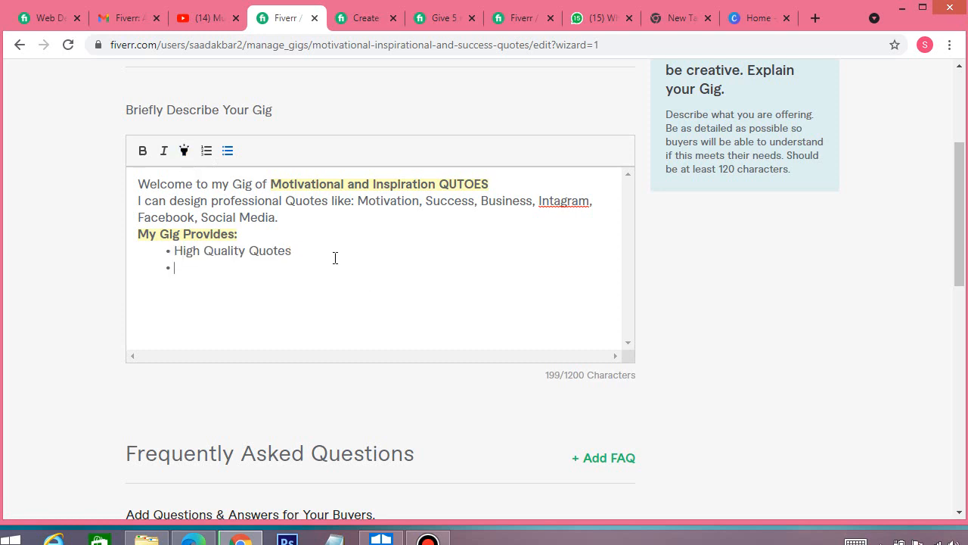
- Add bullets 'Unlimited Revisions' and 'Premium Design Look and Feel', then continue below the list
type("Unlimited Revis")
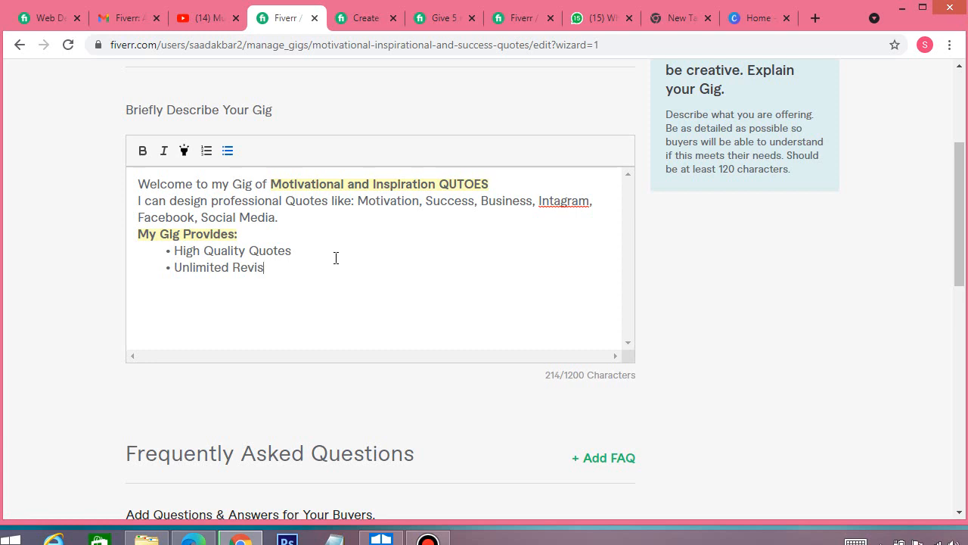
type("ion")
key("BackSpace")
key("BackSpace")
type("ons")
type("Pl")
key("BackSpace")
key("BackSpace")
type("Premium Desi")
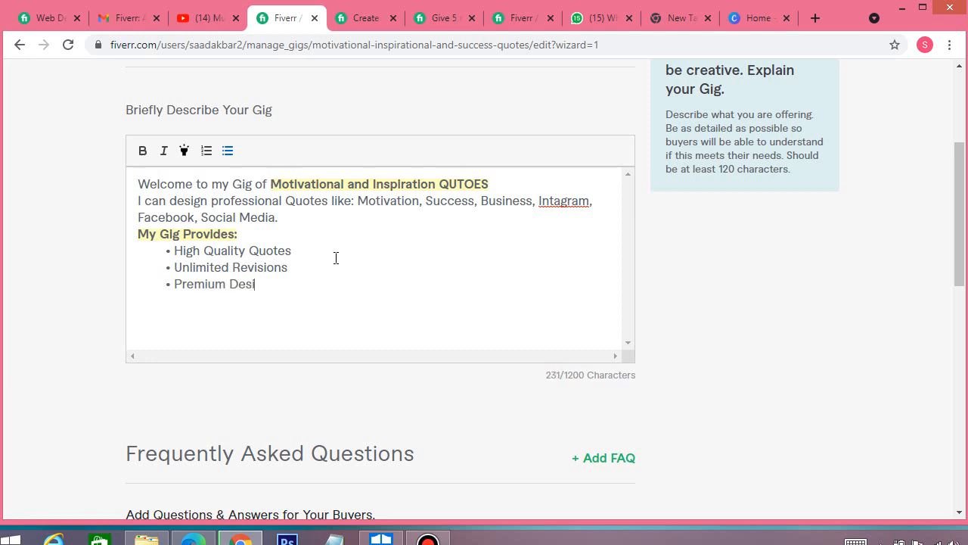
type("gn Look and Feel")
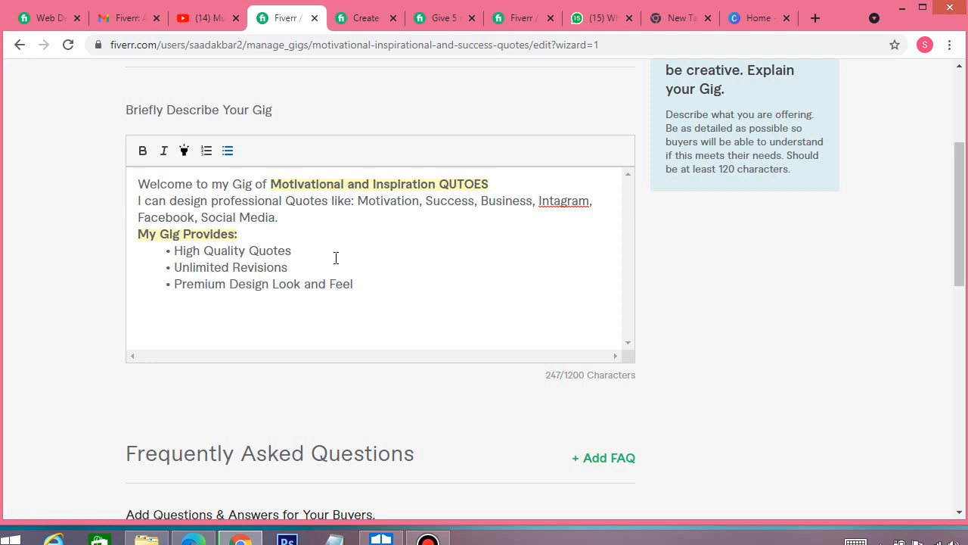
key("Return")
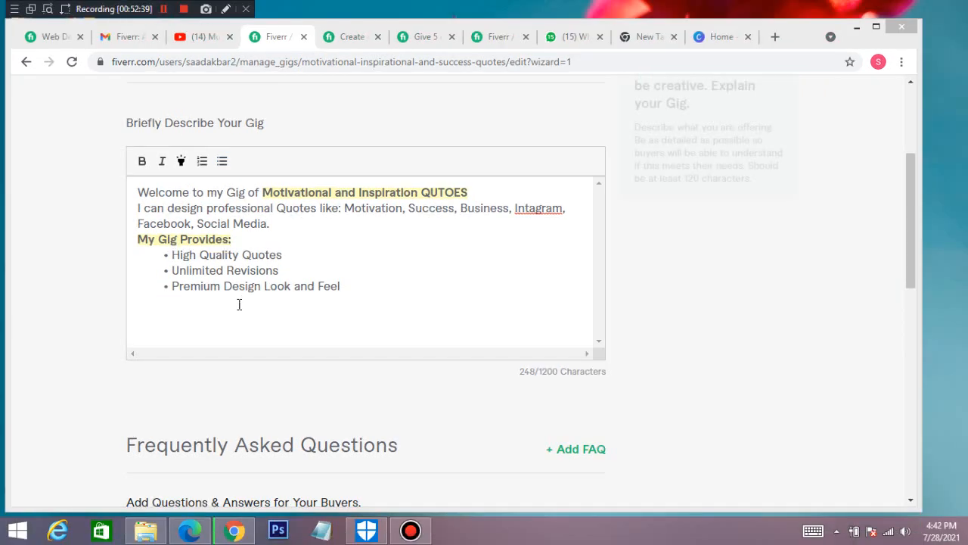
left_click(222, 315)
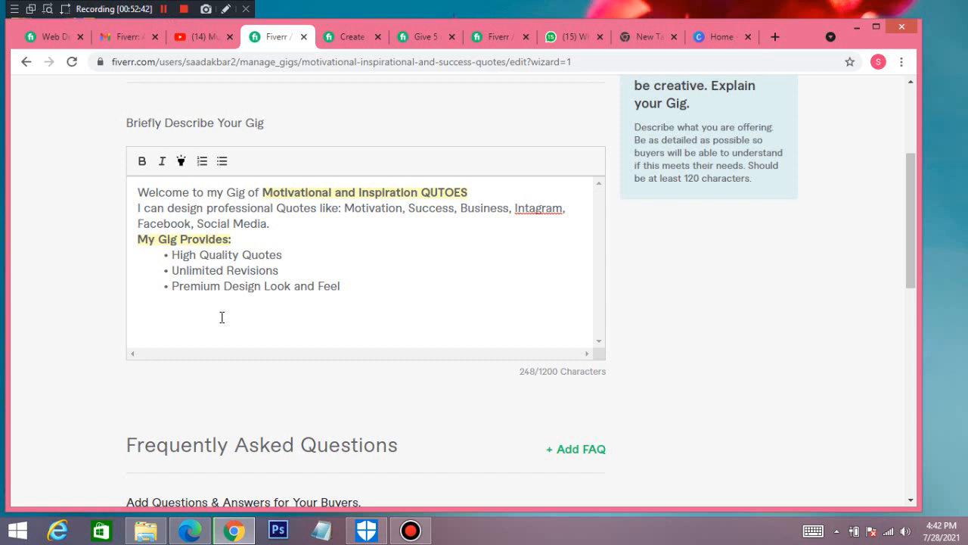
- Add a bold 'What do I need from You:' heading followed by a numbered list
type("What do I need from Yo")
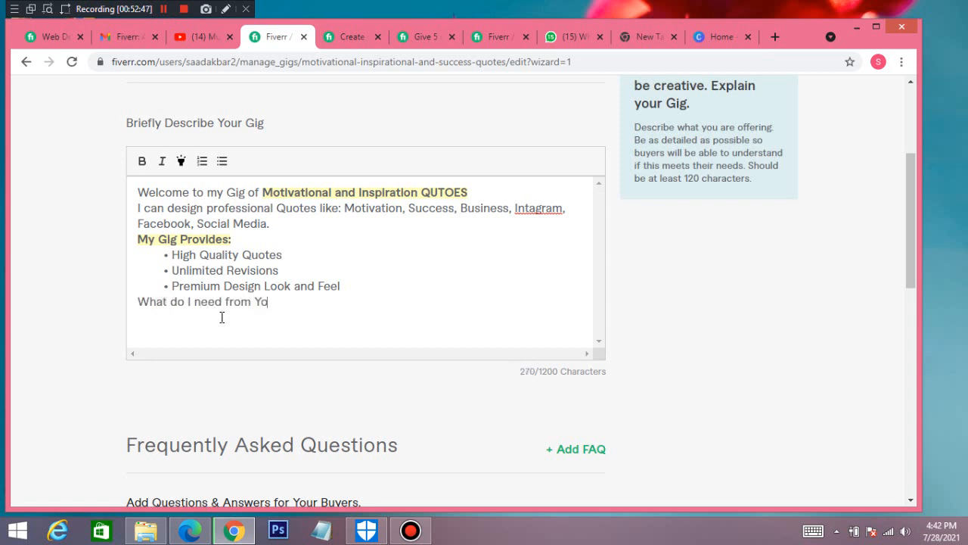
type("u:")
triple_click(234, 301)
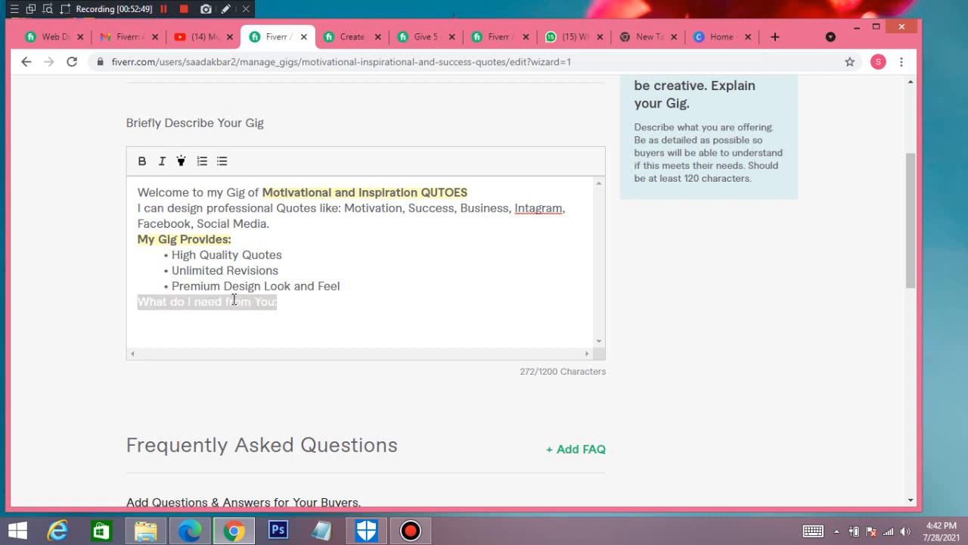
left_click(142, 171)
left_click(297, 305)
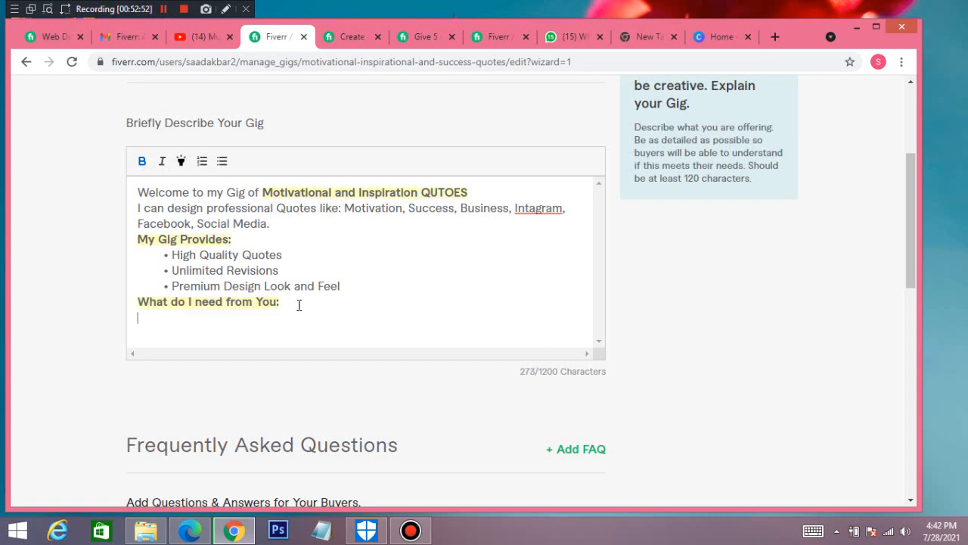
key("Return")
left_click(202, 162)
- List the first two requirements: the quote text to use and a custom image to add
type("Text to use in ")
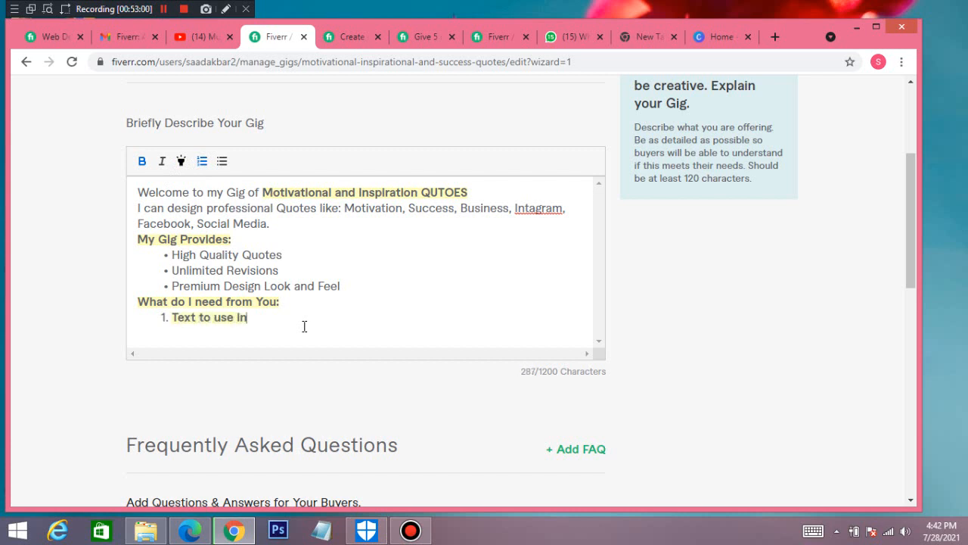
type("Qutoes")
key("BackSpace")
key("BackSpace")
key("BackSpace")
key("BackSpace")
type("ote")
key("Return")
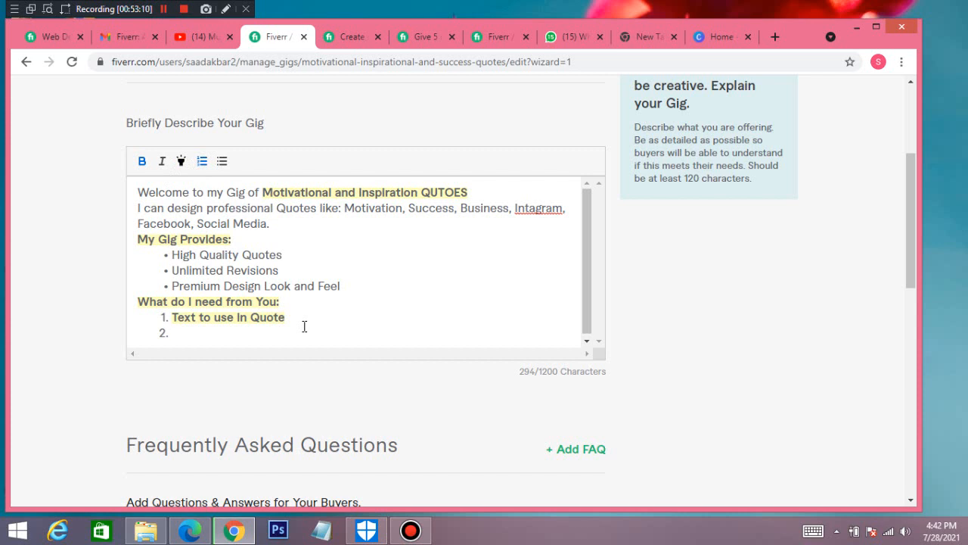
type("Any Image")
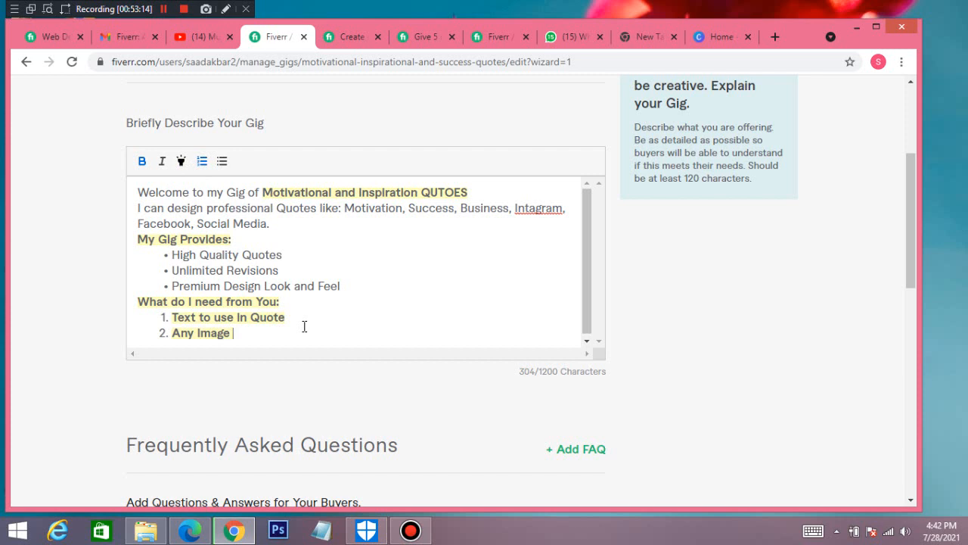
key("BackSpace")
key("BackSpace")
key("BackSpace")
key("BackSpace")
key("BackSpace")
key("BackSpace")
type("Custom Image, ")
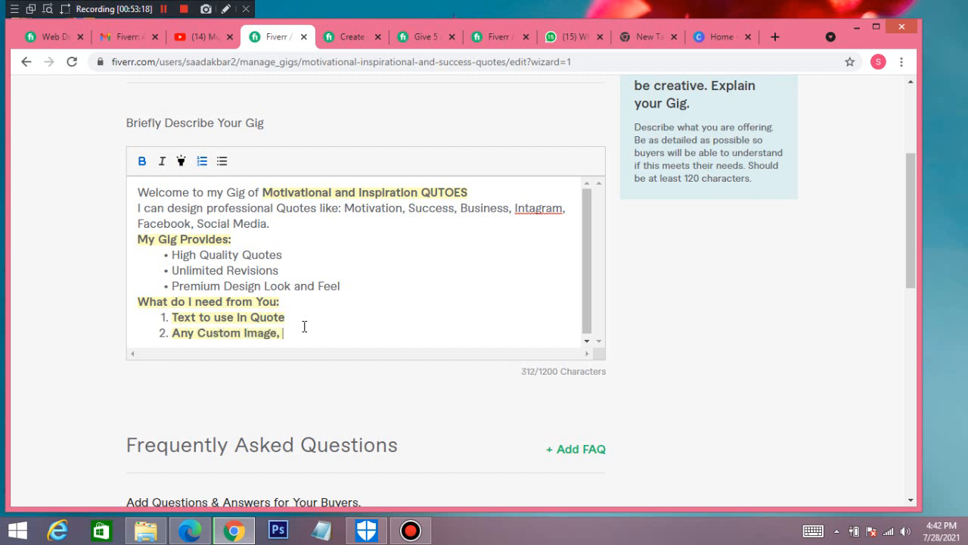
type("If you want to add")
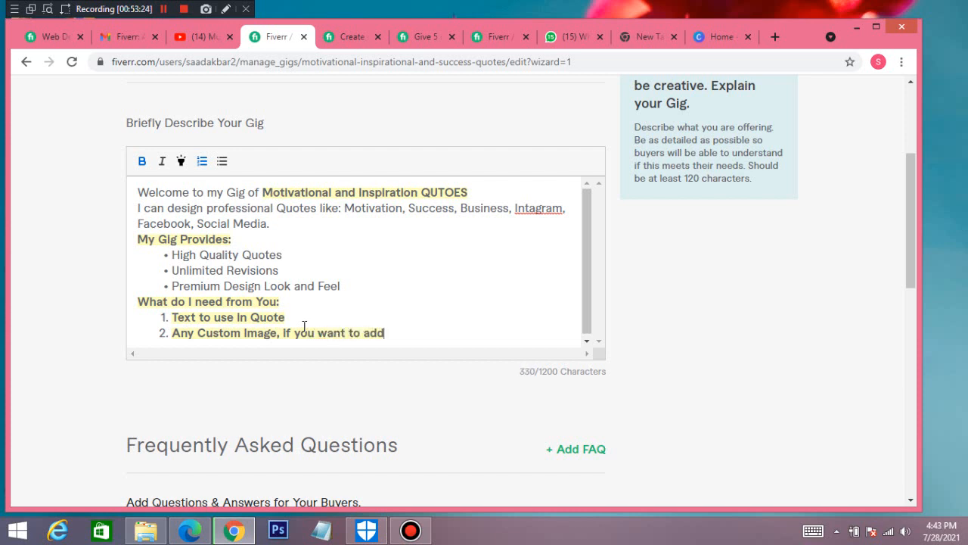
key("Return")
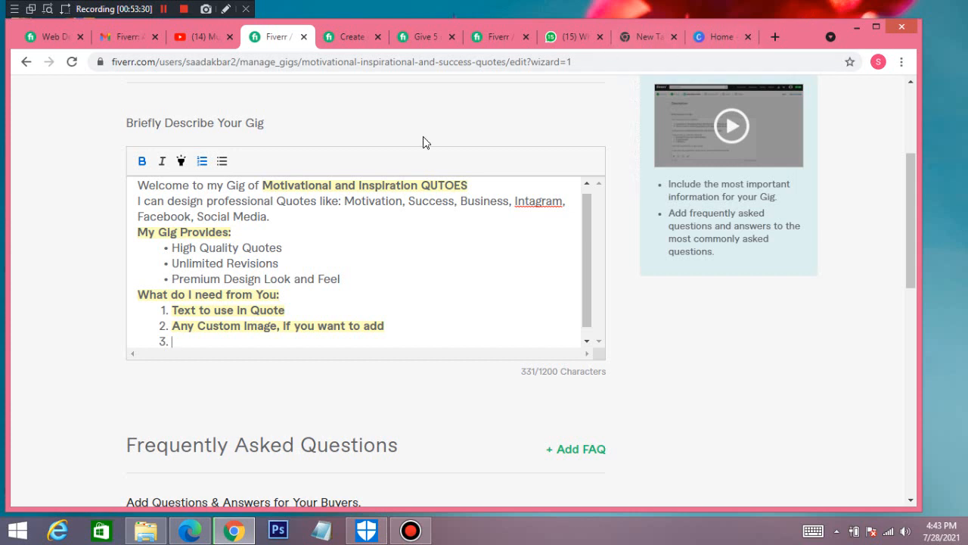
- Add 'Your Logo/website address' as item 3 and begin a fourth numbered item
left_click(164, 9)
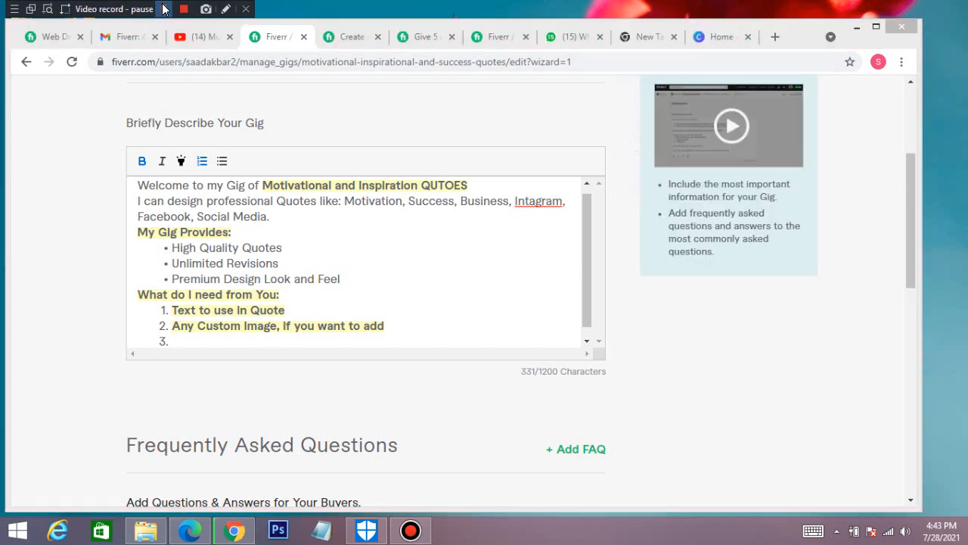
left_click(188, 343)
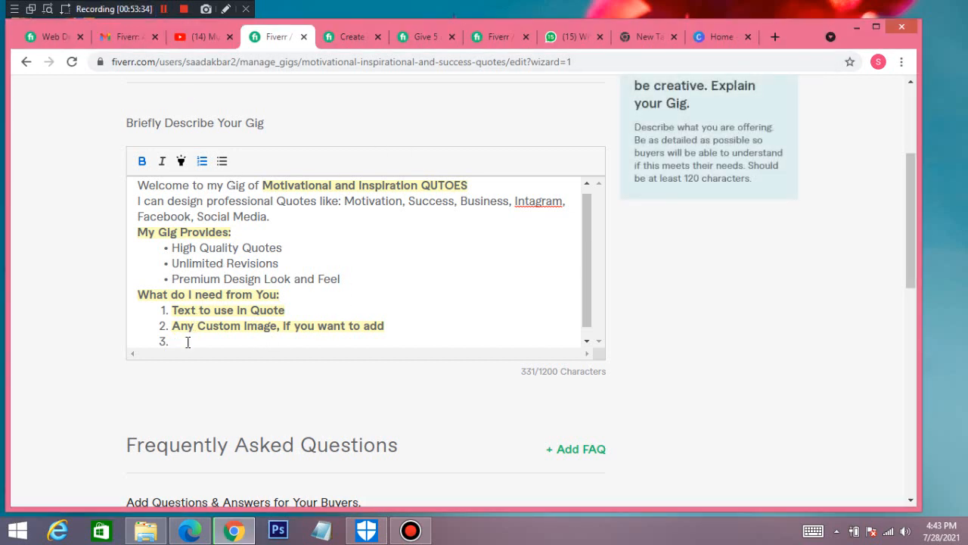
type("Your Logo/website add")
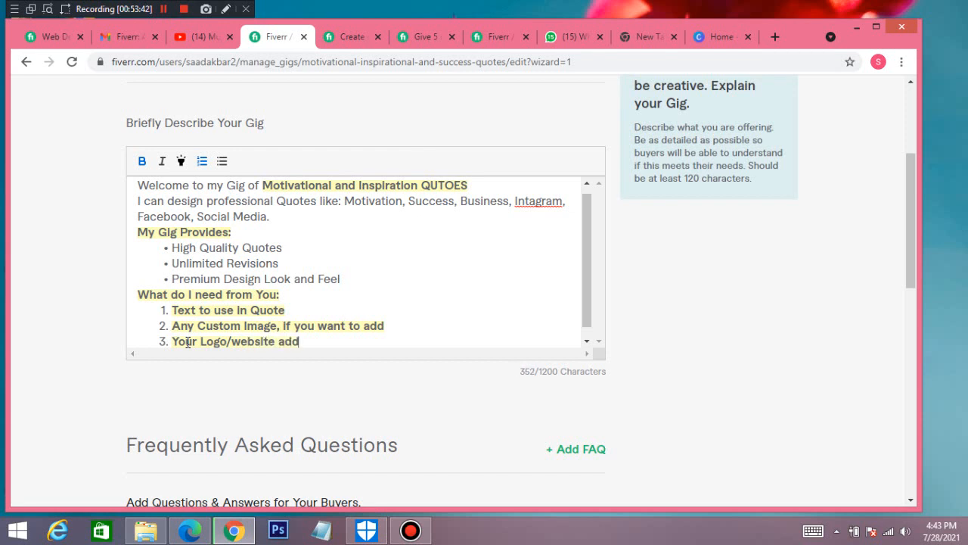
type("ress")
scroll(313, 327, "down", 1)
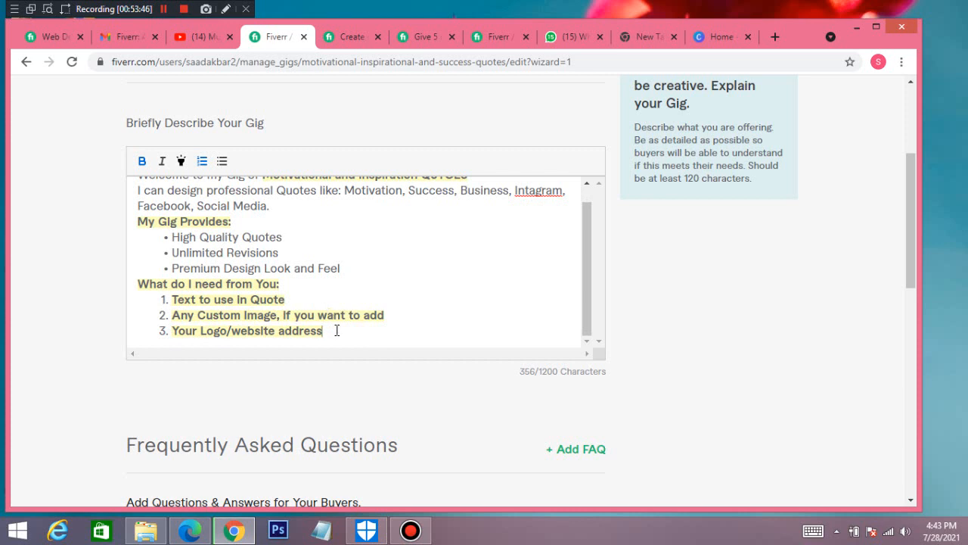
key("Return")
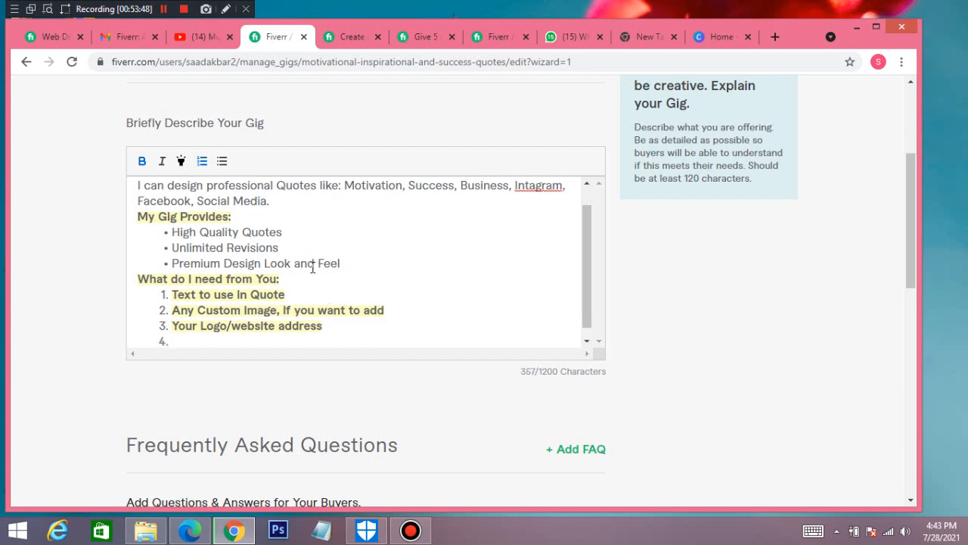
- End the numbered list and write a bio: Professional Graphic Designer experienced in quotes and all types of designs
key("Return")
scroll(212, 273, "down", 1)
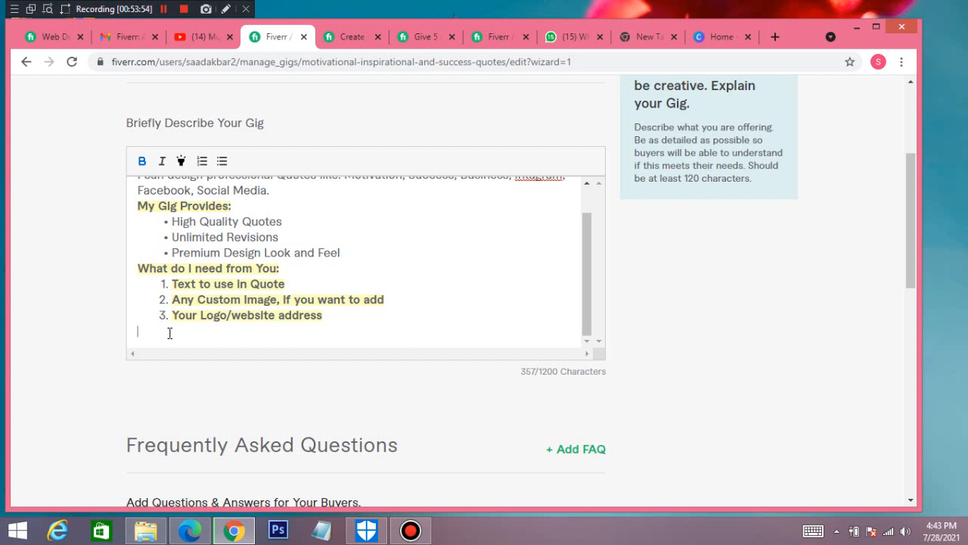
type("I am a Professional ")
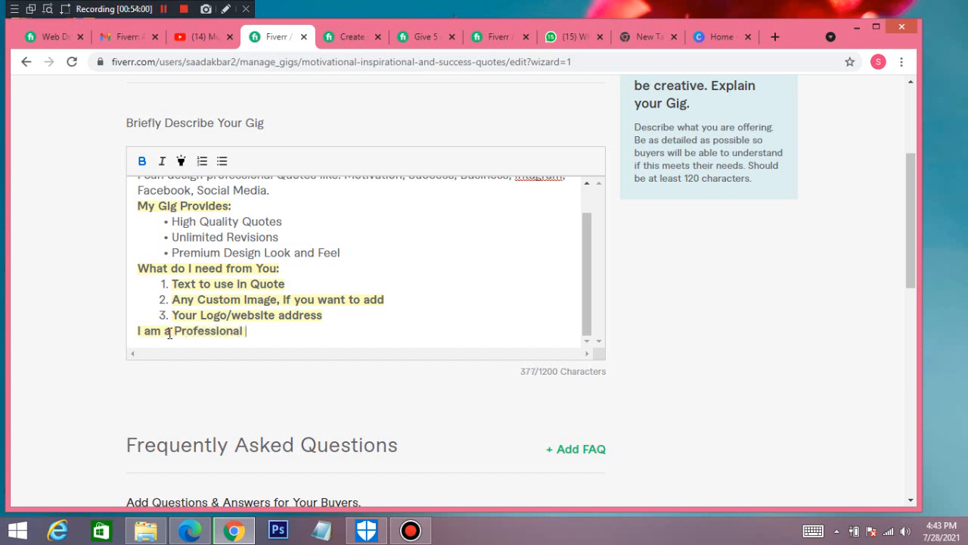
type("Graphic Desig")
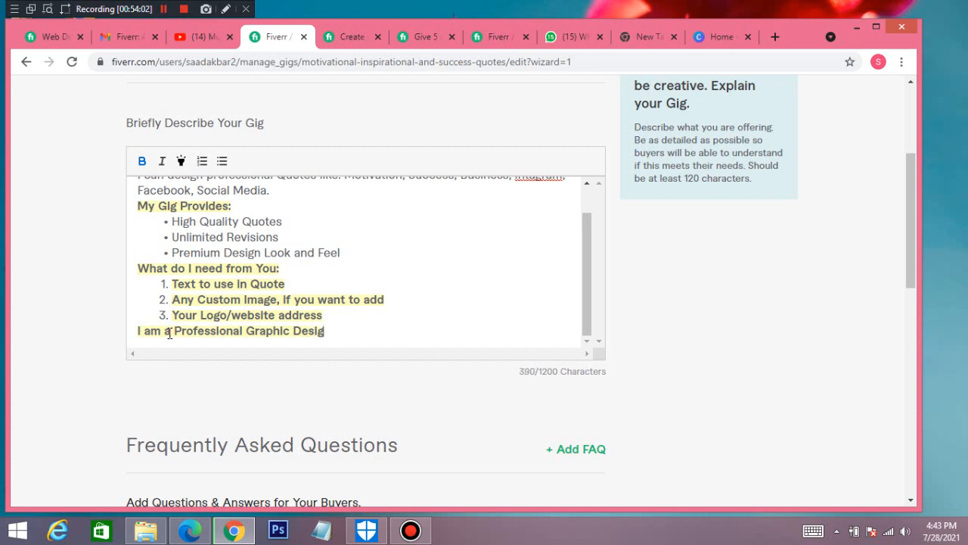
type("ner whi")
key("BackSpace")
type("o")
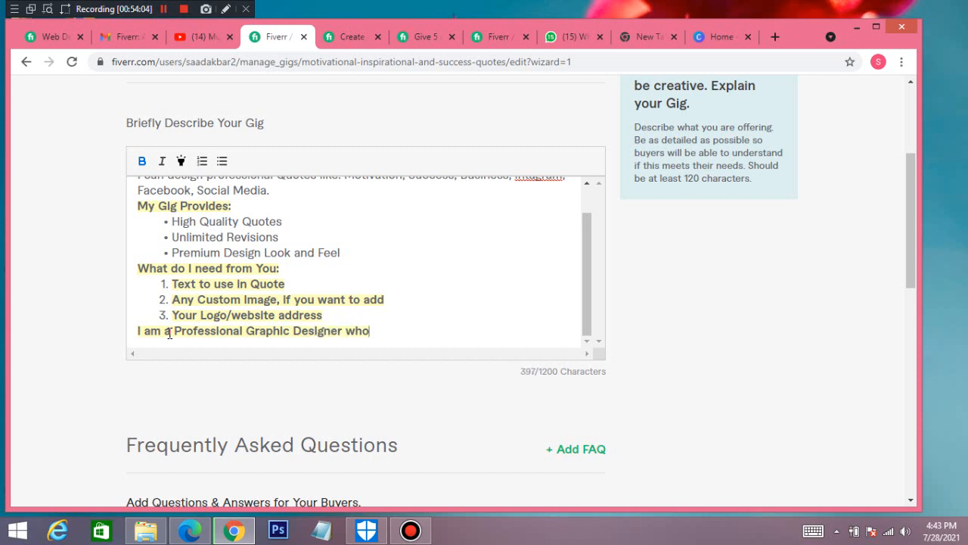
key("BackSpace")
key("BackSpace")
key("BackSpace")
type(". I am work")
key("BackSpace")
key("BackSpace")
key("BackSpace")
key("BackSpace")
key("BackSpace")
key("BackSpace")
key("BackSpace")
key("BackSpace")
type("have years of exe")
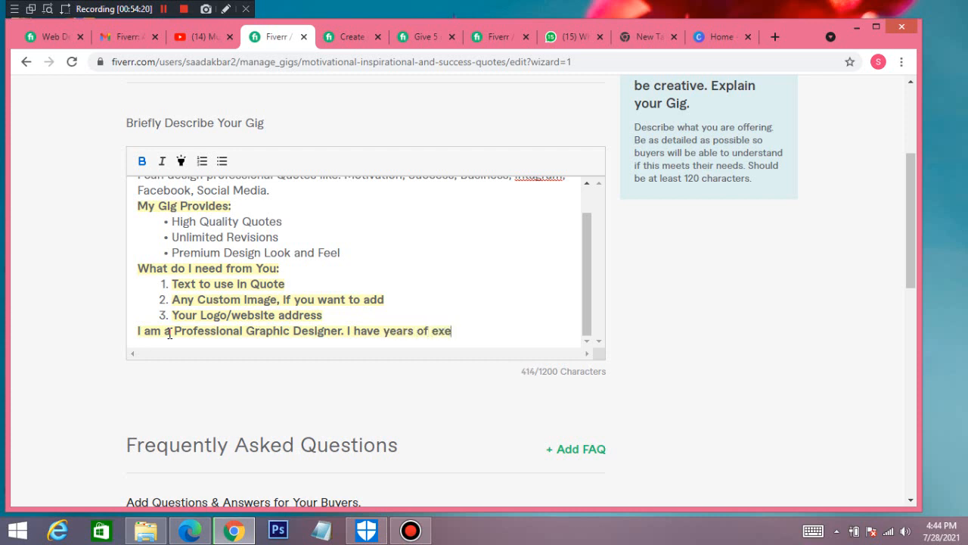
key("BackSpace")
type("perience in Designi")
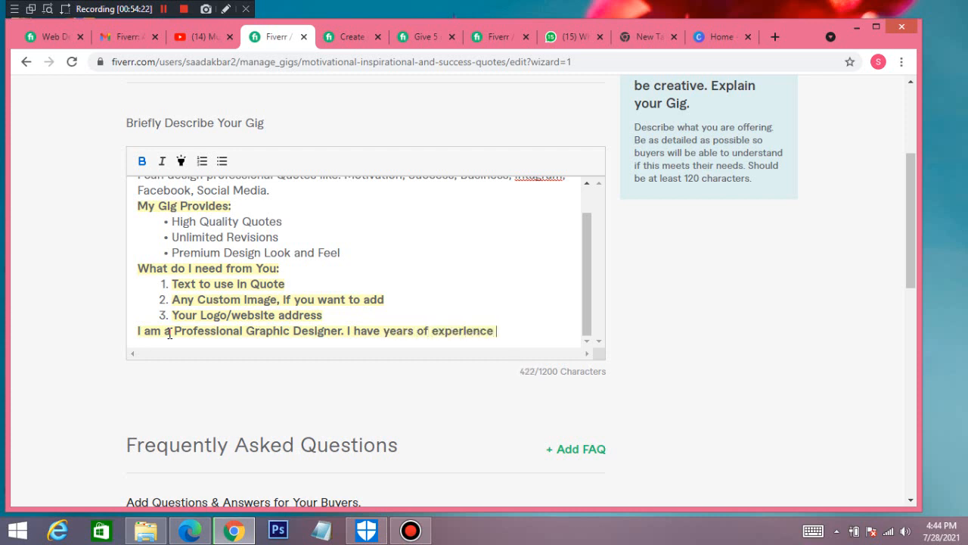
type("ng ")
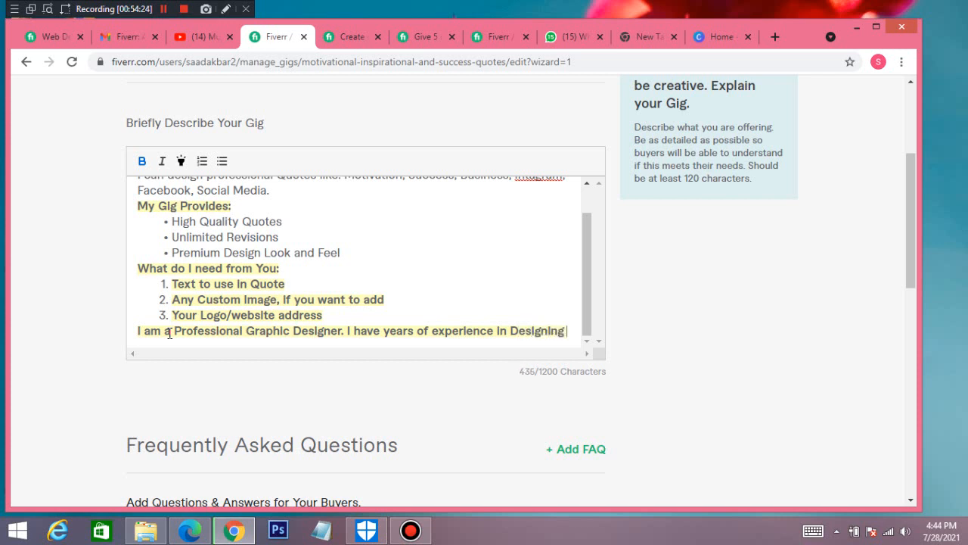
type("P")
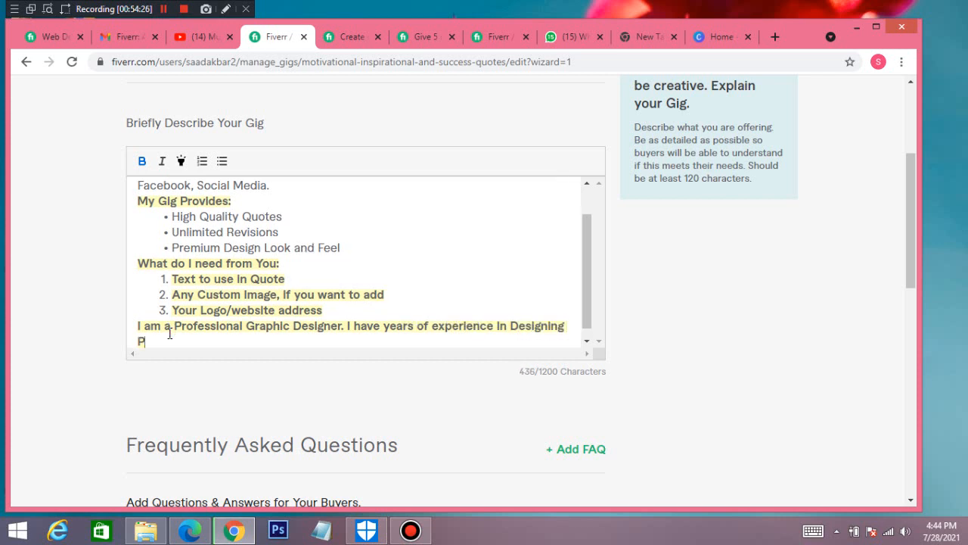
type("rem")
key("BackSpace")
key("BackSpace")
type("ofessional Quotes and")
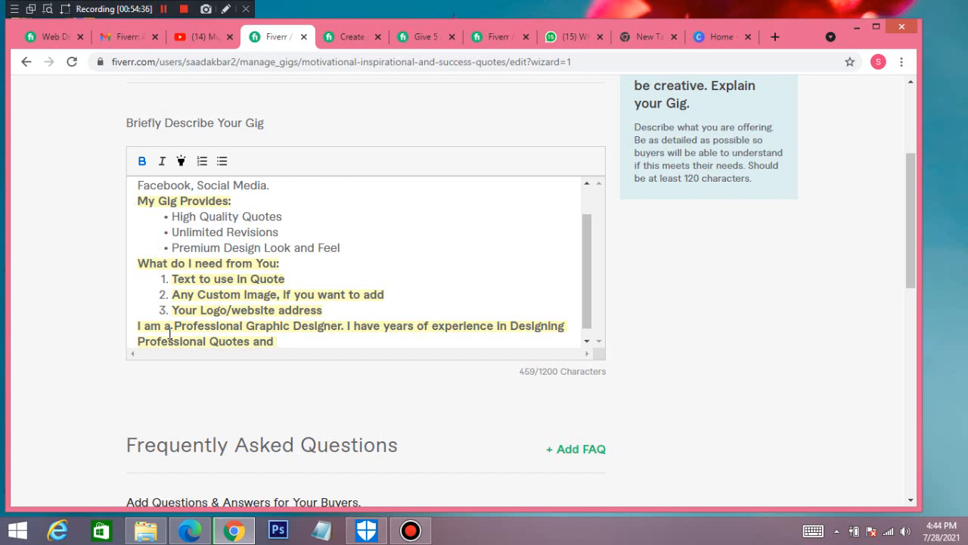
type("All types of ")
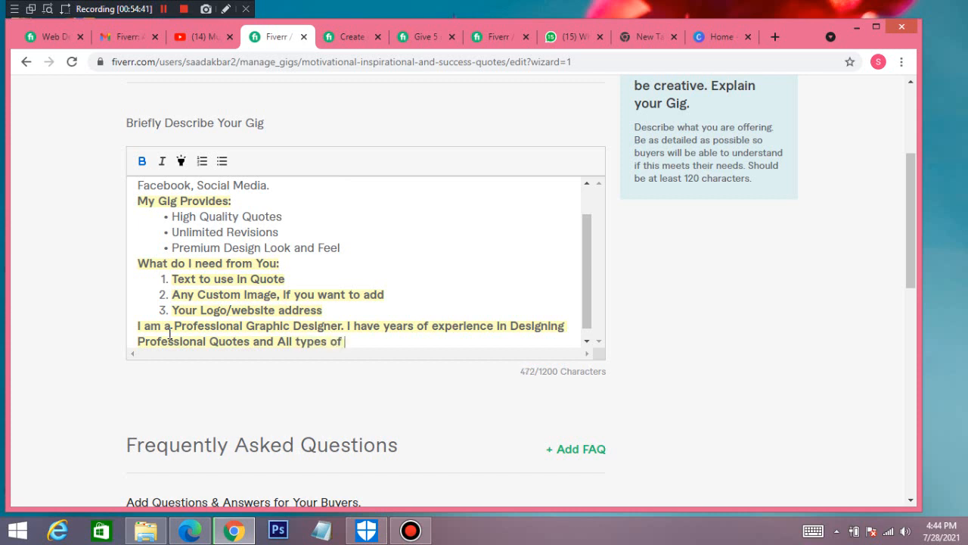
type("Designs")
- Remove the bold formatting from the requirements and bio text
left_click_drag(390, 341, 170, 268)
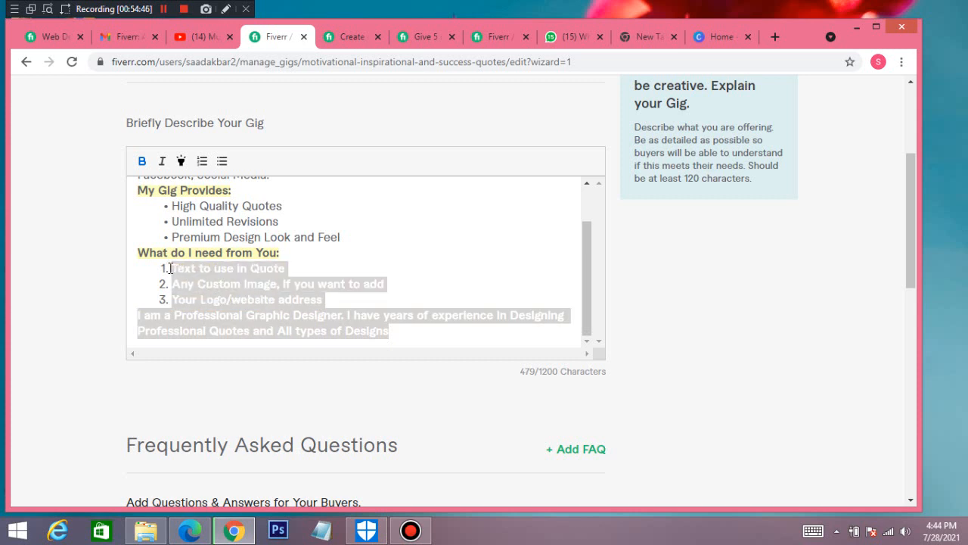
key("ctrl+b")
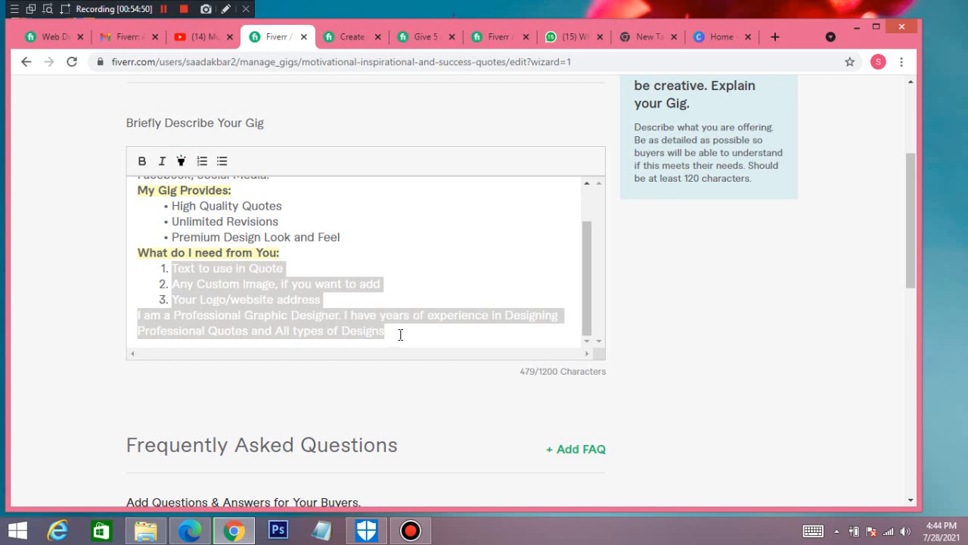
left_click(400, 335)
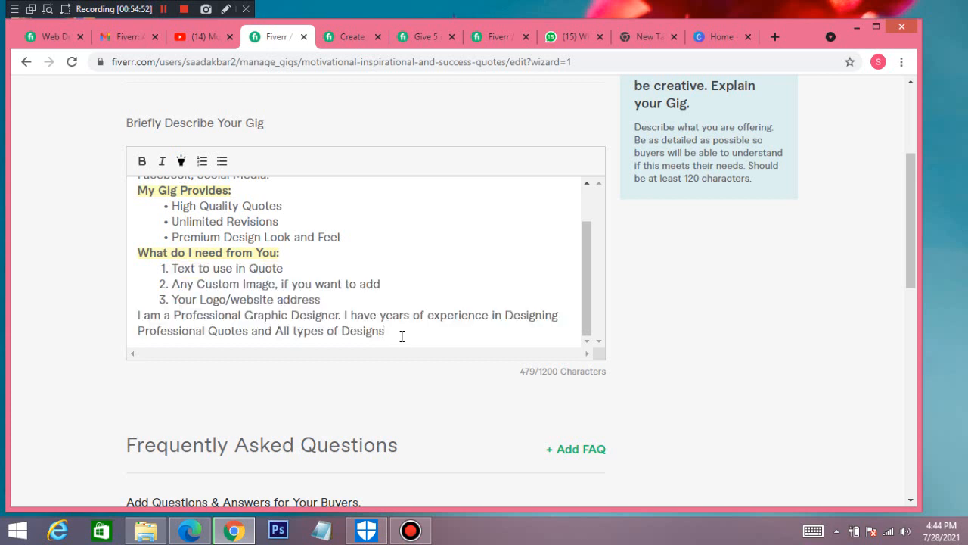
scroll(402, 325, "up", 4)
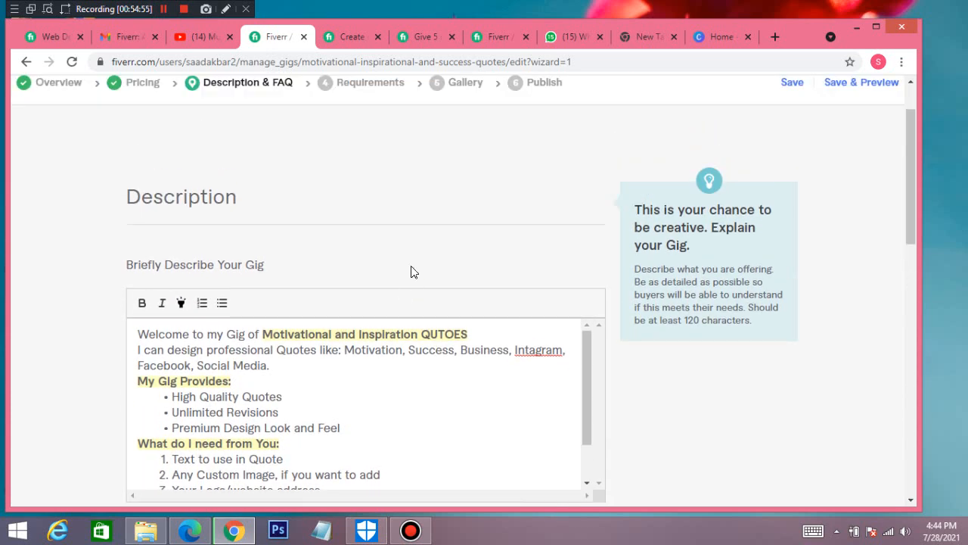
- End the bio with a period and add the line 'I will show you a FREE MOCKUP of FIRST QUOTE'
scroll(410, 266, "down", 2)
scroll(351, 290, "down", 2)
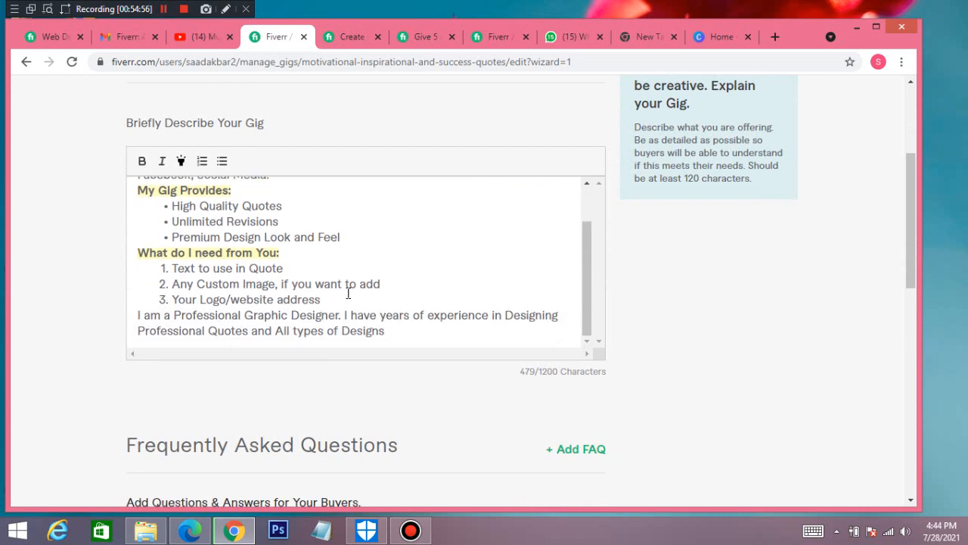
type(".")
key("Return")
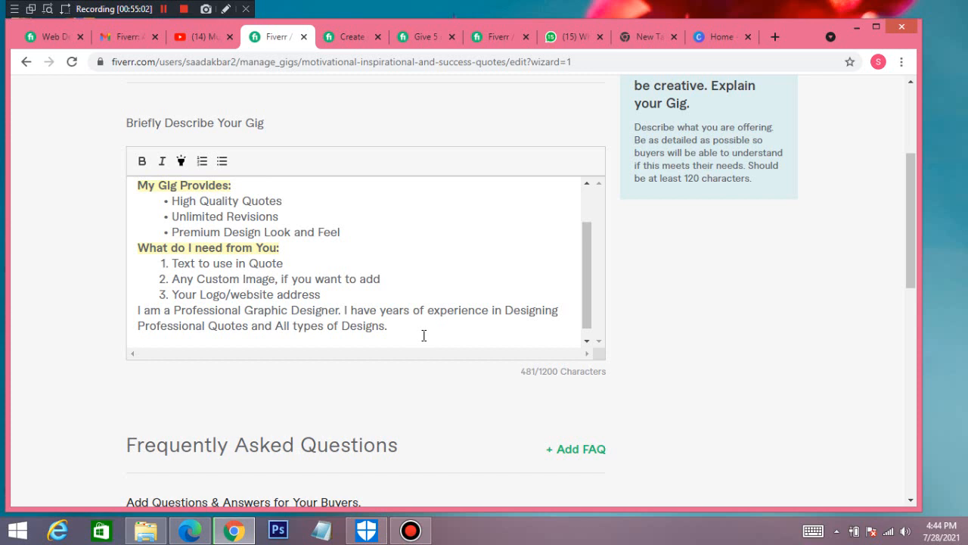
type("I will show you a FRE")
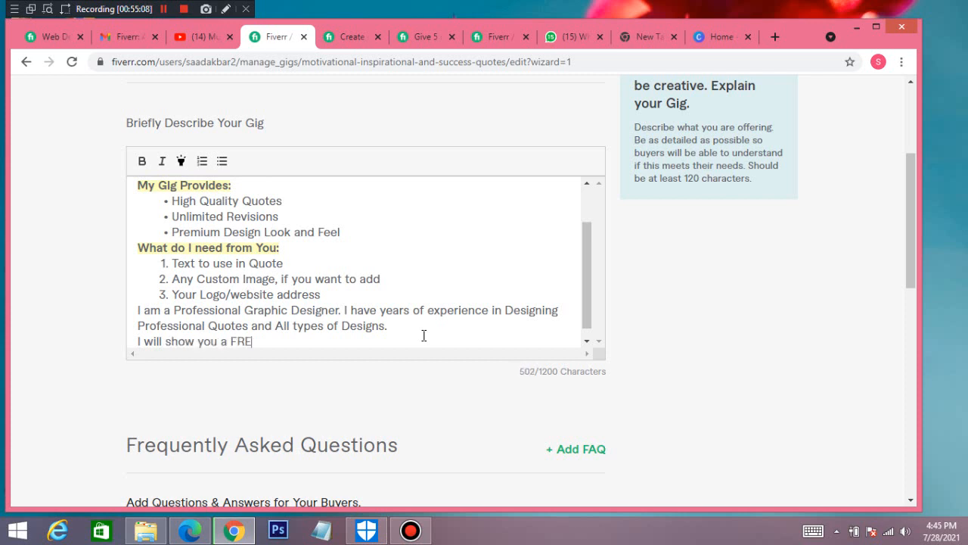
type("E M")
key("BackSpace")
type("MOCKUP ")
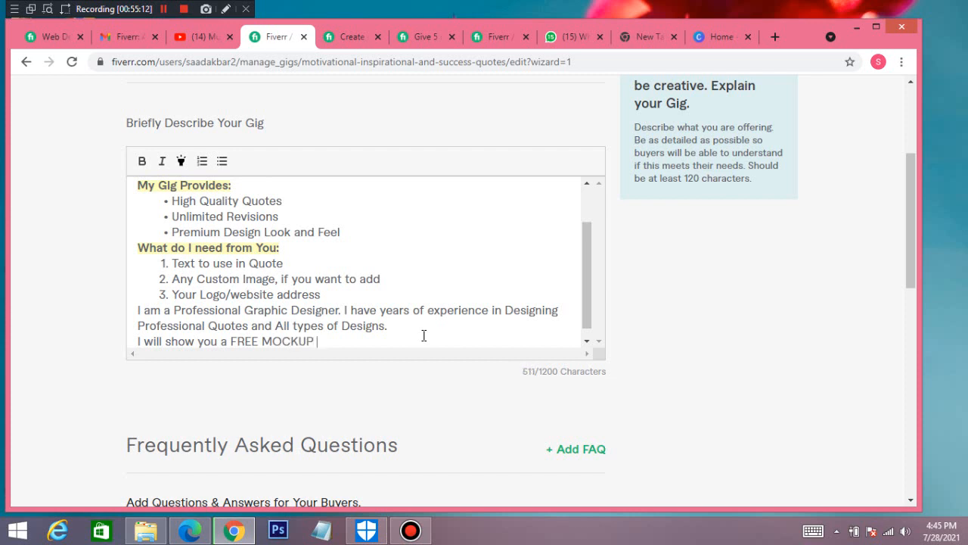
type("of FIRST QUOTE")
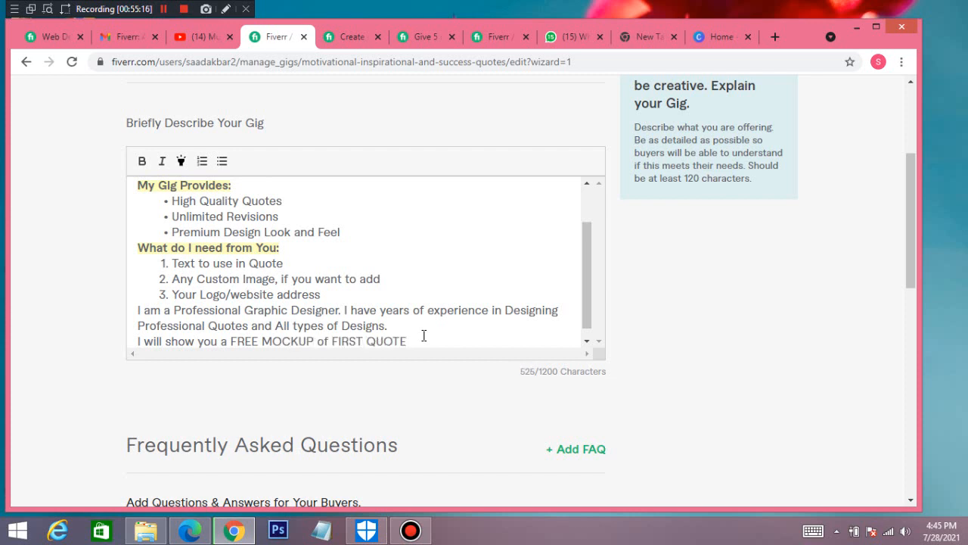
- Bold 'FREE MOCKUP of FIRST QUOTE', end the sentence with a period, and start a new line
left_click_drag(413, 345, 322, 359)
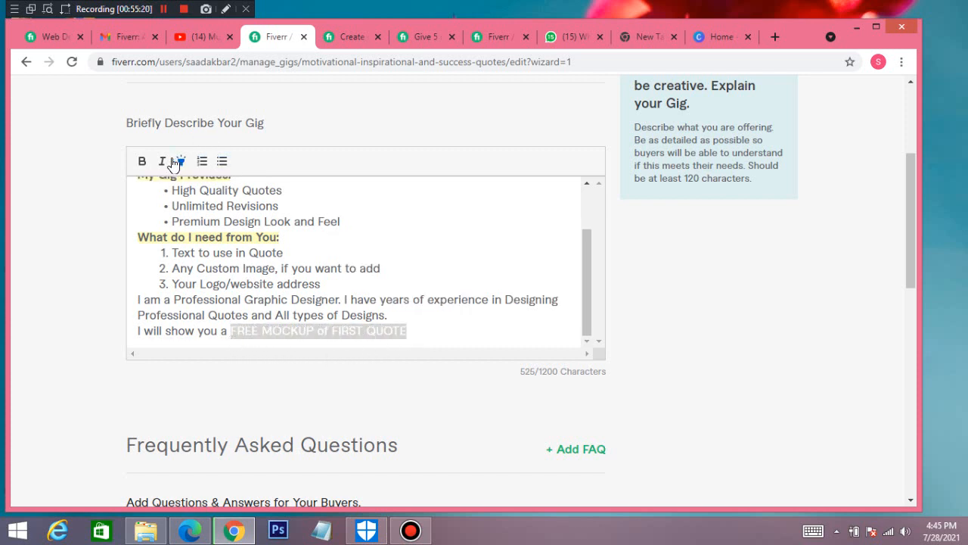
left_click(142, 161)
left_click(439, 332)
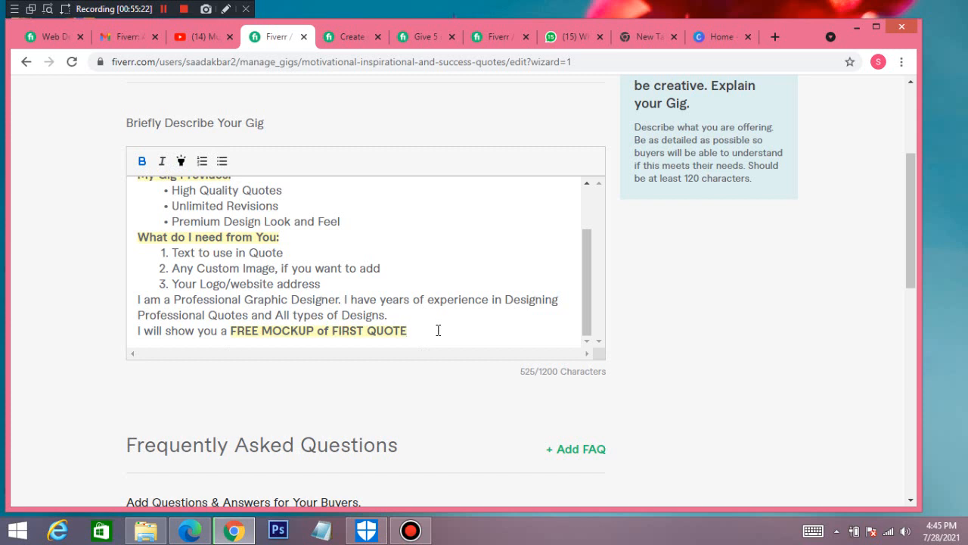
key("Return")
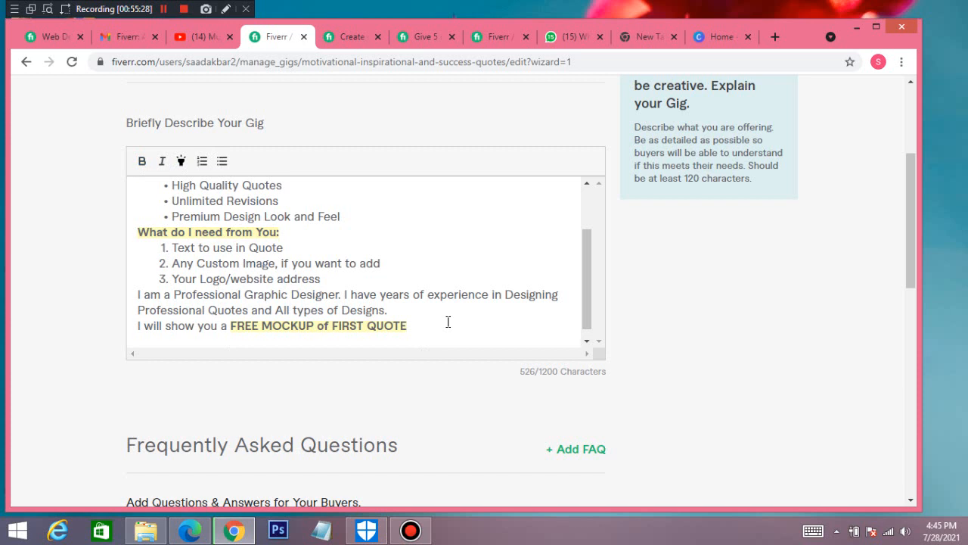
key("BackSpace")
type(".")
key("Return")
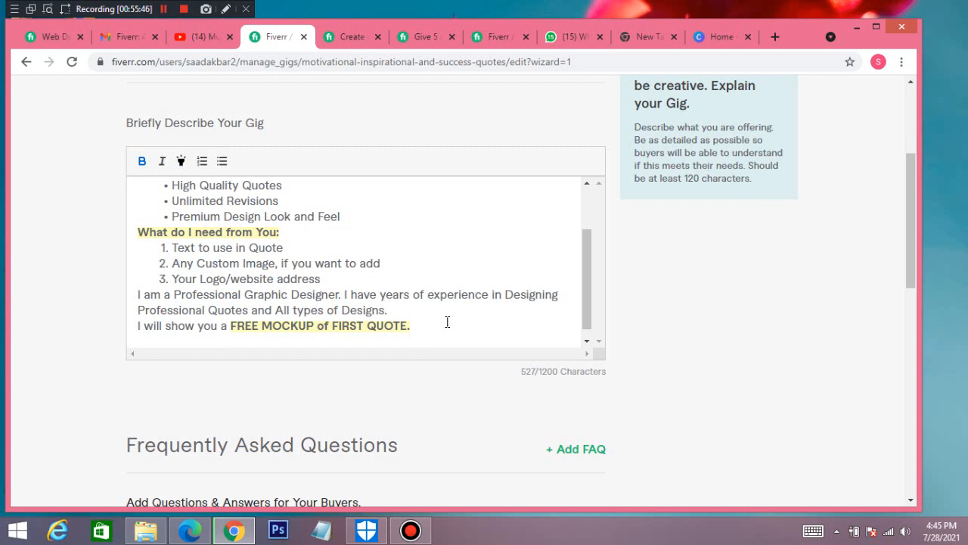
- Add the lines 'Feel Free to Message me . I will be looking forward to welcome You.' and 'Thank You,.'
type("I")
key("BackSpace")
type("Feel Free to Message me .")
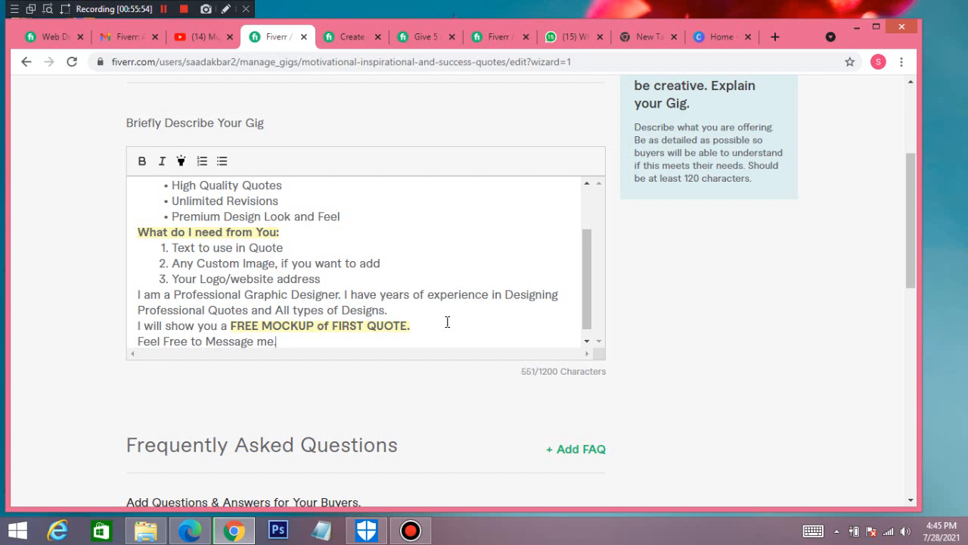
type(" I will be looking for")
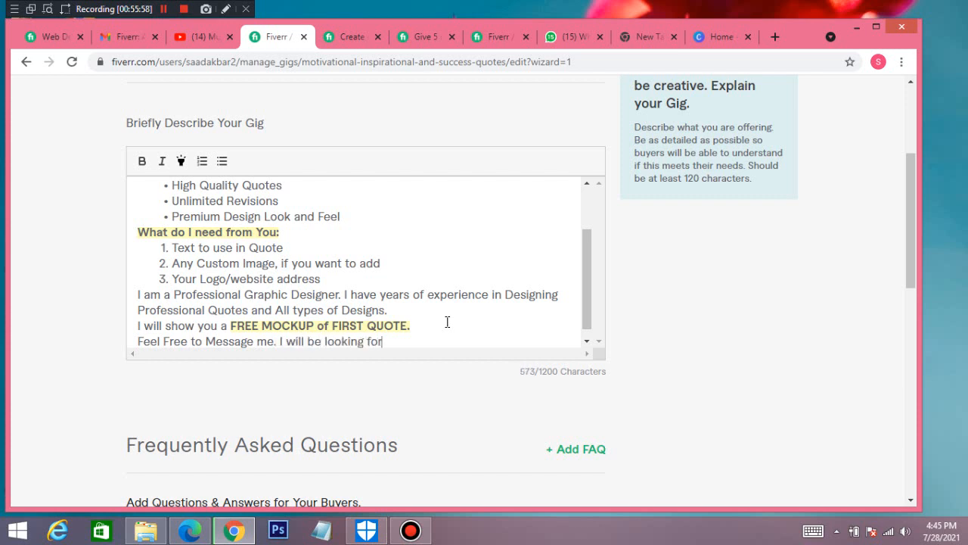
type("ward to welcome You.")
key("Return")
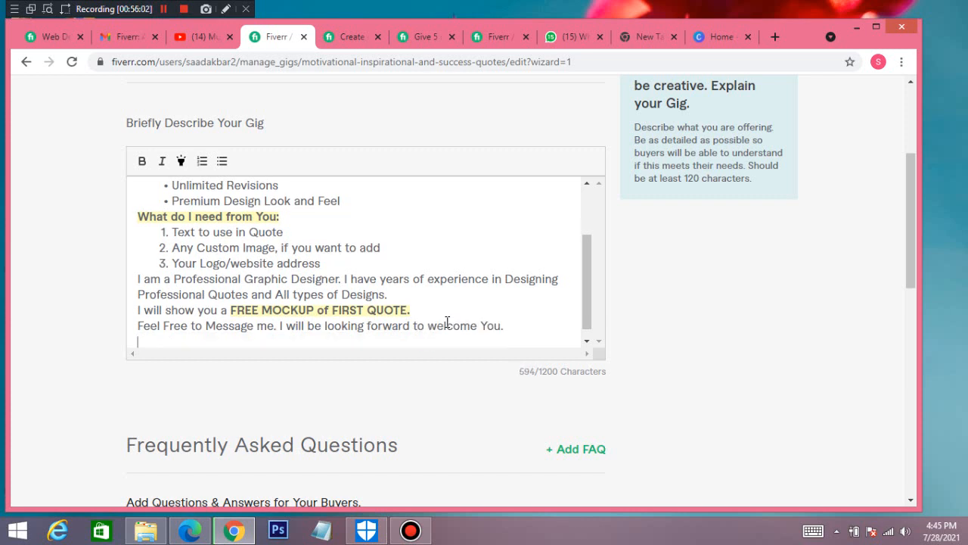
type("Thank You,.")
key("Return")
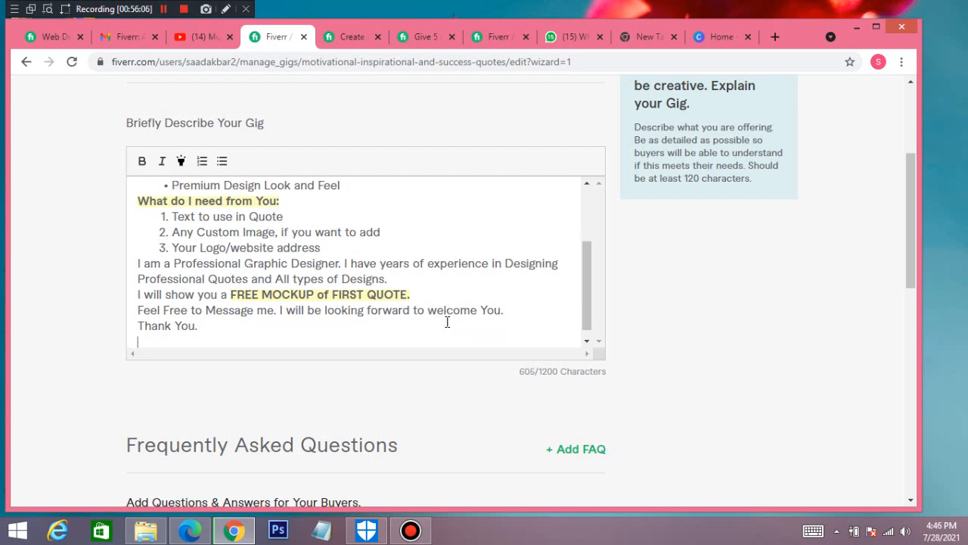
- Add a 'Regards:' sign-off with the author's name, correcting the all-caps surname
type("Regards: Saad")
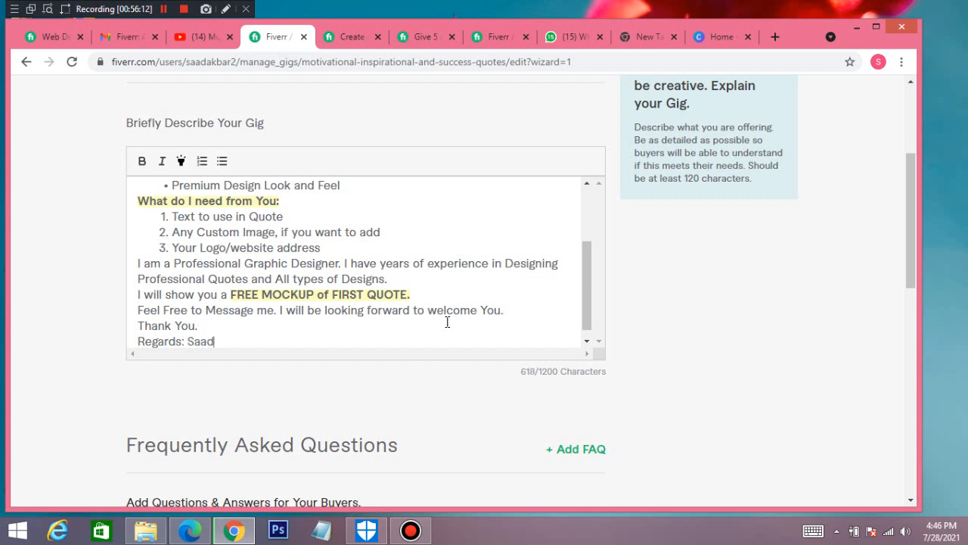
type(" AKBAR")
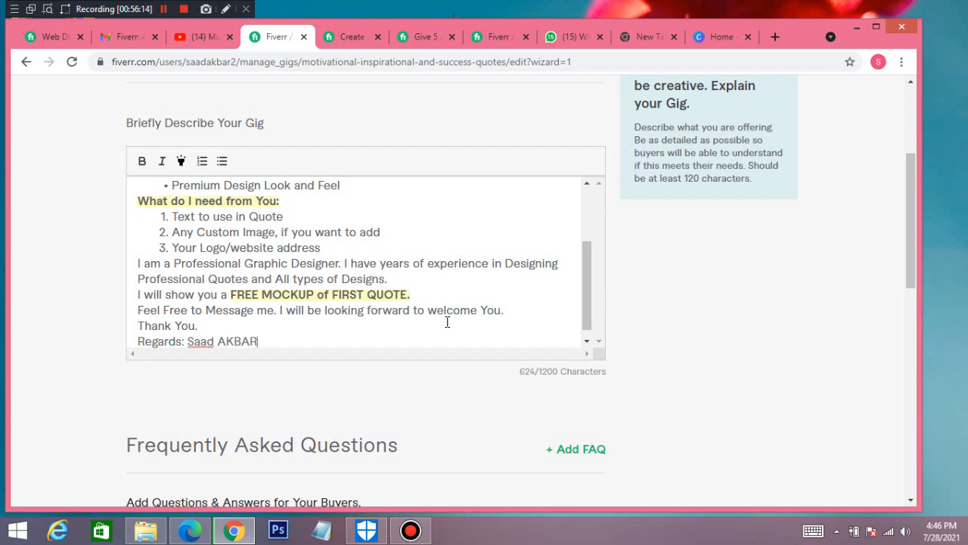
key("BackSpace")
key("BackSpace")
key("BackSpace")
key("BackSpace")
key("BackSpace")
type("a")
key("BackSpace")
type("Akbar")
scroll(378, 336, "down", 3)
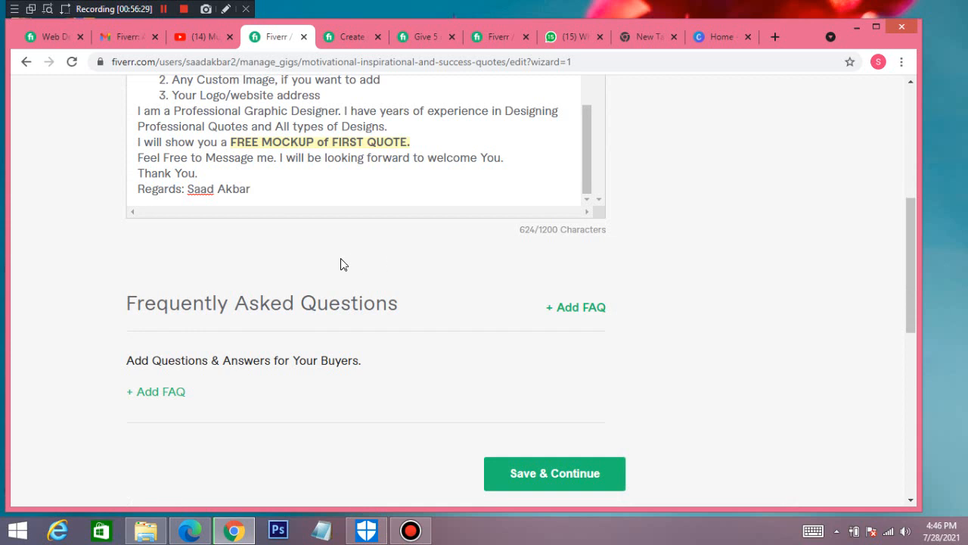
mouse_move(96, 274)
left_mouse_down()
mouse_move(558, 401)
mouse_move(684, 424)
left_mouse_up()
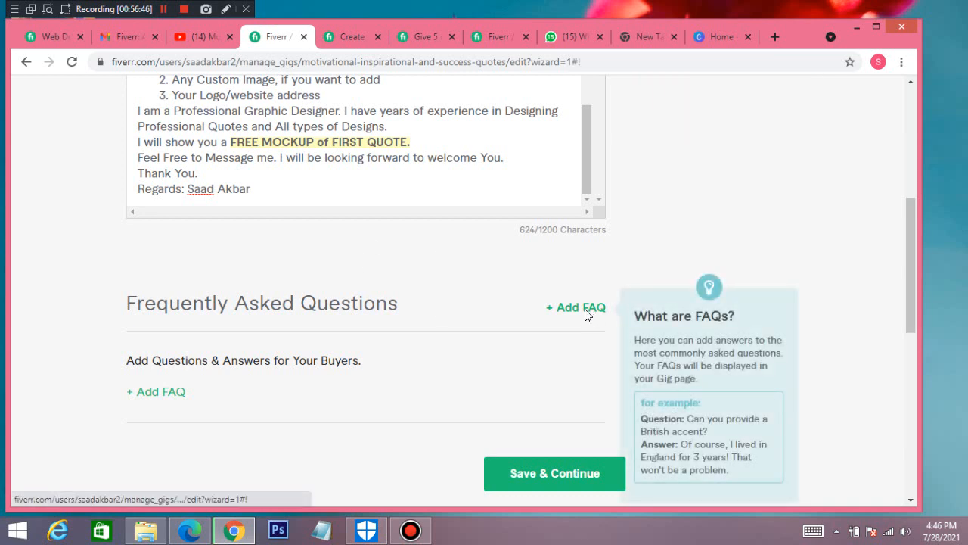
- Leave the FAQ empty and save the Description step to reach Requirements
left_click(581, 308)
left_click(365, 401)
left_click(364, 447)
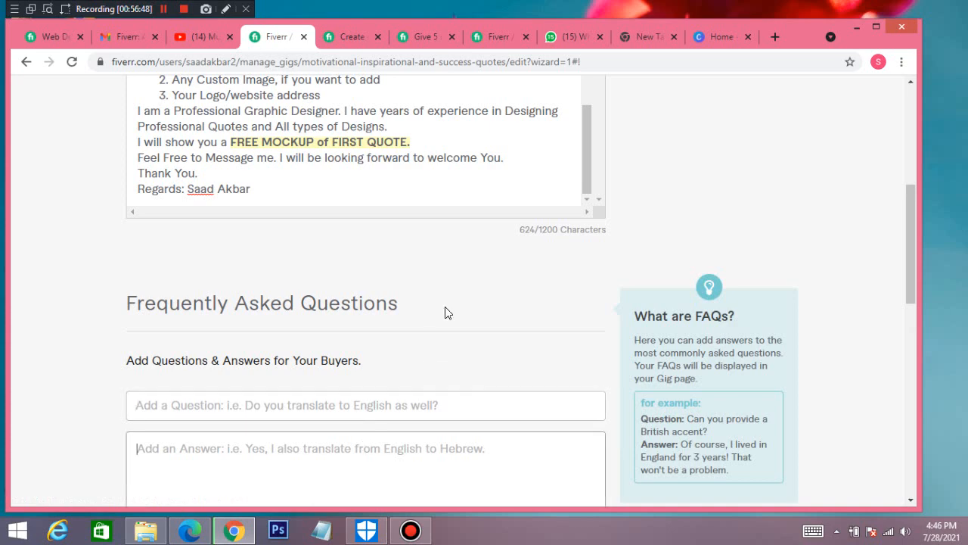
scroll(445, 307, "down", 3)
scroll(466, 211, "up", 10)
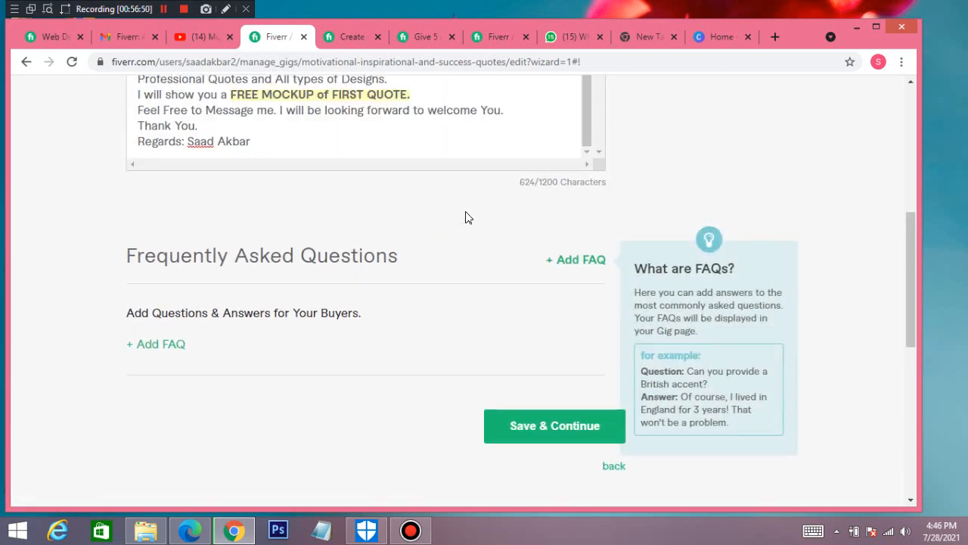
scroll(623, 330, "down", 10)
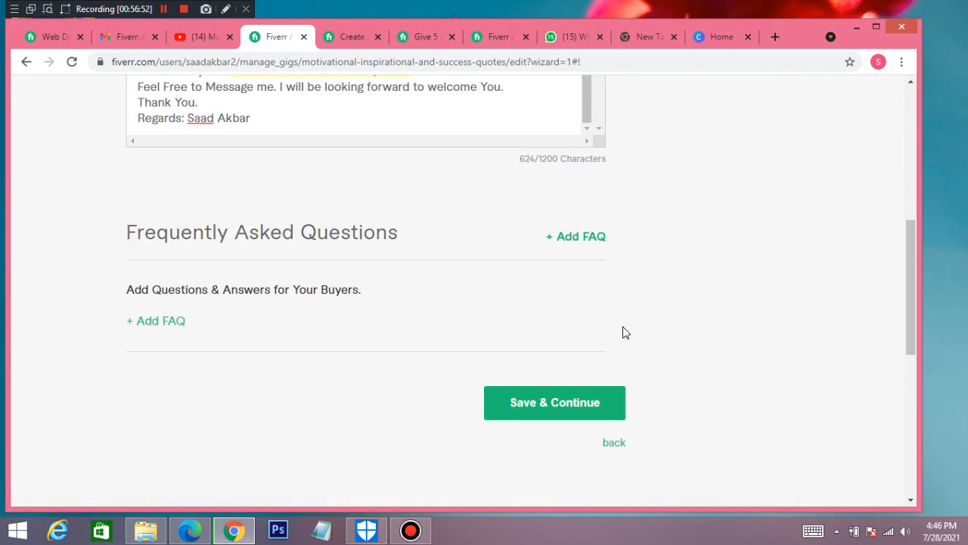
left_click(568, 413)
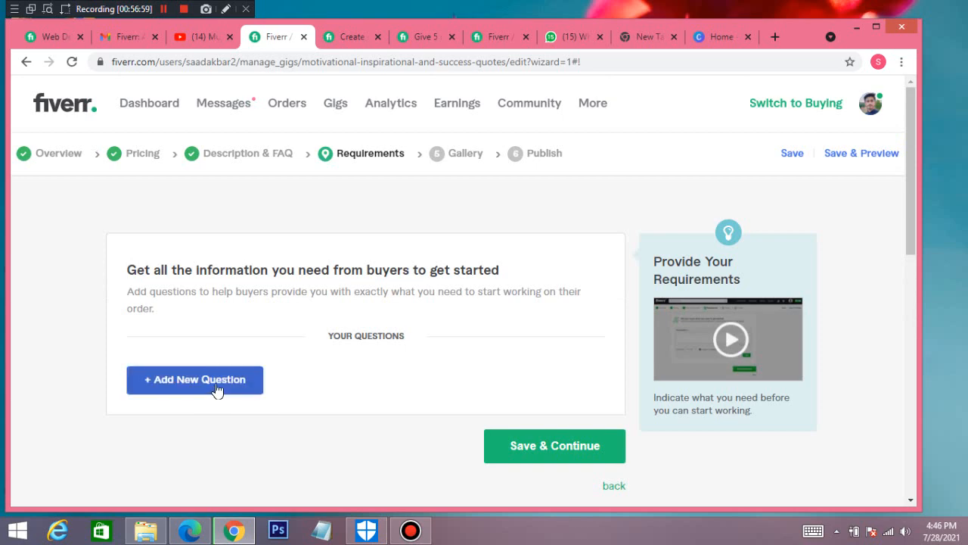
- Return to the description and copy the three numbered items buyers must provide
left_click(216, 388)
scroll(286, 256, "down", 3)
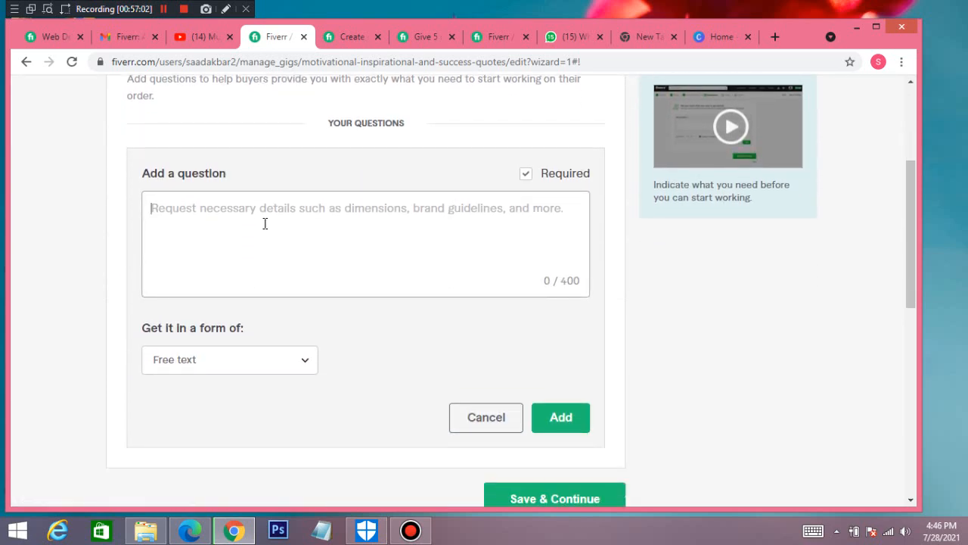
scroll(264, 224, "up", 3)
left_click(238, 151)
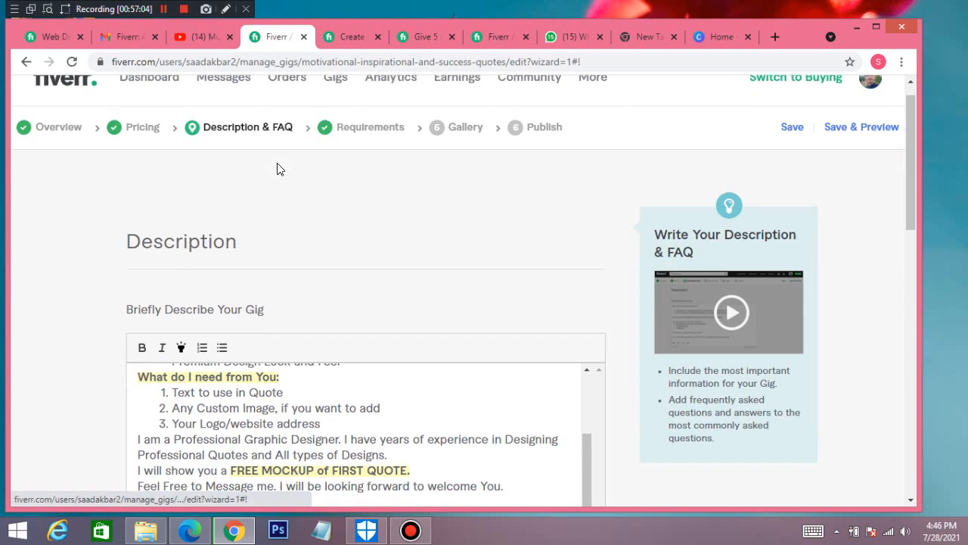
scroll(277, 169, "down", 2)
scroll(196, 252, "up", 1)
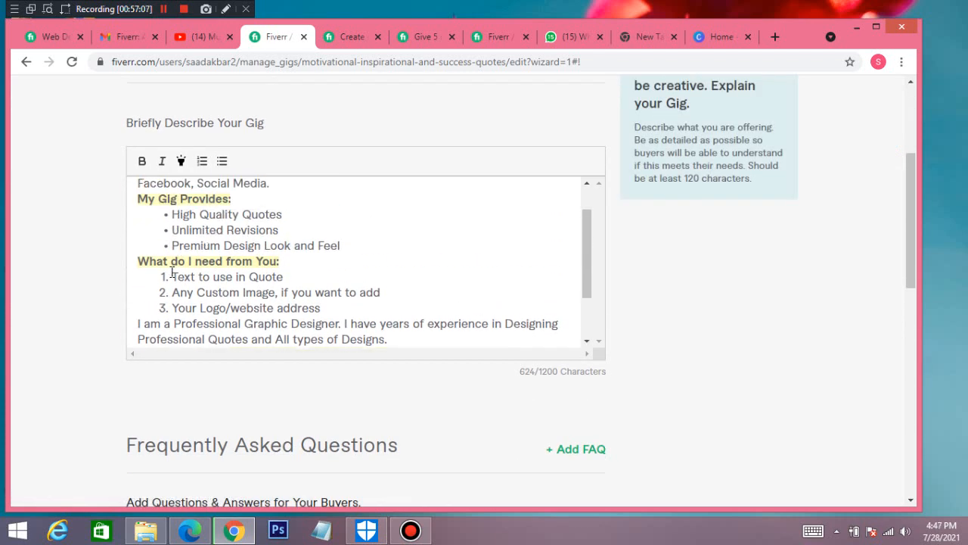
left_click_drag(191, 272, 339, 307)
key("ctrl+c")
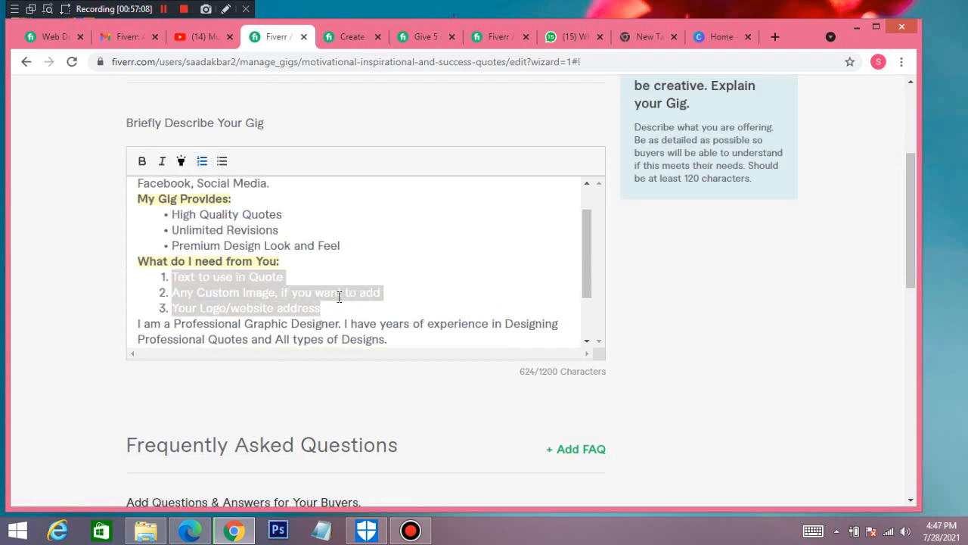
scroll(317, 155, "up", 3)
- Paste the three items into the new Requirements question
left_click(342, 158)
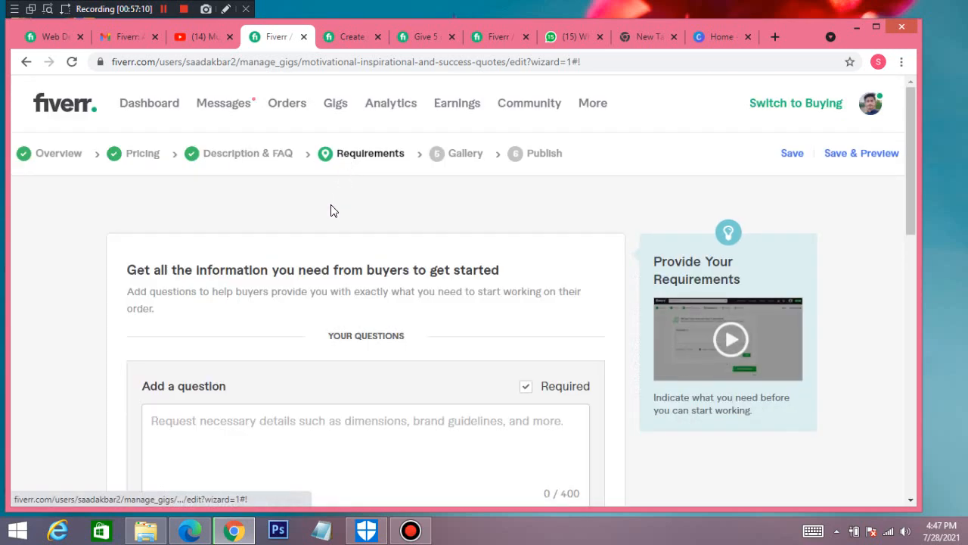
scroll(242, 242, "down", 3)
left_click(242, 242)
key("ctrl+v")
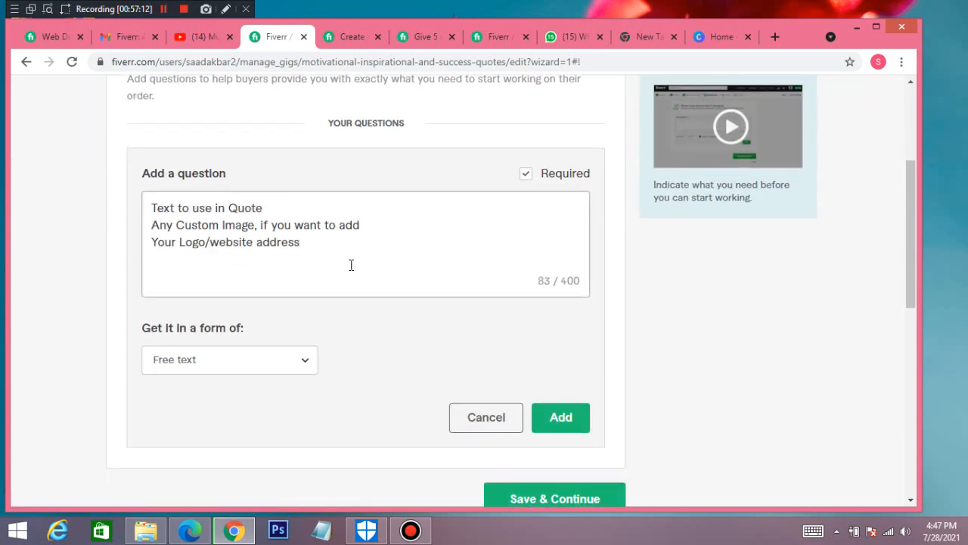
scroll(351, 265, "down", 2)
- Set the question's answer type to Attachment, add it, and save the Requirements
left_click(298, 225)
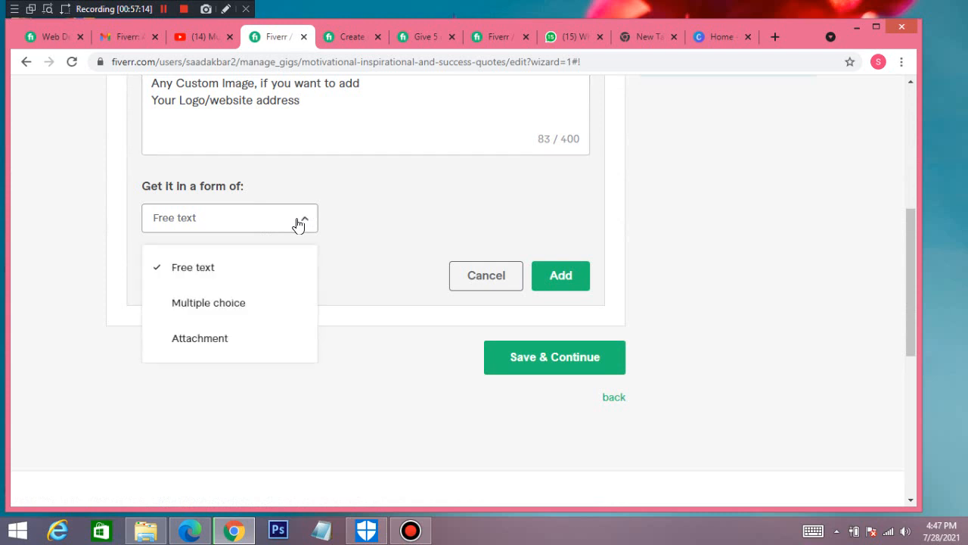
left_click(399, 195)
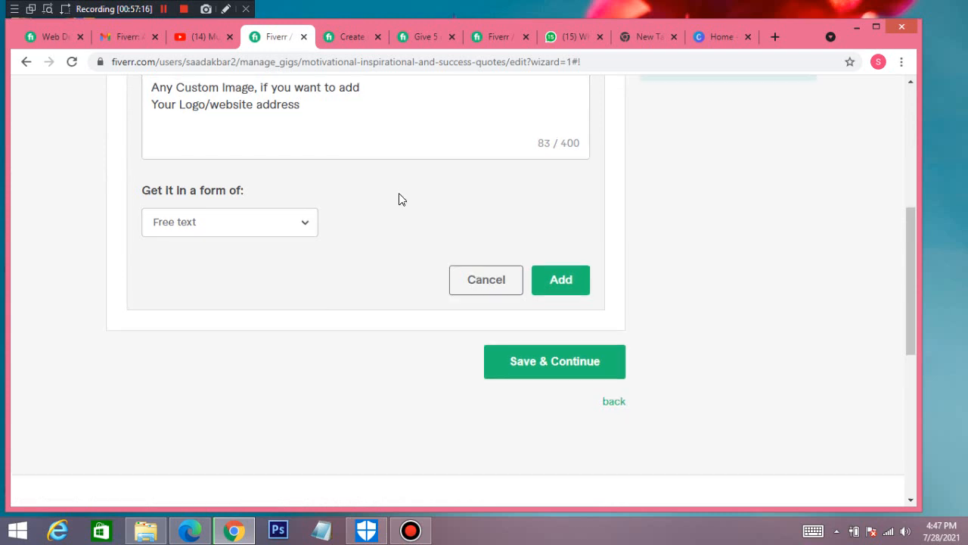
scroll(400, 198, "up", 2)
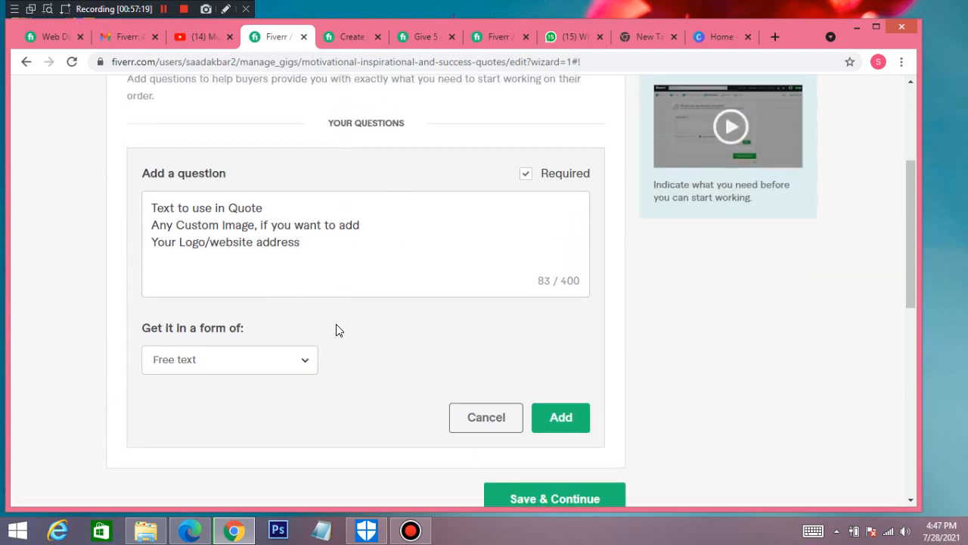
left_click(266, 360)
scroll(179, 441, "down", 2)
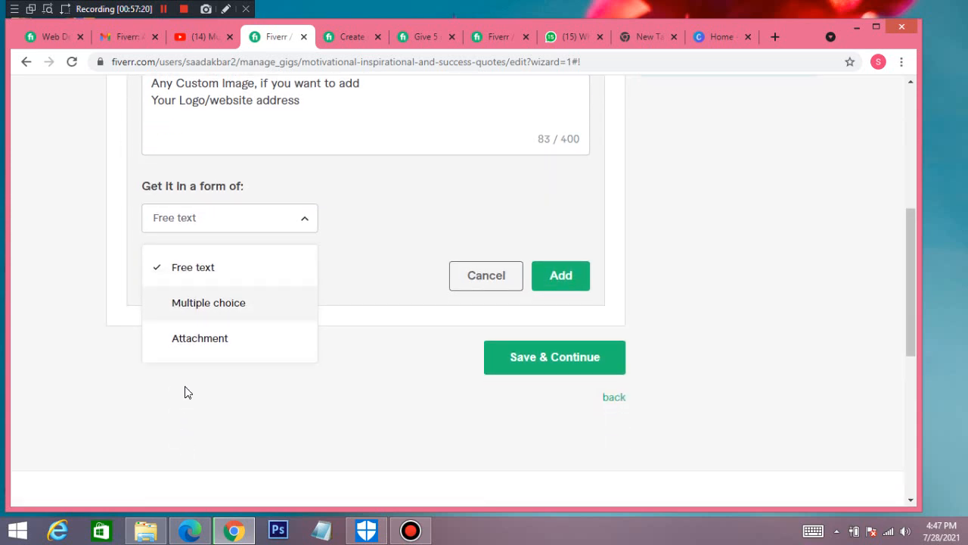
left_click(191, 346)
scroll(433, 278, "up", 2)
left_click(558, 419)
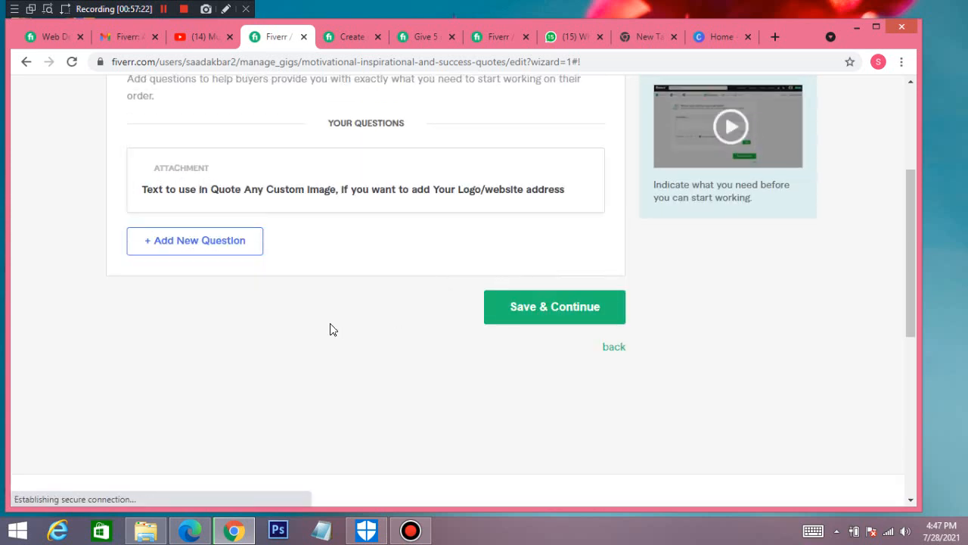
left_click(542, 310)
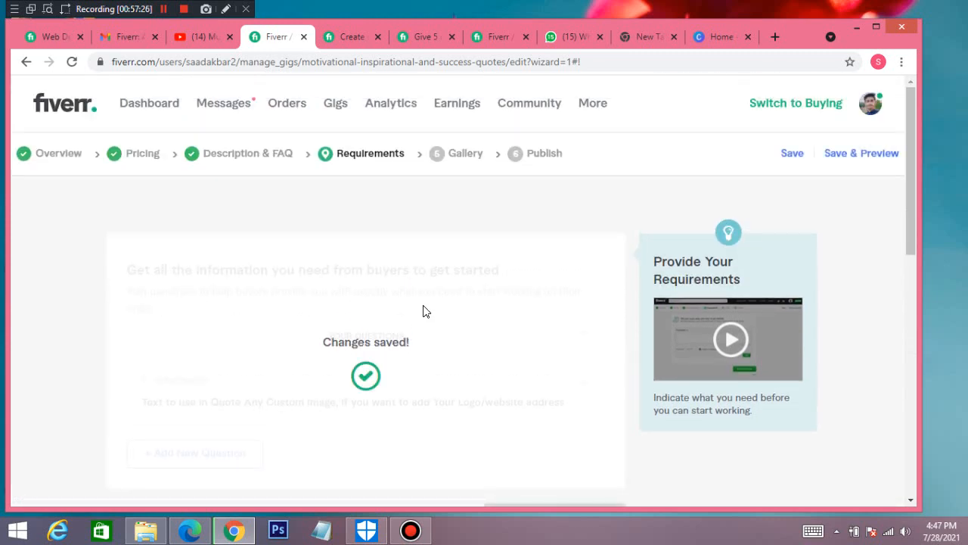
- Review the Gallery image slots and the 550 × 370 px minimum image size guidance
scroll(421, 229, "down", 4)
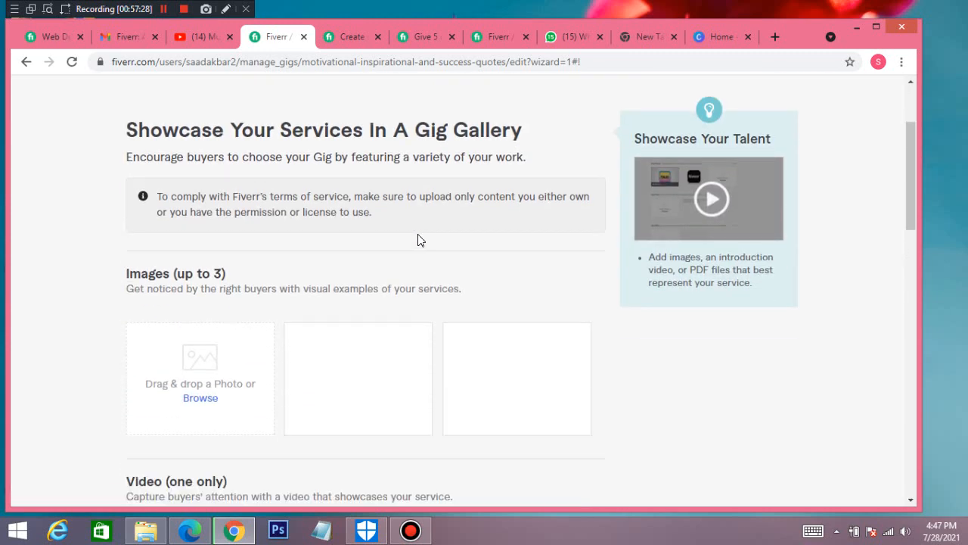
scroll(295, 243, "up", 1)
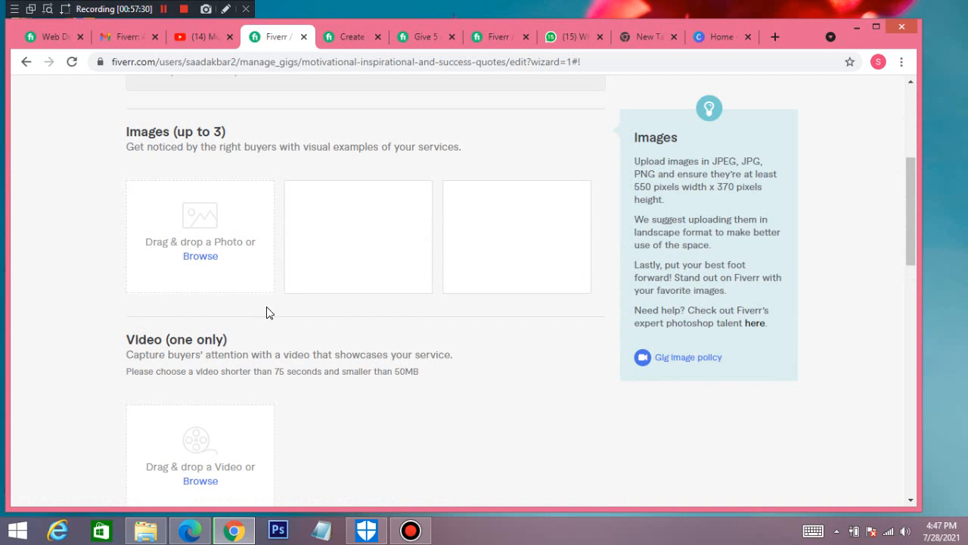
scroll(267, 311, "down", 1)
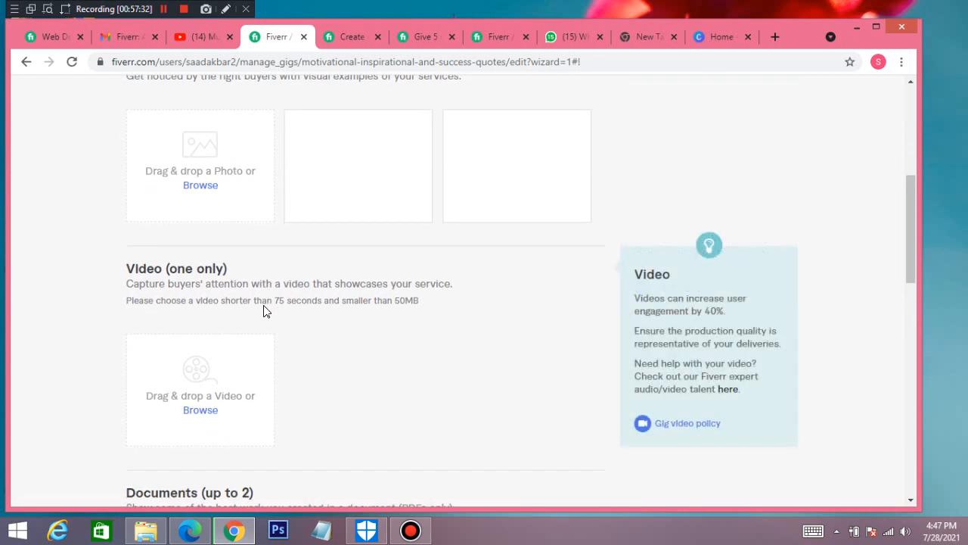
scroll(264, 310, "up", 1)
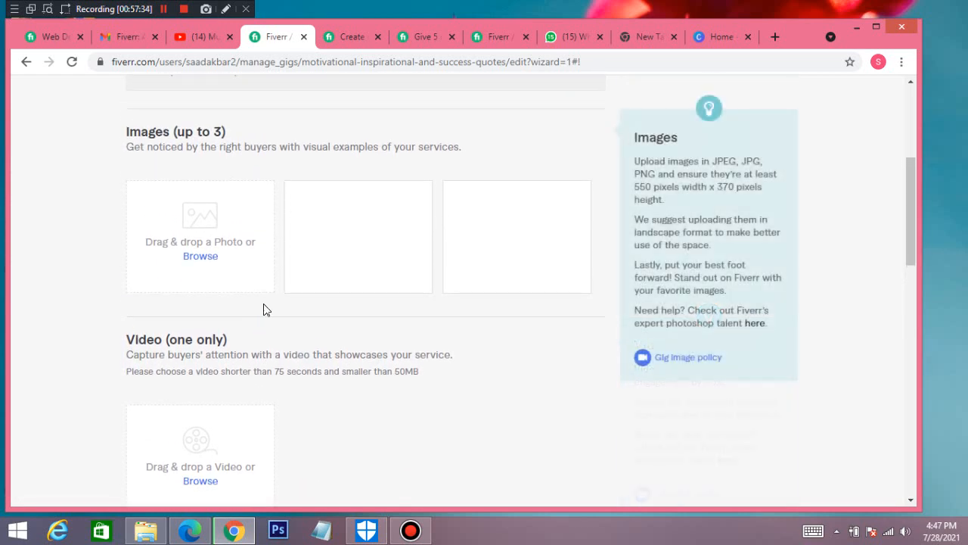
scroll(318, 272, "up", 1)
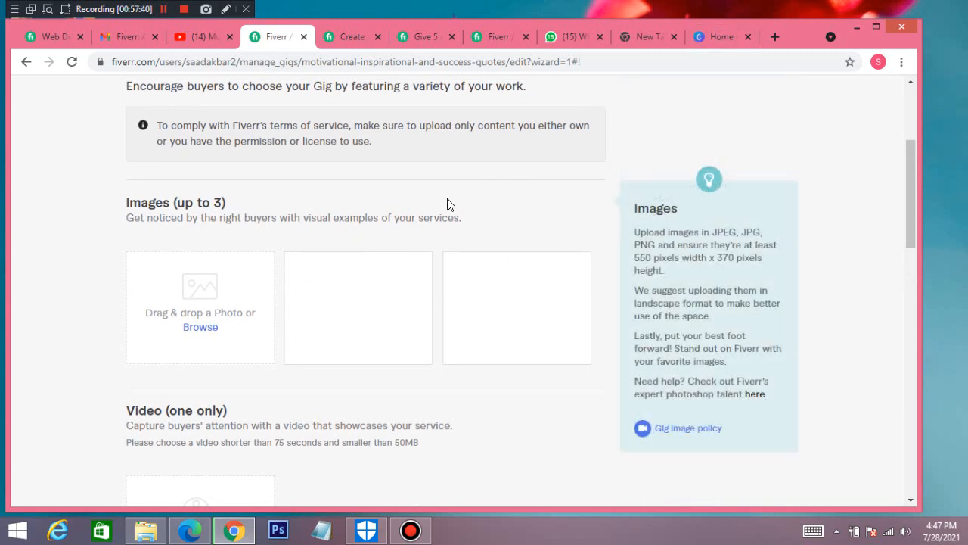
mouse_move(70, 178)
left_mouse_down()
mouse_move(287, 355)
mouse_move(558, 354)
mouse_move(637, 372)
left_mouse_up()
left_click_drag(635, 257, 764, 258)
left_click(749, 261)
- From Canva's home page, create a custom-size design of 550 × 370 px
left_click(705, 36)
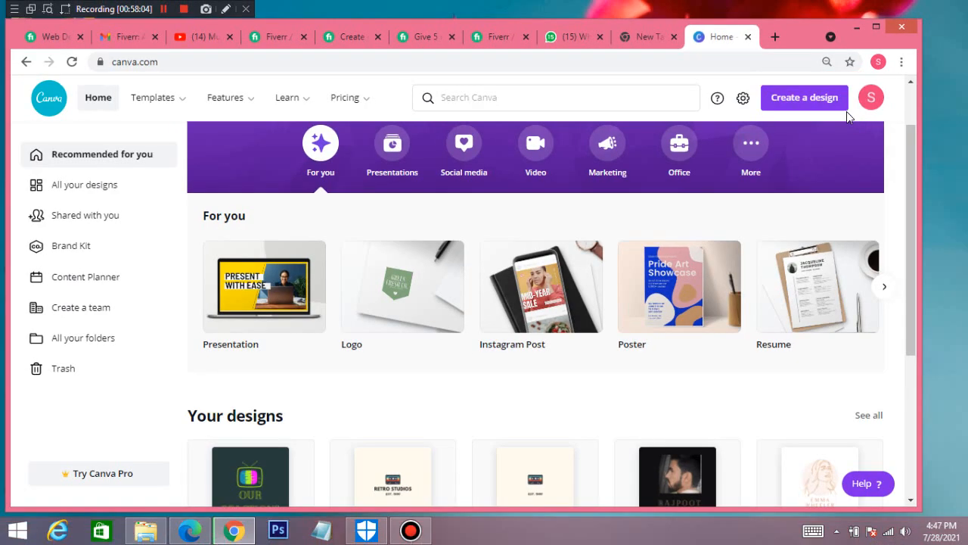
left_click(815, 97)
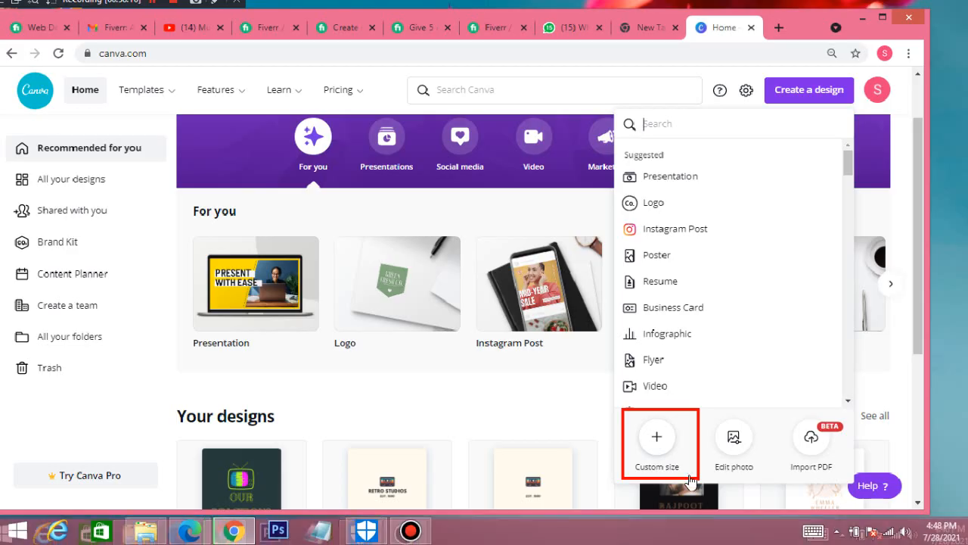
left_click(657, 440)
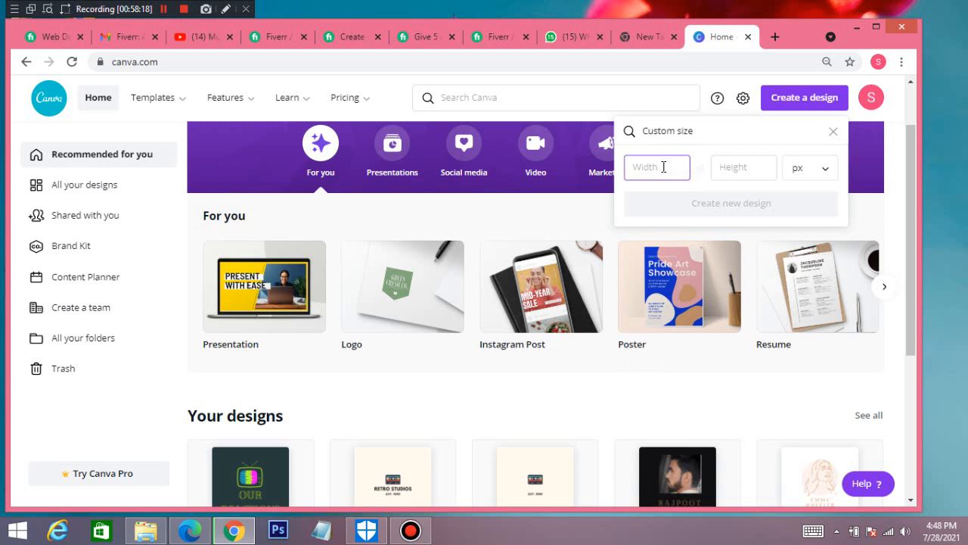
type("550")
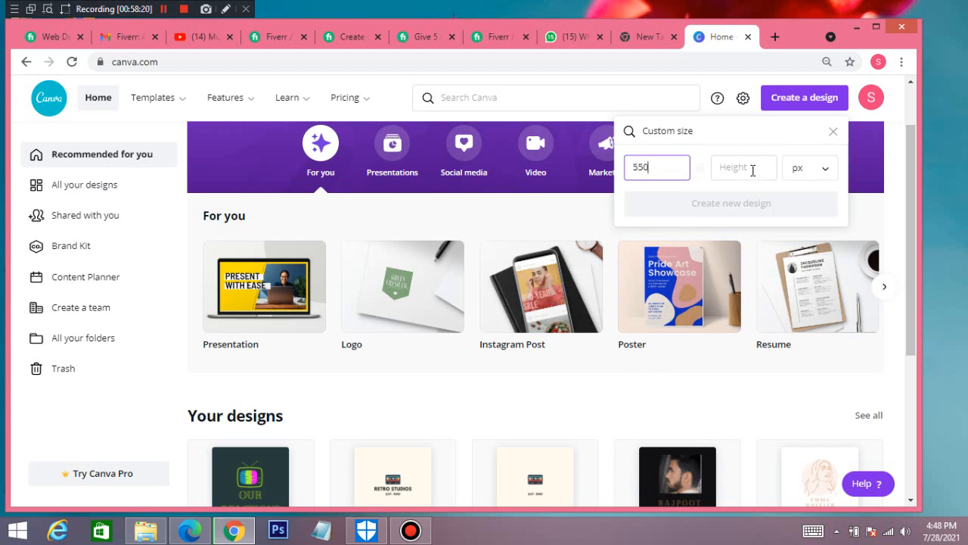
left_click(752, 170)
type("3")
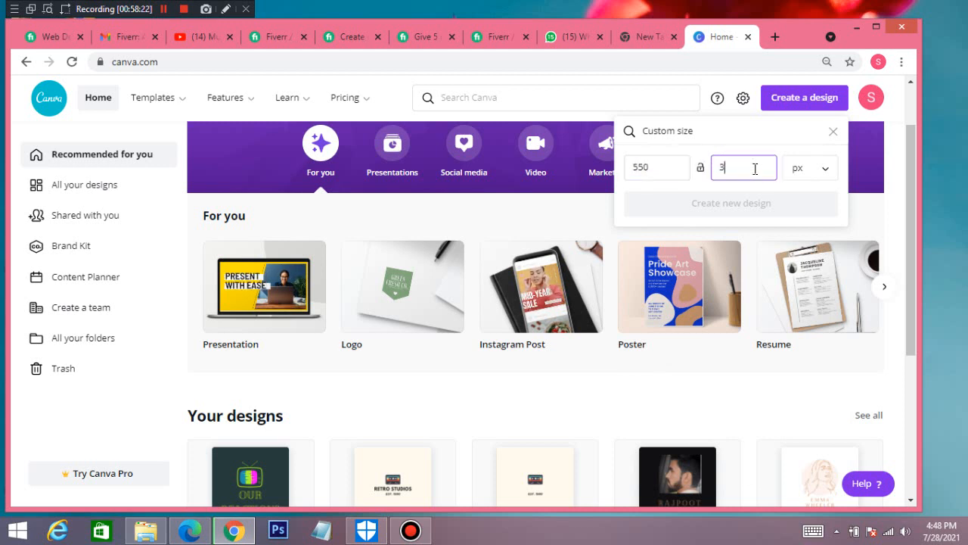
type("70")
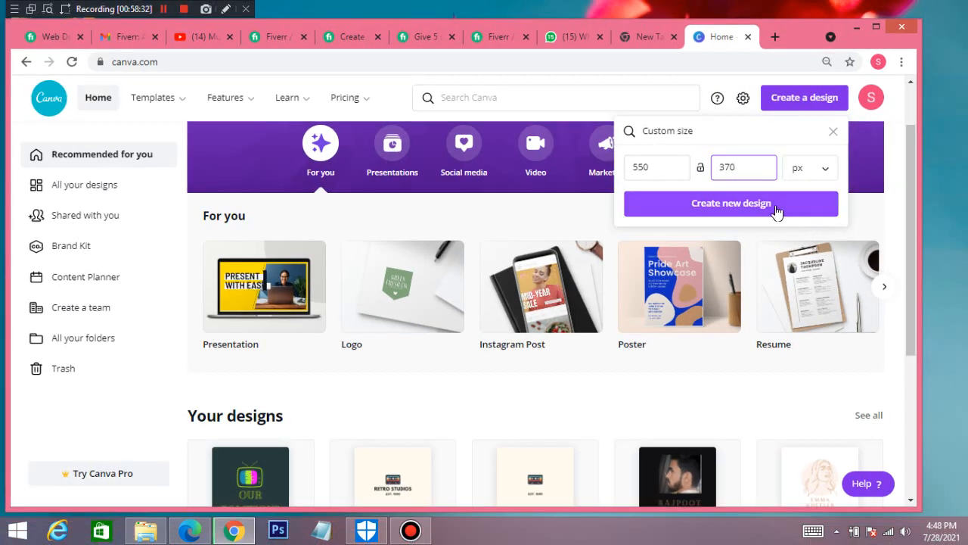
left_click(813, 280)
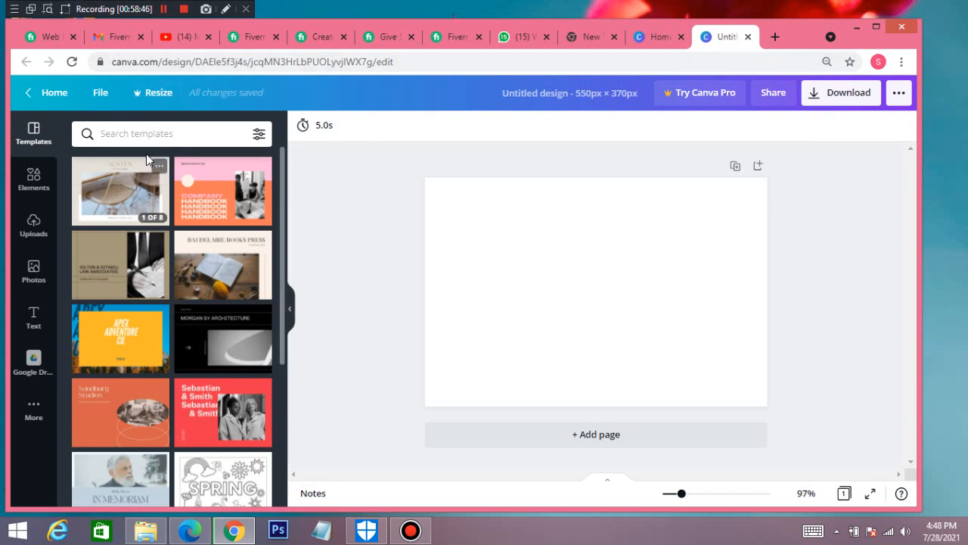
left_click(140, 133)
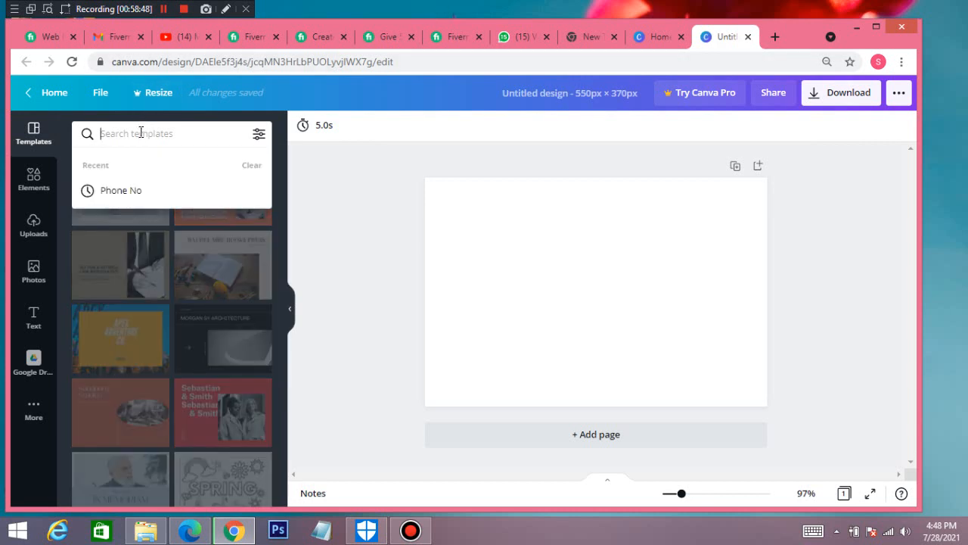
type("quotes")
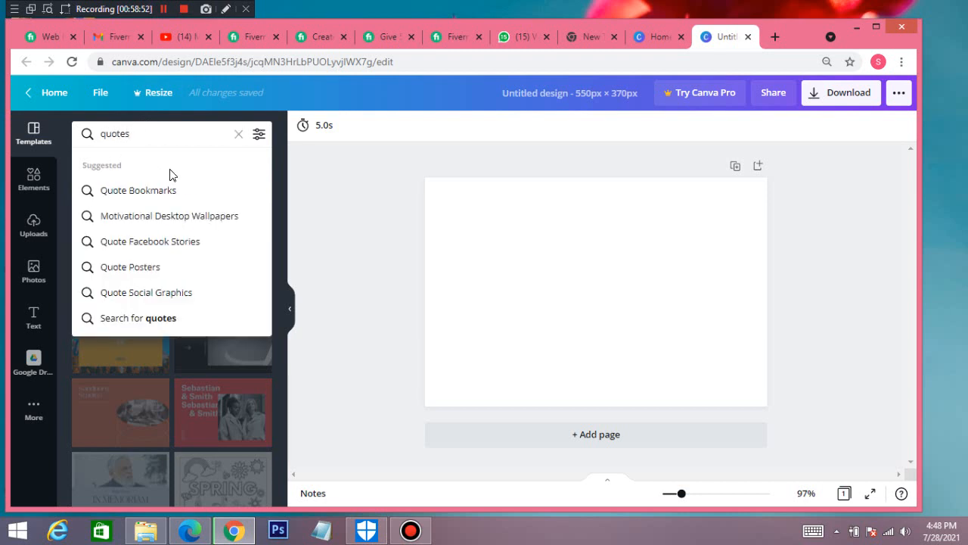
key("Return")
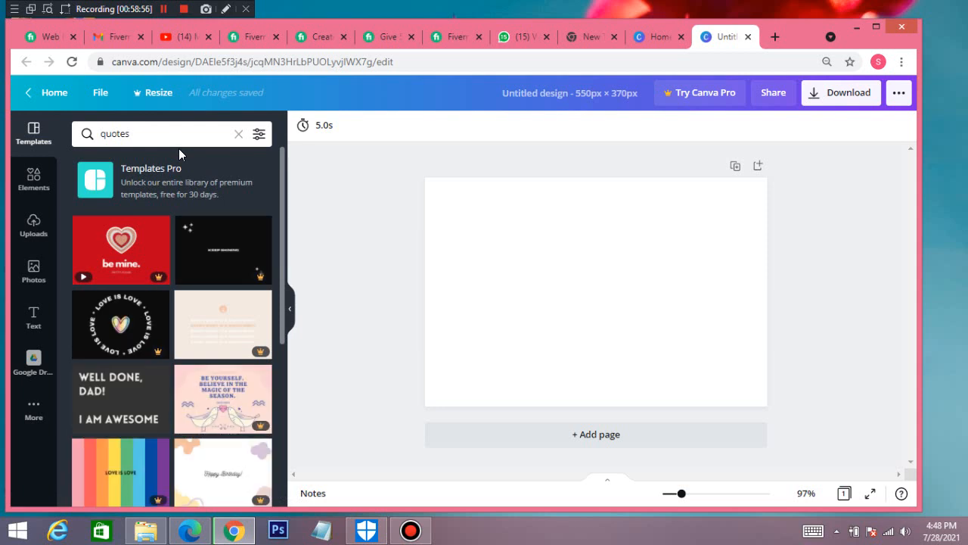
left_click(101, 133)
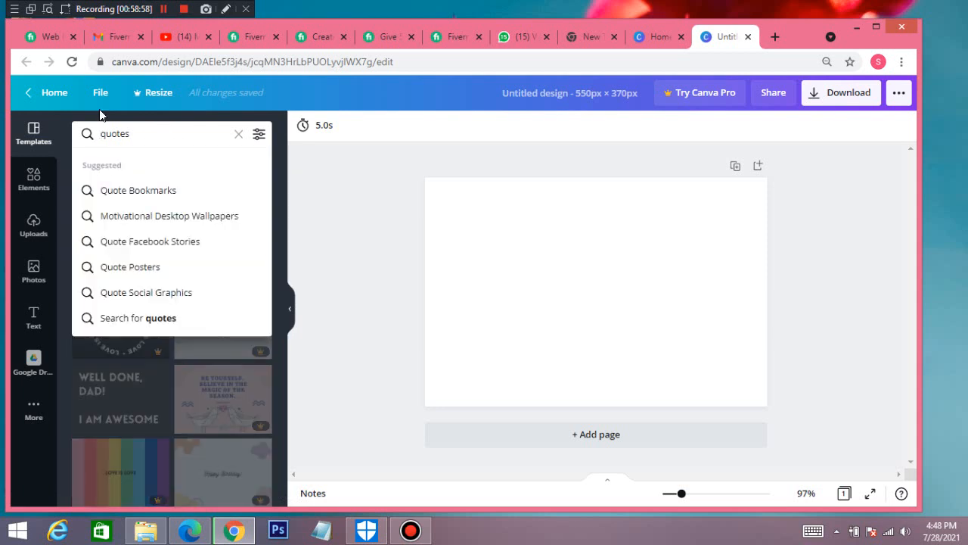
type("motivational")
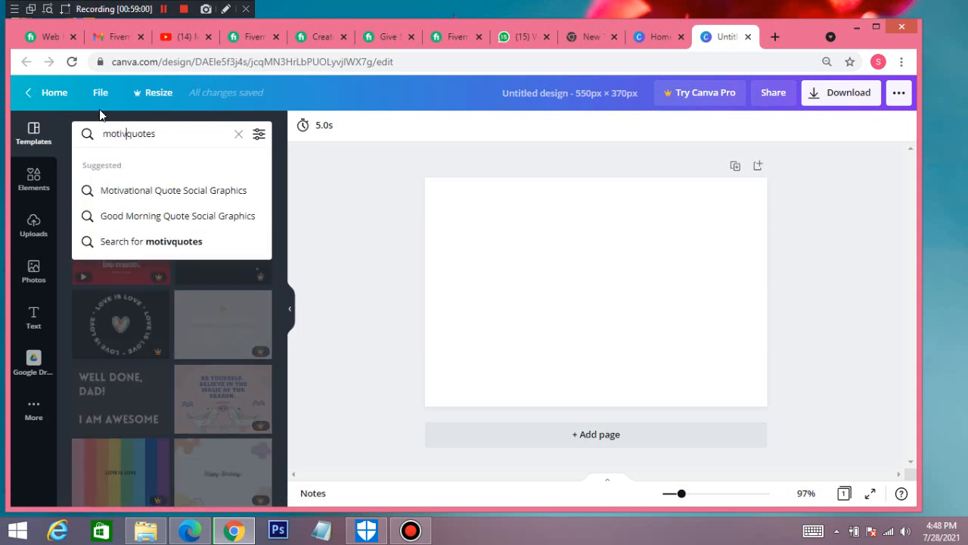
key("Return")
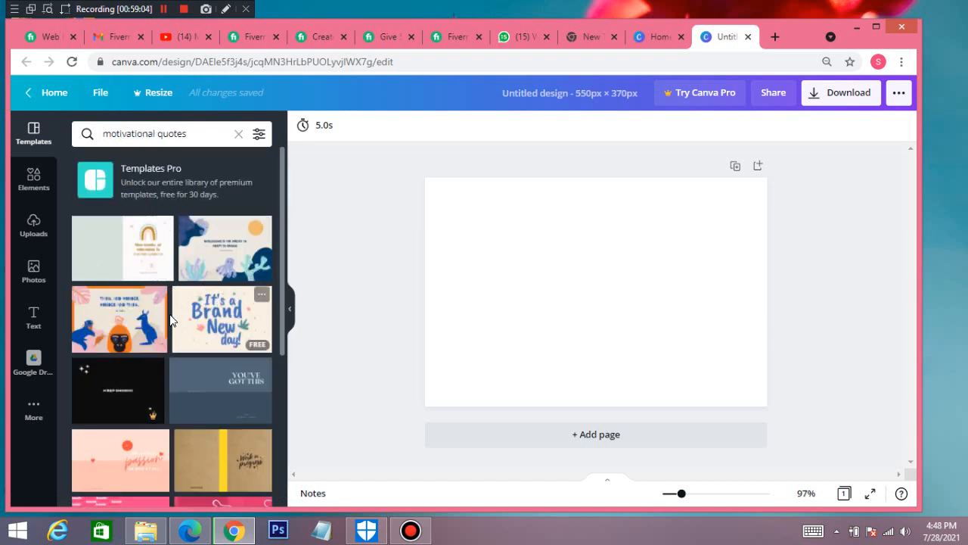
scroll(179, 308, "down", 1)
scroll(180, 306, "down", 2)
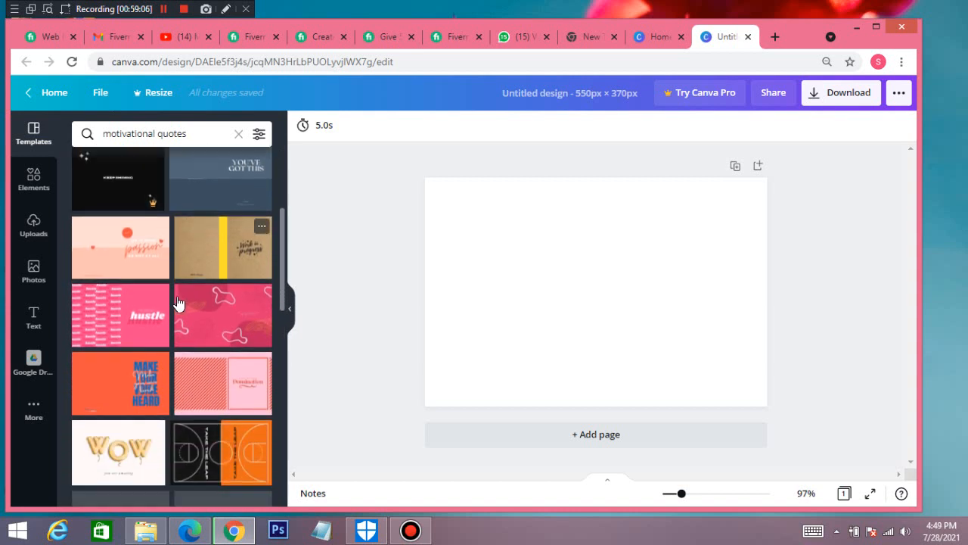
scroll(187, 268, "up", 3)
left_click(189, 134)
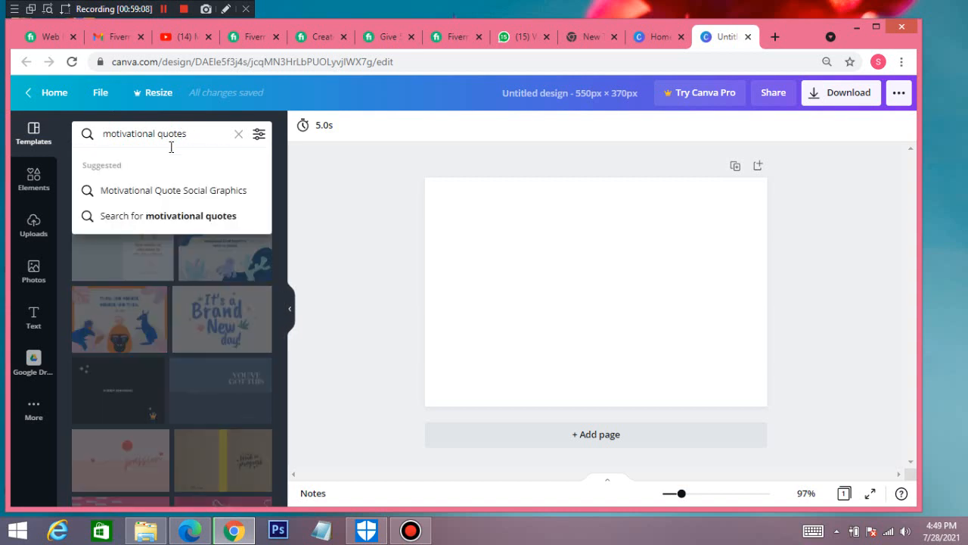
left_click(172, 218)
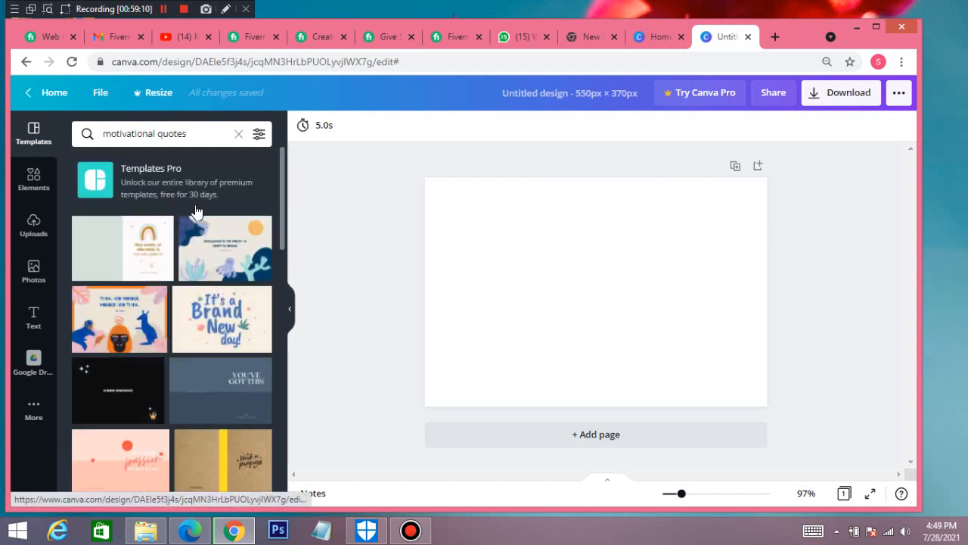
scroll(208, 273, "down", 5)
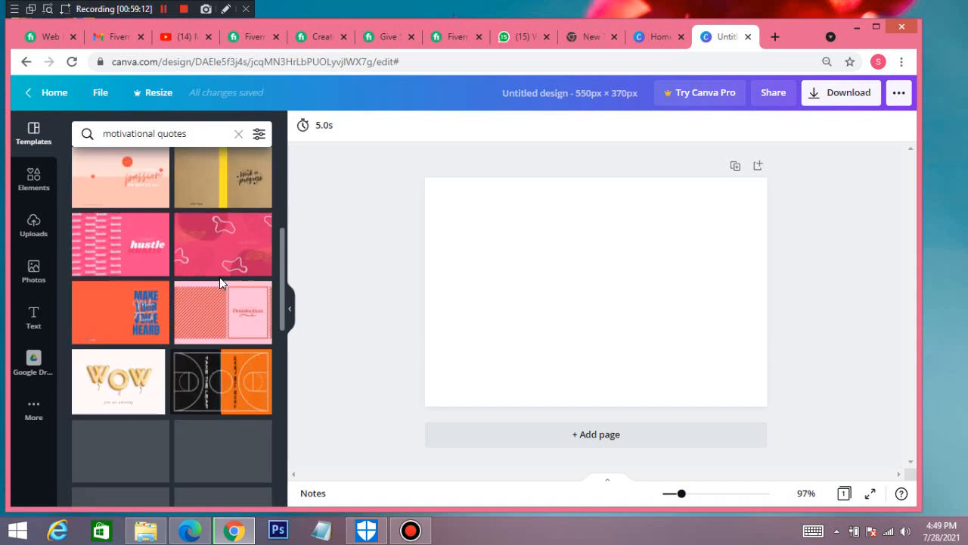
scroll(208, 273, "up", 5)
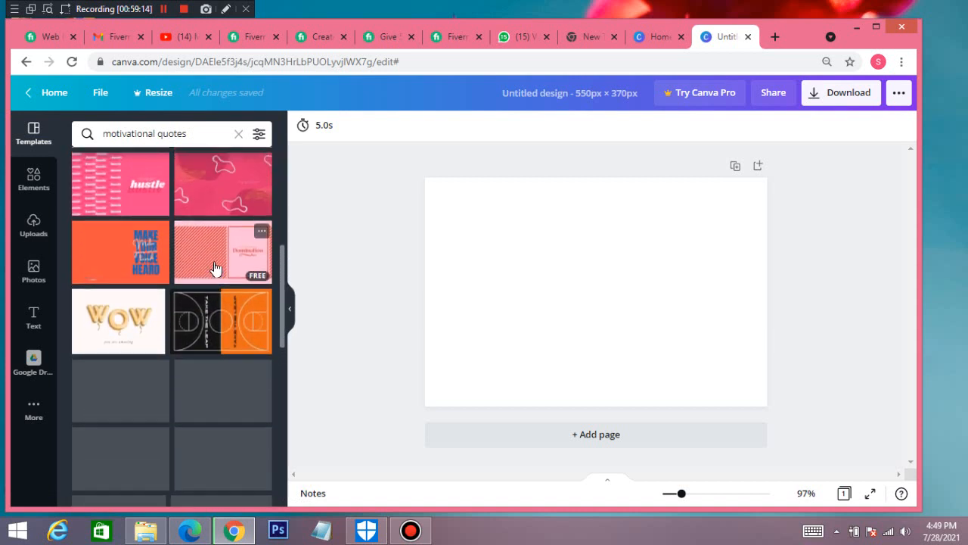
left_click(237, 135)
left_click(162, 132)
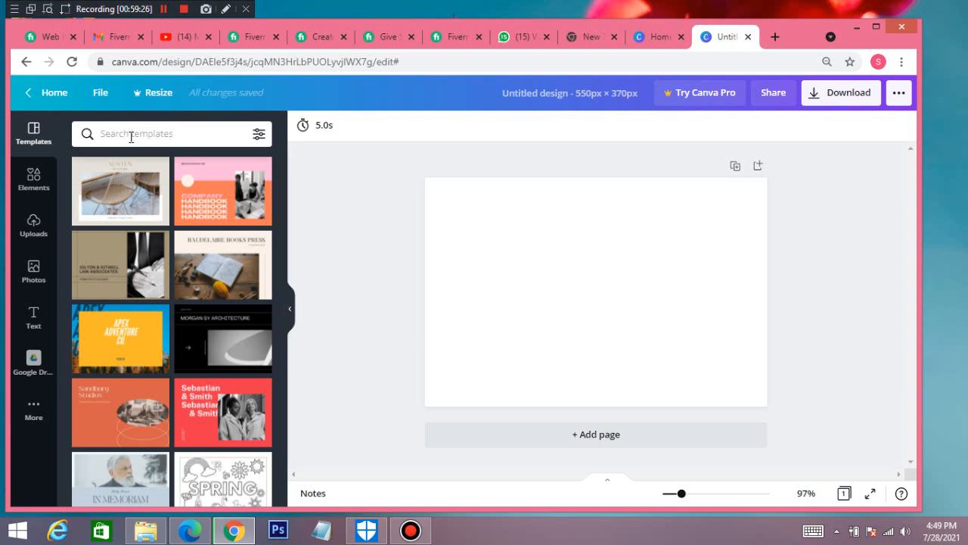
type("Motivationquotes")
left_click_drag(155, 138, 145, 140)
key("BackSpace")
key("Return")
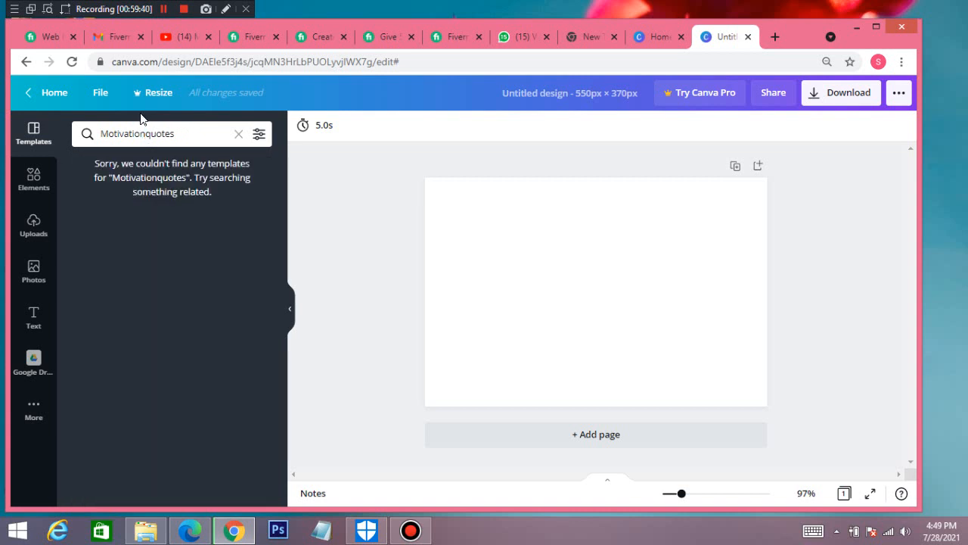
left_click(144, 134)
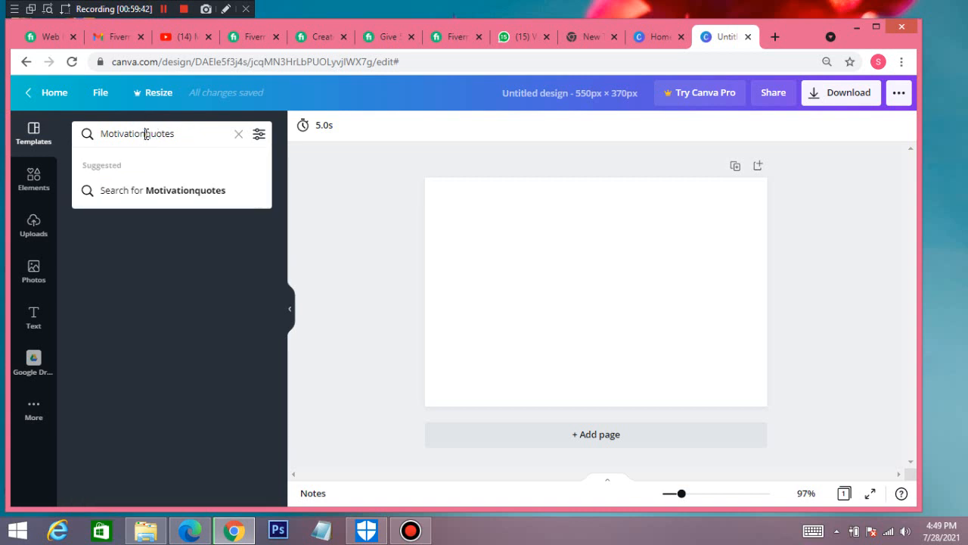
key("Return")
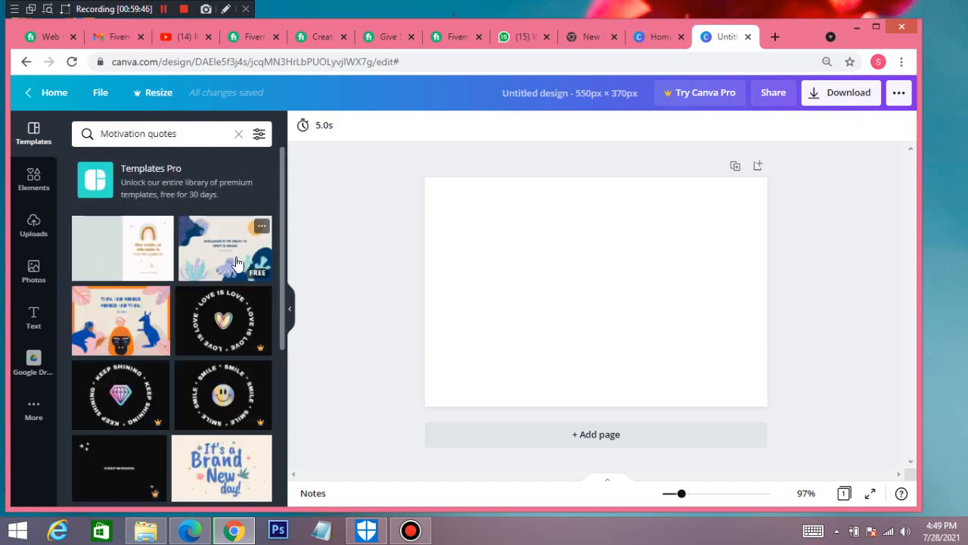
scroll(234, 261, "down", 6)
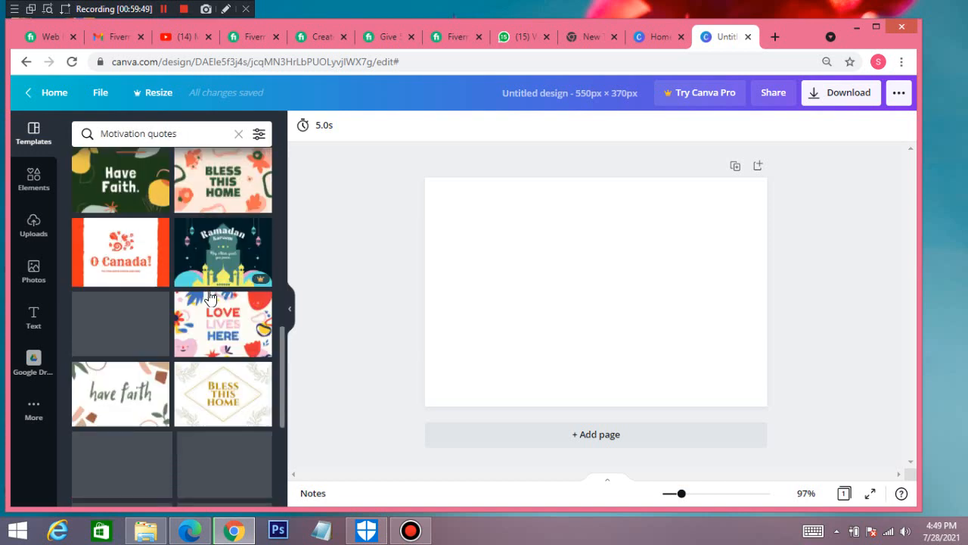
scroll(190, 333, "down", 4)
scroll(189, 327, "down", 2)
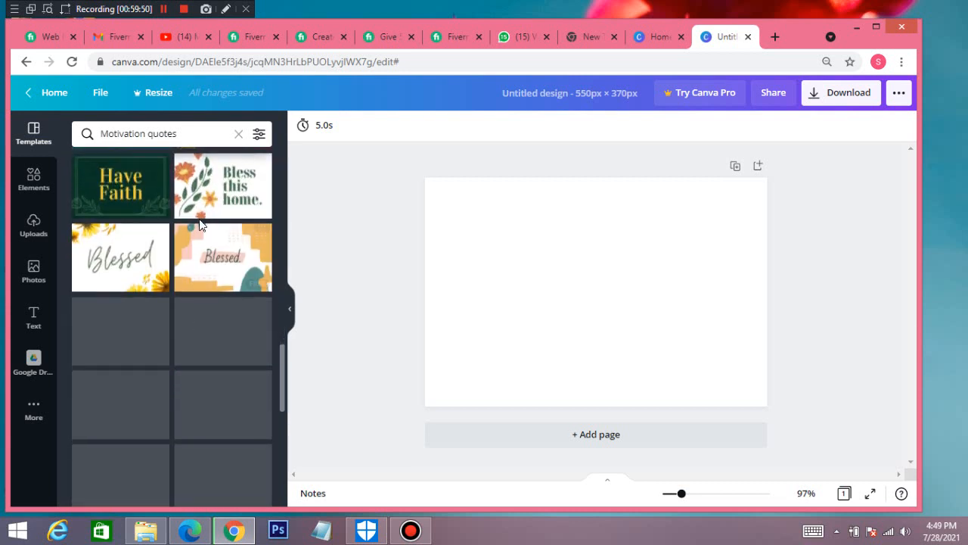
scroll(189, 328, "up", 2)
left_click(239, 134)
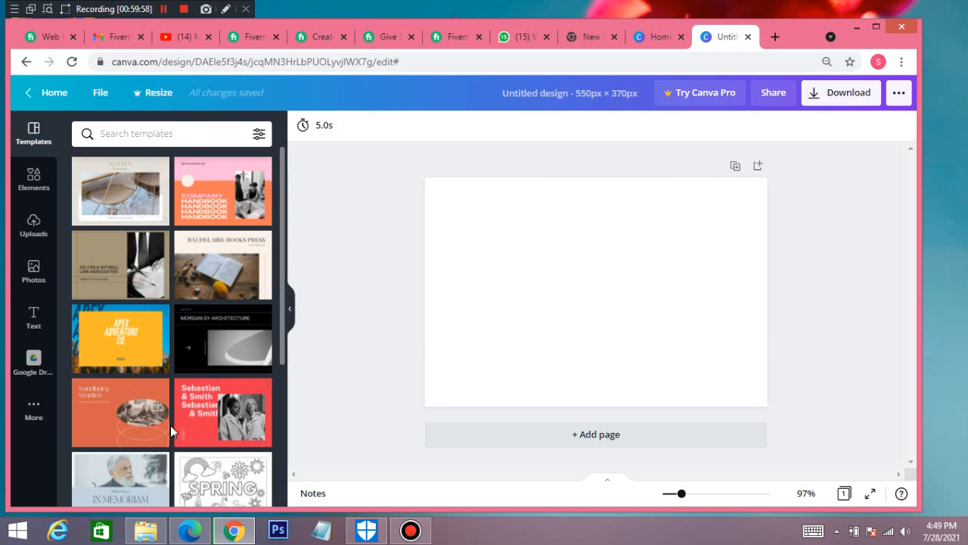
scroll(170, 423, "down", 3)
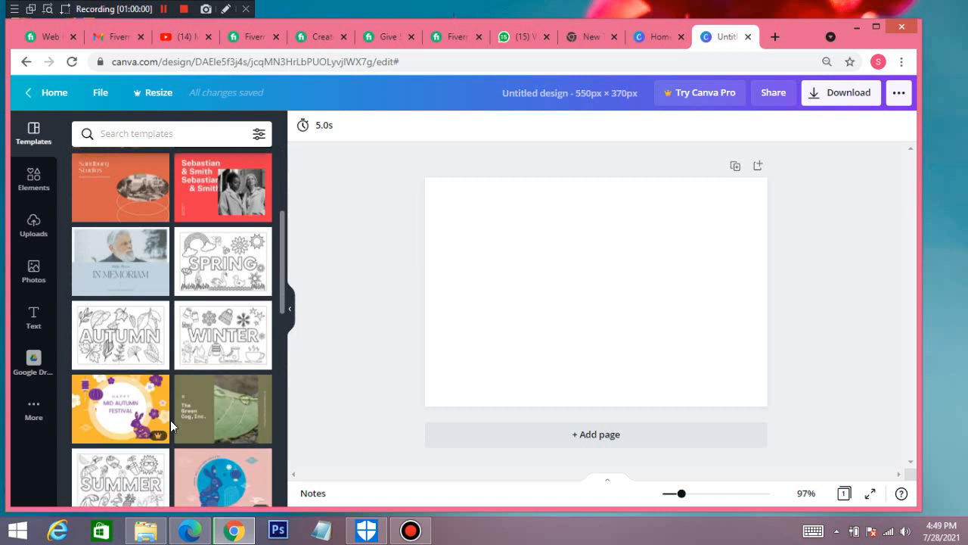
scroll(170, 420, "down", 3)
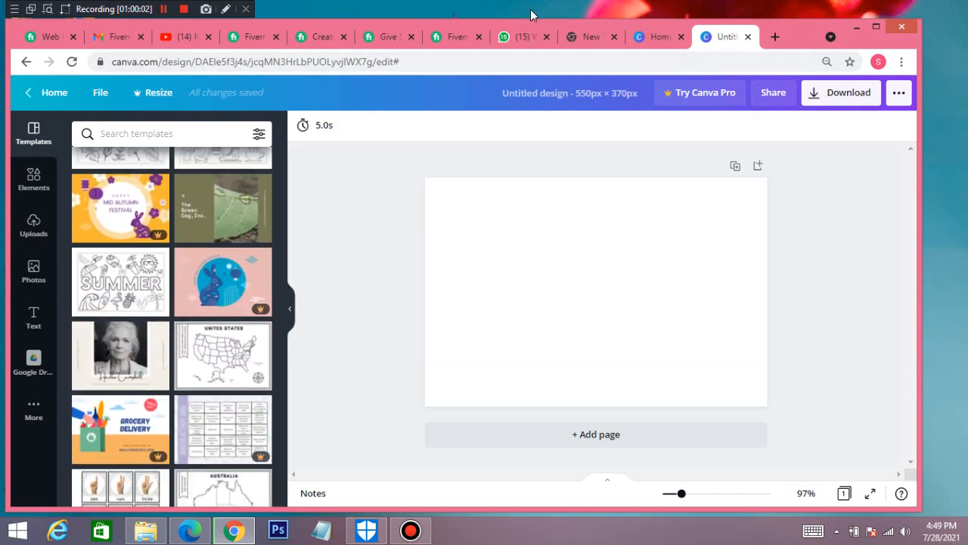
- Place the Love Your Craft & Practice Often template, undoing an accidental background photo resize
left_click(164, 9)
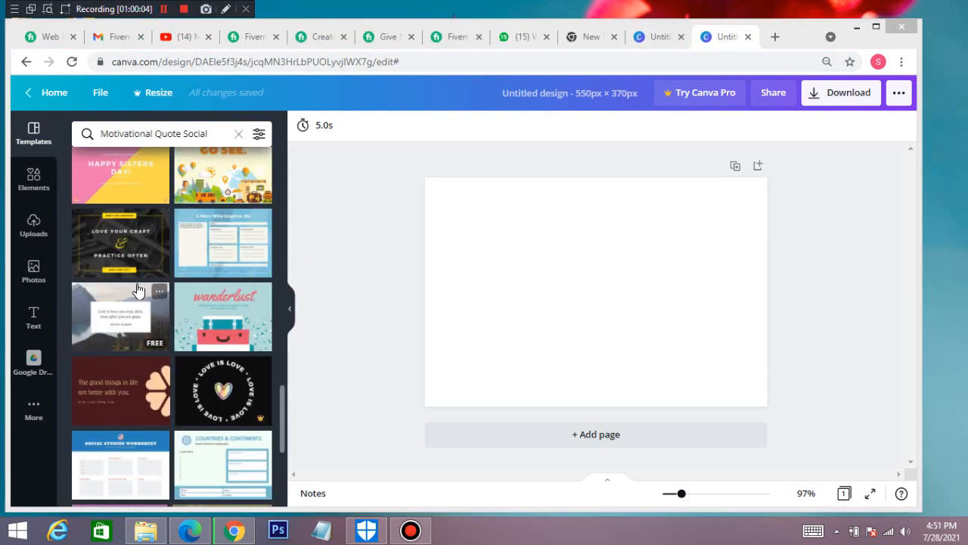
left_click_drag(125, 244, 511, 259)
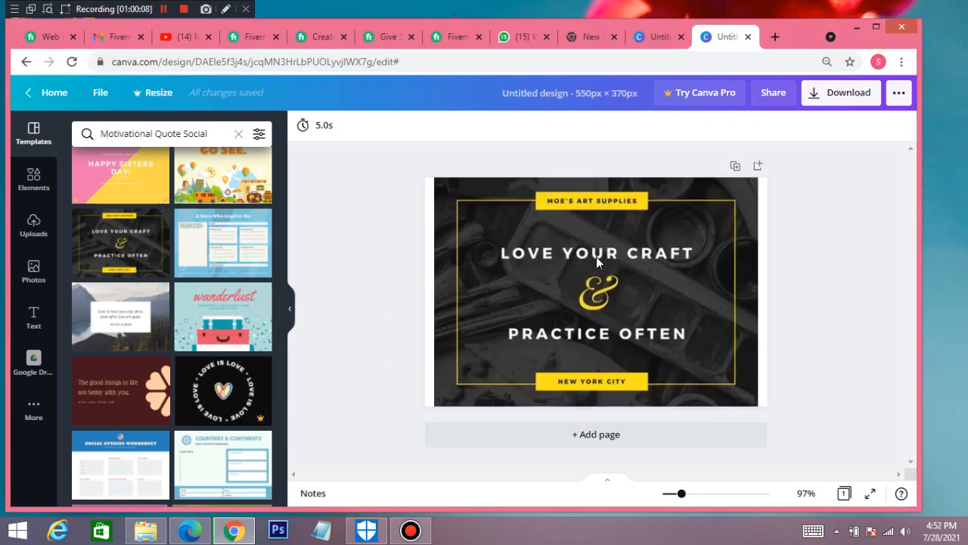
left_click(690, 290)
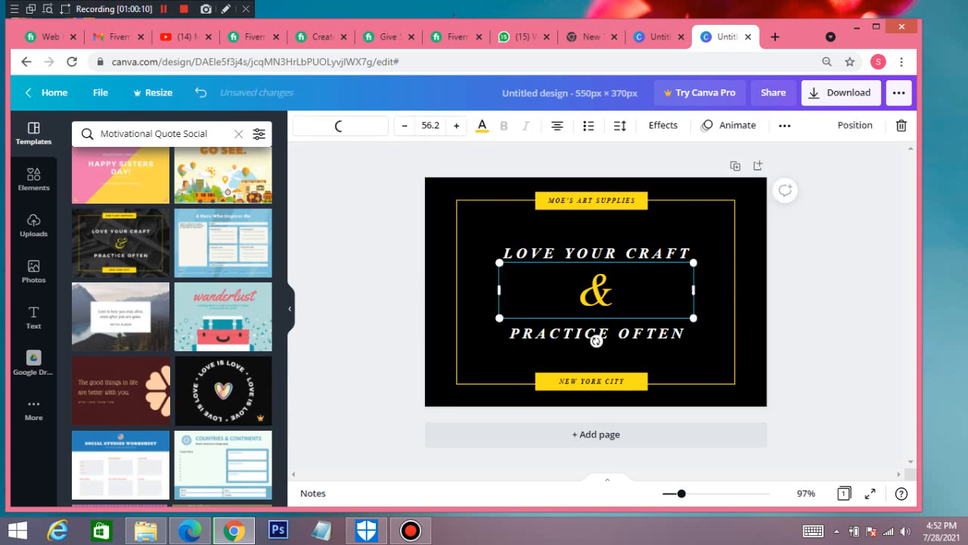
left_click_drag(409, 172, 769, 311)
left_click_drag(769, 276, 764, 271)
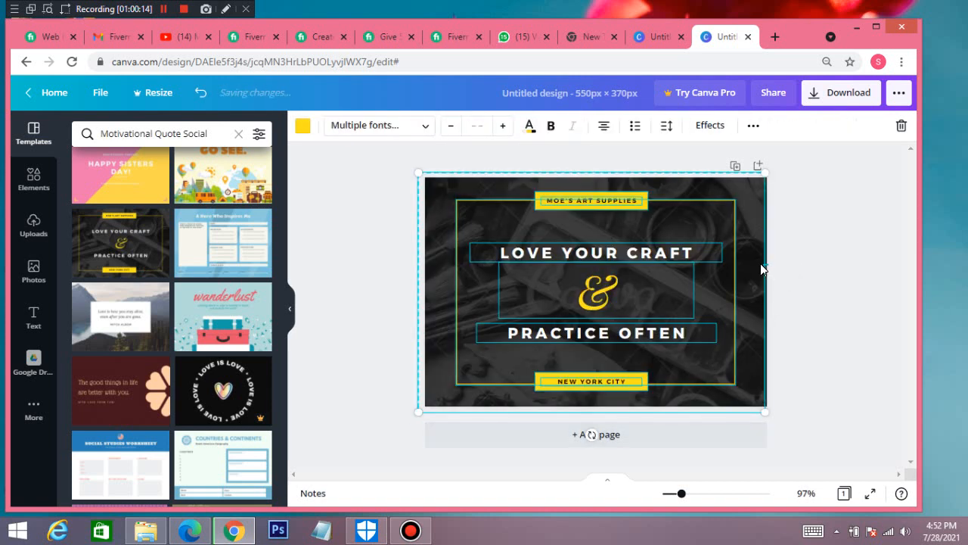
left_click(755, 263)
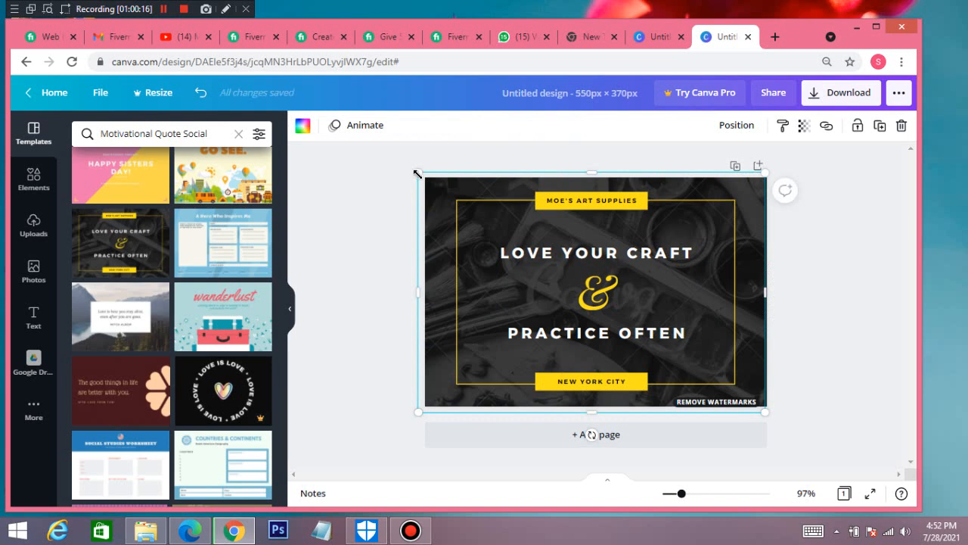
left_click_drag(429, 180, 535, 243)
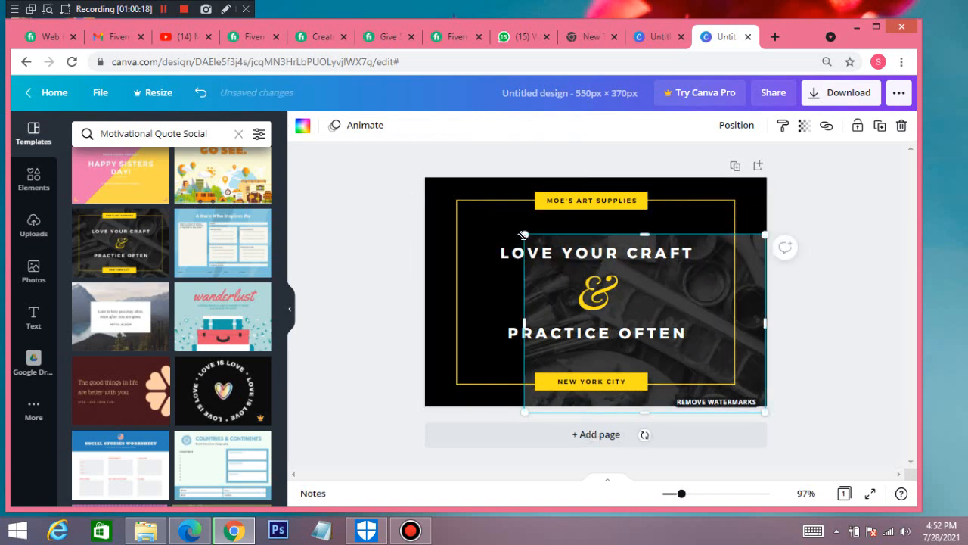
key("ctrl+z")
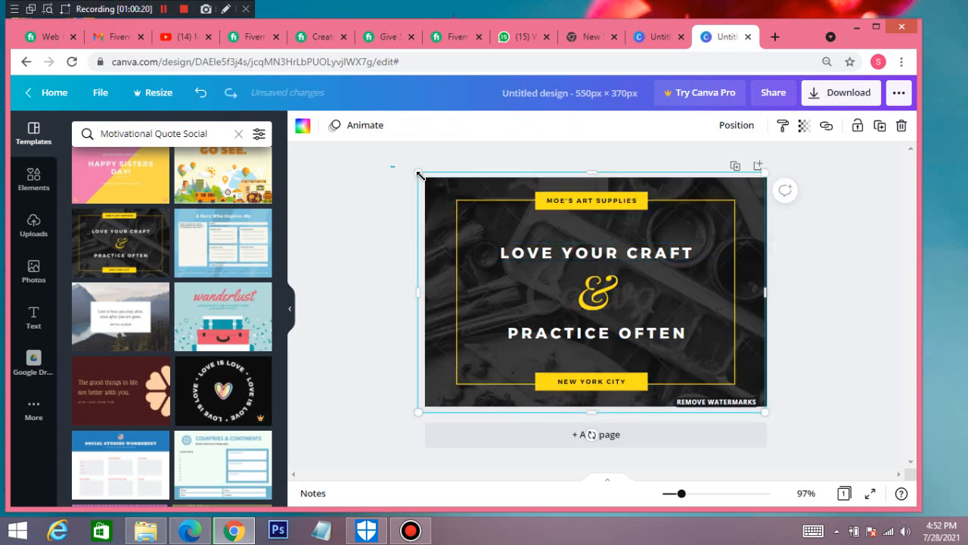
- Scale all the quote's elements down together into the page's top-left corner
left_click_drag(391, 166, 766, 411)
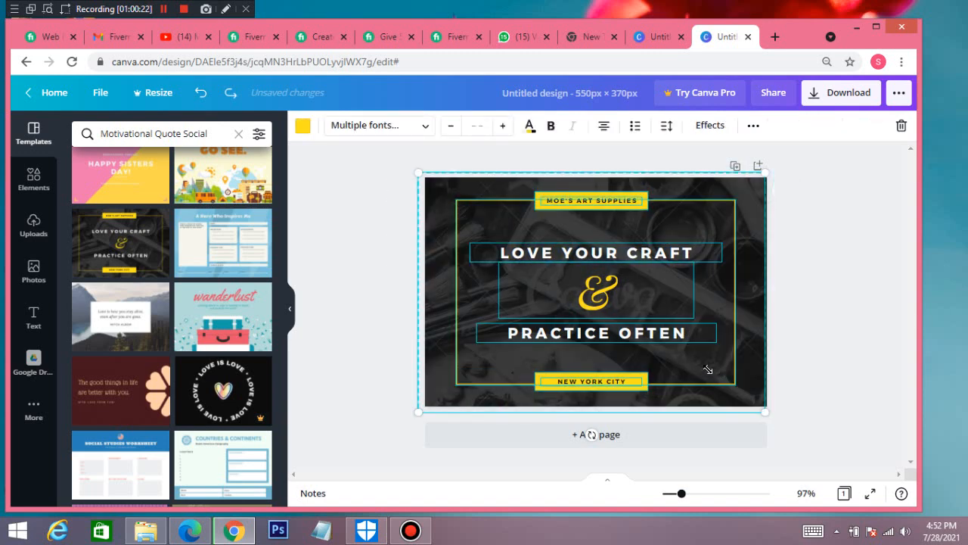
left_click_drag(708, 369, 604, 301)
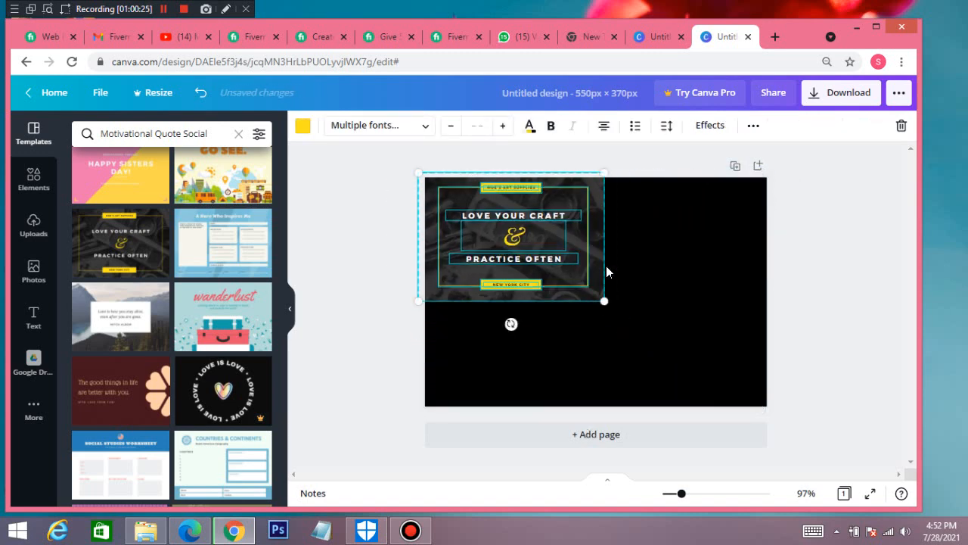
left_click(630, 264)
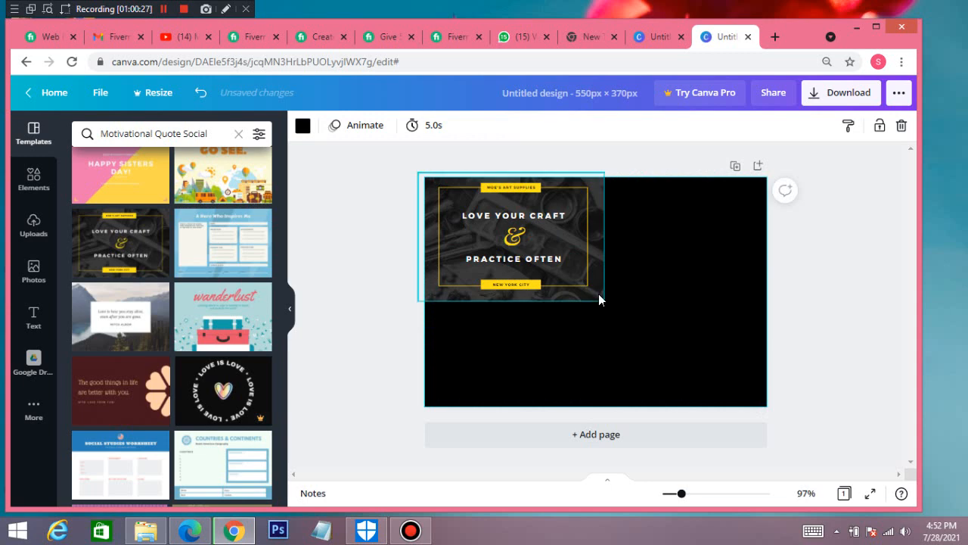
scroll(234, 328, "down", 1)
scroll(234, 328, "down", 3)
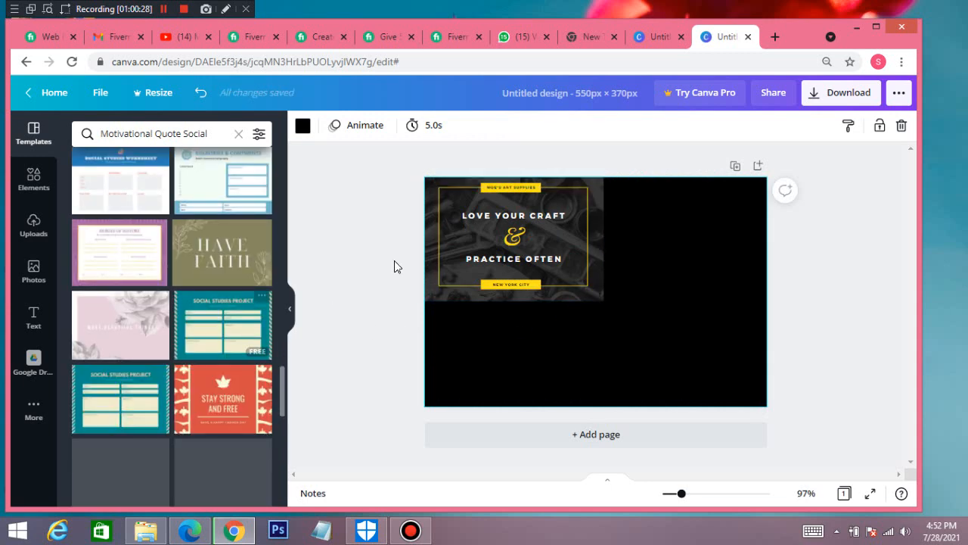
scroll(162, 368, "down", 10)
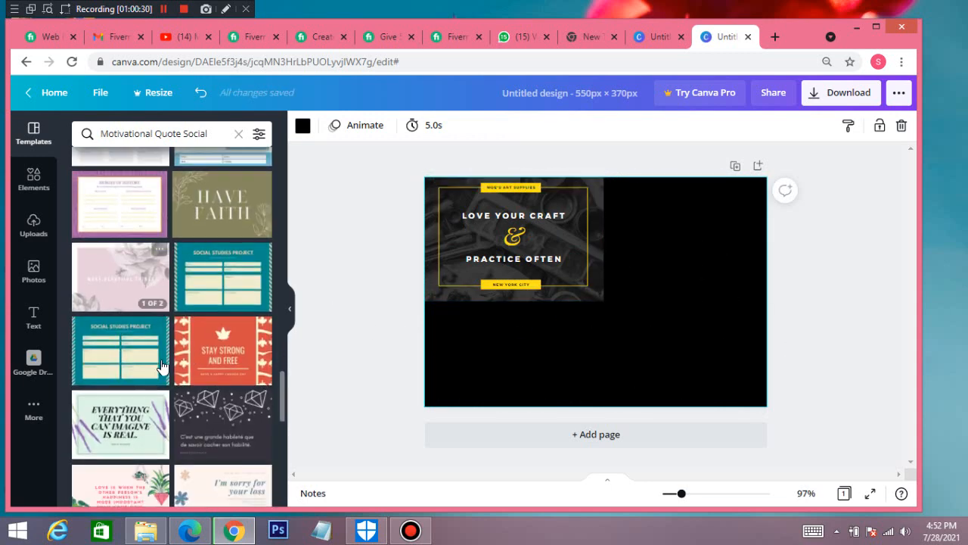
scroll(161, 361, "up", 4)
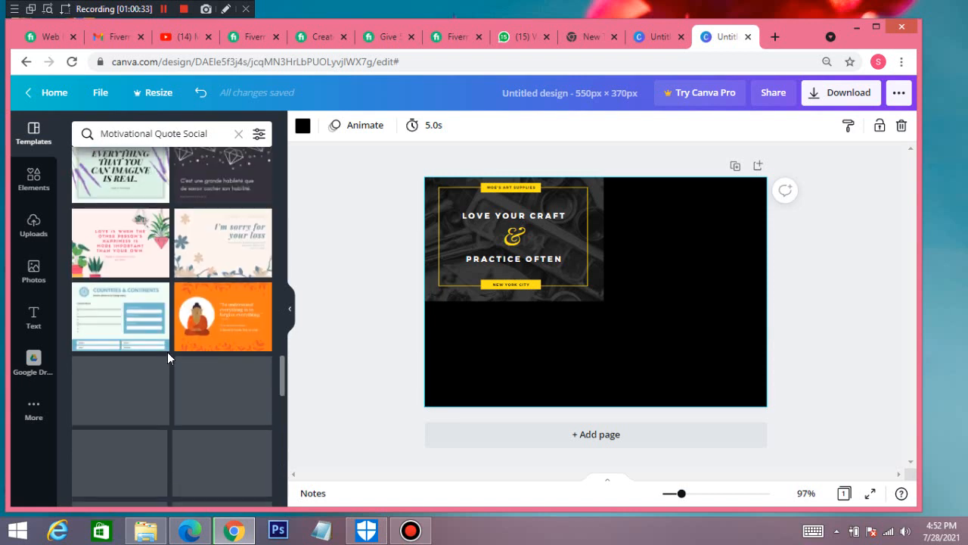
scroll(171, 333, "up", 1)
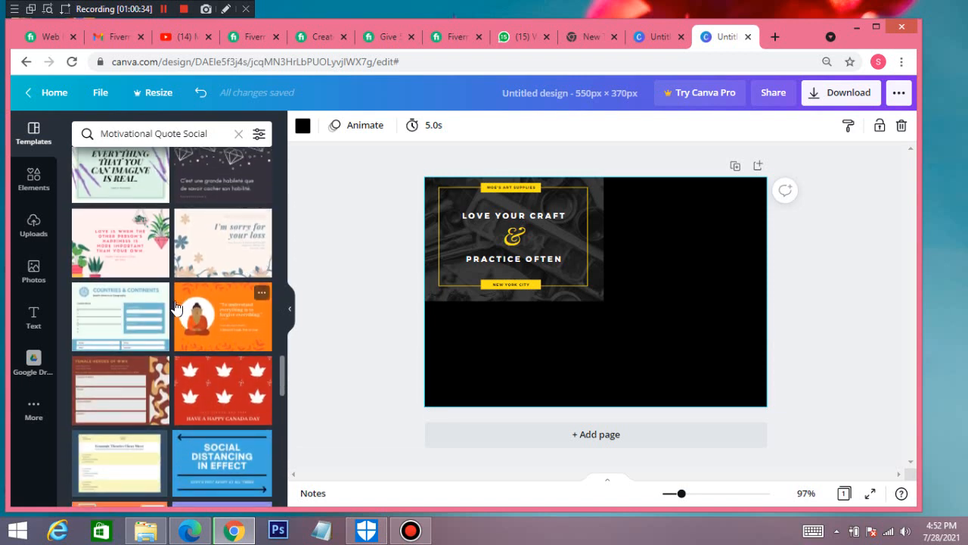
scroll(176, 308, "up", 2)
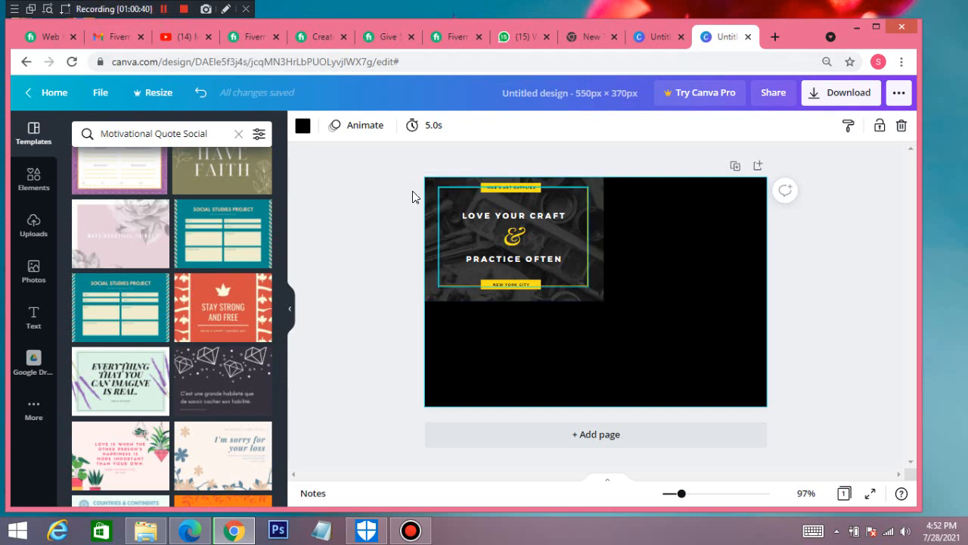
- Download the Man Success blue Filter Motivational Quote design in JPG format
left_click(167, 11)
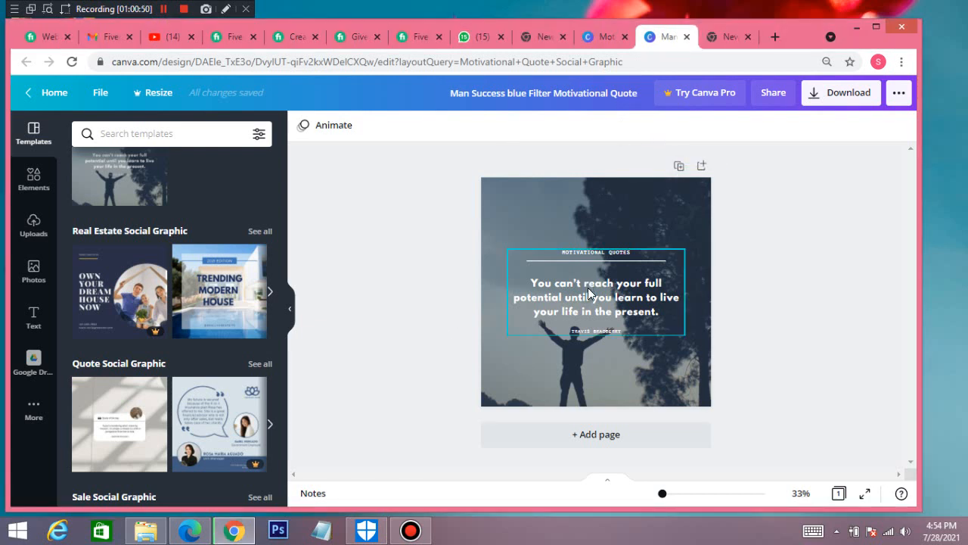
left_click(589, 294)
left_click(746, 251)
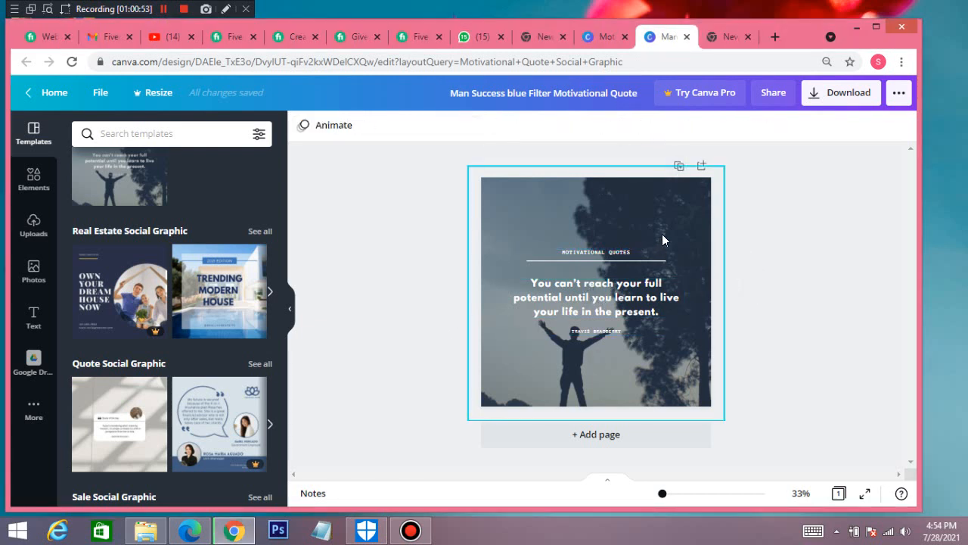
left_click(830, 103)
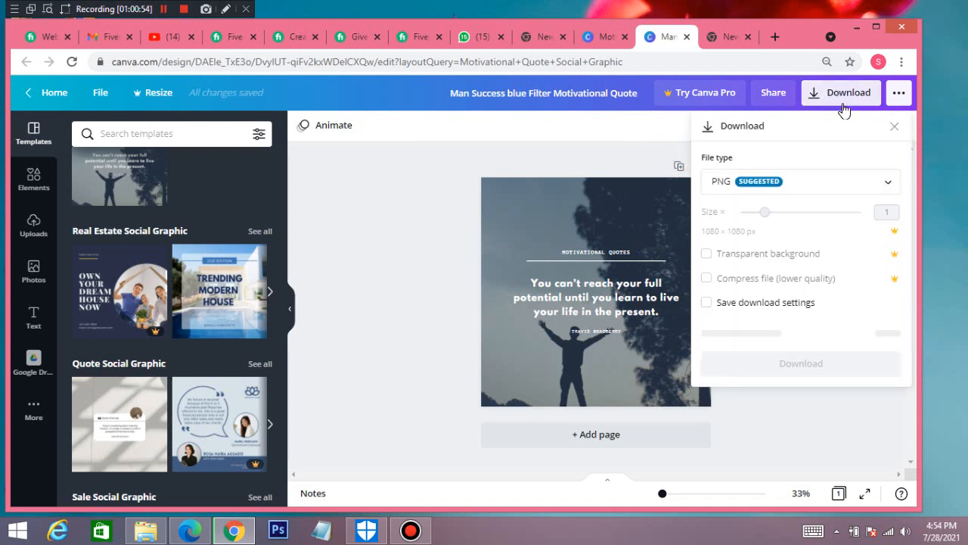
left_click(789, 188)
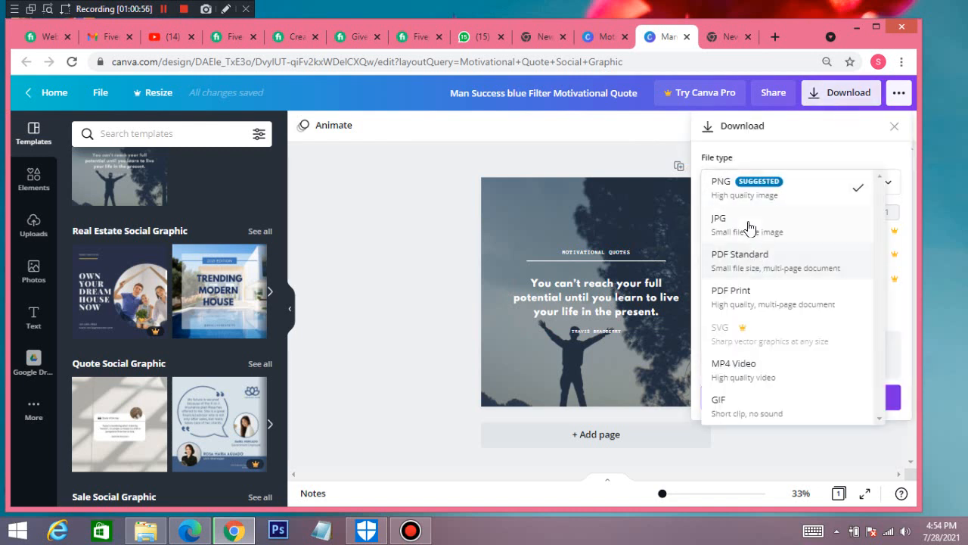
left_click(748, 222)
left_click(773, 394)
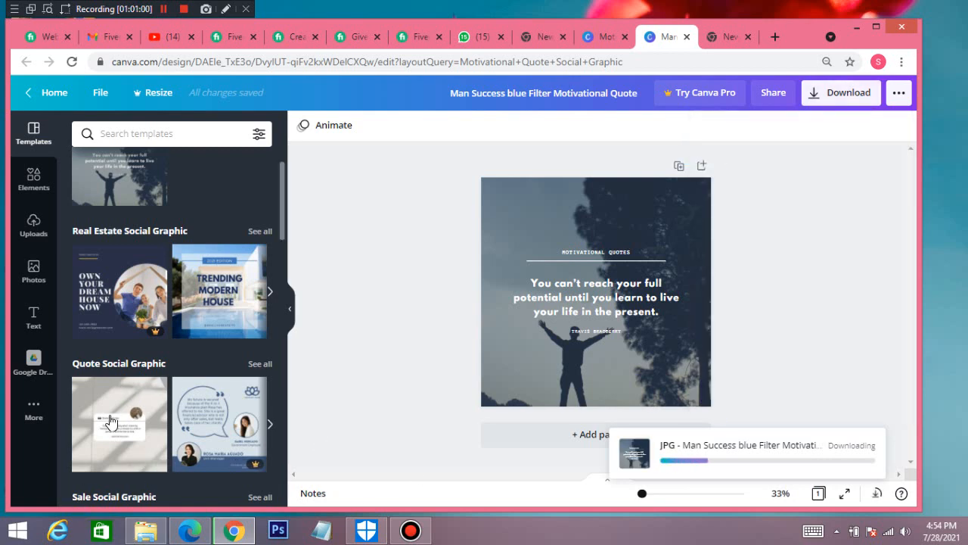
- Dismiss the download success message and apply the orange Gong Xi Fa Cai template
scroll(167, 336, "down", 5)
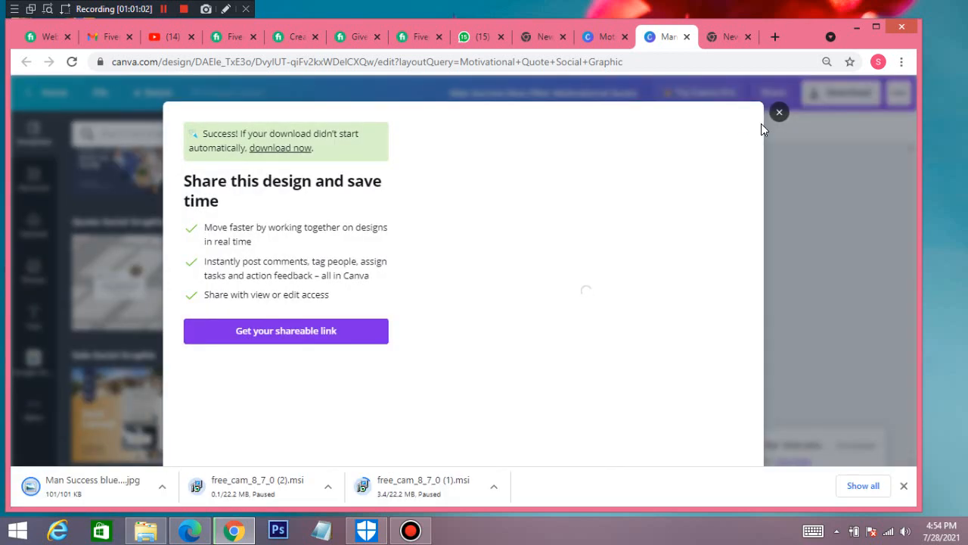
left_click(779, 112)
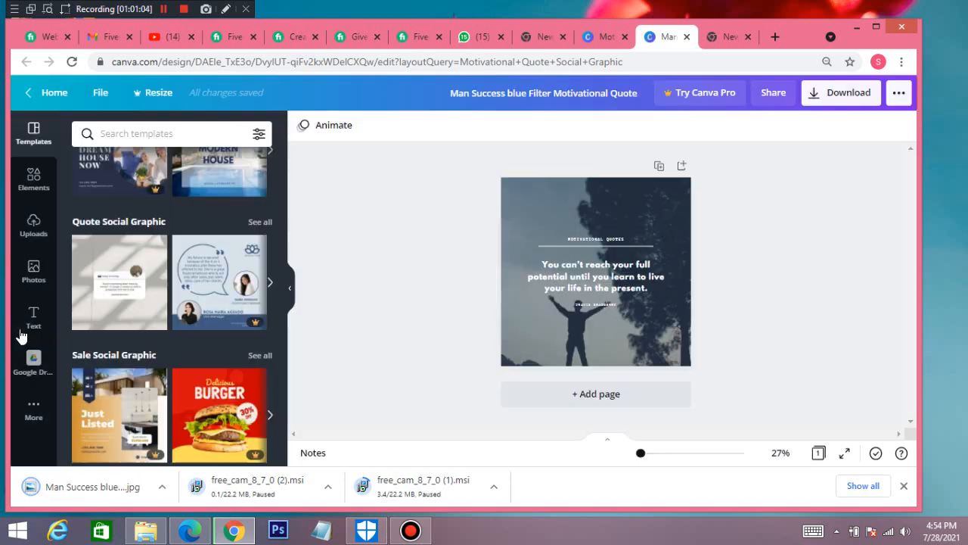
scroll(151, 318, "down", 2)
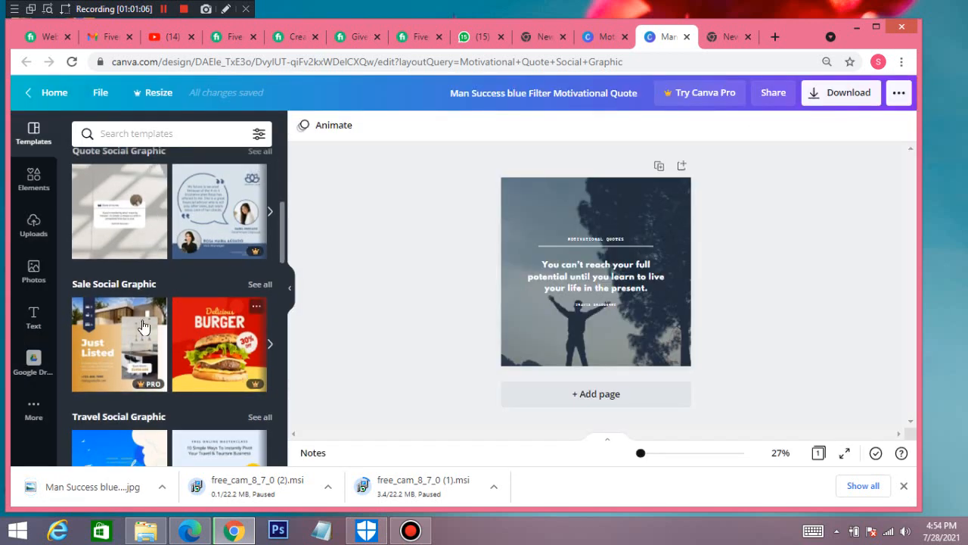
scroll(144, 316, "down", 4)
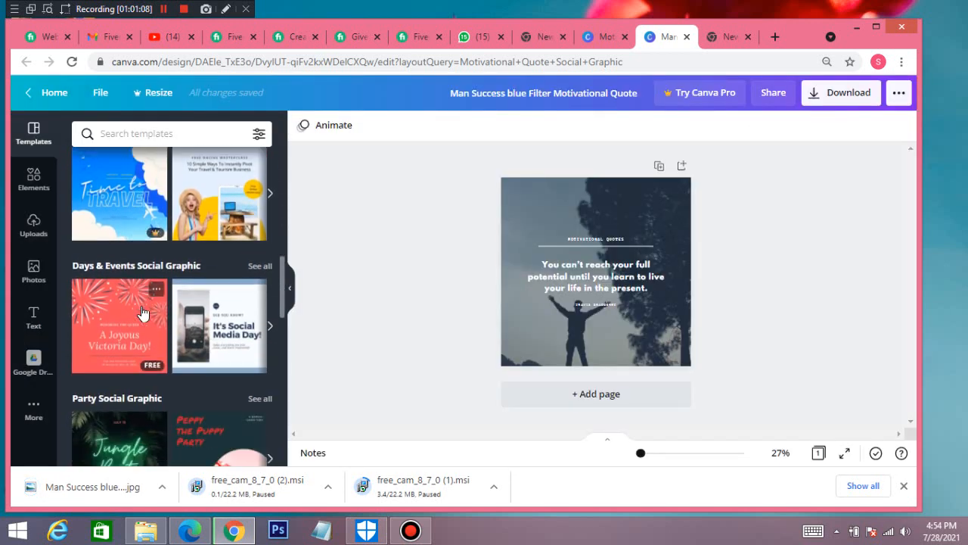
scroll(153, 325, "down", 4)
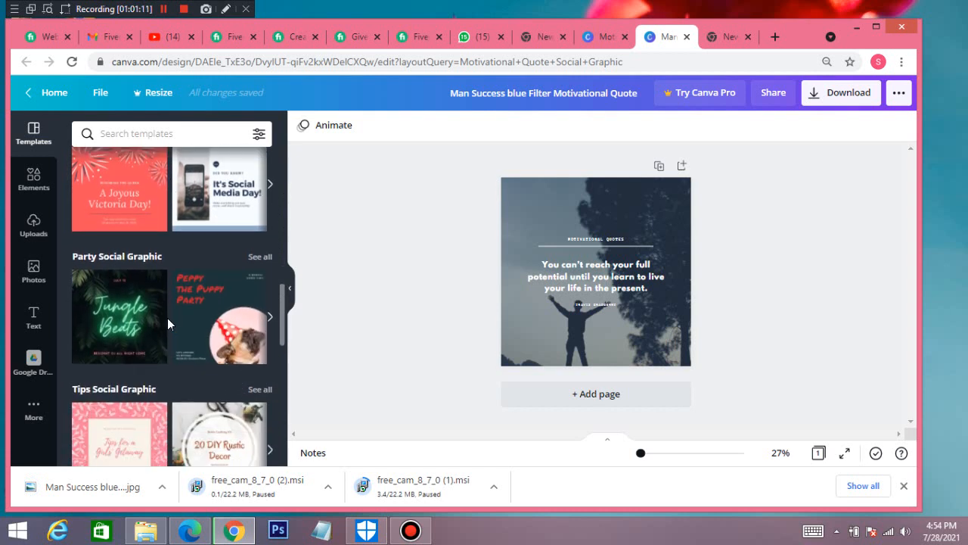
scroll(124, 316, "down", 4)
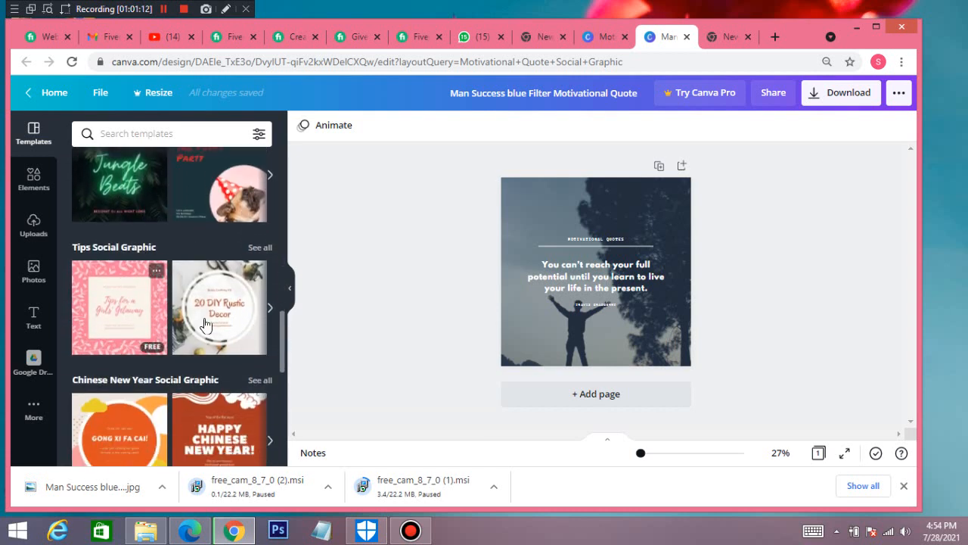
scroll(123, 330, "down", 3)
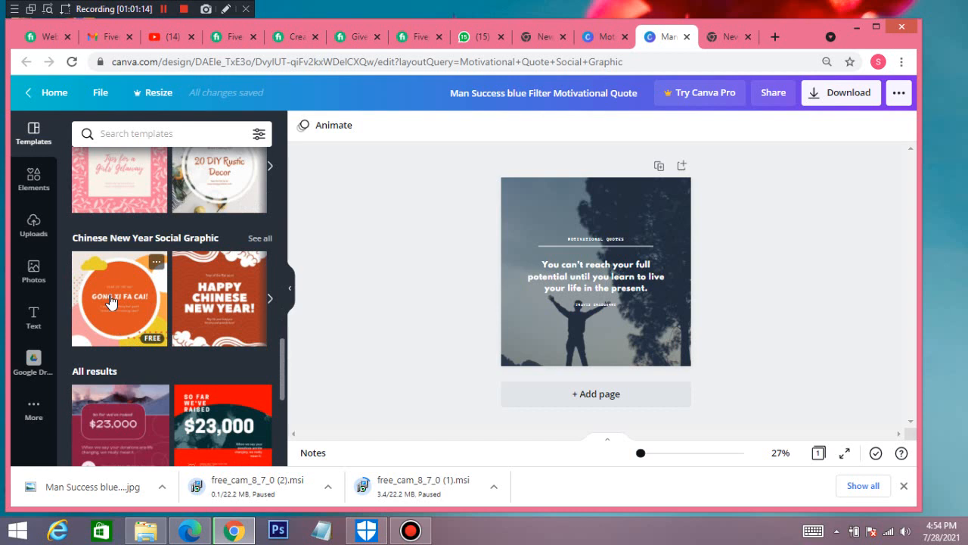
left_click(110, 301)
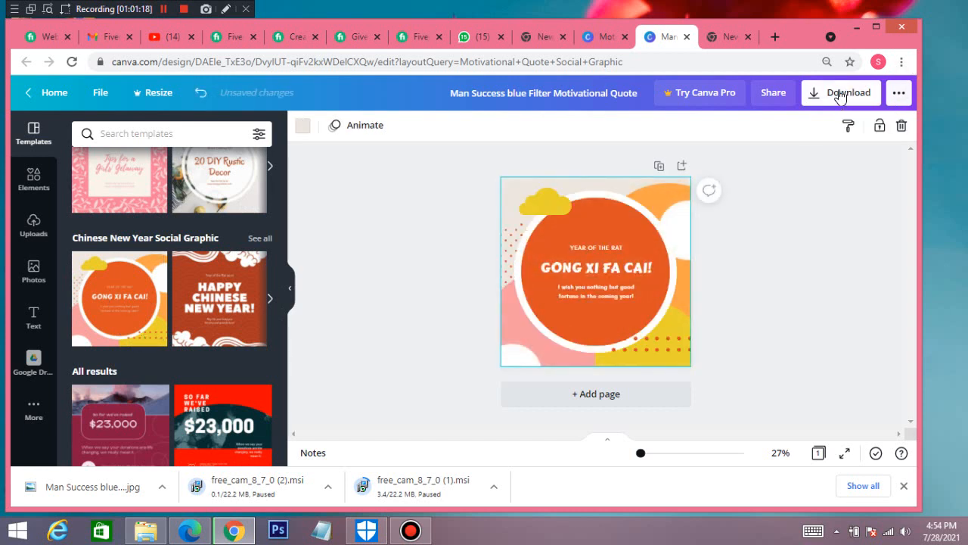
- Choose JPG as the download file type for the Gong Xi Fa Cai design
left_click(842, 97)
left_click(726, 186)
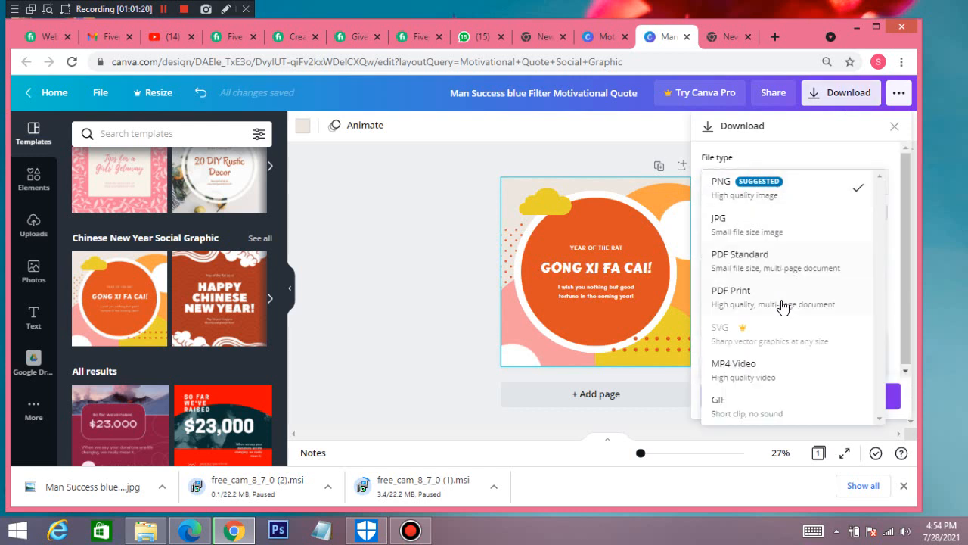
left_click(761, 230)
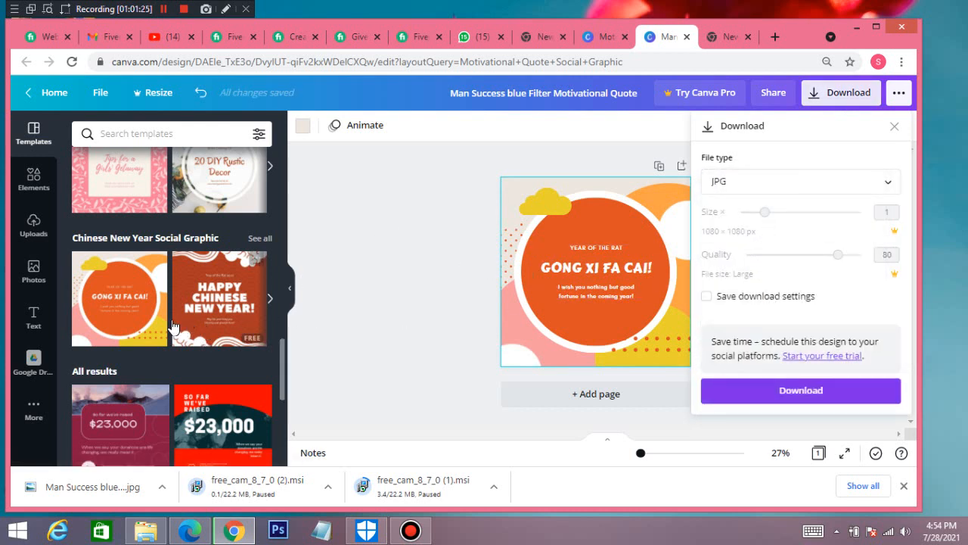
scroll(180, 312, "down", 3)
scroll(182, 311, "down", 3)
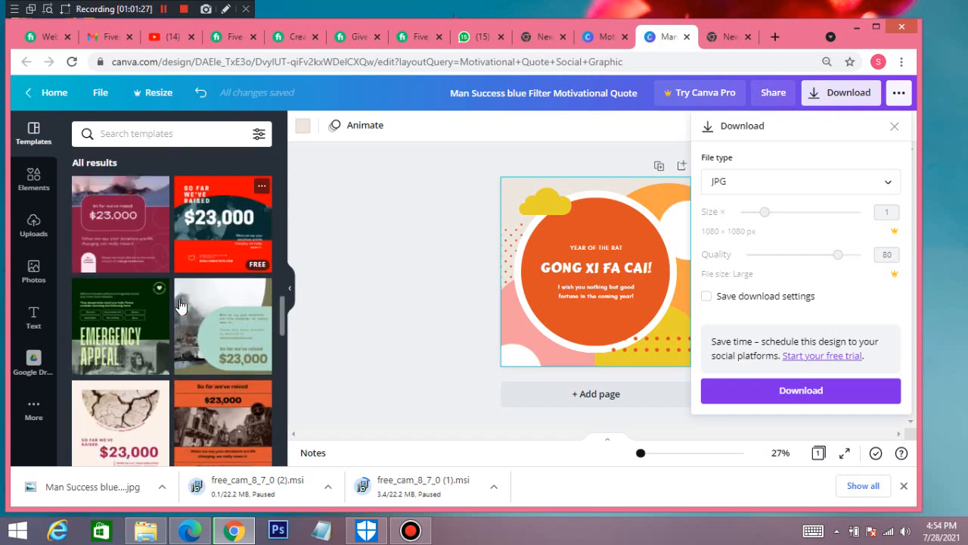
left_click(138, 133)
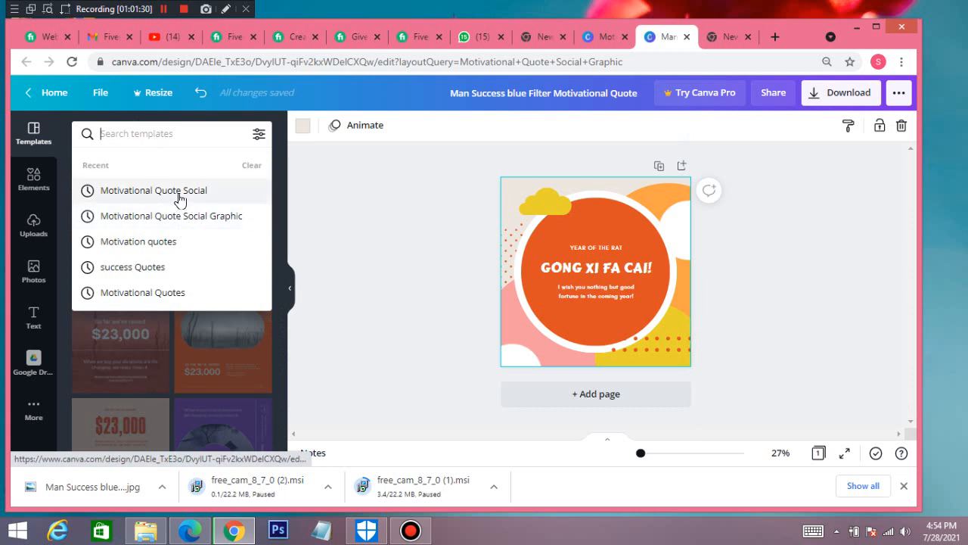
- Search Motivational Quote Social Graphic templates and apply 'If you look at what you have in life'
left_click(177, 217)
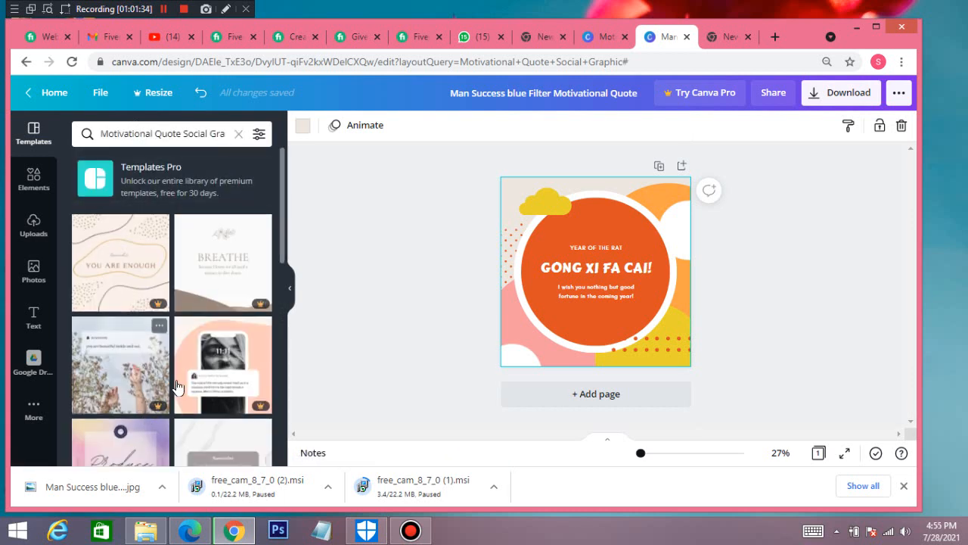
scroll(195, 351, "down", 8)
scroll(197, 348, "down", 1)
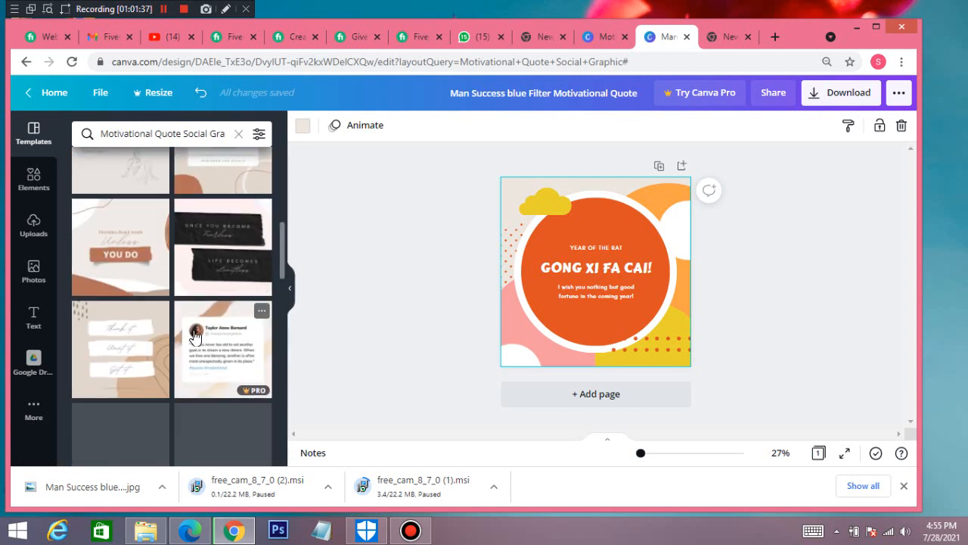
scroll(197, 339, "up", 1)
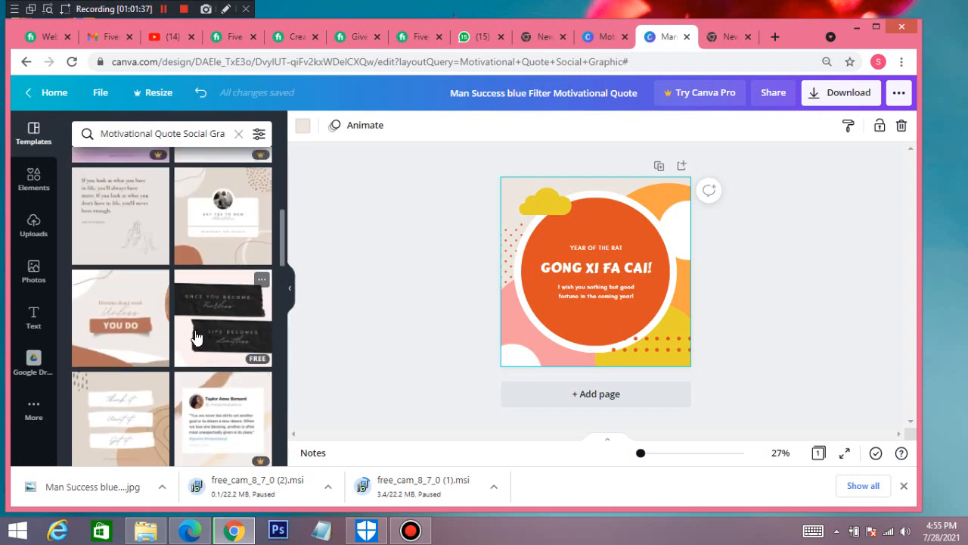
left_click(211, 221)
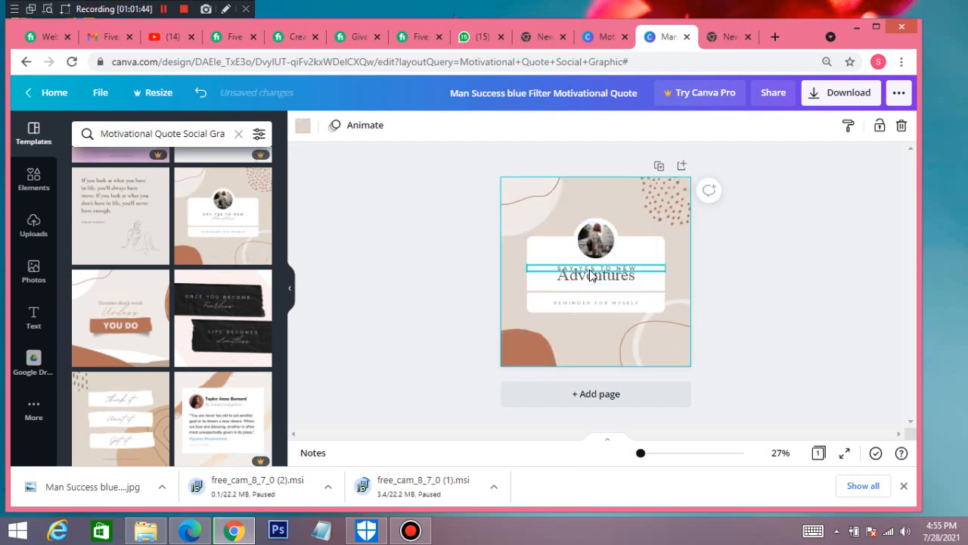
left_click(102, 222)
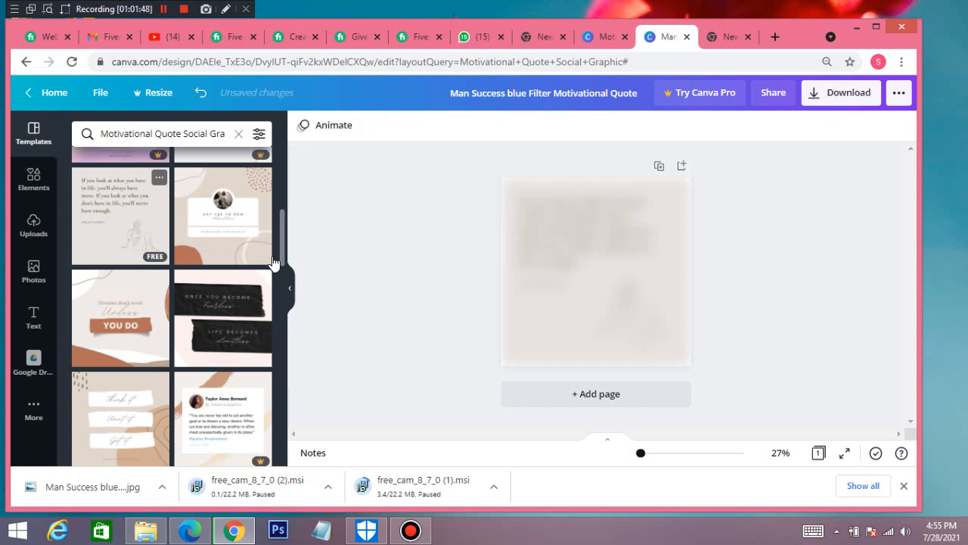
left_click(446, 276)
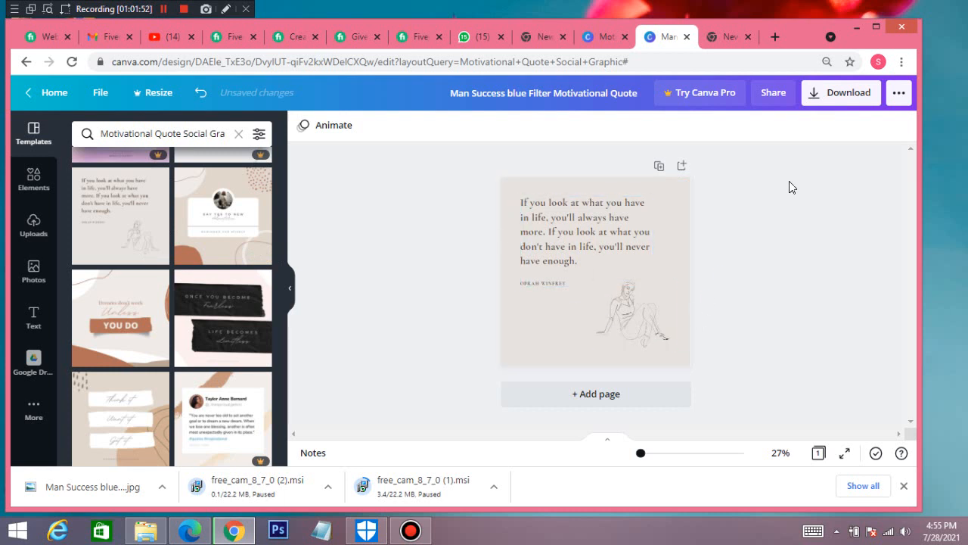
- Choose JPG as the download file type for this quote design
left_click(826, 93)
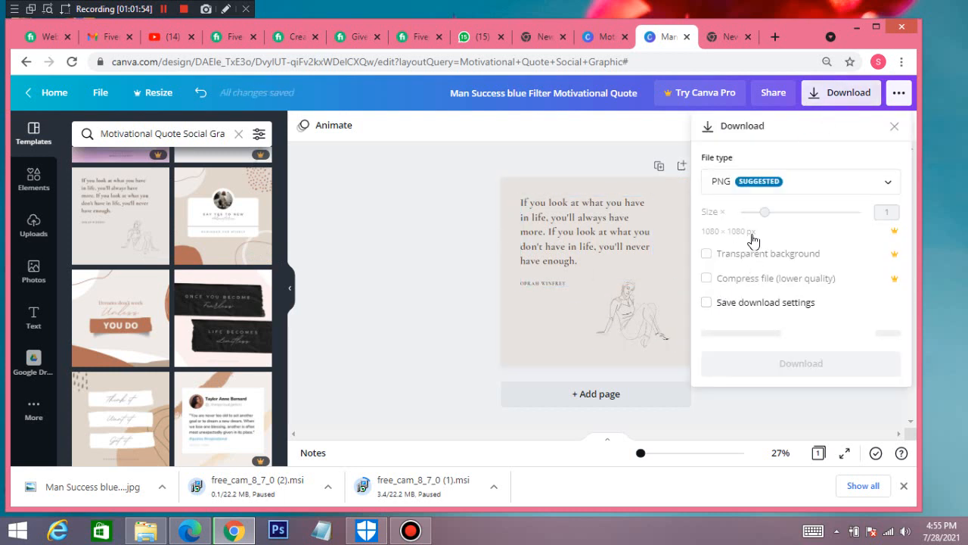
left_click(782, 188)
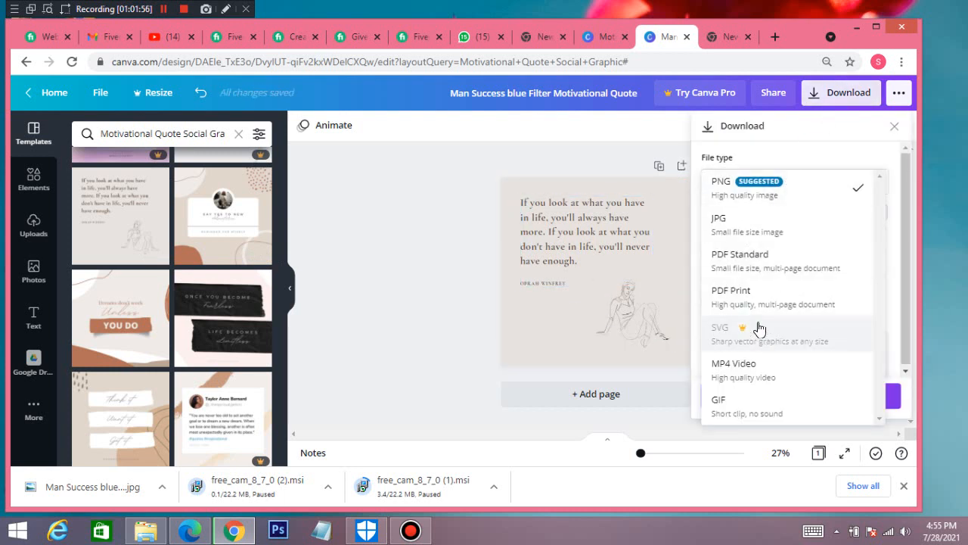
left_click(750, 226)
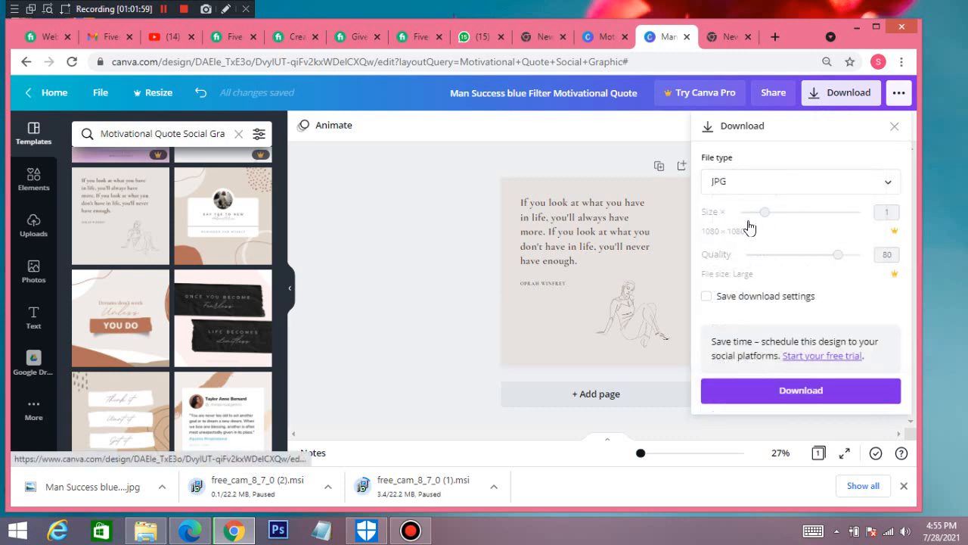
left_click(605, 37)
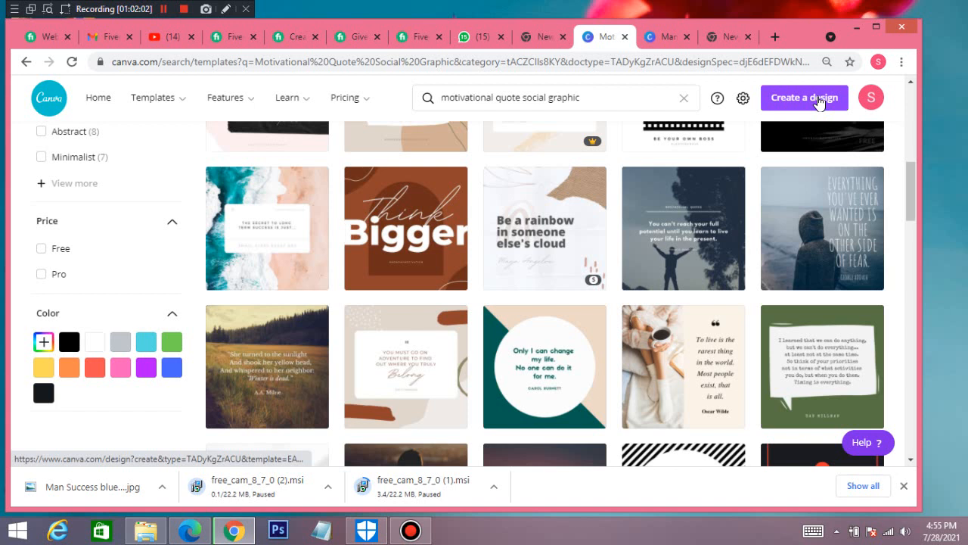
- Create another 550 × 370 px custom design, then go back to the quote design tab
left_click(821, 100)
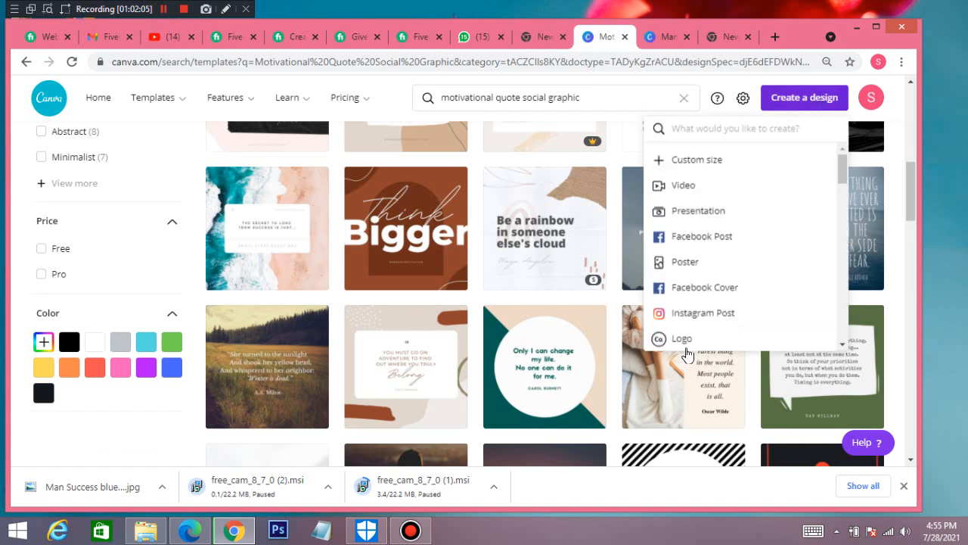
left_click(688, 160)
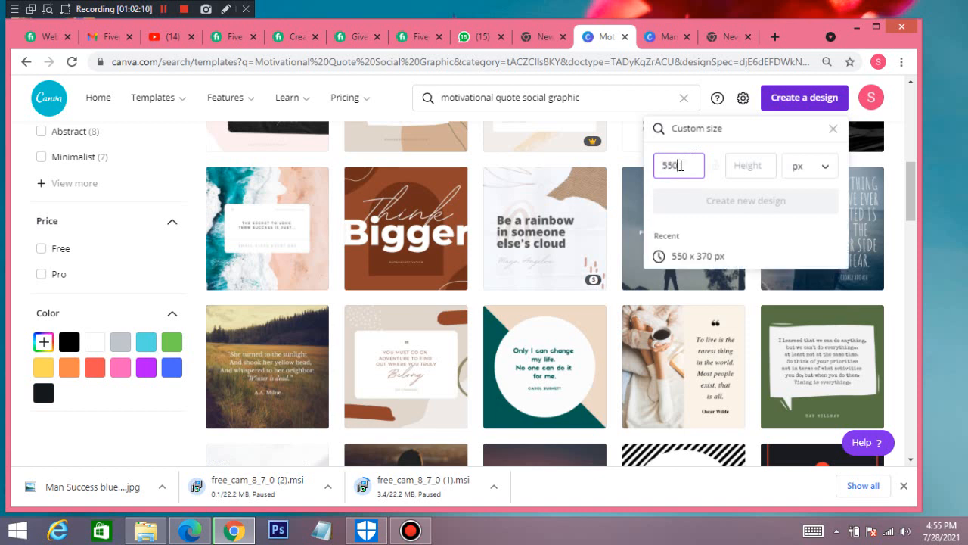
key("Tab")
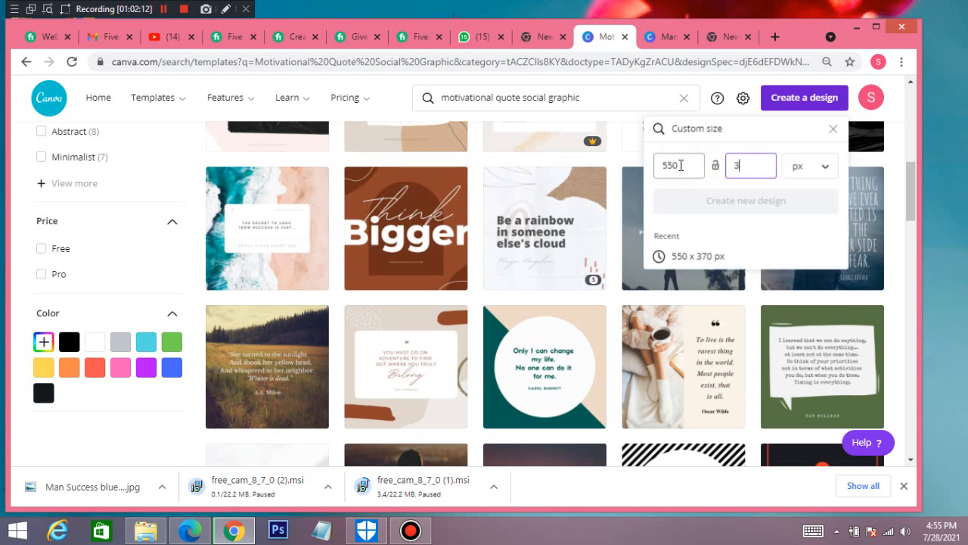
type("370")
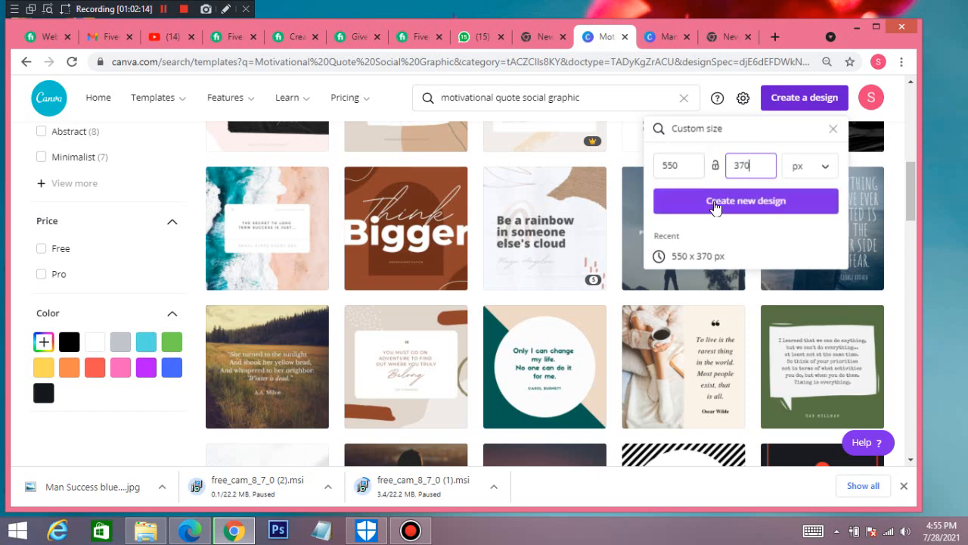
left_click(712, 203)
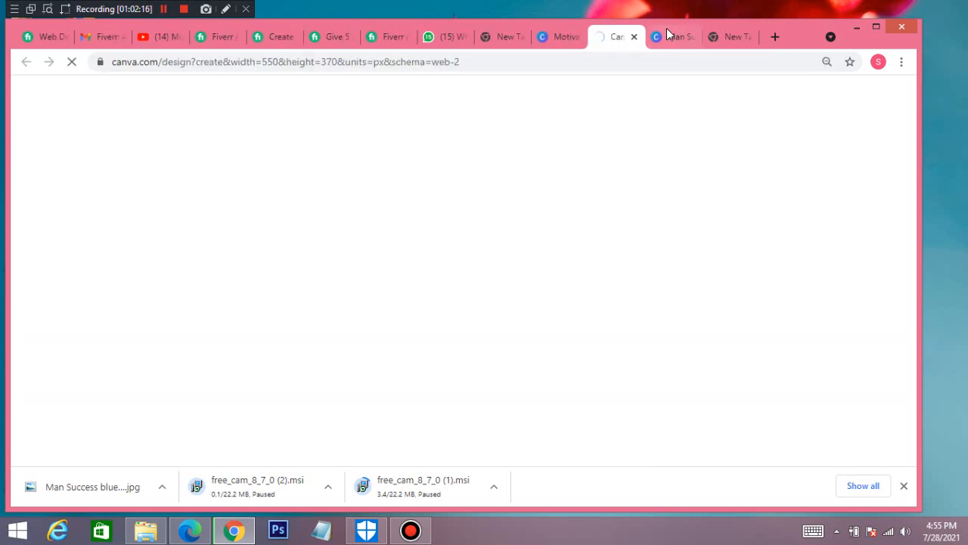
left_click(667, 28)
- Apply the teal ocean quote template and download it as a JPG
scroll(224, 281, "down", 3)
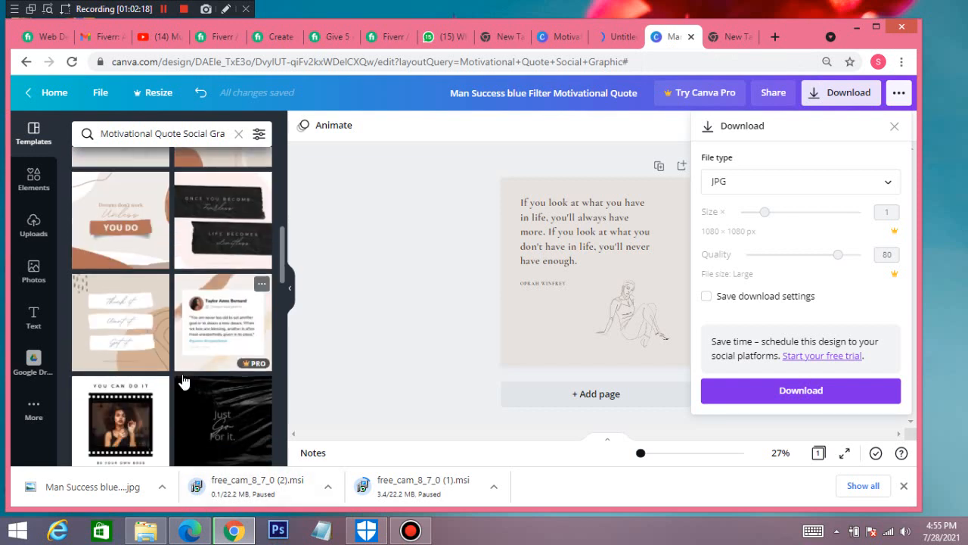
scroll(200, 339, "down", 6)
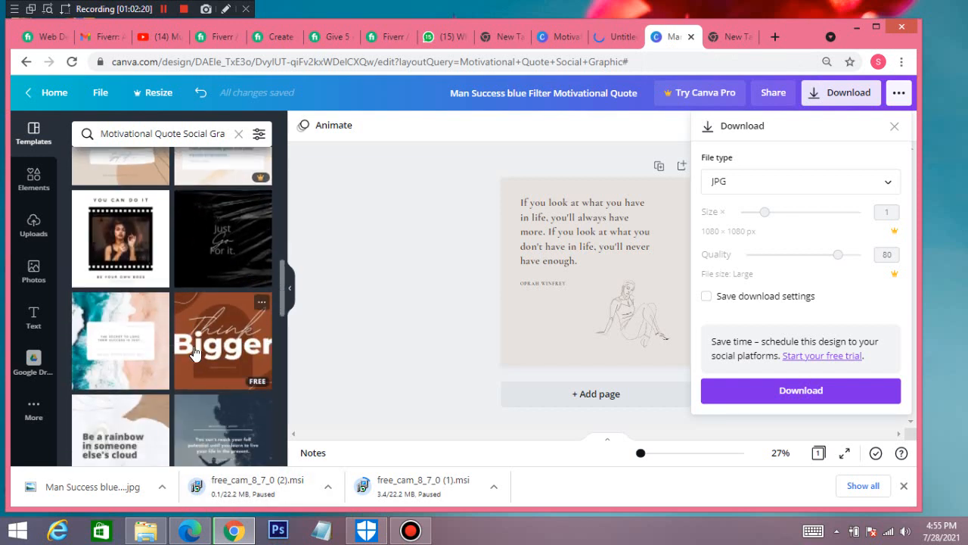
left_click(118, 202)
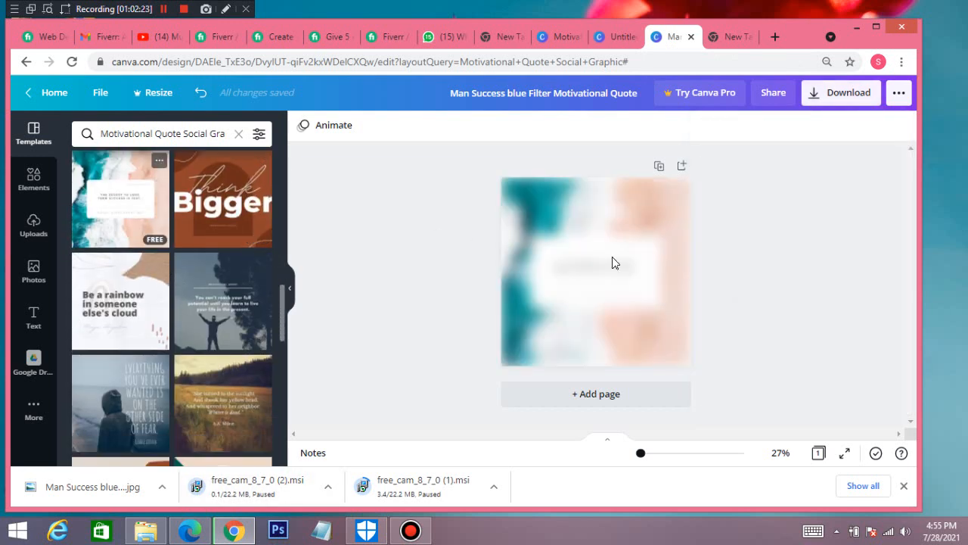
left_click(828, 100)
left_click(790, 185)
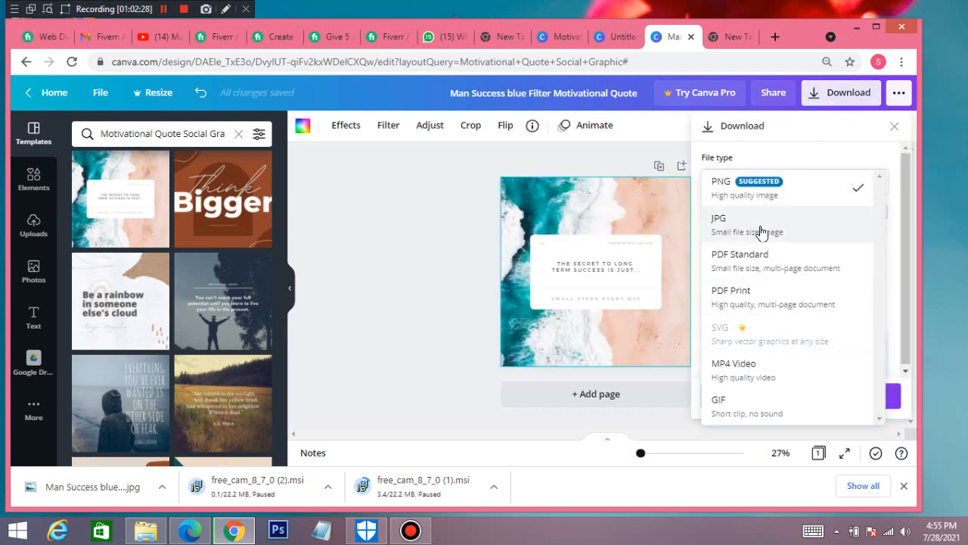
left_click(762, 232)
left_click(772, 390)
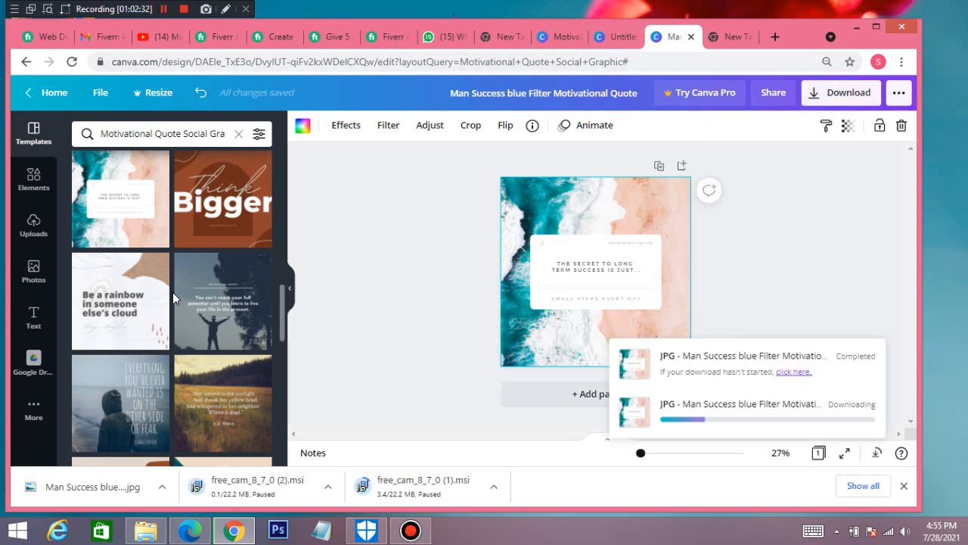
- Apply the 'Everything you've ever wanted' quote template and download it as a JPG
scroll(172, 292, "down", 1)
left_click(126, 295)
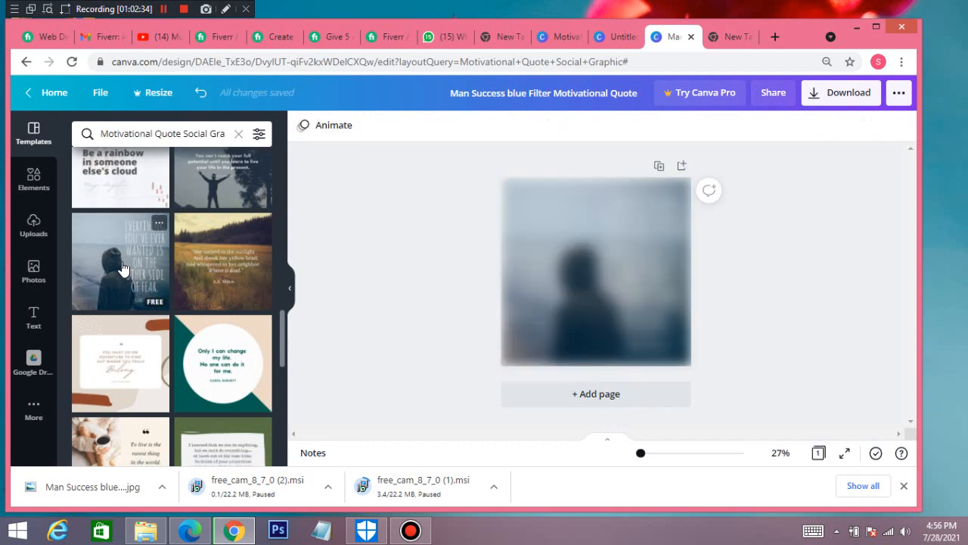
left_click(842, 103)
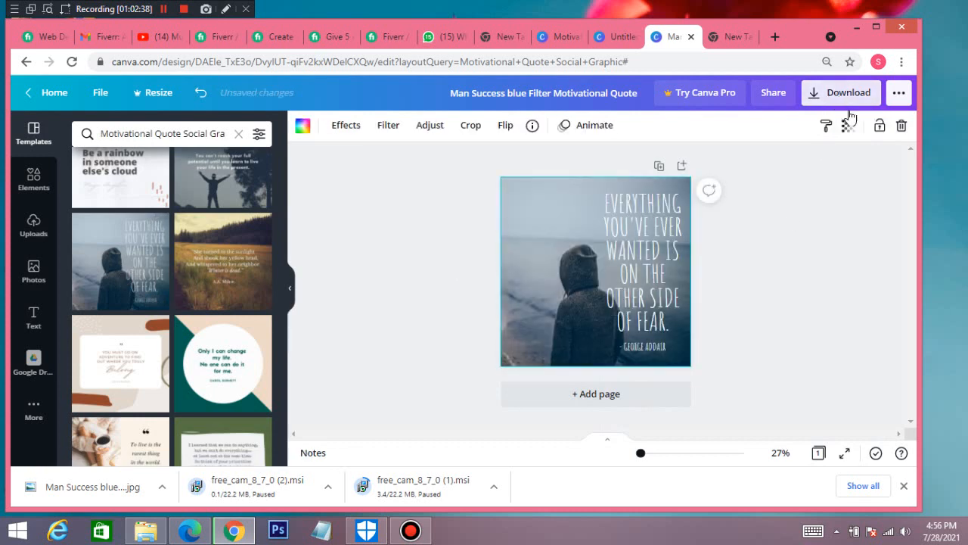
left_click(744, 185)
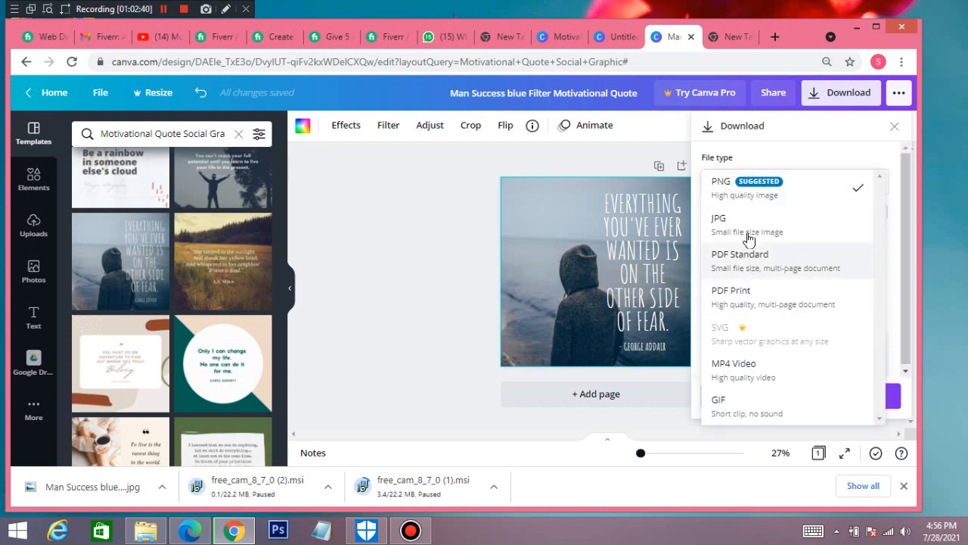
left_click(747, 227)
left_click(772, 394)
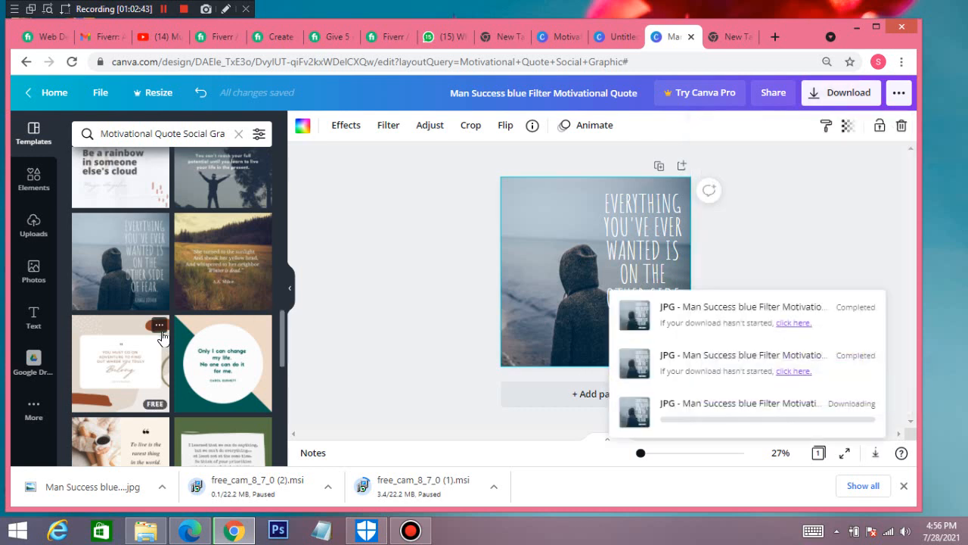
- Load the coffee-cup quote template and dismiss the downloaded message
scroll(162, 336, "down", 1)
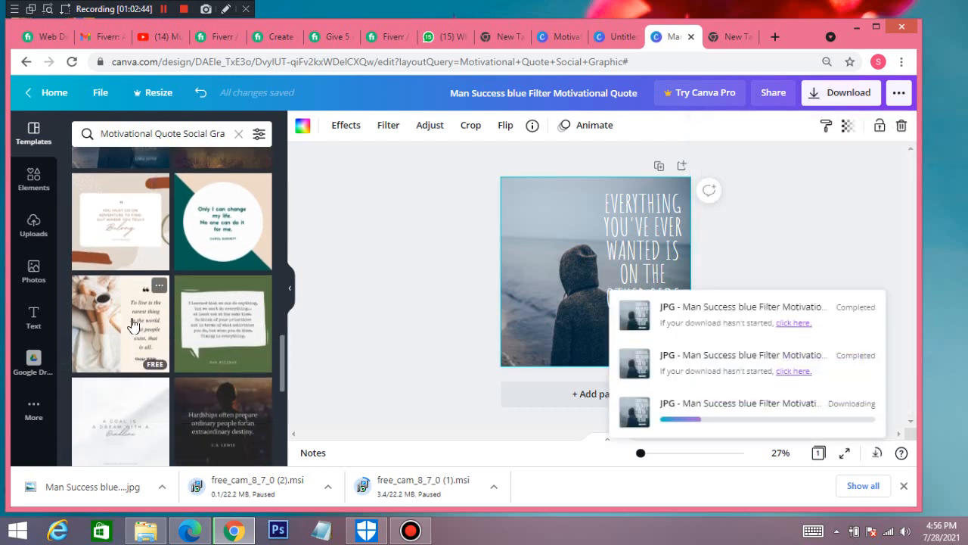
left_click(132, 324)
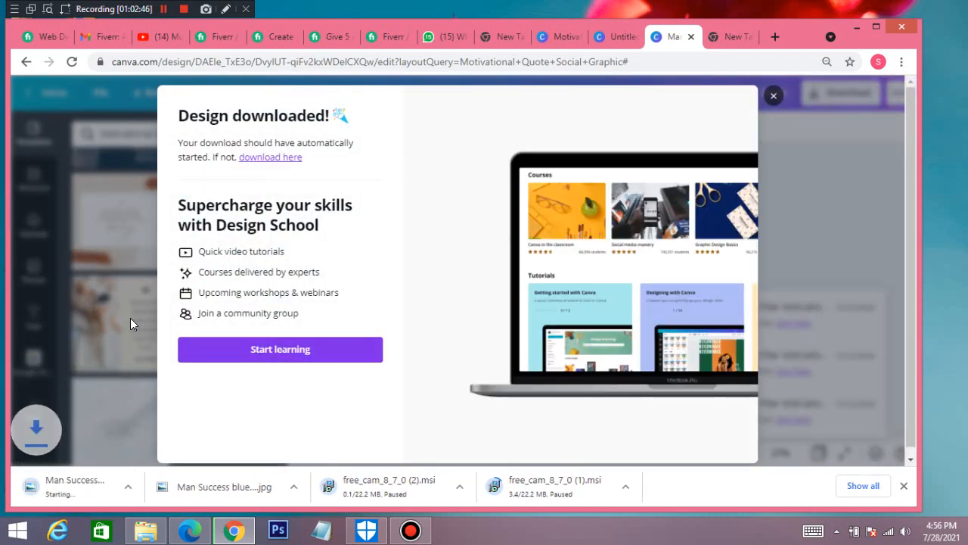
left_click(773, 97)
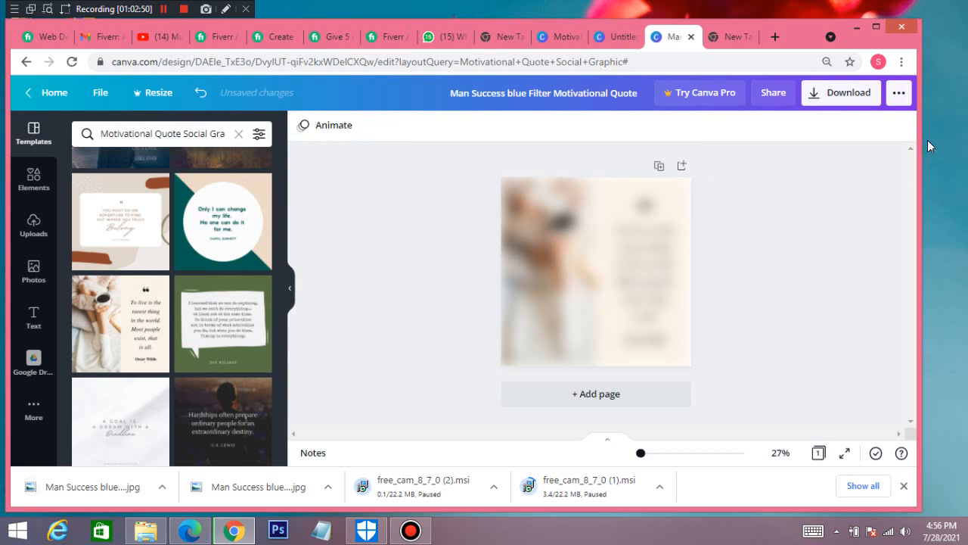
- Download the coffee-cup 'To live is the rarest thing' quote design as a JPG after dismissing a reload error
left_click(848, 95)
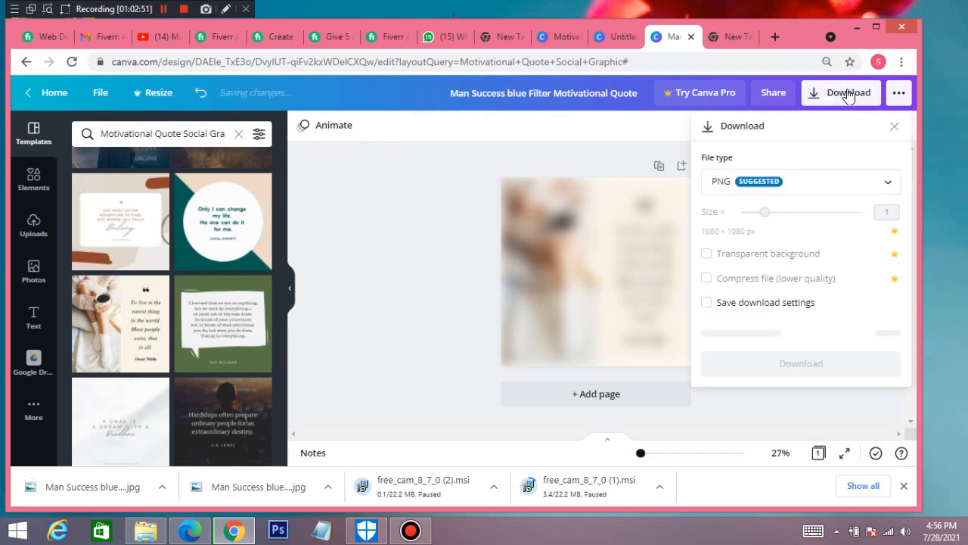
left_click(777, 187)
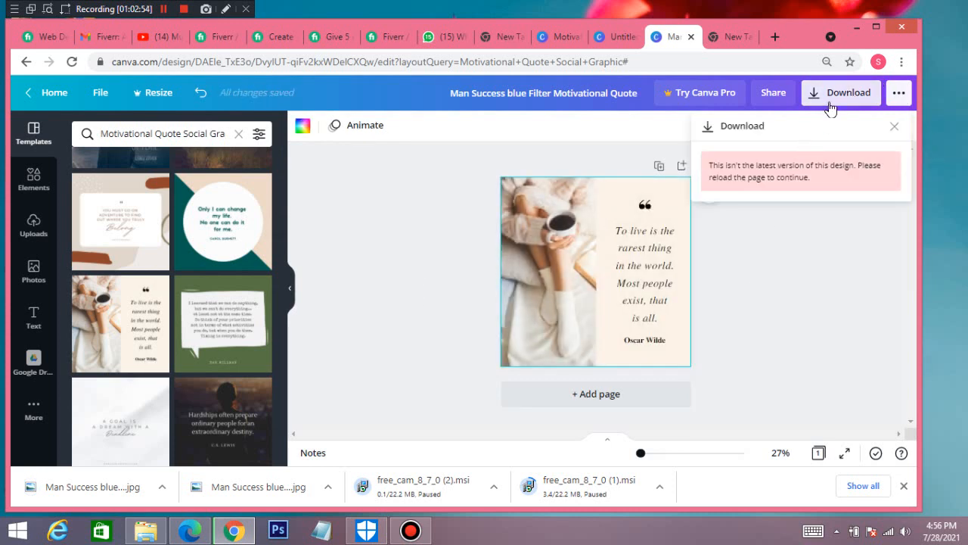
left_click(831, 108)
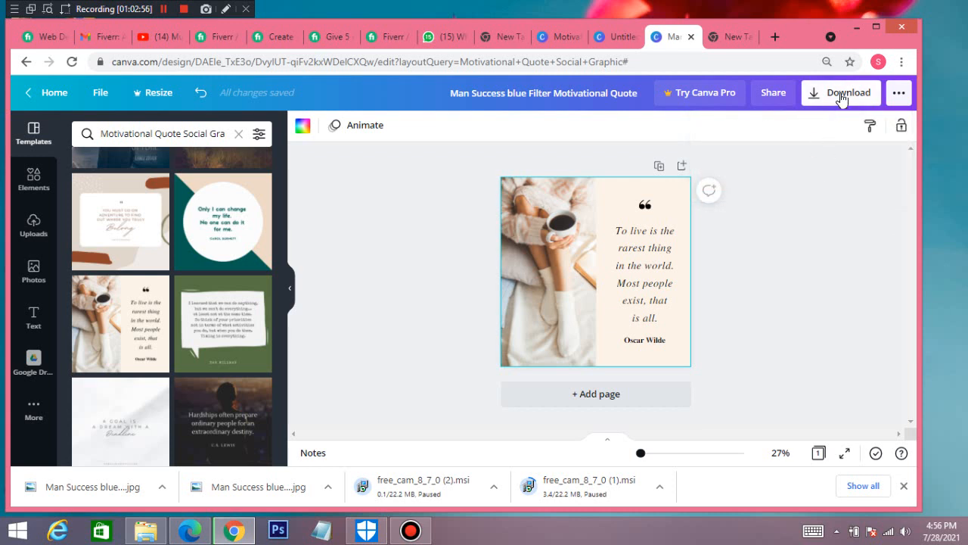
left_click(842, 98)
left_click(817, 186)
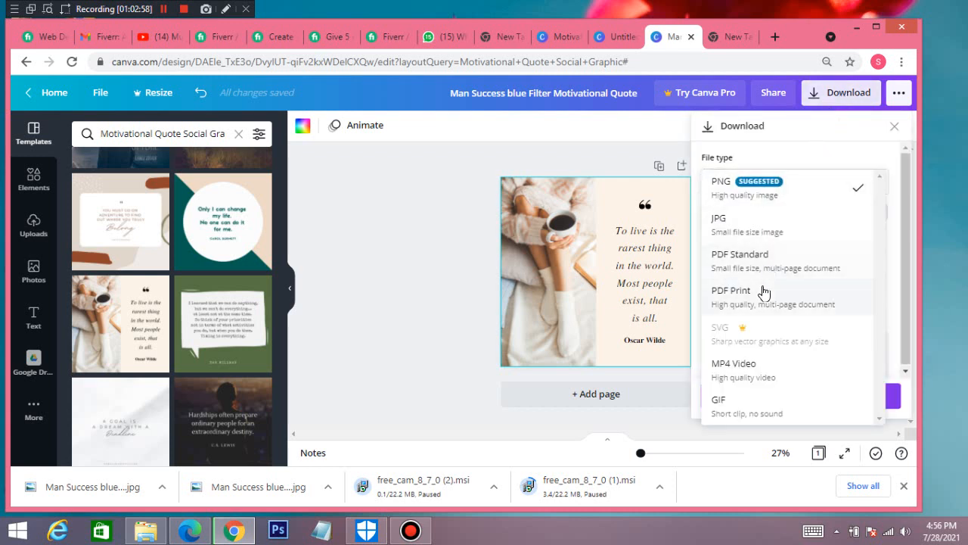
left_click(770, 224)
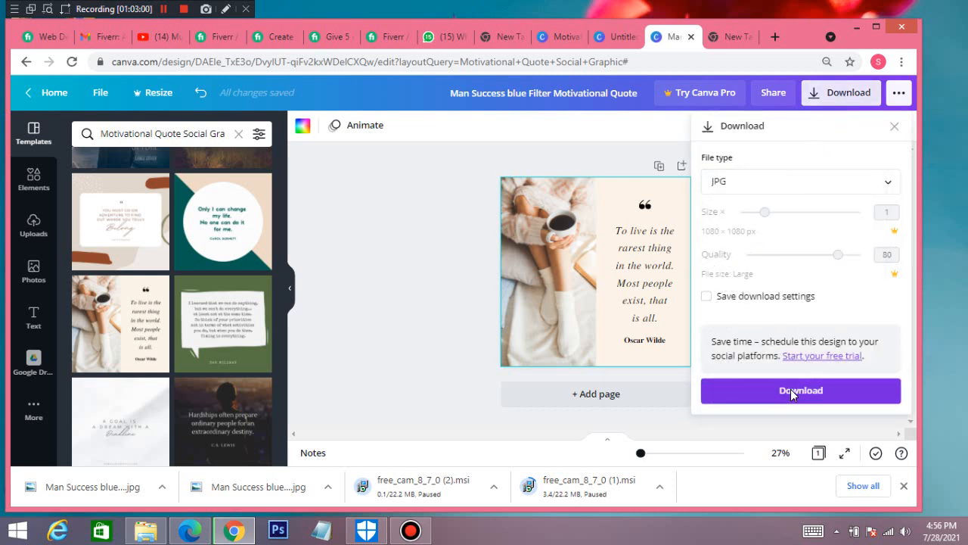
left_click(791, 389)
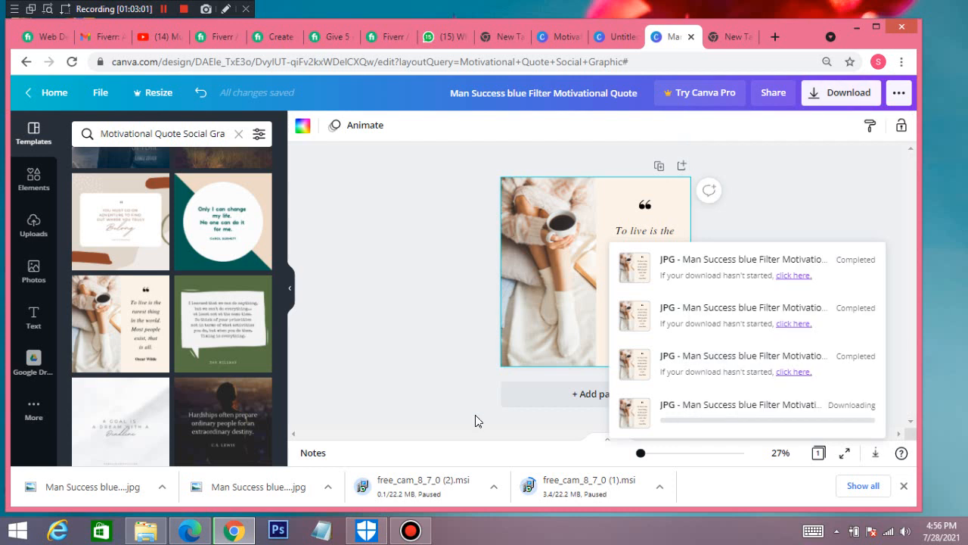
left_click(614, 37)
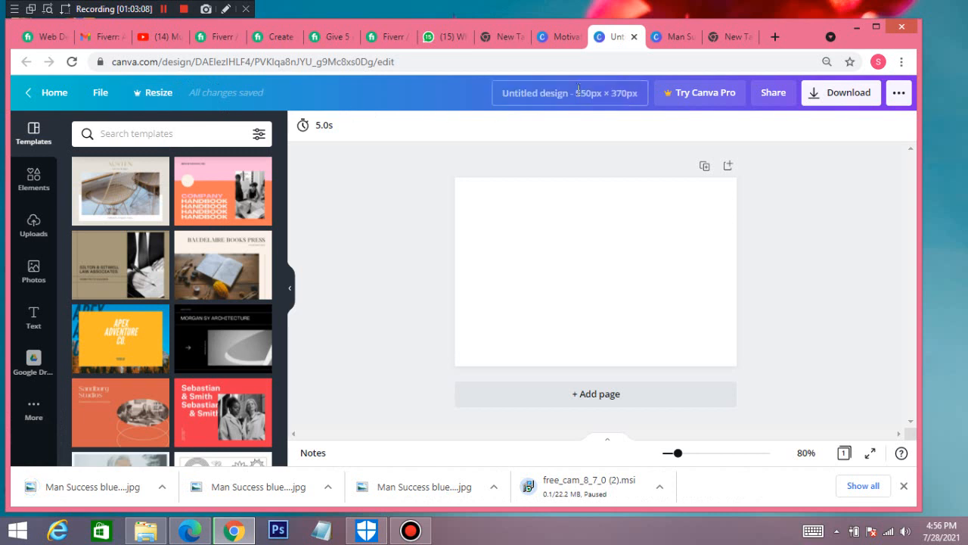
- Copy the gig title 'motivational inspirational and success quotes' from the Fiverr Overview step
left_click(579, 89)
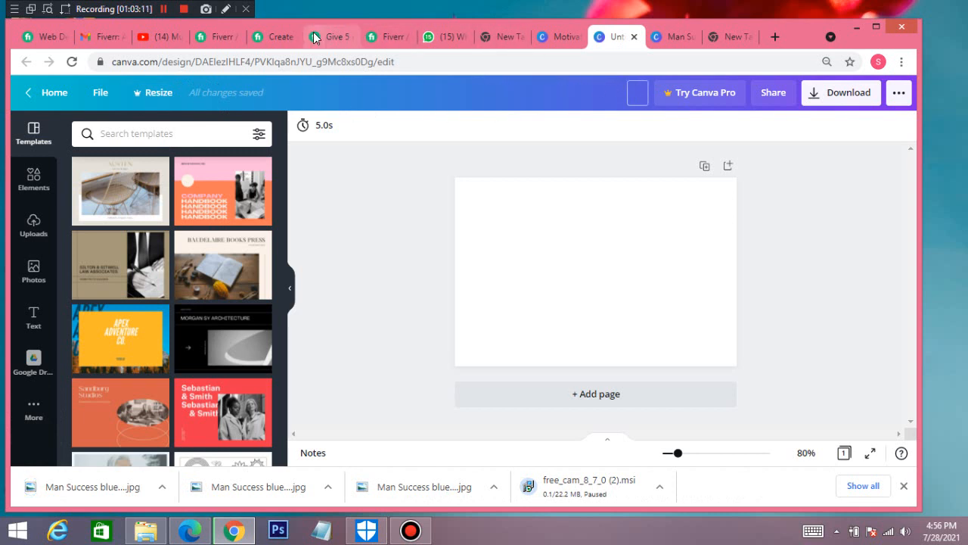
left_click(273, 35)
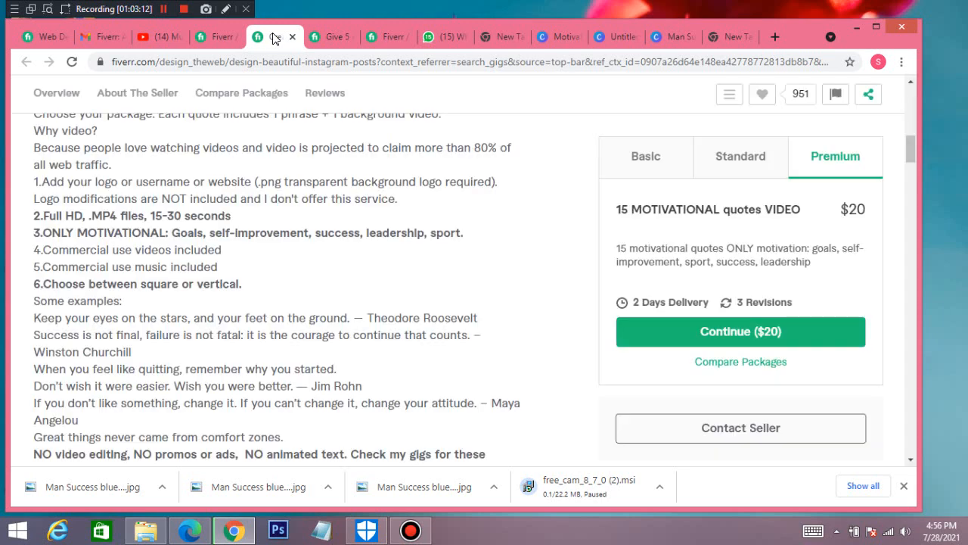
left_click(206, 36)
scroll(239, 189, "up", 3)
left_click(56, 154)
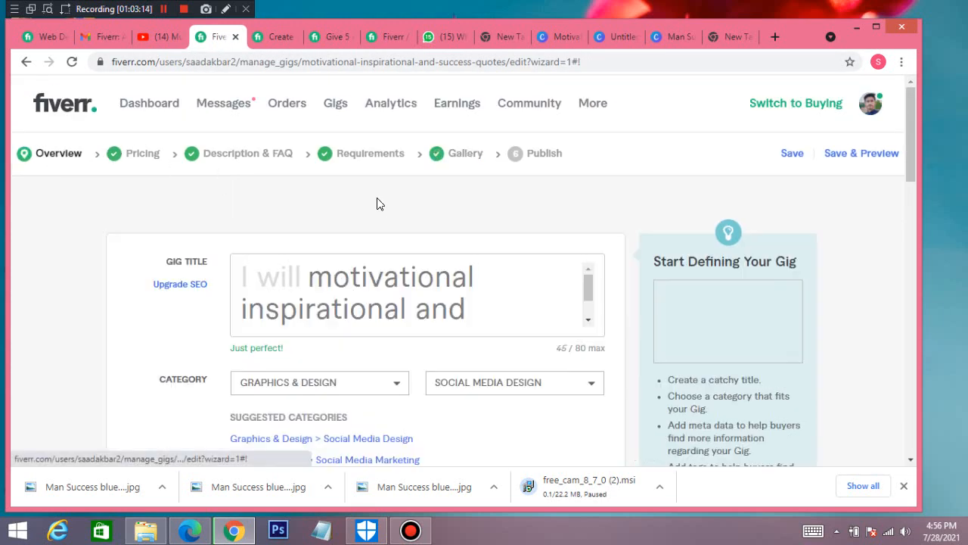
triple_click(359, 278)
key("ctrl+c")
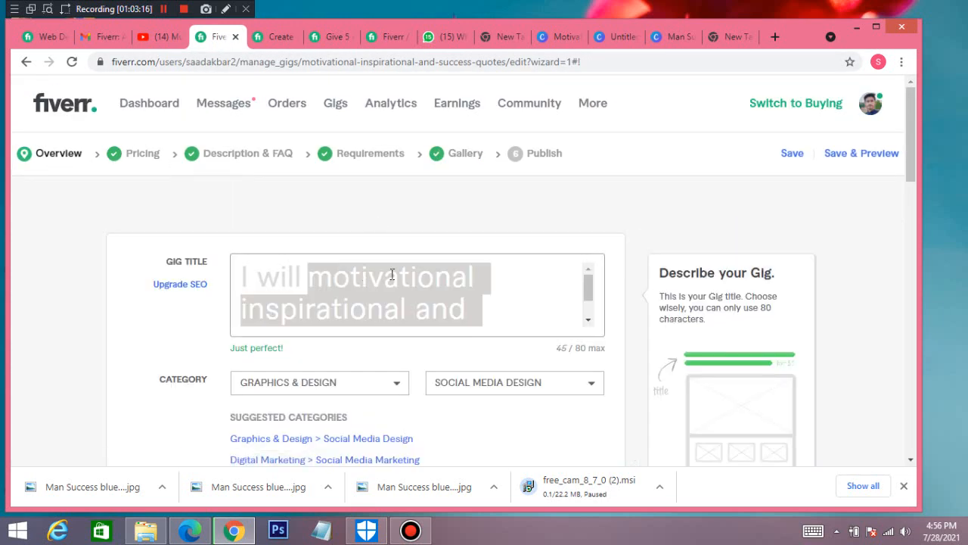
- Paste 'motivational inspirational and success quotes' as the blank Canva design's name
left_click(465, 153)
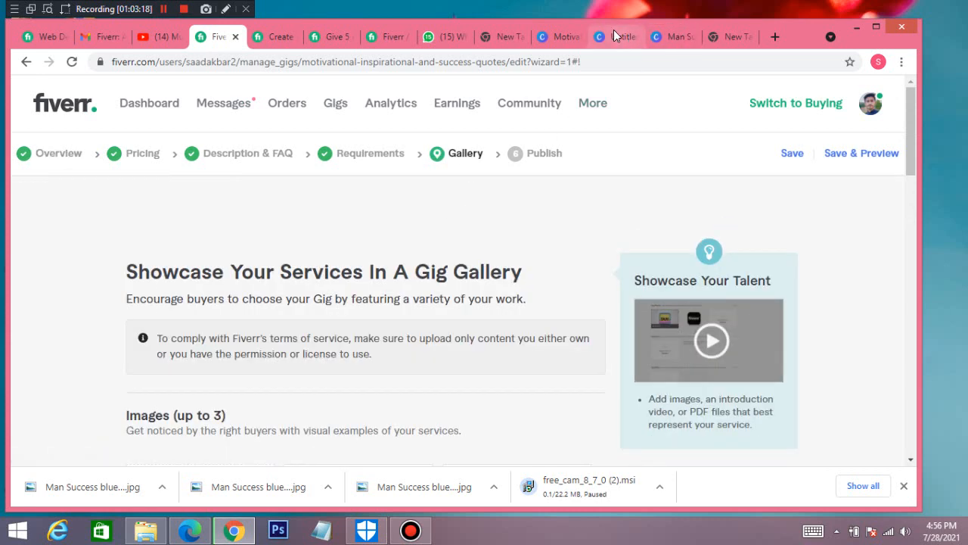
left_click(614, 34)
left_click(603, 97)
key("ctrl+v")
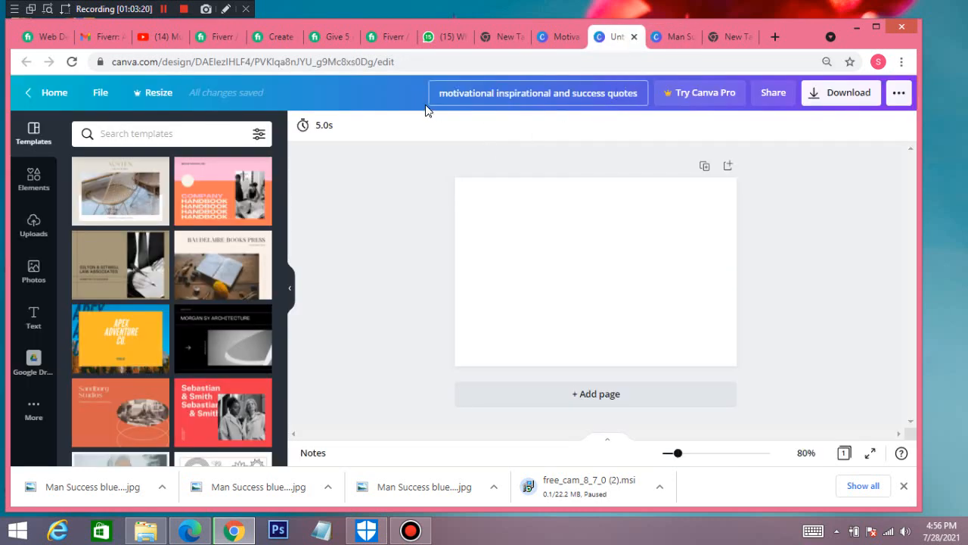
key("Return")
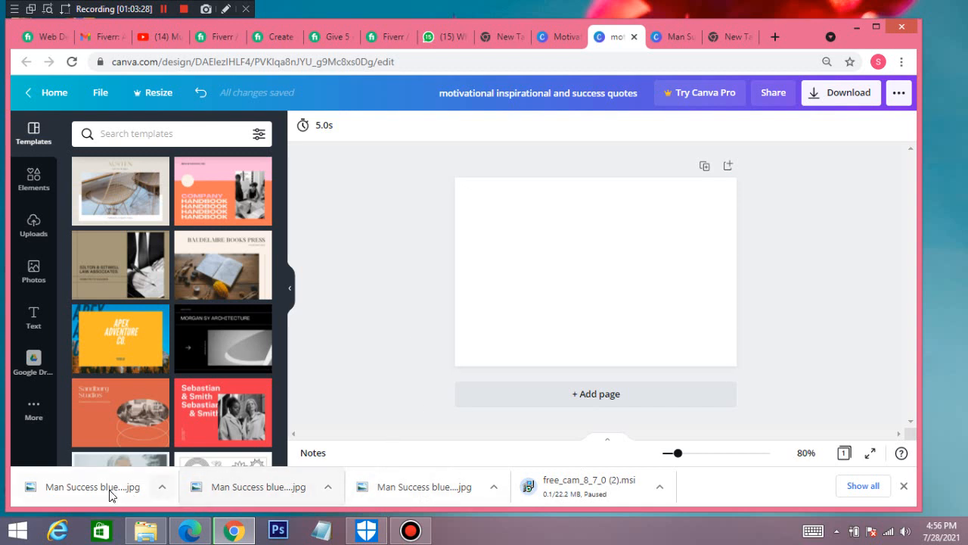
- Drop the downloaded coffee quote JPG onto the page against the left edge
left_click_drag(250, 488, 543, 258)
left_click_drag(544, 260, 543, 262)
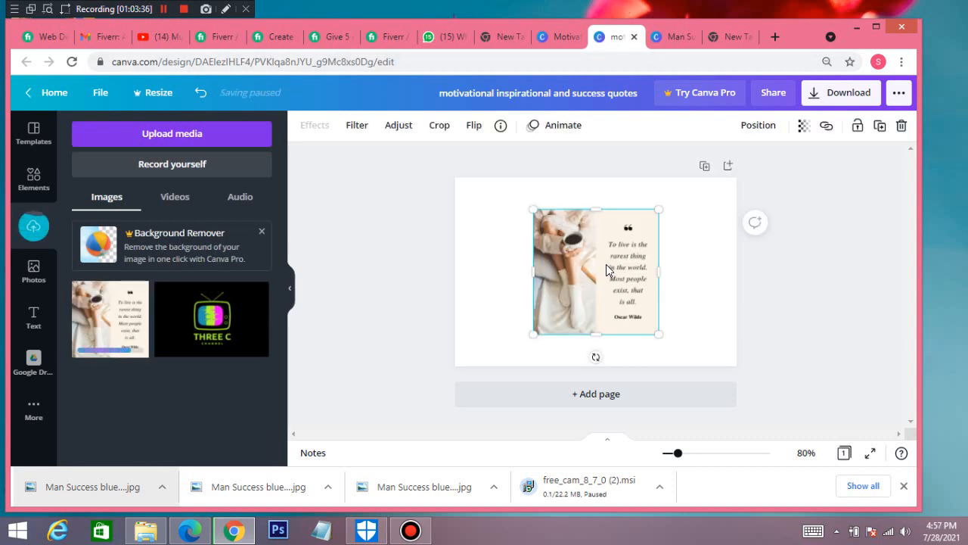
left_click_drag(606, 268, 529, 300)
- Upload the sea-view quote image, place it right of the coffee image, and shrink it
left_click_drag(258, 487, 254, 362)
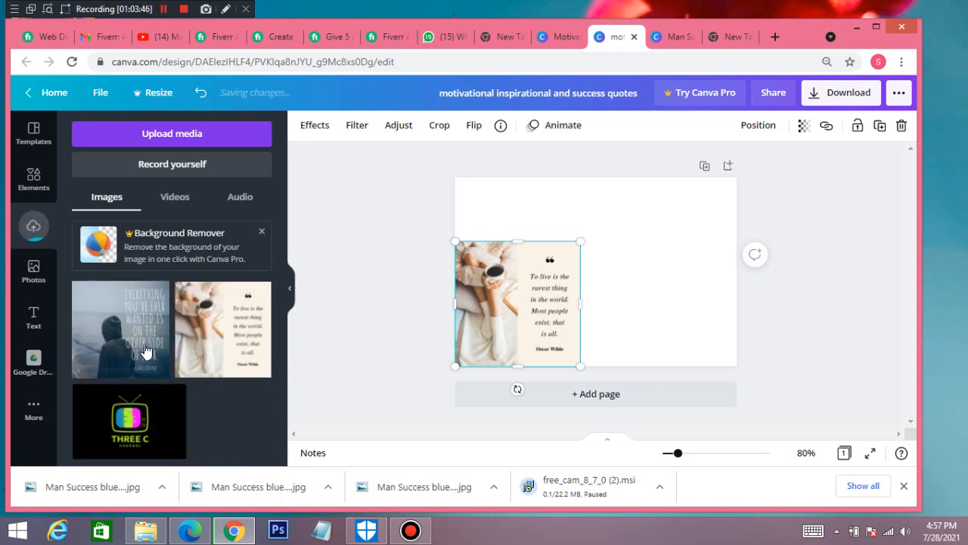
left_click_drag(146, 349, 683, 303)
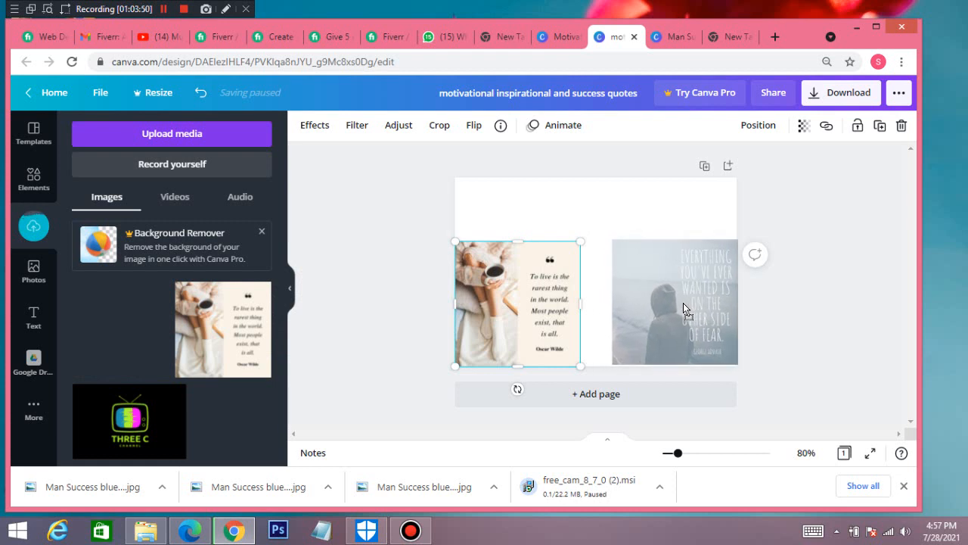
left_click(530, 379)
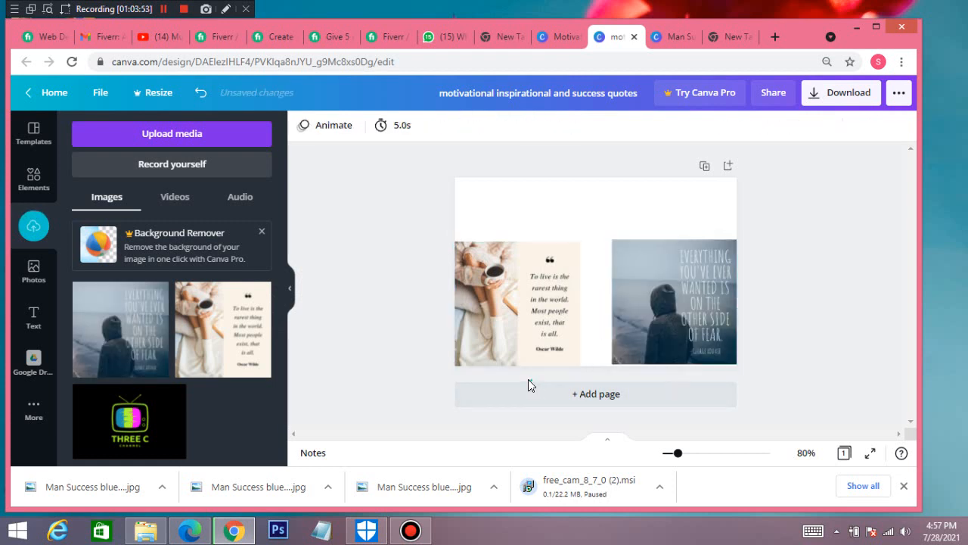
left_click(634, 256)
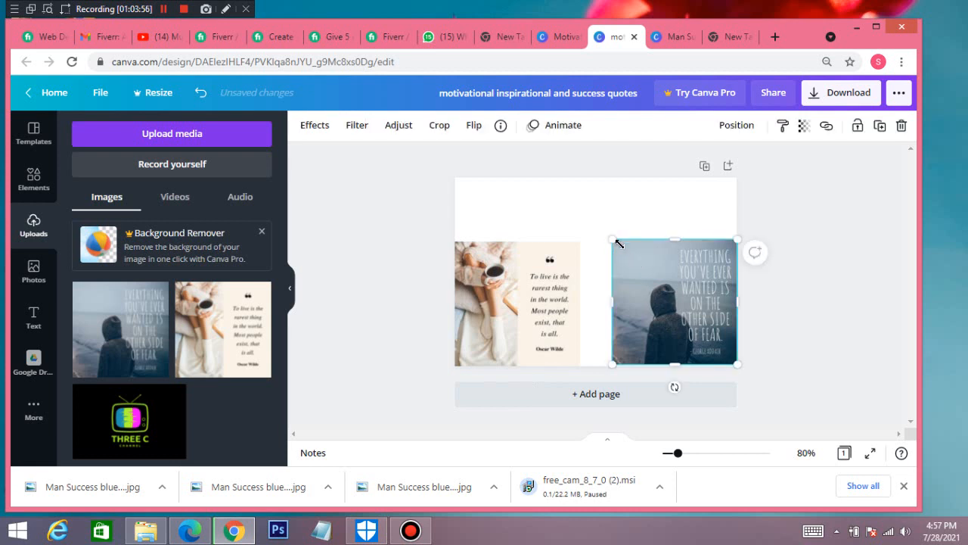
left_click_drag(619, 242, 629, 294)
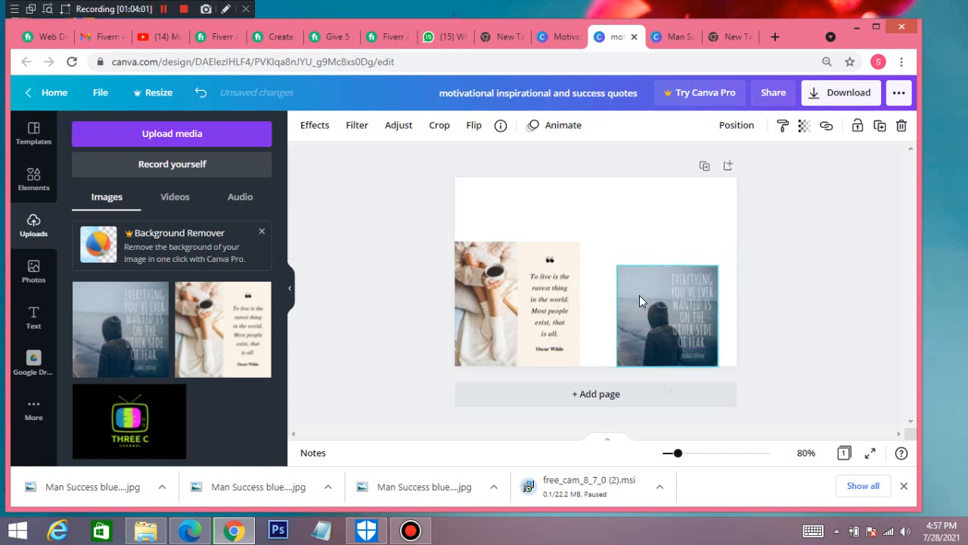
left_click(600, 234)
left_click(661, 326)
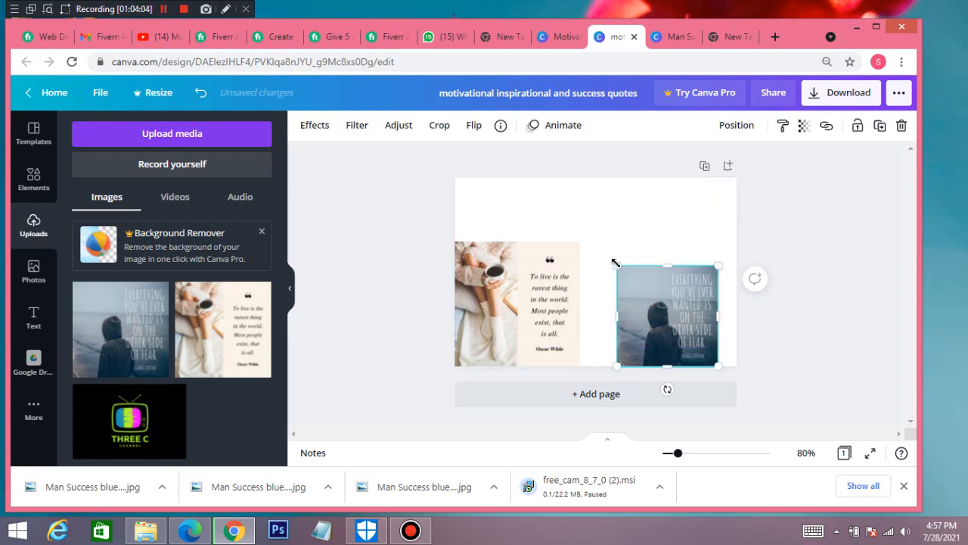
- Resize and reposition the sea-view quote image to fill the page's right side
left_click_drag(614, 262, 587, 233)
mouse_move(718, 233)
left_mouse_down()
mouse_move(732, 215)
mouse_move(720, 220)
left_mouse_up()
left_click_drag(692, 265, 686, 223)
left_click_drag(727, 325, 682, 326)
- Shrink the coffee quote image to half height and stack a duplicate in the top-left slot
left_click(486, 320)
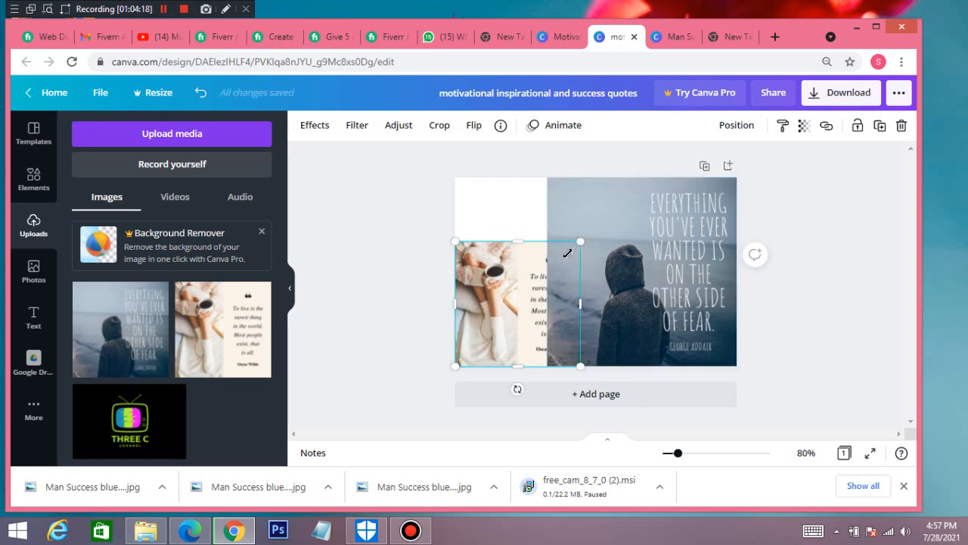
left_click_drag(568, 253, 534, 286)
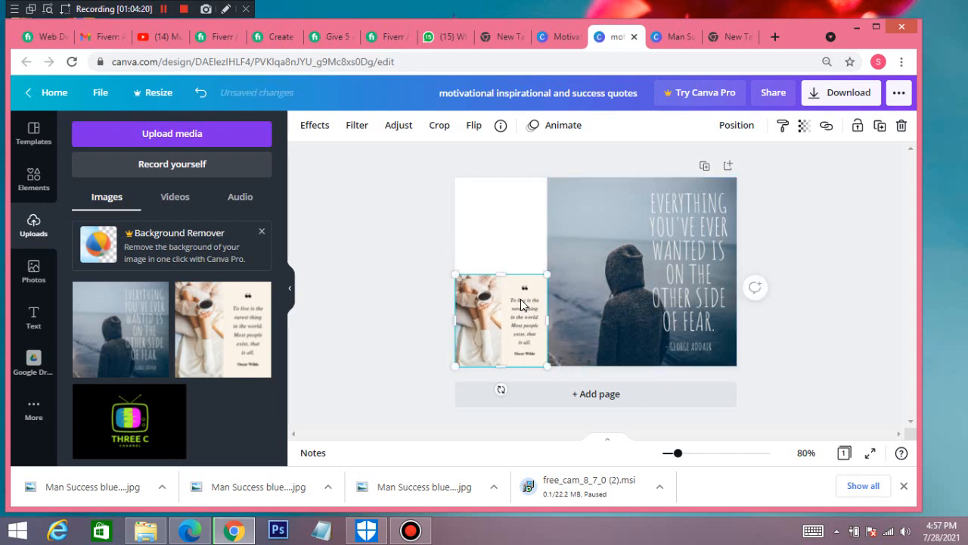
right_click(514, 299)
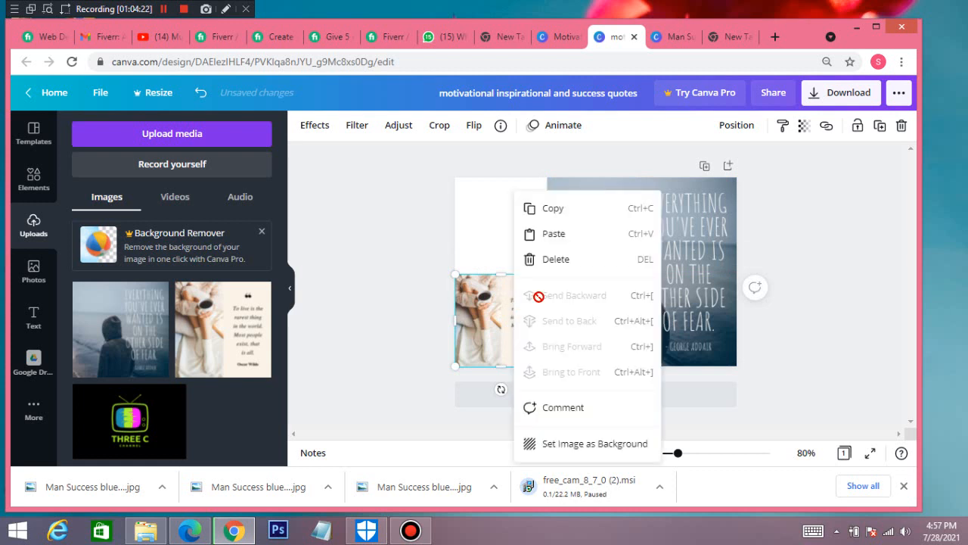
left_click(477, 300)
key("ctrl+c")
key("ctrl+v")
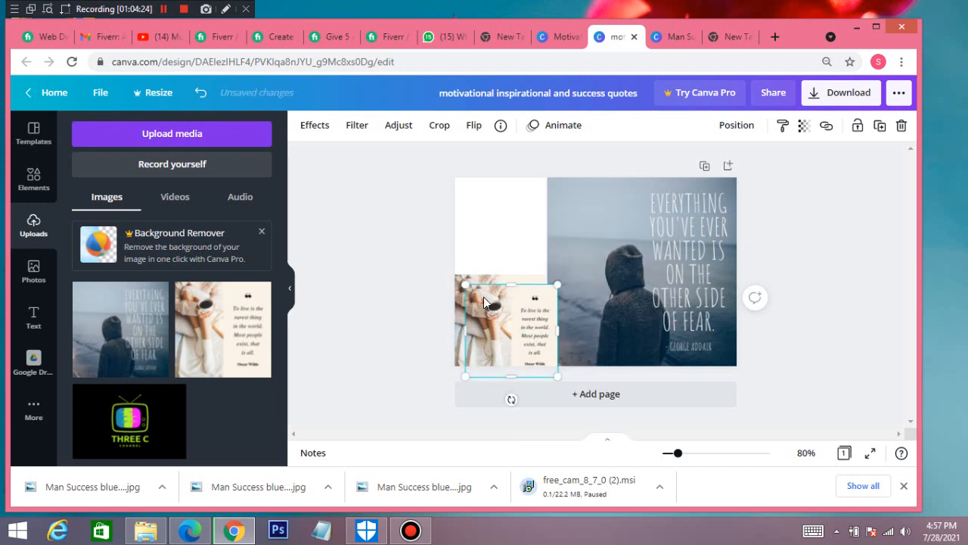
left_click_drag(526, 304, 516, 203)
left_click(430, 245)
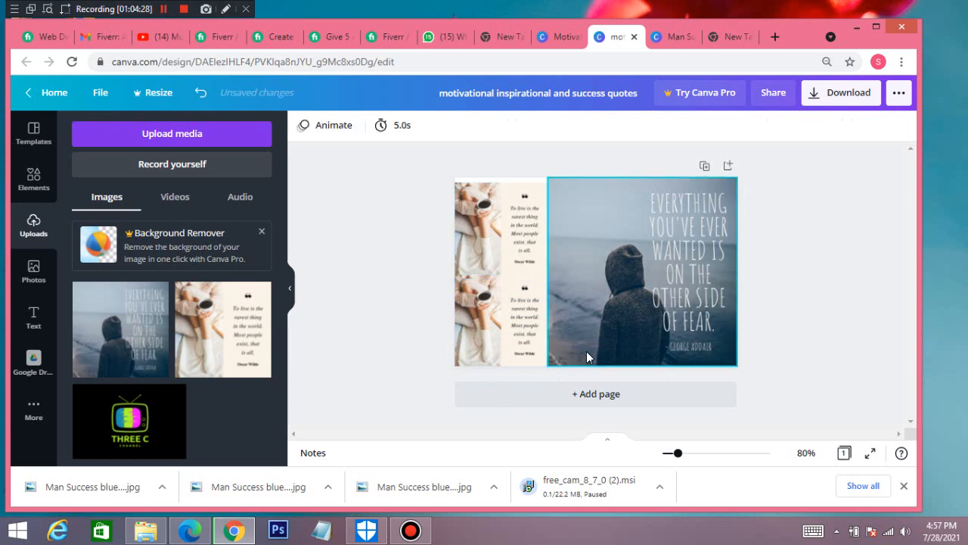
- Export the 'motivational inspirational and success quotes' collage as a JPG file
left_click(847, 93)
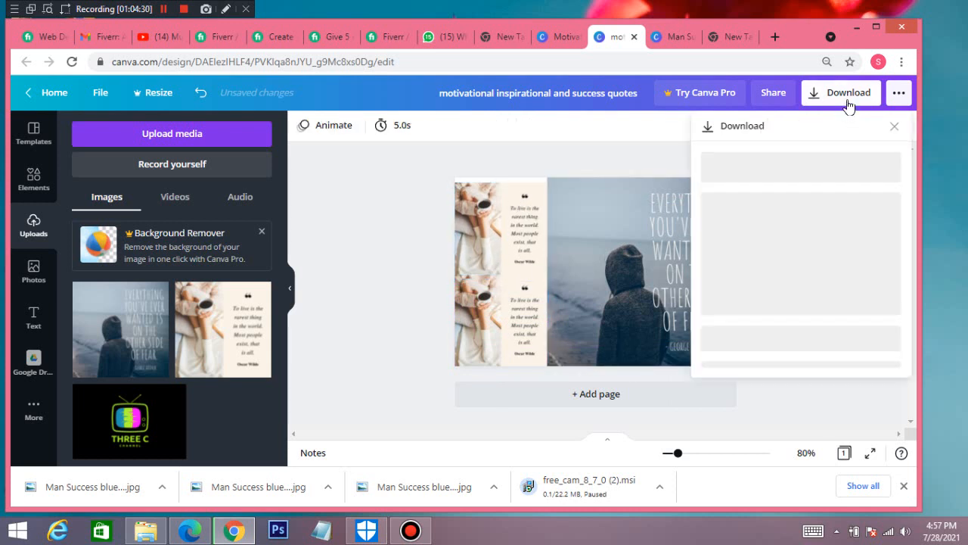
left_click(847, 104)
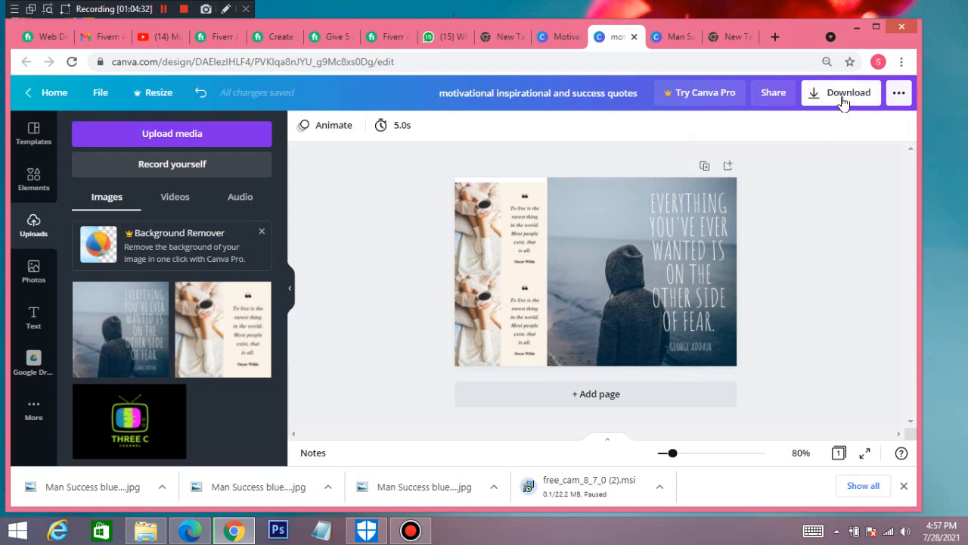
left_click(844, 102)
left_click(805, 194)
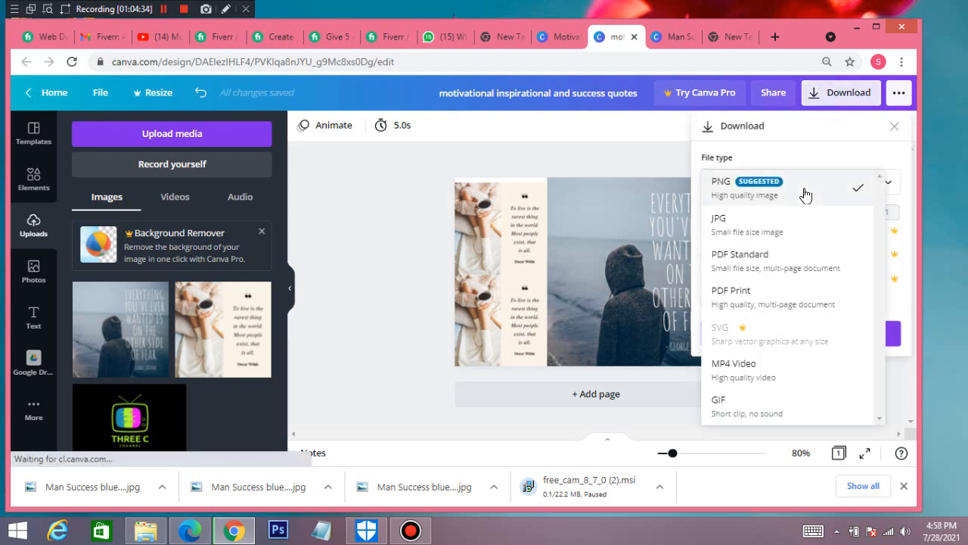
left_click(746, 227)
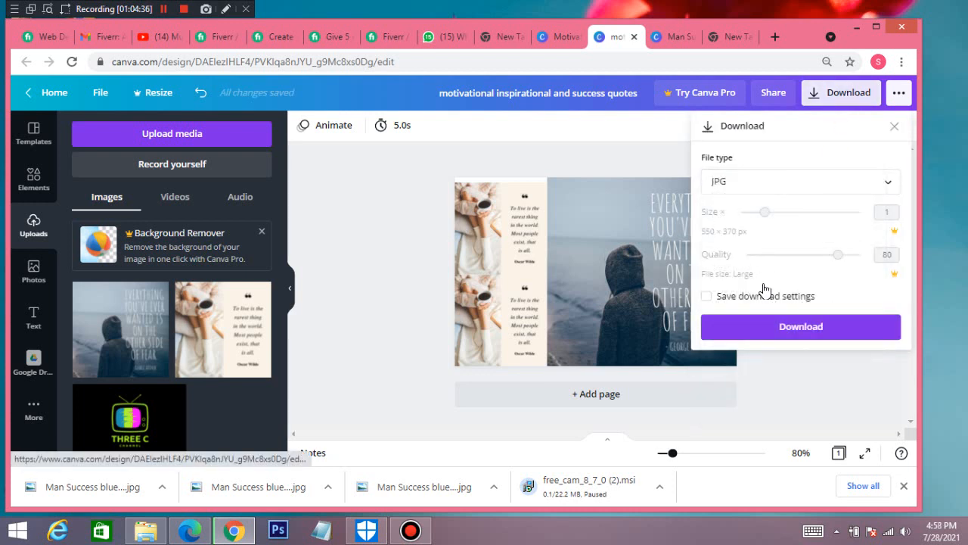
left_click(769, 325)
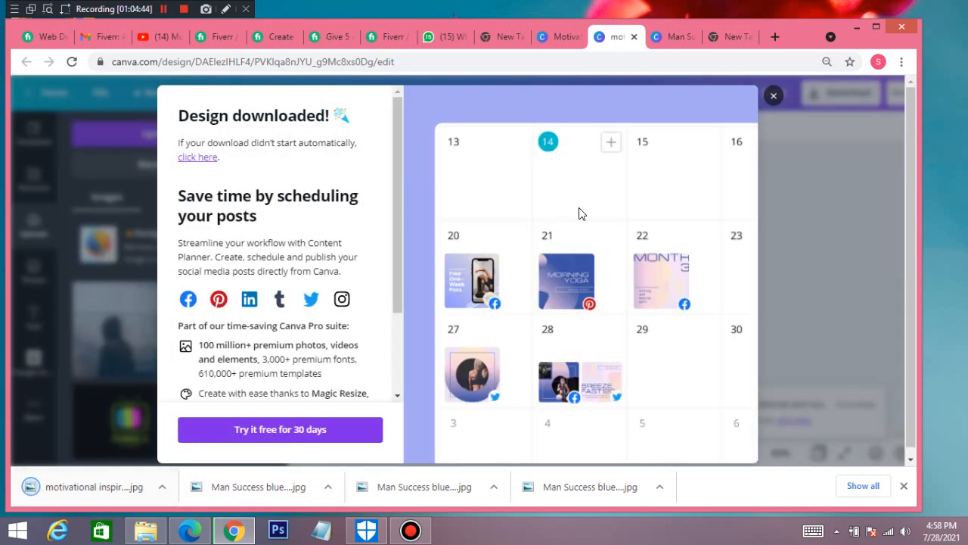
left_click(773, 95)
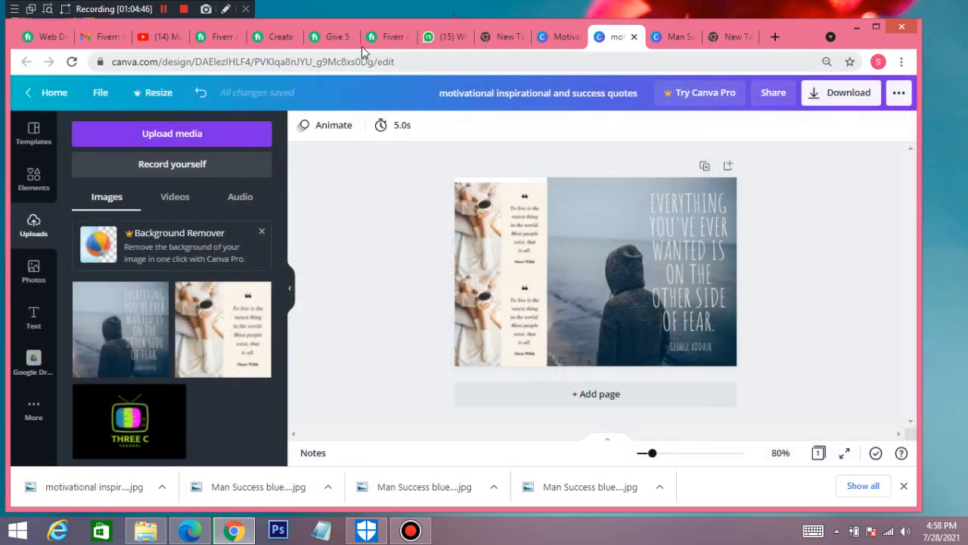
- Upload the collage JPG into the first Fiverr gallery image slot
left_click(217, 38)
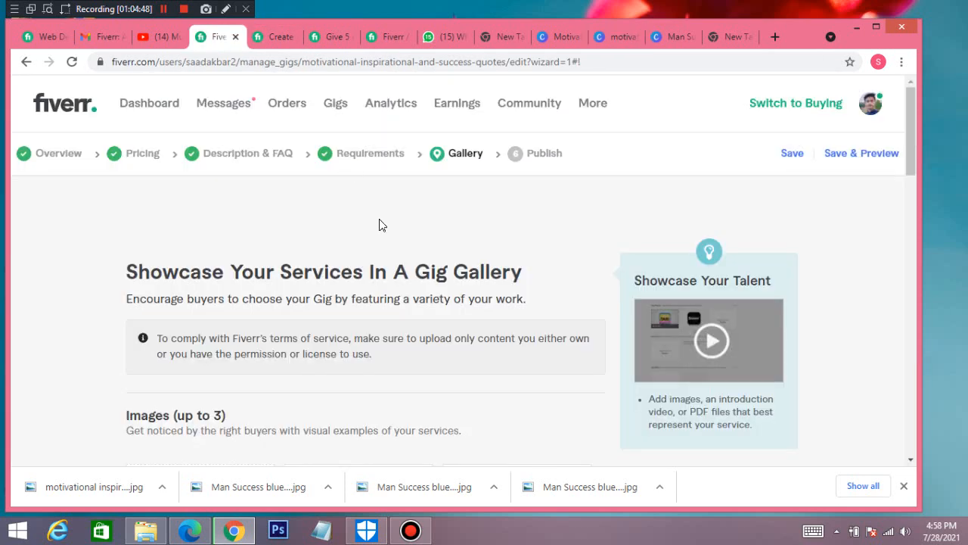
scroll(384, 292, "down", 3)
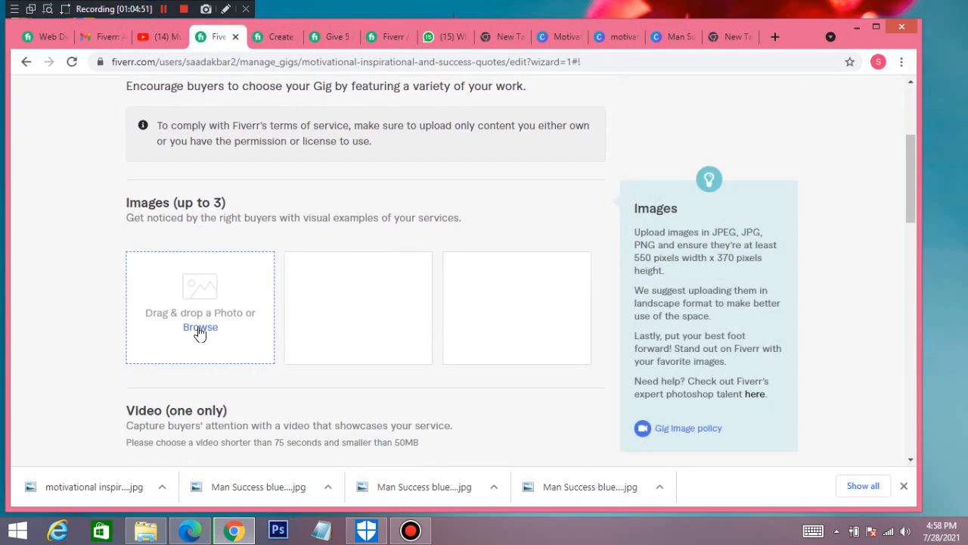
left_click_drag(89, 491, 193, 318)
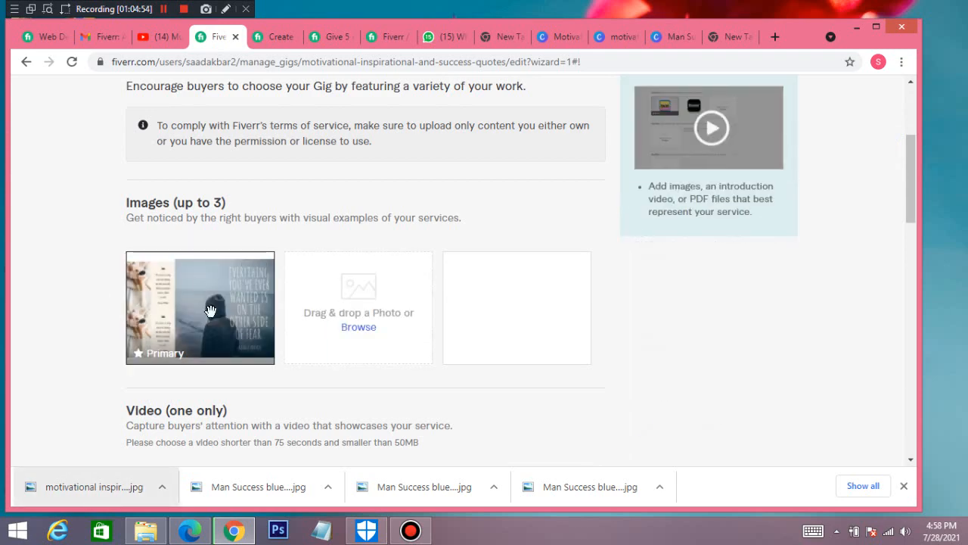
left_click(610, 37)
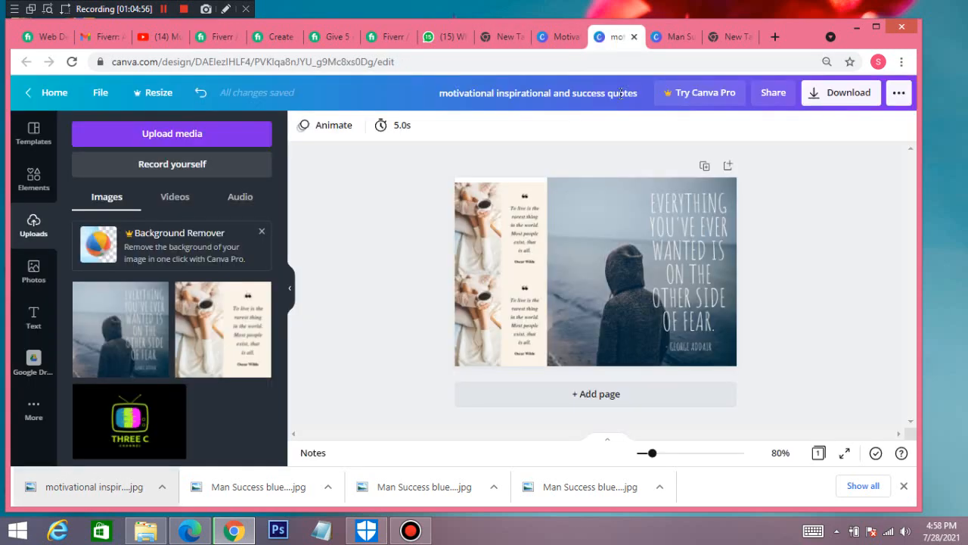
- Delete all images from the page and search templates for 'Motivational Quote Social Graphic'
left_click_drag(419, 162, 734, 359)
key("Delete")
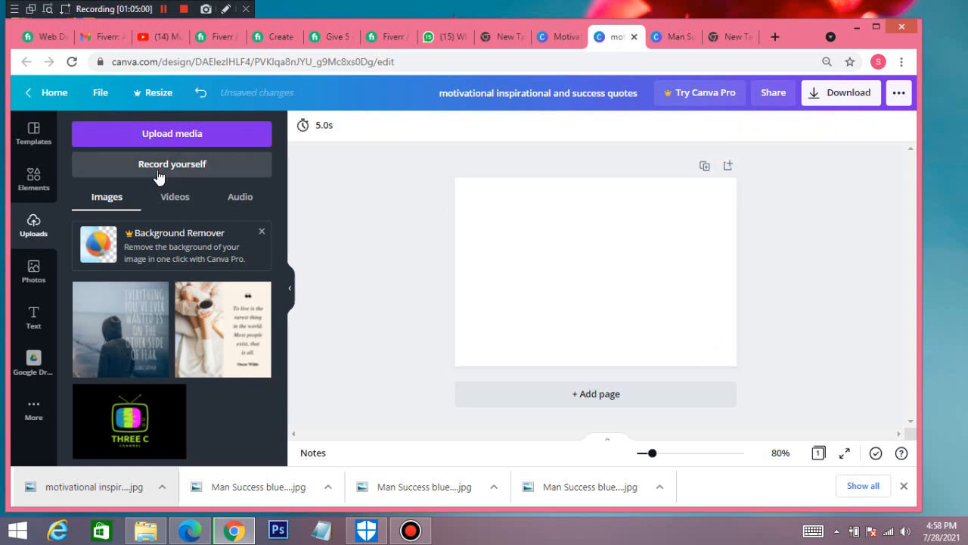
left_click(42, 134)
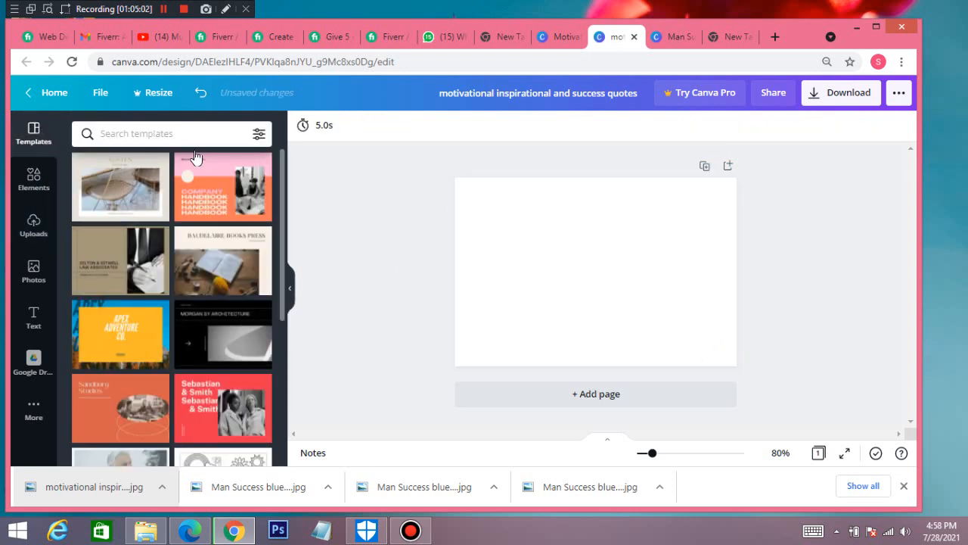
left_click(180, 126)
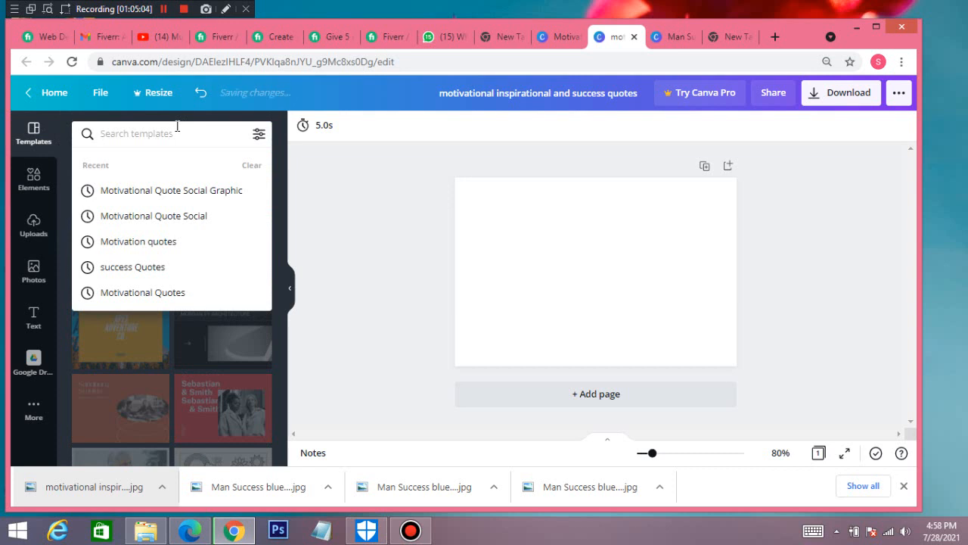
left_click(181, 190)
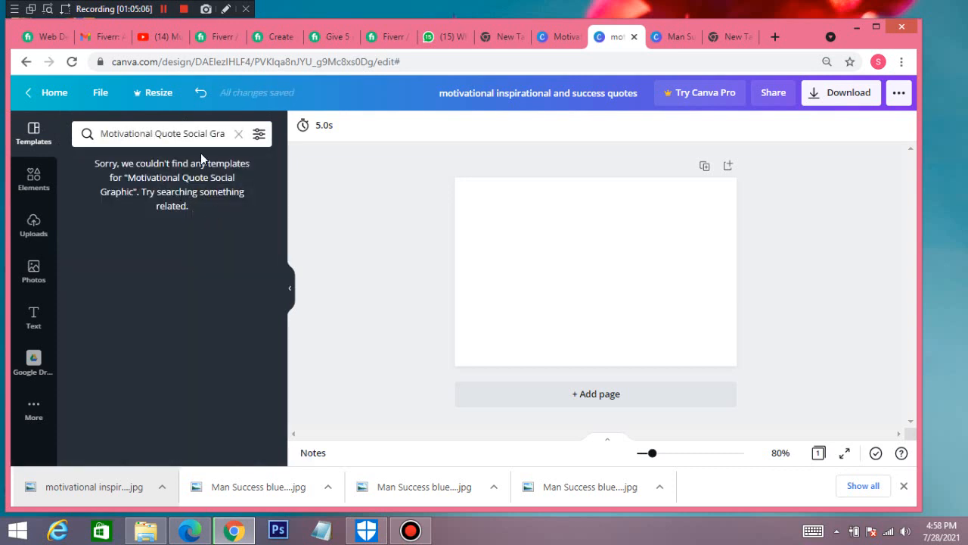
- Narrow the template search to 'Motivational Quote' and browse the results
left_click_drag(182, 133, 254, 143)
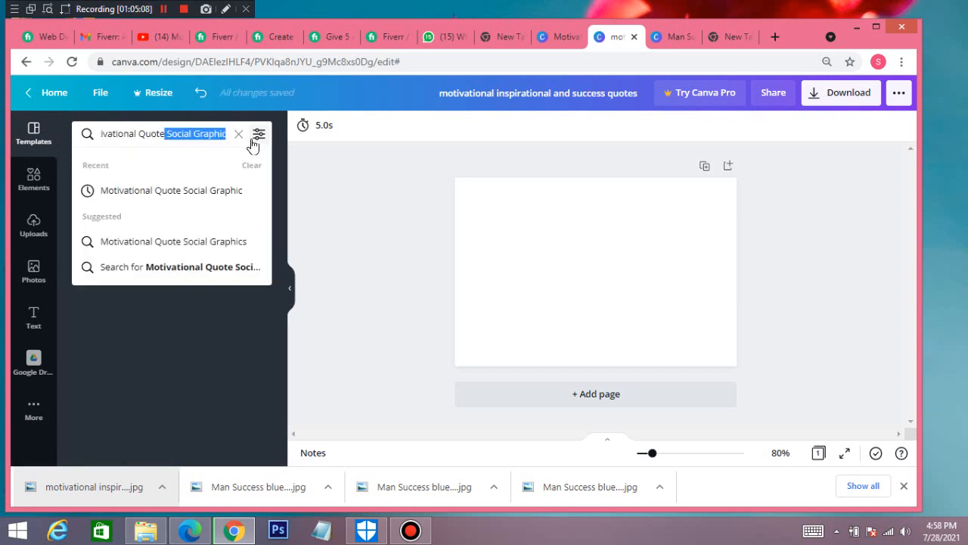
key("BackSpace")
type("\\")
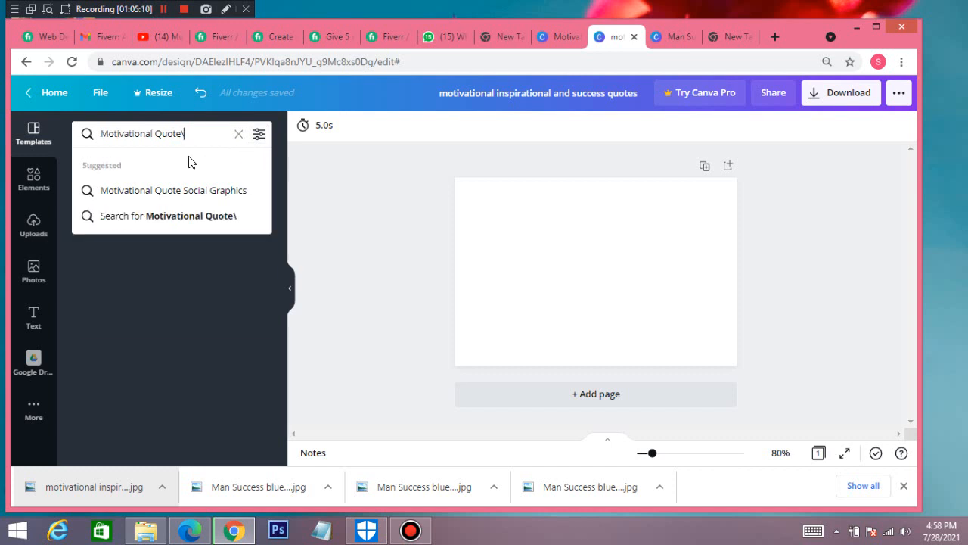
key("BackSpace")
key("Return")
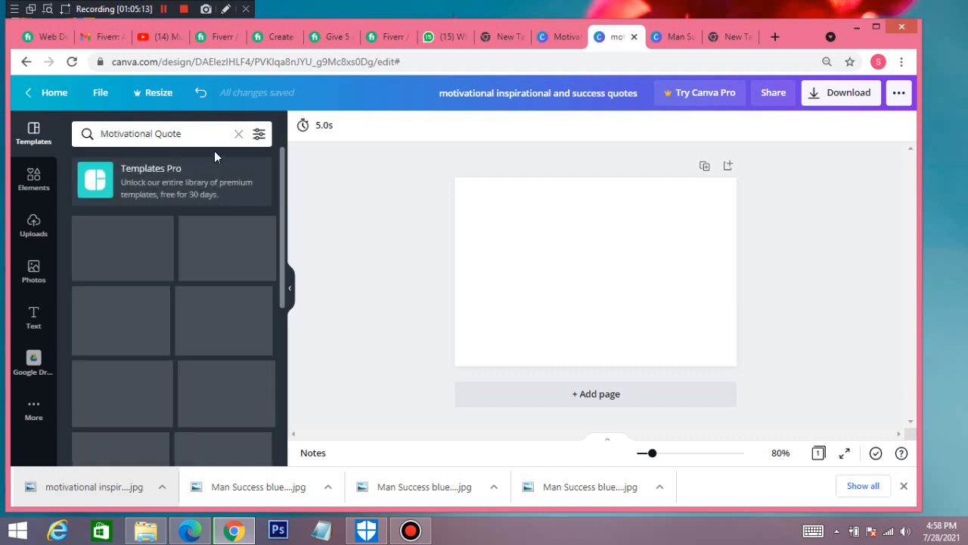
scroll(164, 288, "down", 10)
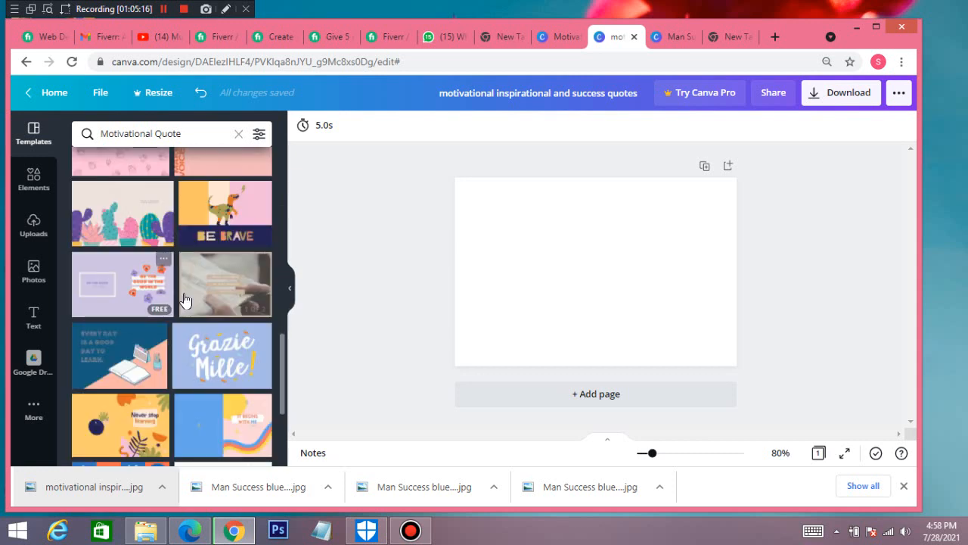
scroll(182, 299, "down", 3)
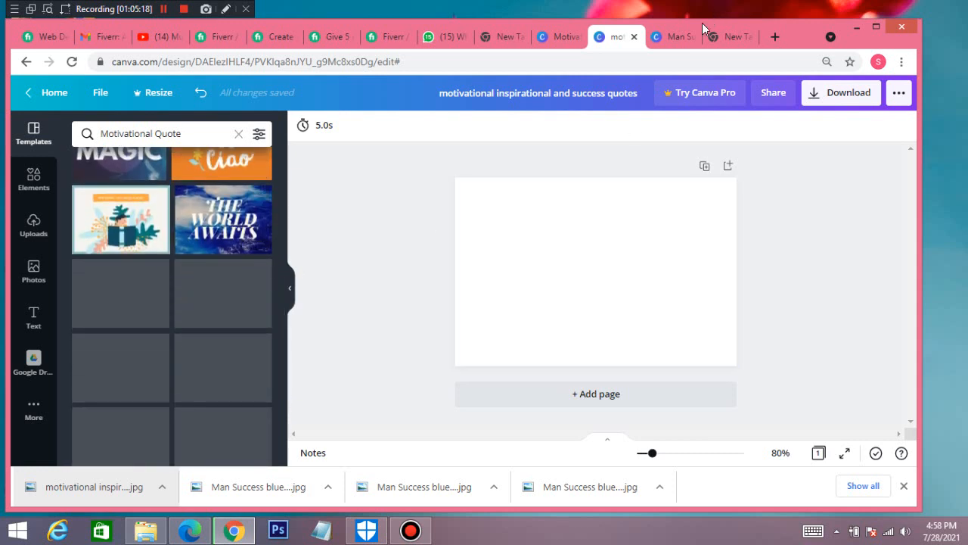
left_click(671, 38)
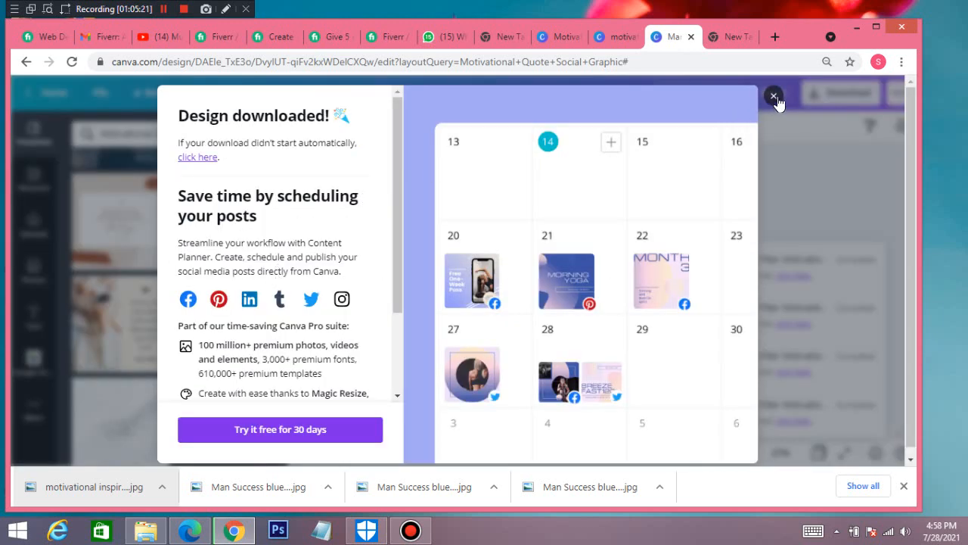
- Apply the Hardships quote template and download it as a JPG
left_click(773, 96)
scroll(204, 272, "down", 3)
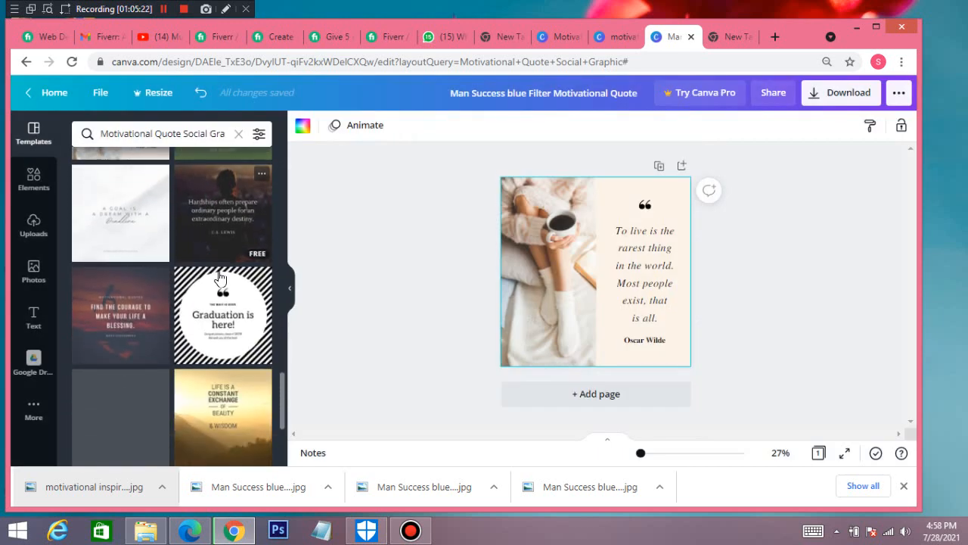
left_click(195, 225)
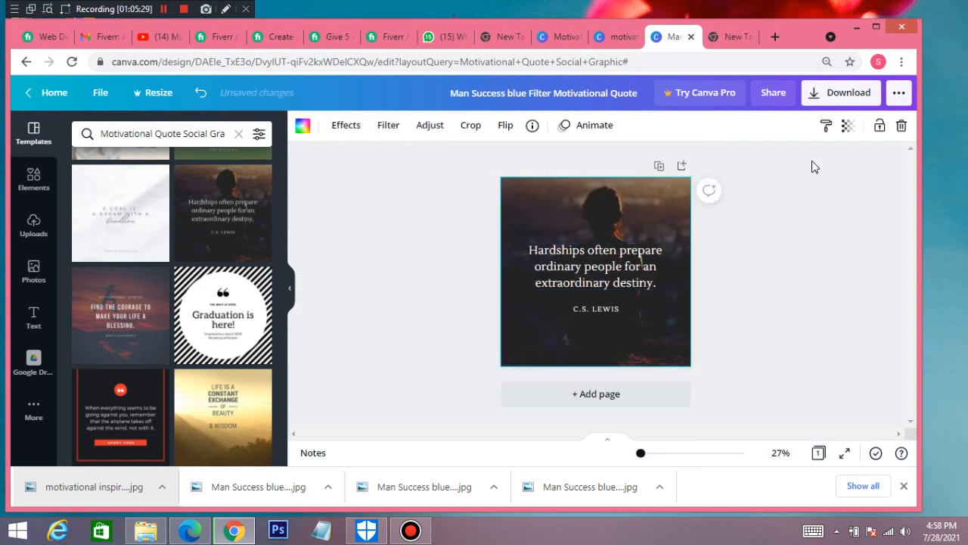
left_click(818, 95)
left_click(757, 182)
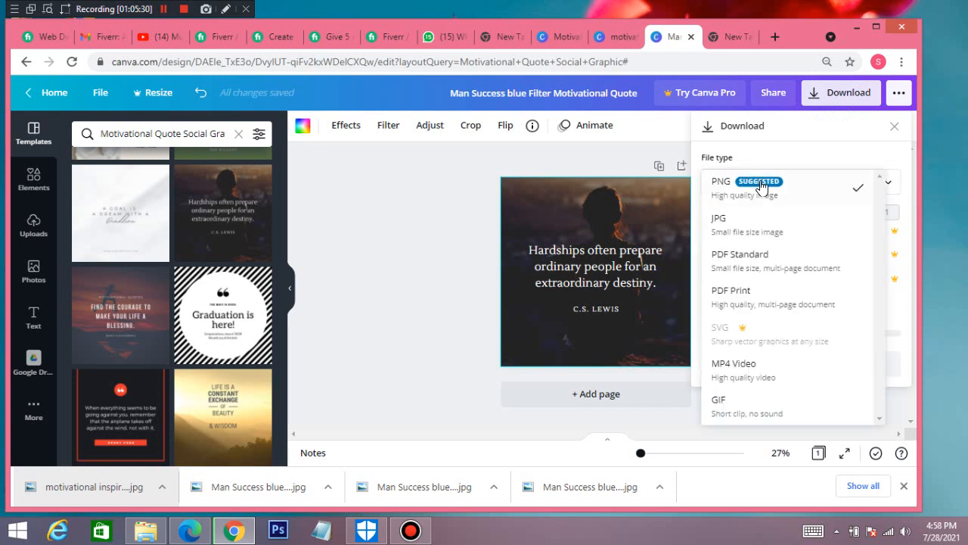
left_click(748, 224)
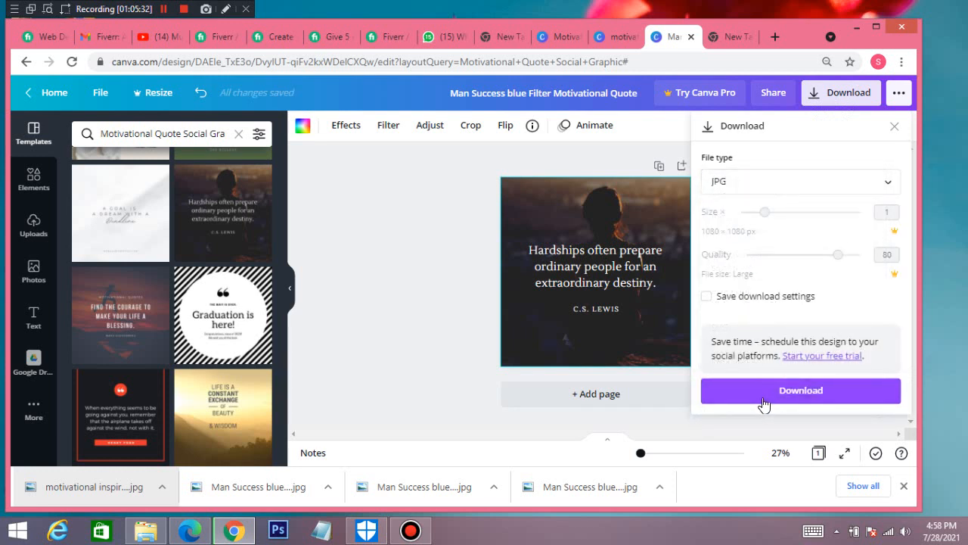
left_click(759, 390)
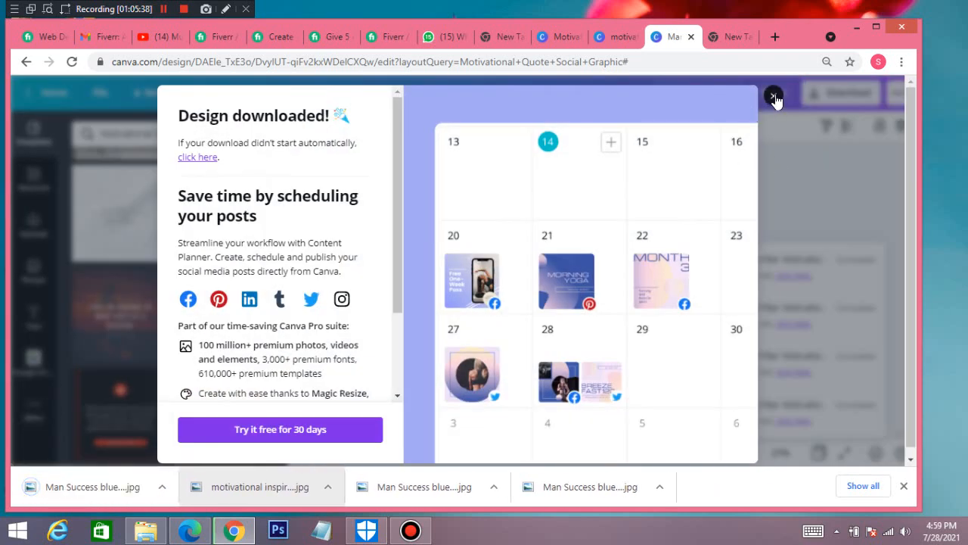
left_click(773, 96)
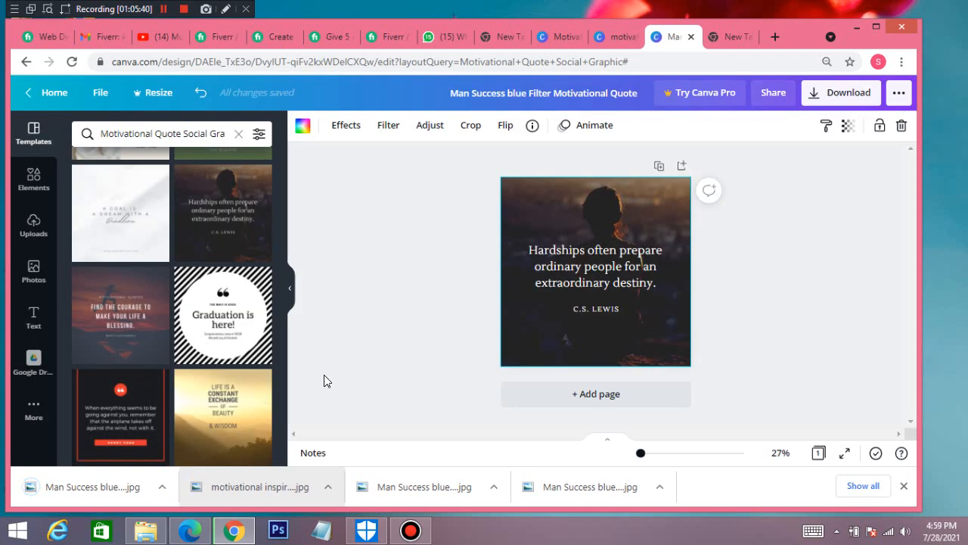
- Apply the Find the Courage template, download it as JPG, and upload a quote JPG to the collage
left_click(119, 314)
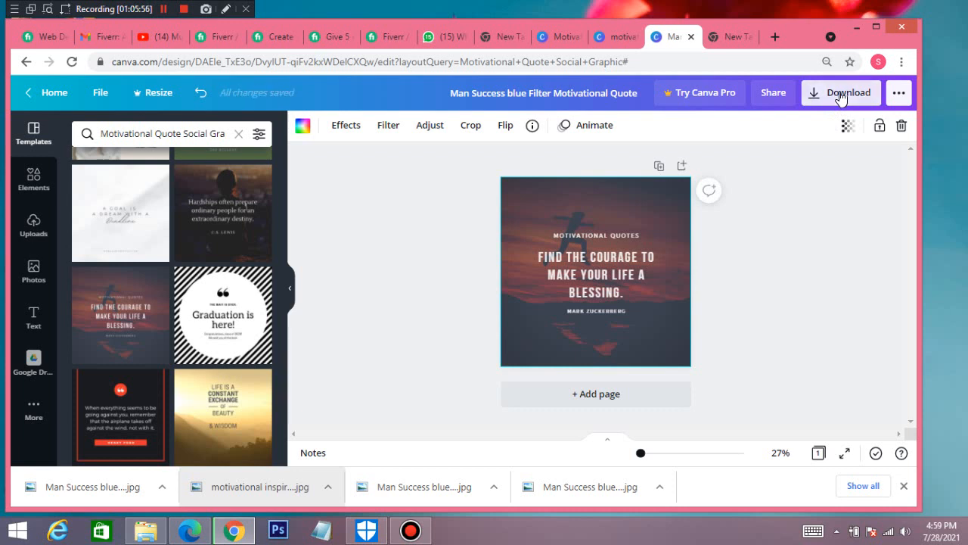
left_click(840, 97)
left_click(772, 185)
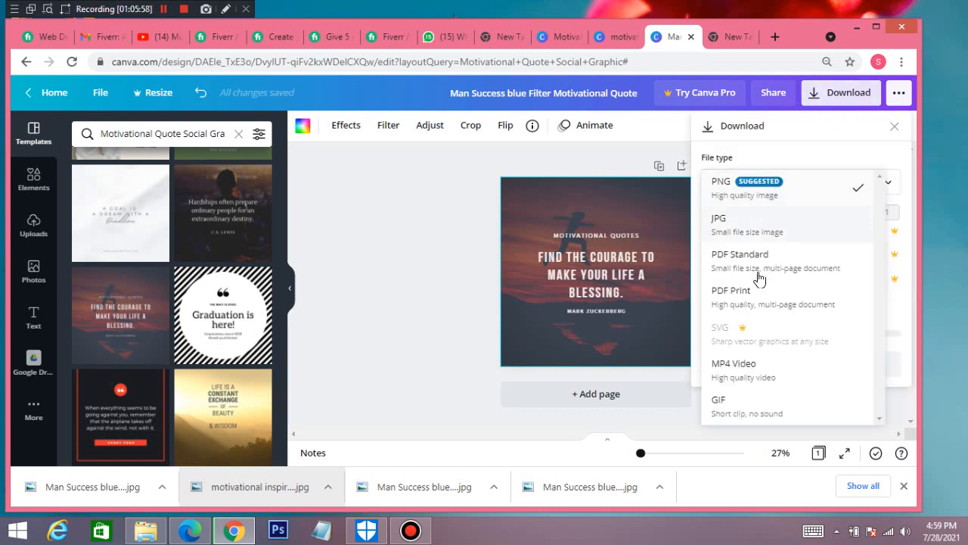
left_click(753, 226)
left_click(793, 401)
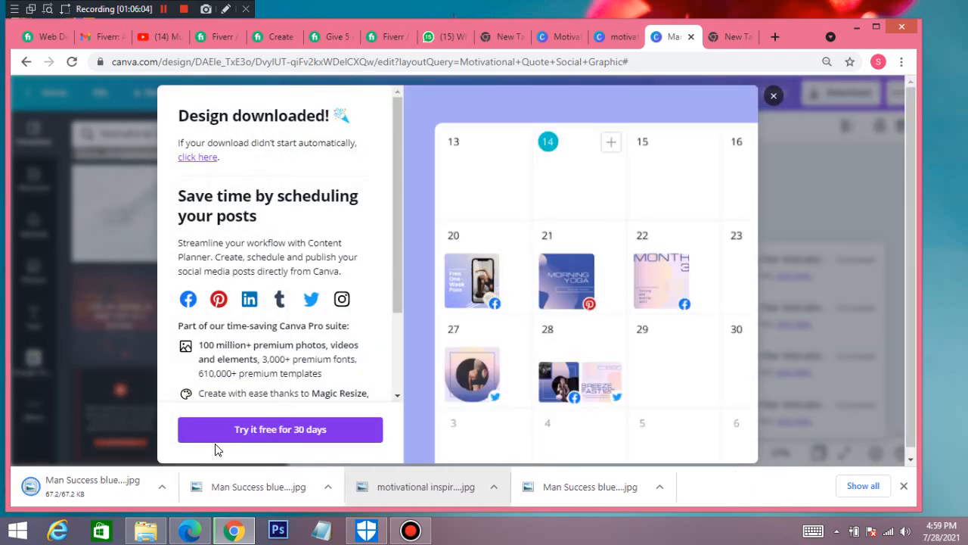
left_click(773, 95)
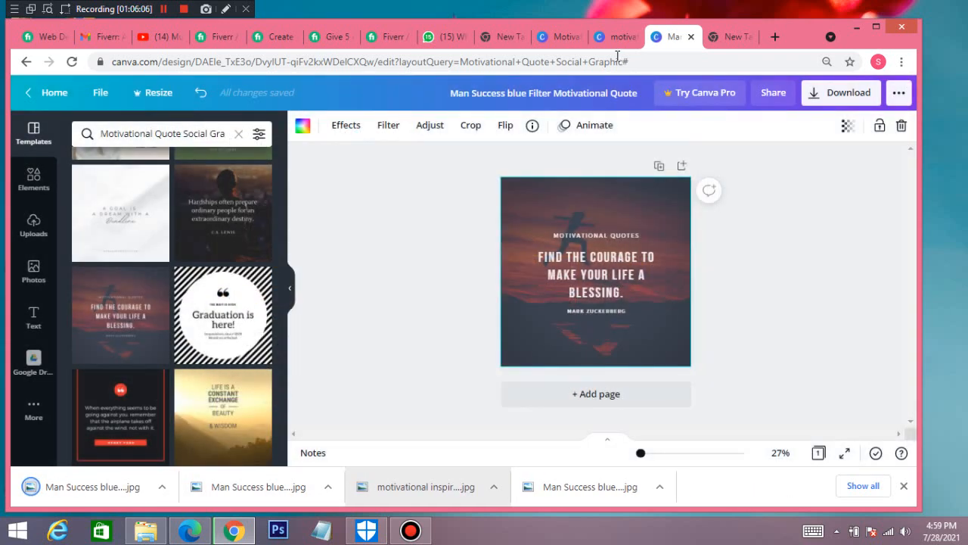
left_click(617, 36)
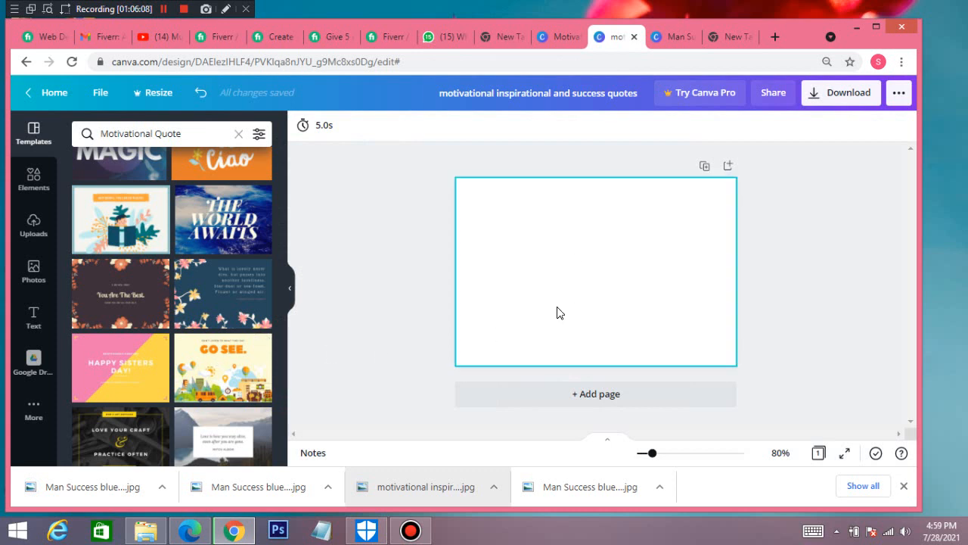
left_click_drag(266, 487, 194, 368)
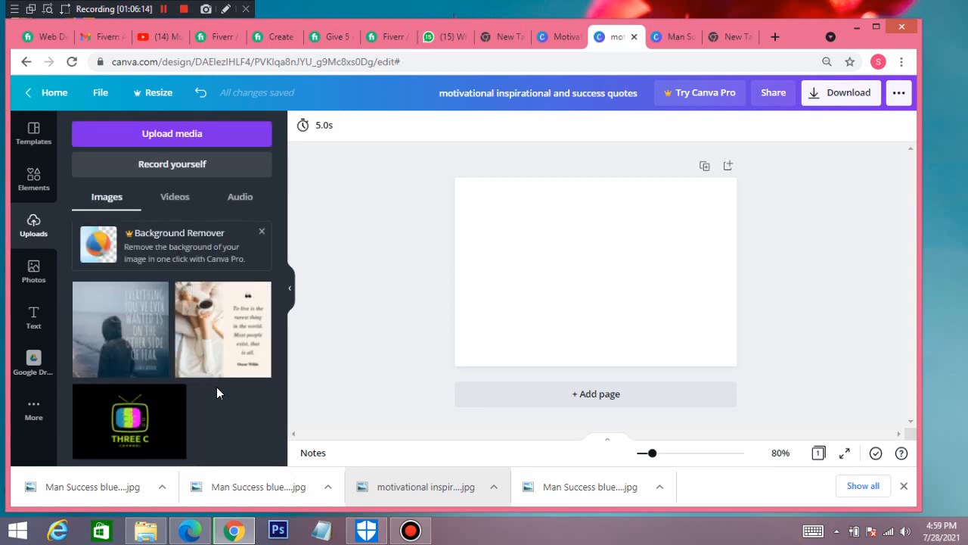
- Place the Hardships image filling the right side and two Find the Courage copies stacked left
left_click_drag(86, 488, 115, 330)
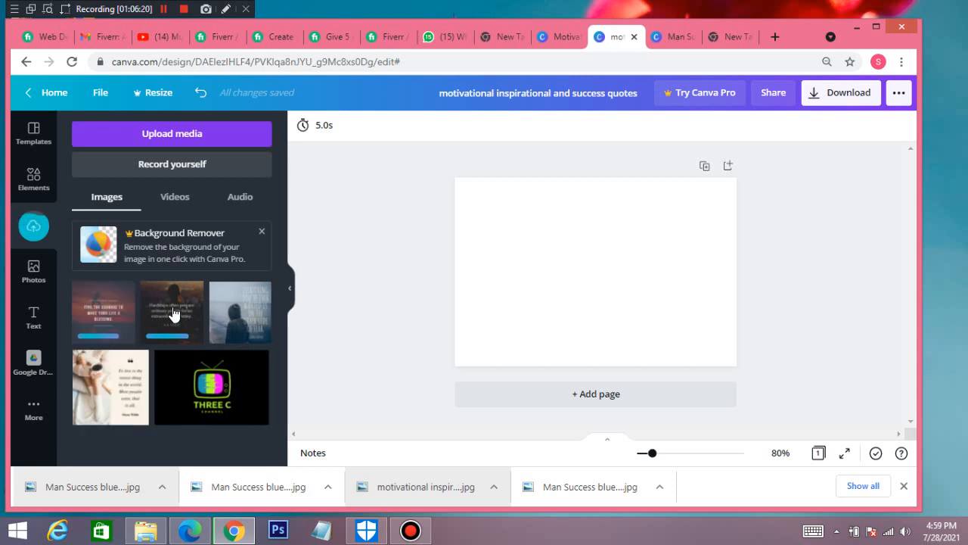
left_click(173, 314)
left_click_drag(621, 296, 696, 327)
left_click_drag(612, 242, 566, 201)
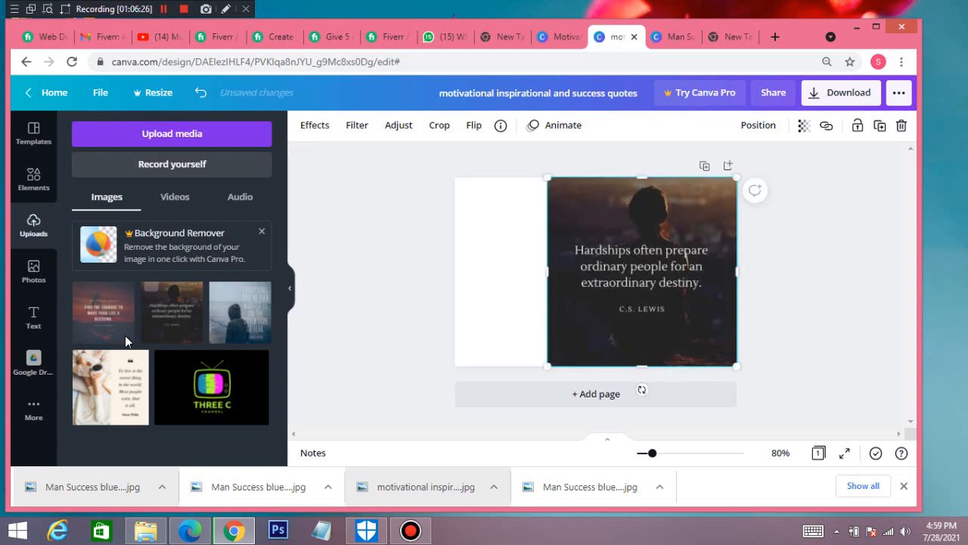
left_click_drag(96, 323, 492, 290)
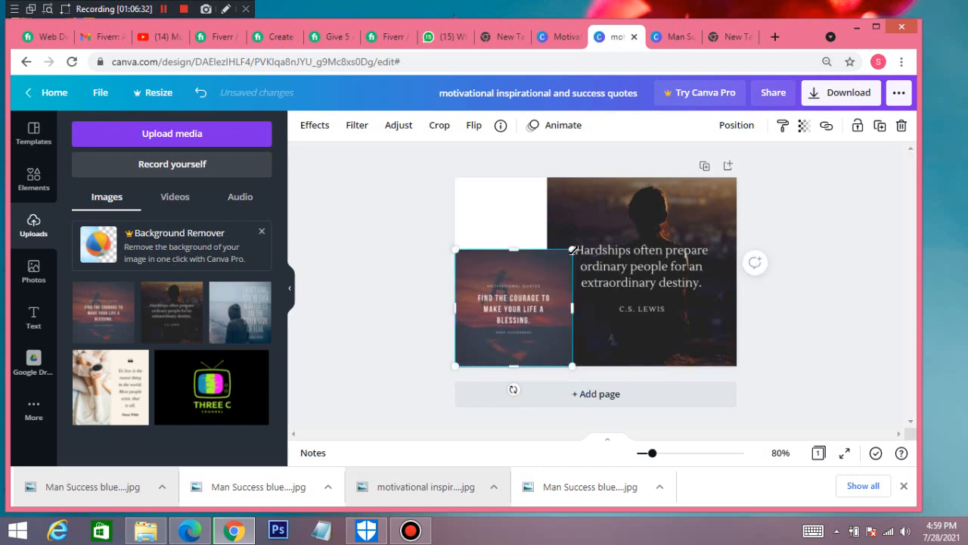
left_click_drag(573, 250, 551, 271)
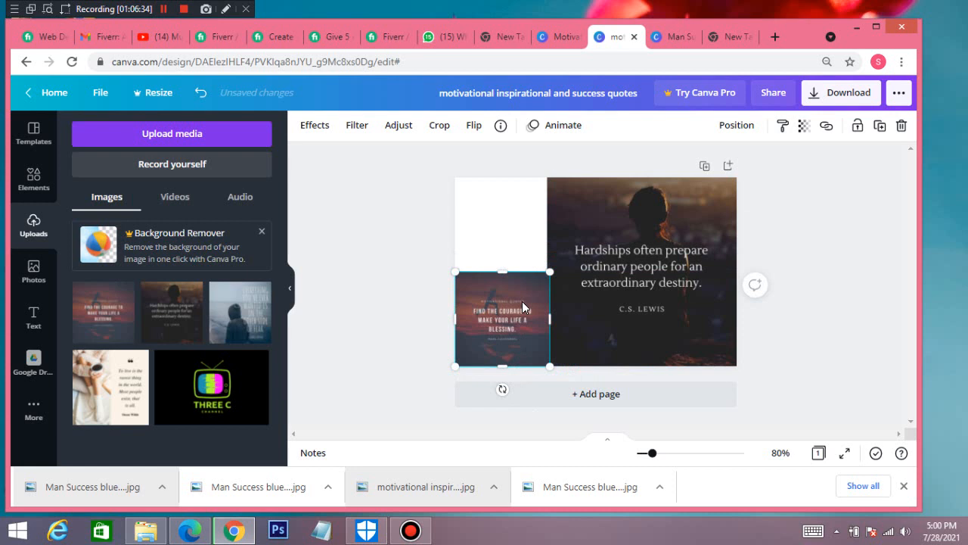
key("ctrl+d")
left_click_drag(522, 308, 514, 208)
left_click(375, 257)
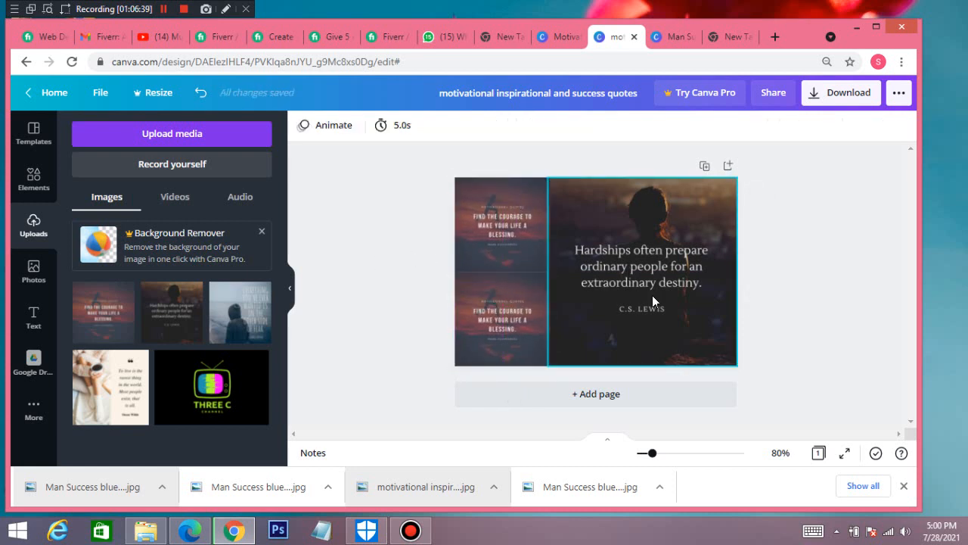
- Download the finished Hardships / Find the Courage collage as a JPG
left_click(836, 92)
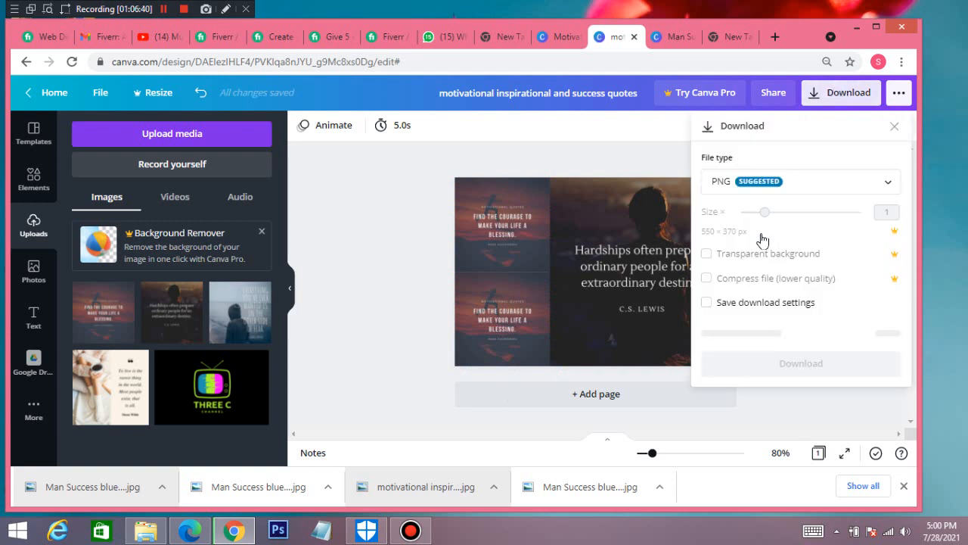
left_click(757, 185)
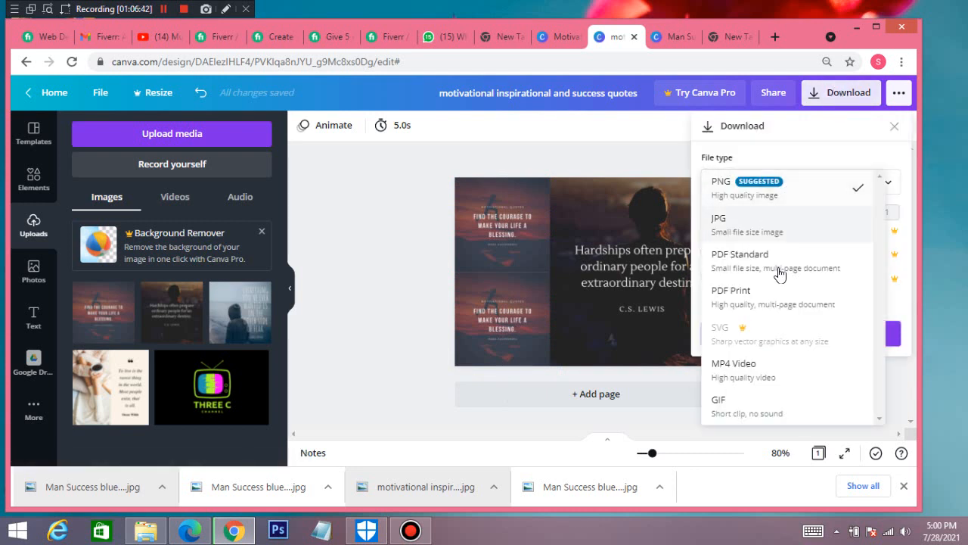
left_click(770, 221)
left_click(802, 327)
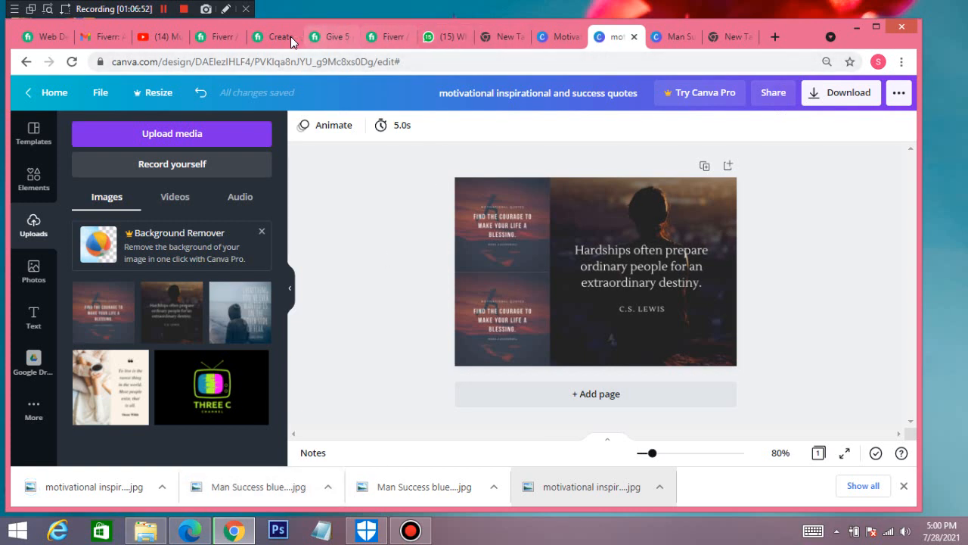
- Add the second collage JPG as the Fiverr gig's second gallery image
left_click(205, 34)
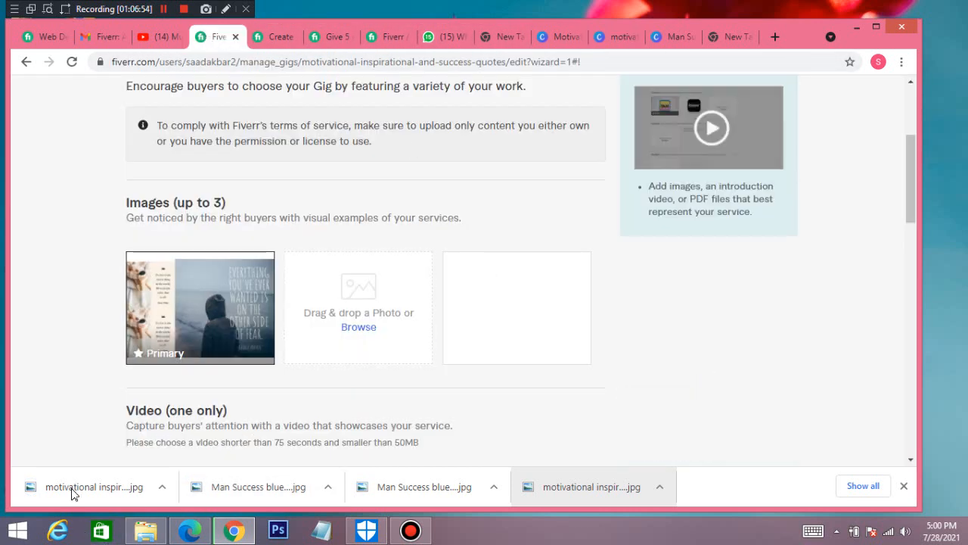
left_click_drag(76, 493, 352, 326)
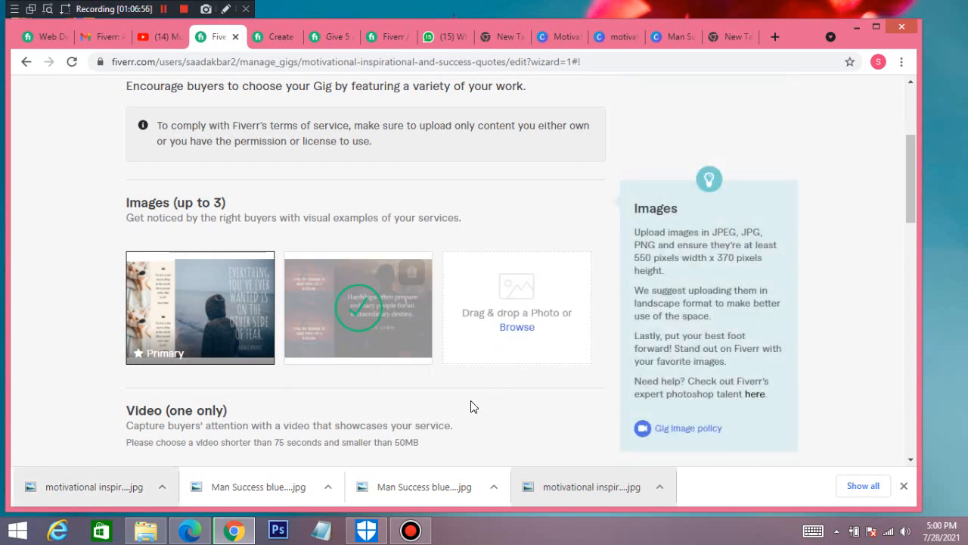
scroll(472, 370, "down", 2)
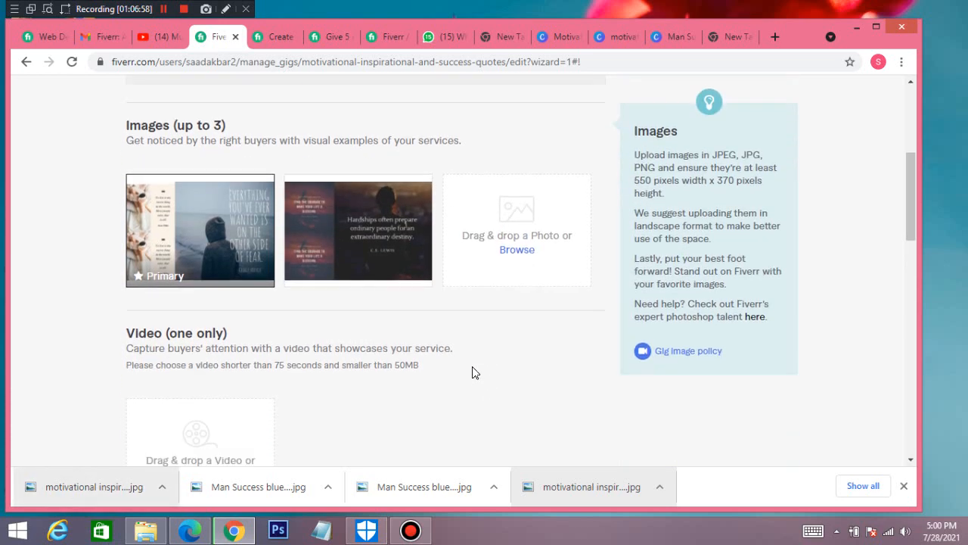
scroll(479, 361, "up", 2)
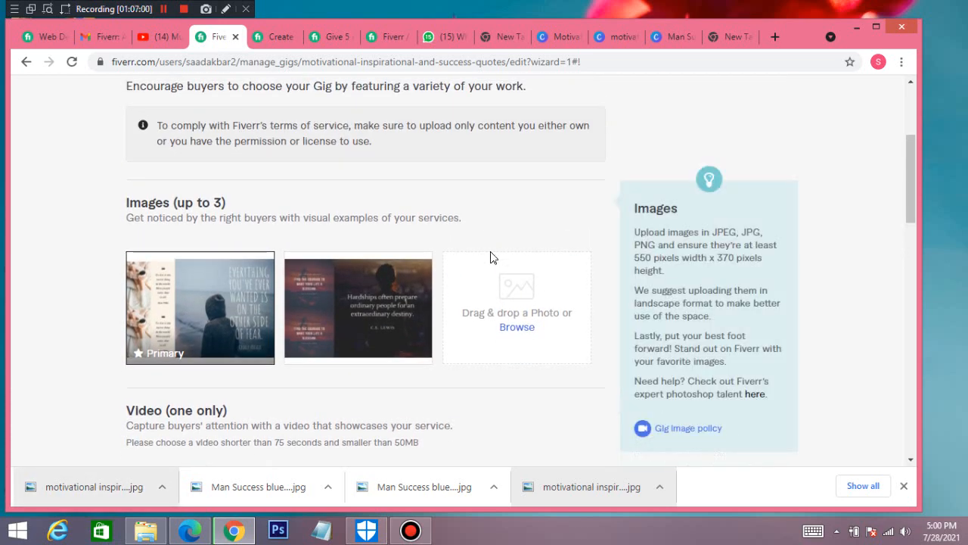
scroll(492, 273, "down", 5)
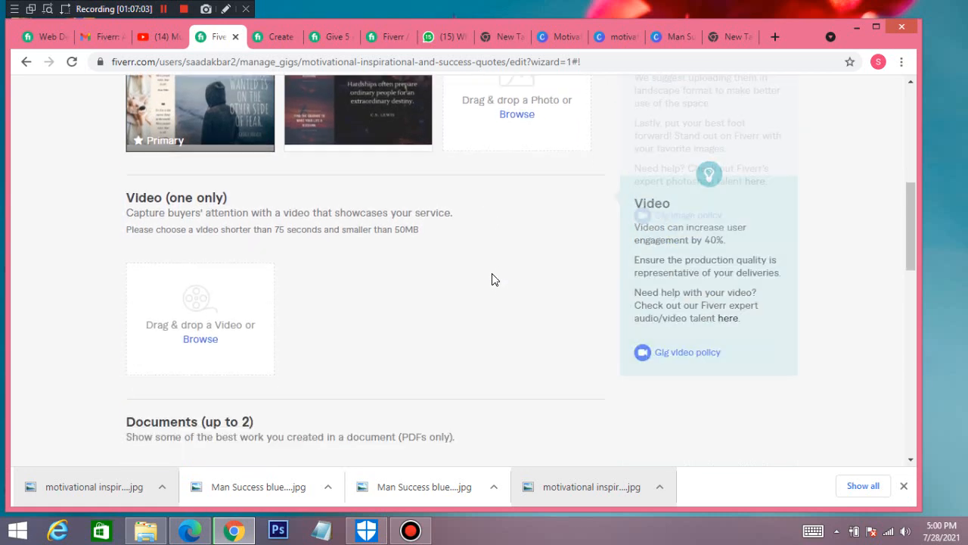
scroll(261, 181, "up", 2)
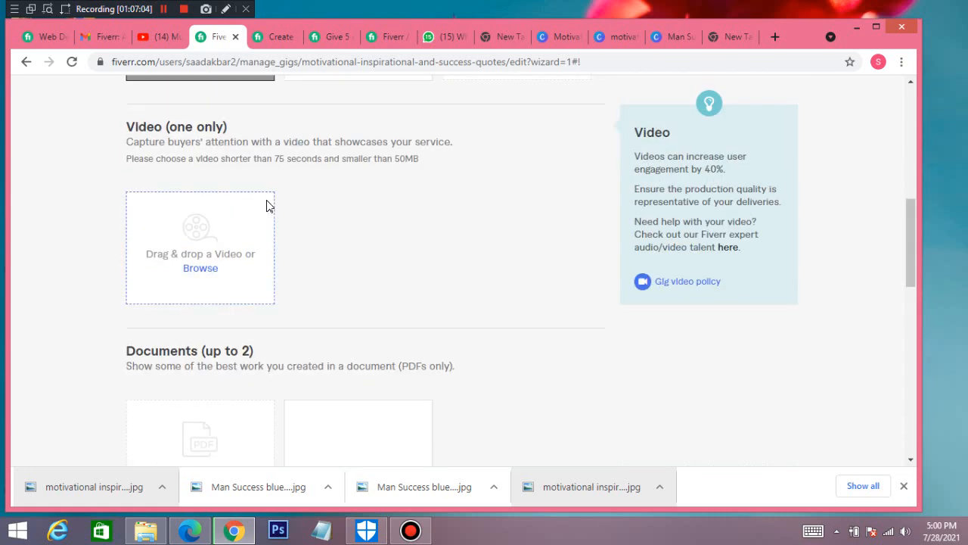
scroll(350, 206, "down", 5)
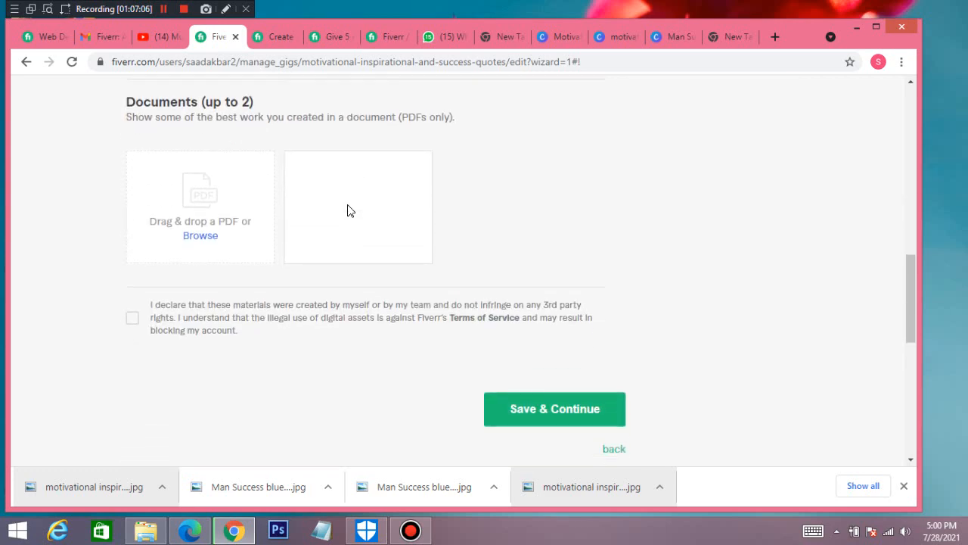
scroll(492, 310, "up", 1)
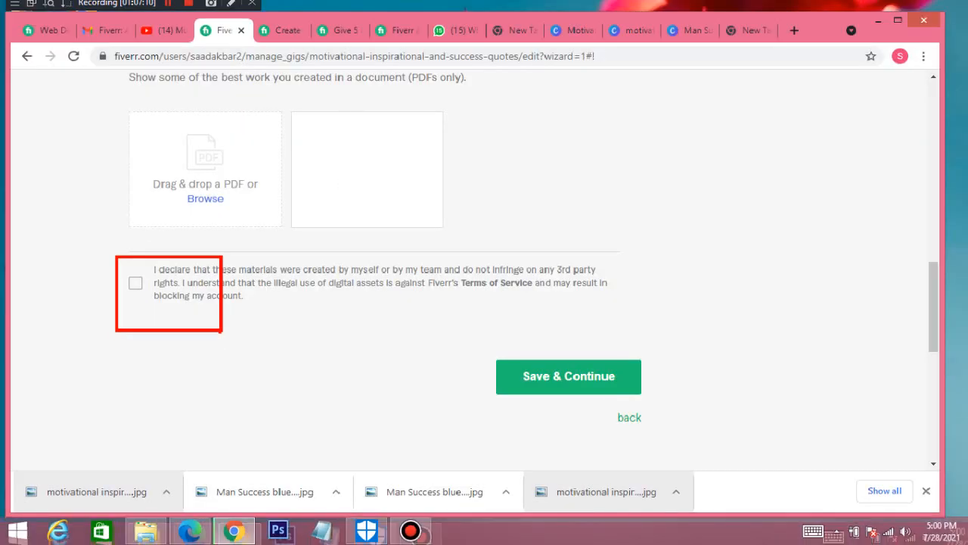
- Accept the originality declaration and save the gallery step
left_click(548, 382)
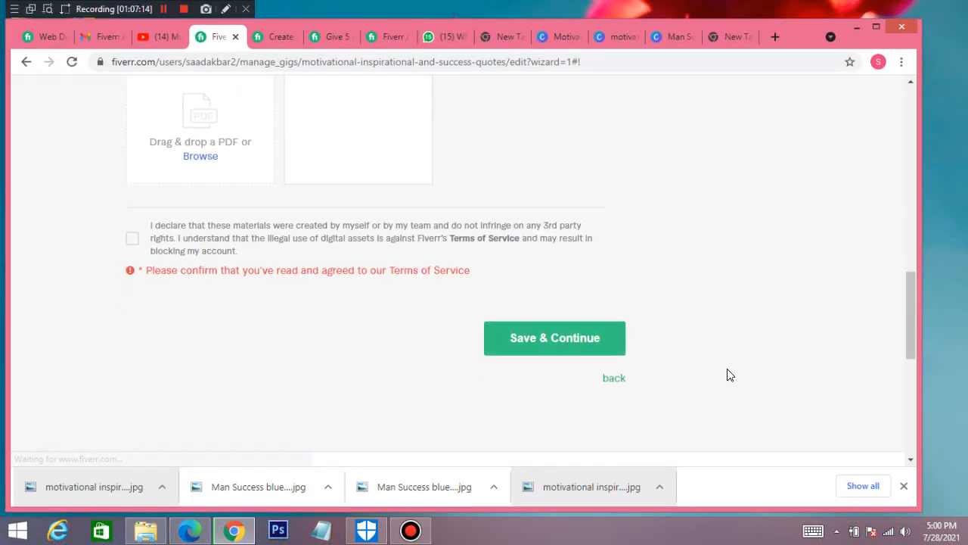
left_click(134, 242)
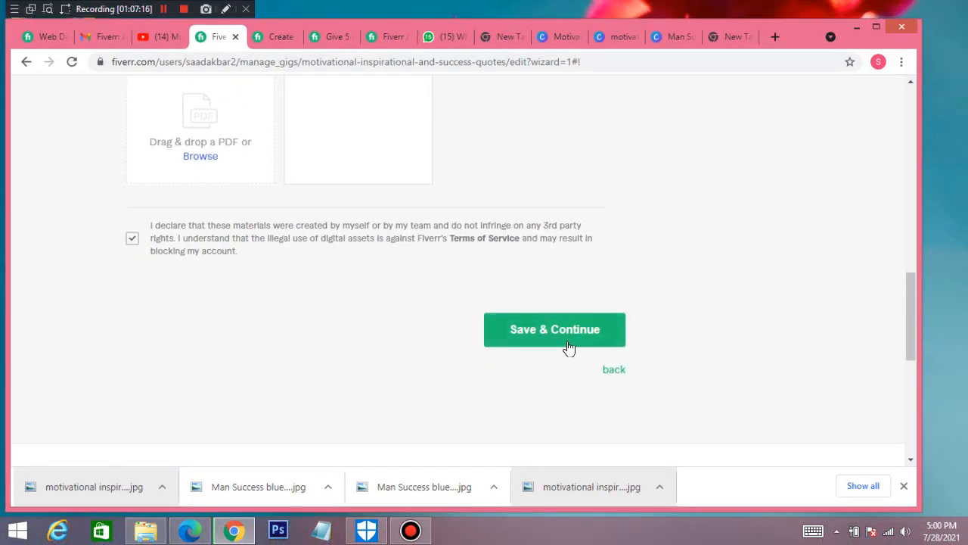
left_click(567, 340)
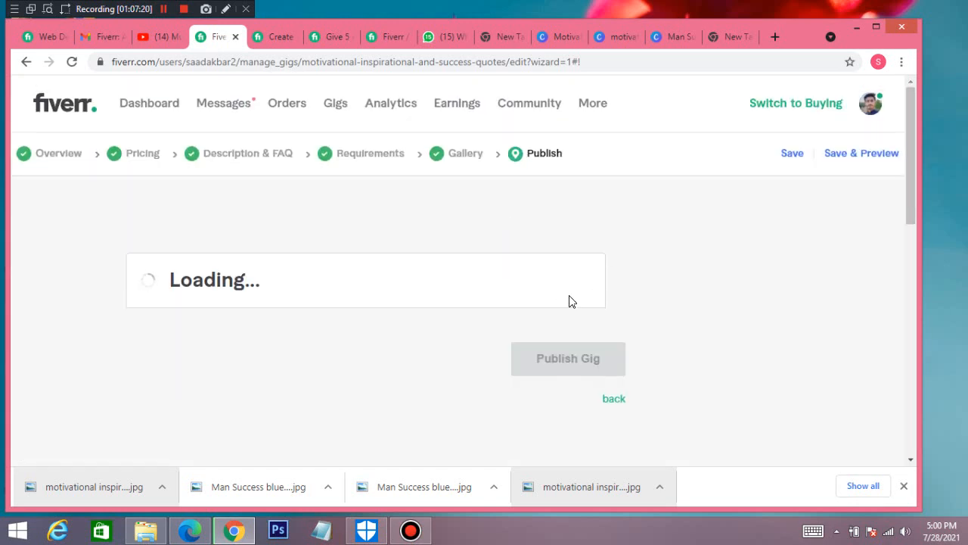
- Answer No to 'Are you a U.S. person?' on the W-9 check, save it, and dismiss the confirmation
scroll(522, 290, "down", 1)
scroll(507, 295, "down", 1)
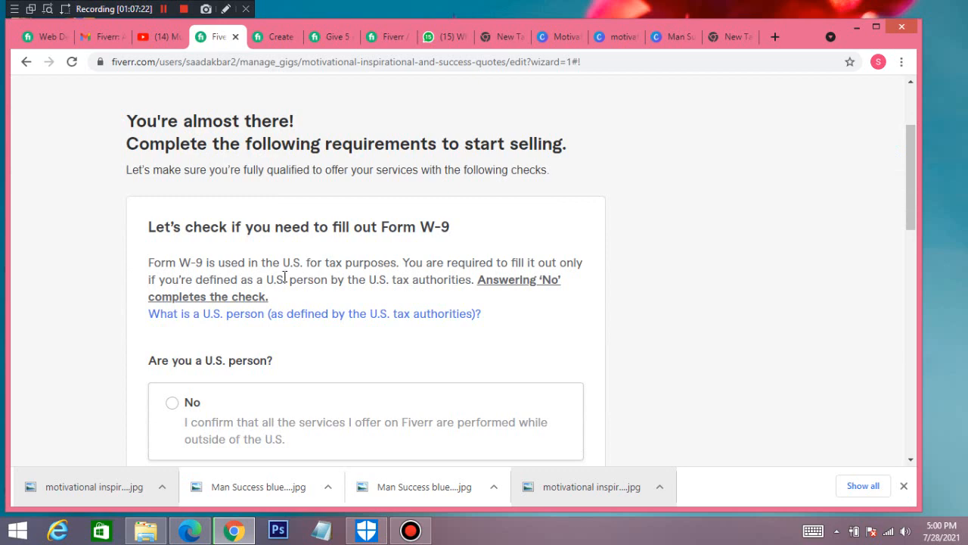
scroll(284, 273, "down", 2)
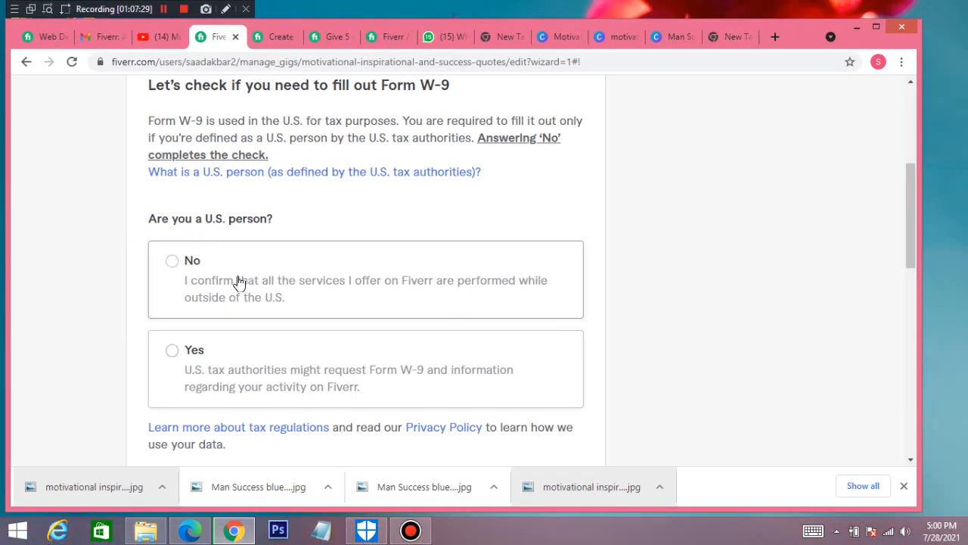
left_click(647, 304)
scroll(389, 269, "down", 3)
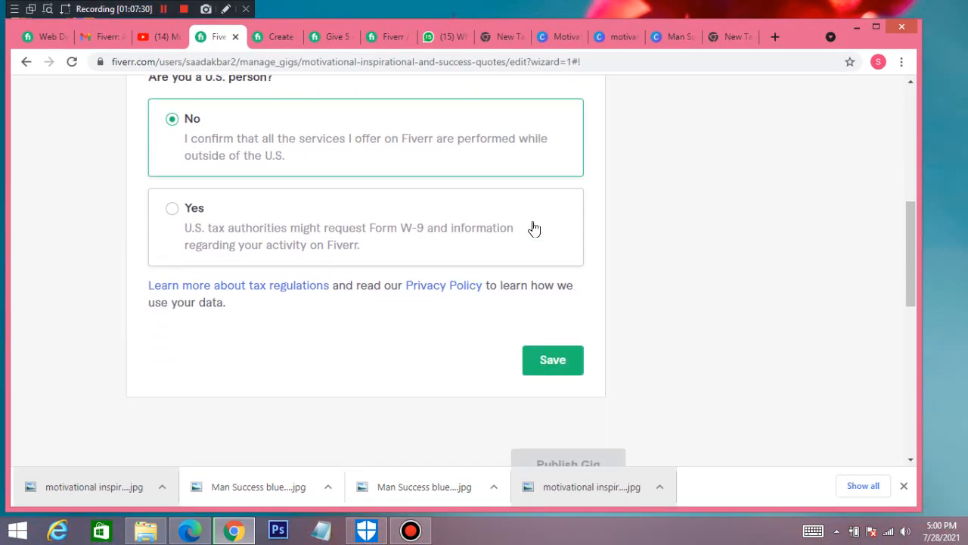
left_click(558, 302)
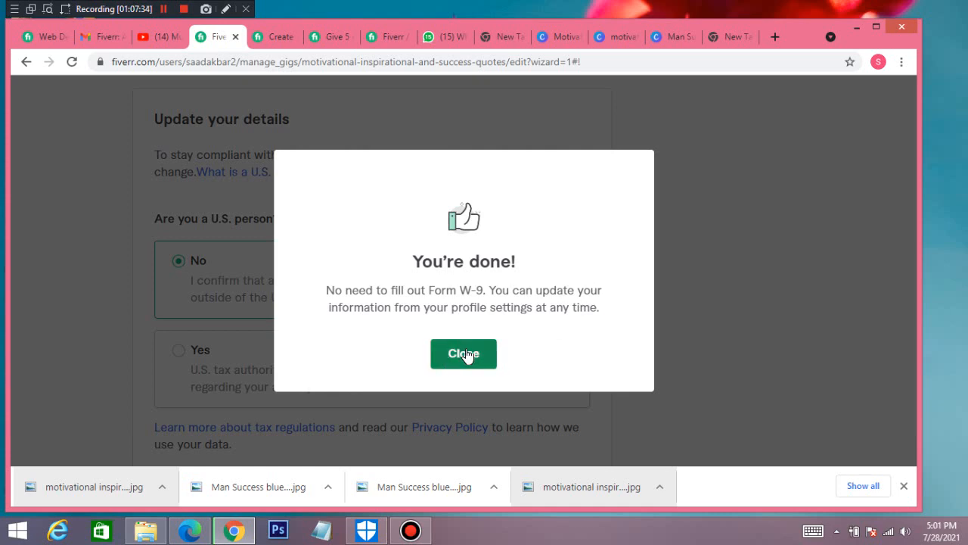
left_click(464, 354)
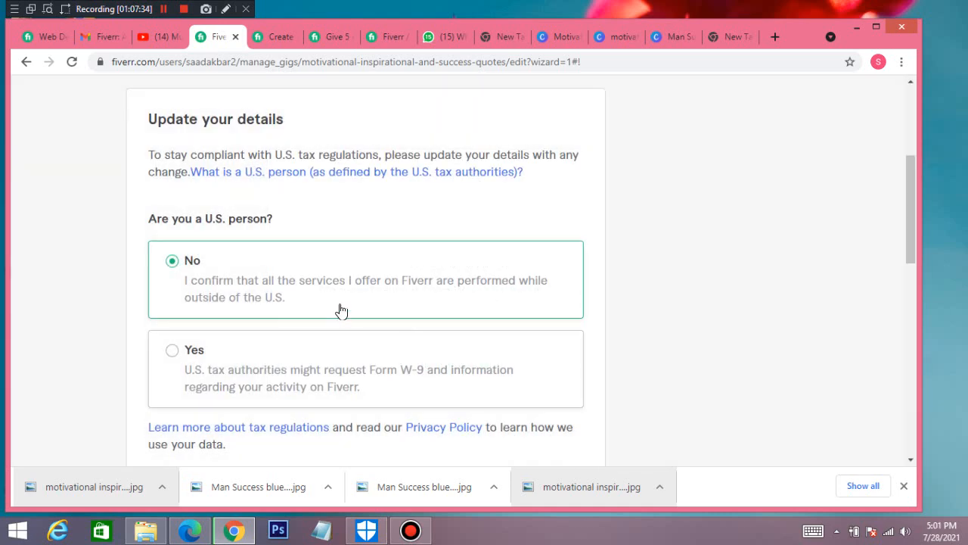
- Publish the gig and finish to return to the Gigs list
scroll(454, 301, "down", 3)
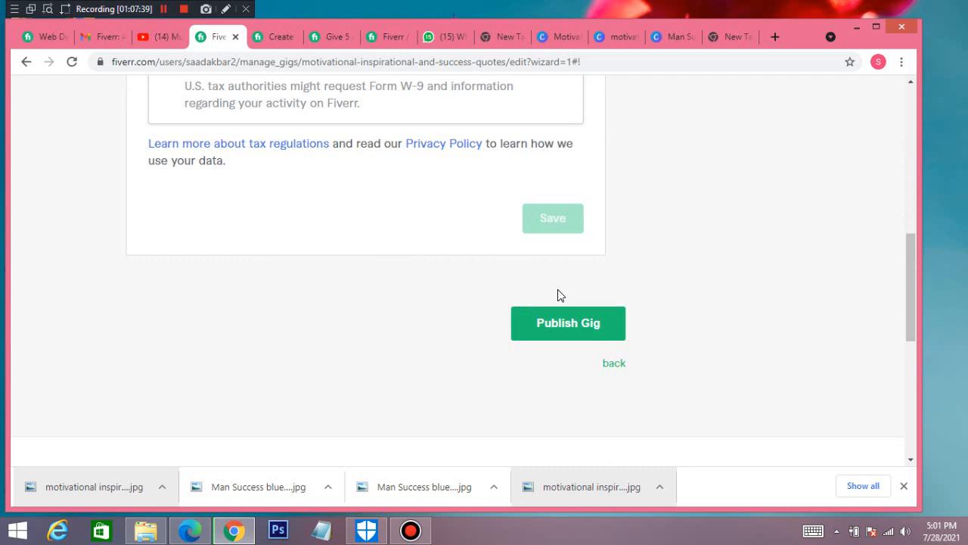
mouse_move(486, 280)
left_mouse_down()
mouse_move(631, 339)
mouse_move(652, 359)
left_mouse_up()
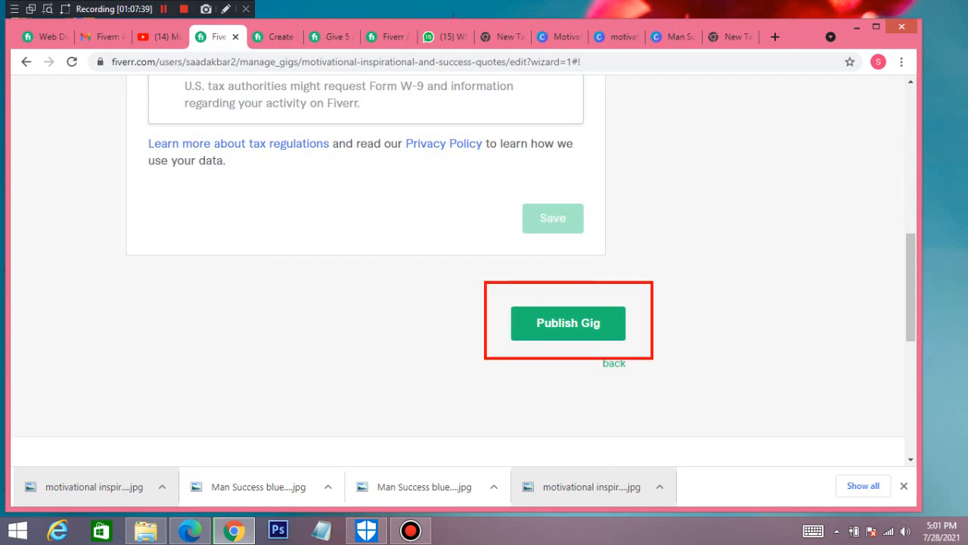
left_click(588, 324)
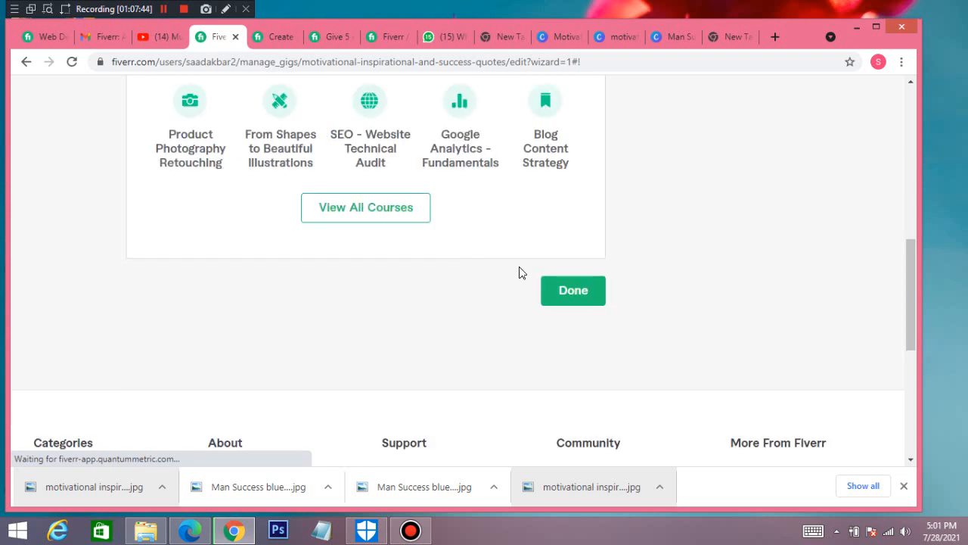
left_click(579, 295)
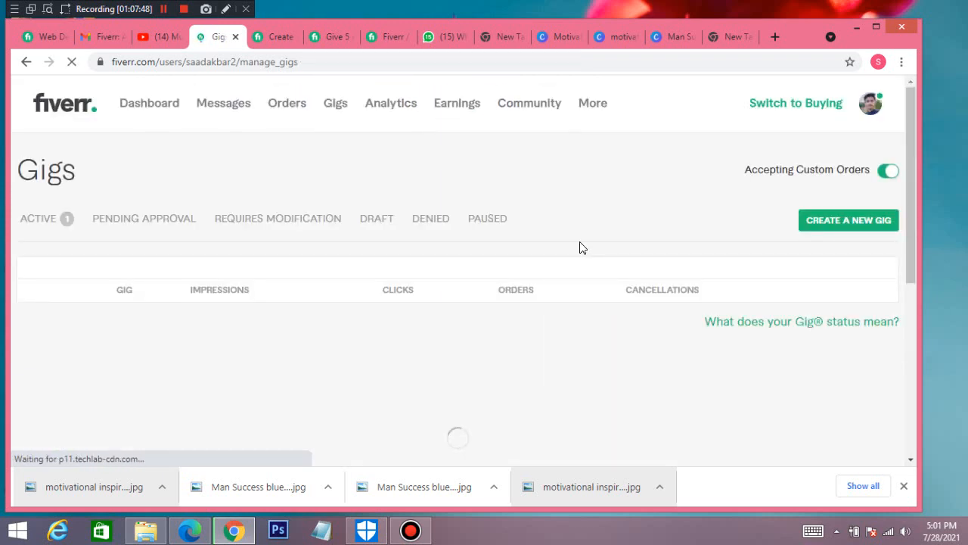
- Preview the active gig's live page from its actions dropdown
scroll(424, 218, "down", 3)
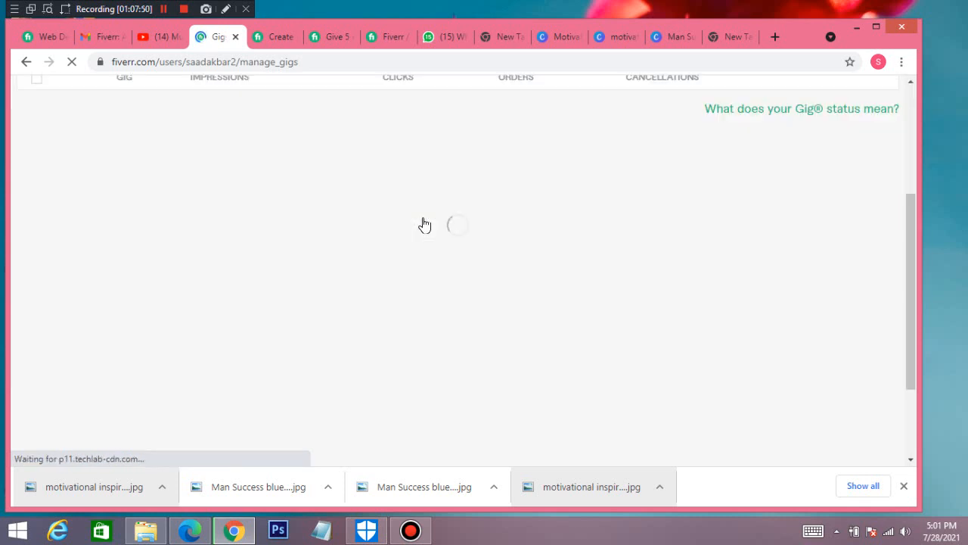
scroll(421, 217, "up", 2)
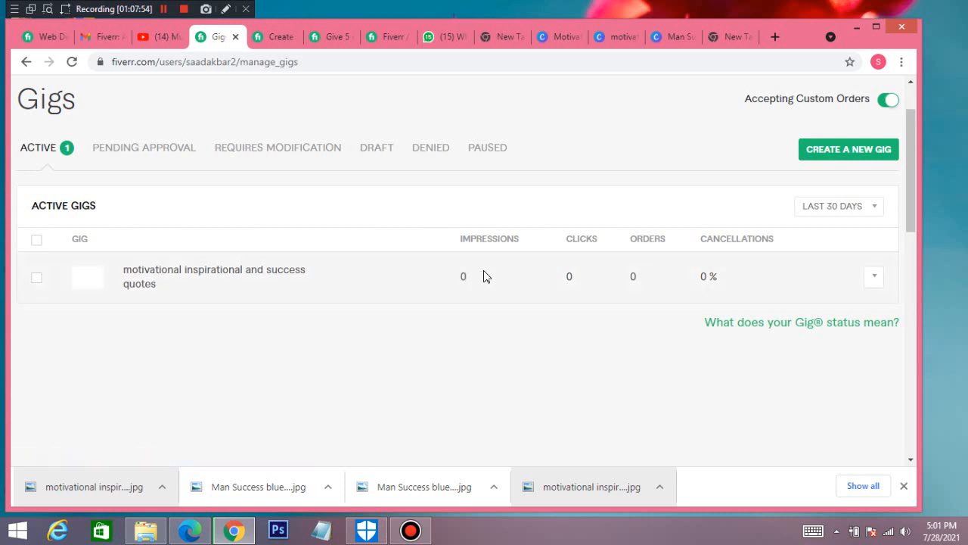
left_click(874, 280)
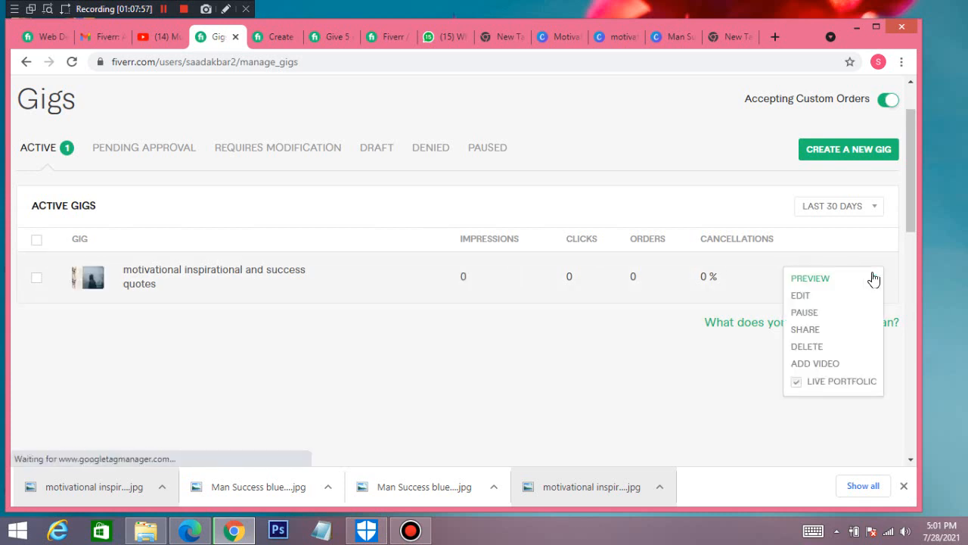
left_click(812, 277)
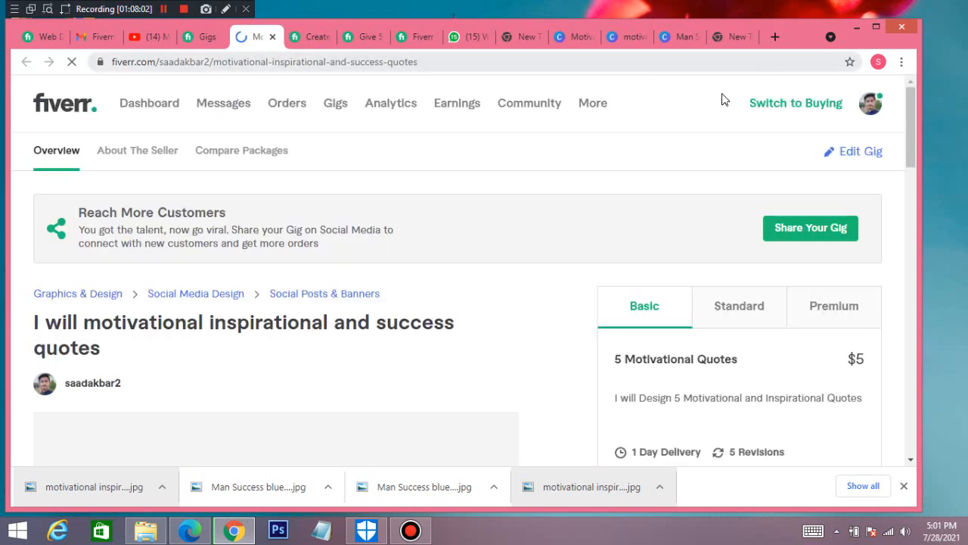
- Step through the quote images in the gig gallery
scroll(379, 240, "down", 2)
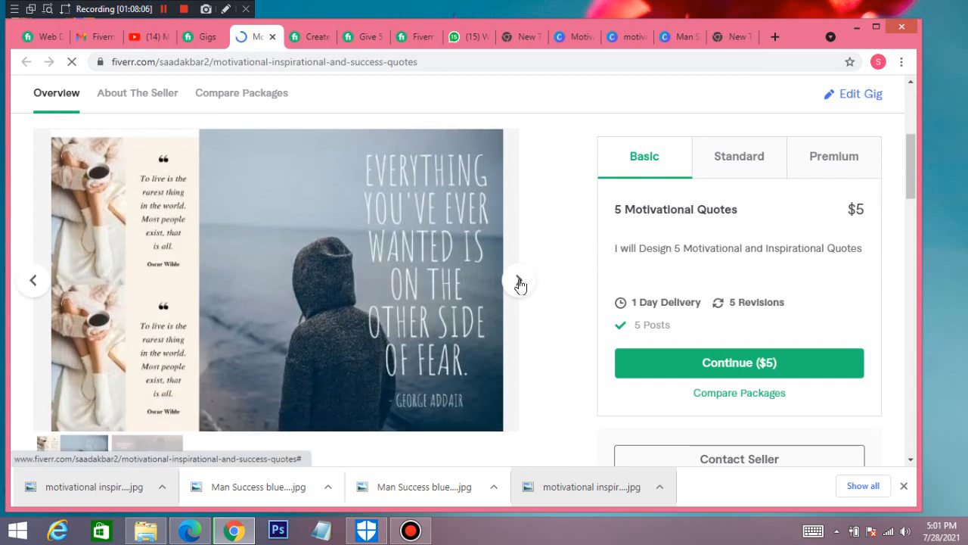
left_click(519, 281)
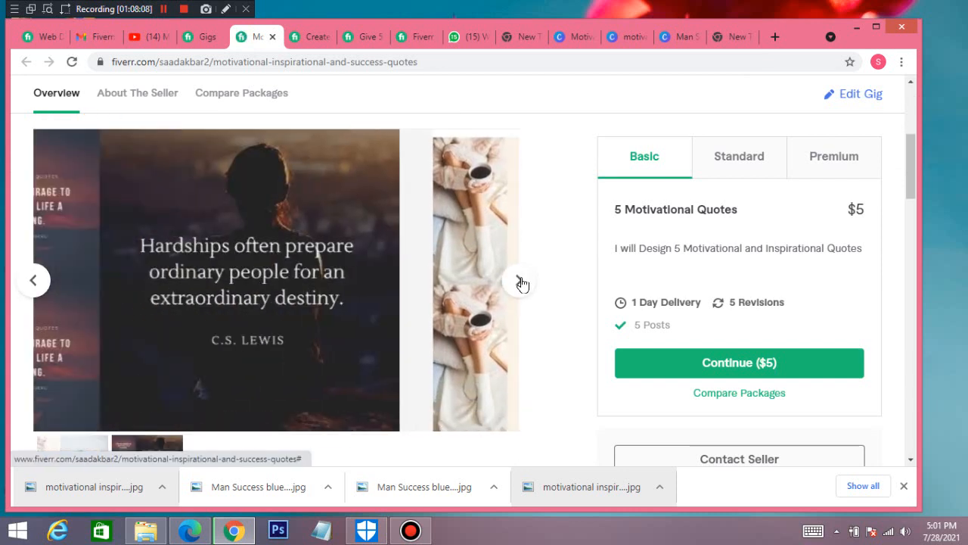
left_click(521, 283)
left_click(520, 281)
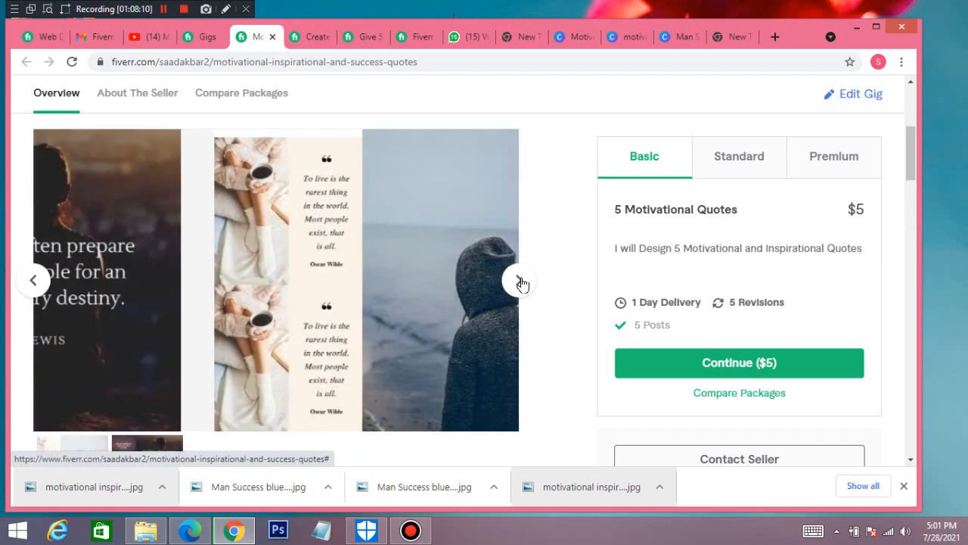
scroll(547, 179, "up", 3)
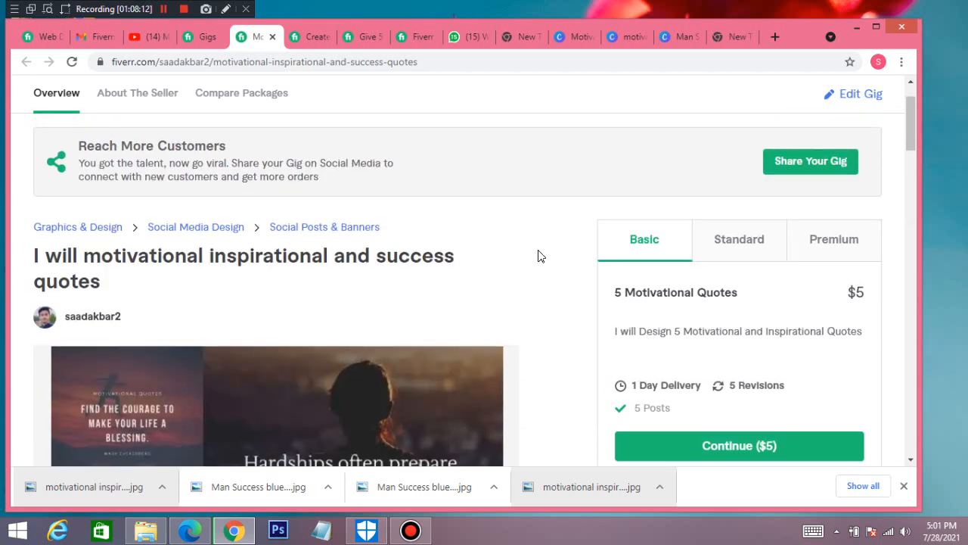
scroll(532, 249, "down", 7)
scroll(518, 239, "down", 7)
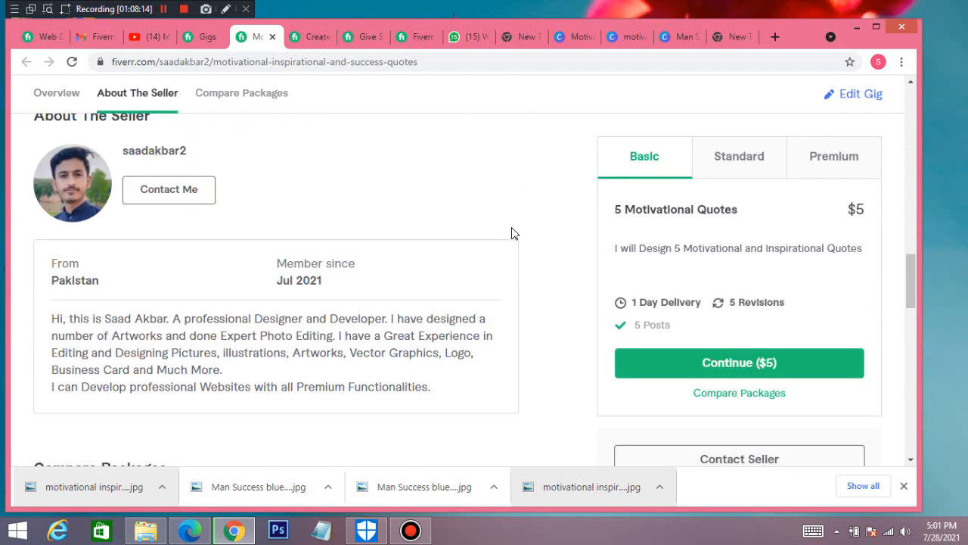
scroll(515, 238, "up", 8)
- Compare the Premium and Standard package details on the live gig page
scroll(520, 242, "up", 4)
scroll(522, 239, "down", 6)
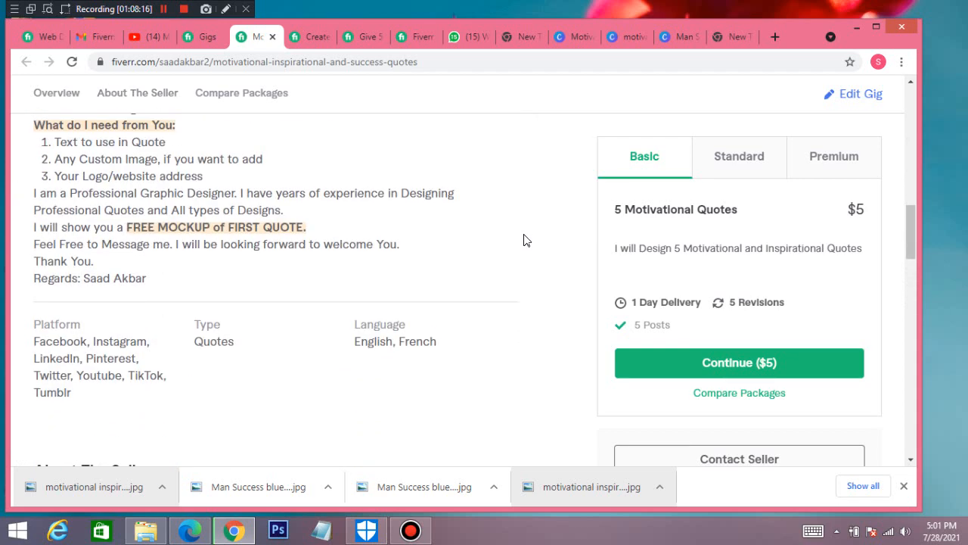
scroll(121, 248, "up", 2)
scroll(270, 234, "up", 1)
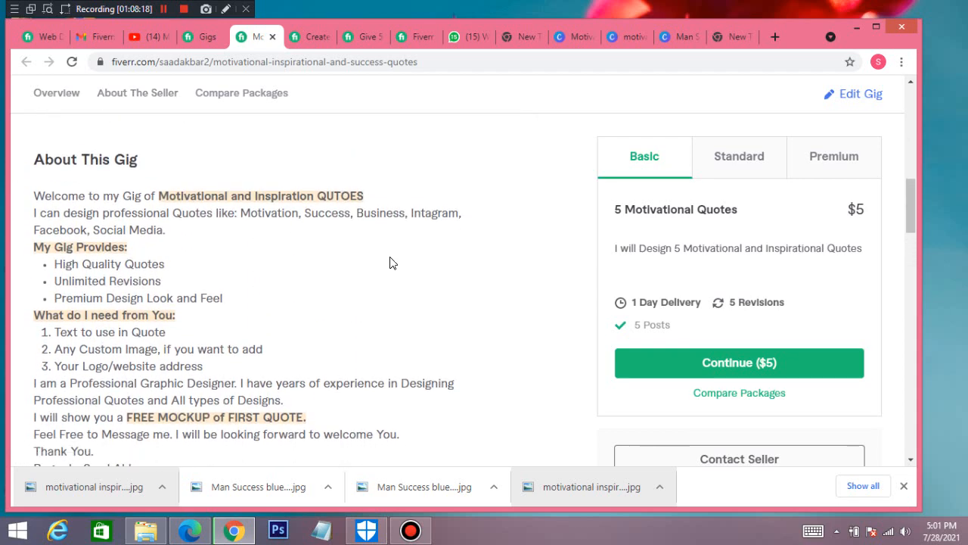
scroll(391, 262, "down", 3)
left_click(825, 164)
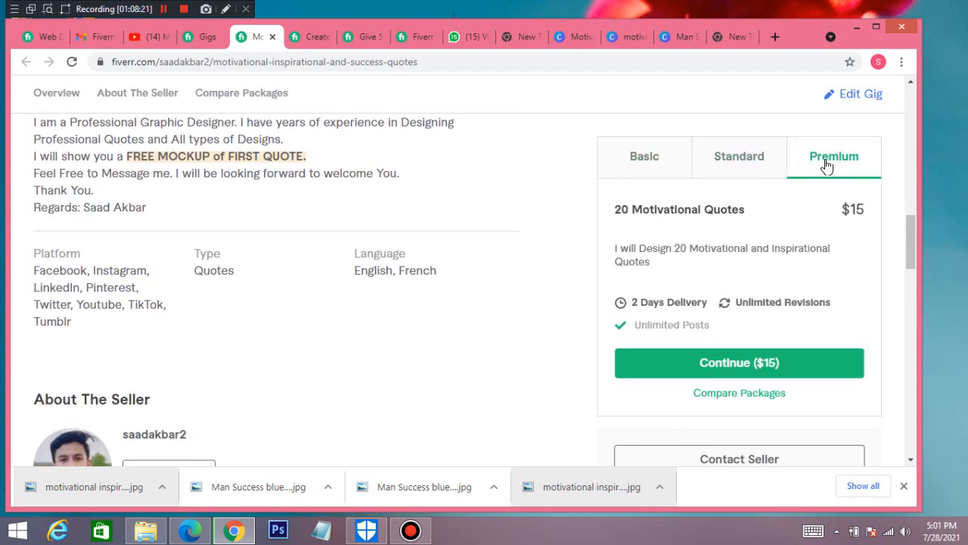
left_click(755, 175)
scroll(522, 236, "down", 10)
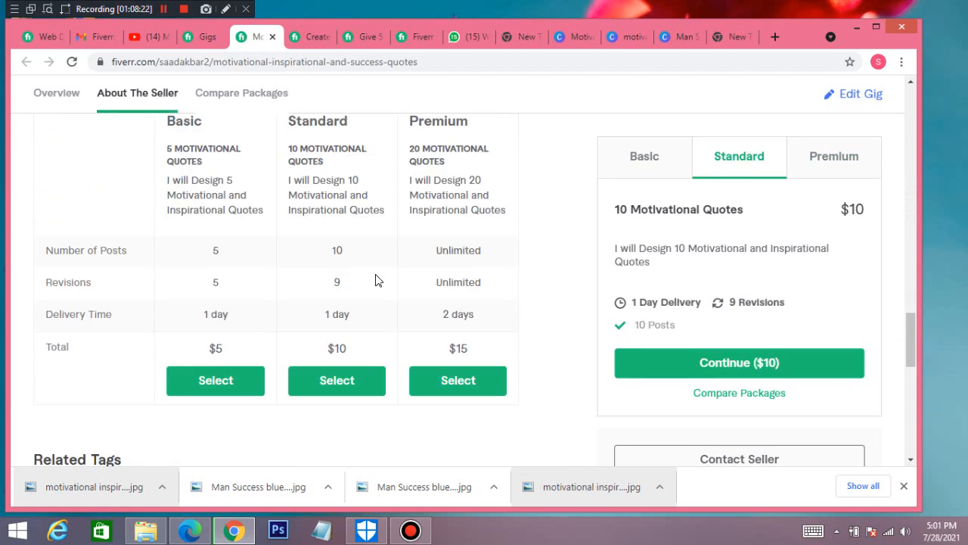
scroll(376, 279, "up", 3)
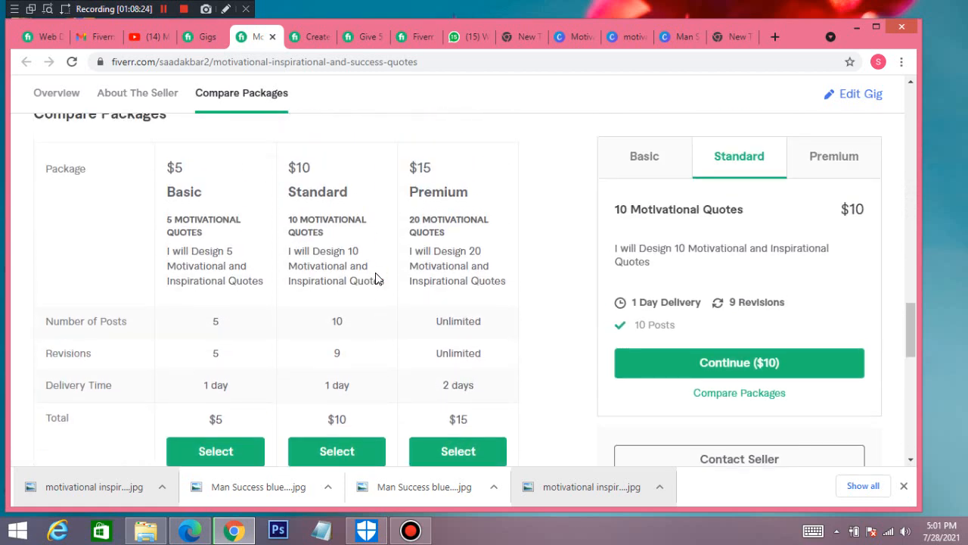